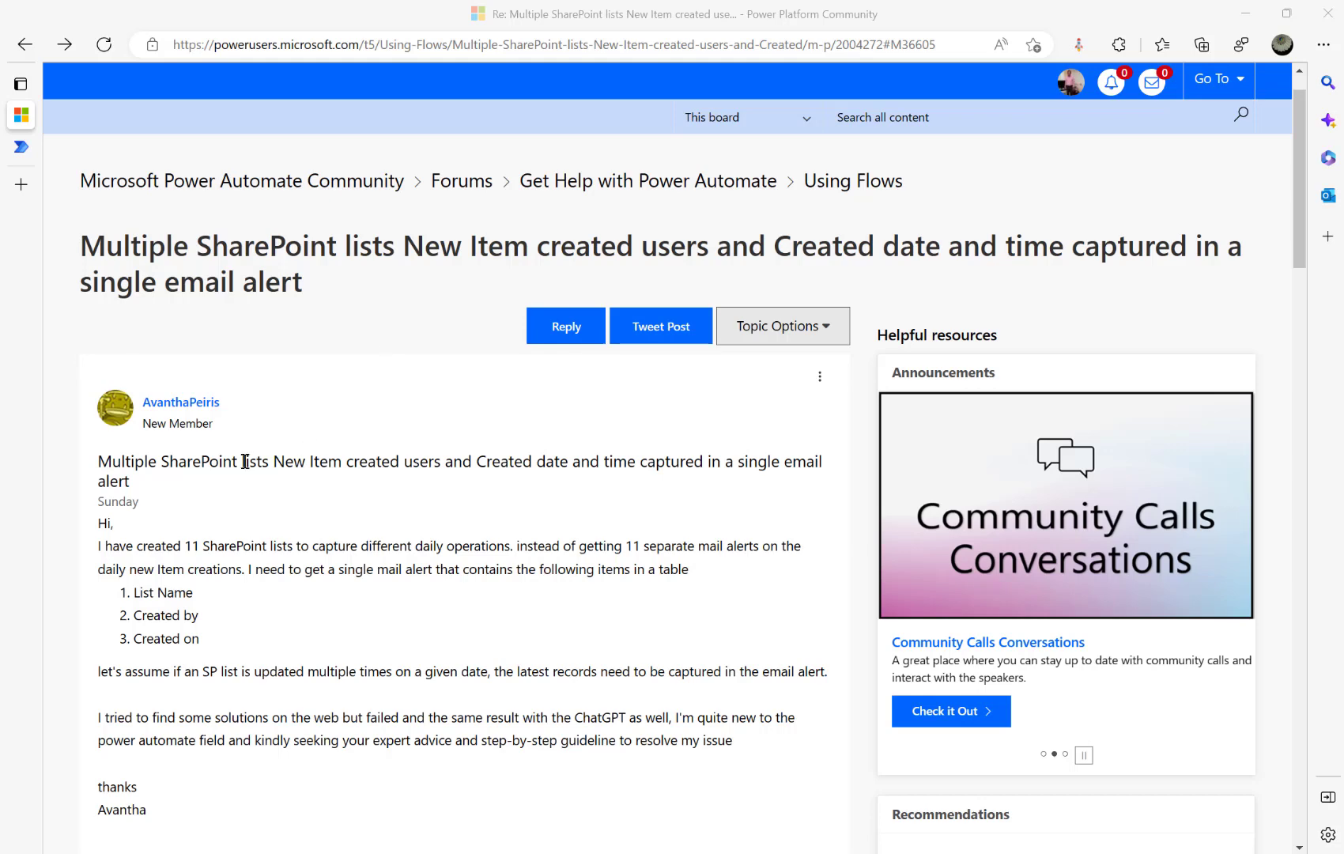
Read the forum post's requirements on the SharePoint lists, the single mail alert, its table columns and the latest records
{"action": "scroll", "coordinate": [378, 470], "scroll_direction": "down", "scroll_amount": 2}
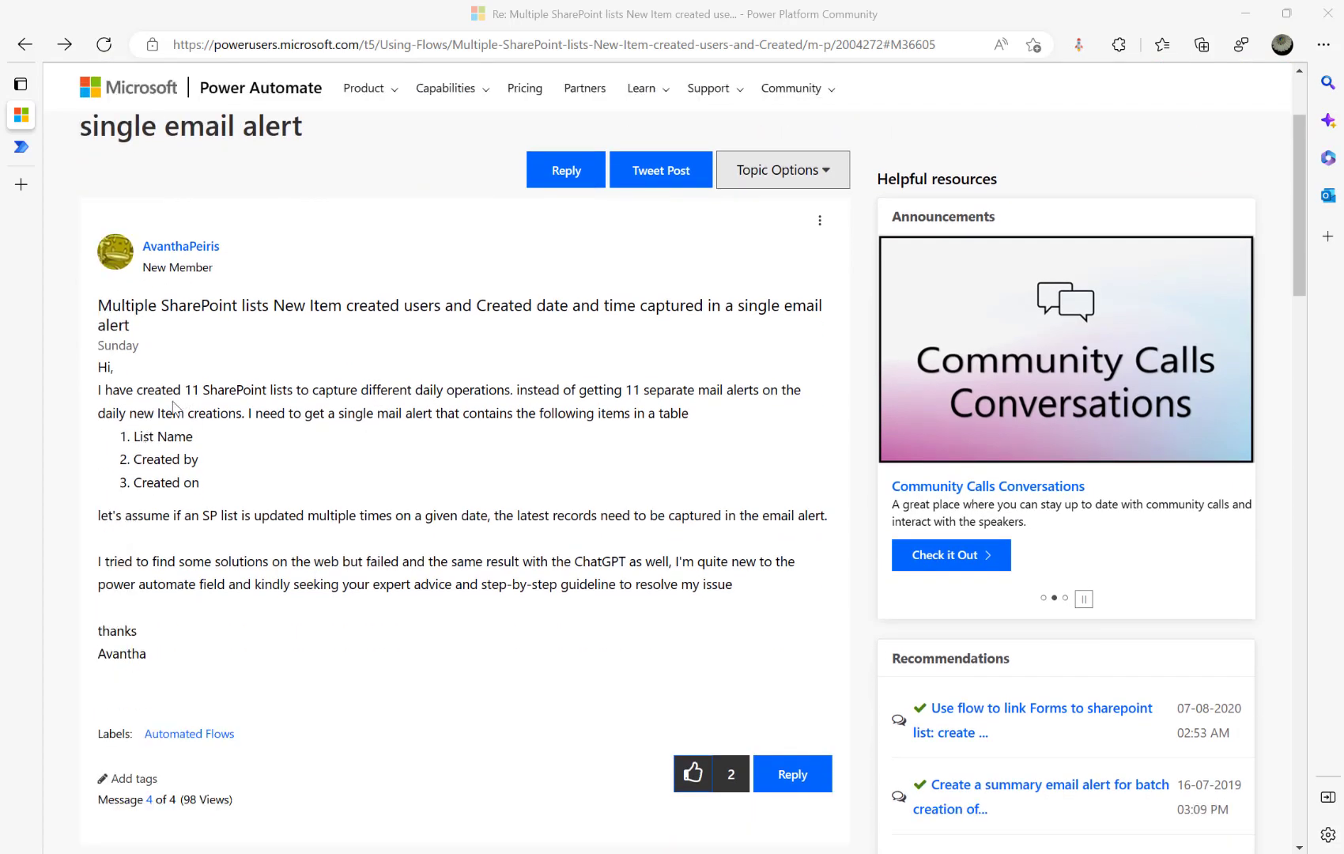
{"action": "left_click_drag", "start_coordinate": [180, 389], "coordinate": [348, 388]}
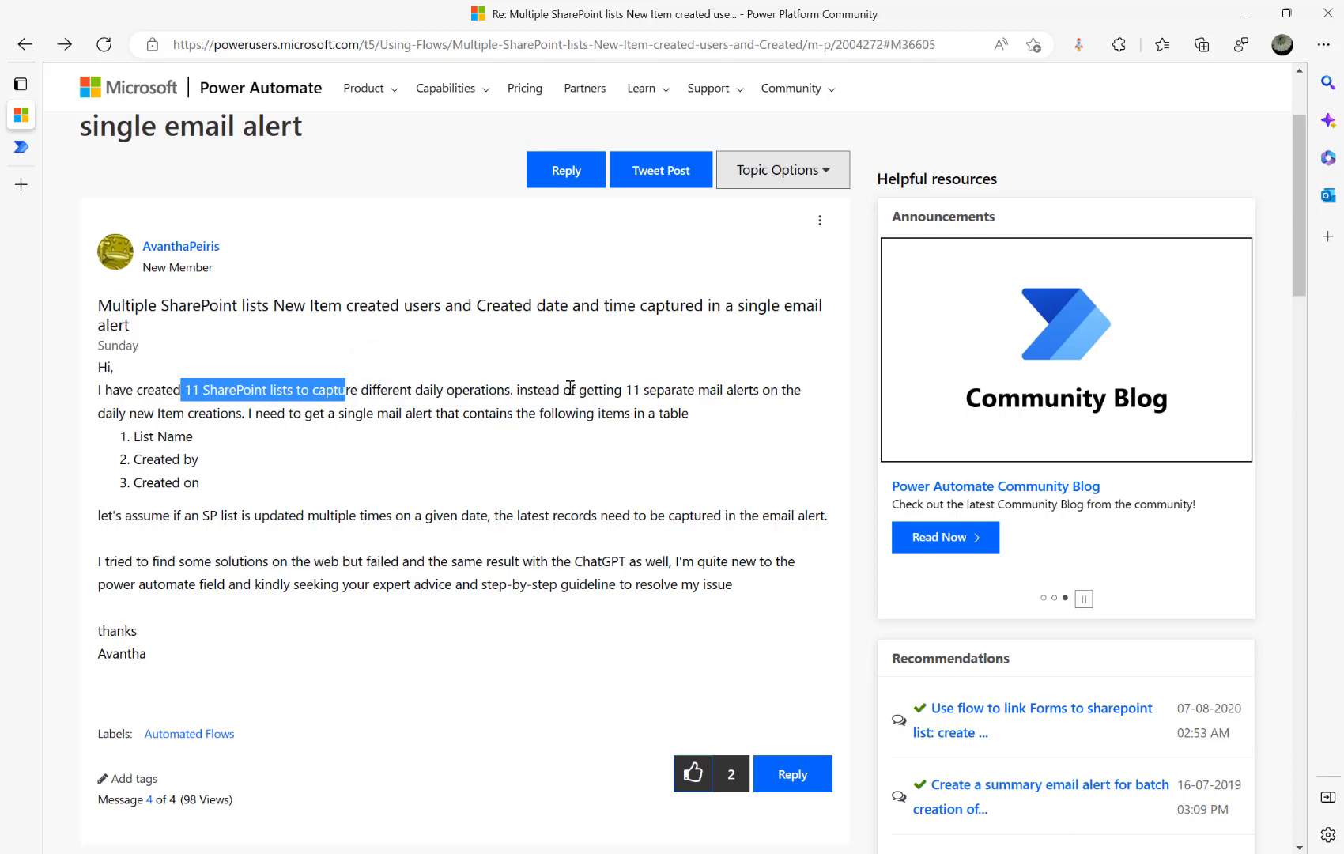
{"action": "left_click_drag", "start_coordinate": [611, 389], "coordinate": [726, 389]}
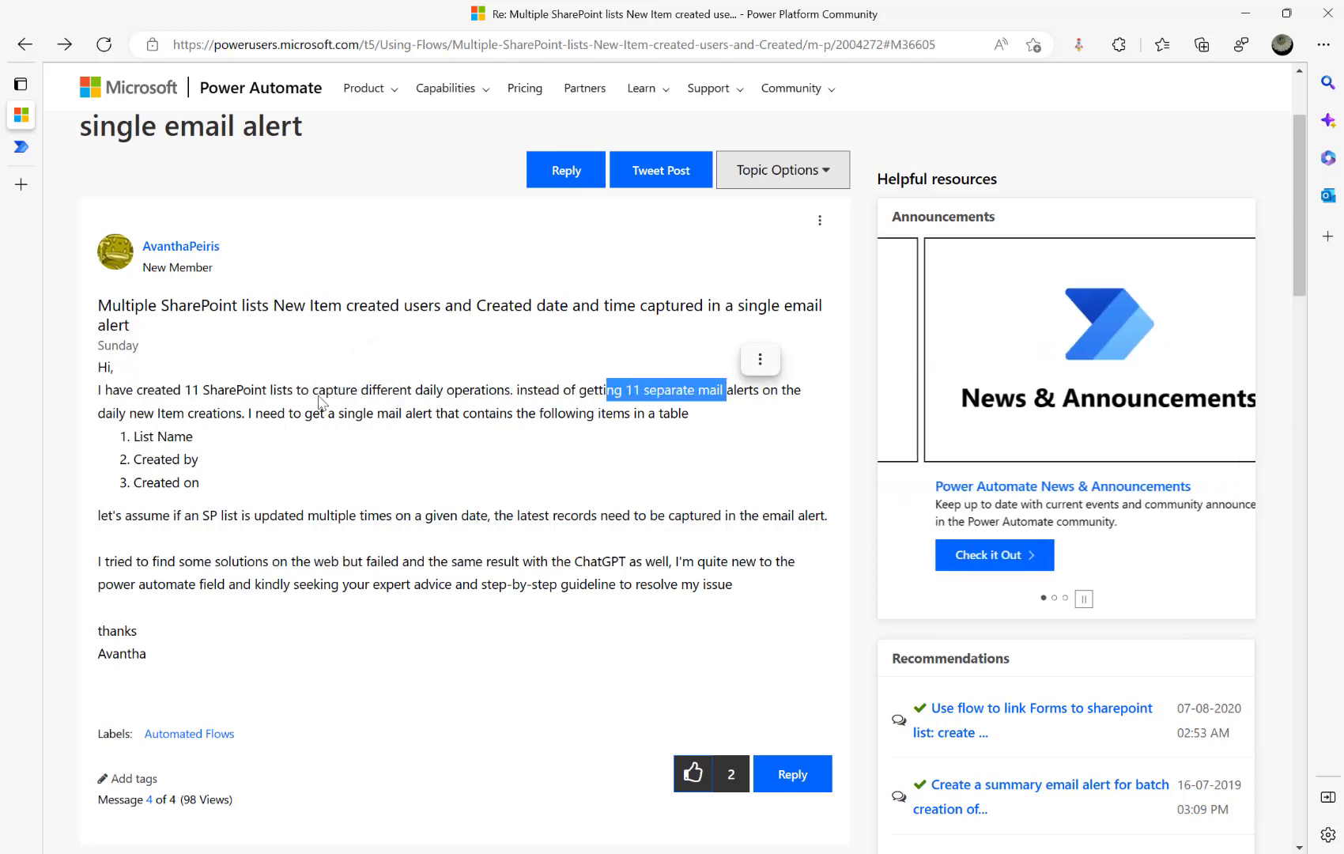
{"action": "left_click_drag", "start_coordinate": [104, 411], "coordinate": [217, 411]}
{"action": "left_click", "coordinate": [362, 432]}
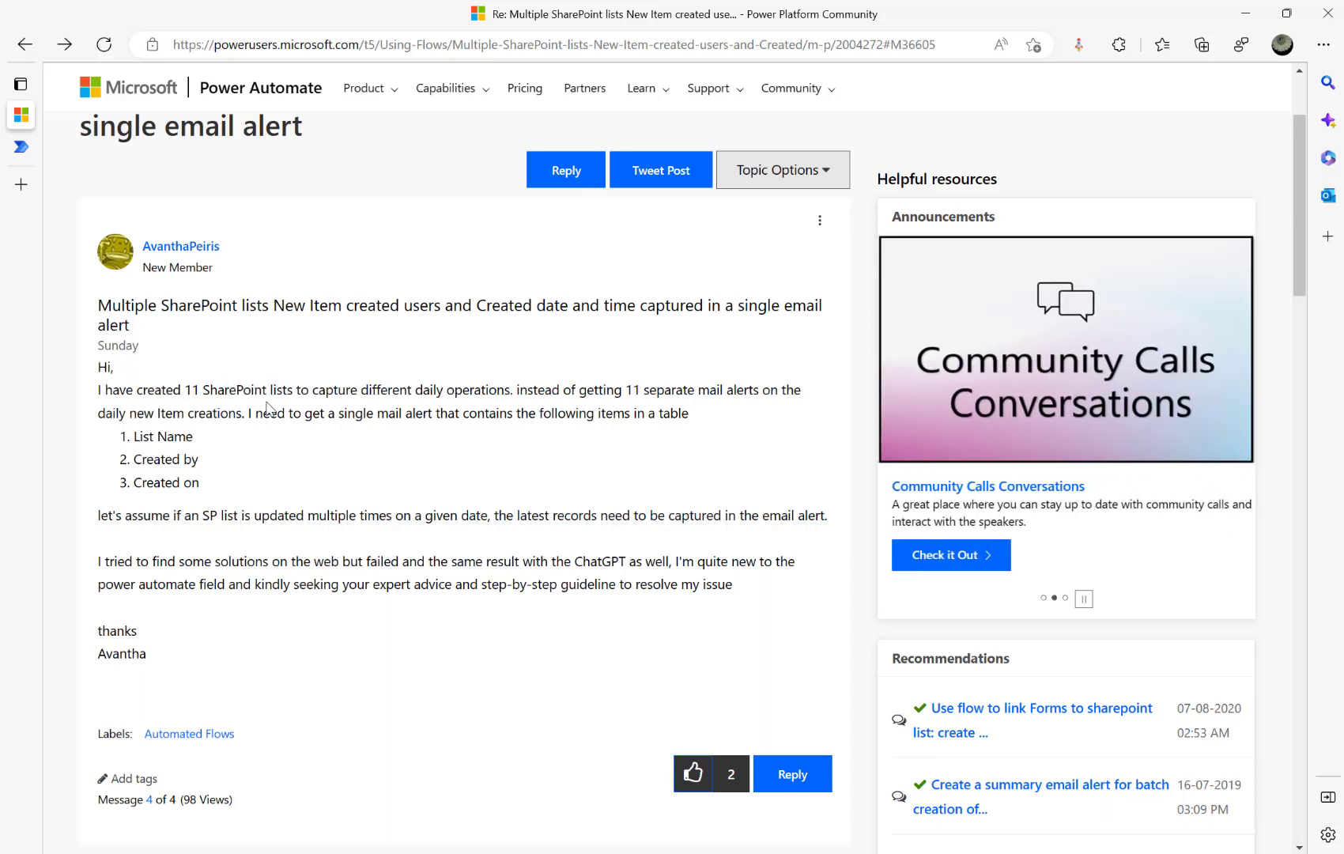
{"action": "left_click_drag", "start_coordinate": [188, 391], "coordinate": [324, 390]}
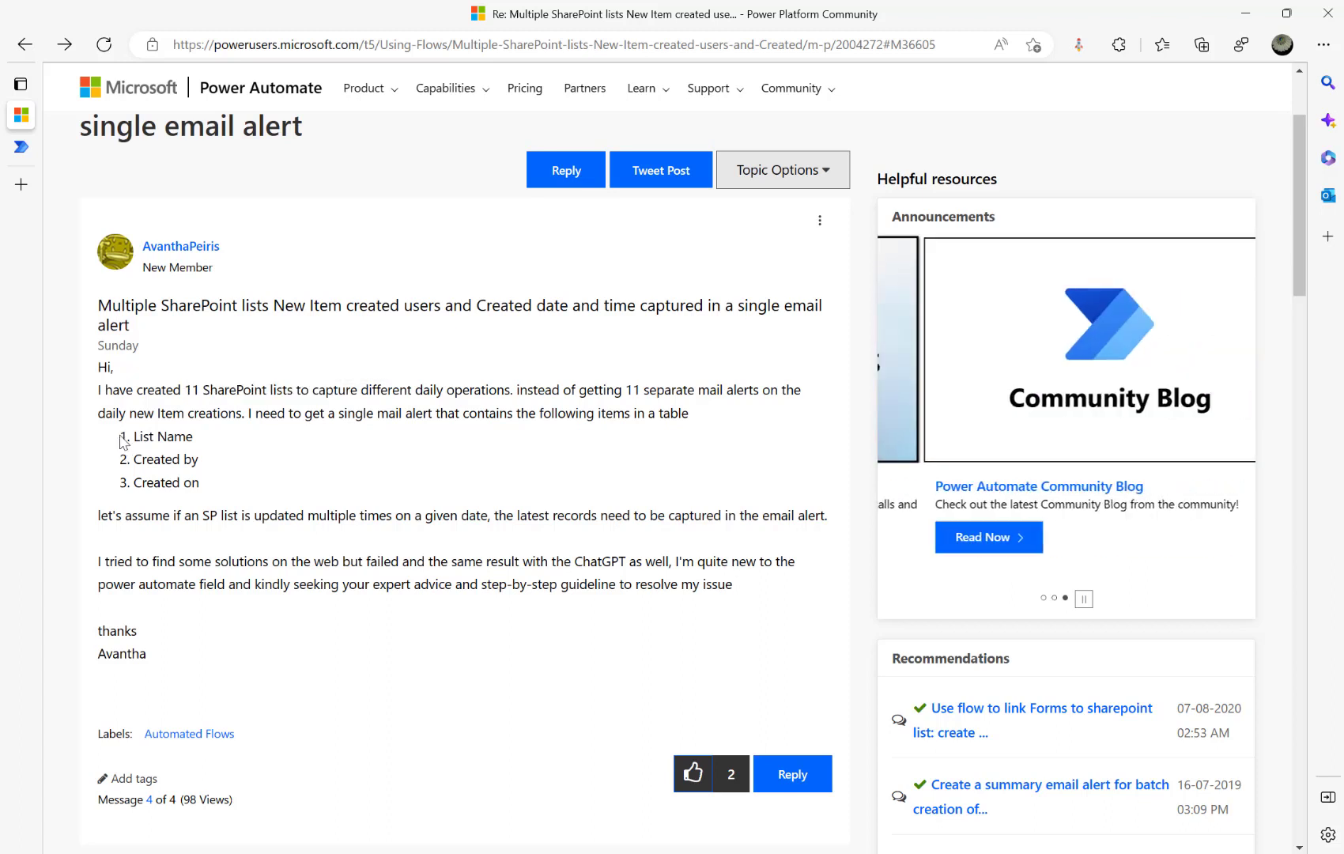
{"action": "left_click_drag", "start_coordinate": [122, 442], "coordinate": [195, 436]}
{"action": "left_click_drag", "start_coordinate": [111, 462], "coordinate": [218, 473]}
{"action": "left_click_drag", "start_coordinate": [114, 490], "coordinate": [229, 491]}
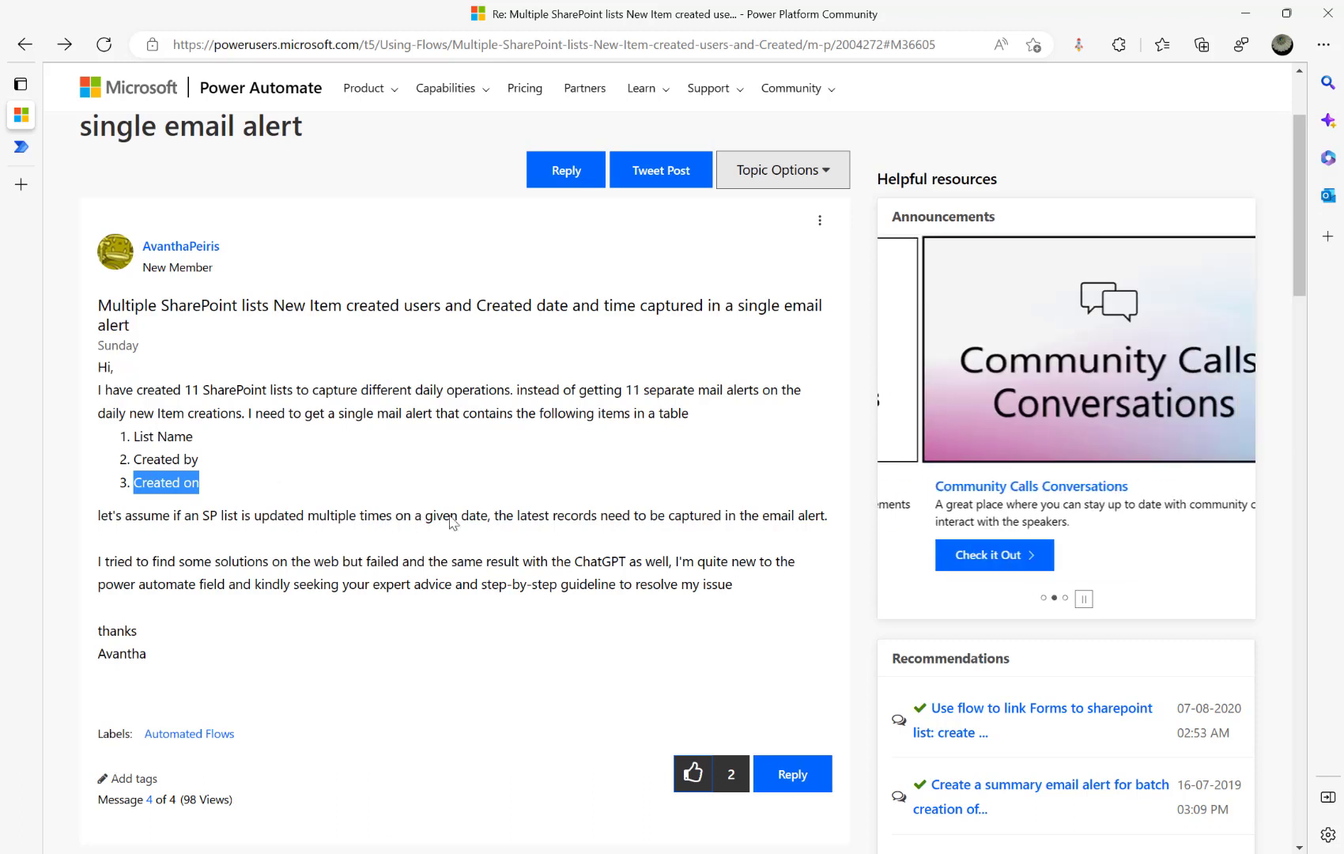
{"action": "left_click_drag", "start_coordinate": [526, 515], "coordinate": [777, 533]}
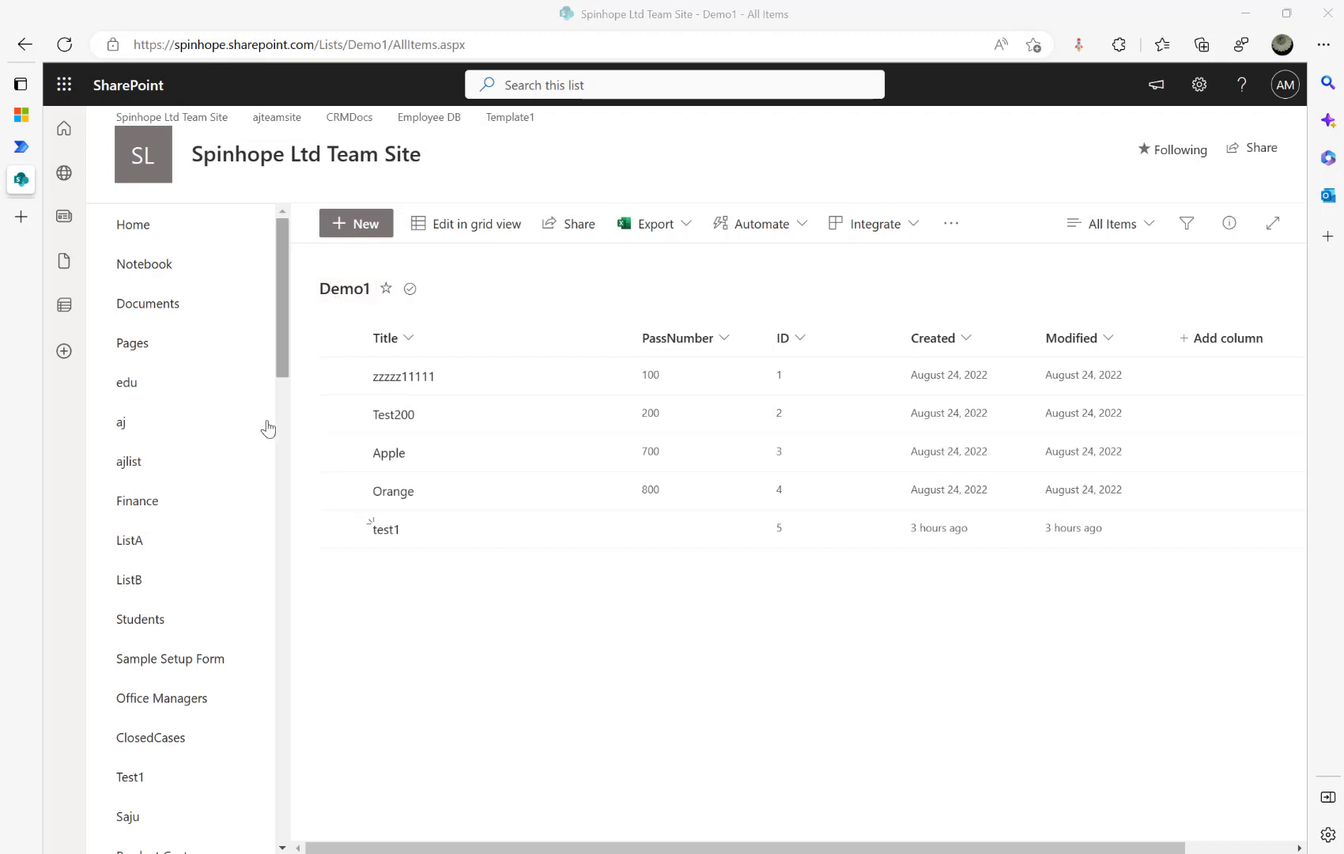
Examine the test1 item in the Demo1 SharePoint list and open the Demo2 list on the same site
{"action": "left_click", "coordinate": [340, 529]}
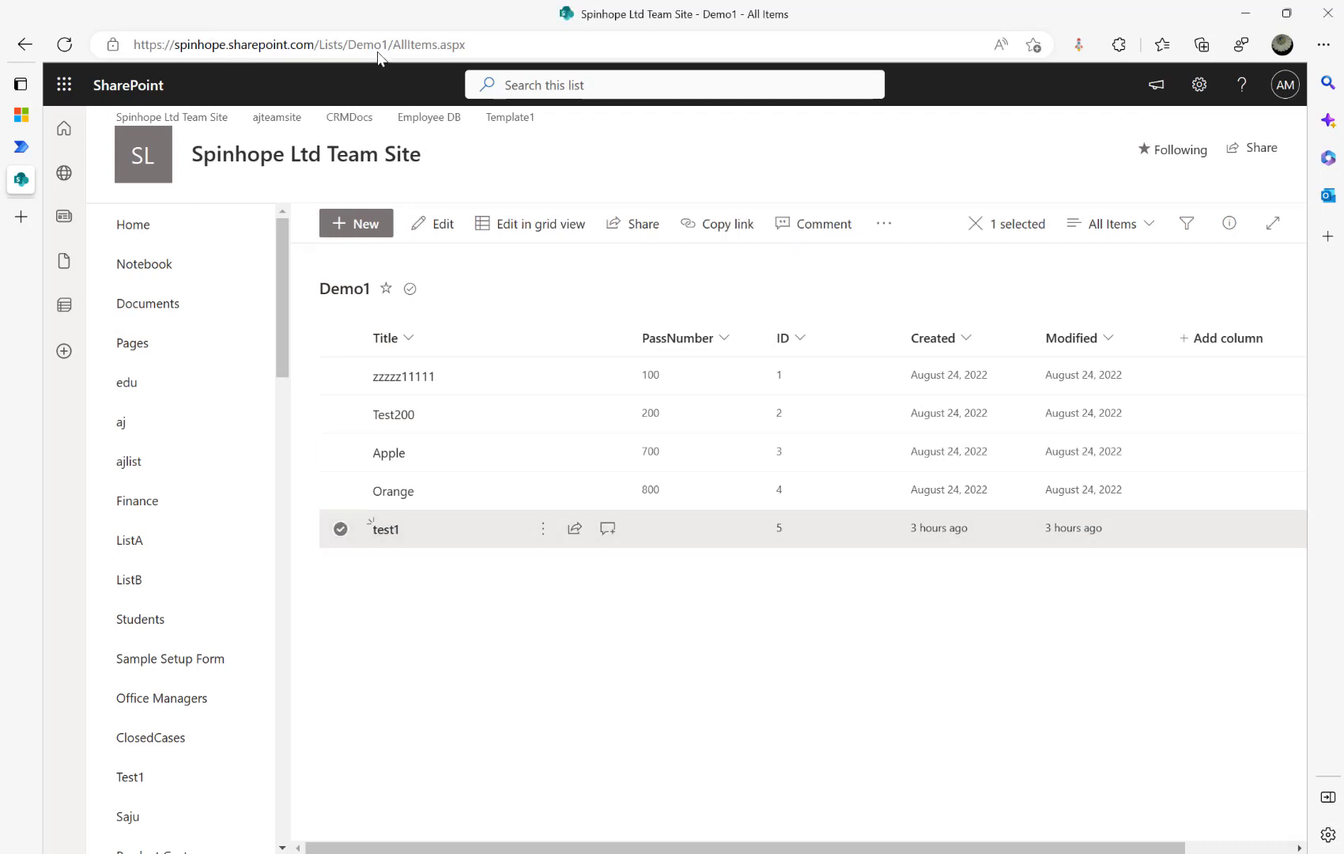
{"action": "left_click_drag", "start_coordinate": [382, 44], "coordinate": [761, 38]}
{"action": "type", "text": "2"}
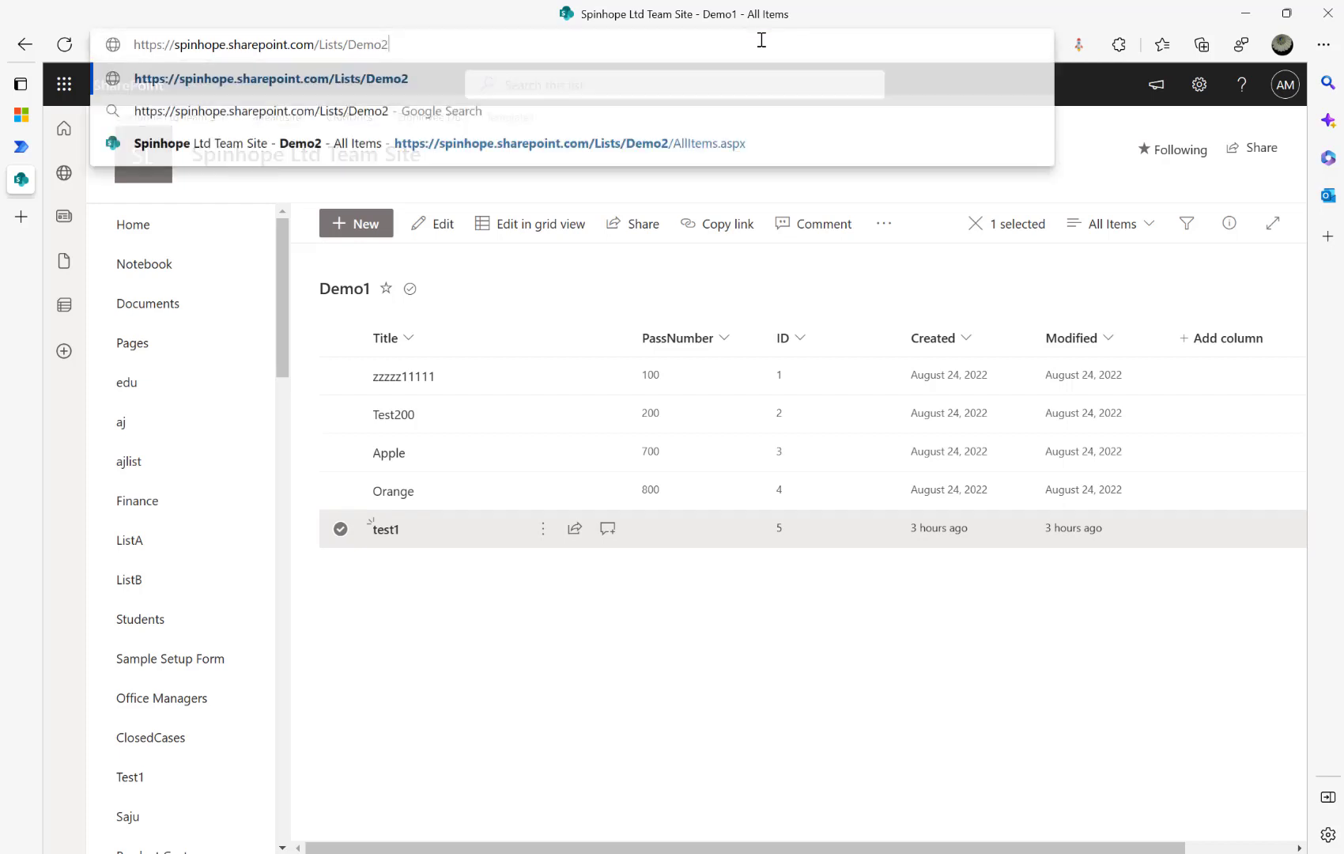
{"action": "key", "text": "Return"}
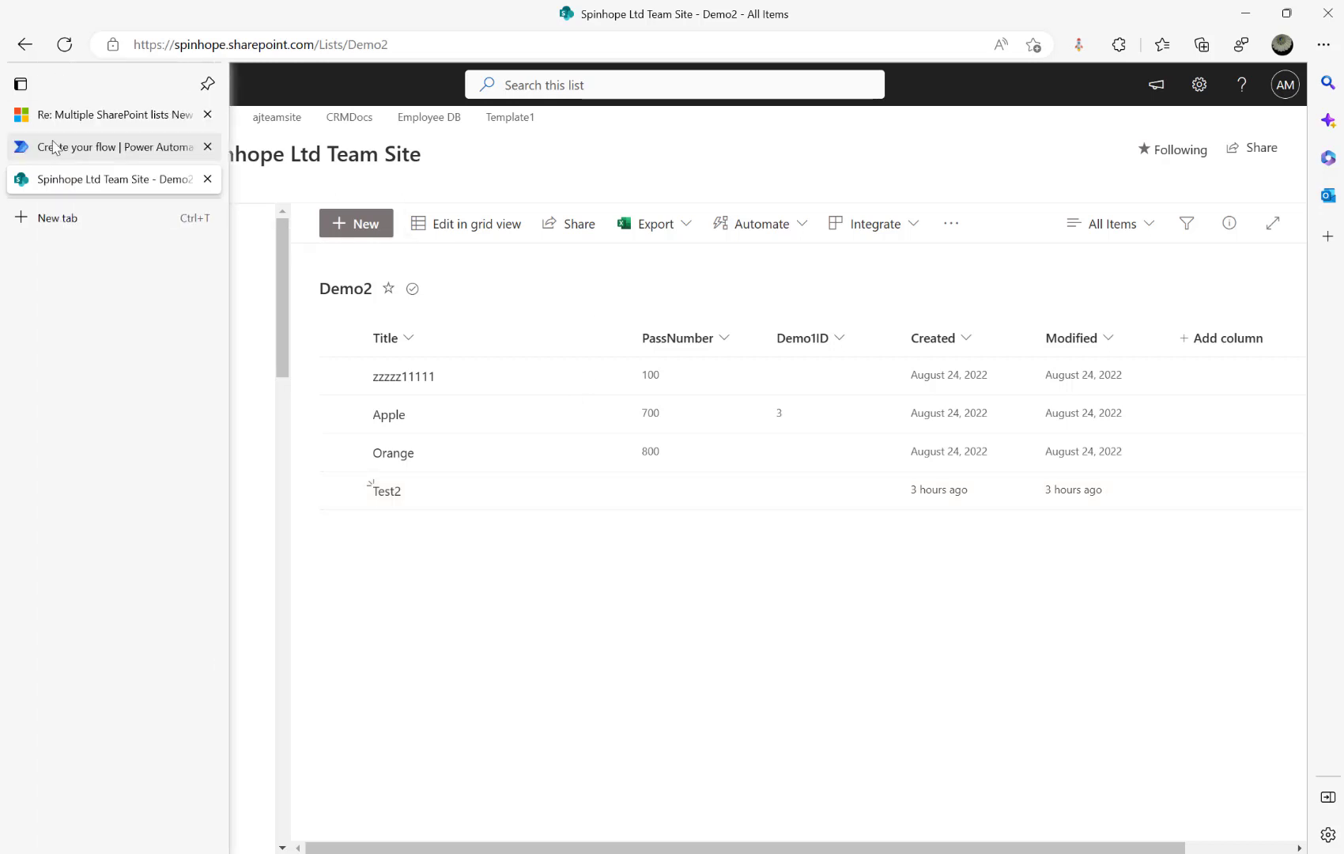
Switch to Power Automate and add the Schedule connector's Recurrence trigger to the SharePoint List Report flow
{"action": "left_click", "coordinate": [53, 147]}
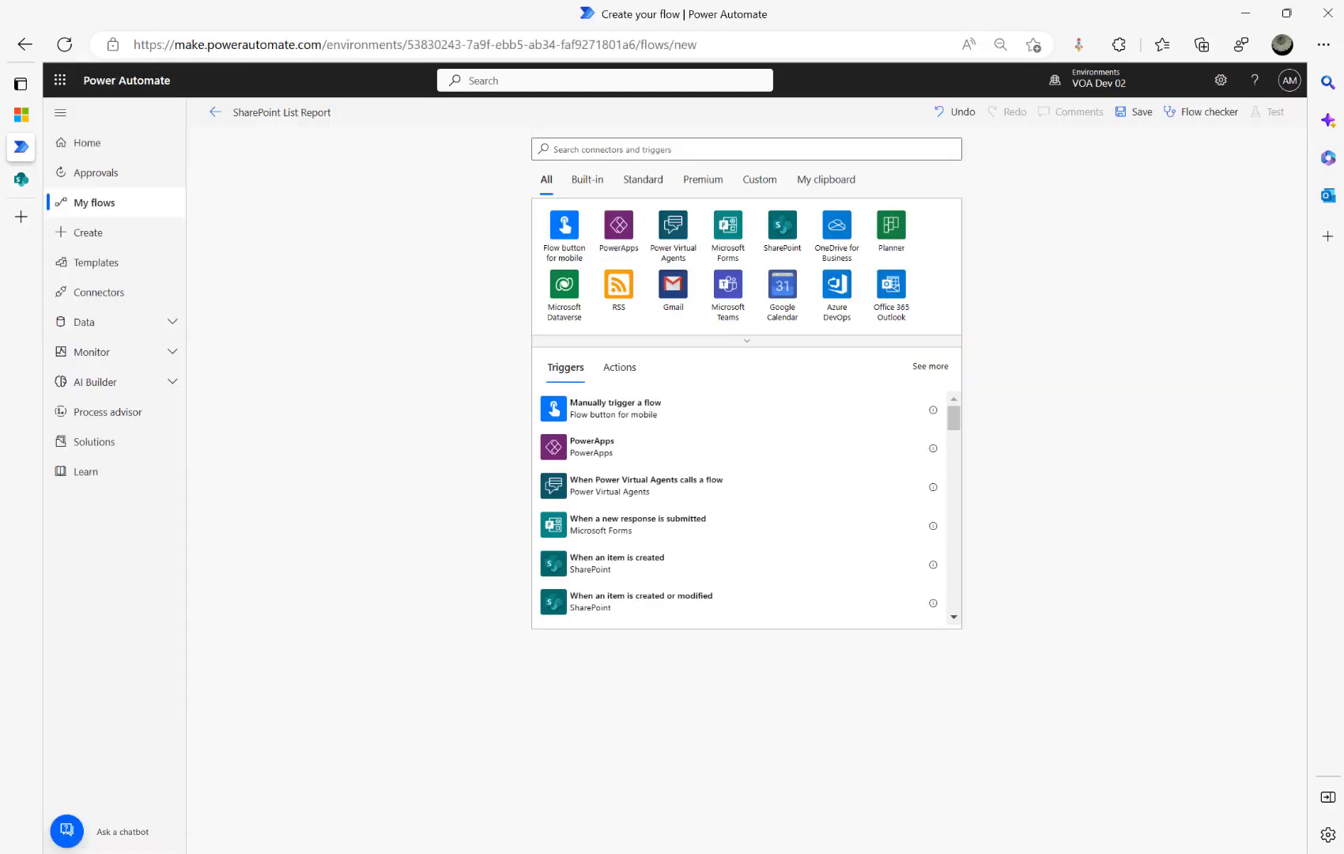
{"action": "left_click", "coordinate": [638, 148]}
{"action": "type", "text": "s"}
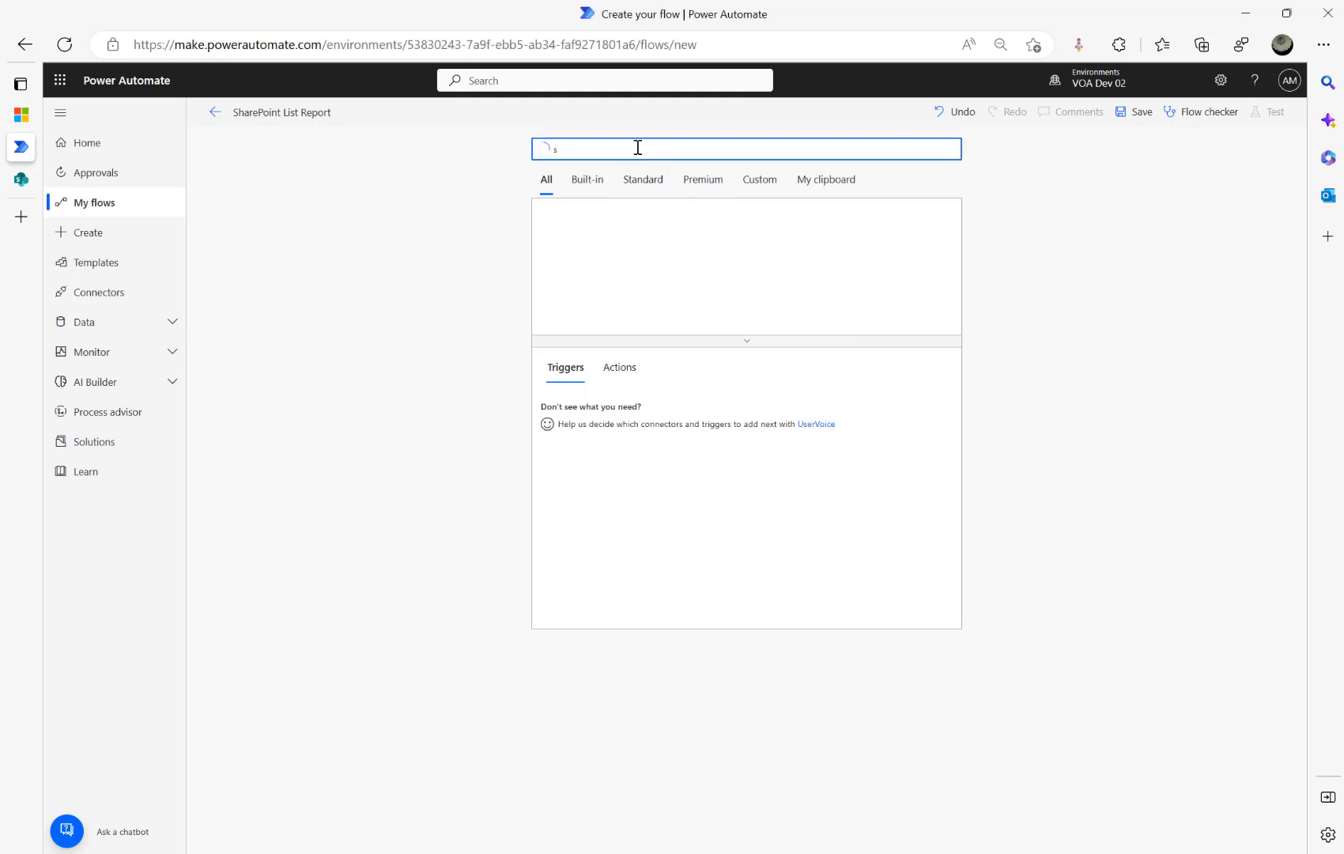
{"action": "type", "text": "che"}
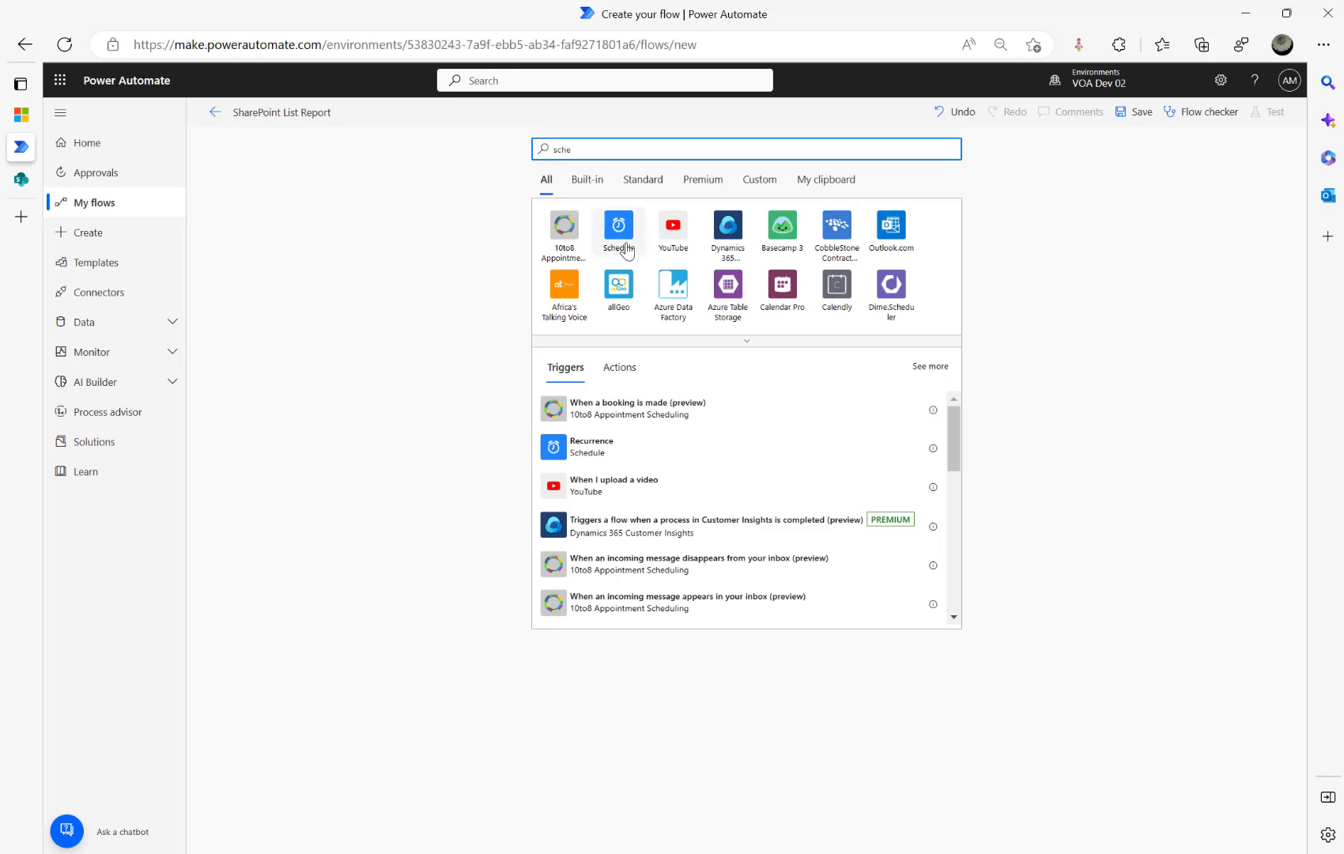
{"action": "left_click", "coordinate": [625, 246]}
{"action": "left_click", "coordinate": [593, 232]}
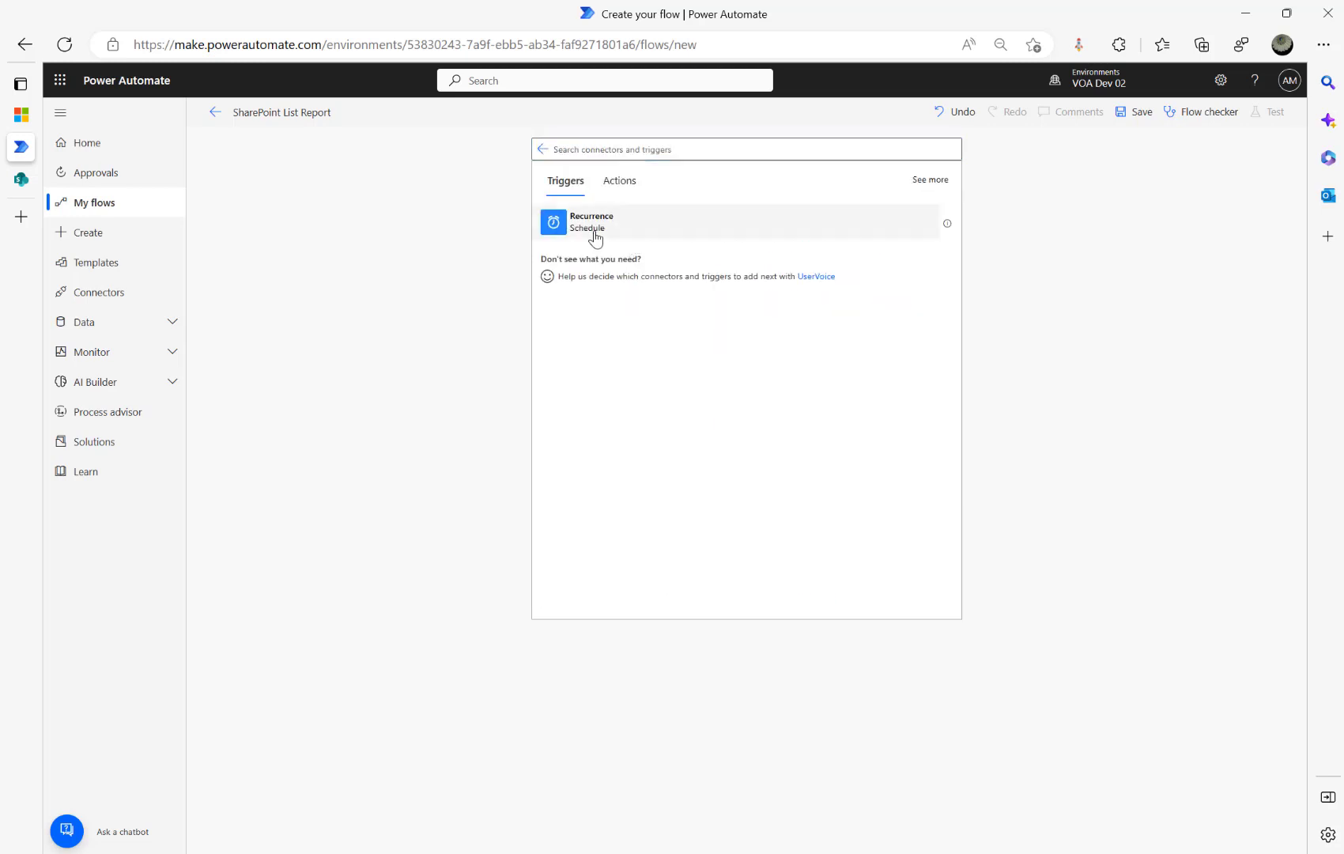
Set the Recurrence trigger's frequency to Day, review its advanced options, and start adding a new action below it
{"action": "left_click", "coordinate": [931, 203]}
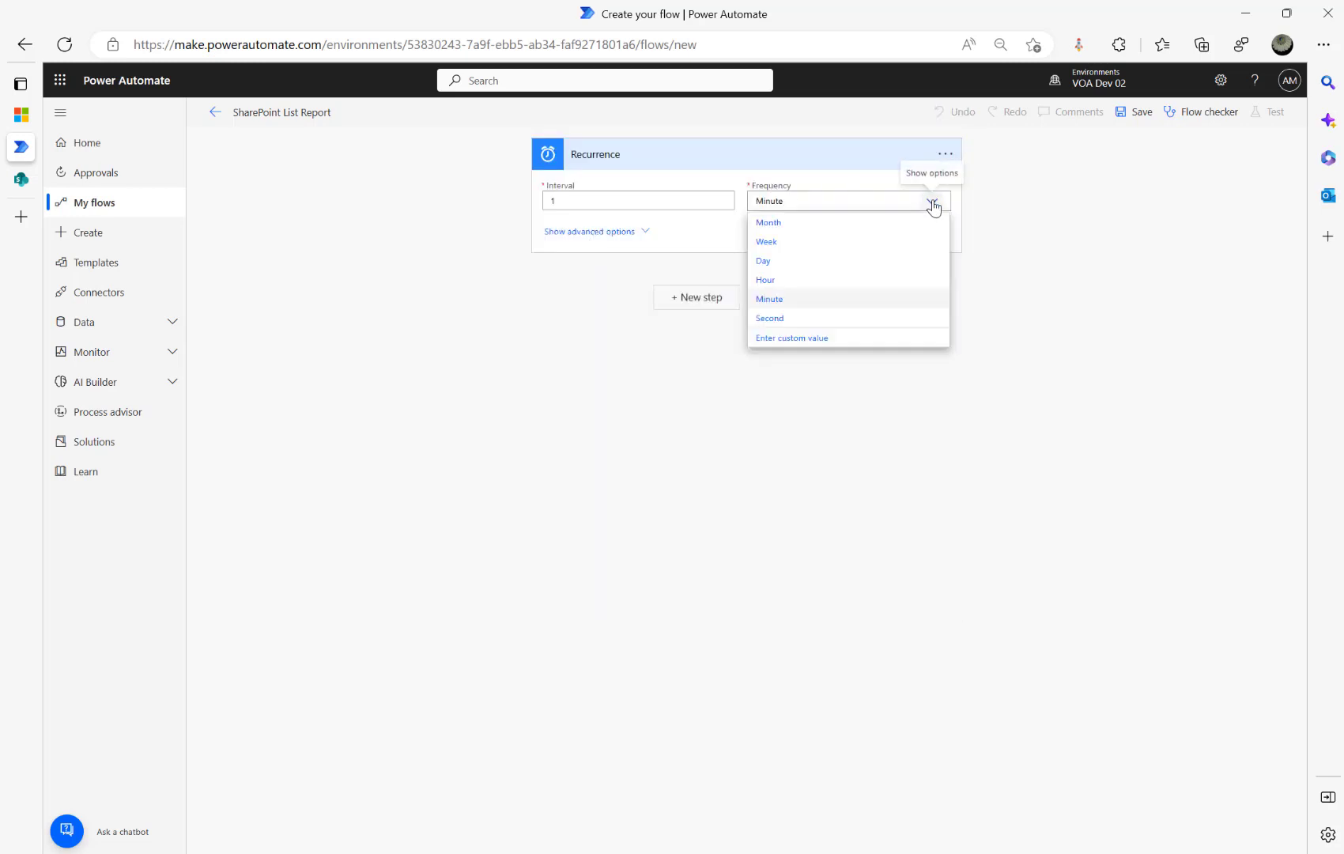
{"action": "left_click", "coordinate": [777, 262]}
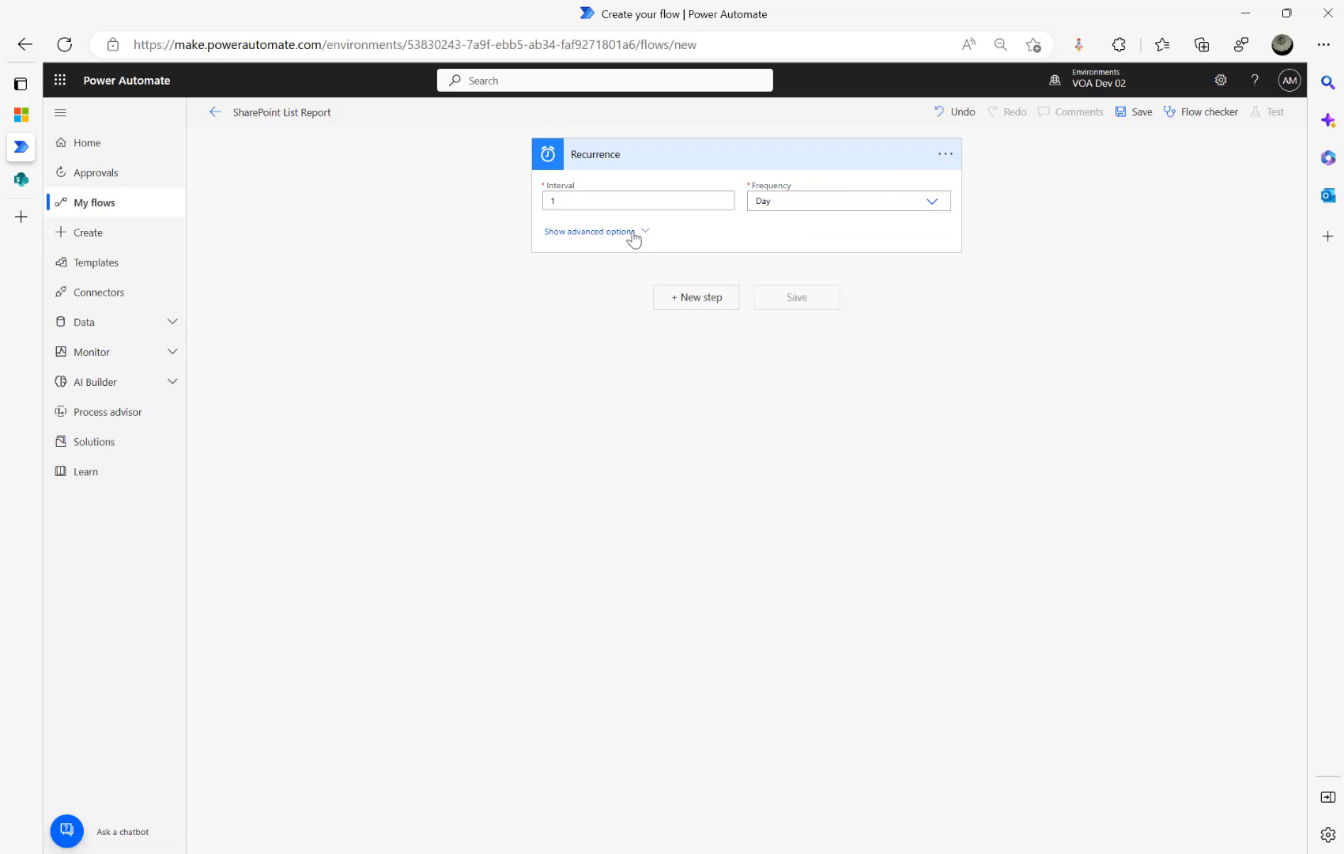
{"action": "left_click", "coordinate": [633, 232]}
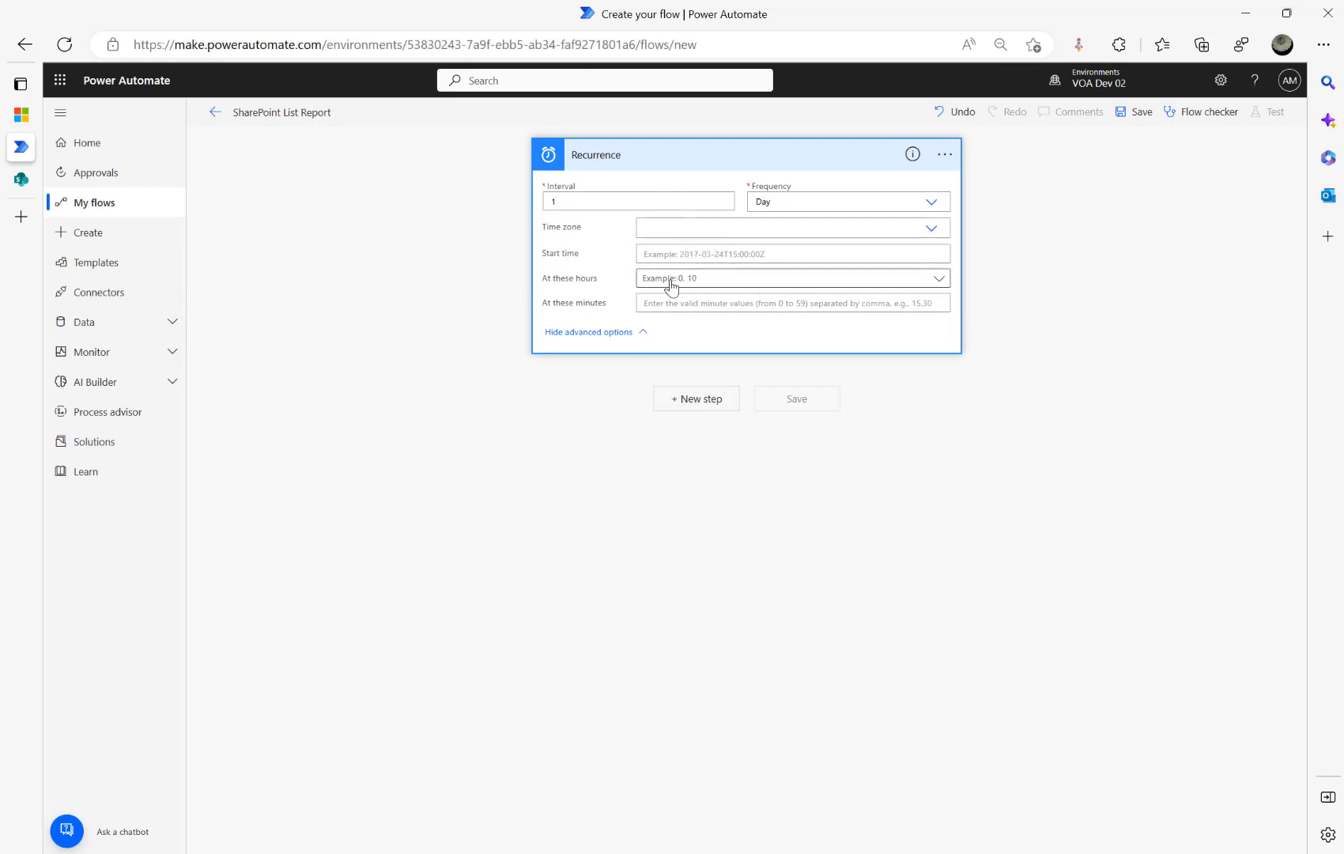
{"action": "left_click", "coordinate": [932, 229]}
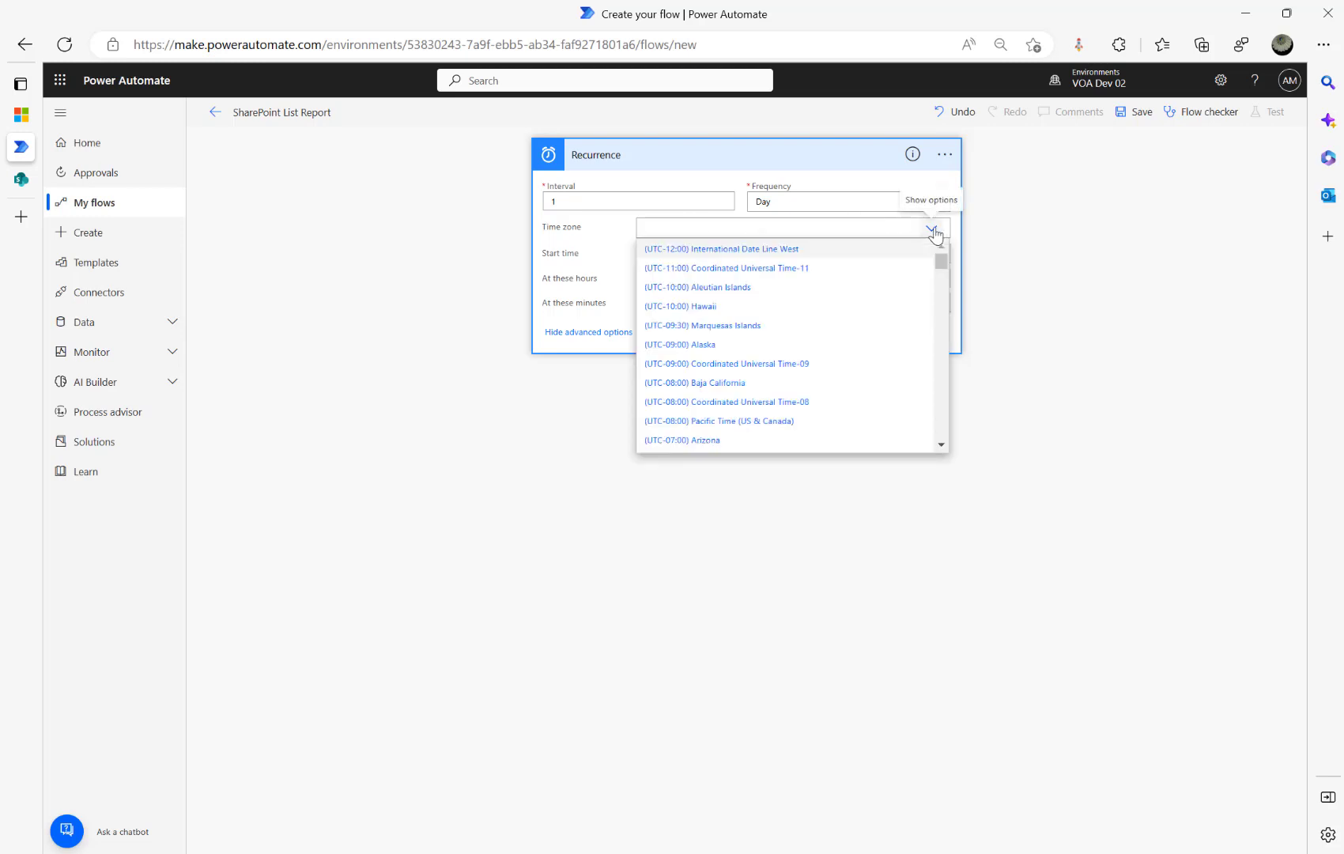
{"action": "left_click", "coordinate": [679, 158]}
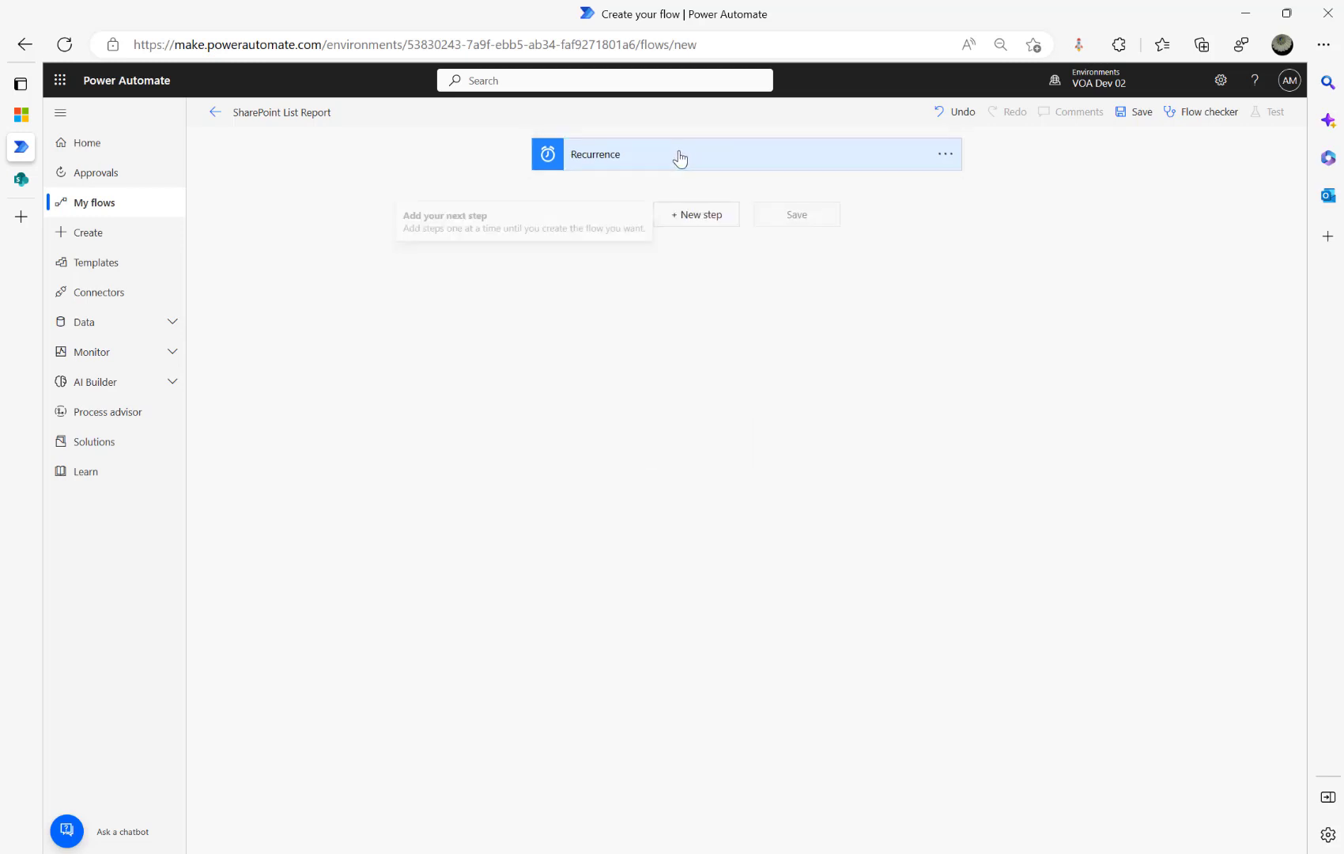
{"action": "left_click", "coordinate": [698, 220]}
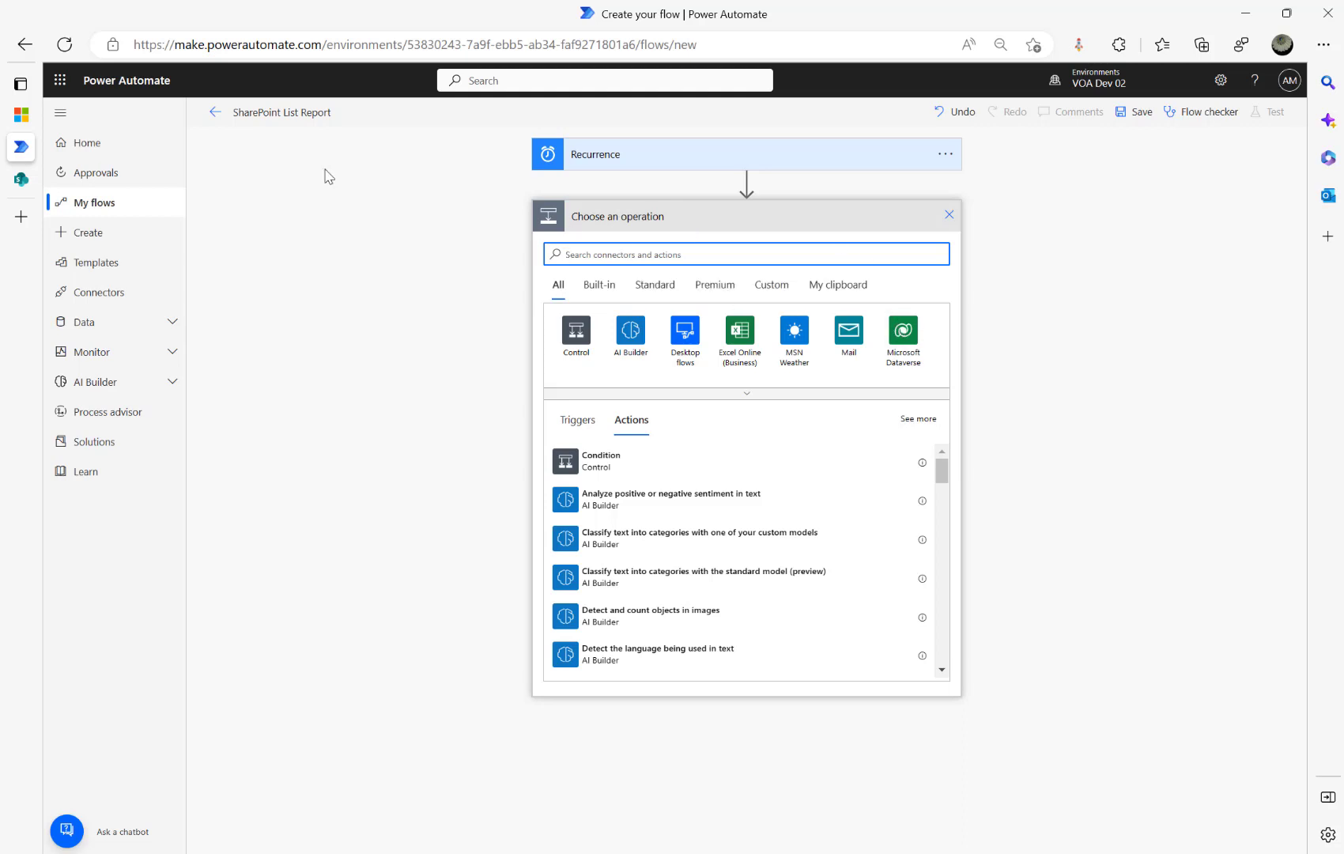
Return to the forum post and review the requested SharePoint lists and the List Name, Created by and Created on columns
{"action": "mouse_move", "coordinate": [27, 184]}
{"action": "left_click", "coordinate": [86, 120]}
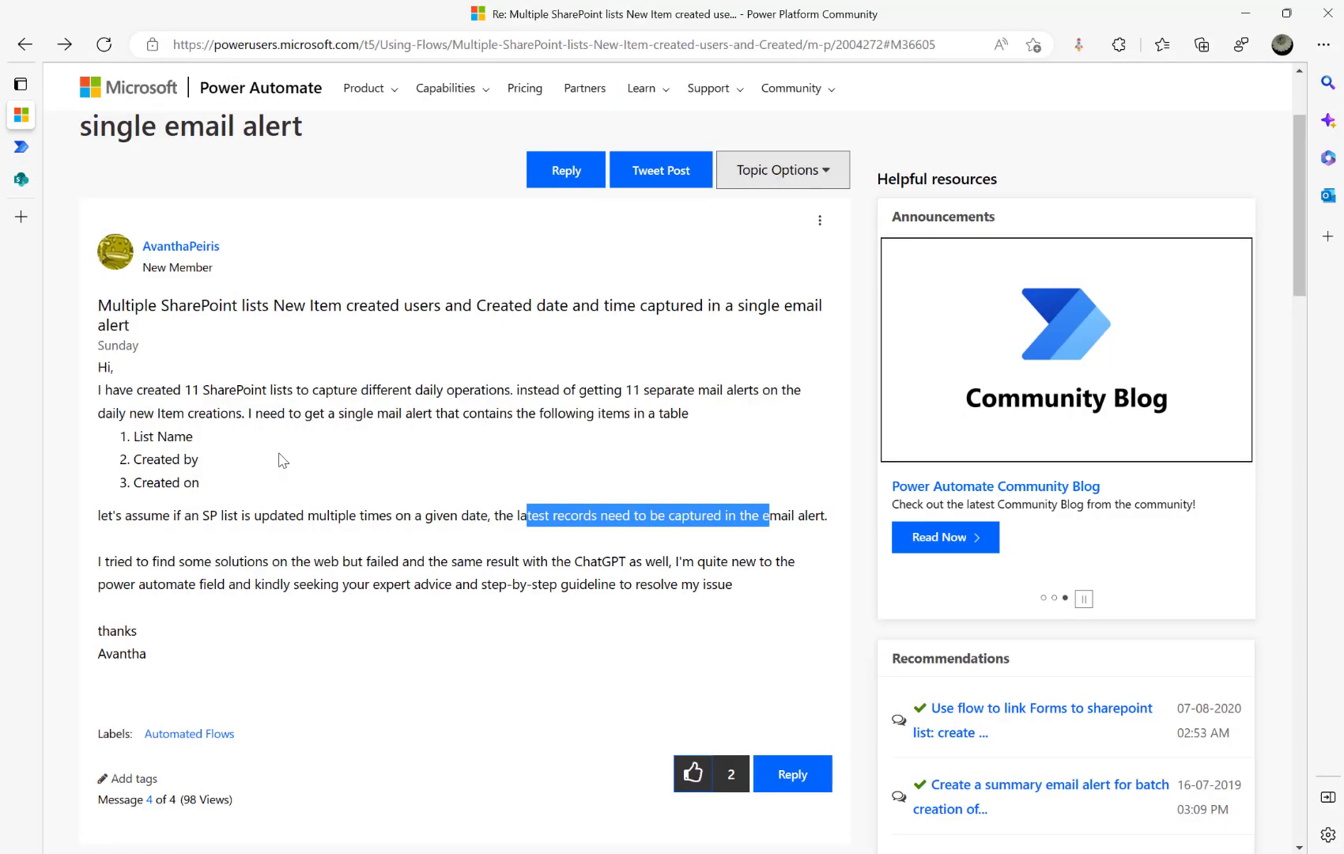
{"action": "left_click", "coordinate": [162, 390]}
{"action": "left_click_drag", "start_coordinate": [162, 390], "coordinate": [333, 390]}
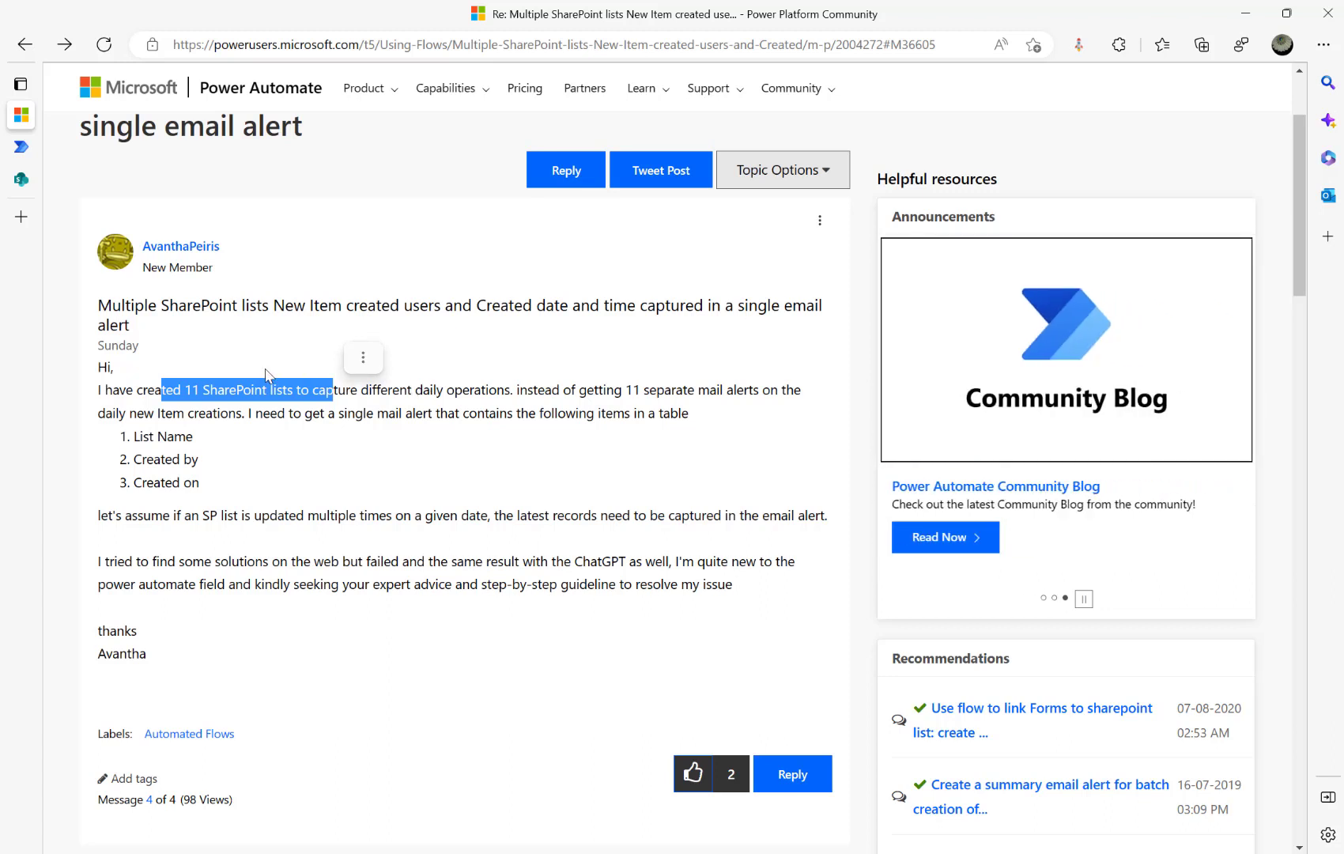
{"action": "left_click", "coordinate": [226, 461]}
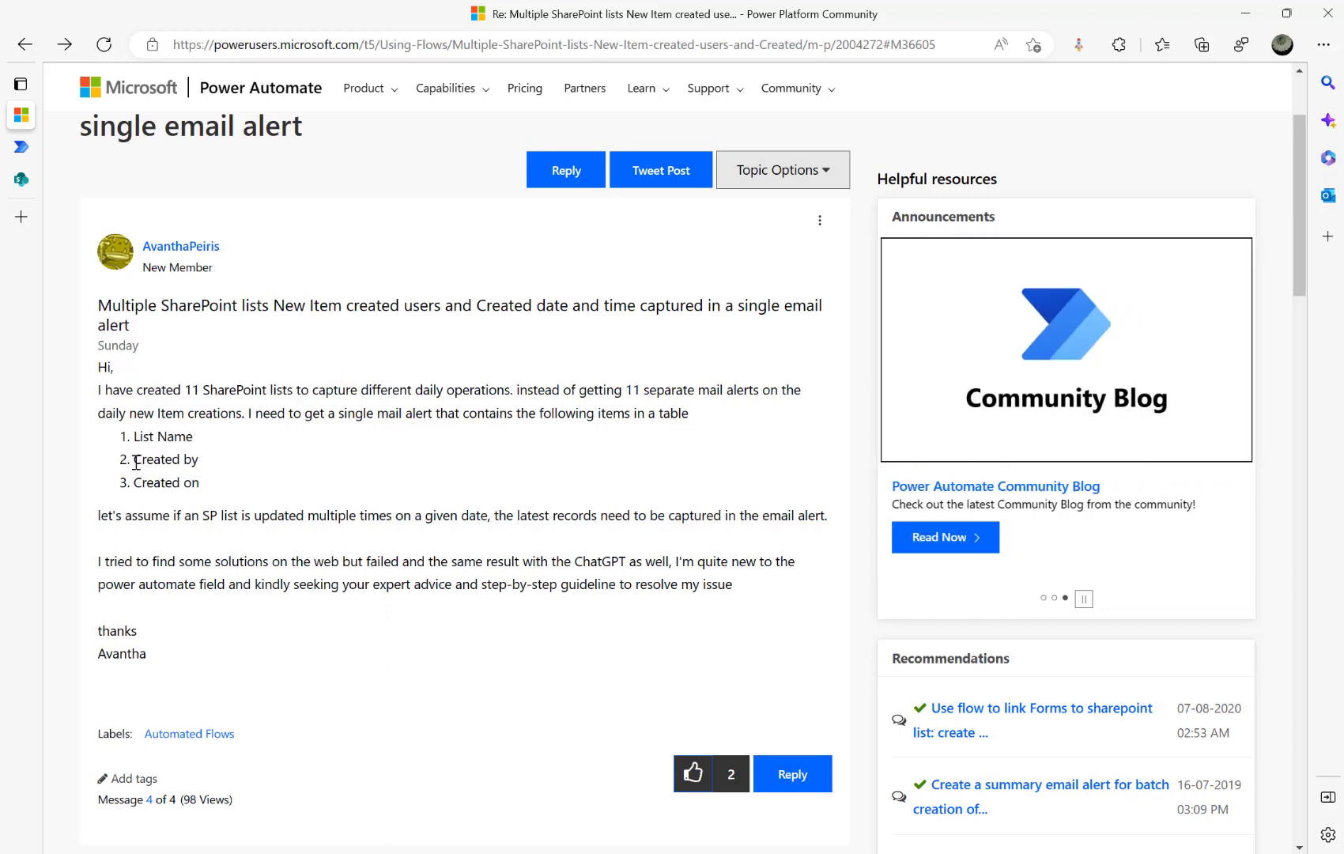
{"action": "left_click_drag", "start_coordinate": [133, 437], "coordinate": [234, 483]}
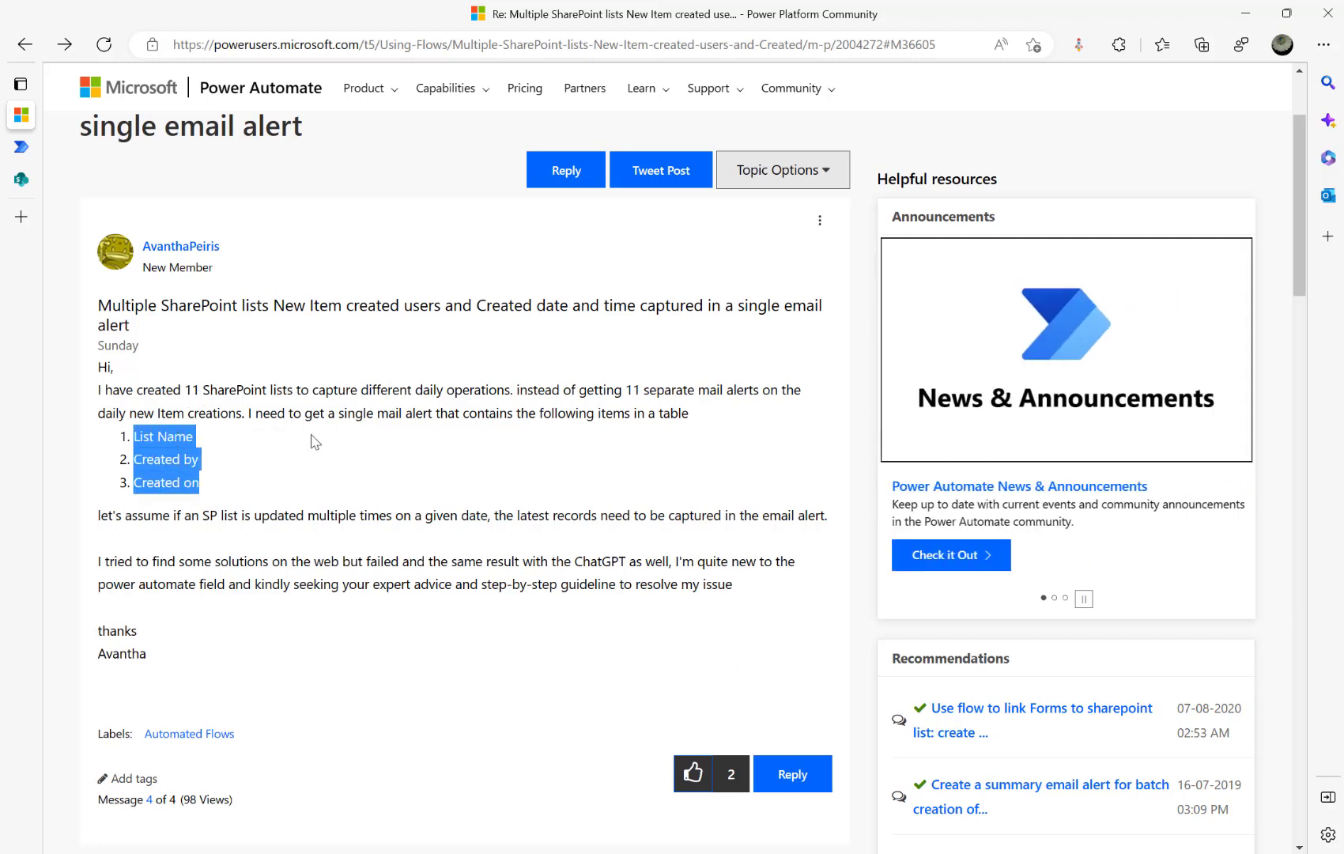
{"action": "left_click", "coordinate": [169, 434]}
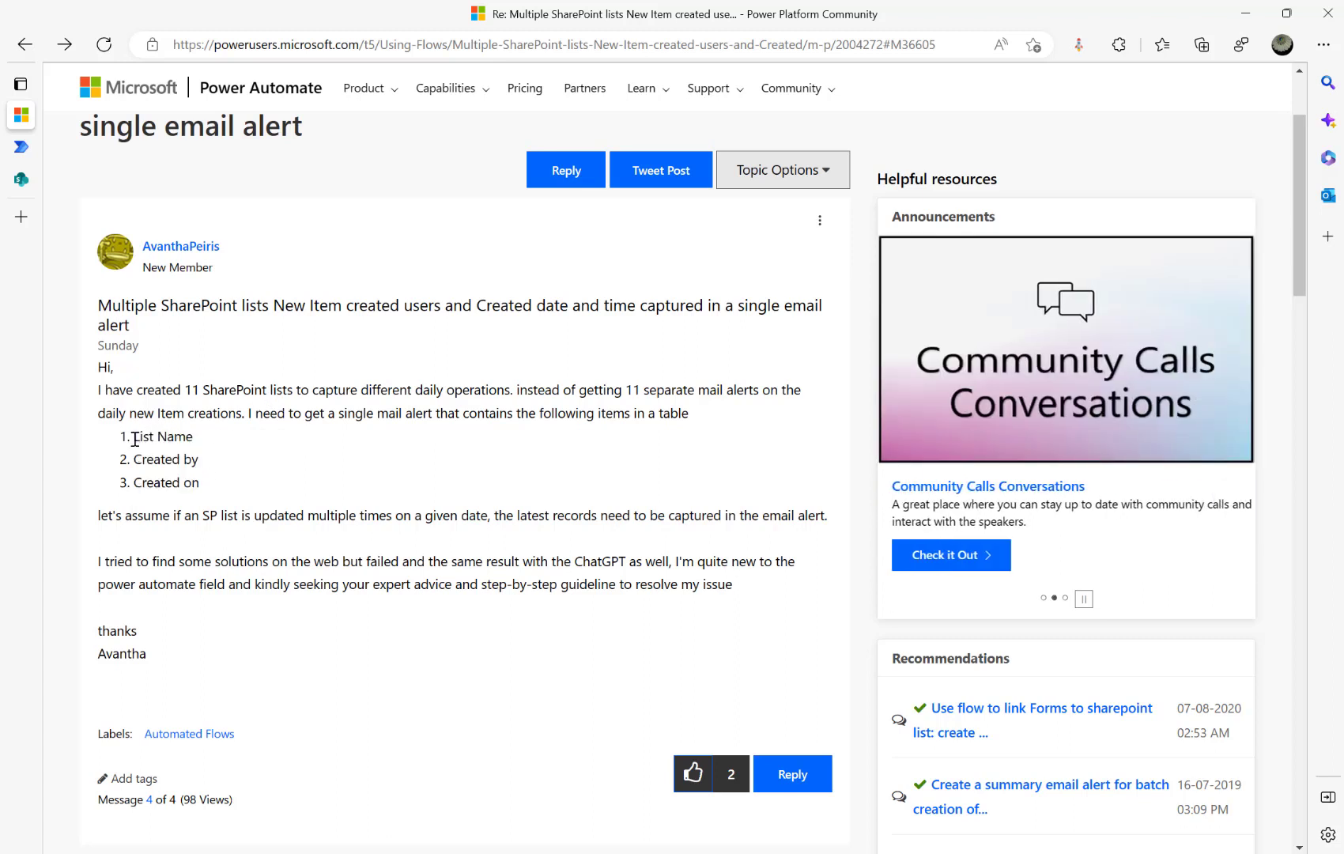
{"action": "left_click_drag", "start_coordinate": [149, 436], "coordinate": [237, 518]}
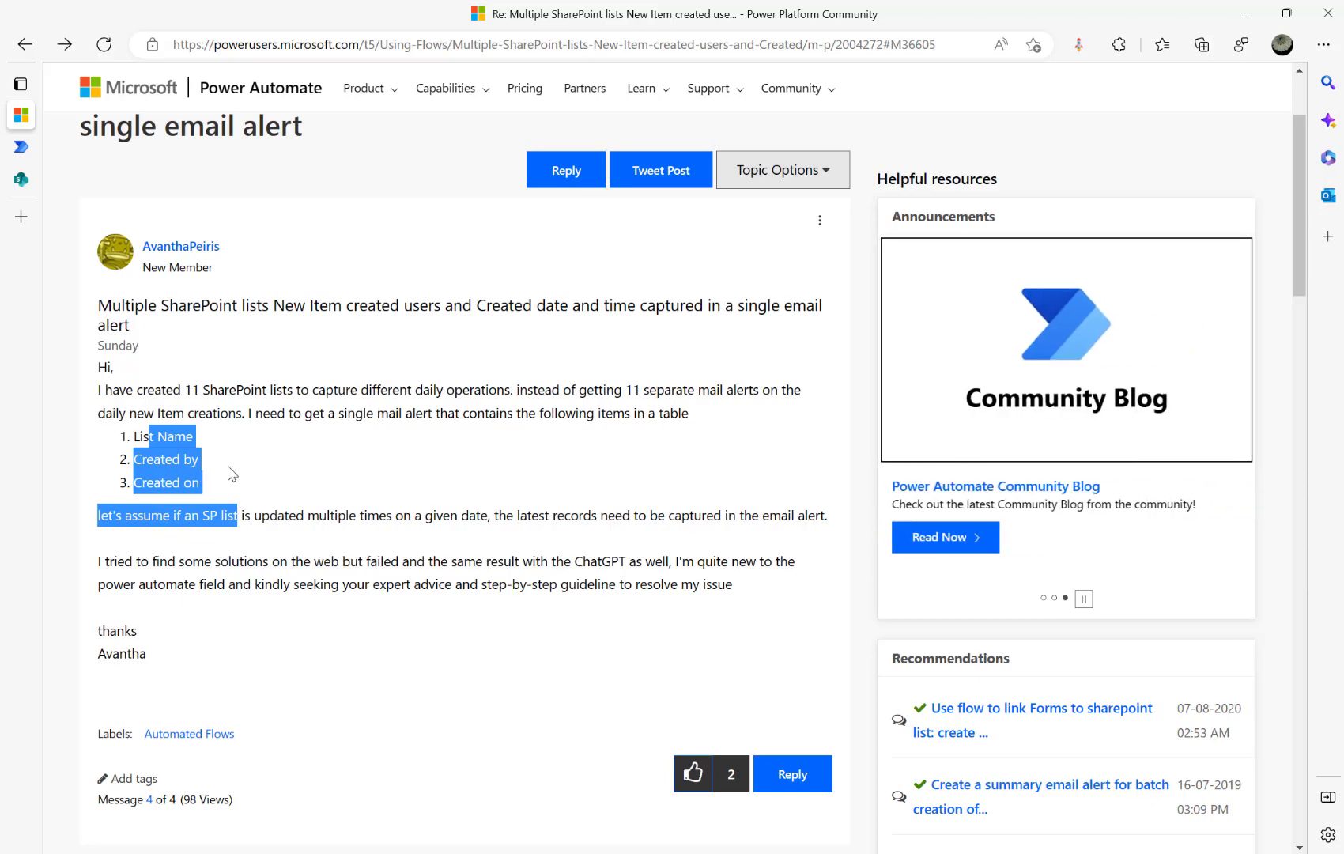
{"action": "left_click", "coordinate": [212, 492]}
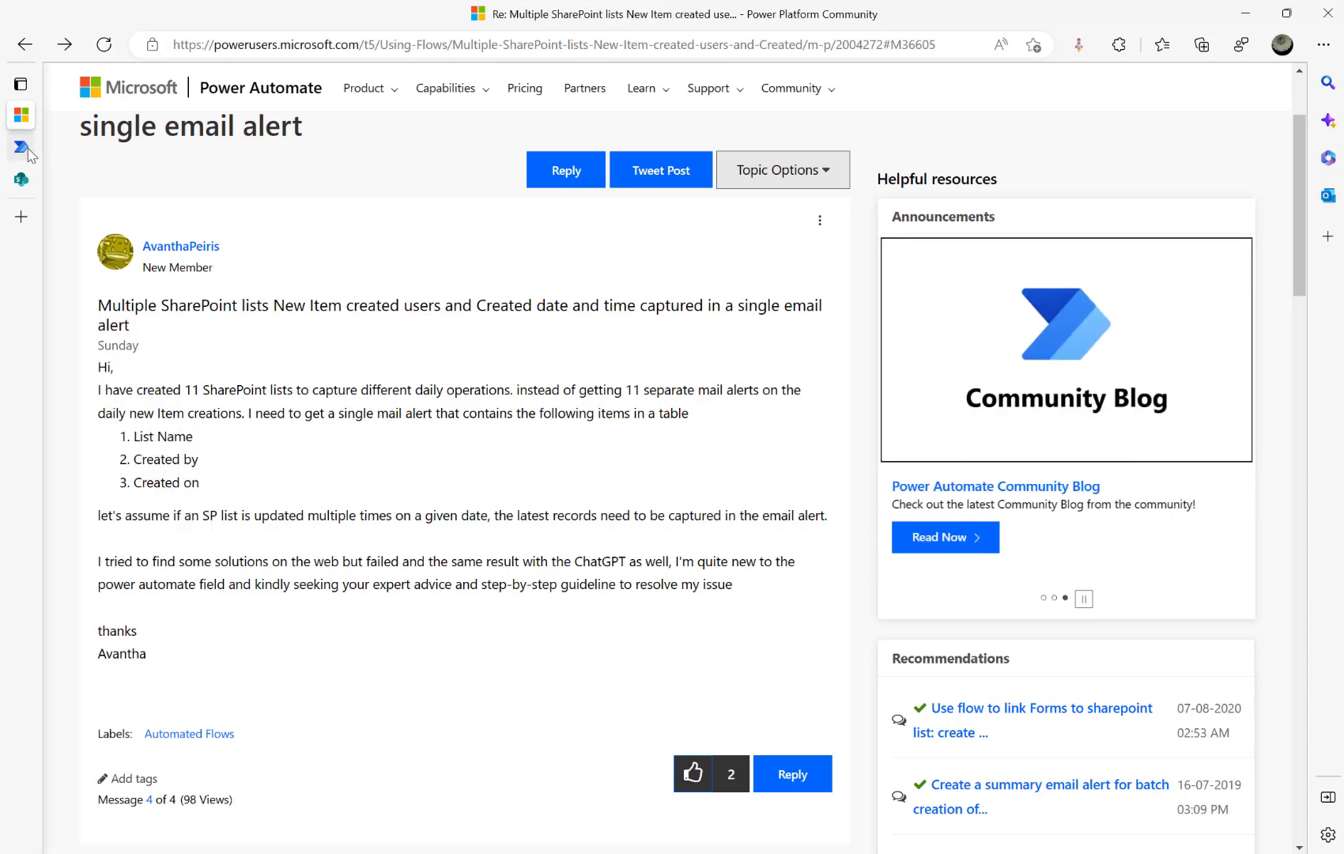
Back in Power Automate, add a Compose action under the Recurrence trigger with the input Demo1,Demo2
{"action": "mouse_move", "coordinate": [51, 152]}
{"action": "left_click", "coordinate": [93, 151]}
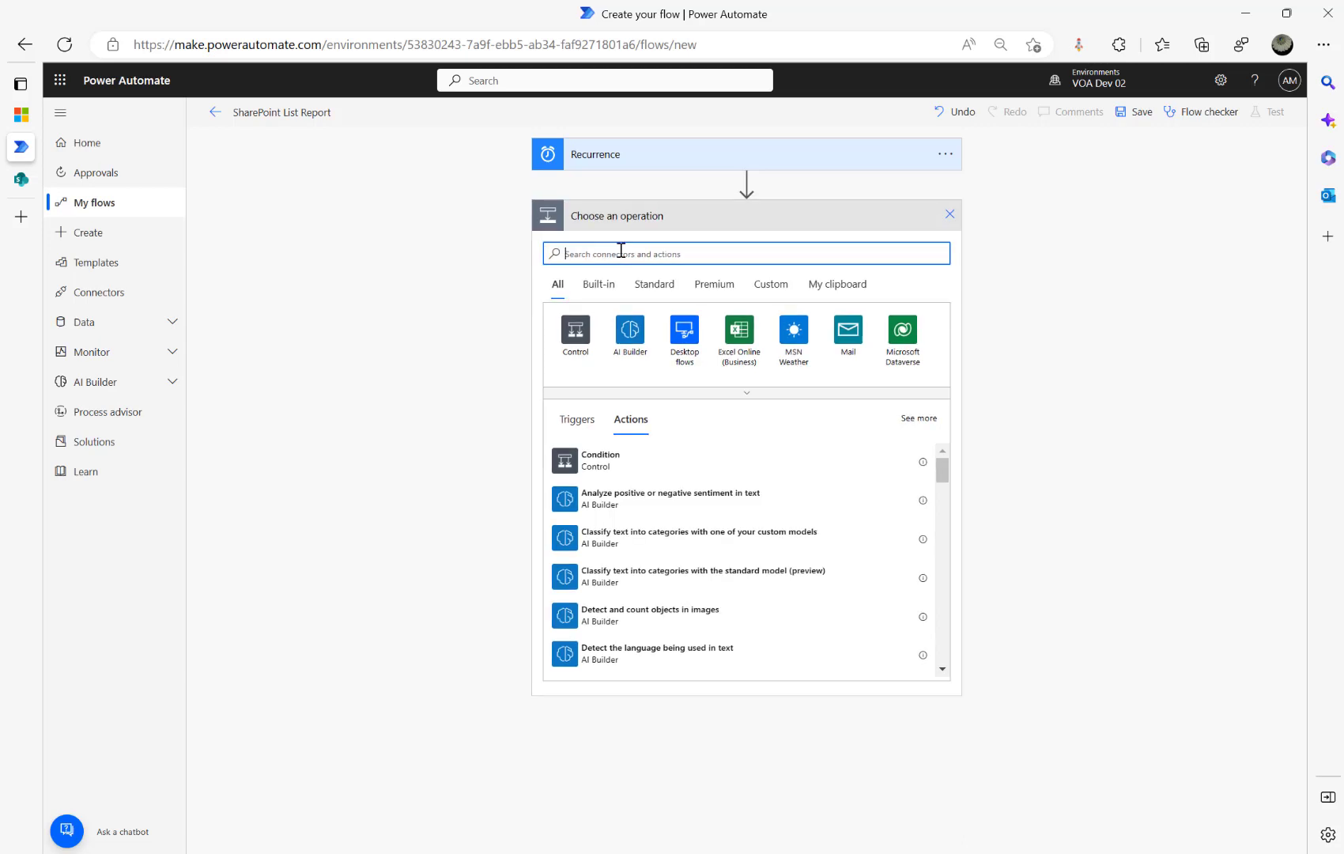
{"action": "type", "text": "compose"}
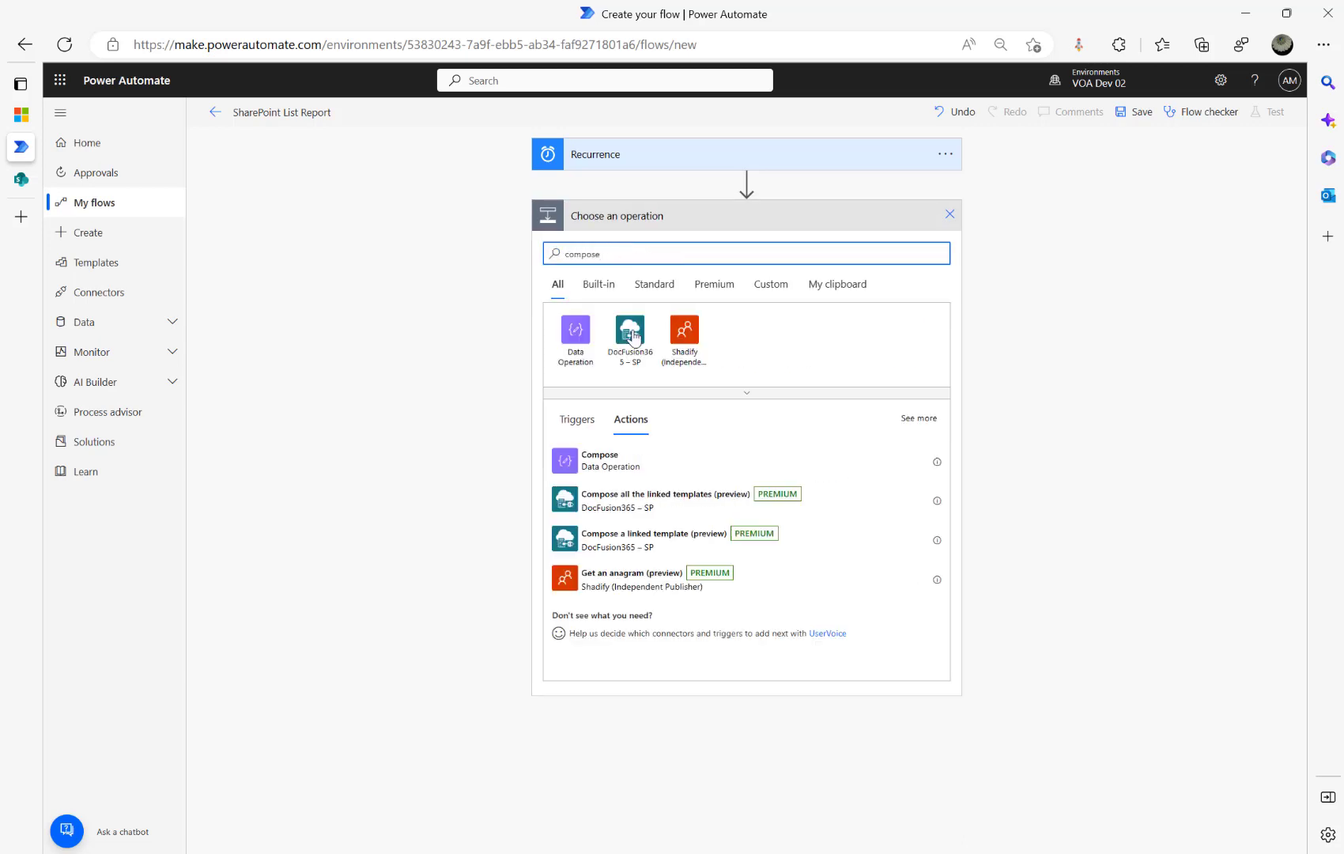
{"action": "left_click", "coordinate": [614, 466]}
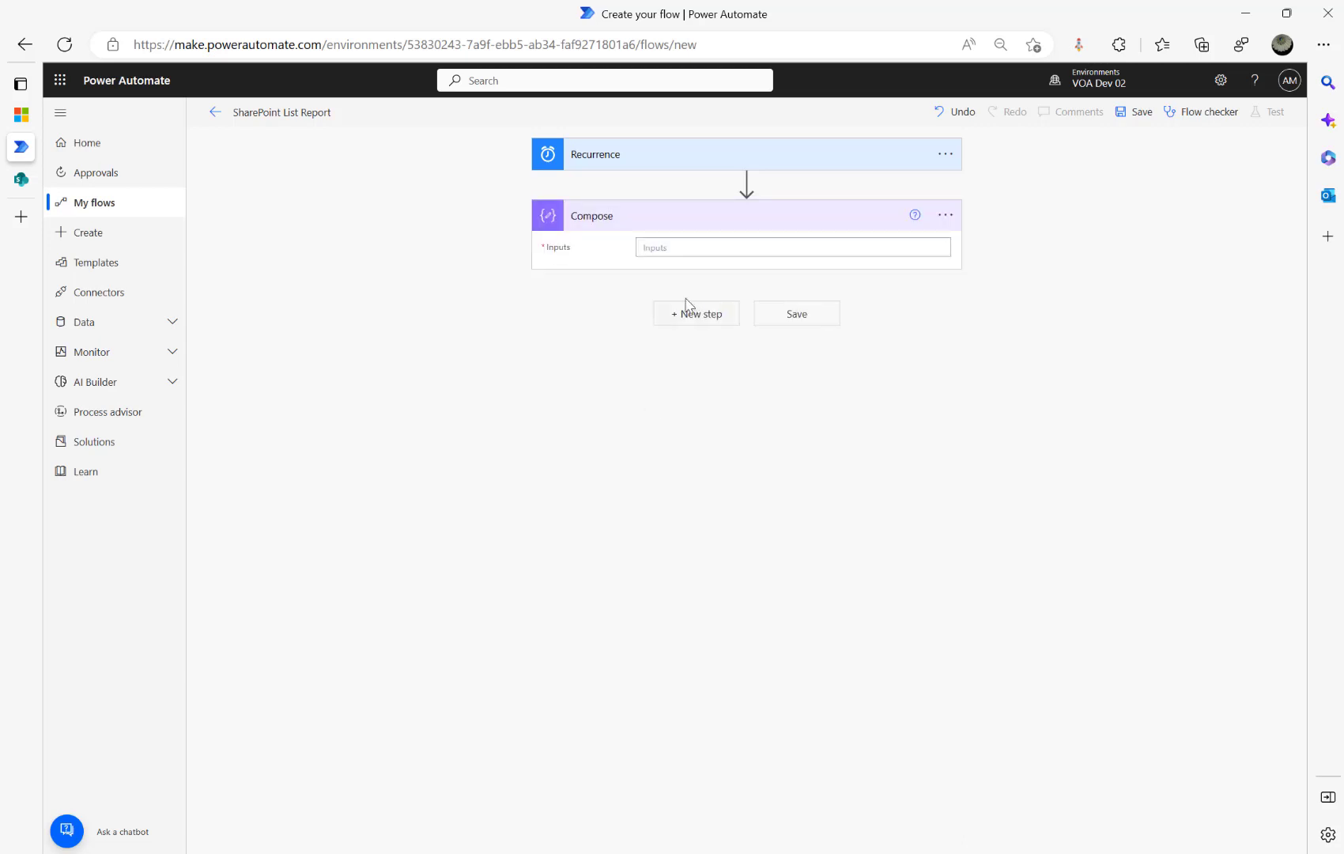
{"action": "left_click", "coordinate": [695, 252]}
{"action": "type", "text": "Demo1,Demo2"}
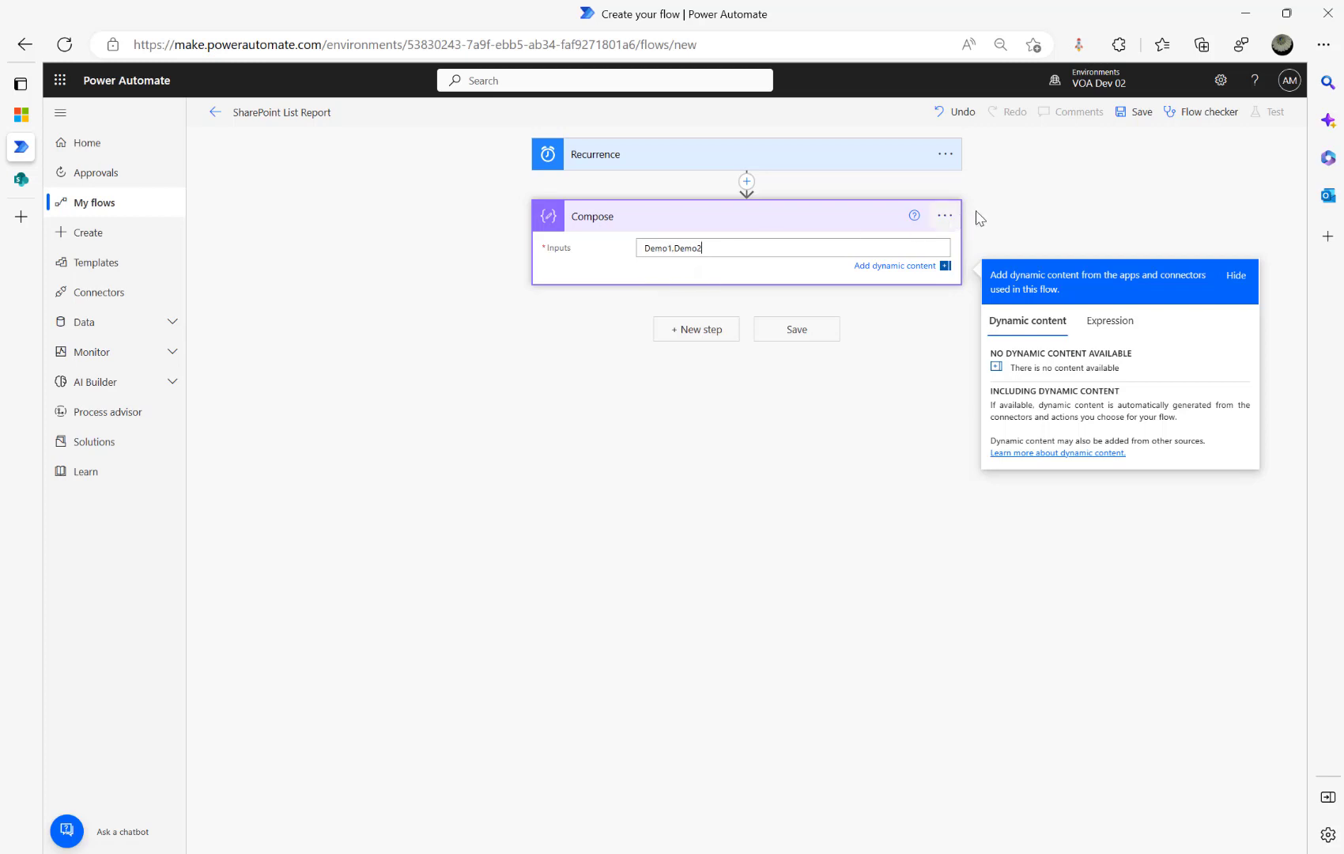
Rename the Compose action to SharePoint List names
{"action": "left_click", "coordinate": [946, 215]}
{"action": "left_click", "coordinate": [1029, 239]}
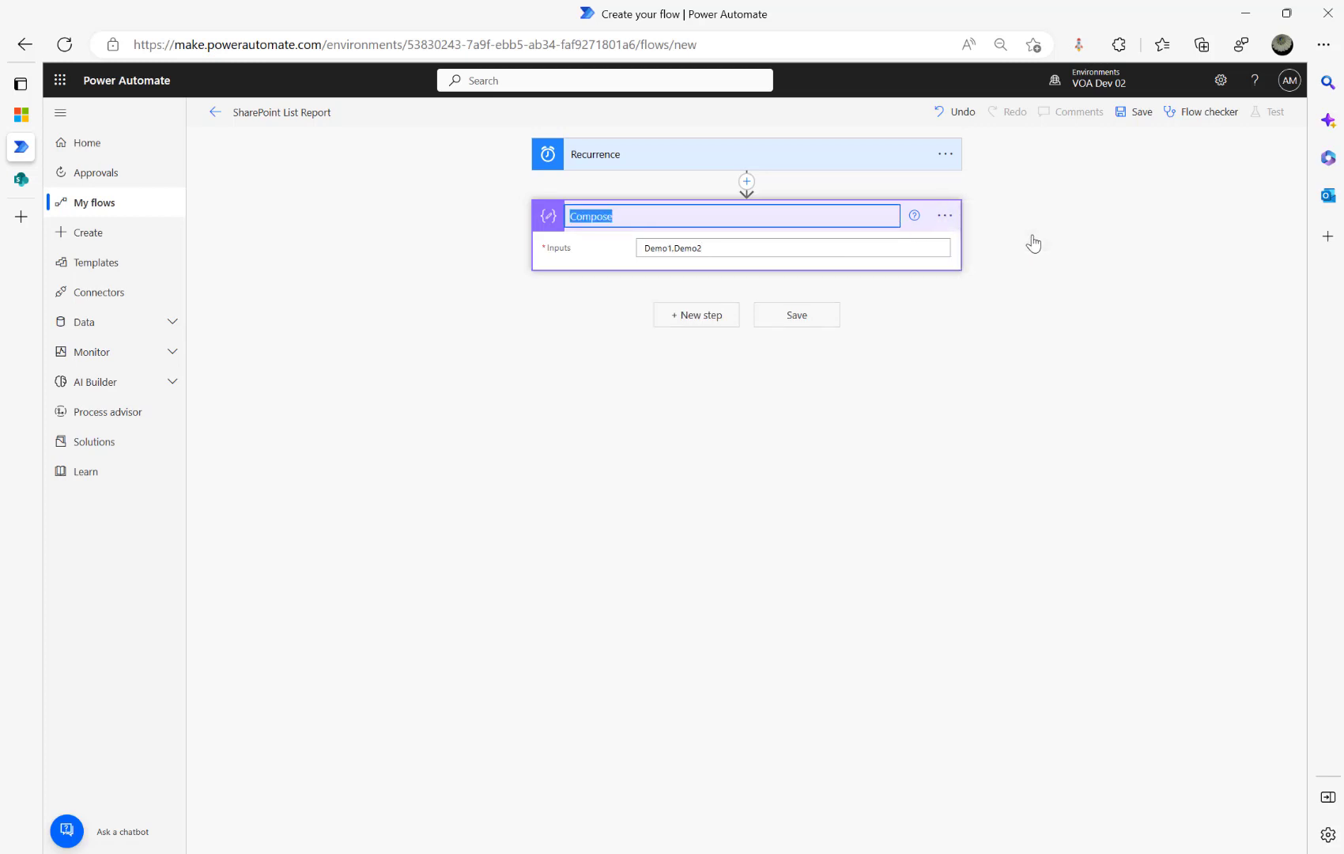
{"action": "type", "text": "SharePoint List names"}
{"action": "left_click", "coordinate": [506, 325]}
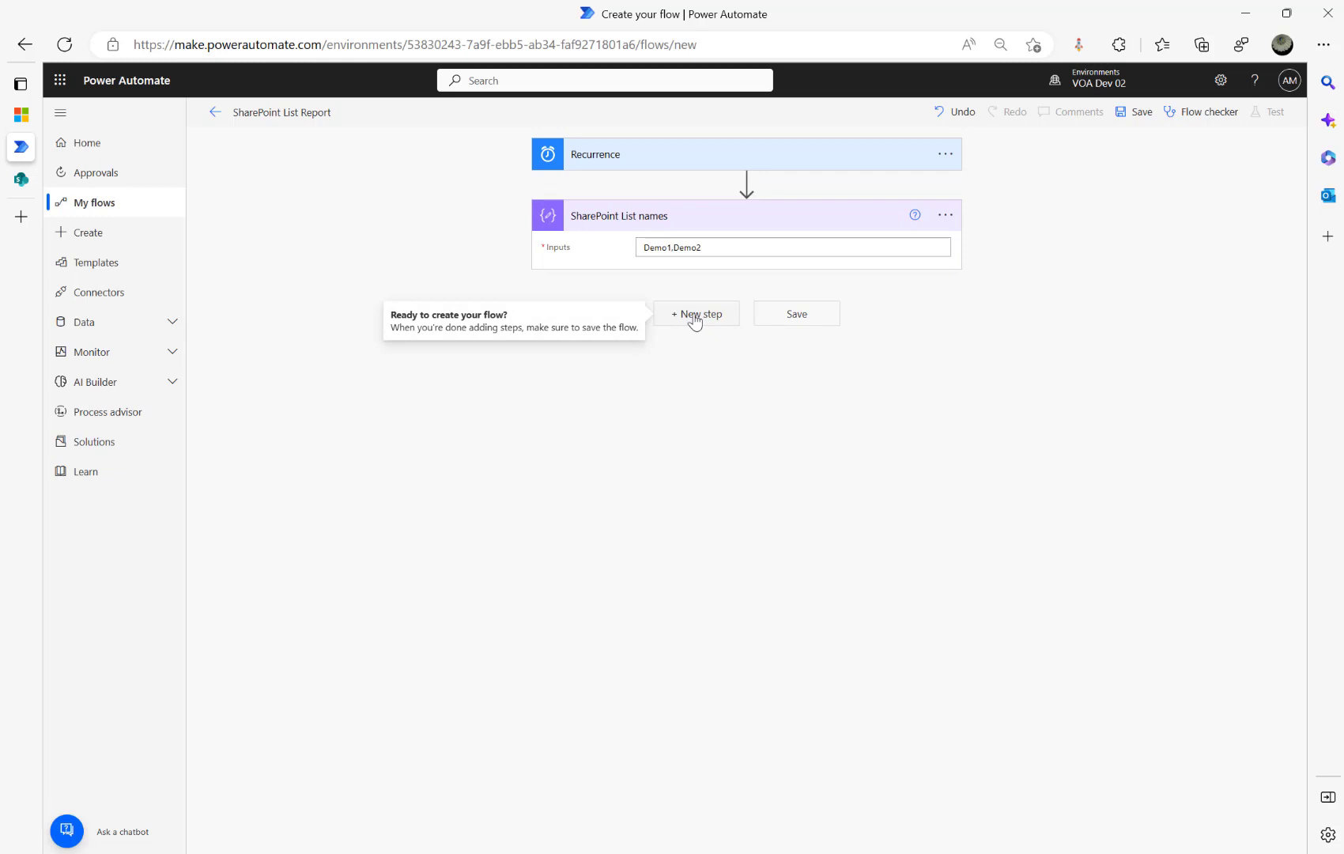
{"action": "double_click", "coordinate": [662, 255]}
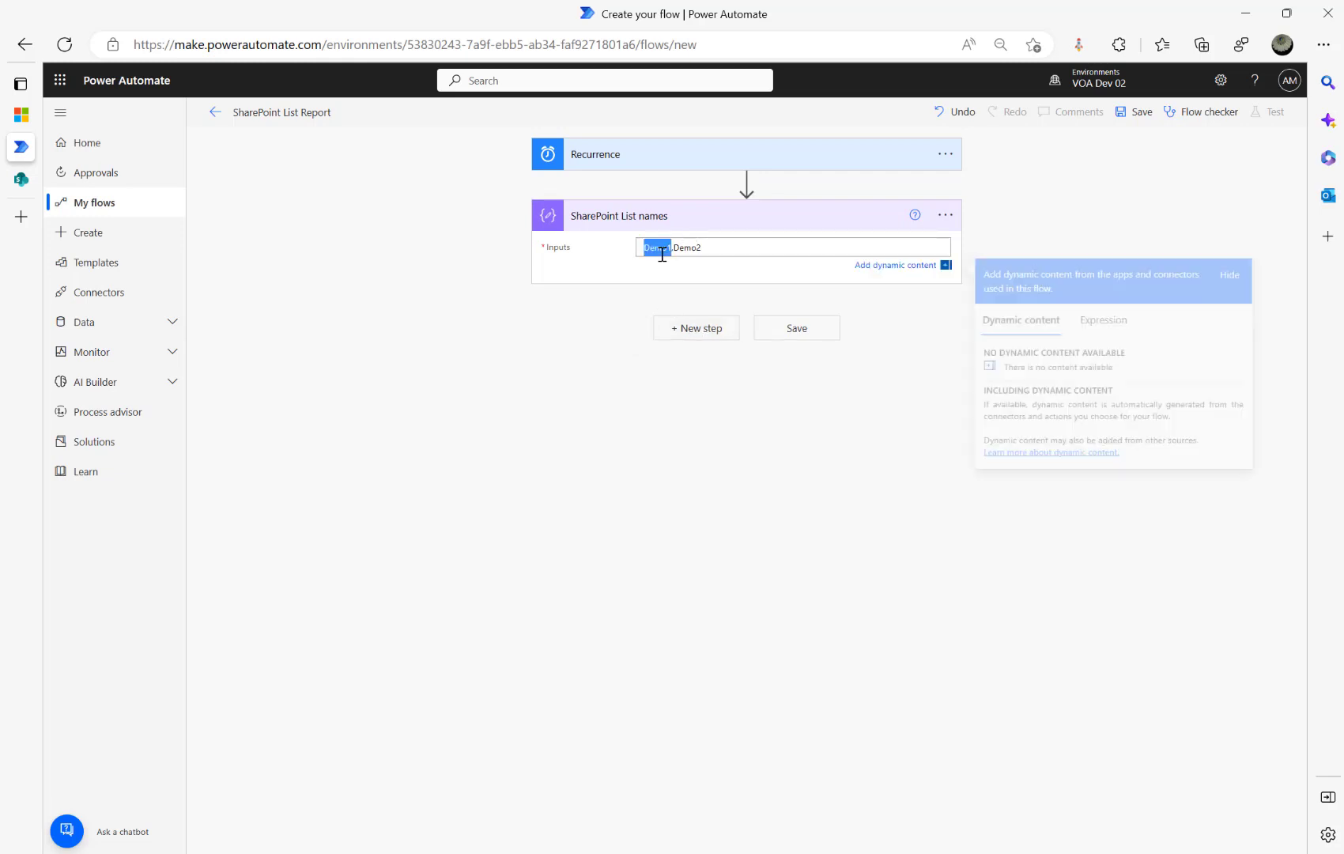
{"action": "double_click", "coordinate": [693, 251]}
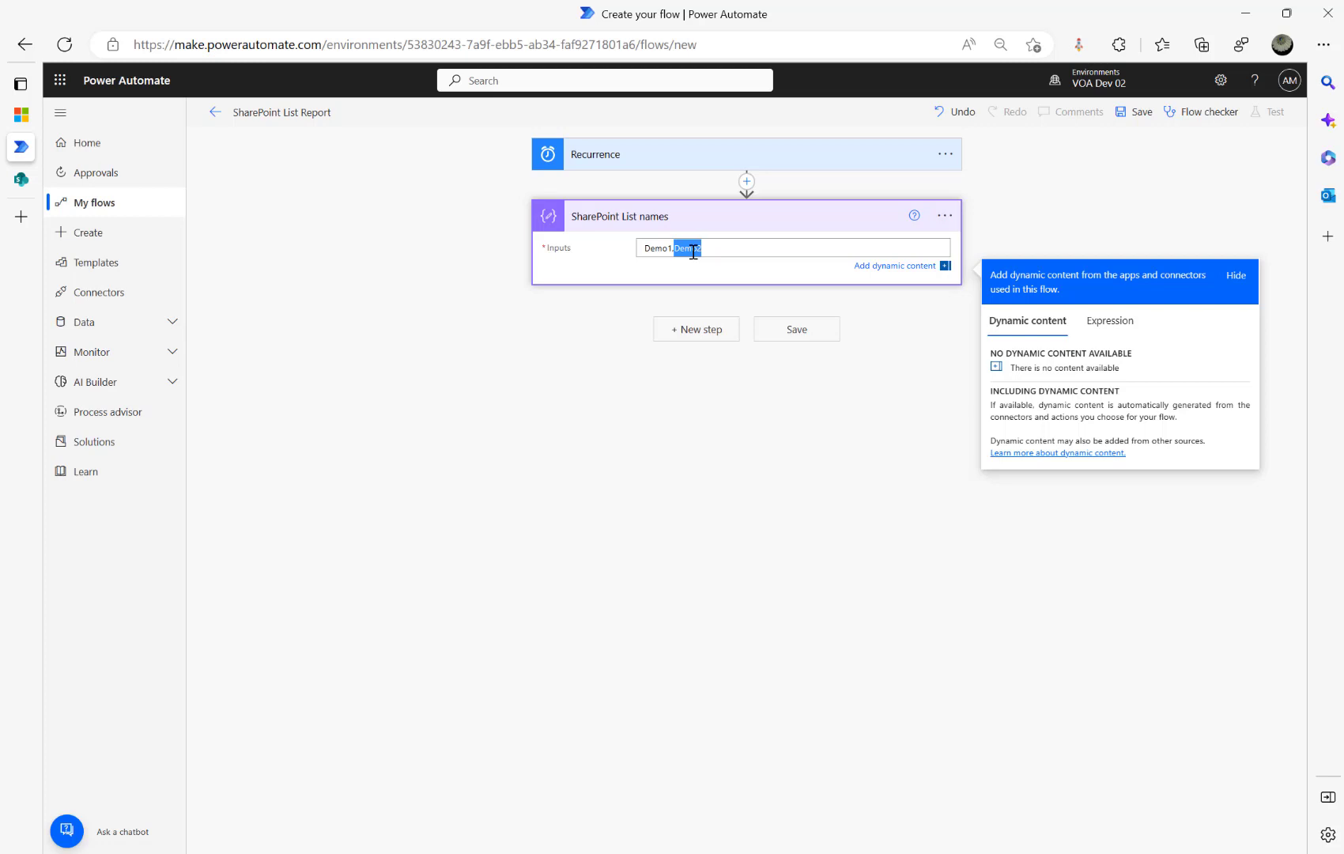
Add a second Compose action below SharePoint List names and rename it to Split SP List names
{"action": "left_click", "coordinate": [658, 336]}
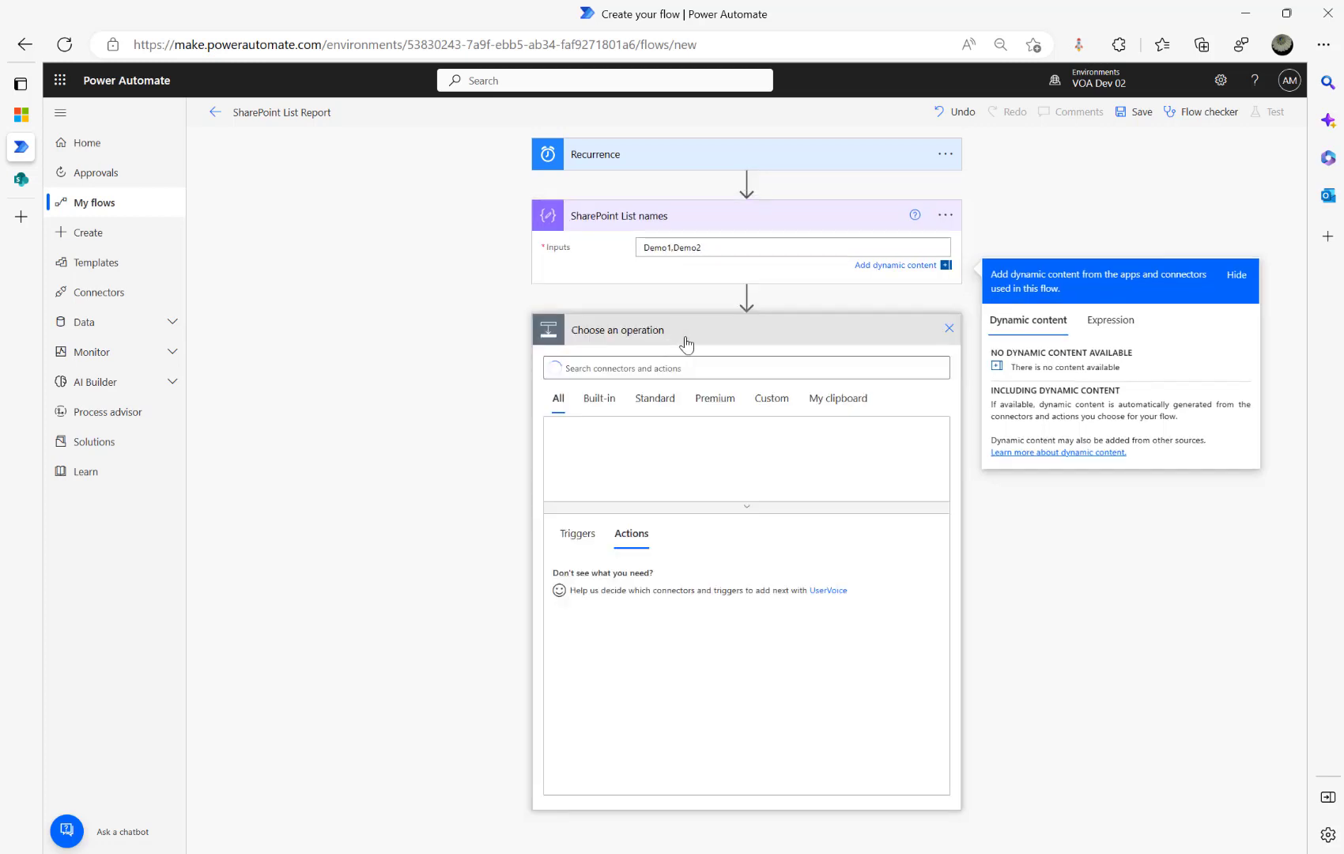
{"action": "type", "text": "compose"}
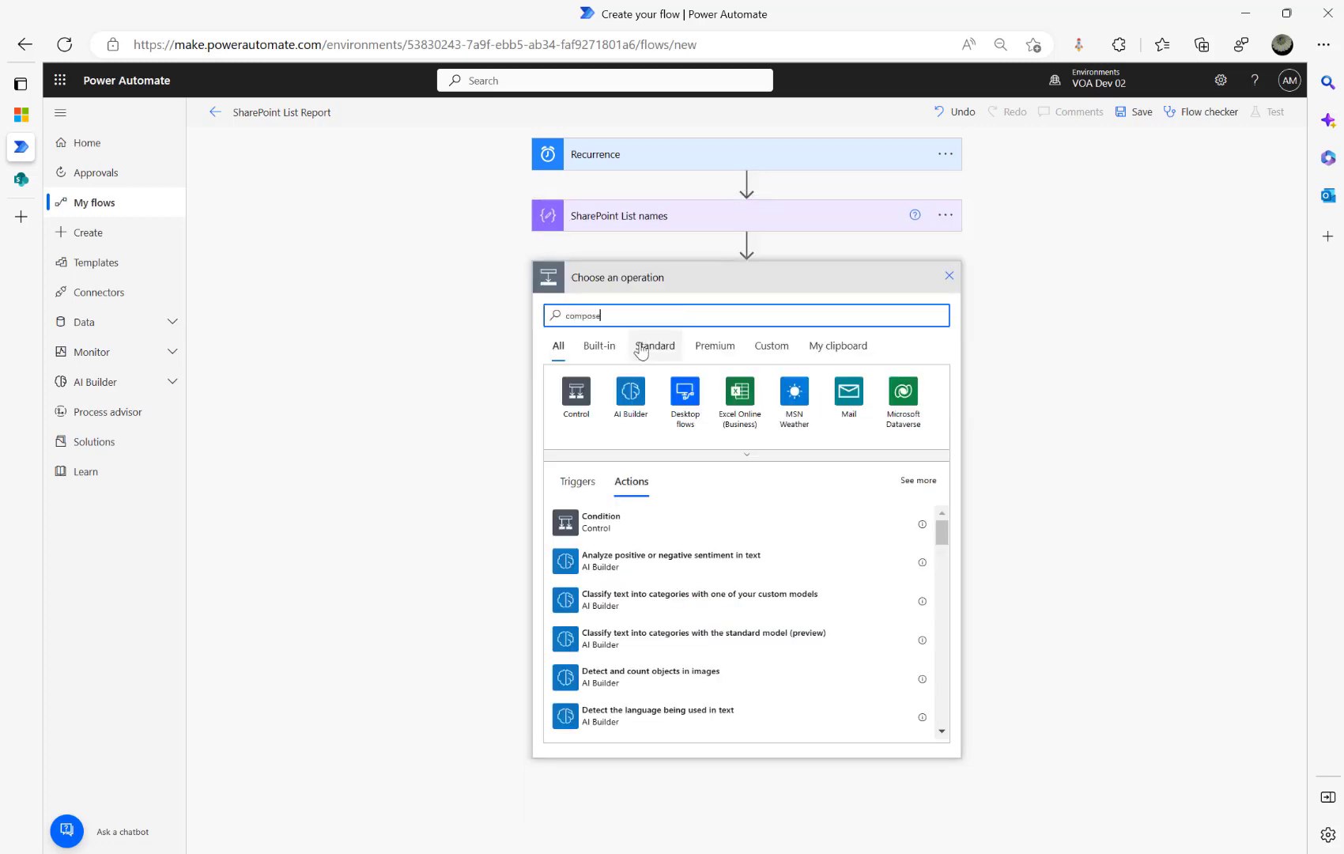
{"action": "left_click", "coordinate": [592, 535]}
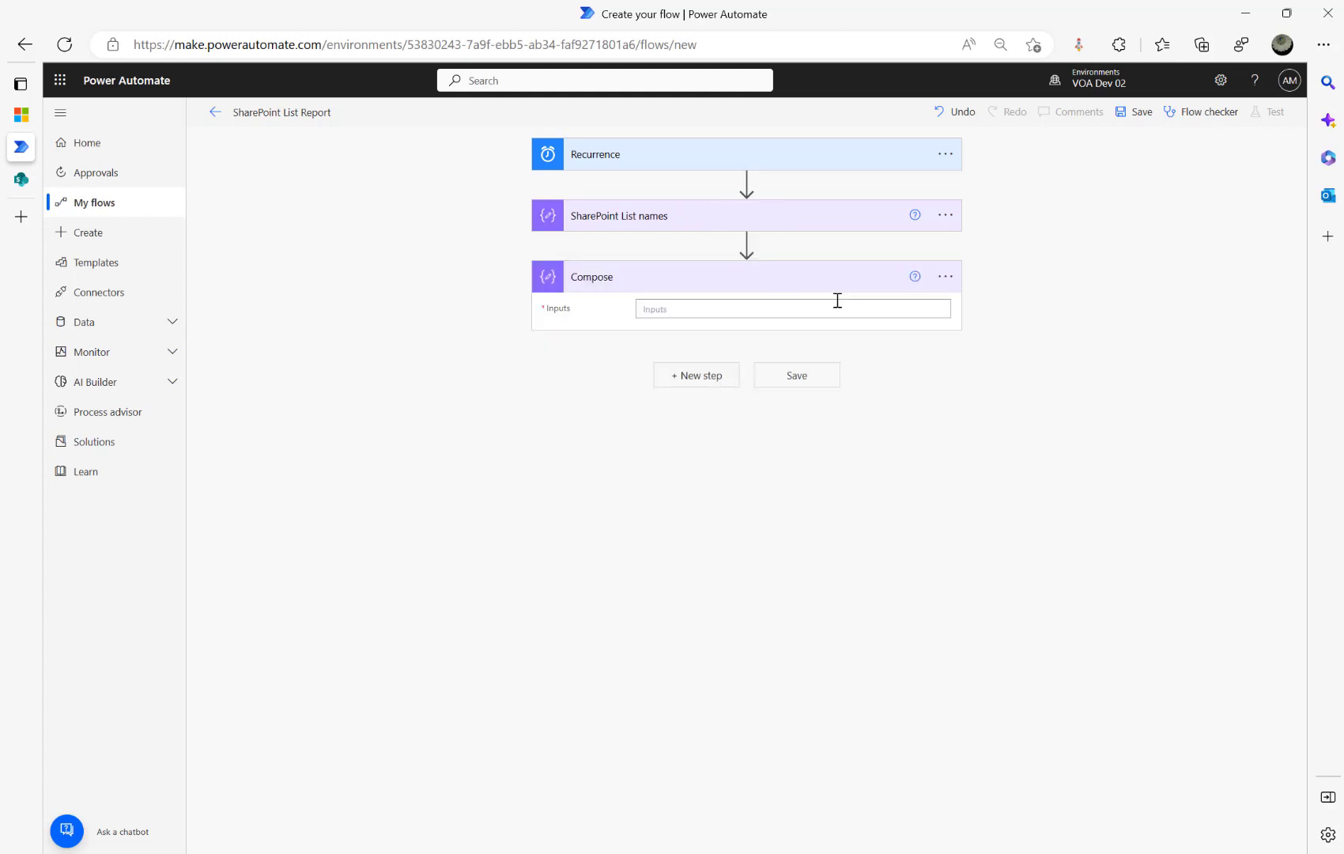
{"action": "left_click", "coordinate": [946, 276]}
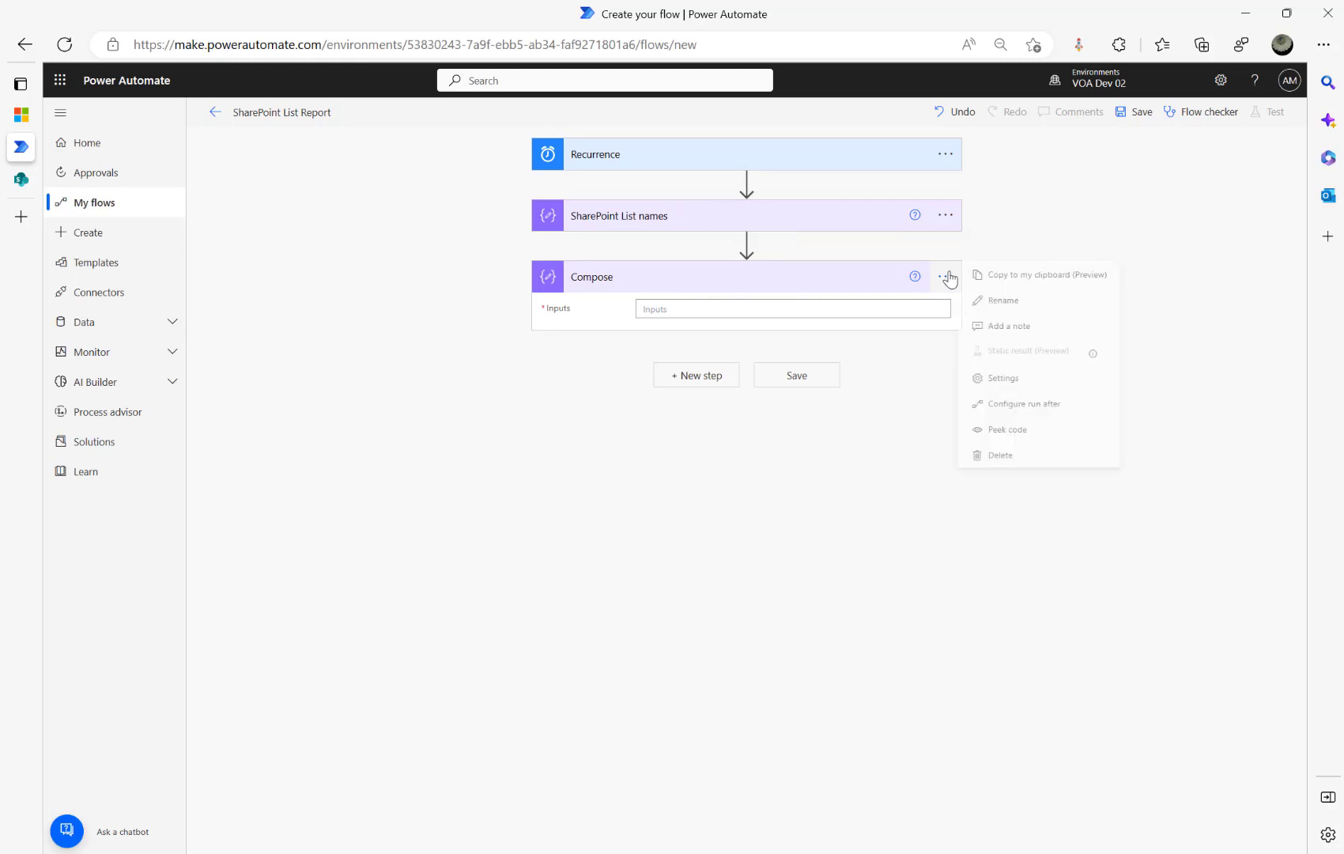
{"action": "left_click", "coordinate": [1001, 303]}
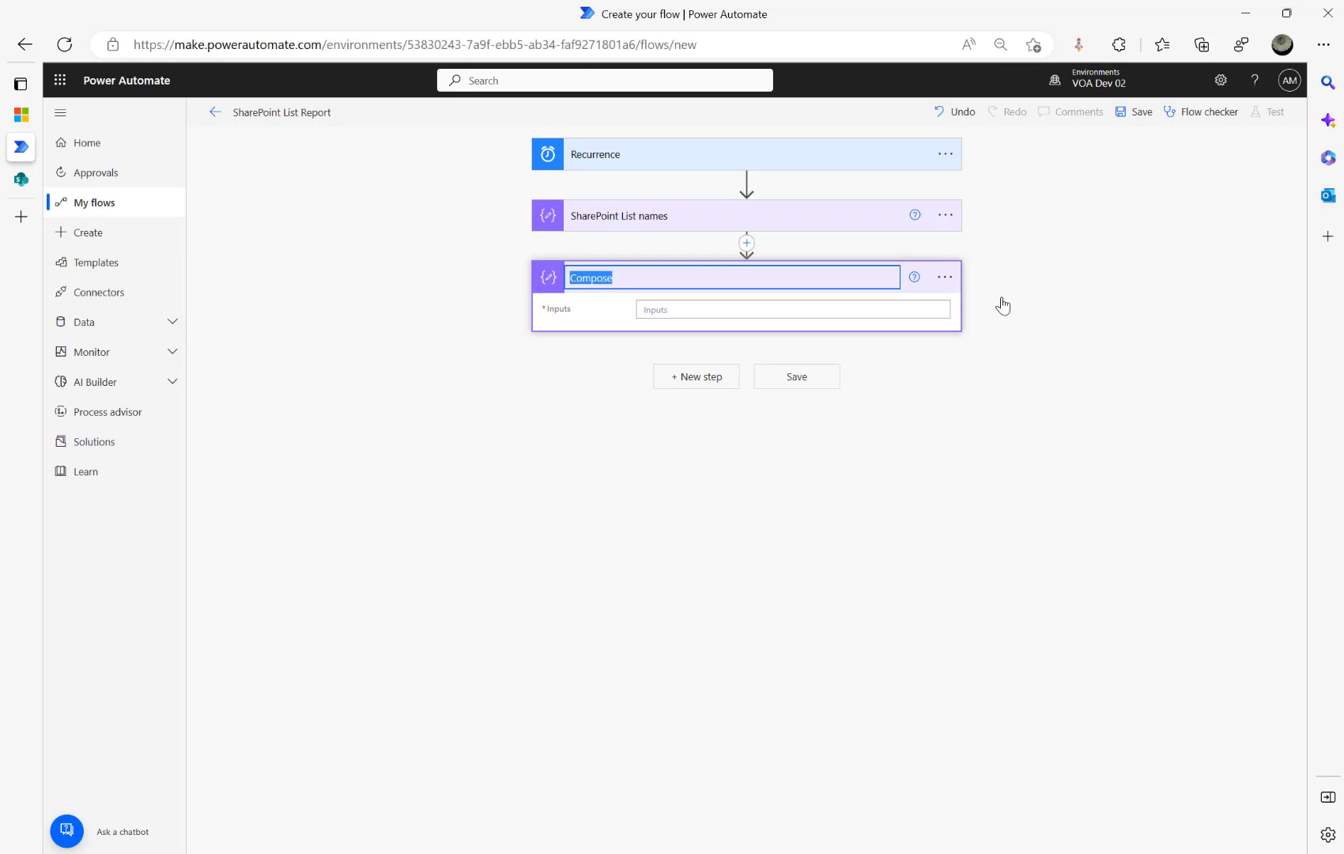
{"action": "type", "text": "Split SP List names"}
{"action": "left_click", "coordinate": [540, 368]}
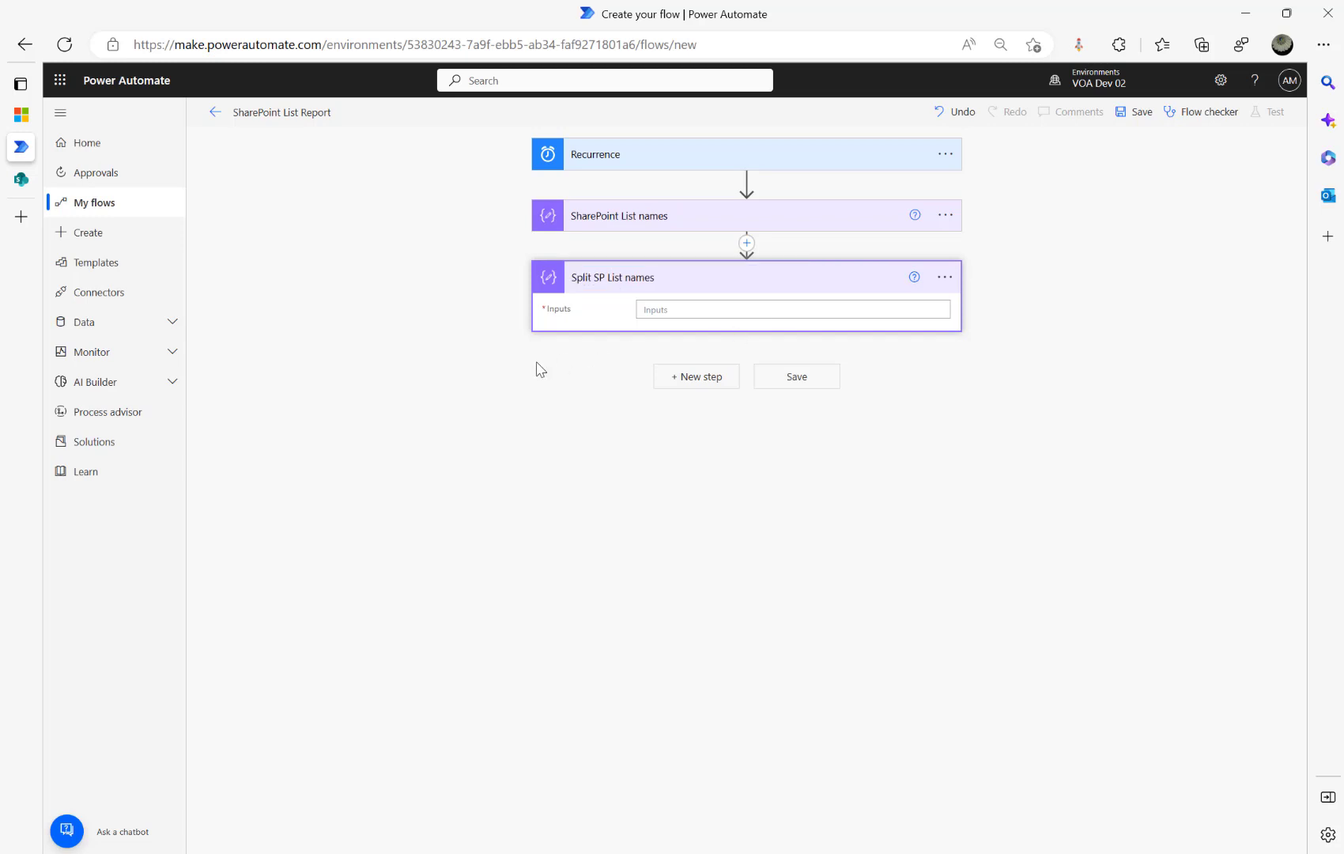
Set the input of Split SP List names to the expression split(outputs('SharePoint_List_names'),',')
{"action": "left_click", "coordinate": [737, 308]}
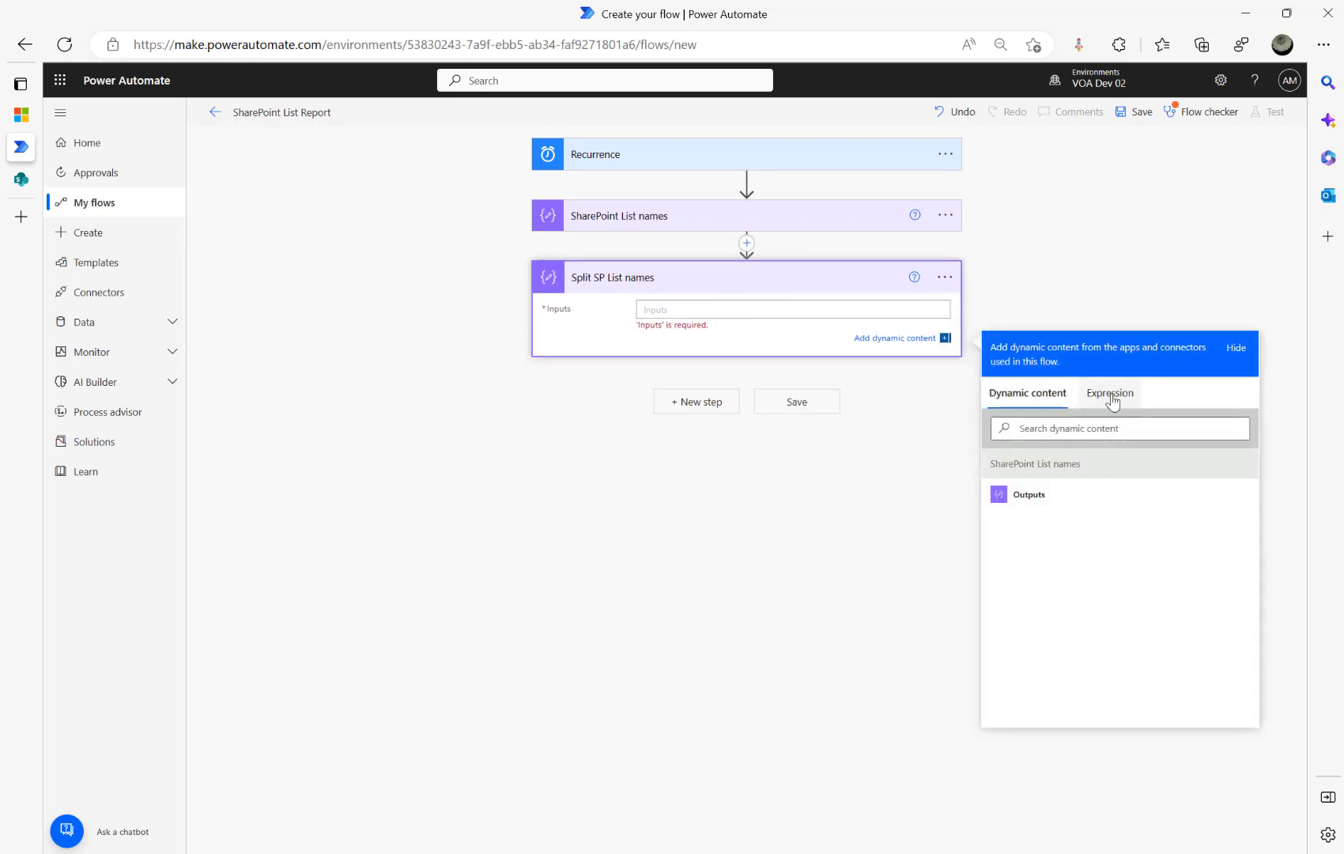
{"action": "left_click", "coordinate": [1115, 405]}
{"action": "type", "text": "split("}
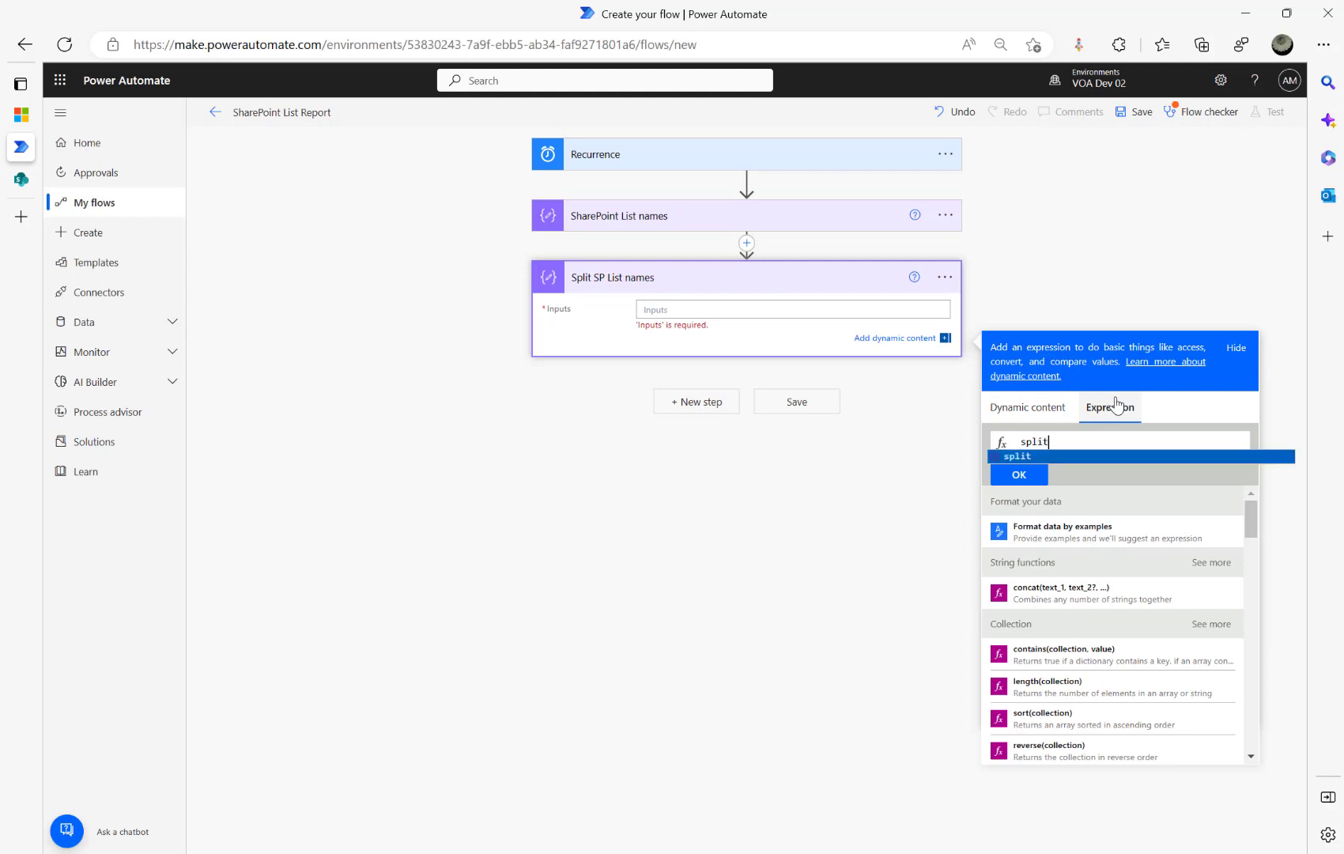
{"action": "left_click", "coordinate": [1040, 443]}
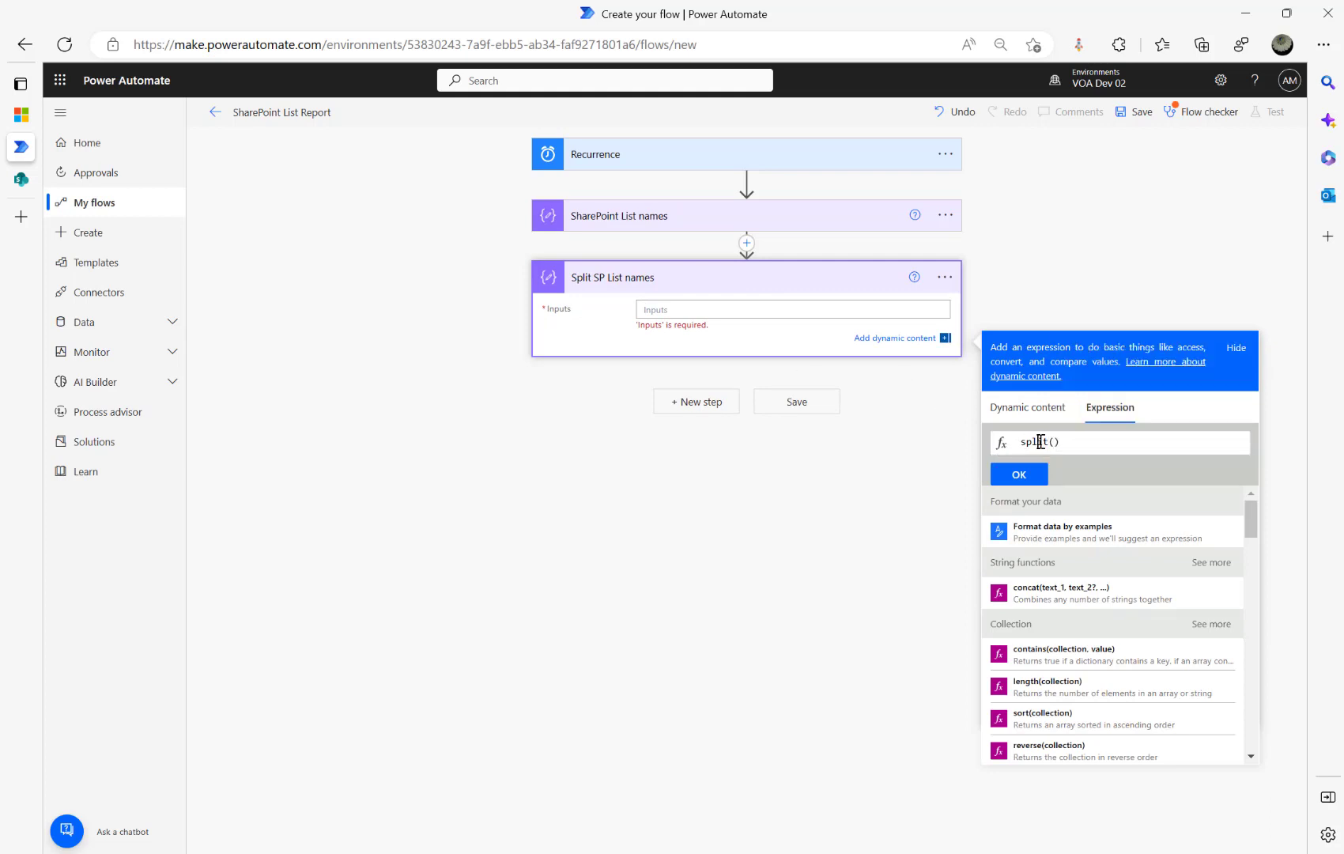
{"action": "left_click", "coordinate": [1054, 443]}
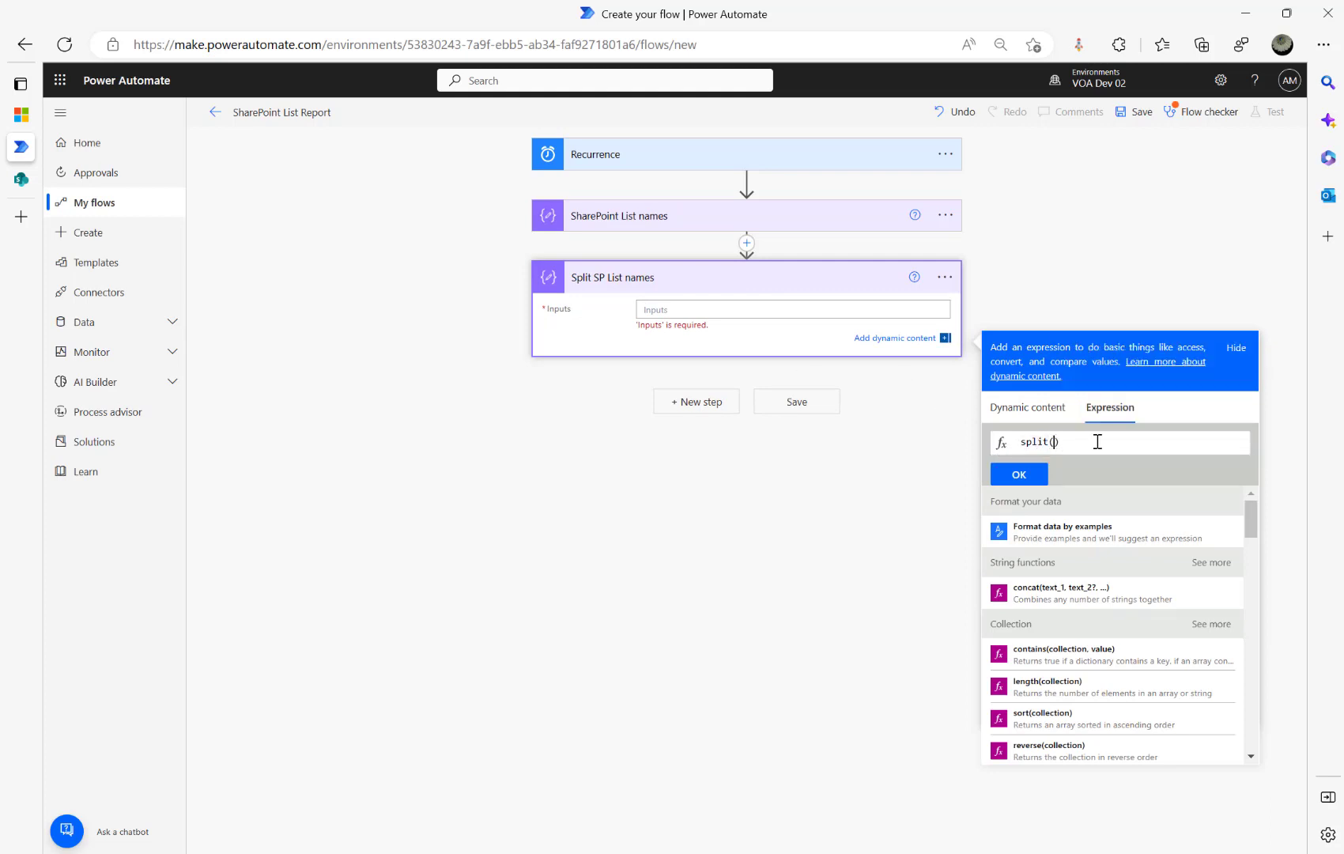
{"action": "left_click", "coordinate": [1026, 408]}
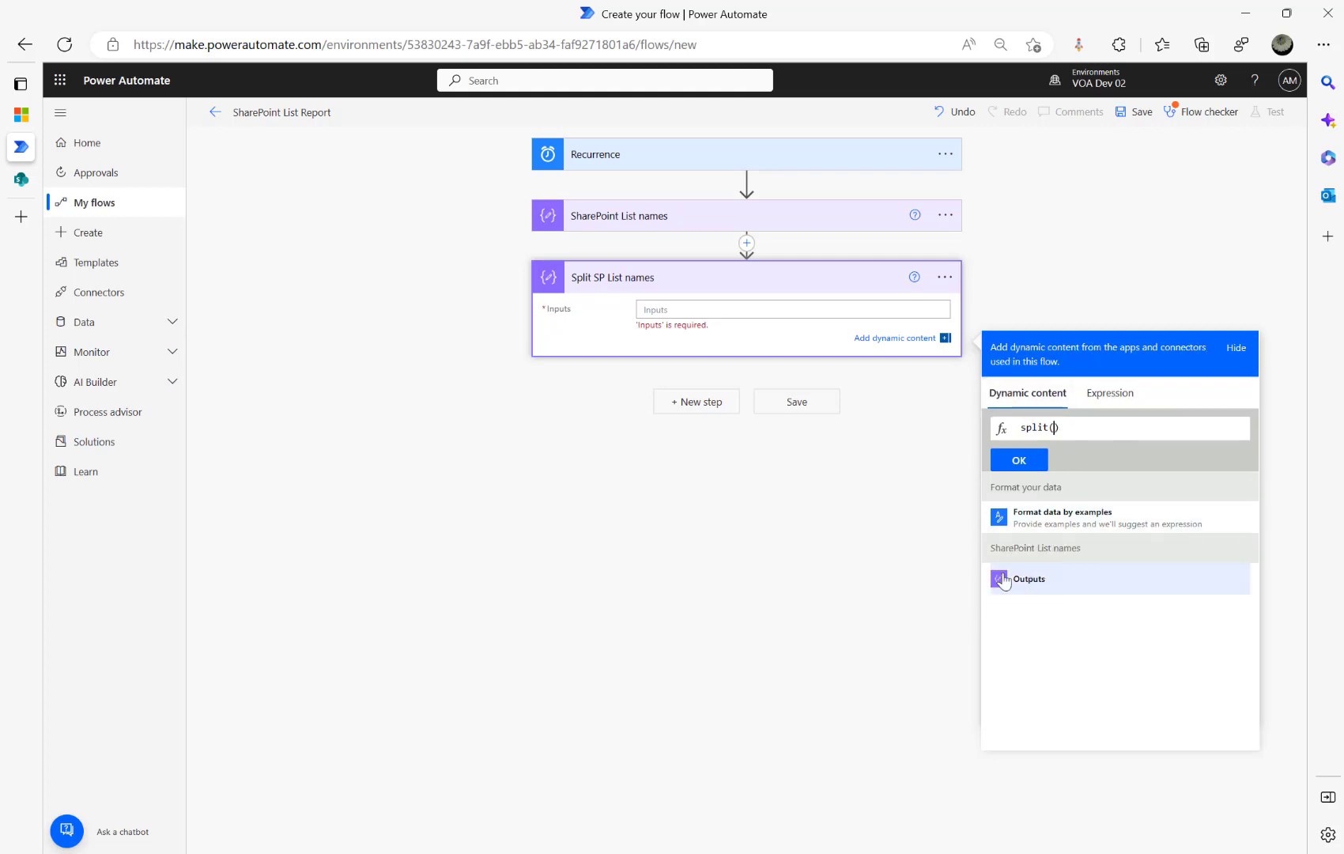
{"action": "left_click", "coordinate": [1029, 580]}
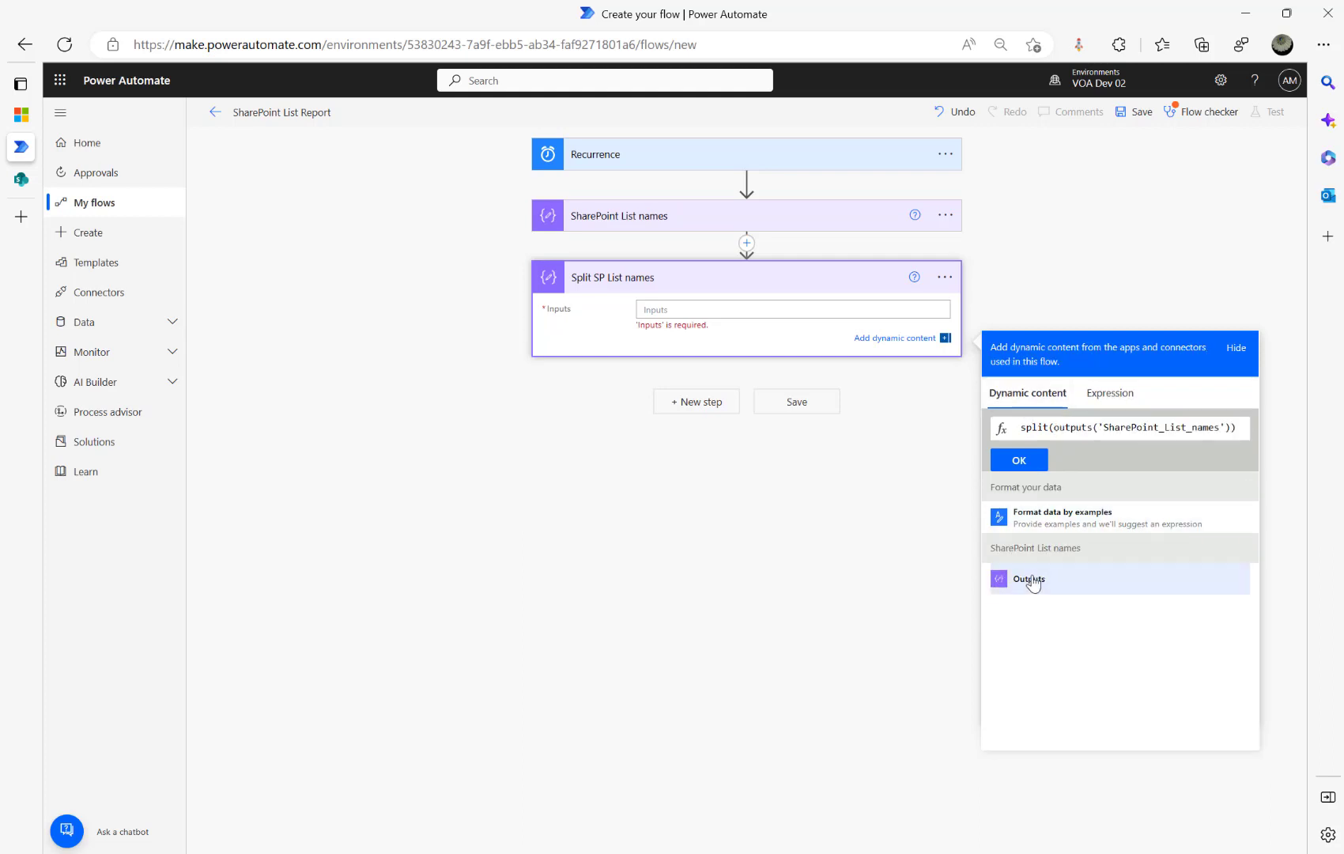
{"action": "type", "text": ",',"}
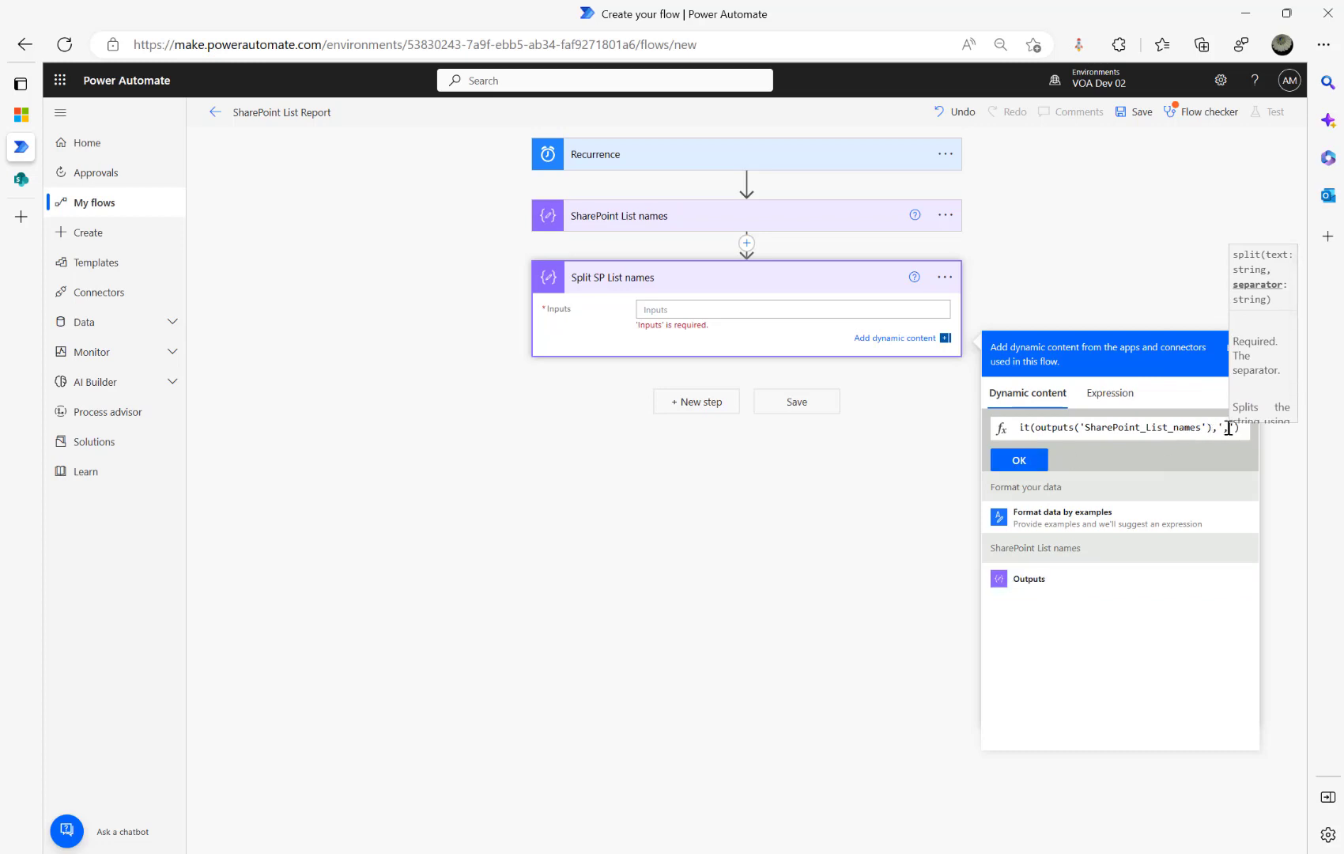
{"action": "left_click", "coordinate": [1019, 459]}
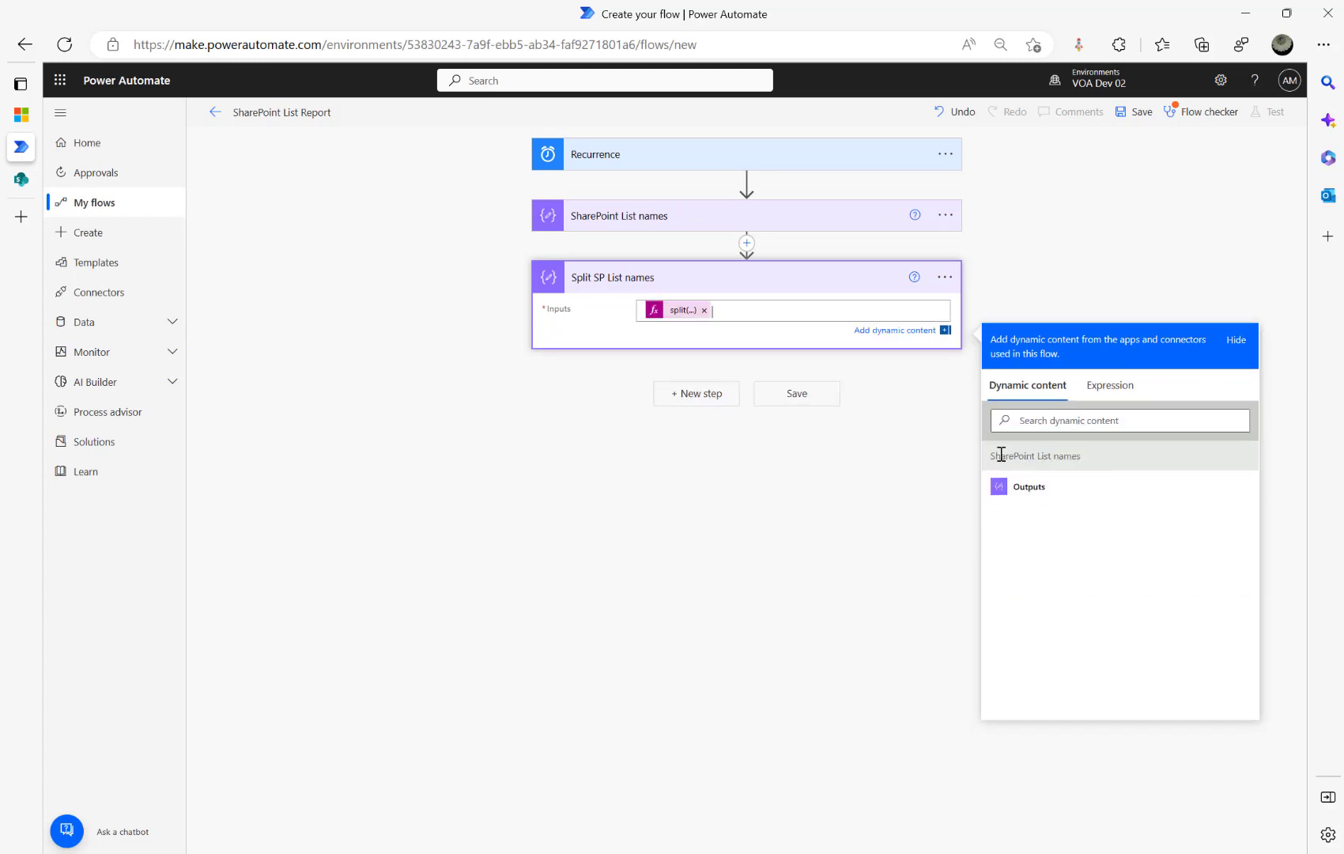
Copy the split expression into a note on the Split SP List names action
{"action": "left_click", "coordinate": [678, 310]}
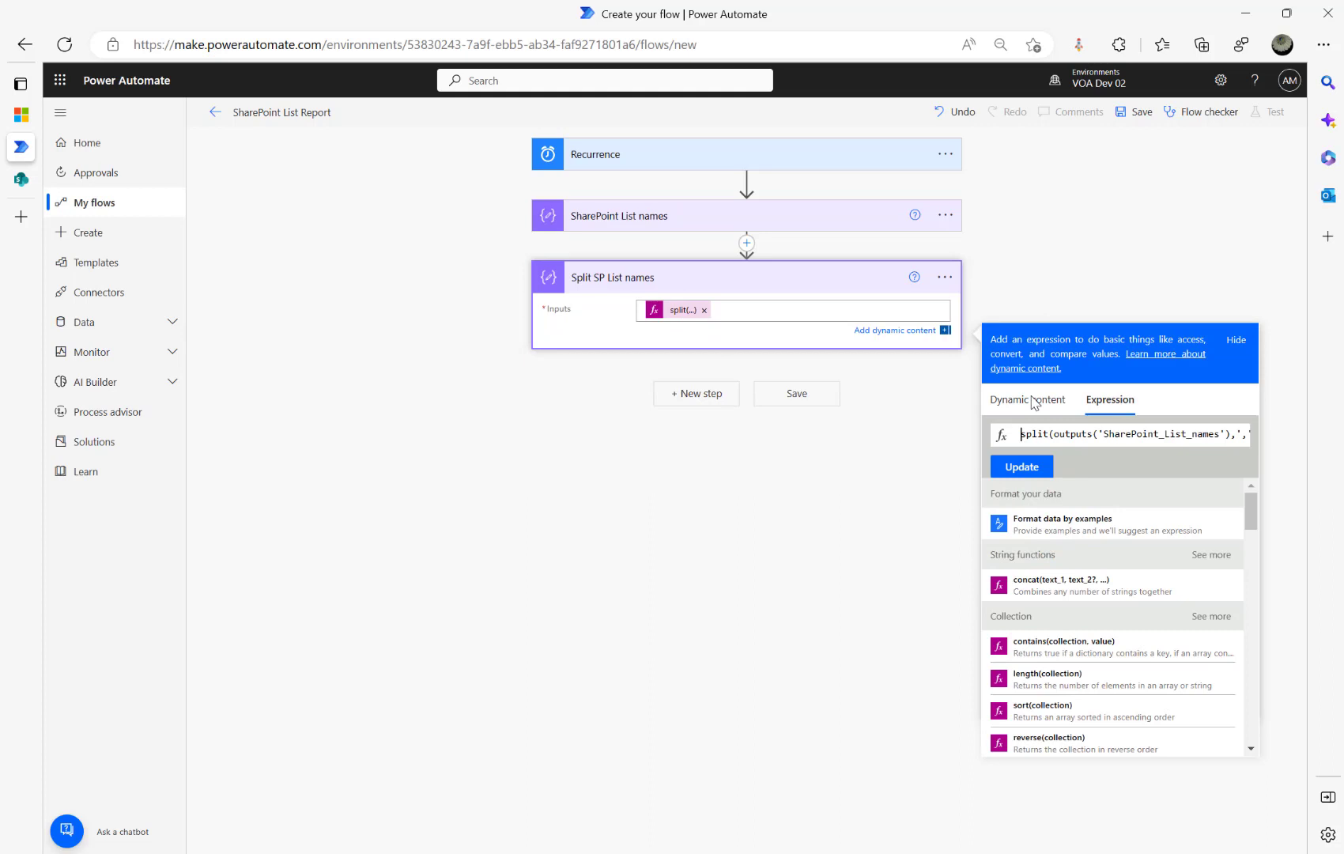
{"action": "triple_click", "coordinate": [1170, 437]}
{"action": "key", "text": "ctrl+c"}
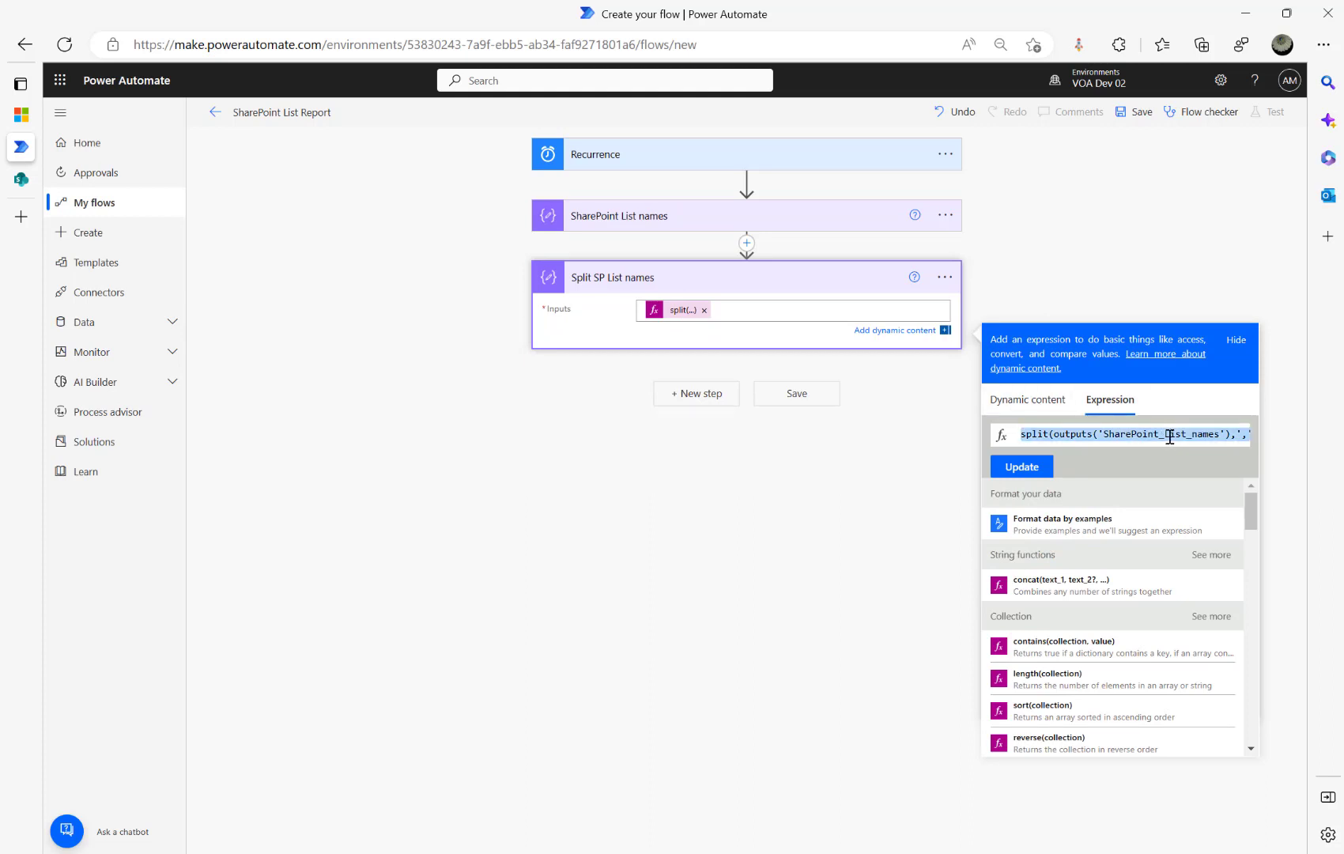
{"action": "left_click", "coordinate": [955, 282]}
{"action": "left_click", "coordinate": [1016, 327]}
{"action": "key", "text": "ctrl+v"}
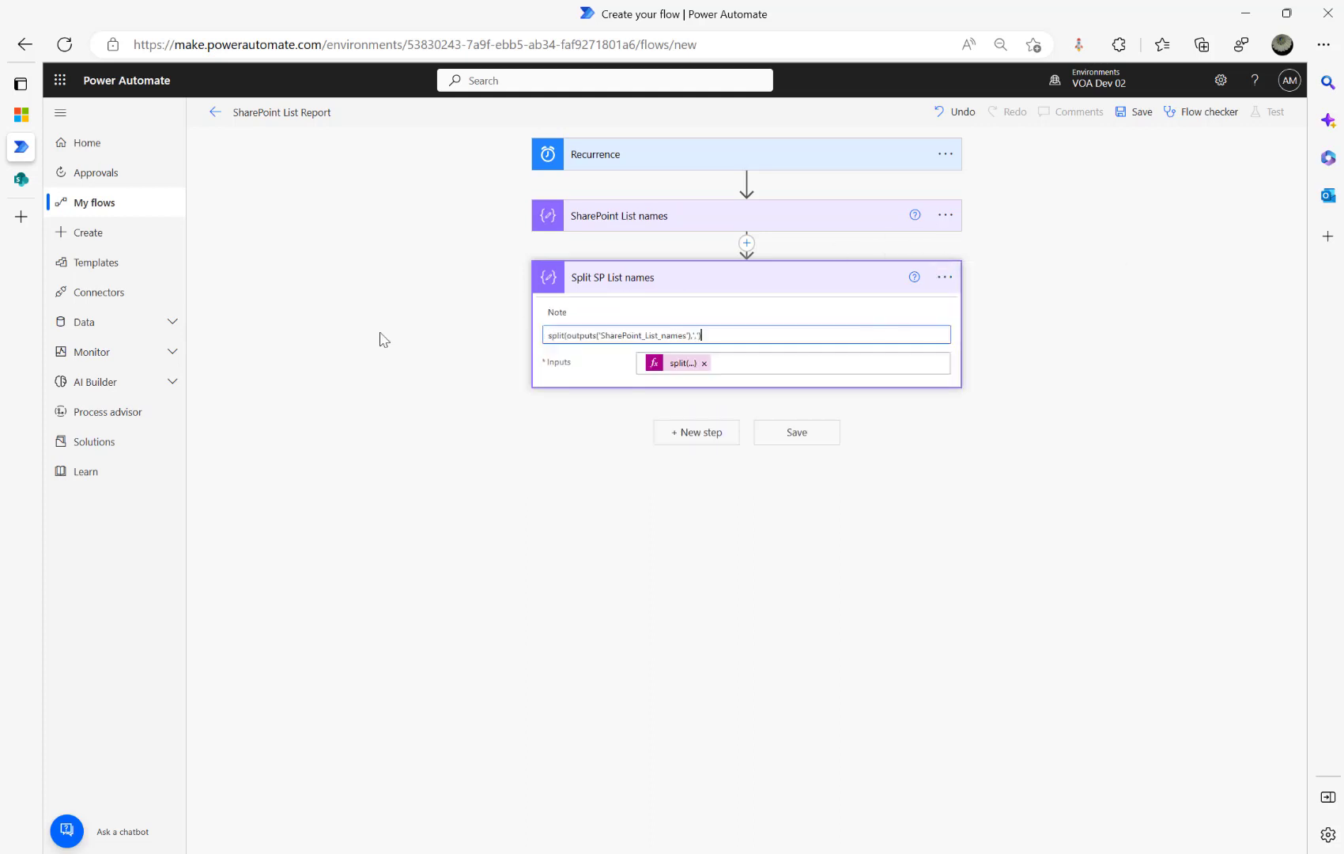
{"action": "left_click", "coordinate": [346, 351]}
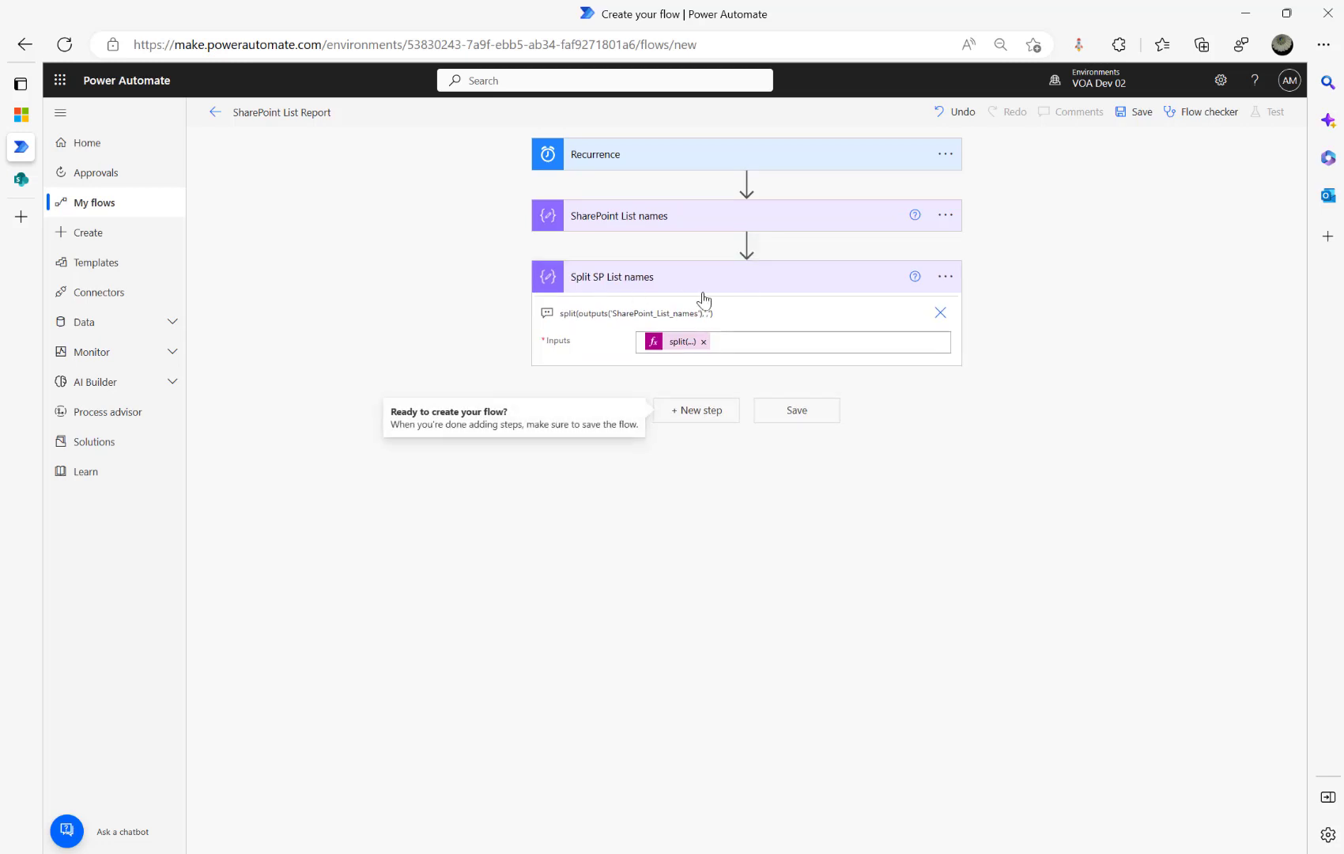
Add an Apply to each control below Split SP List names that loops over that action's Outputs
{"action": "left_click", "coordinate": [675, 221]}
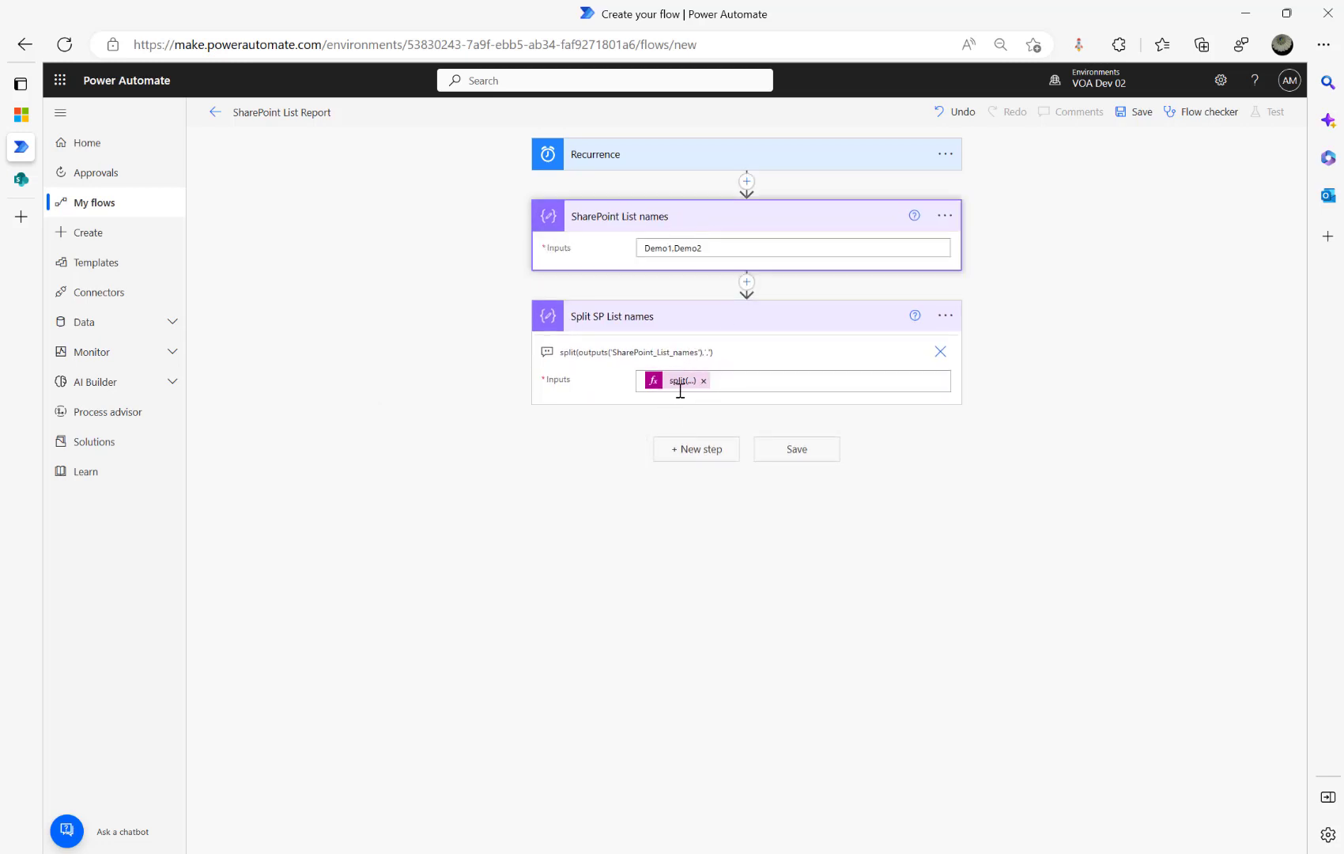
{"action": "left_click", "coordinate": [708, 449]}
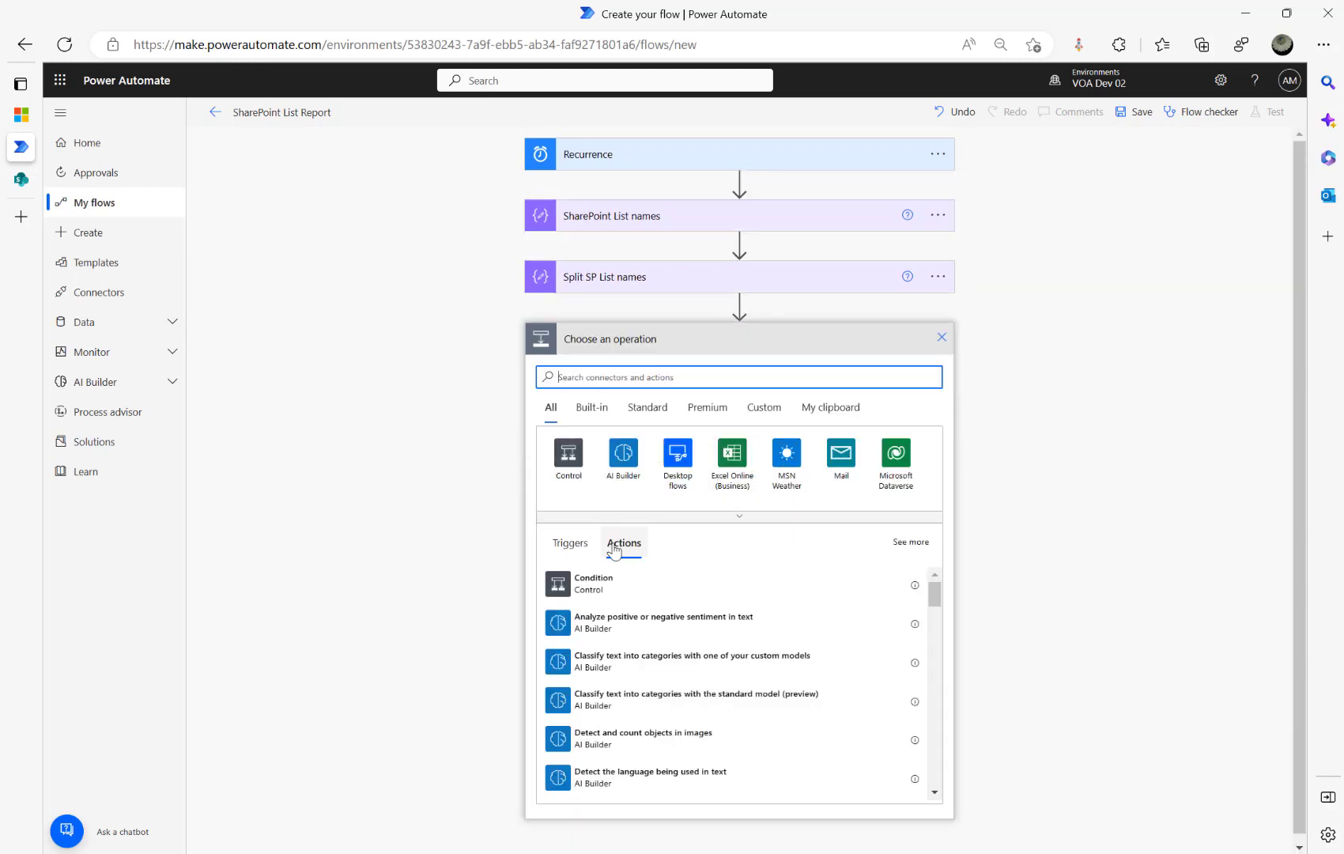
{"action": "left_click", "coordinate": [566, 452]}
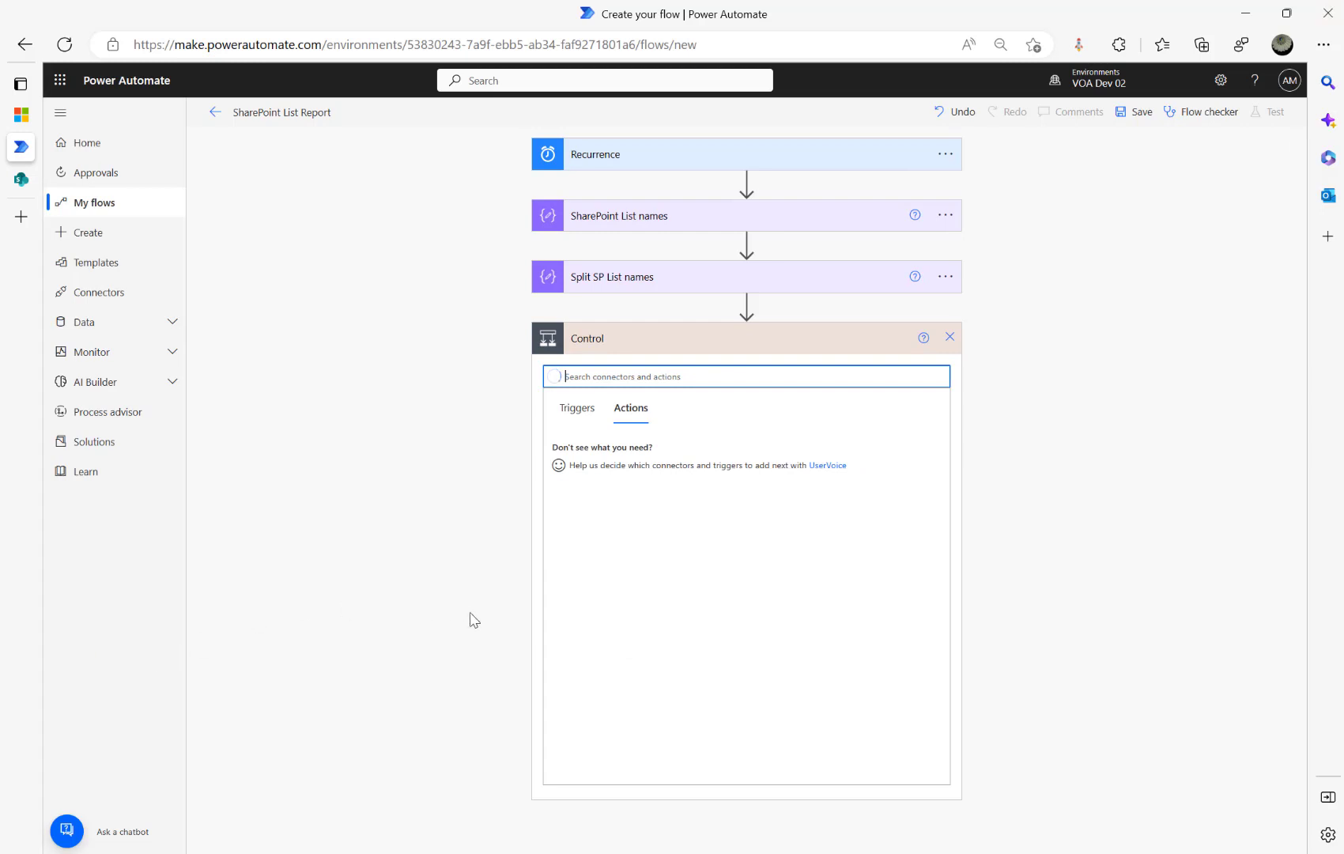
{"action": "left_click", "coordinate": [600, 490]}
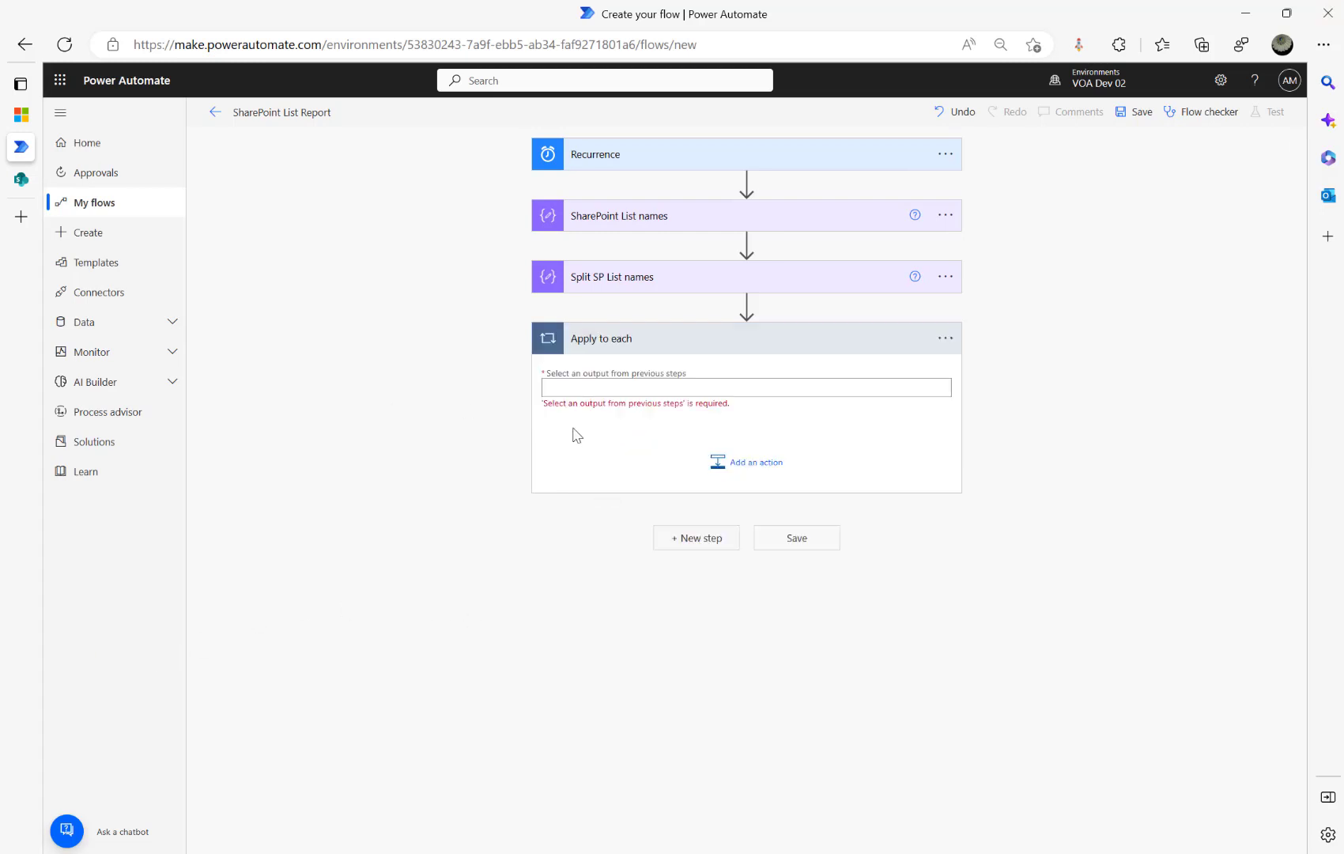
{"action": "left_click", "coordinate": [610, 387]}
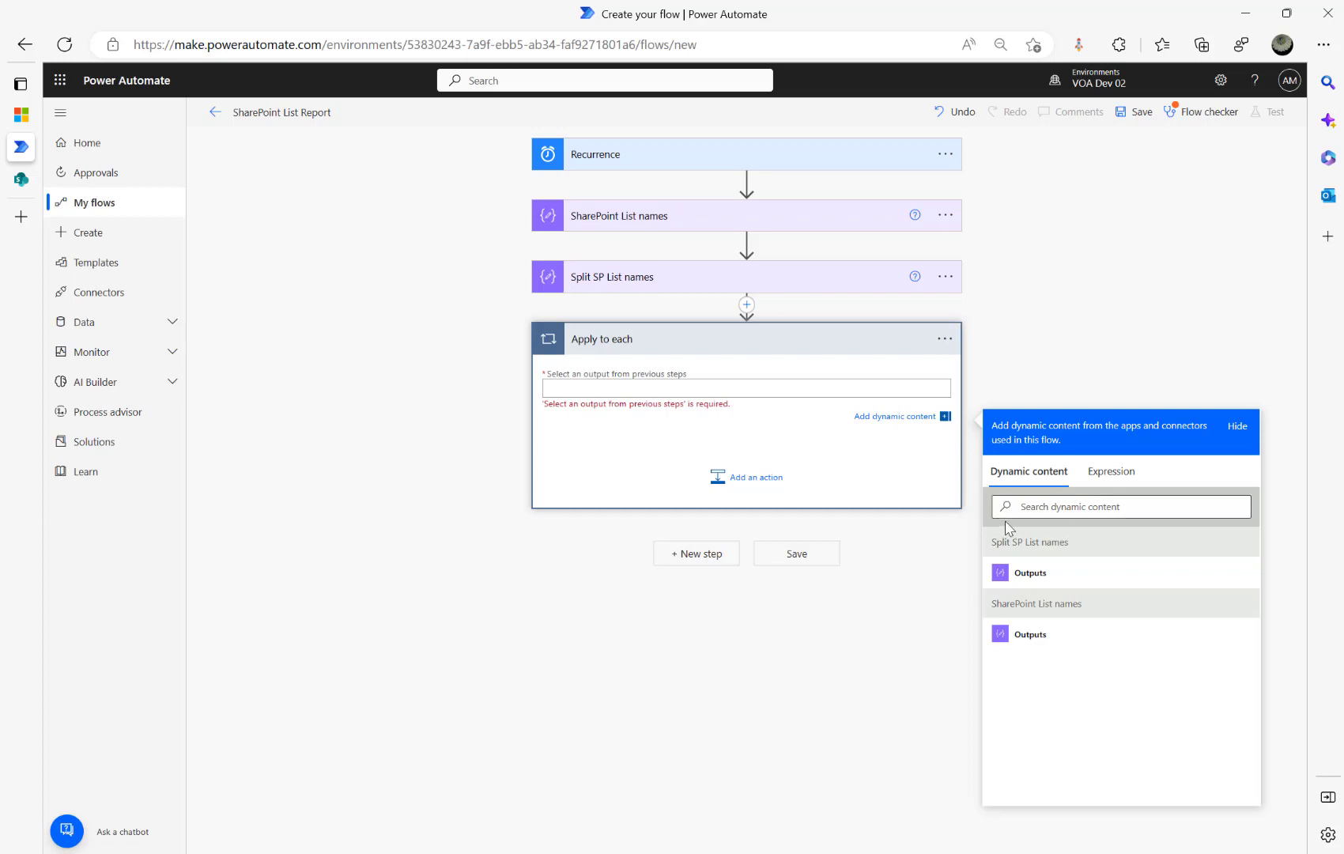
{"action": "left_click", "coordinate": [1028, 573]}
Add a Compose action inside the Apply to each loop and rename it to SP List Name
{"action": "left_click", "coordinate": [754, 475]}
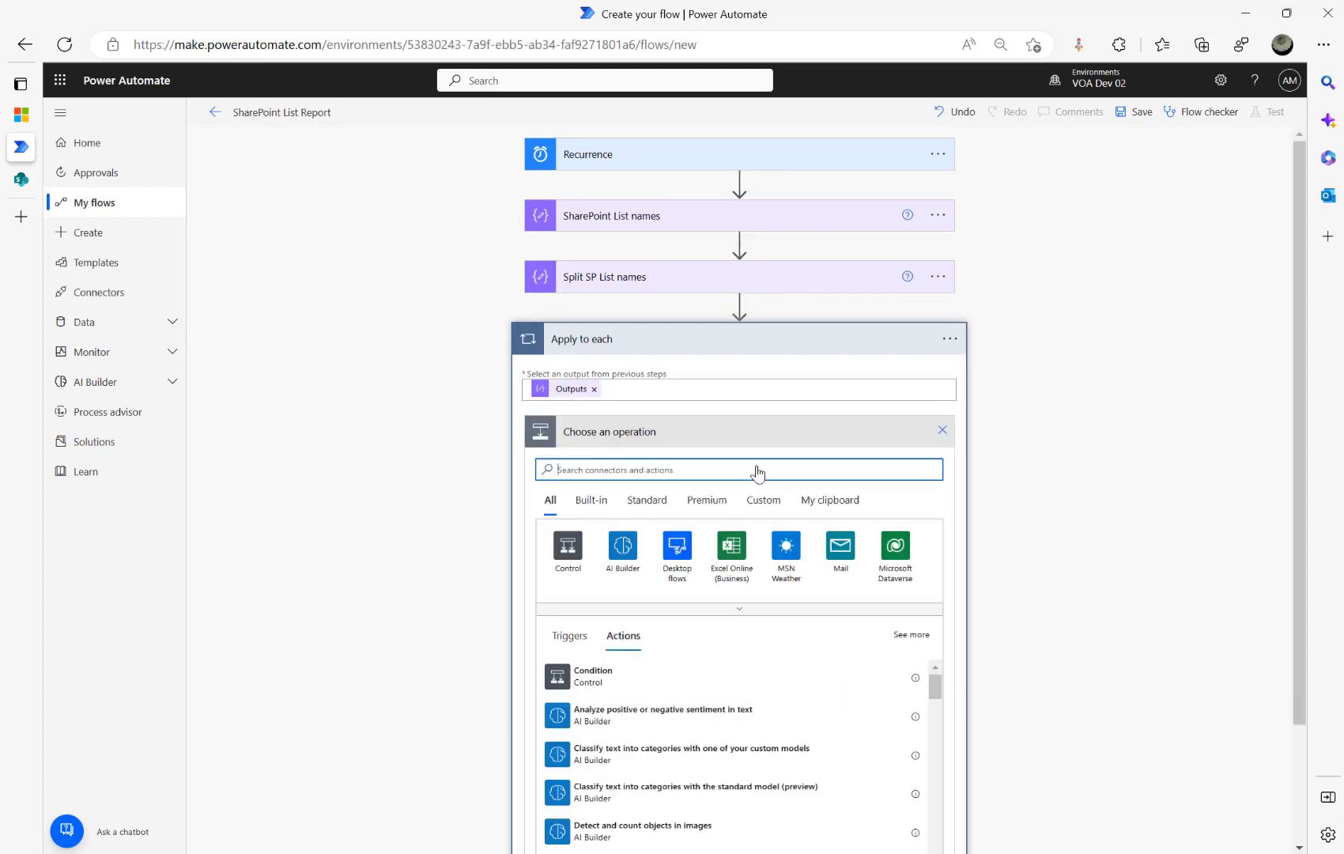
{"action": "type", "text": "compose"}
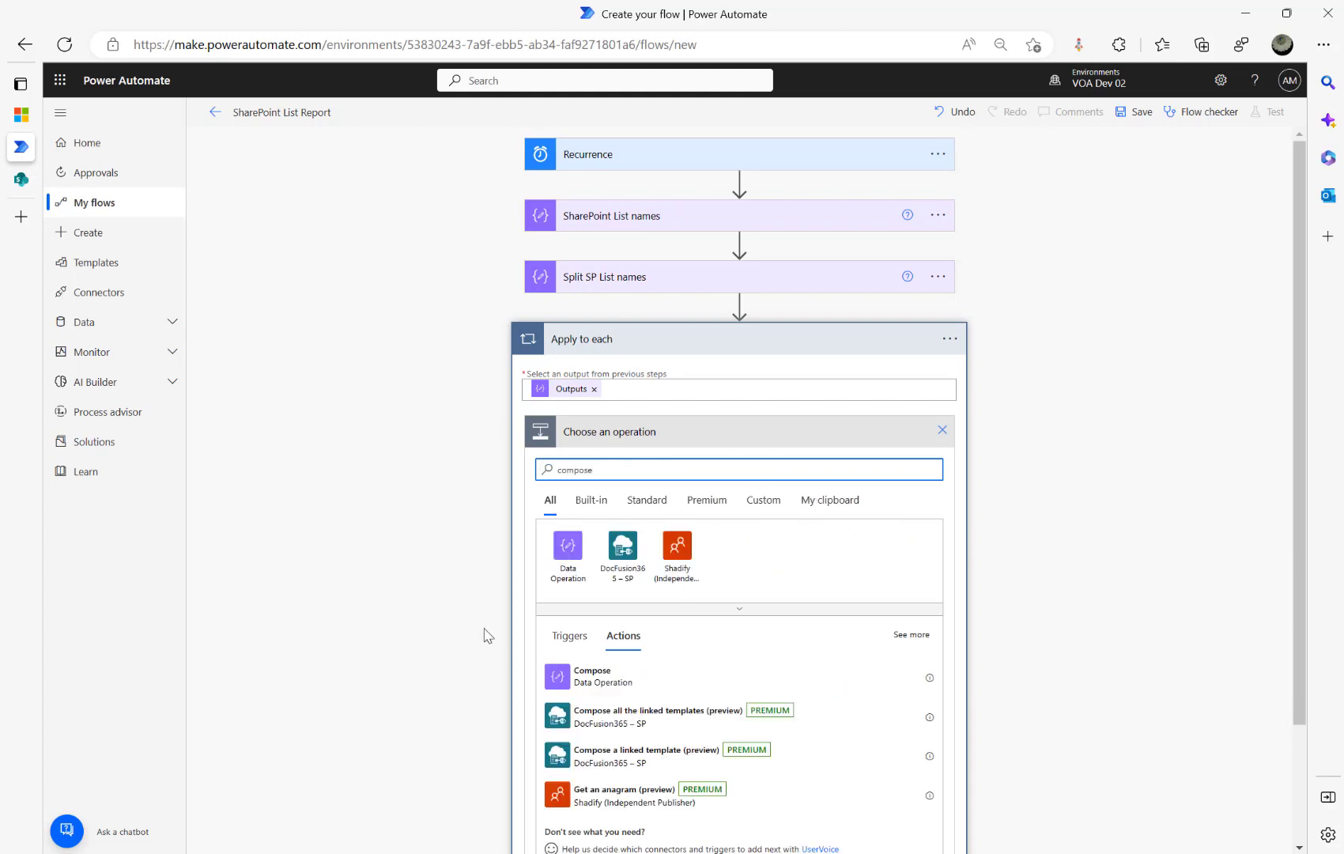
{"action": "left_click", "coordinate": [585, 681]}
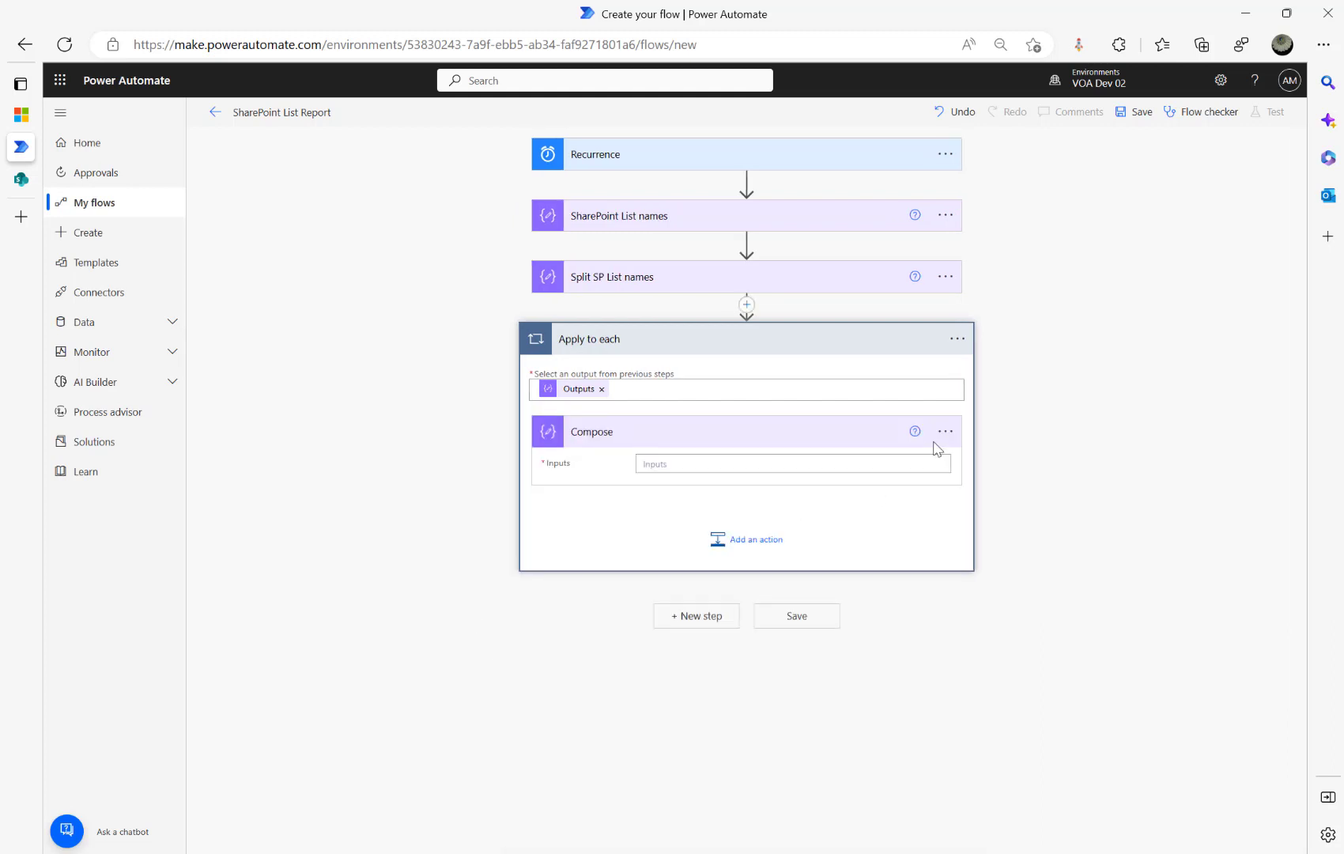
{"action": "left_click", "coordinate": [944, 431]}
{"action": "left_click", "coordinate": [996, 464]}
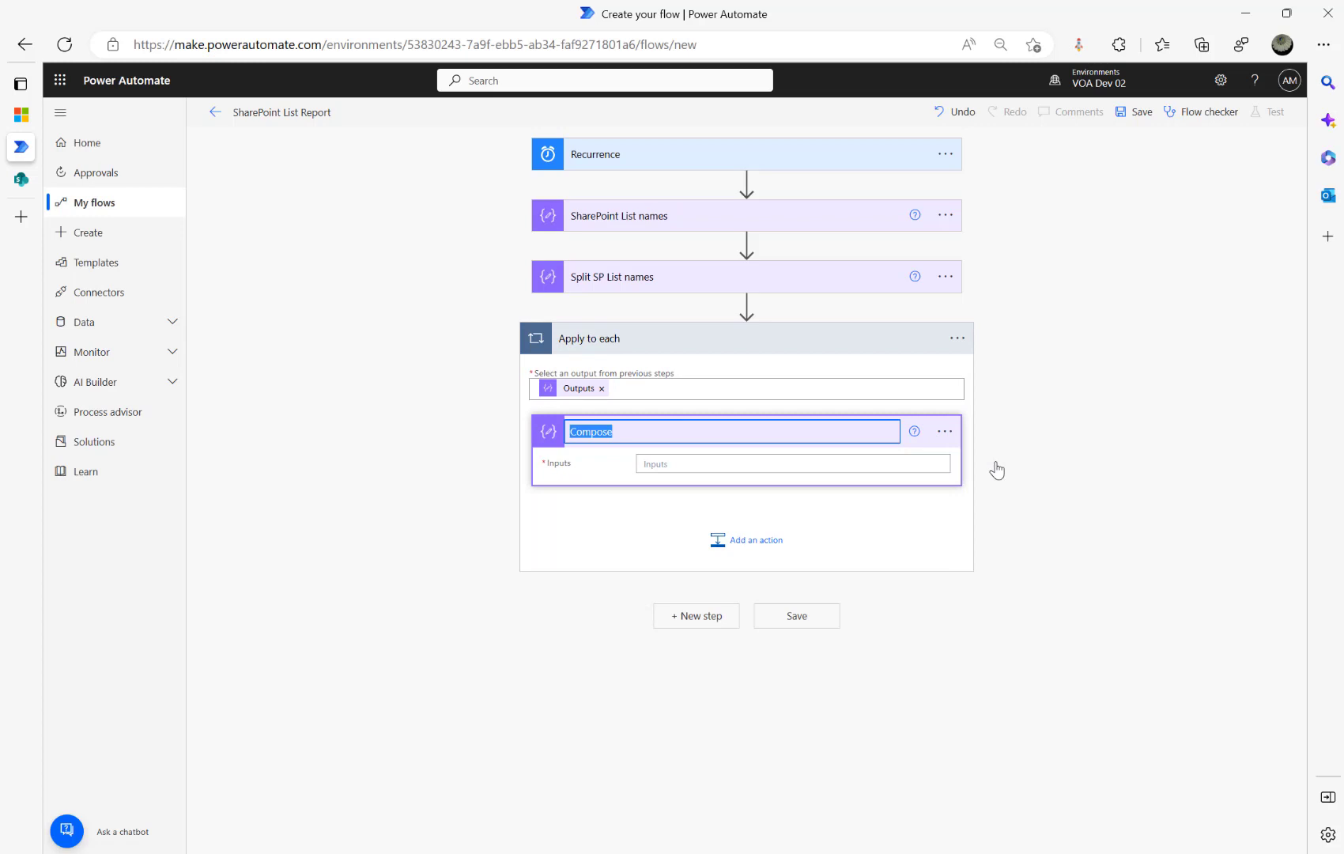
{"action": "type", "text": "SP List Name"}
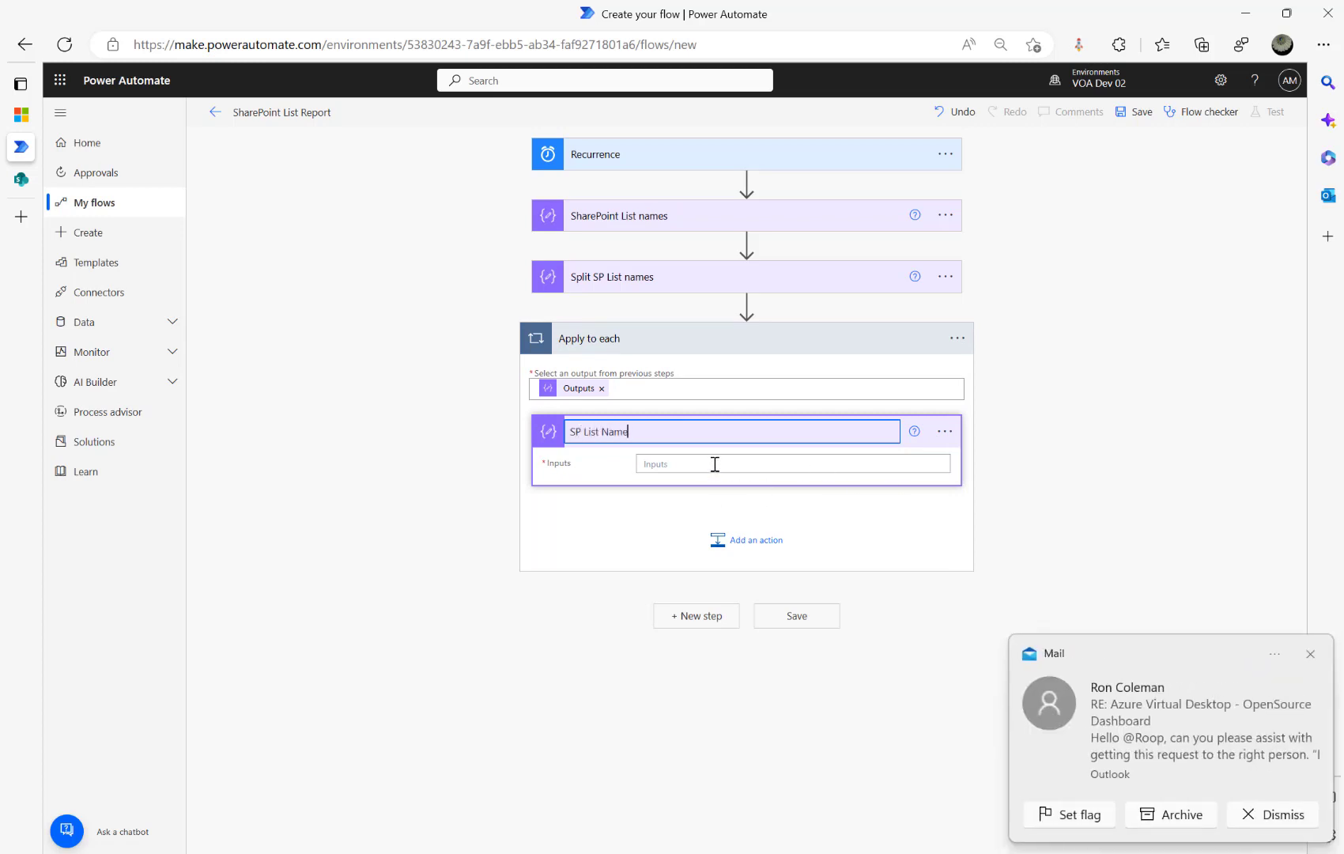
Set the input of SP List Name to the expression item(), dismissing the mail notification
{"action": "left_click", "coordinate": [714, 464]}
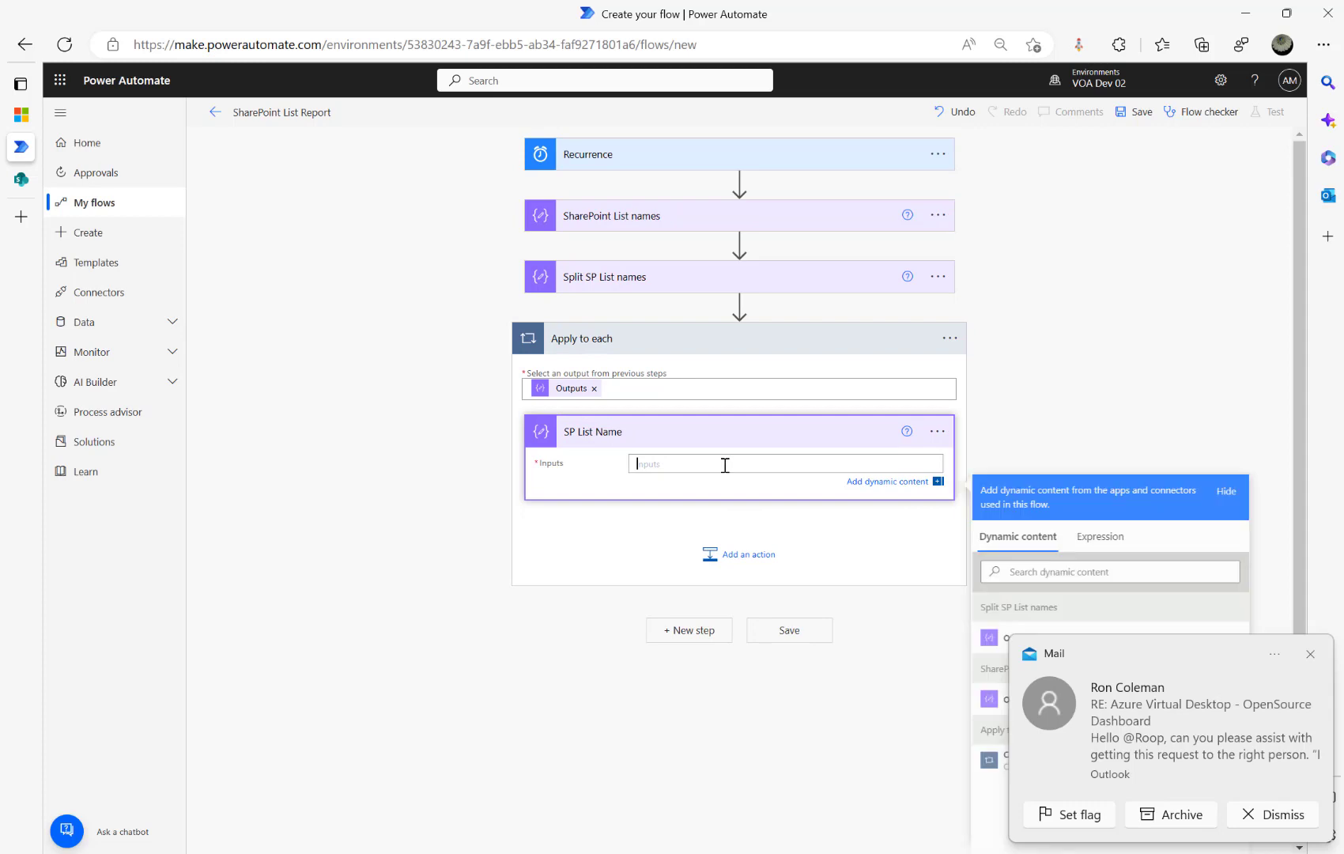
{"action": "left_click", "coordinate": [1100, 546]}
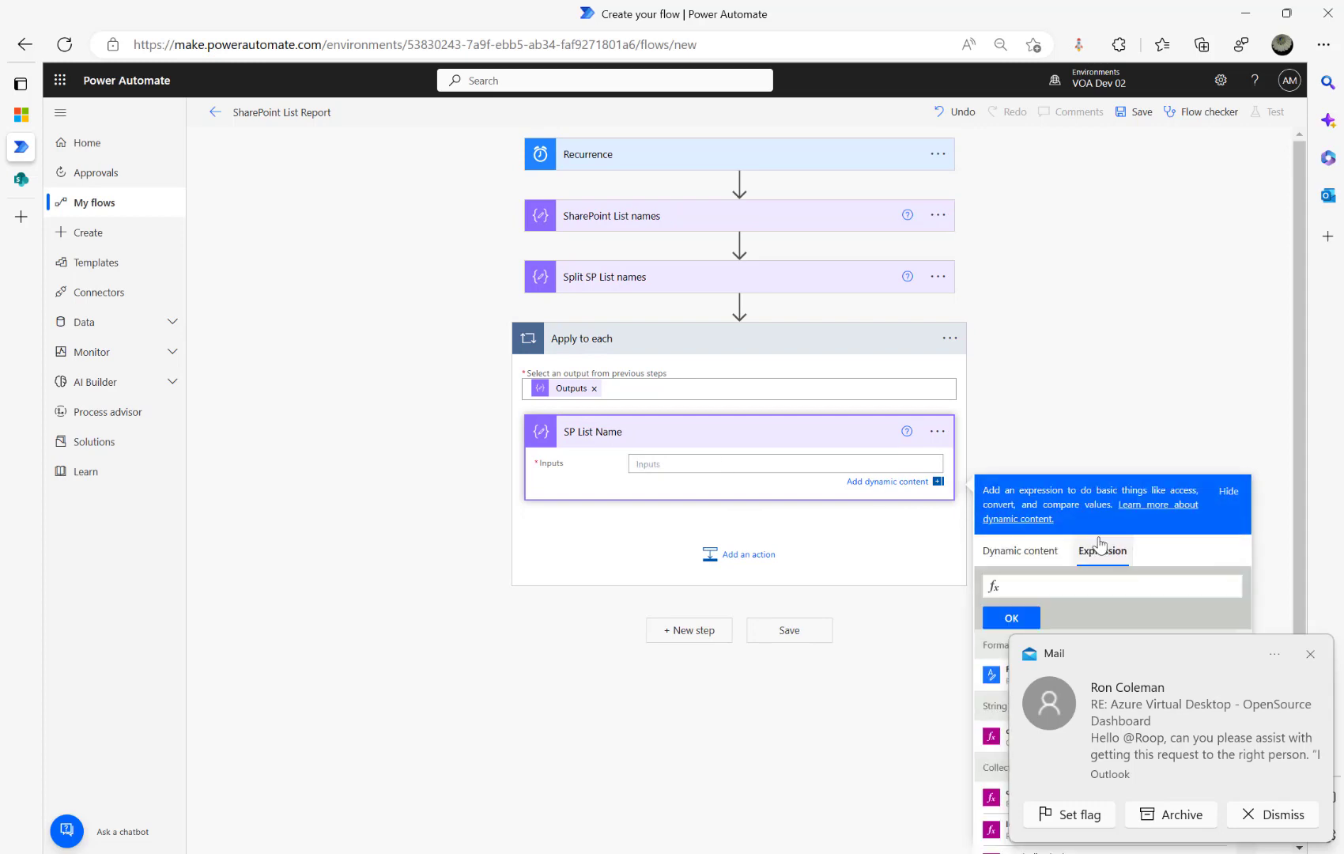
{"action": "left_click", "coordinate": [1258, 811]}
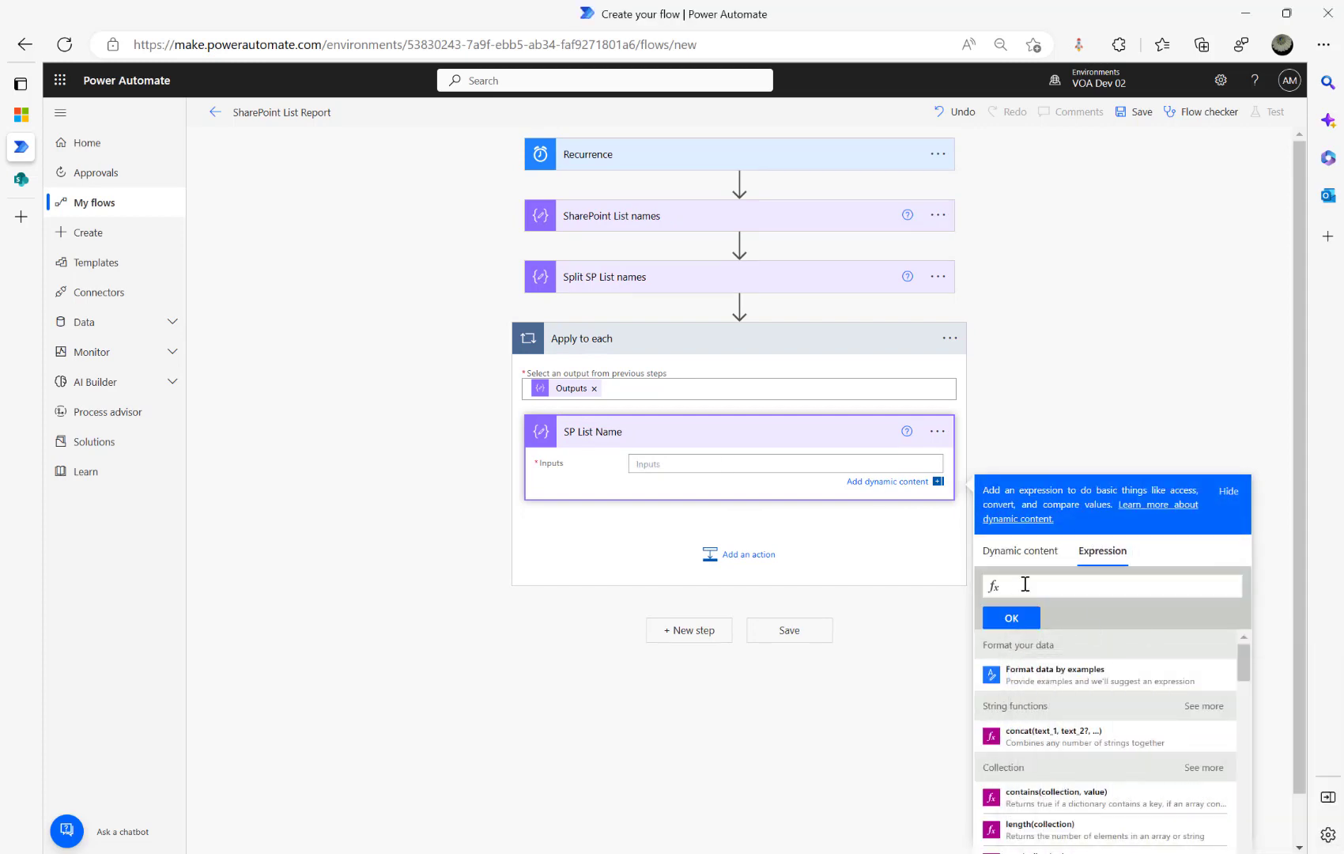
{"action": "type", "text": "item("}
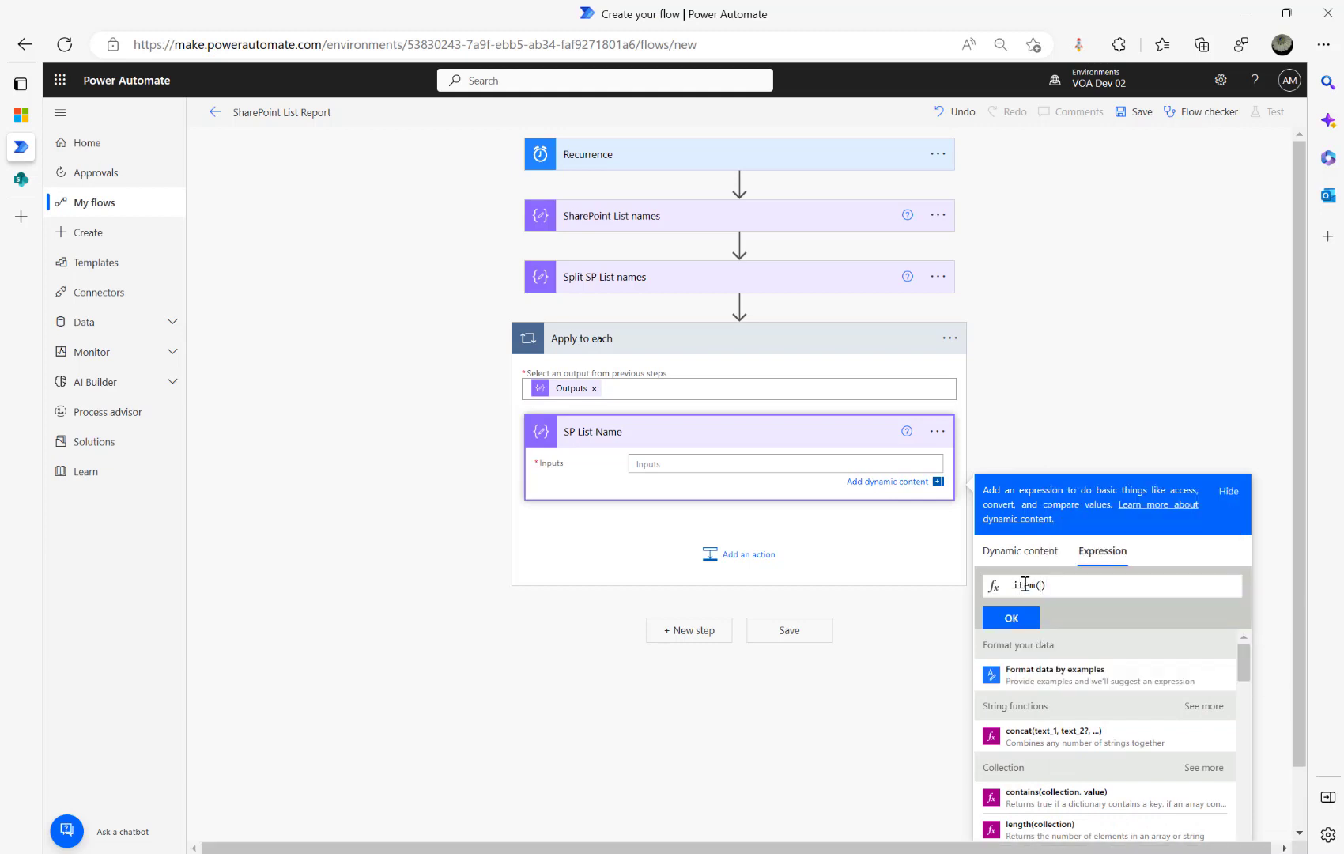
{"action": "left_click", "coordinate": [1008, 617]}
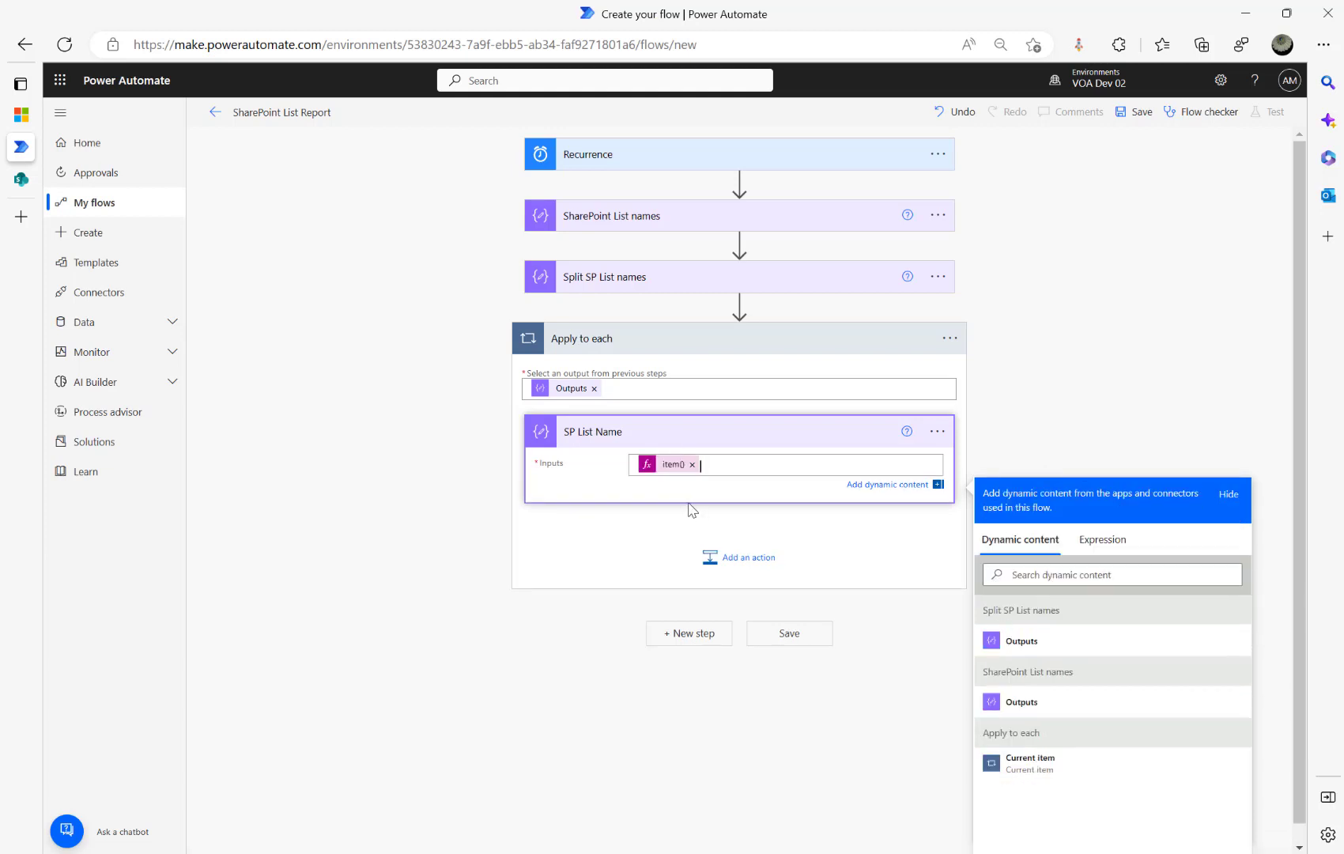
Save the flow and run it as a manual test
{"action": "left_click", "coordinate": [1136, 112]}
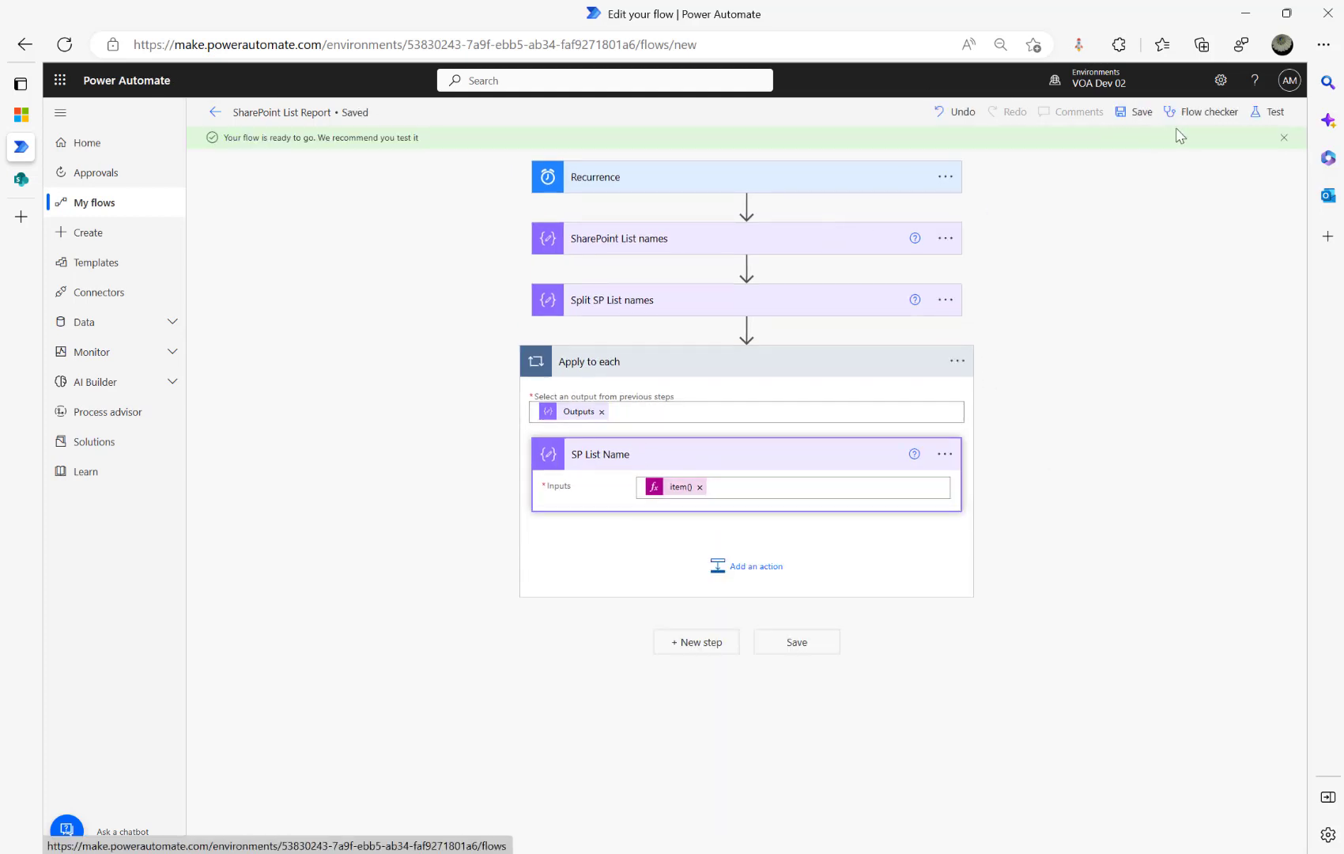
{"action": "left_click", "coordinate": [1275, 112]}
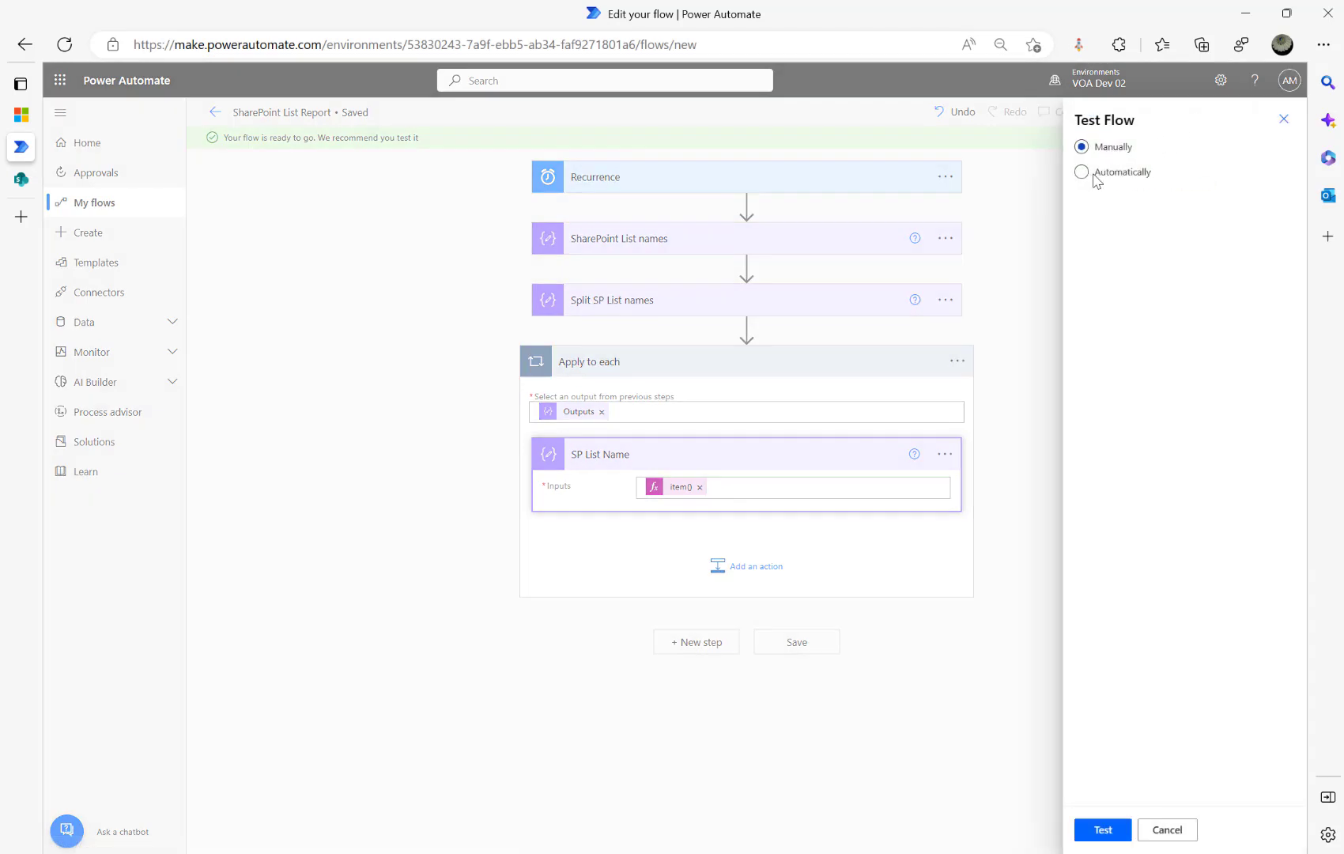
{"action": "left_click", "coordinate": [1081, 837]}
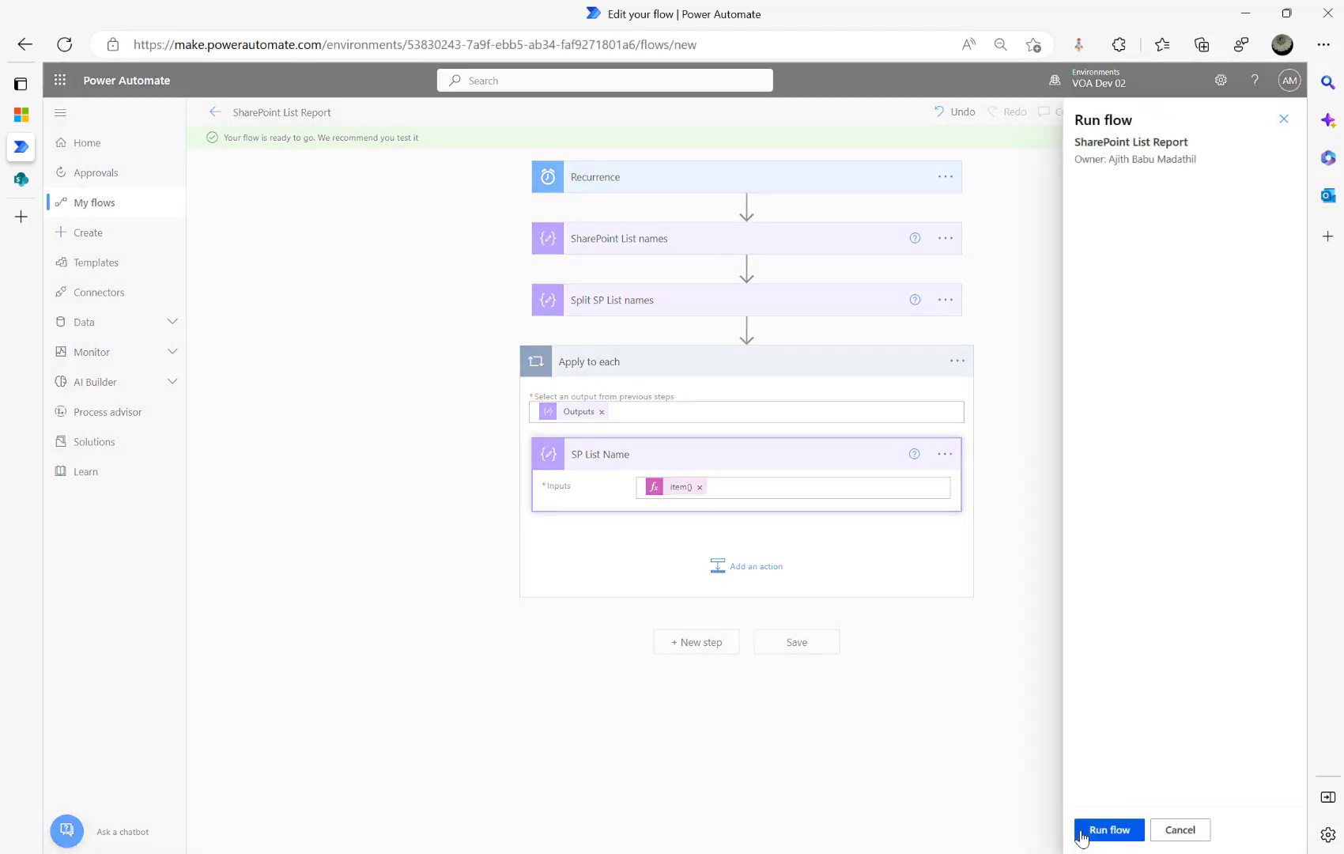
{"action": "left_click", "coordinate": [1082, 836]}
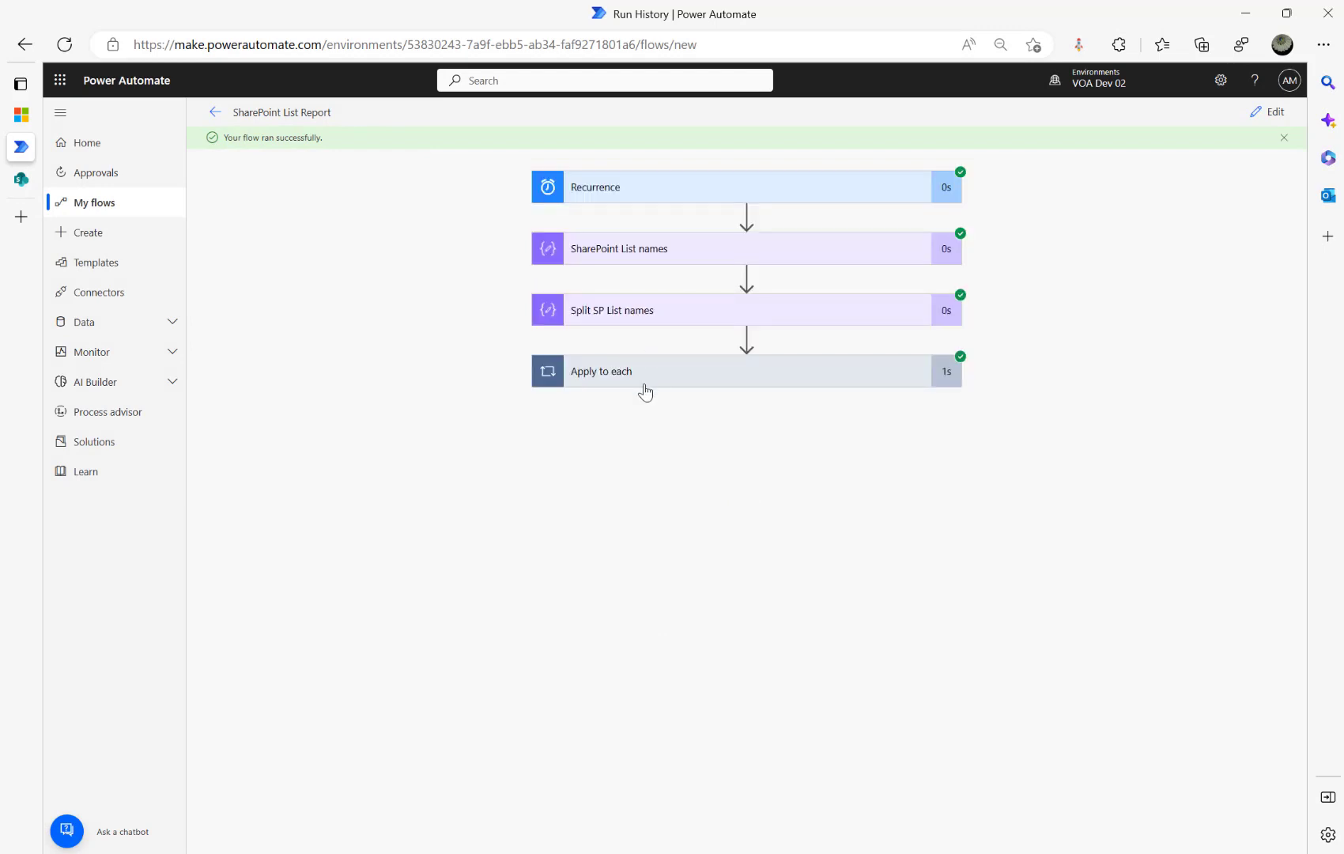
Examine the run results of Split SP List names and of SP List Name in both loop iterations, and return to editing the flow
{"action": "left_click", "coordinate": [623, 316]}
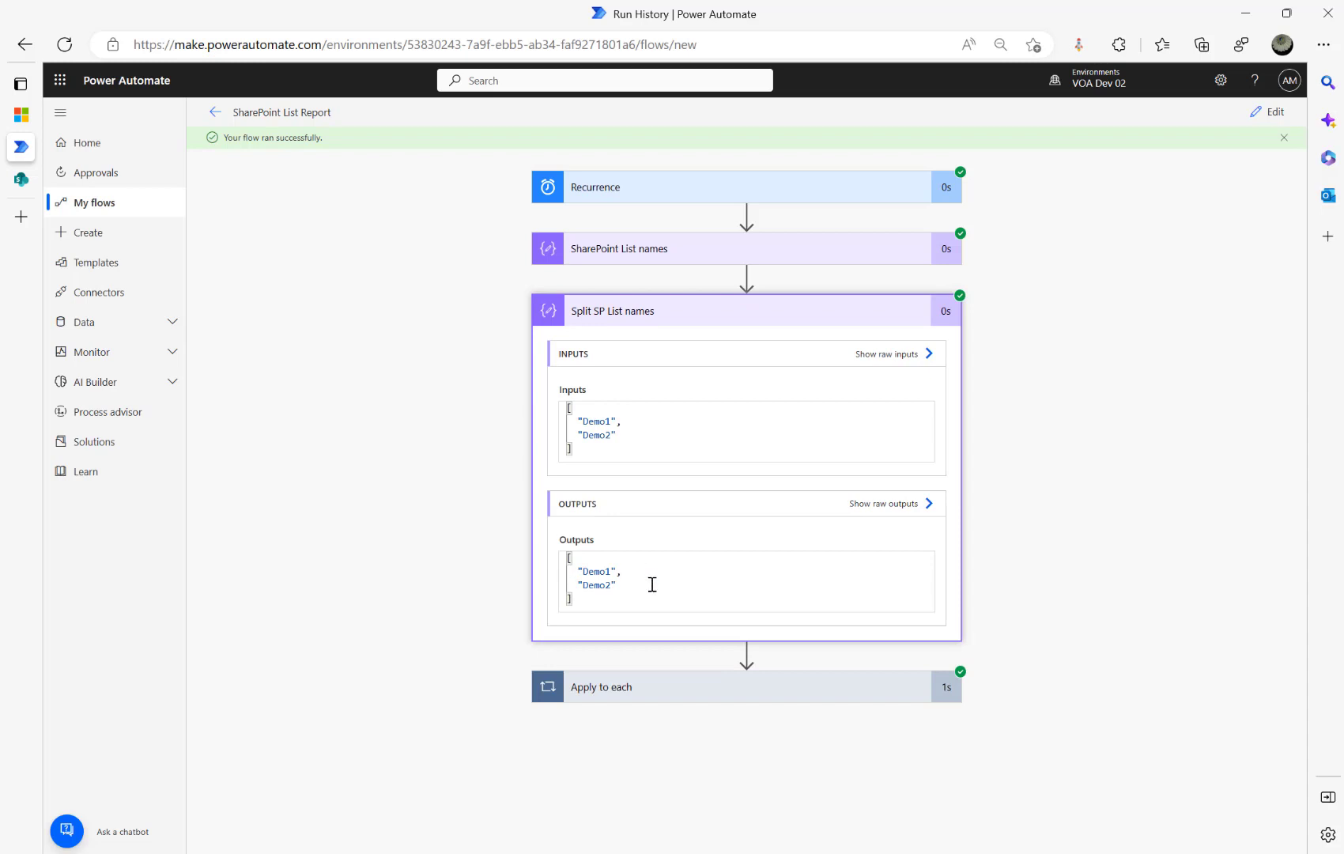
{"action": "left_click", "coordinate": [650, 687]}
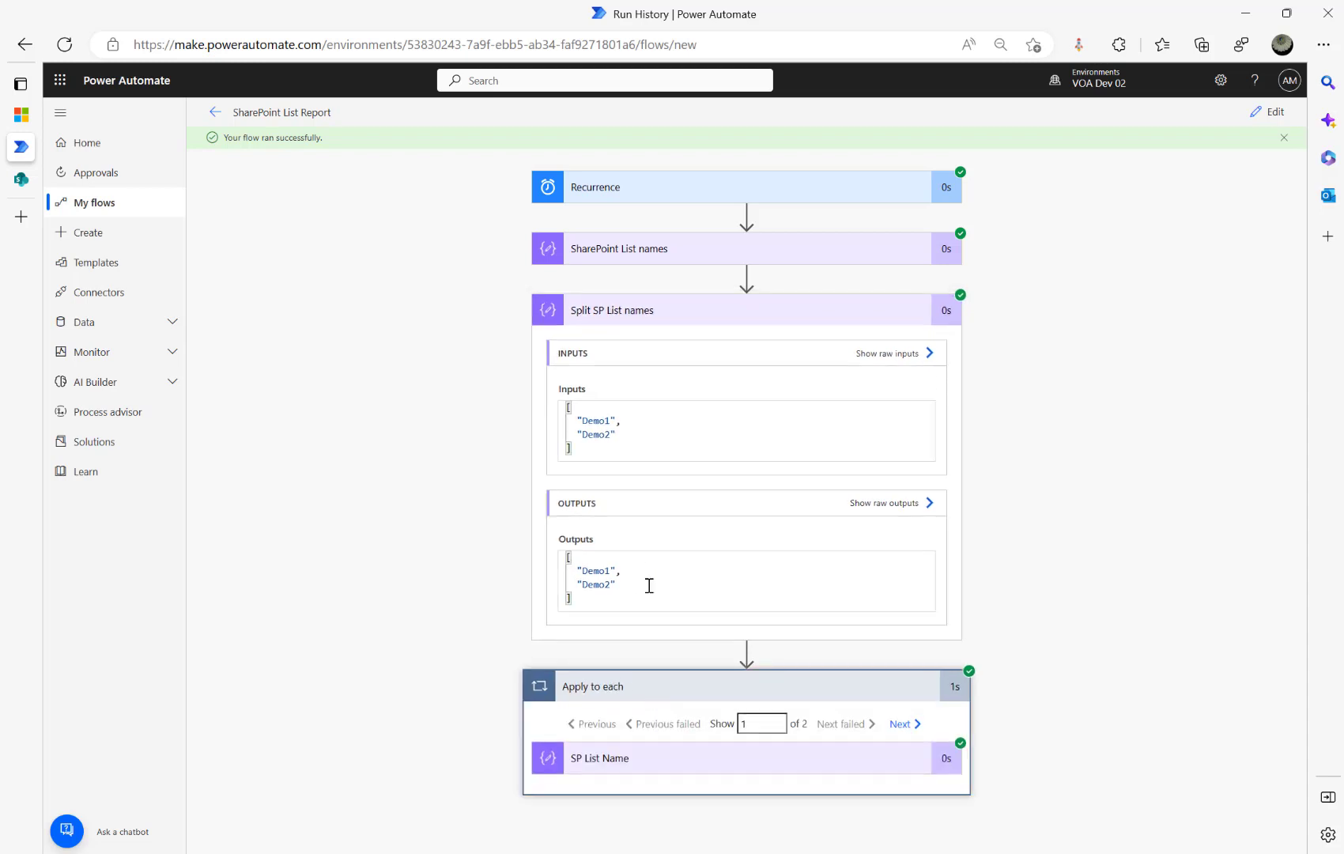
{"action": "left_click", "coordinate": [669, 767]}
{"action": "scroll", "coordinate": [648, 743], "scroll_direction": "down", "scroll_amount": 3}
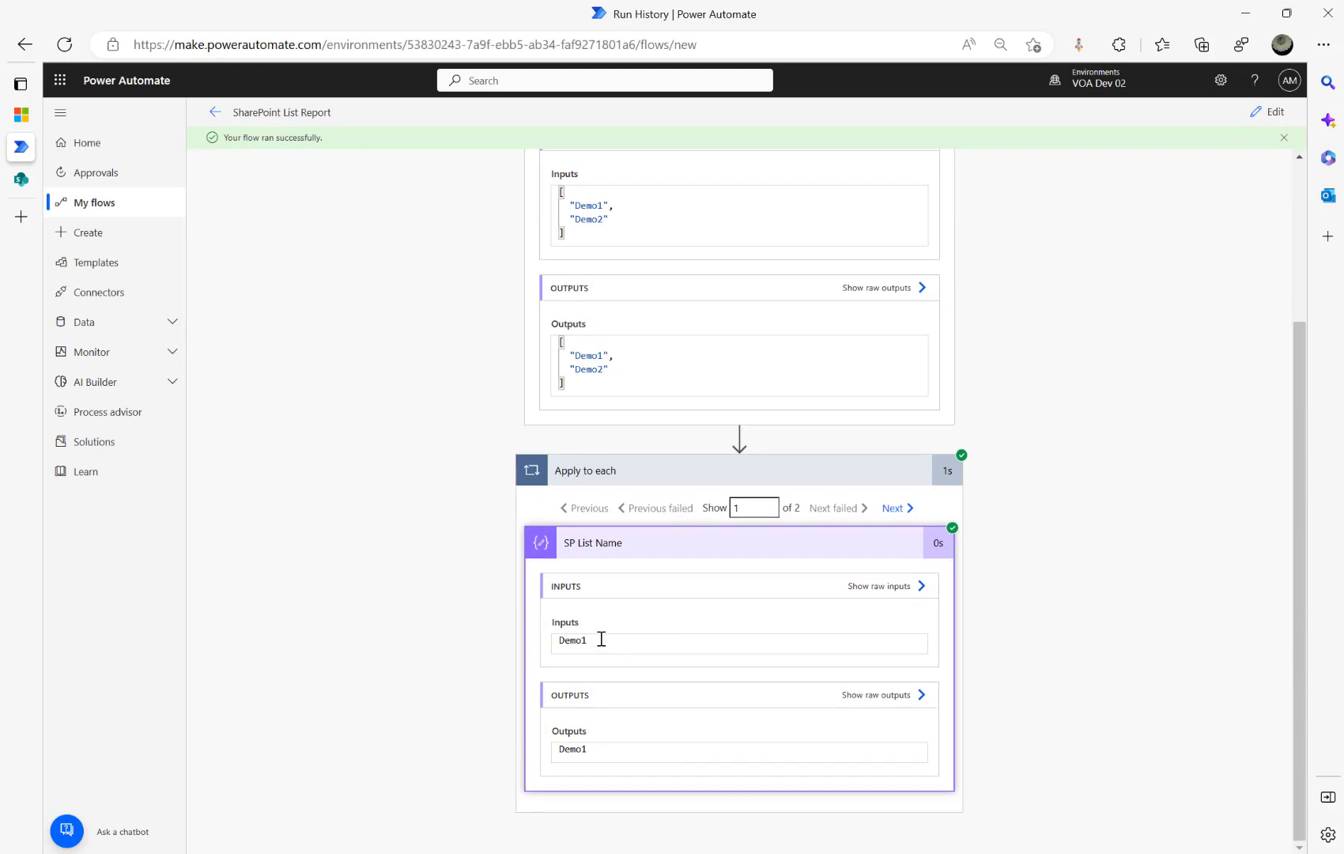
{"action": "left_click_drag", "start_coordinate": [601, 638], "coordinate": [465, 642]}
{"action": "left_click", "coordinate": [898, 508]}
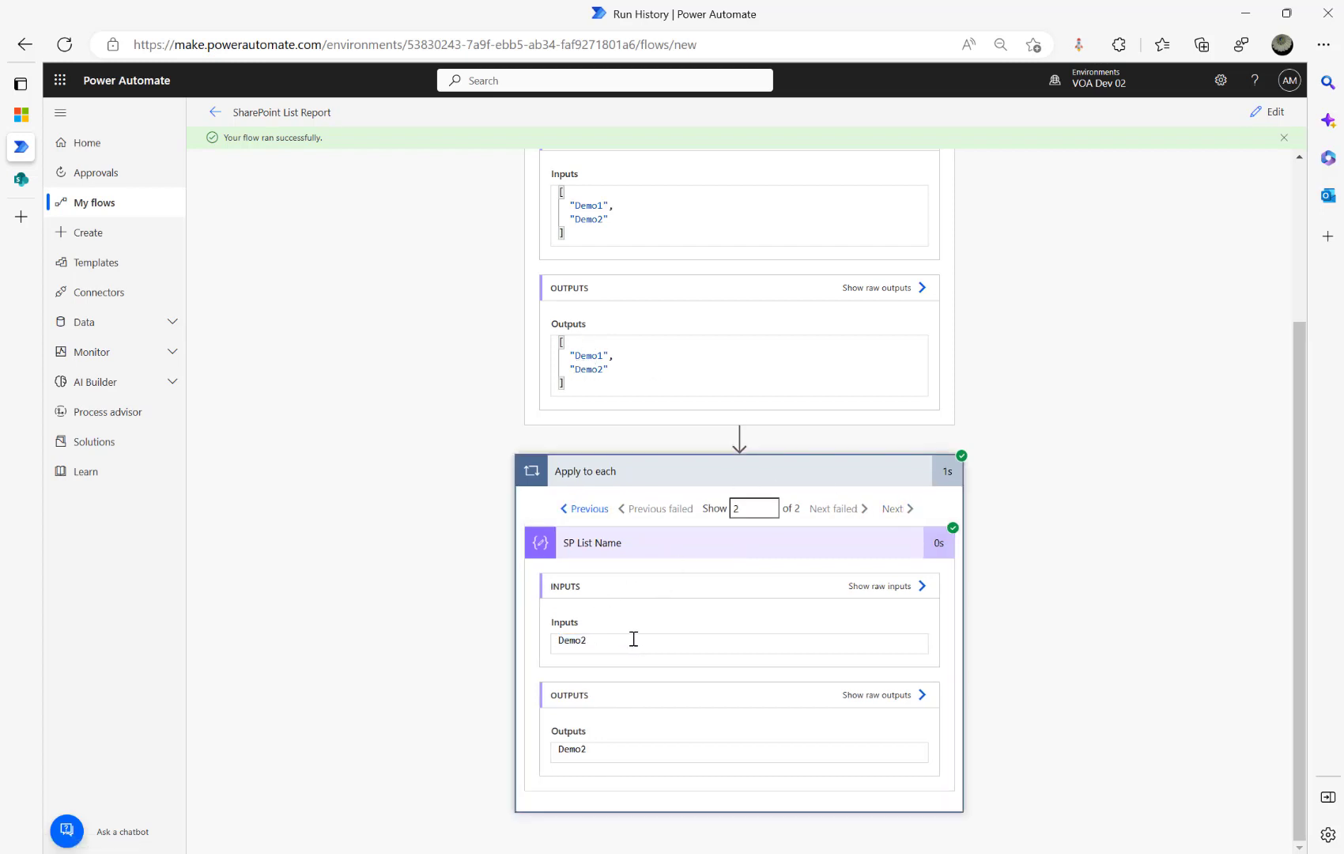
{"action": "left_click_drag", "start_coordinate": [634, 639], "coordinate": [435, 642]}
{"action": "left_click", "coordinate": [1263, 112]}
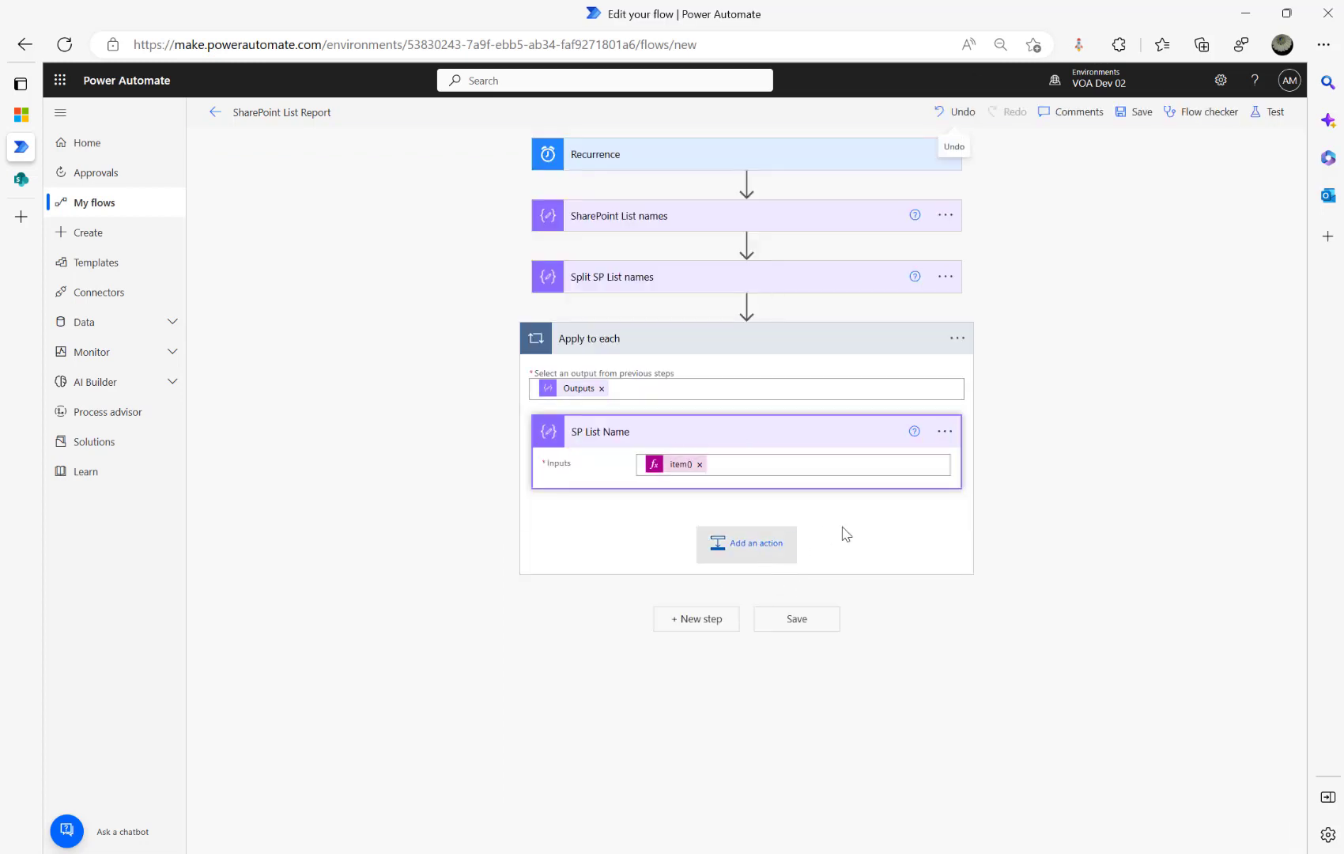
Add a SharePoint Get items action below SP List Name inside the Apply to each loop
{"action": "left_click", "coordinate": [738, 545]}
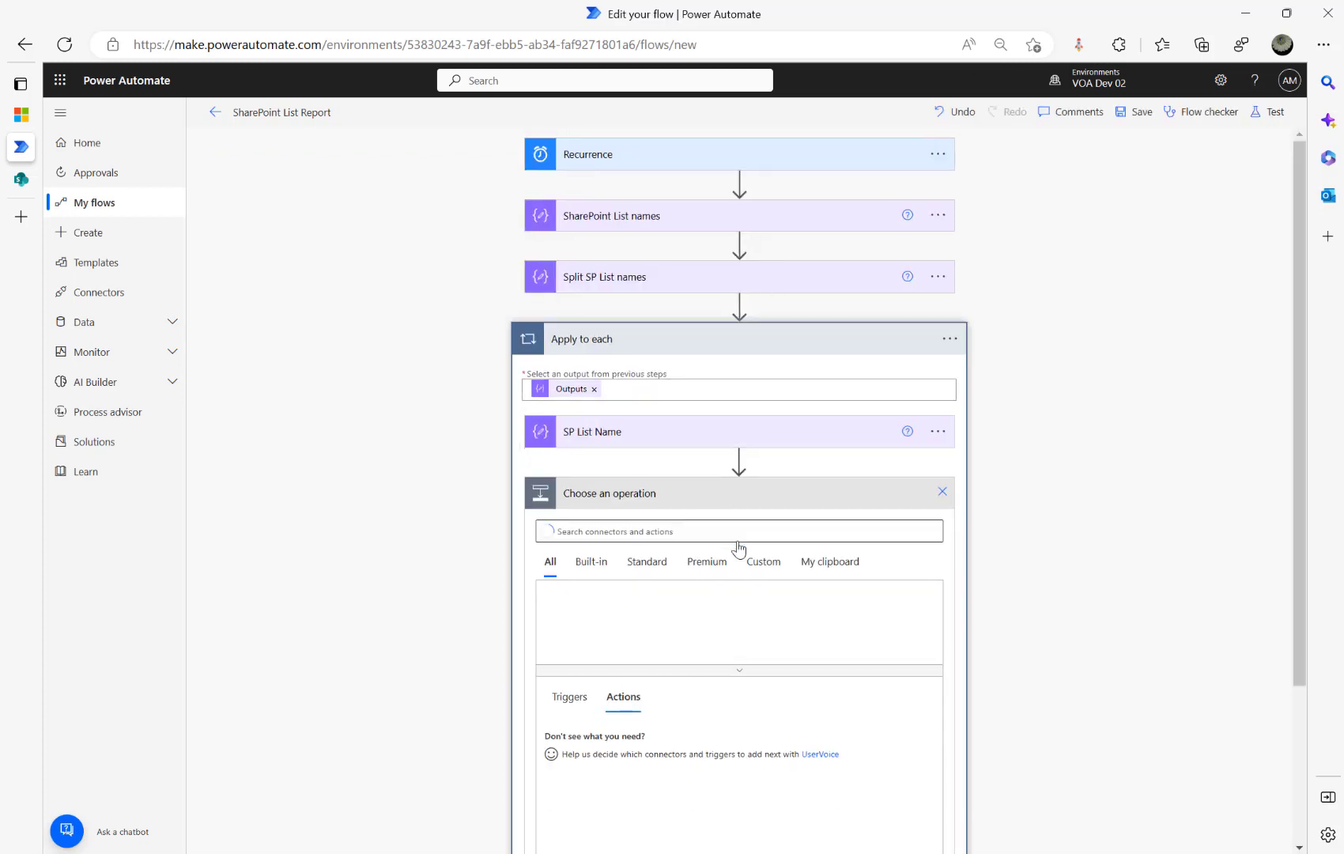
{"action": "type", "text": "sharepoint"}
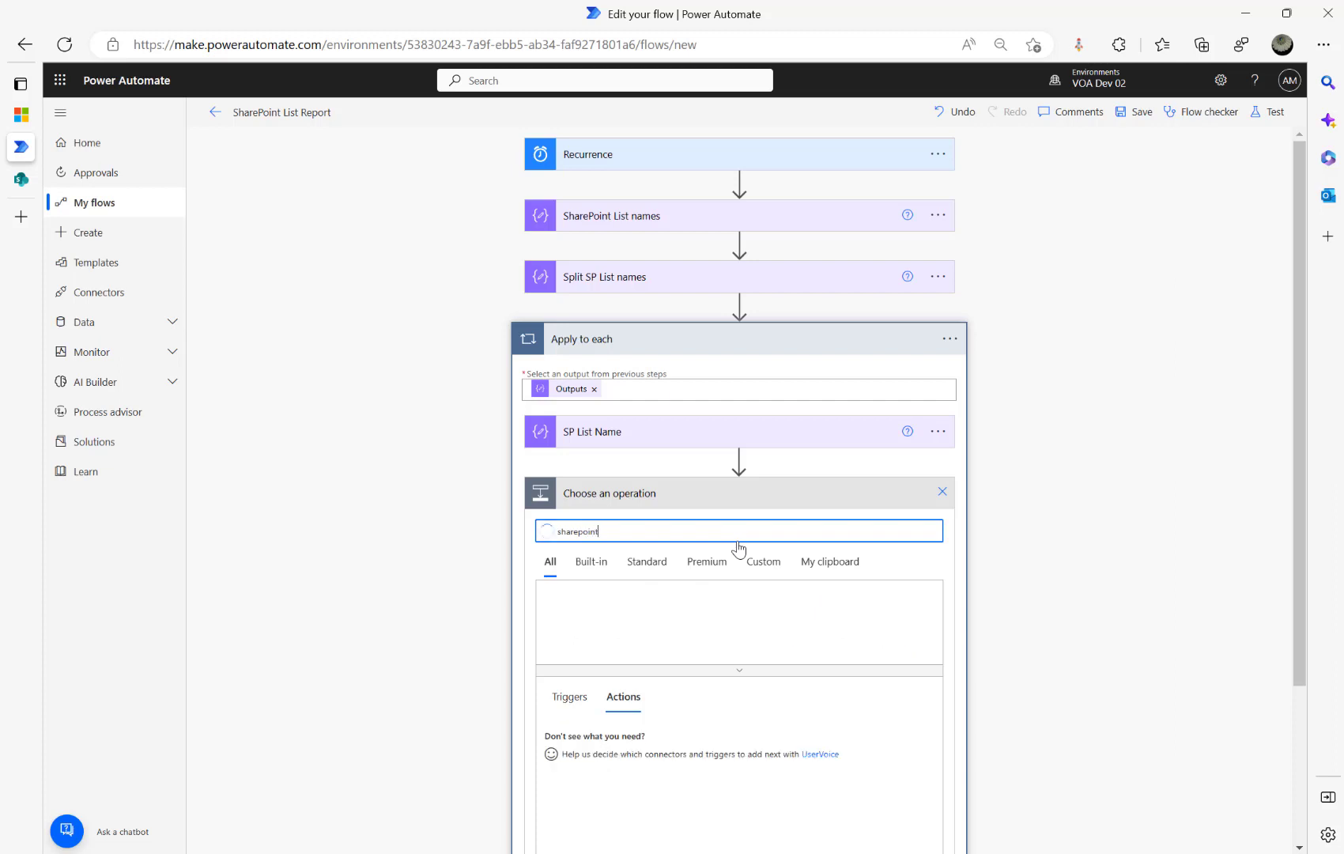
{"action": "left_click", "coordinate": [574, 623]}
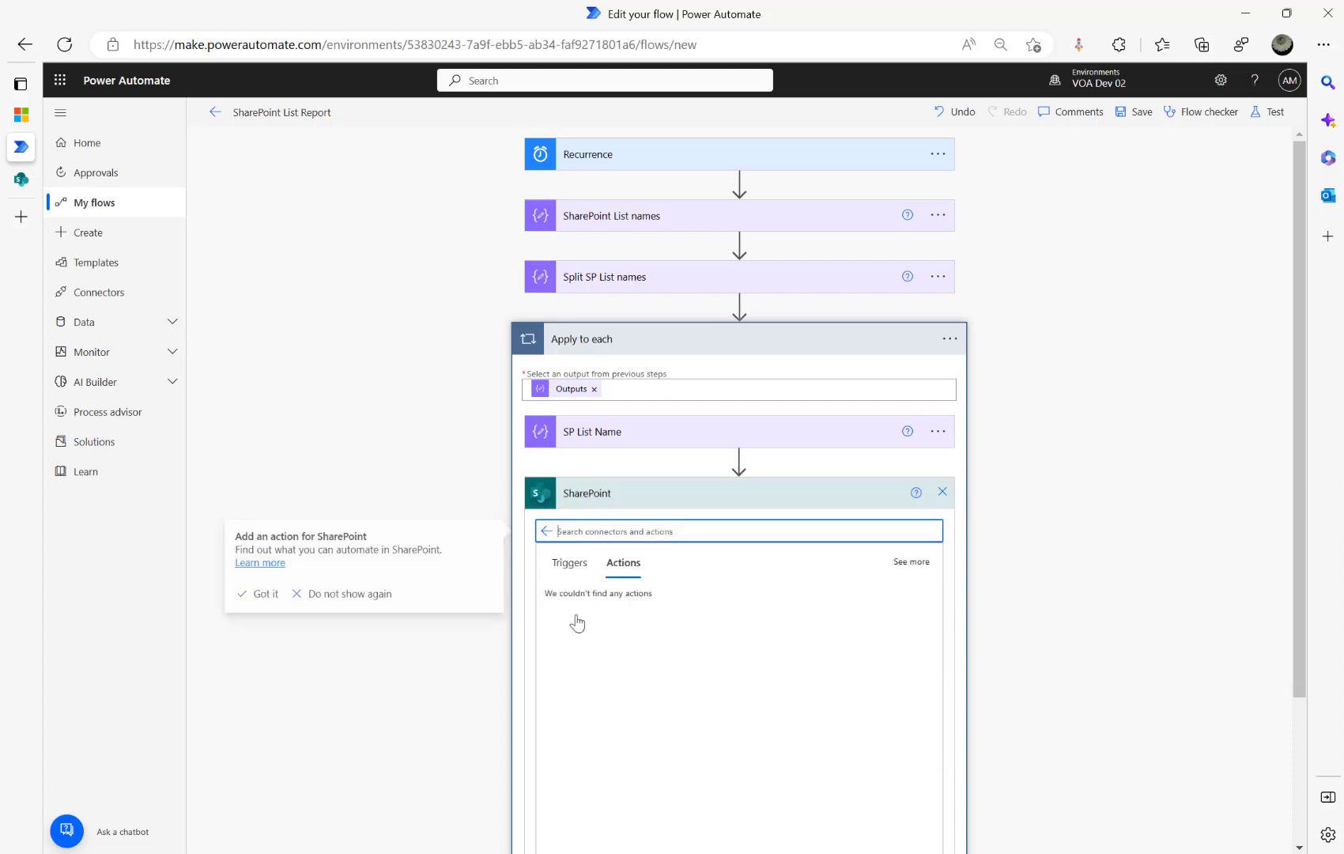
{"action": "type", "text": "Get Item"}
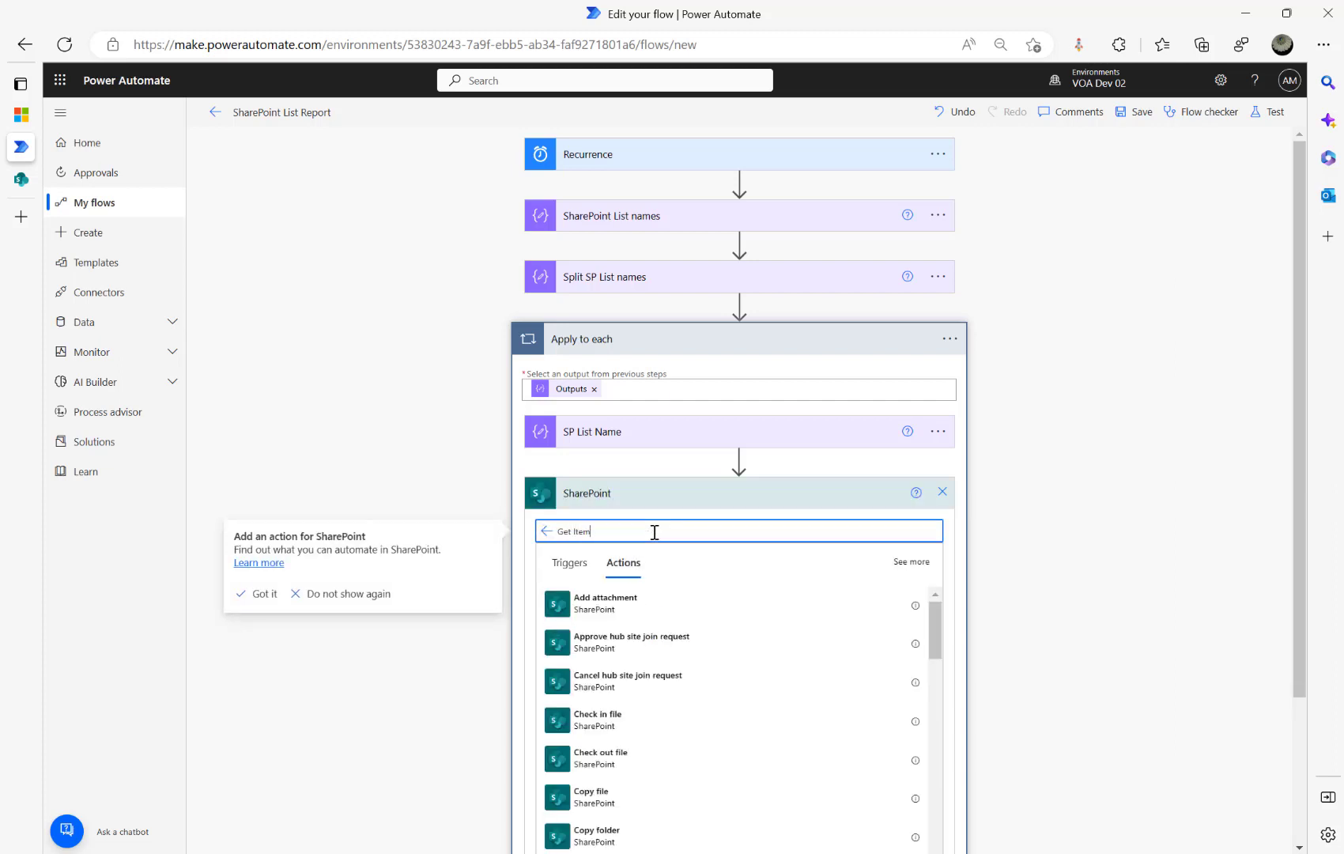
{"action": "type", "text": "s"}
{"action": "left_click", "coordinate": [587, 603]}
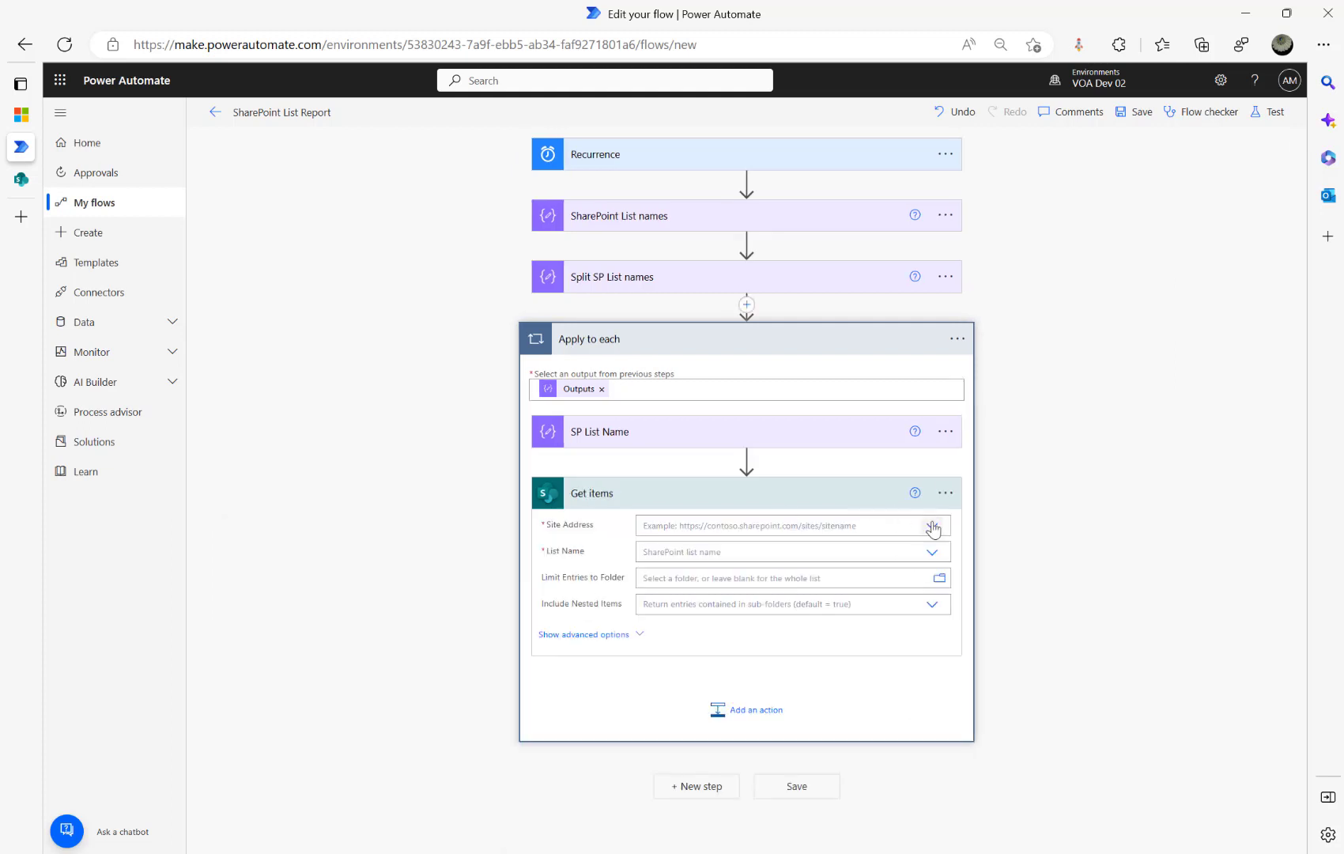
Set the Get items site address to Spinhope Ltd Team Site and its list name to a custom value, the Outputs of SP List Name
{"action": "left_click", "coordinate": [932, 527]}
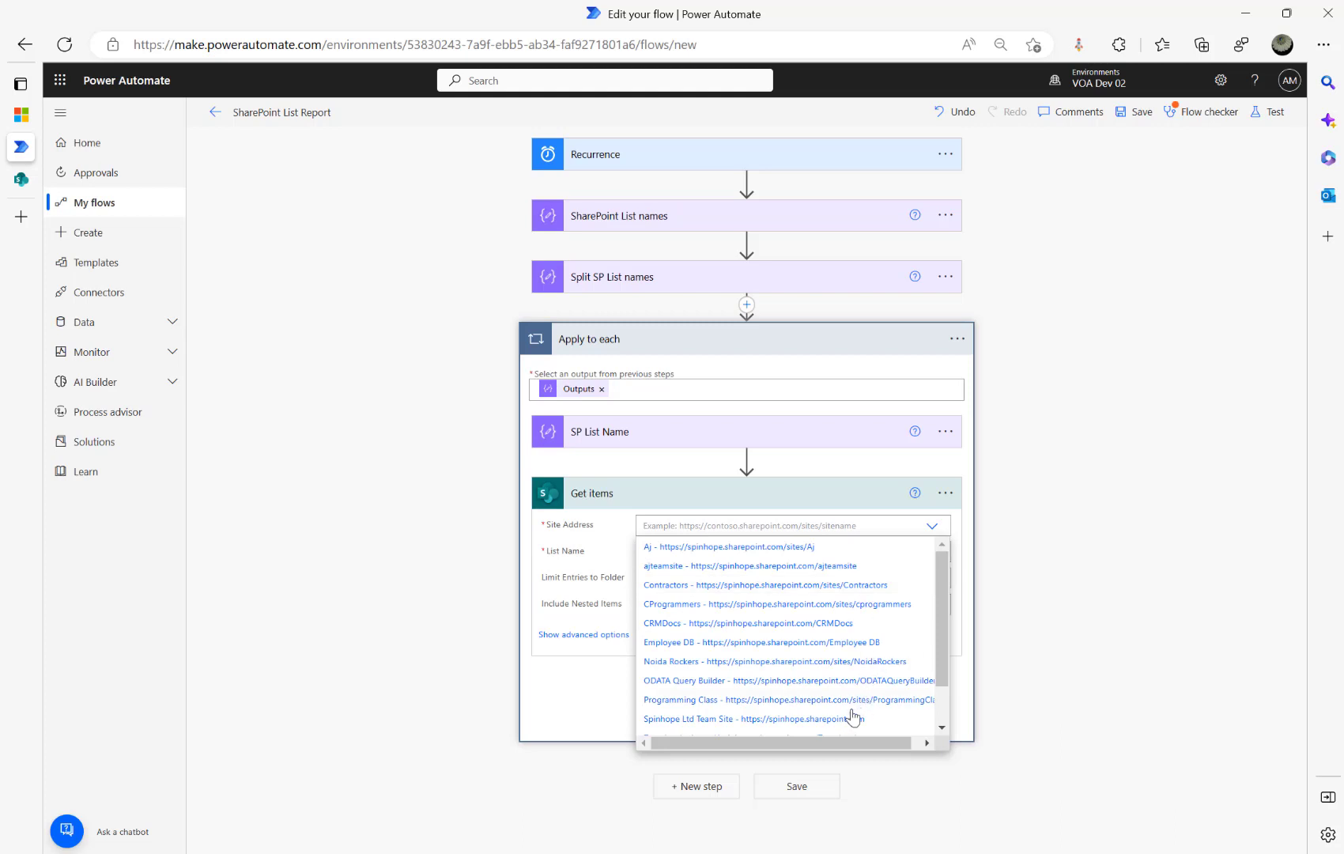
{"action": "left_click", "coordinate": [817, 721]}
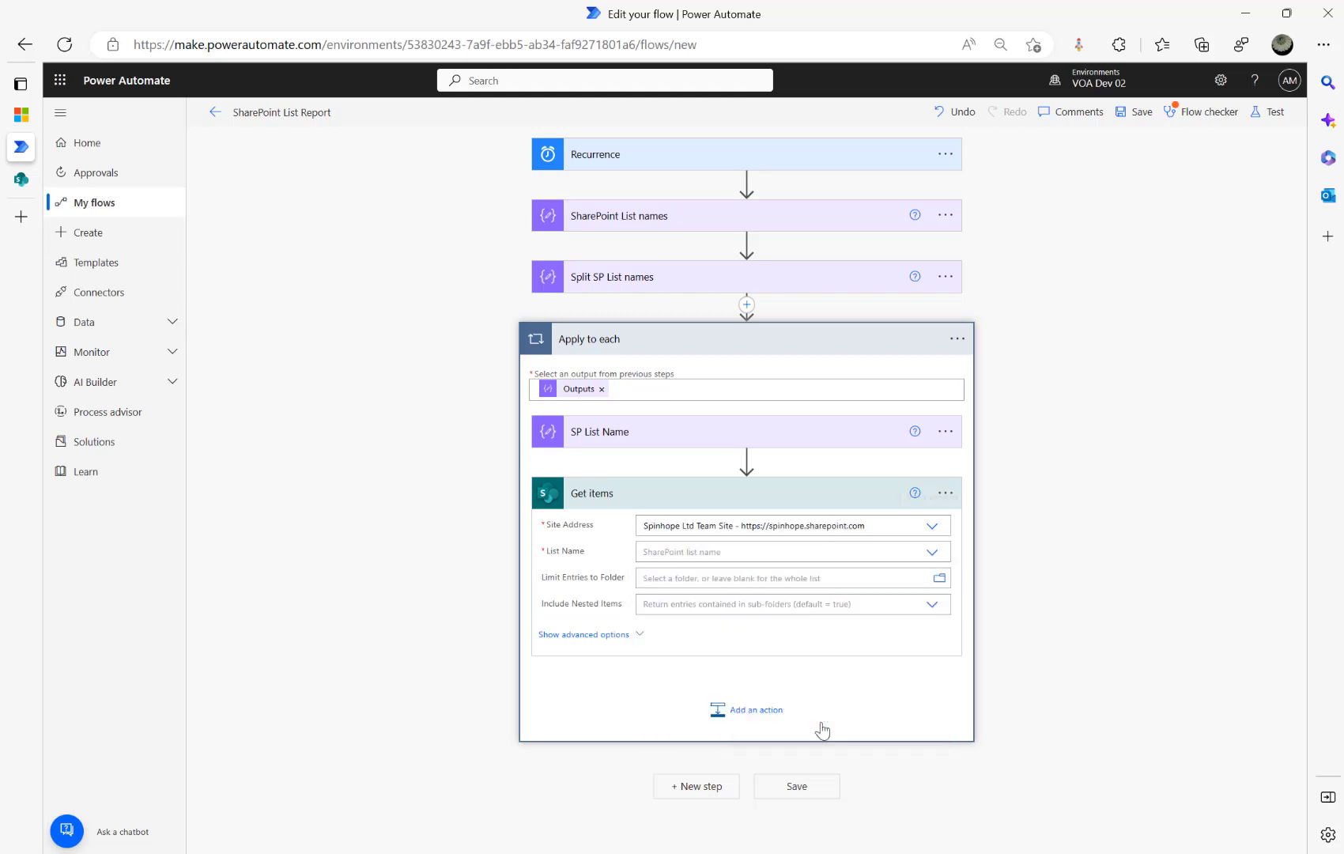
{"action": "left_click", "coordinate": [923, 561]}
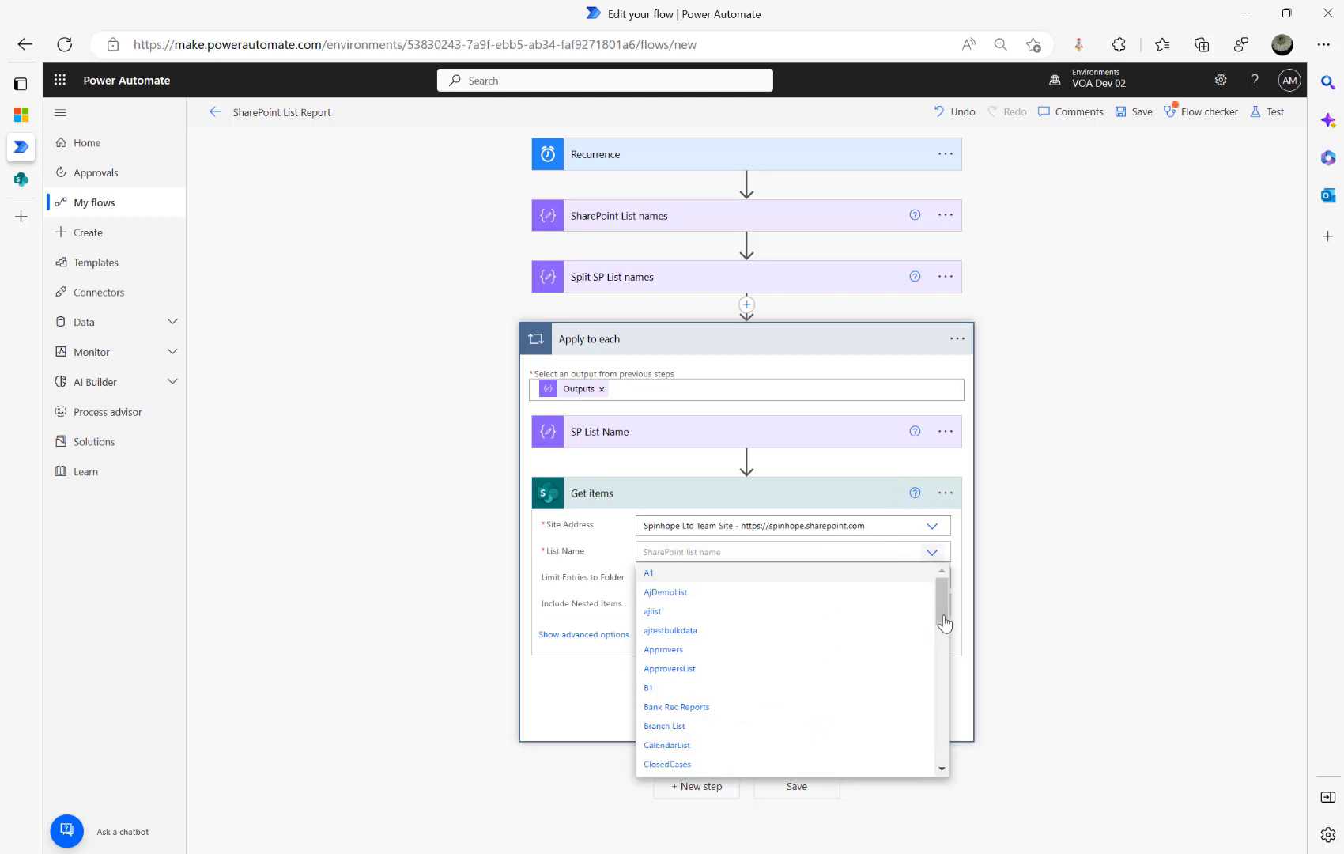
{"action": "left_click_drag", "start_coordinate": [943, 629], "coordinate": [939, 759]}
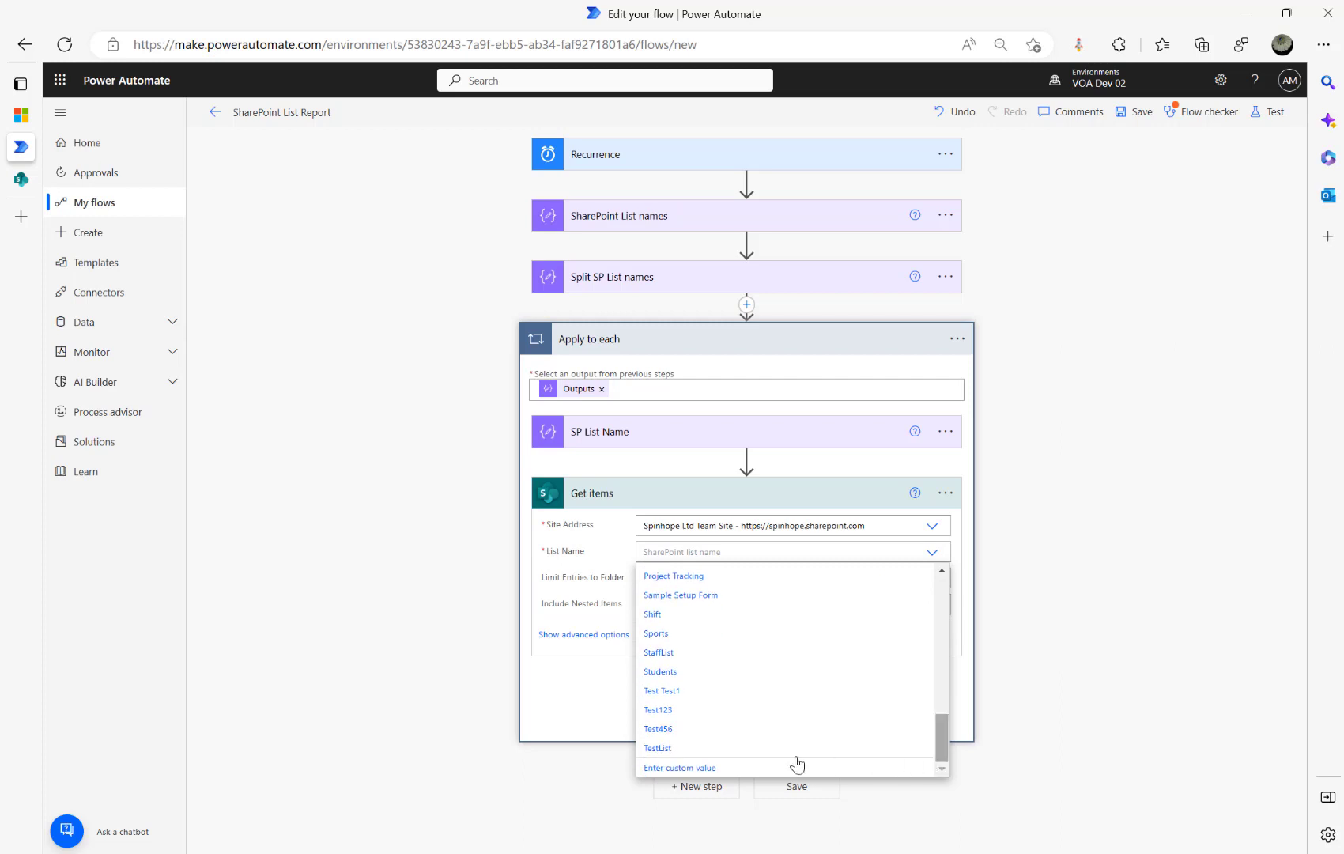
{"action": "left_click", "coordinate": [678, 769]}
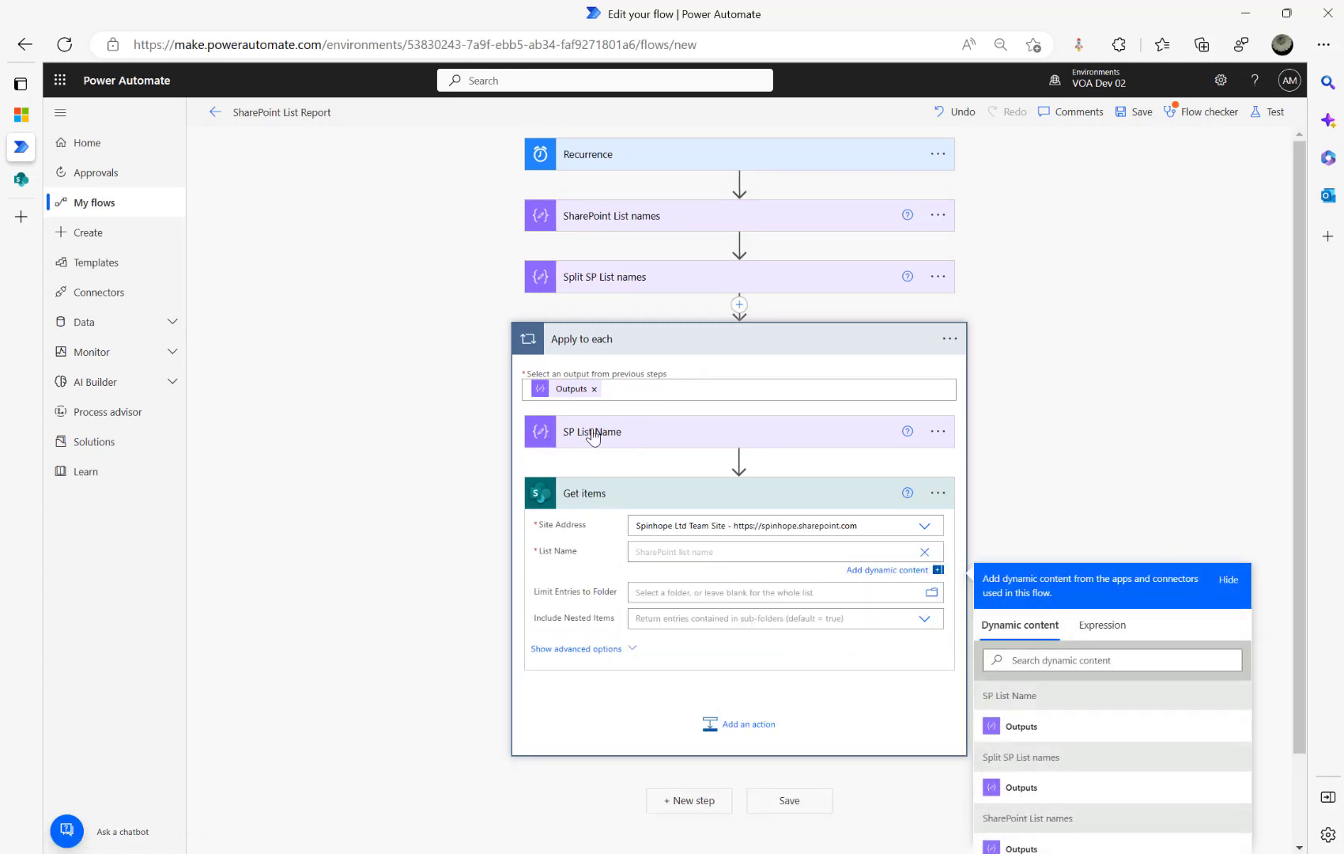
{"action": "left_click", "coordinate": [1021, 726]}
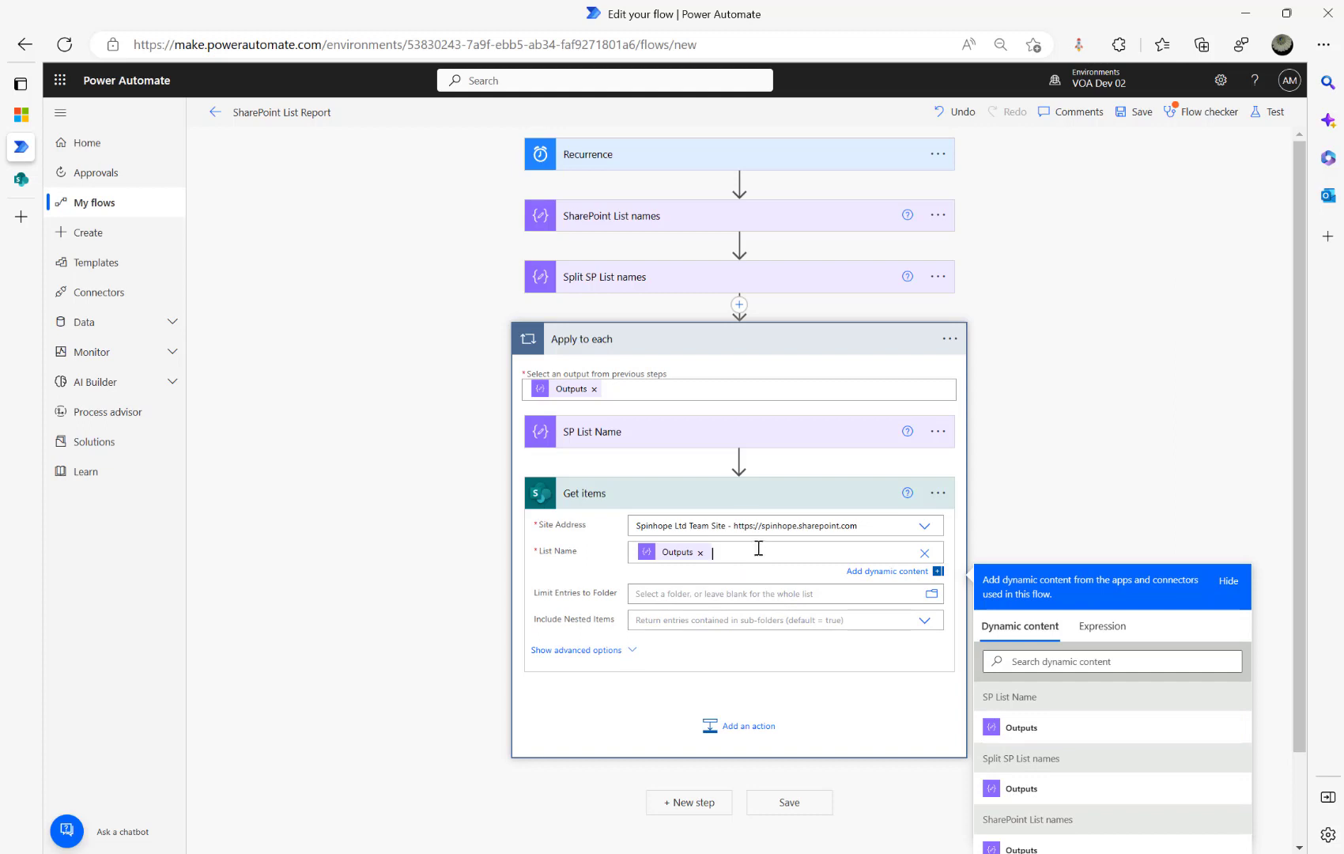
{"action": "left_click", "coordinate": [636, 440]}
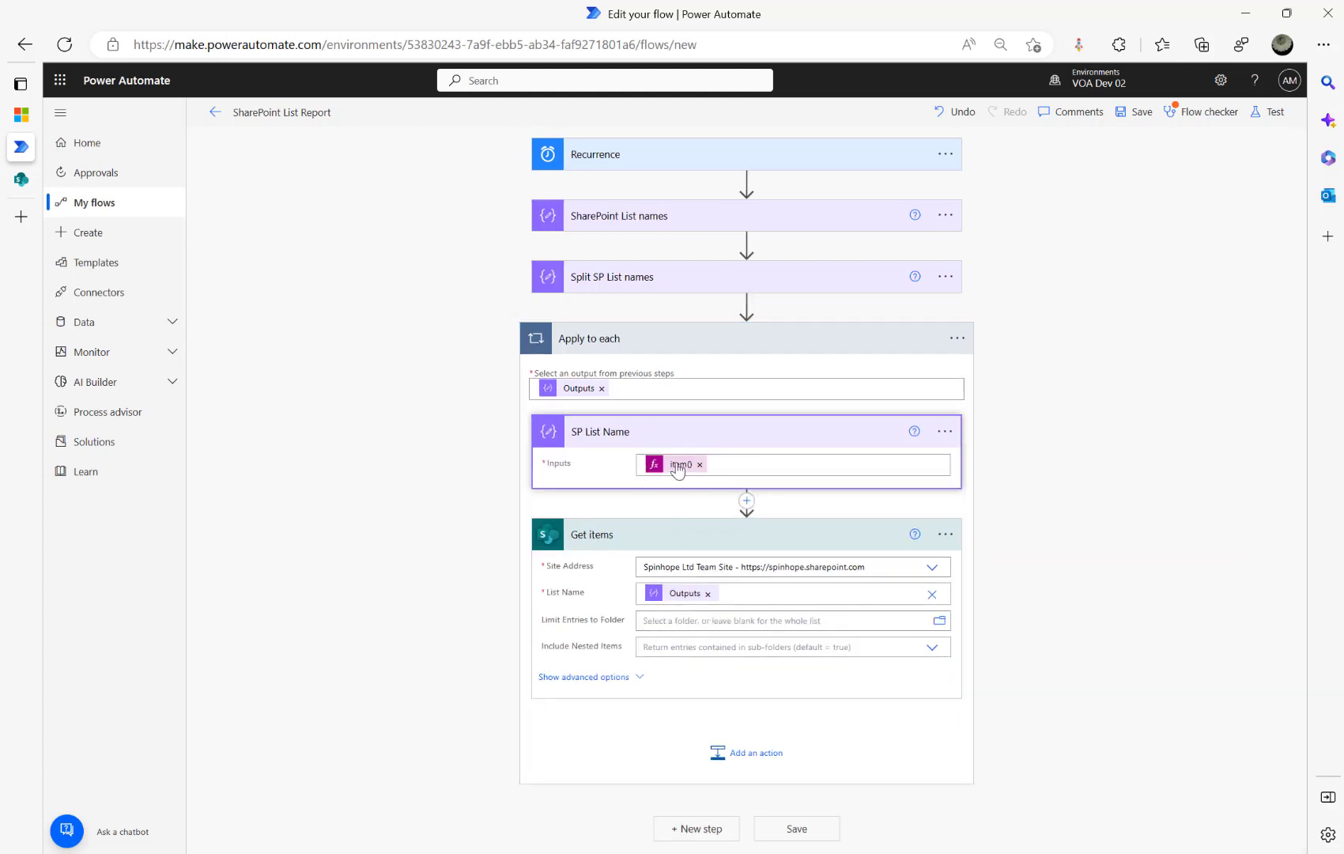
{"action": "left_click", "coordinate": [754, 590]}
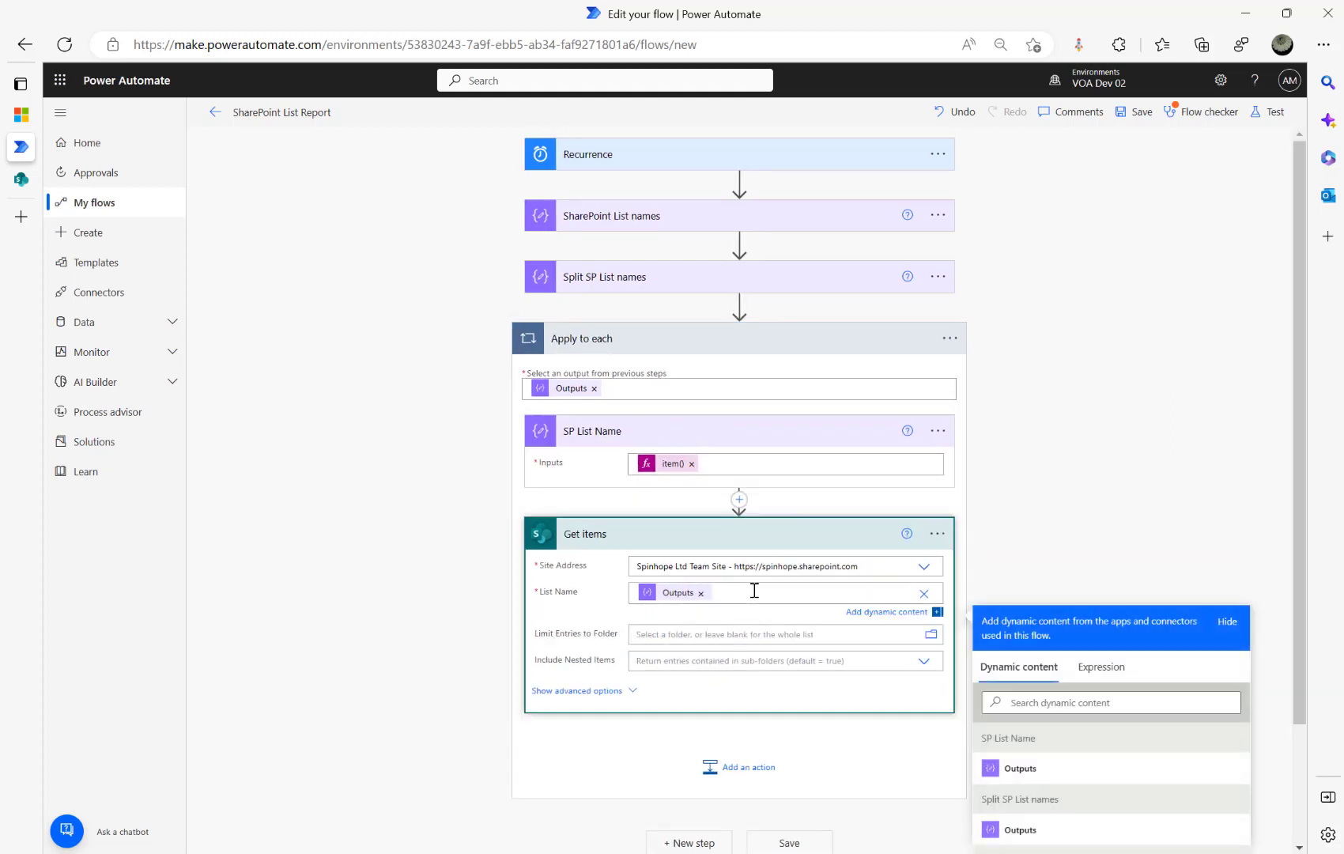
{"action": "left_click", "coordinate": [668, 543]}
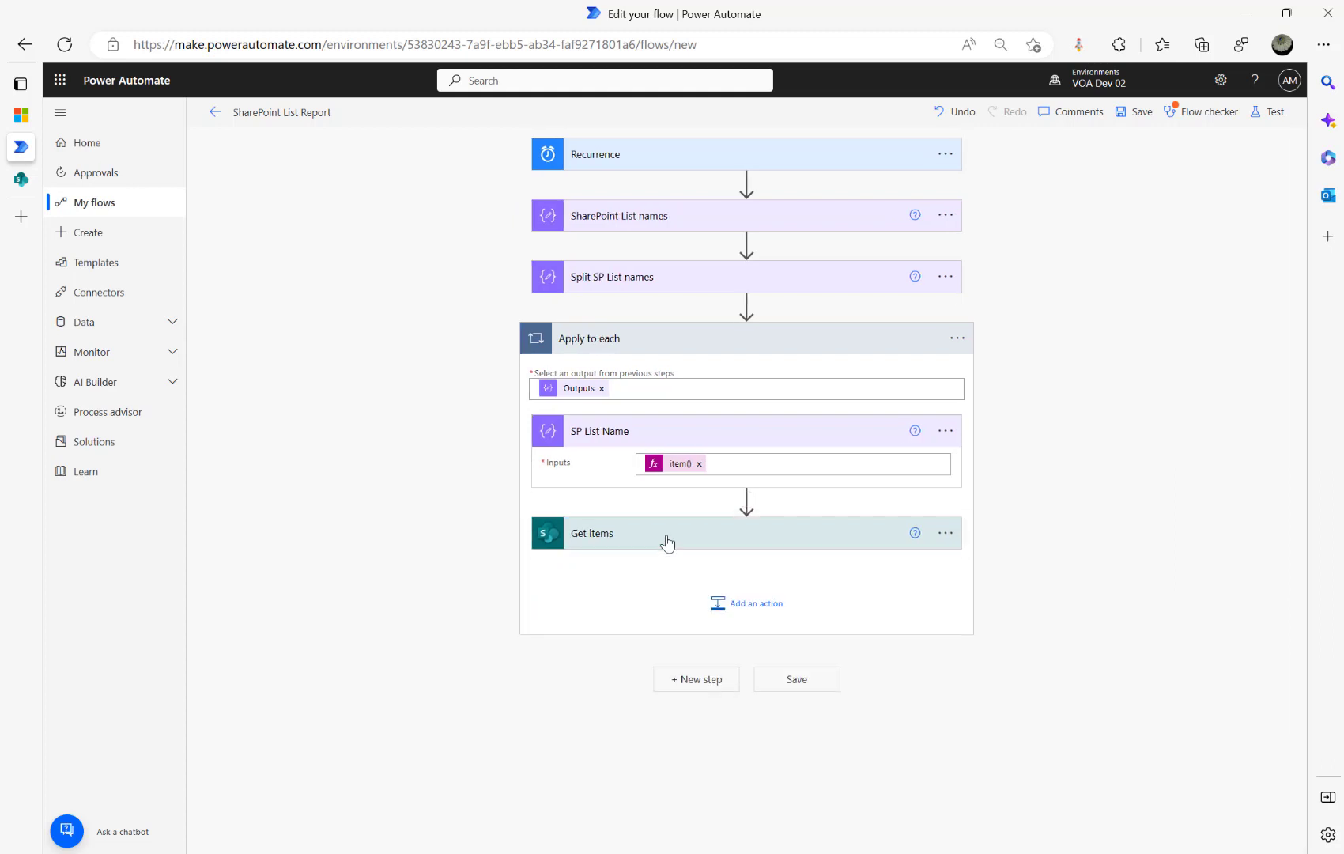
{"action": "left_click", "coordinate": [668, 542]}
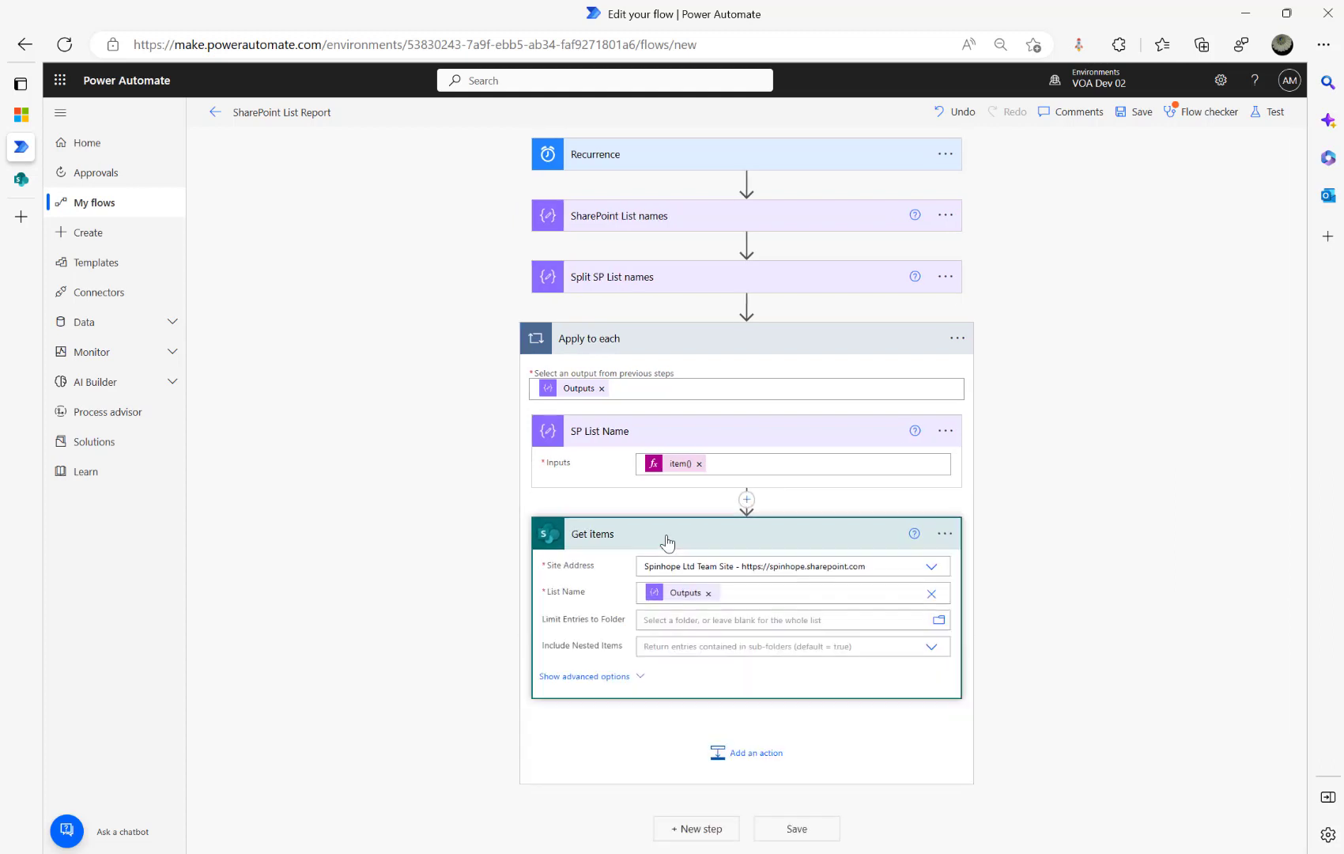
Check the Demo2 list's columns in SharePoint, and set the Order By option of Get items to Modified desc
{"action": "left_click", "coordinate": [585, 676]}
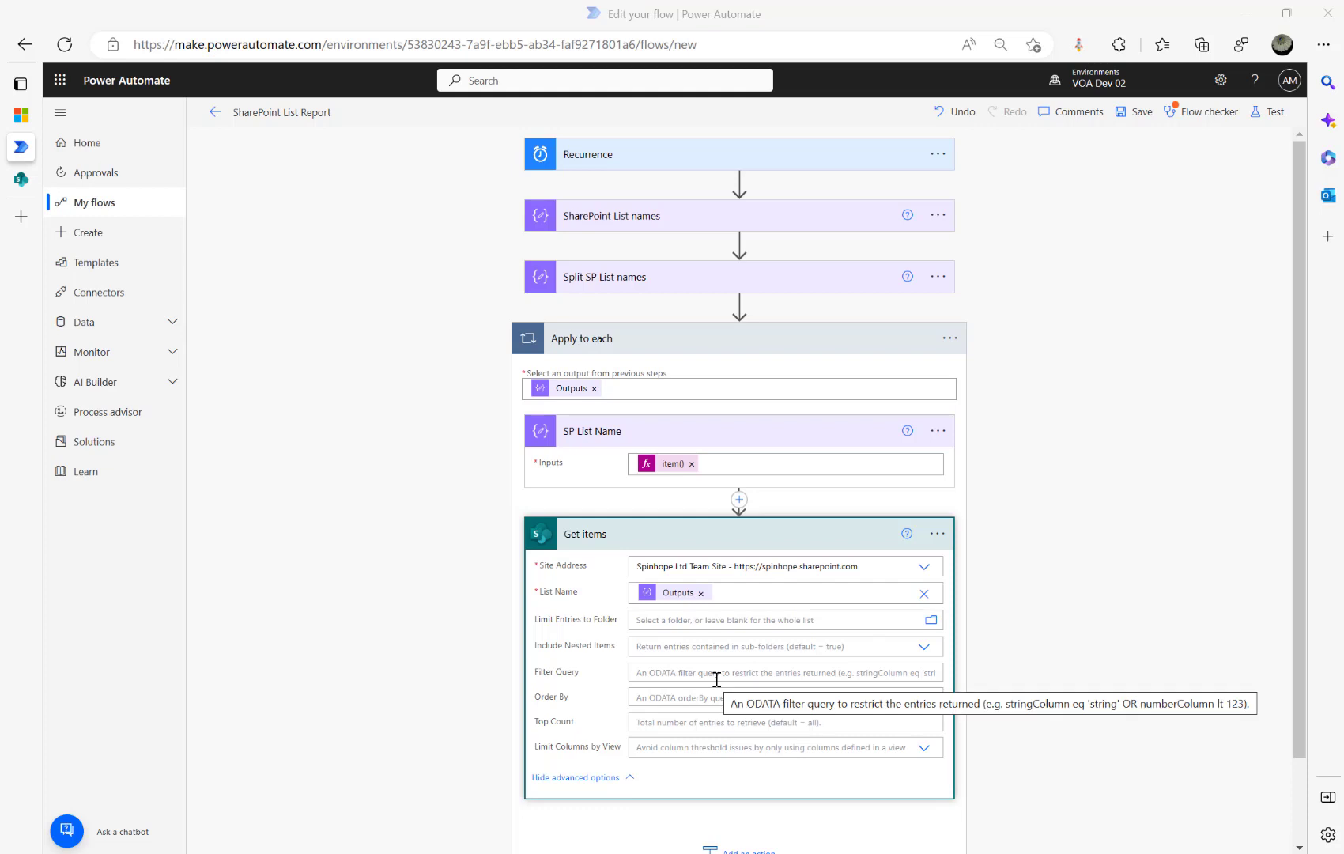
{"action": "left_click", "coordinate": [662, 696]}
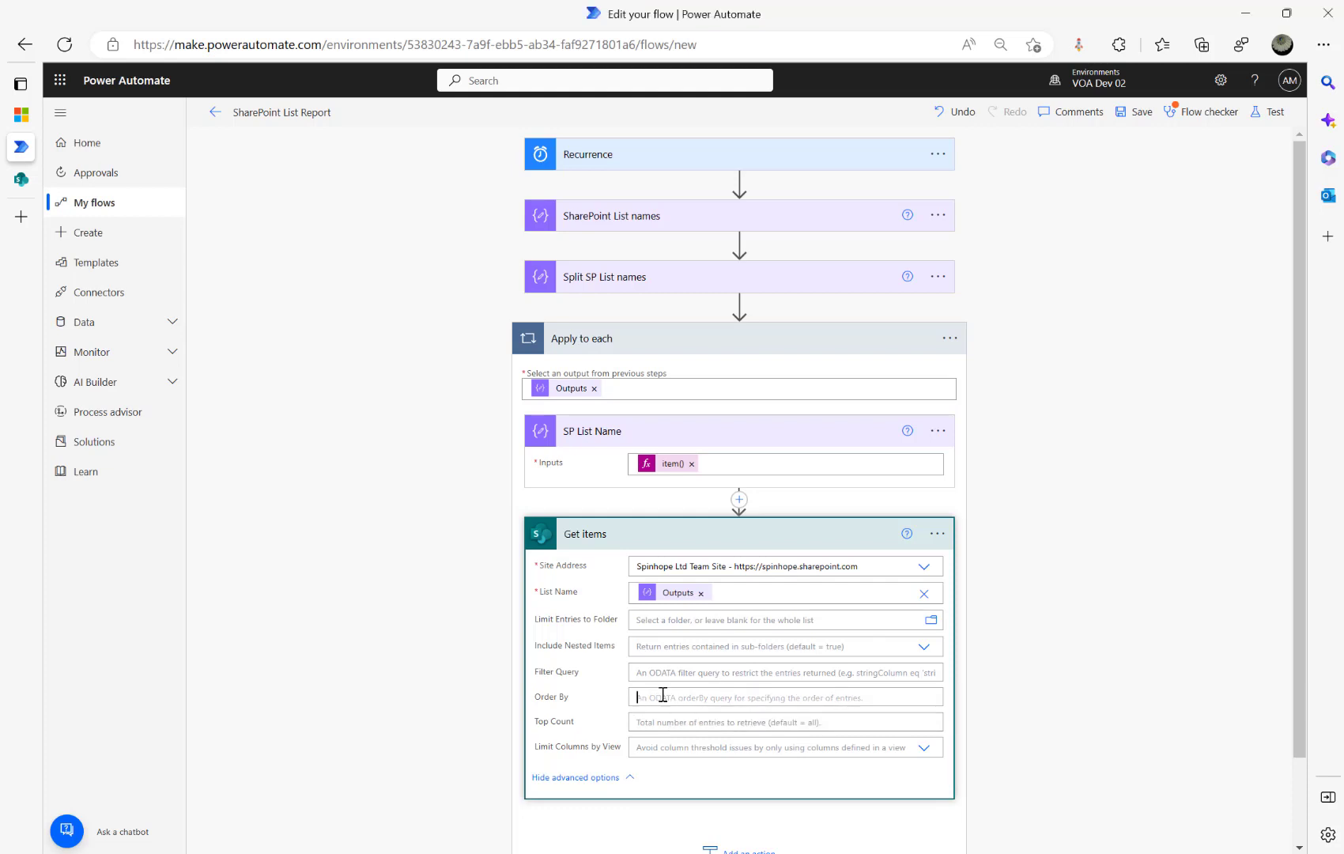
{"action": "left_click", "coordinate": [21, 179]}
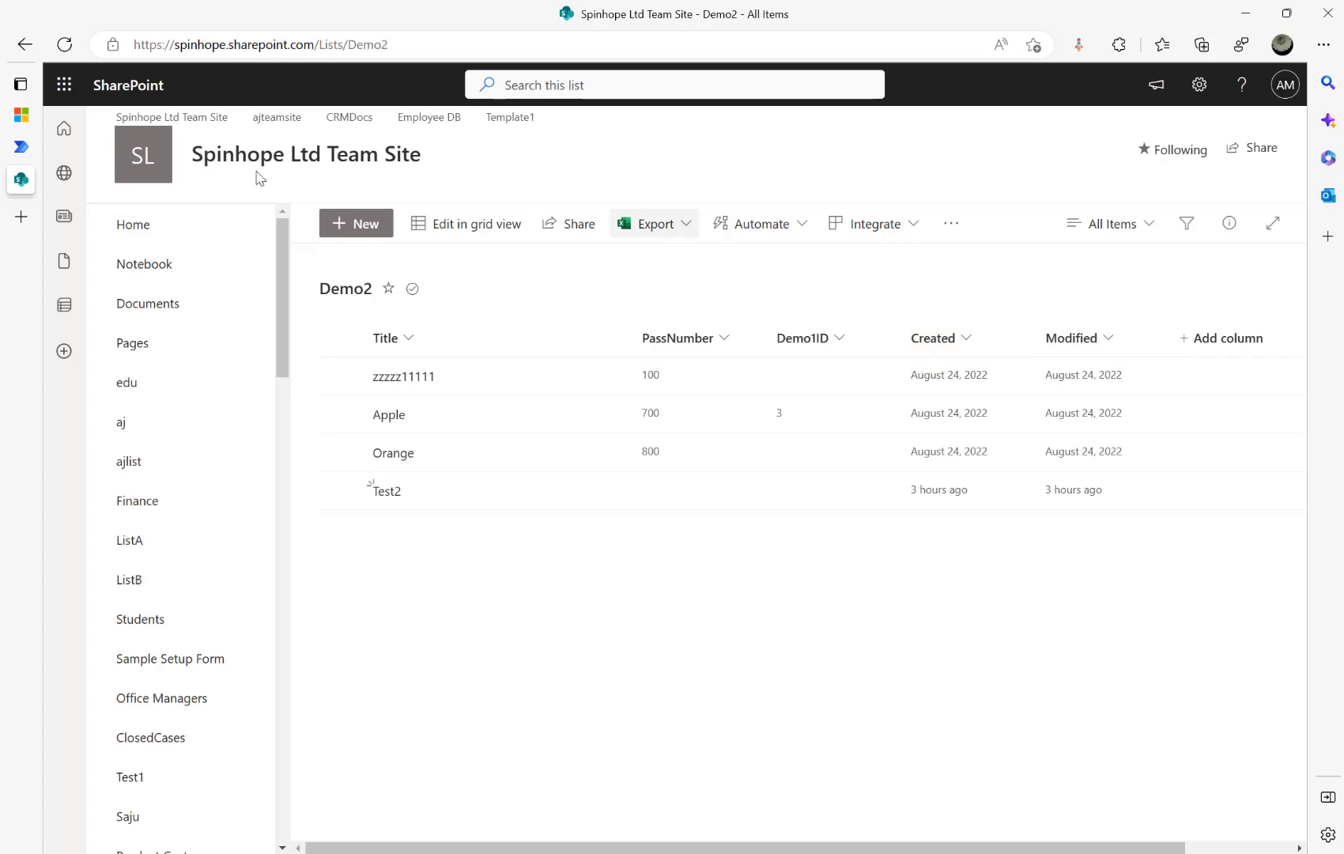
{"action": "left_click", "coordinate": [21, 146]}
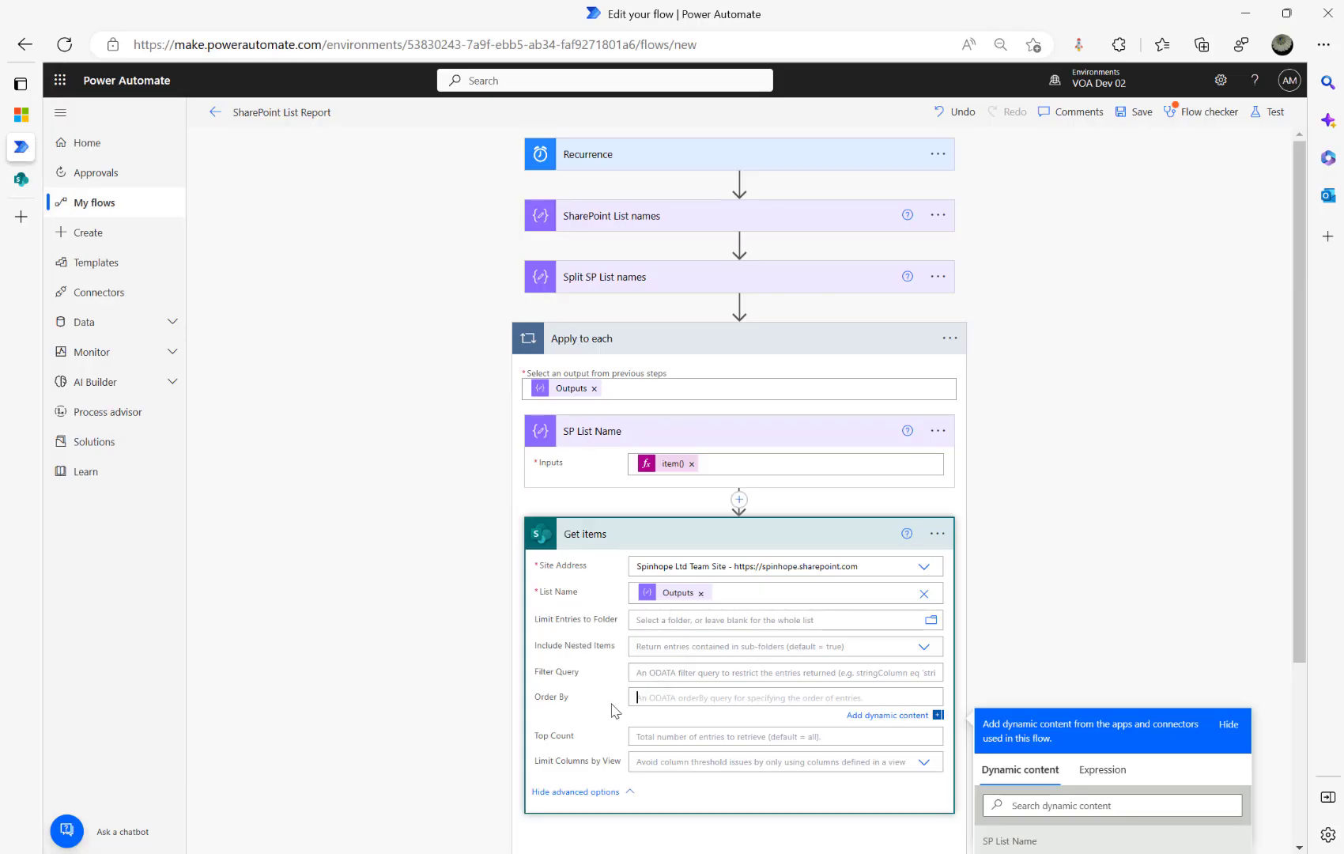
{"action": "type", "text": "Modified desc"}
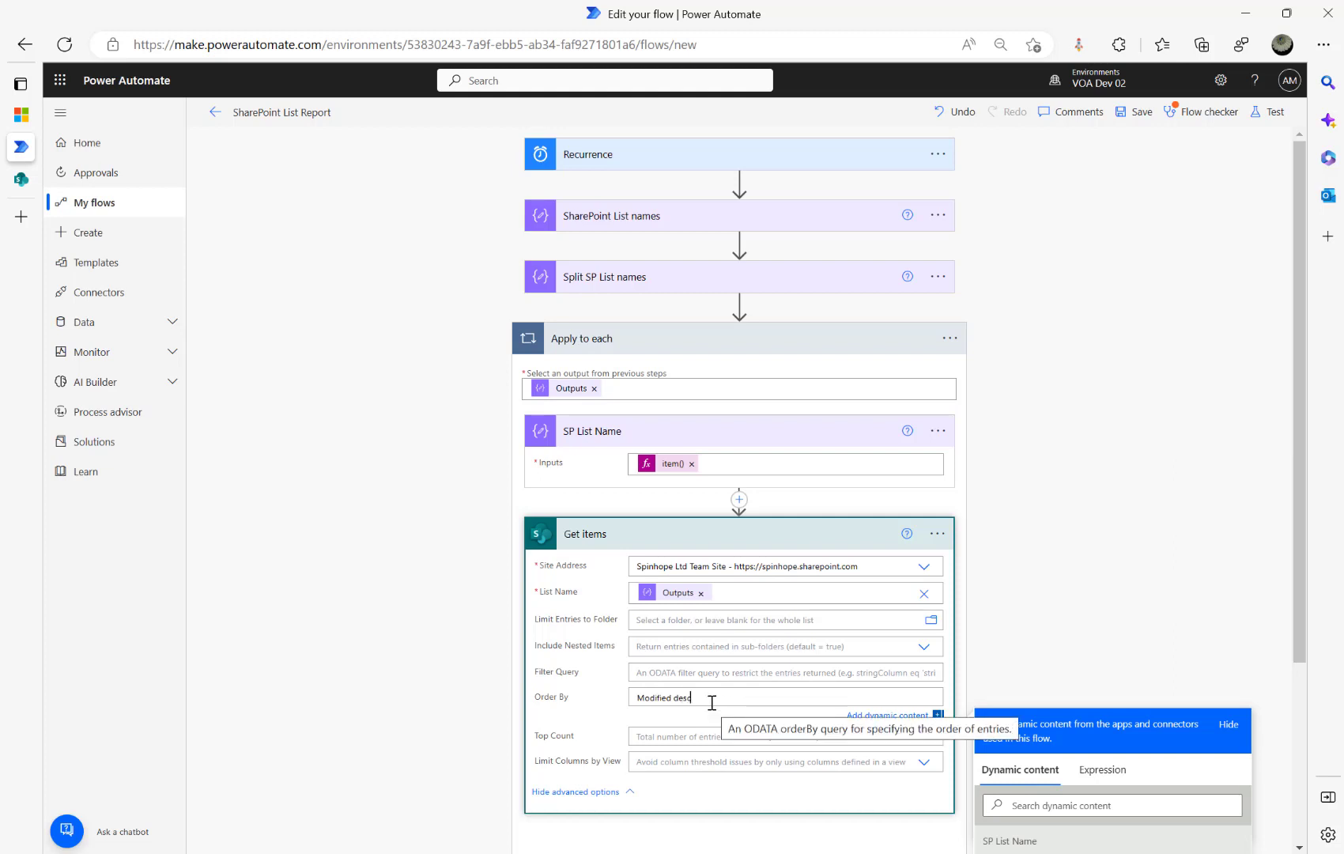
{"action": "left_click_drag", "start_coordinate": [711, 702], "coordinate": [626, 707]}
{"action": "left_click", "coordinate": [706, 702]}
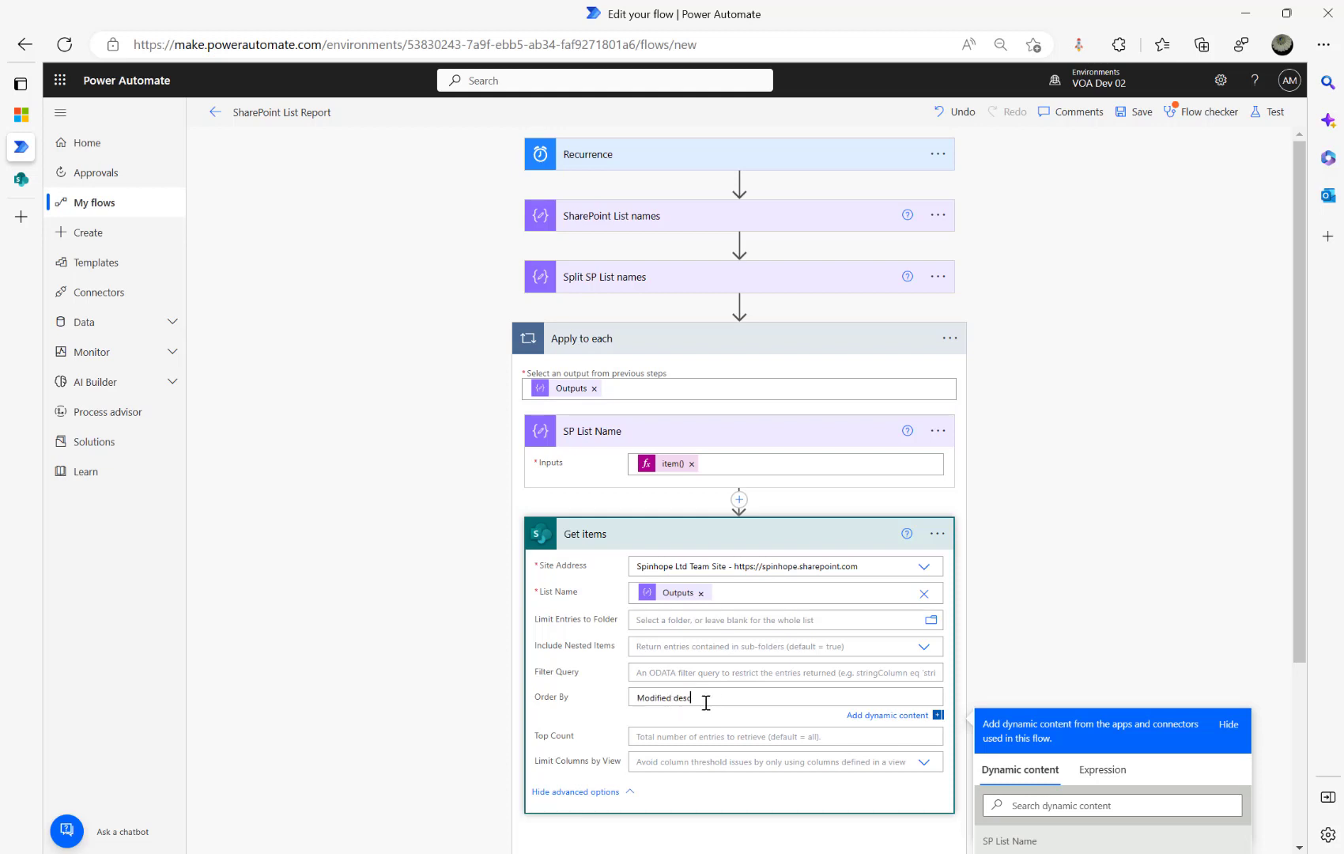
Limit the Get items action to a Top Count of 1
{"action": "scroll", "coordinate": [454, 660], "scroll_direction": "down", "scroll_amount": 3}
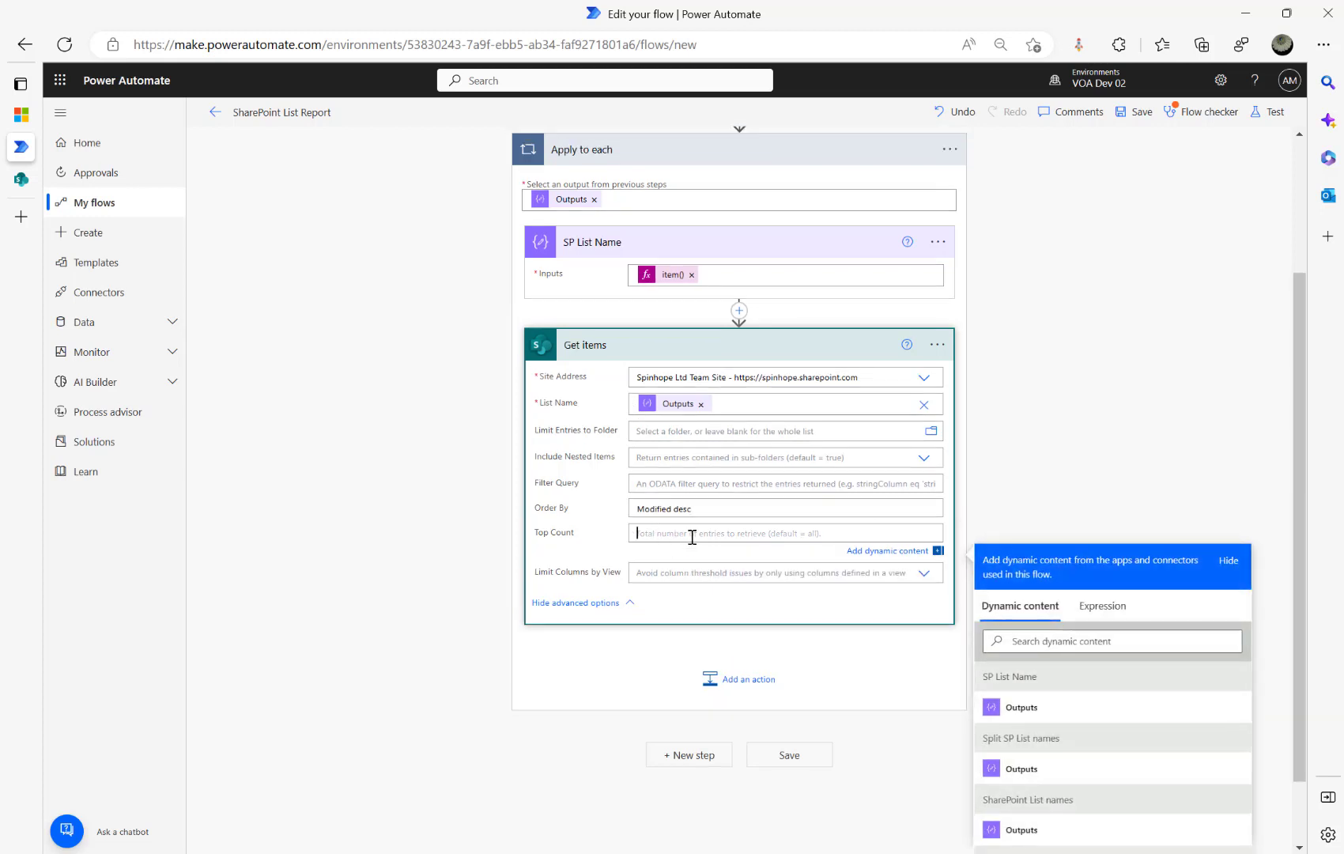
{"action": "type", "text": "1"}
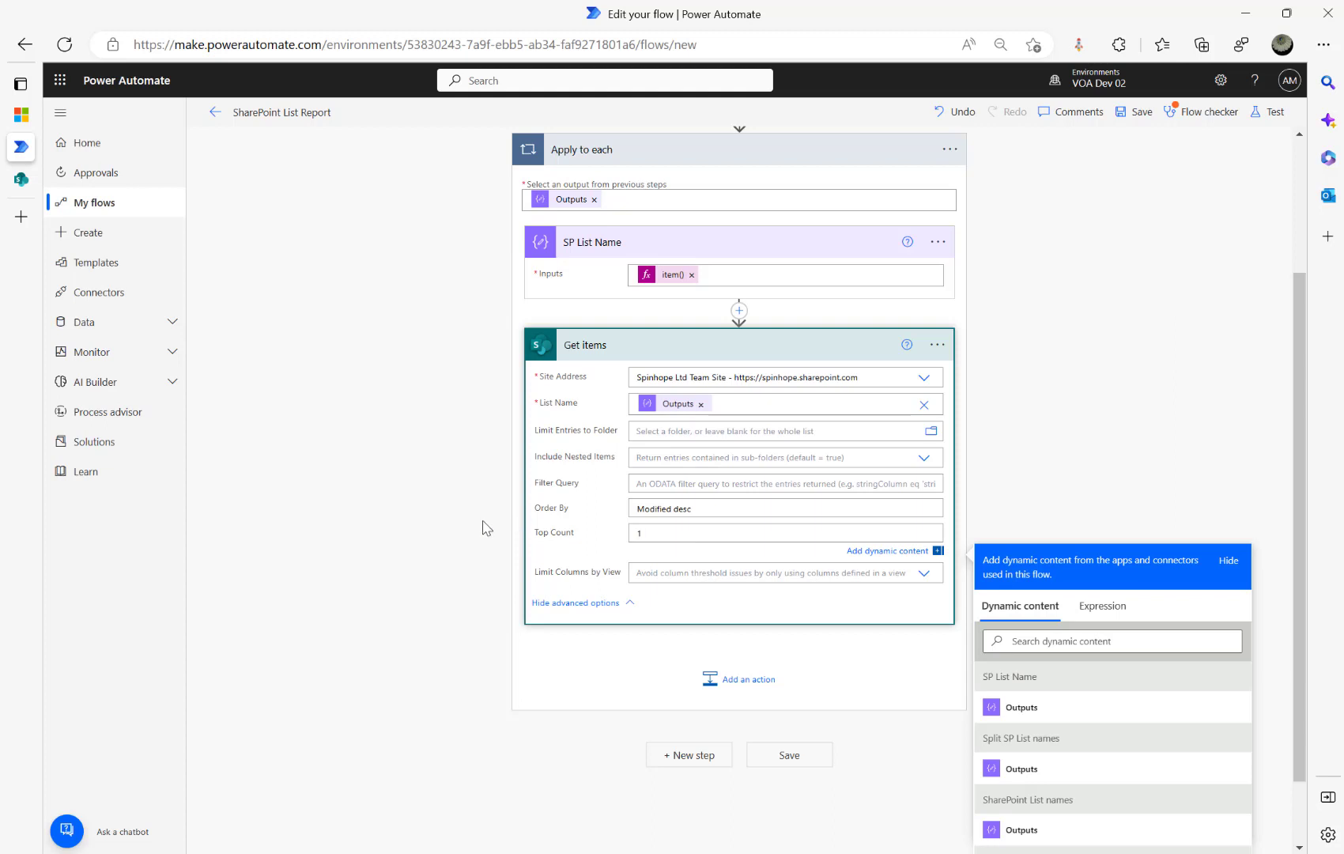
{"action": "left_click", "coordinate": [621, 402]}
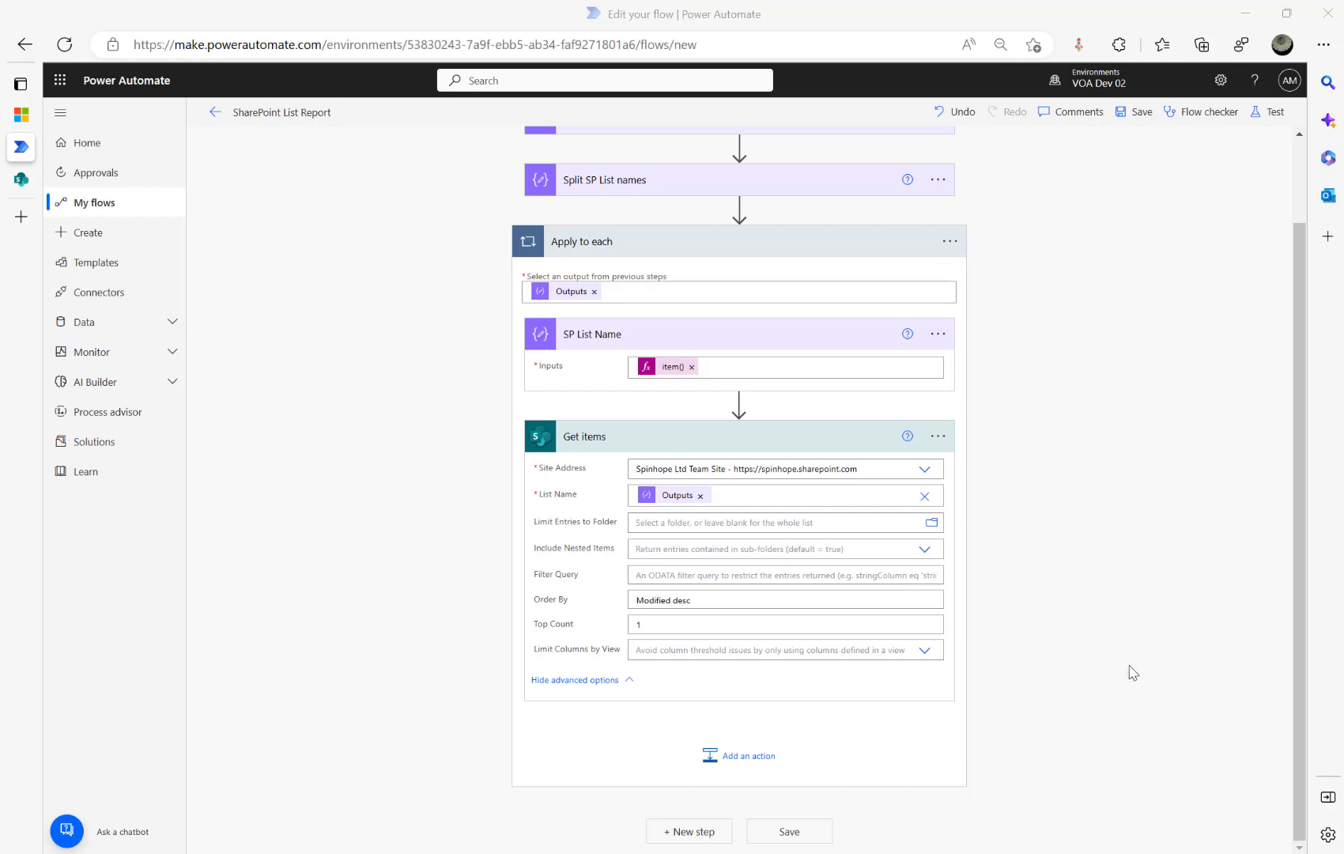
Add a Compose action below Get items inside the Apply to each loop
{"action": "left_click", "coordinate": [735, 762]}
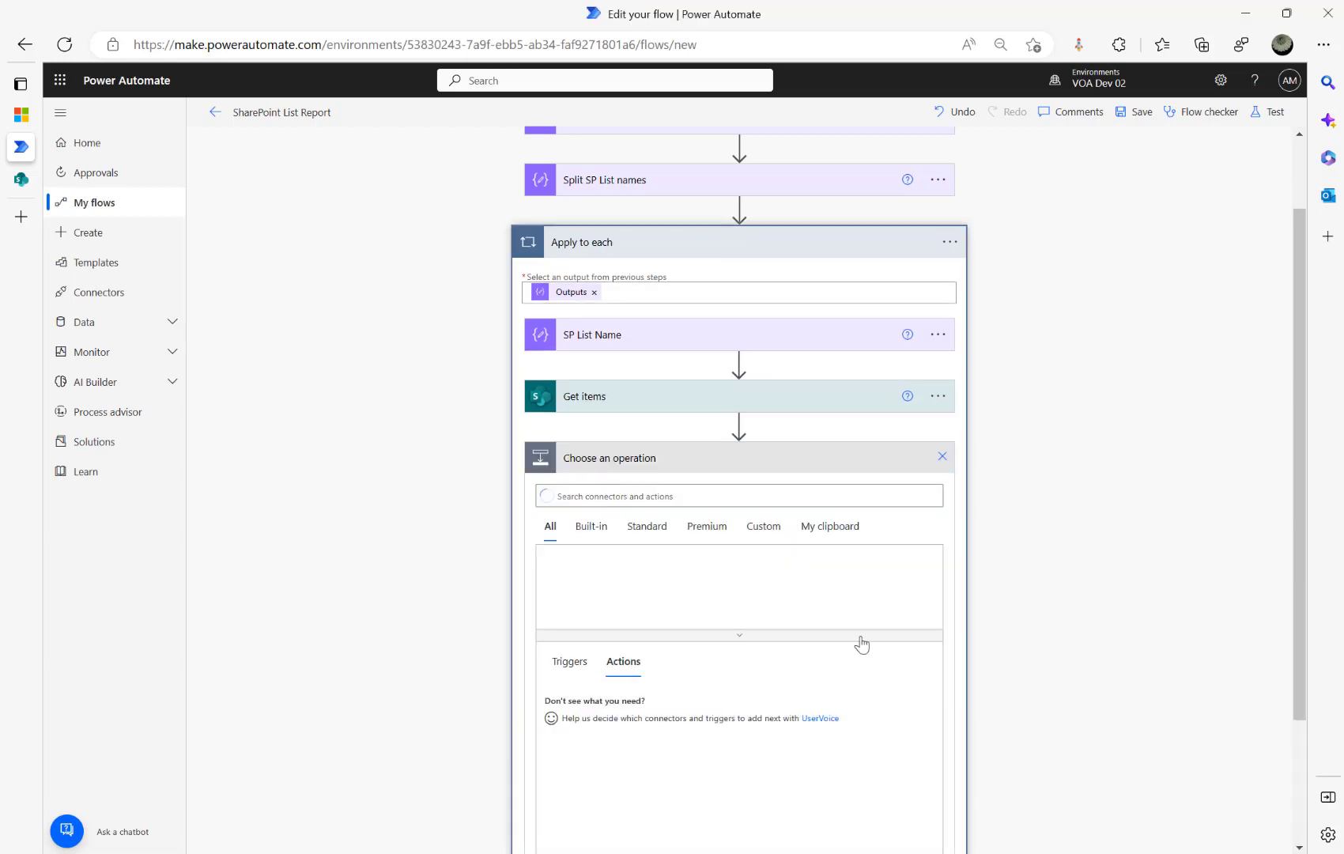
{"action": "type", "text": "compose"}
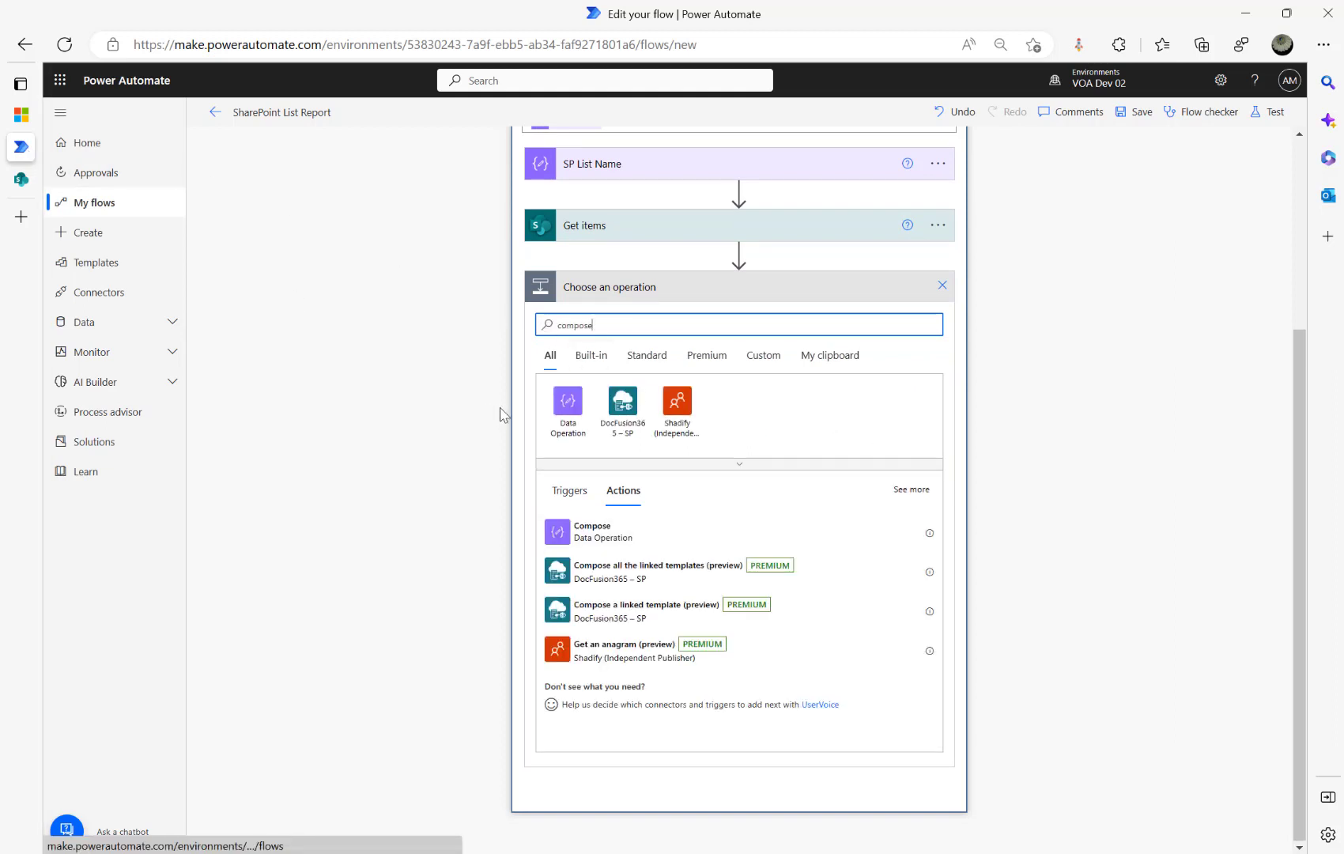
{"action": "left_click", "coordinate": [591, 531]}
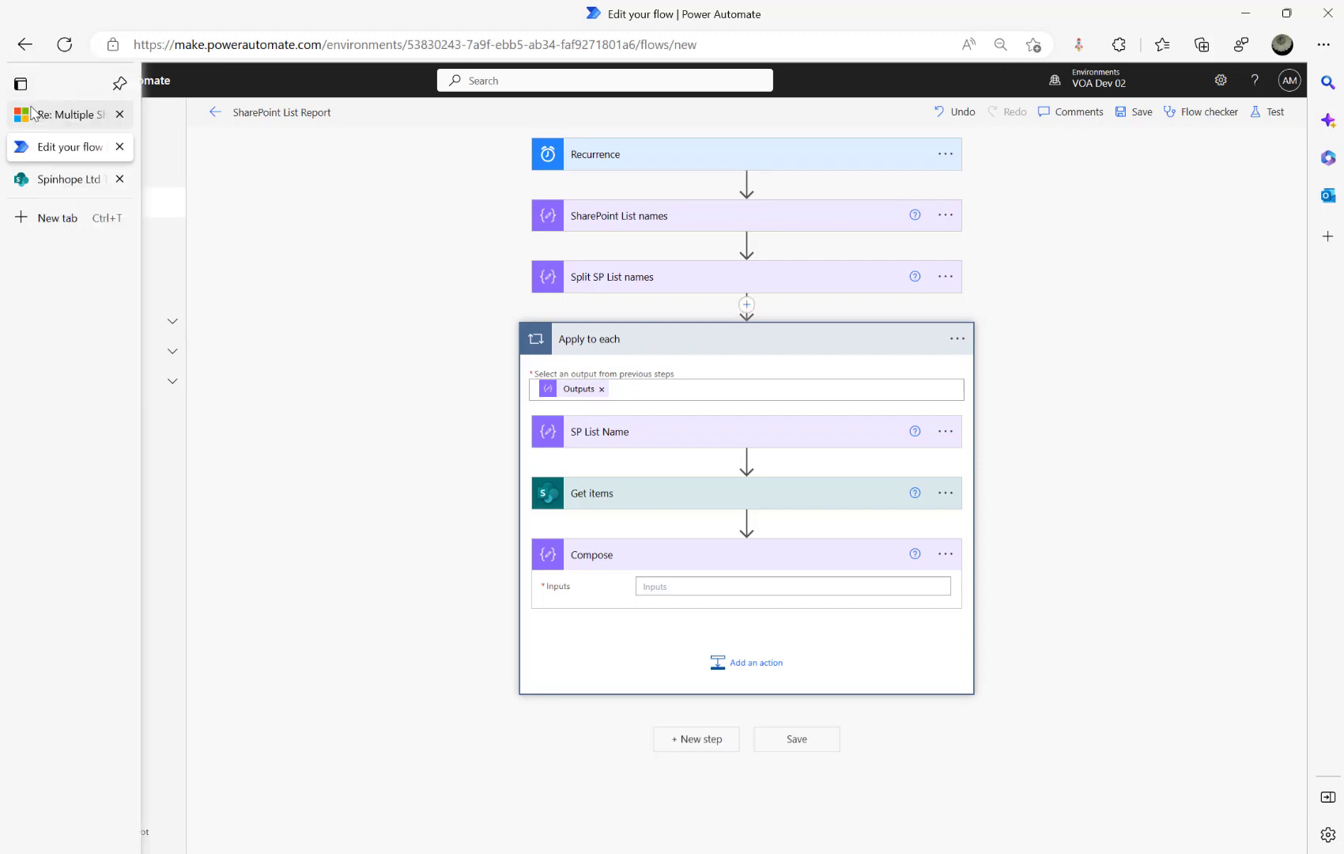
Check the forum post for the columns required in the email table, and return to the flow editor
{"action": "left_click", "coordinate": [32, 114]}
{"action": "scroll", "coordinate": [369, 392], "scroll_direction": "down", "scroll_amount": 3}
{"action": "scroll", "coordinate": [87, 382], "scroll_direction": "up", "scroll_amount": 3}
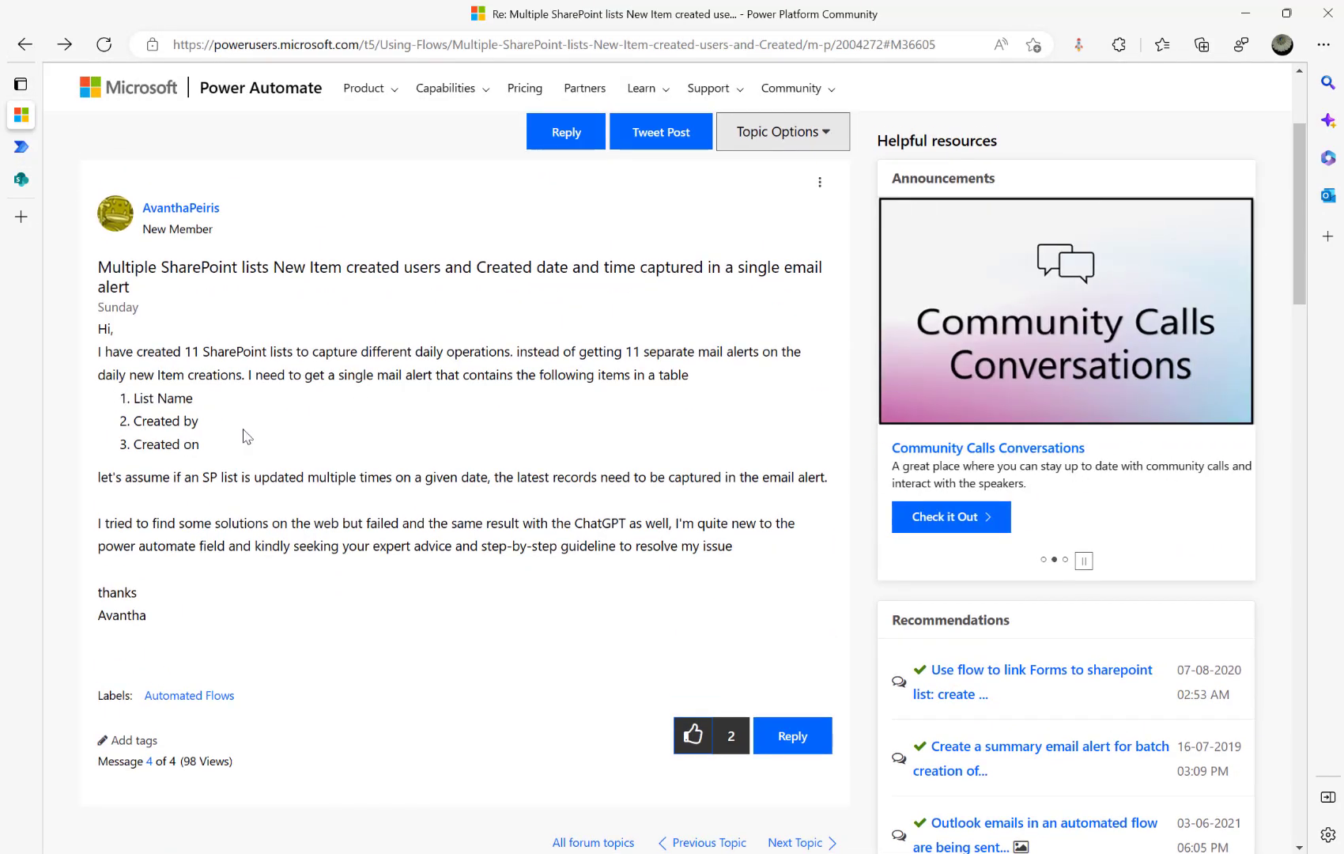
{"action": "left_click", "coordinate": [22, 147]}
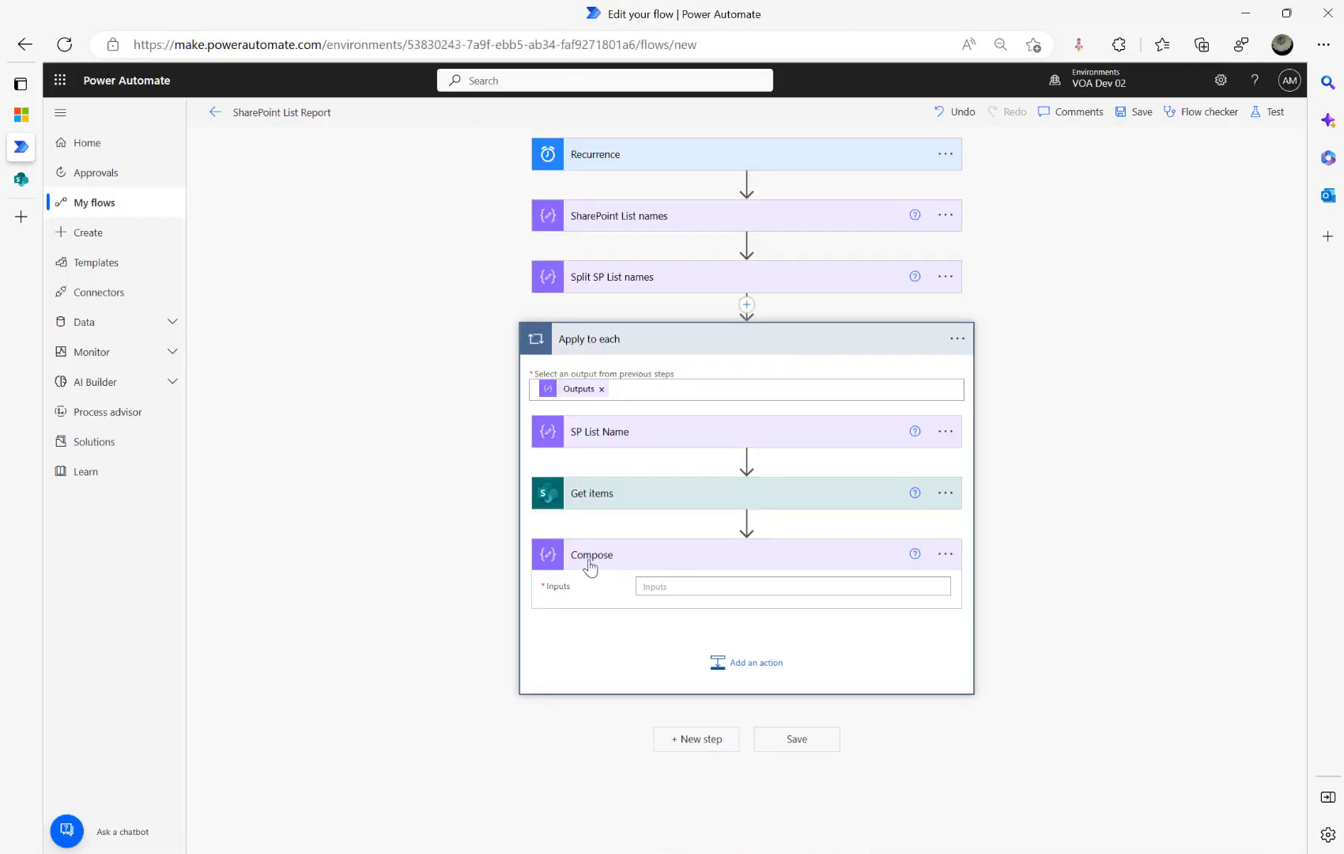
Rename the new Compose action as Details
{"action": "left_click", "coordinate": [946, 555]}
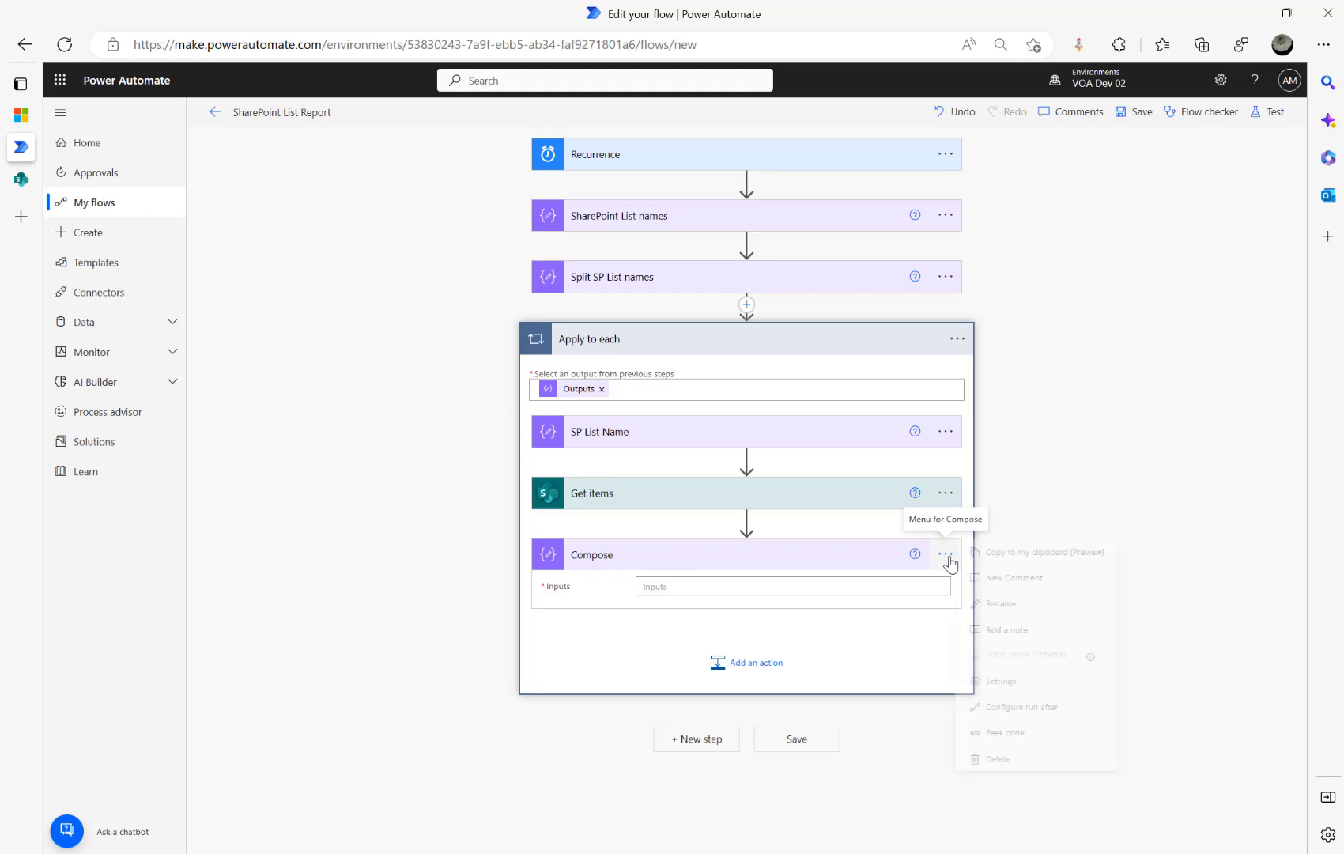
{"action": "left_click", "coordinate": [1027, 616]}
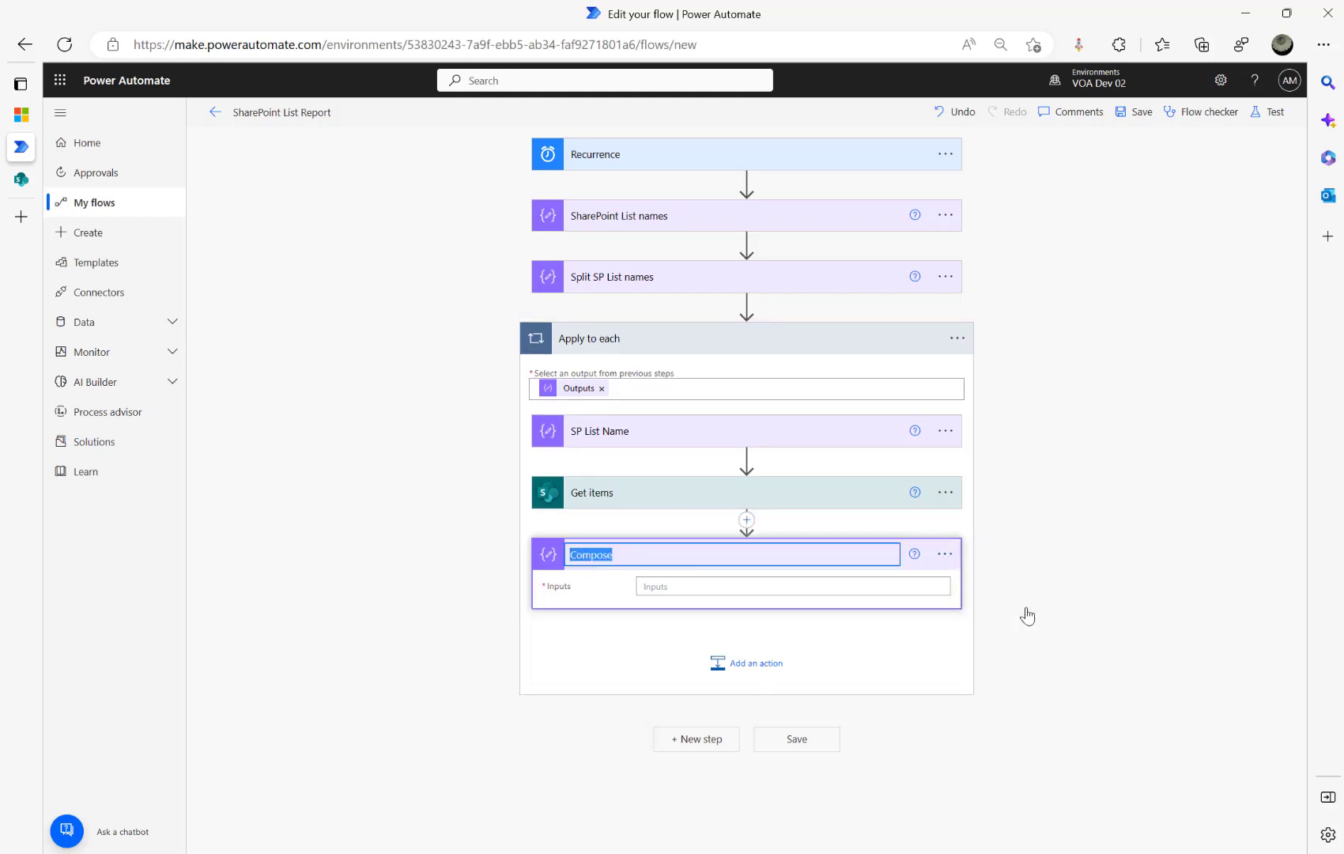
{"action": "type", "text": "Details"}
Start a JSON object in the Details inputs with a "ListName" key set to the Outputs of SP List Name
{"action": "left_click", "coordinate": [685, 585]}
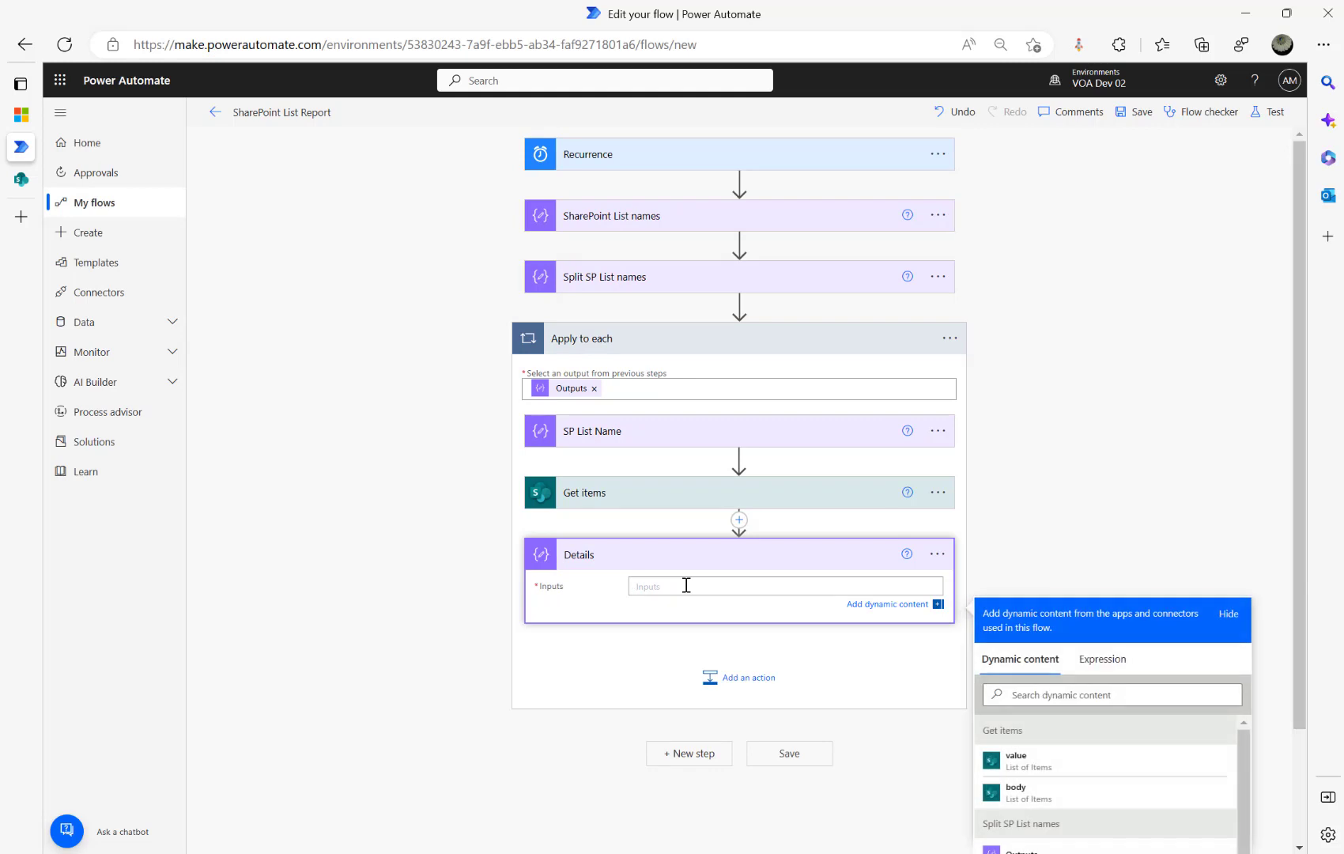
{"action": "type", "text": "{"}
{"action": "key", "text": "Return"}
{"action": "key", "text": "Return"}
{"action": "key", "text": "Return"}
{"action": "key", "text": "Return"}
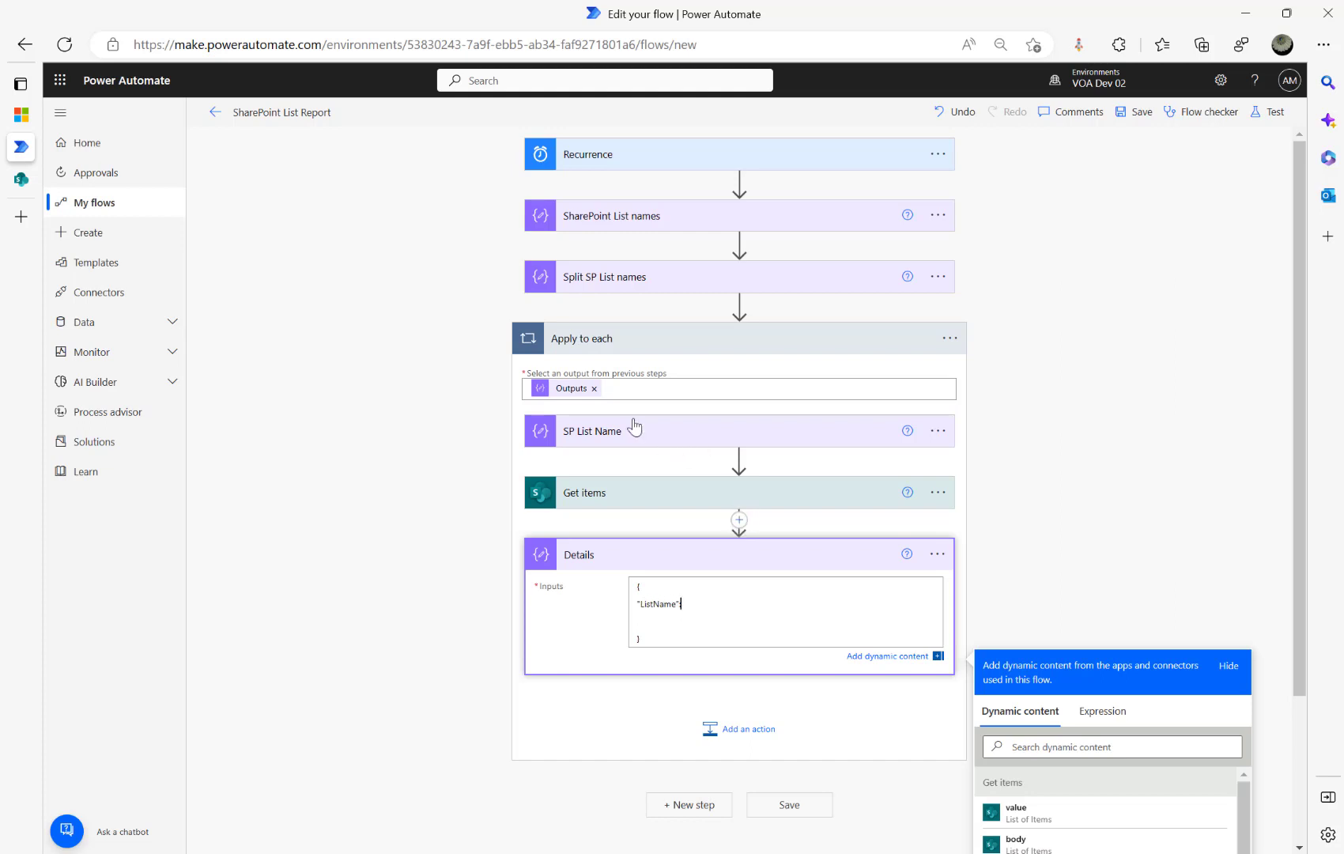
{"action": "left_click", "coordinate": [1051, 750]}
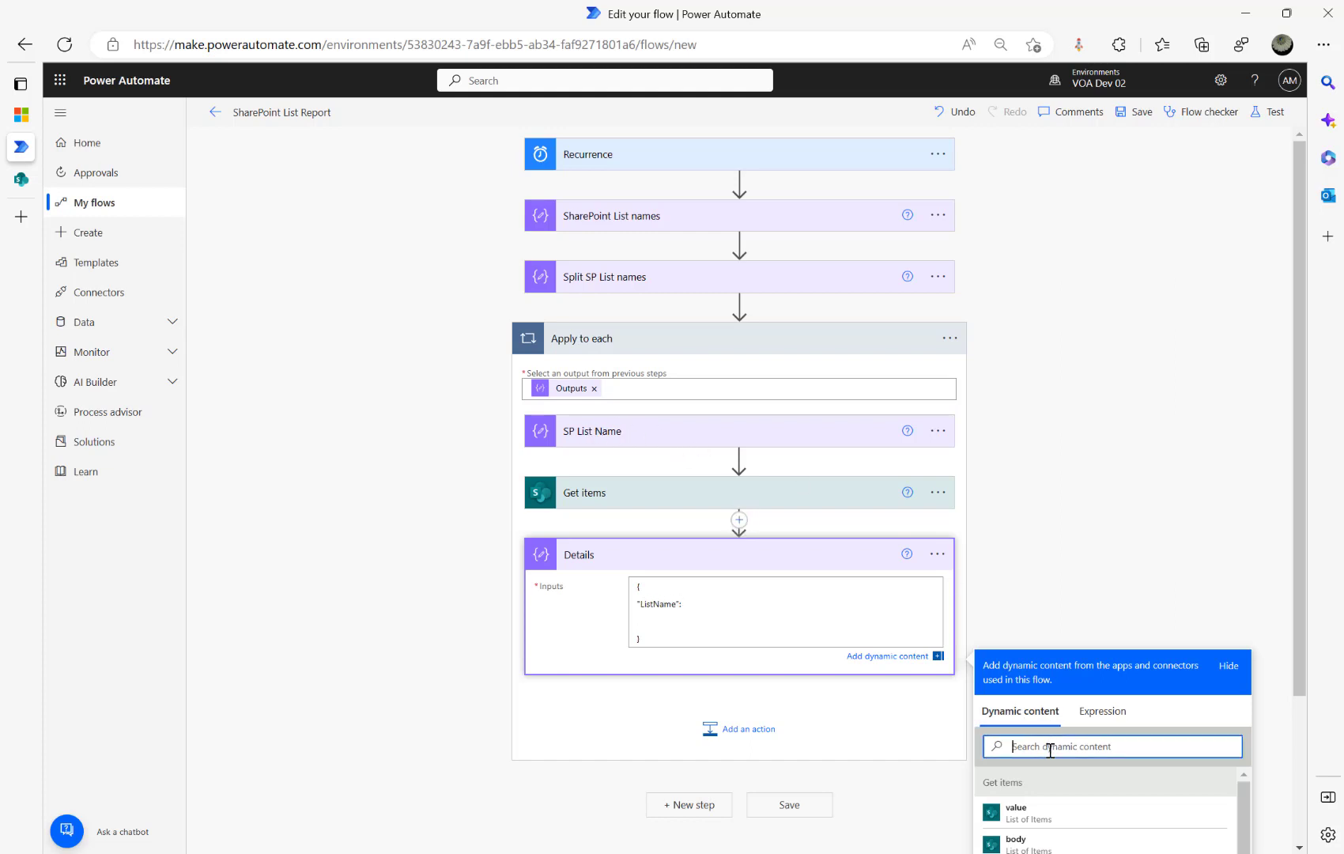
{"action": "type", "text": "output"}
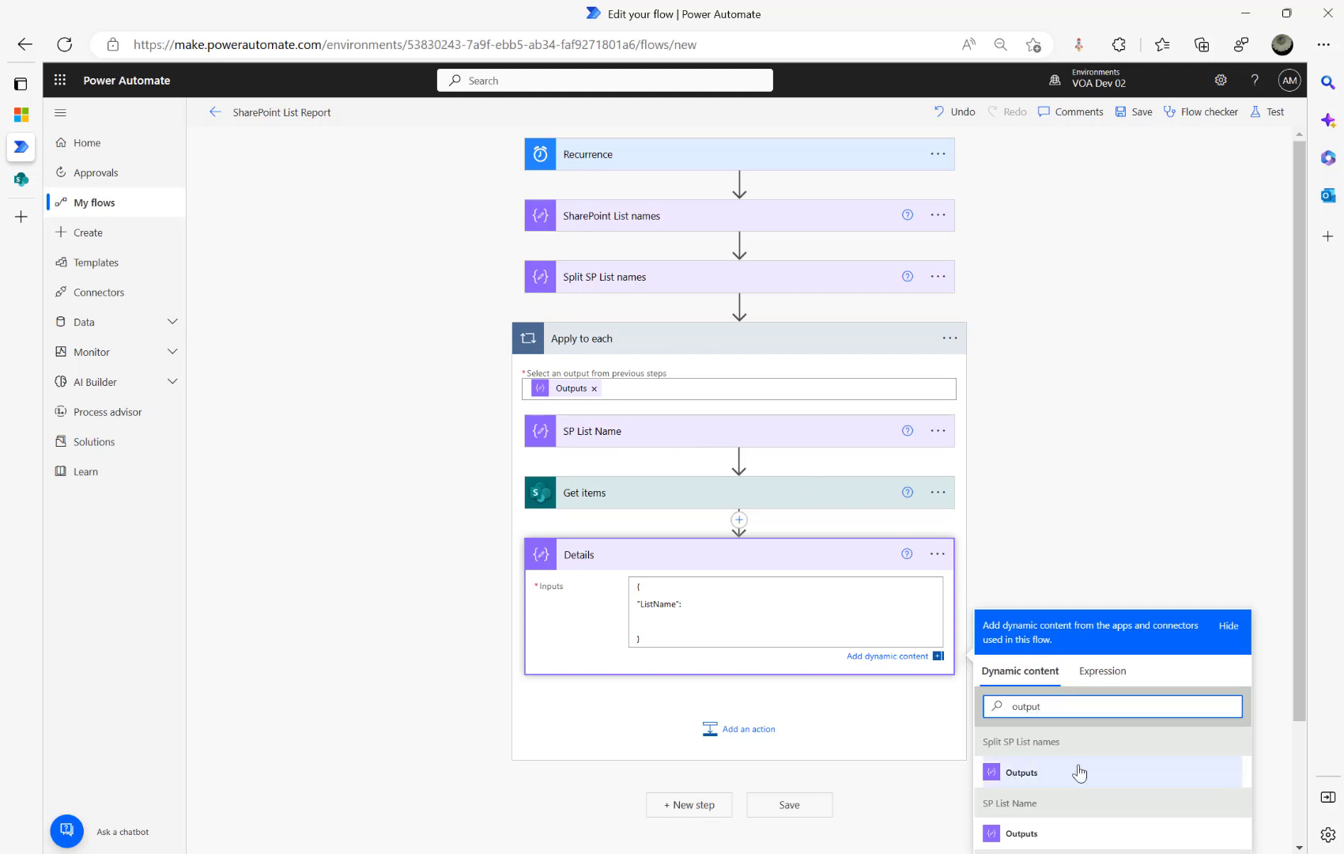
{"action": "left_click", "coordinate": [1021, 834]}
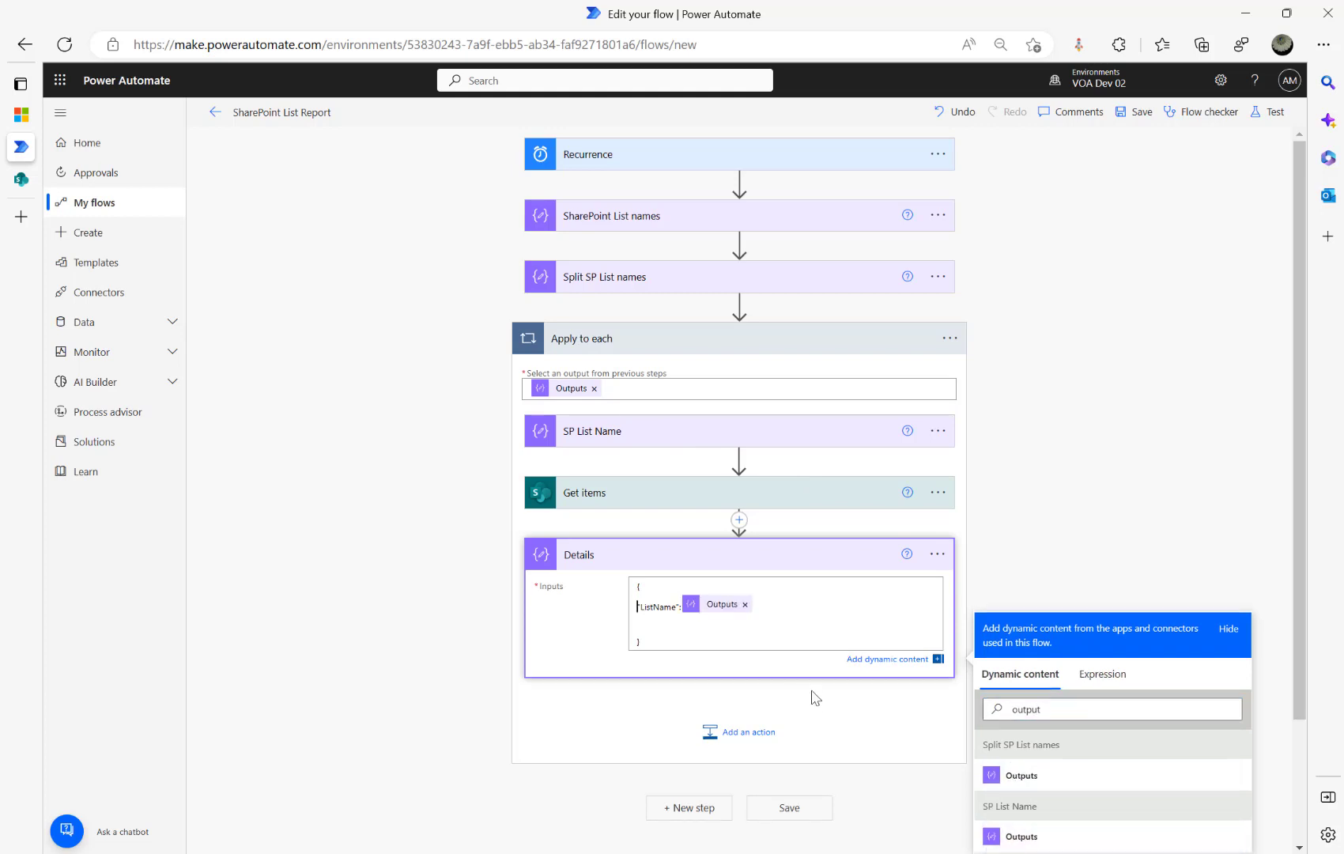
Add a "Title" key on a new line of the Details JSON, and search the dynamic content for Title
{"action": "type", "text": ","}
{"action": "key", "text": "Return"}
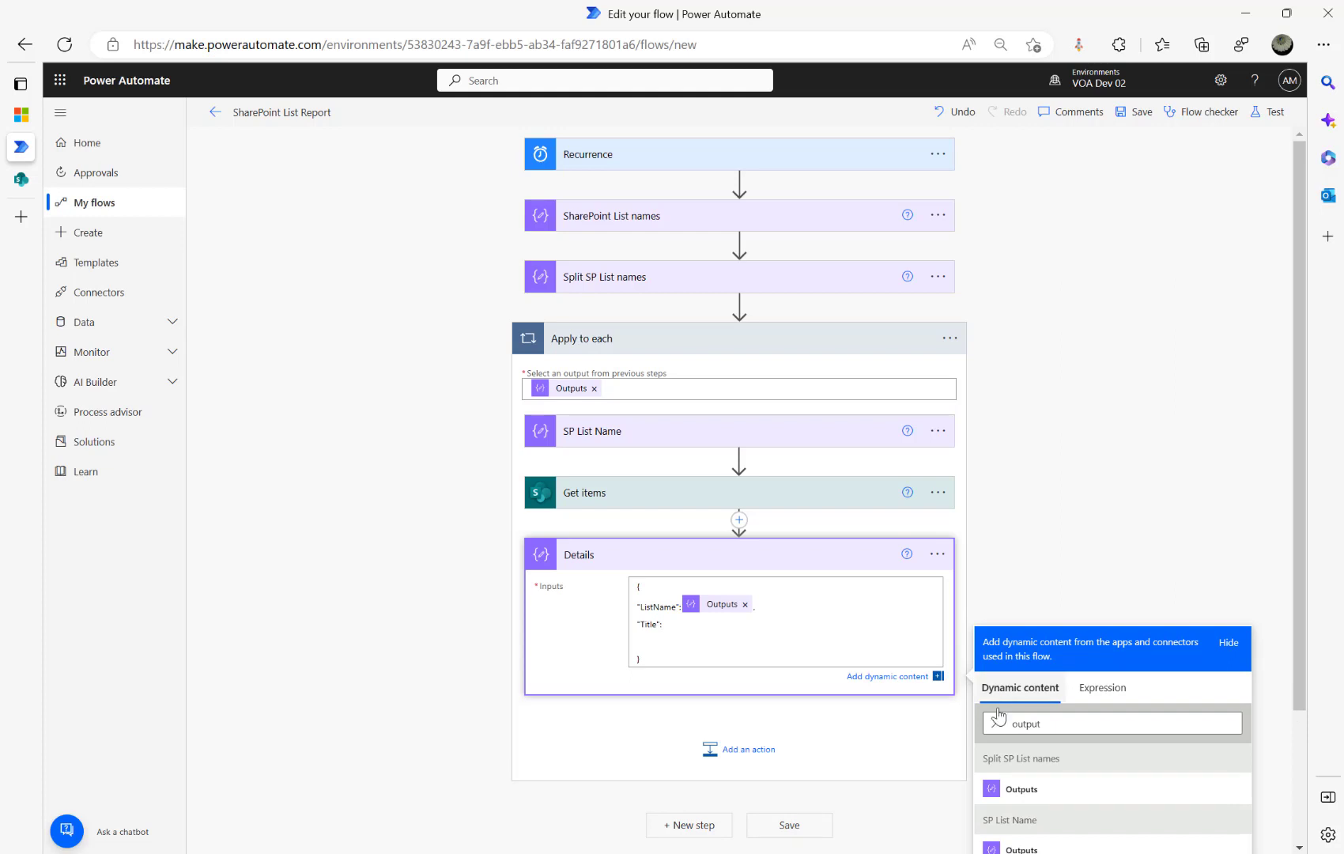
{"action": "left_click_drag", "start_coordinate": [1071, 728], "coordinate": [894, 720]}
{"action": "type", "text": "Title"}
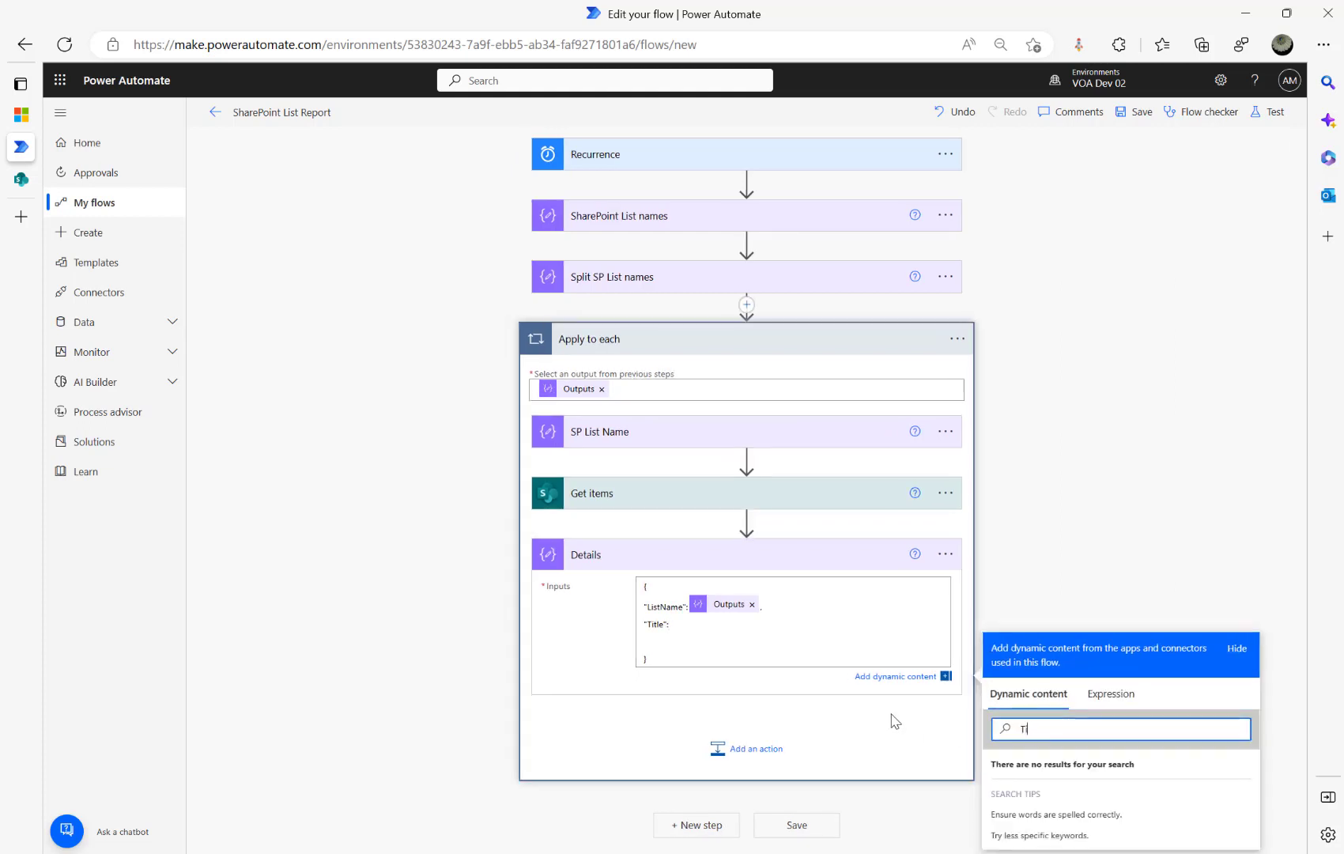
{"action": "key", "text": "BackSpace"}
{"action": "key", "text": "BackSpace"}
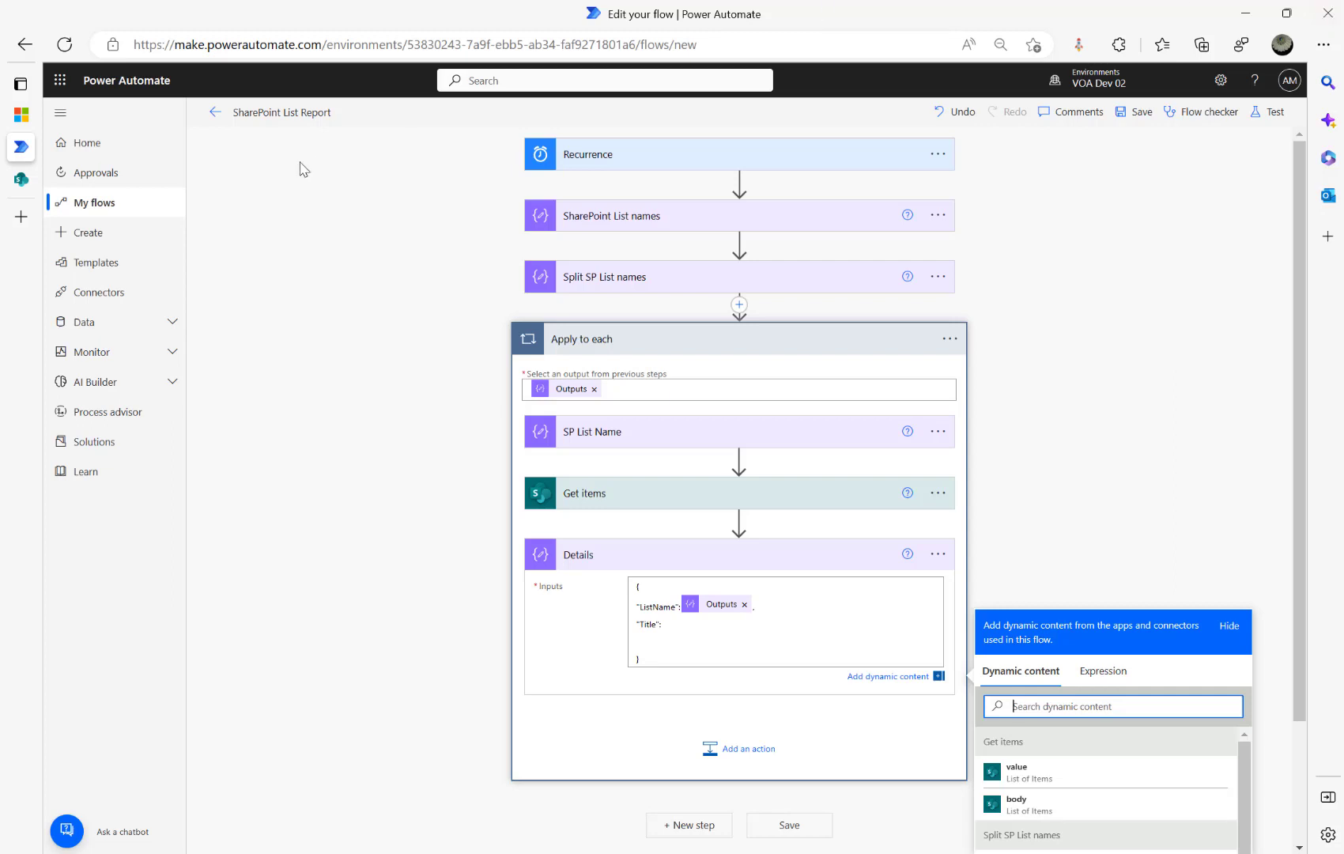
{"action": "scroll", "coordinate": [766, 585], "scroll_direction": "down", "scroll_amount": 2}
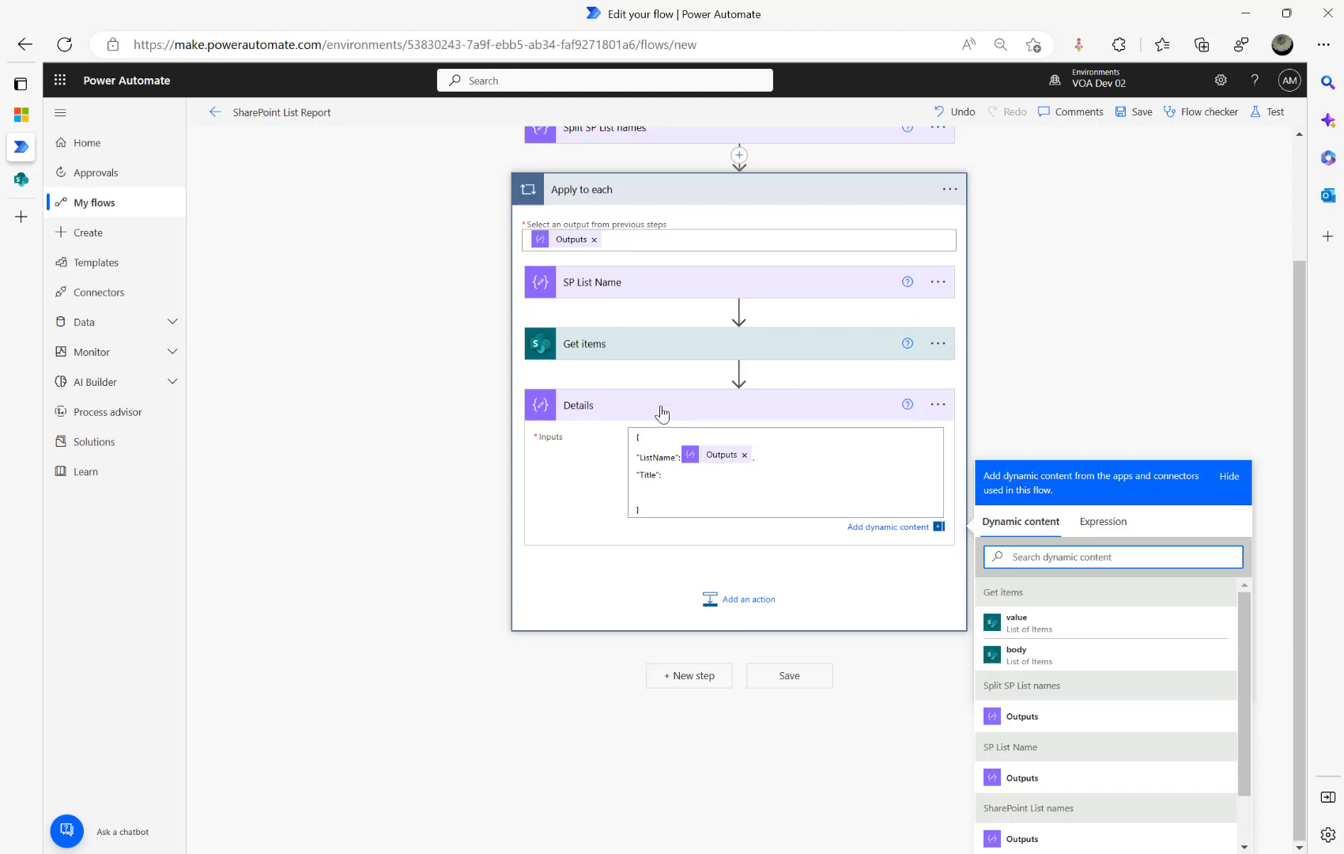
{"action": "left_click", "coordinate": [738, 603]}
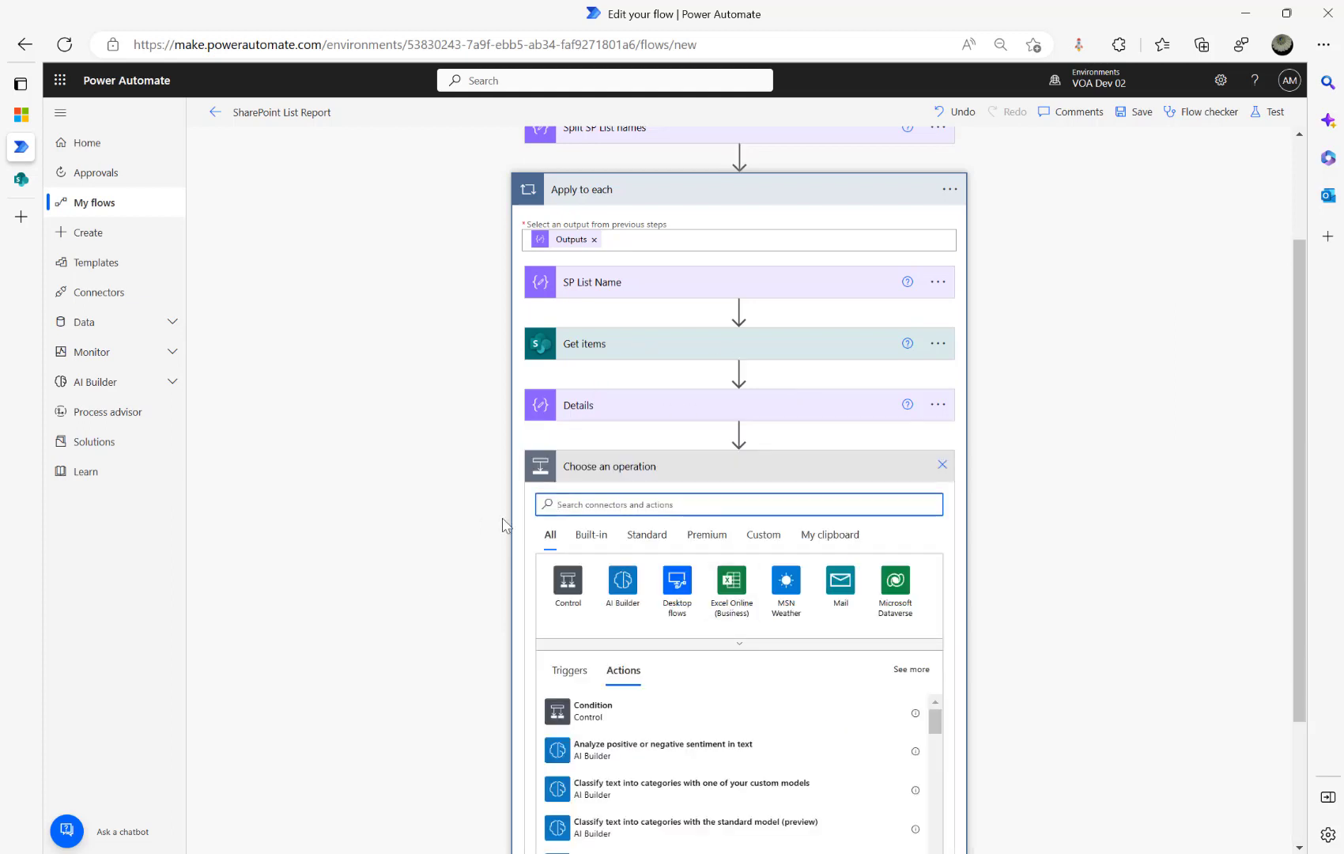
{"action": "type", "text": "compose"}
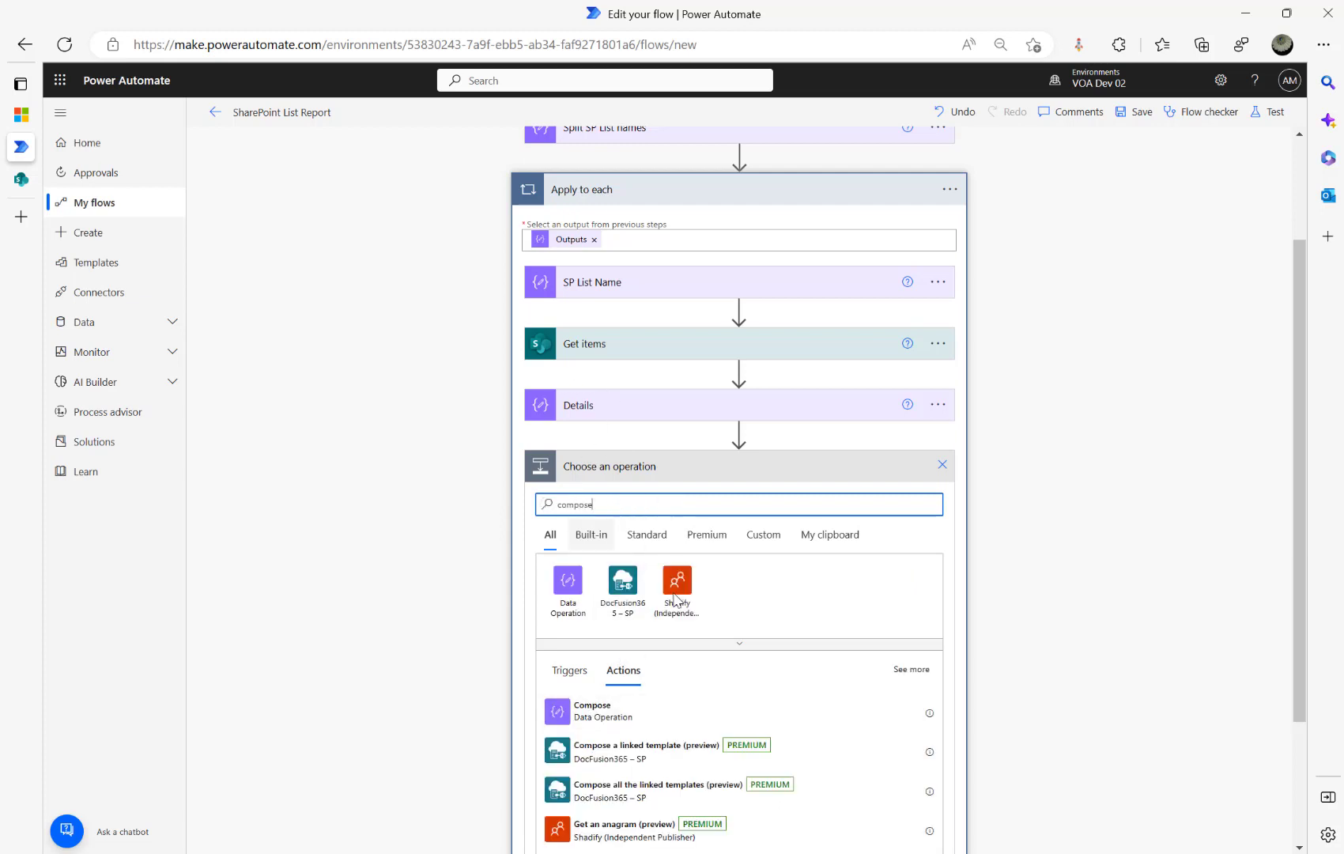
{"action": "left_click", "coordinate": [595, 711]}
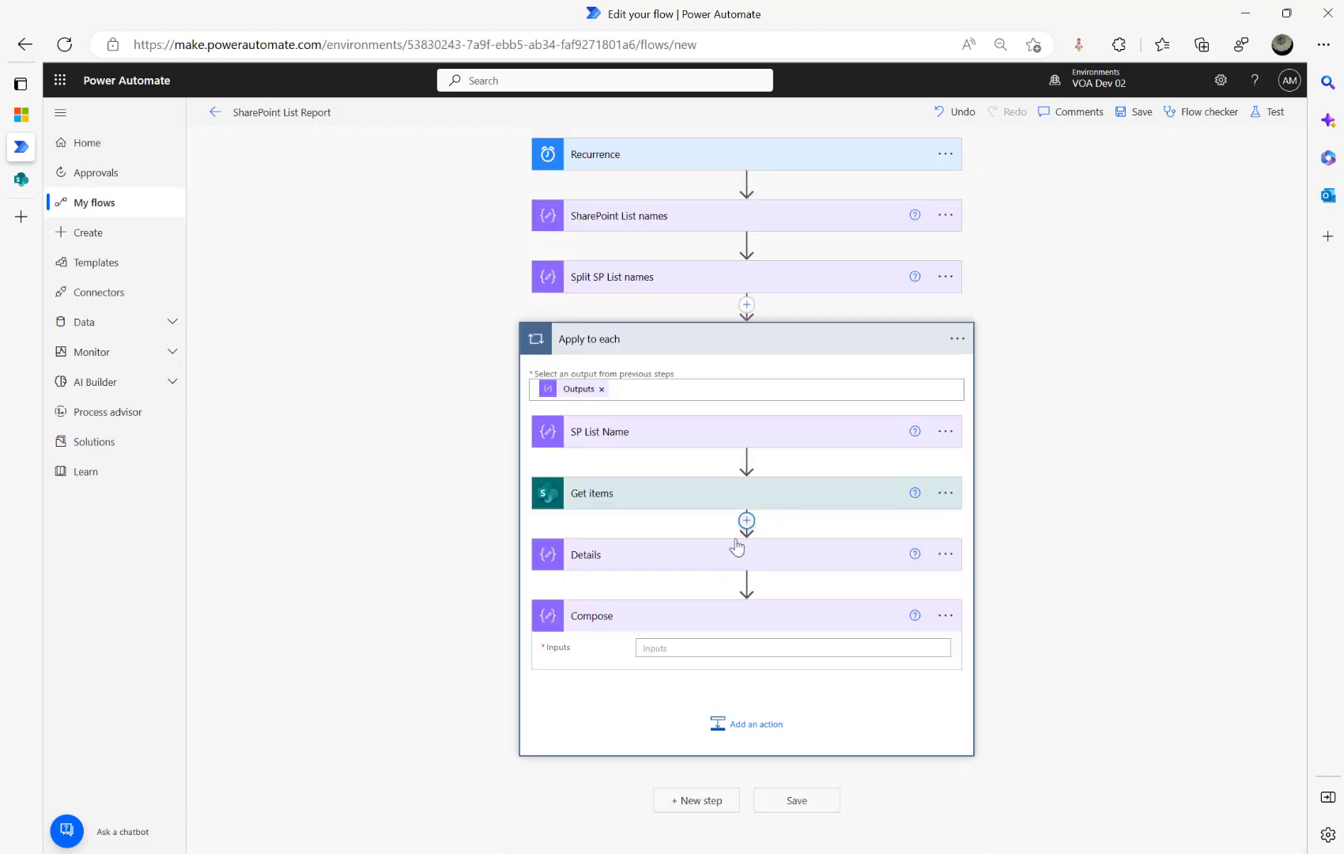
{"action": "left_click", "coordinate": [700, 649]}
{"action": "scroll", "coordinate": [1075, 704], "scroll_direction": "down", "scroll_amount": 3}
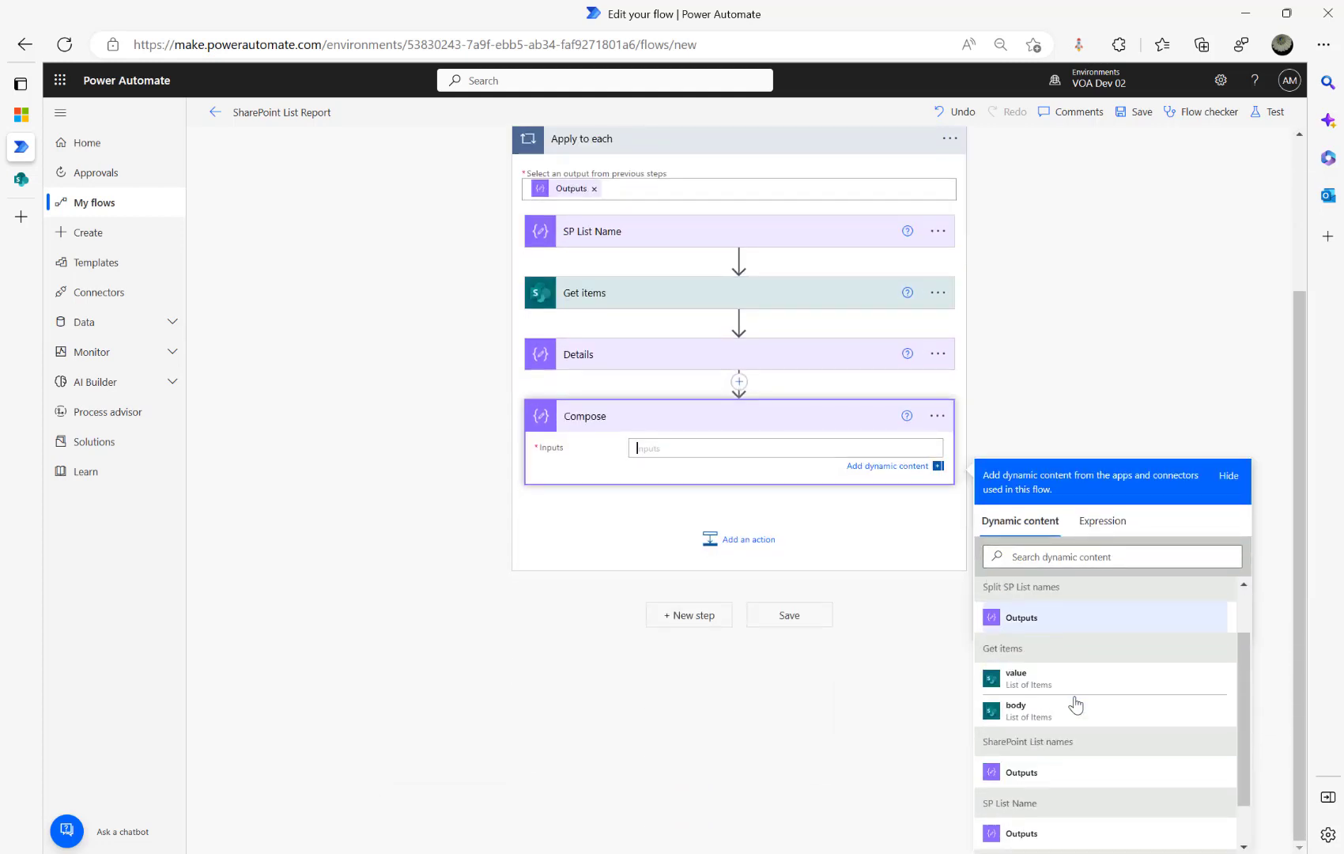
{"action": "scroll", "coordinate": [1079, 702], "scroll_direction": "up", "scroll_amount": 3}
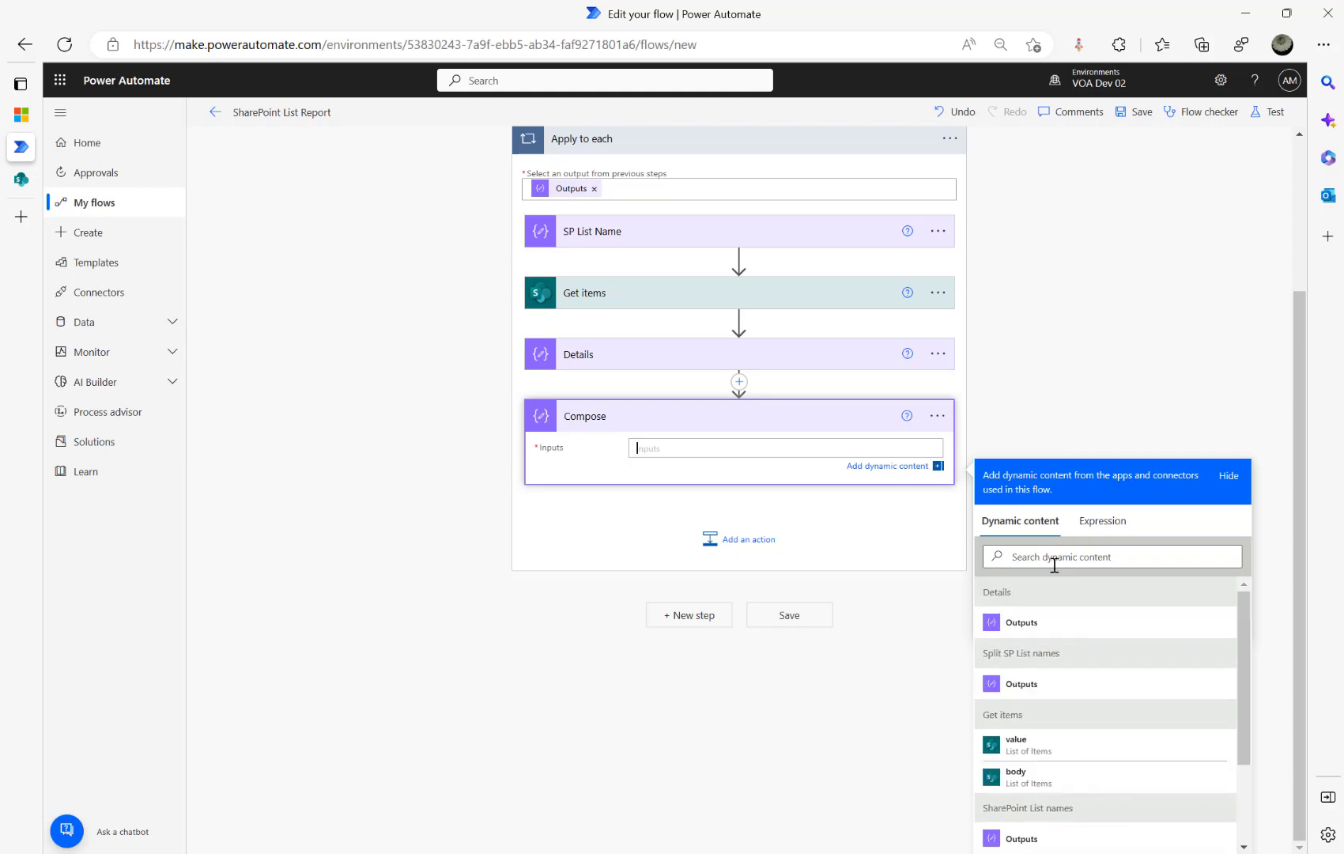
{"action": "left_click", "coordinate": [1011, 557]}
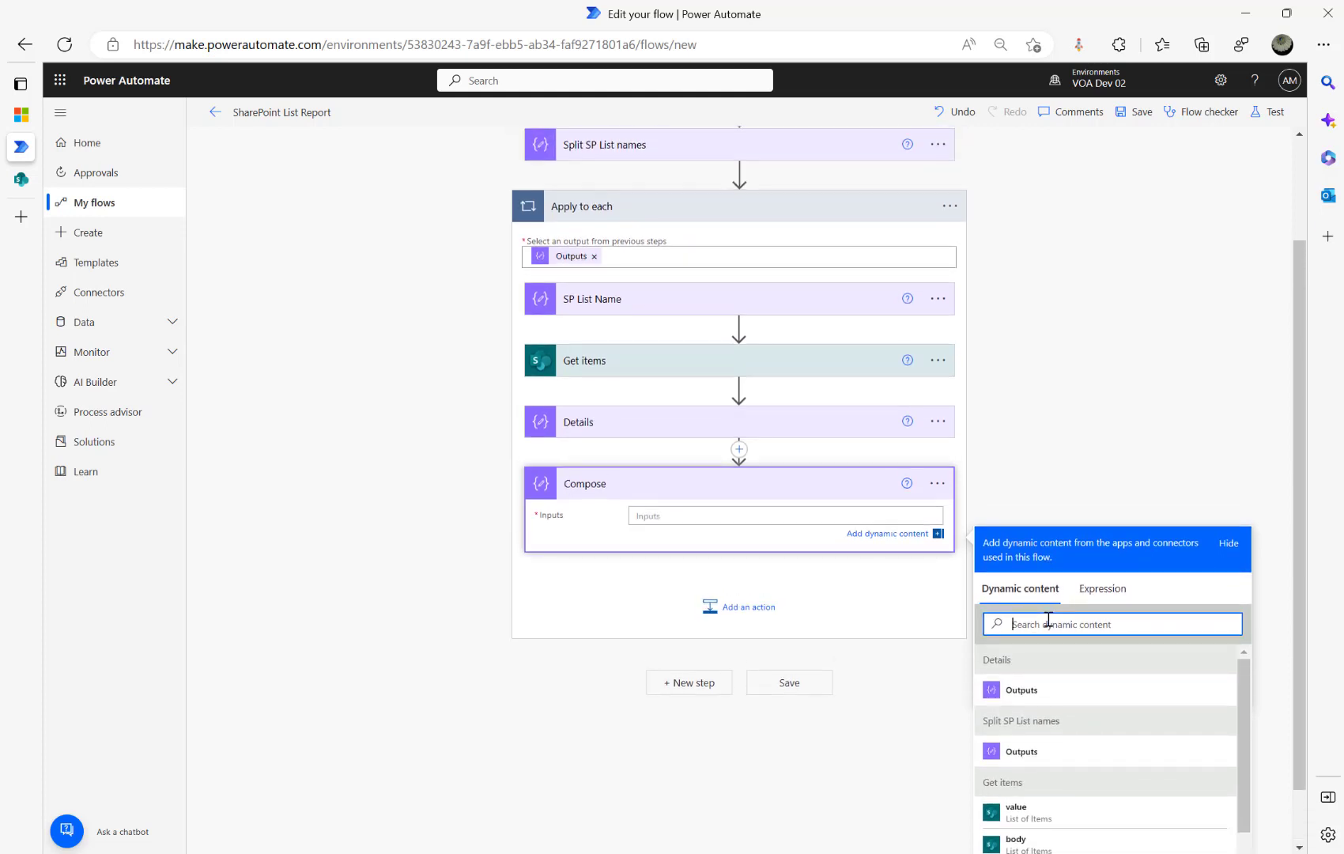
{"action": "type", "text": "tit"}
{"action": "key", "text": "BackSpace"}
{"action": "key", "text": "BackSpace"}
{"action": "key", "text": "BackSpace"}
{"action": "left_click", "coordinate": [923, 487]}
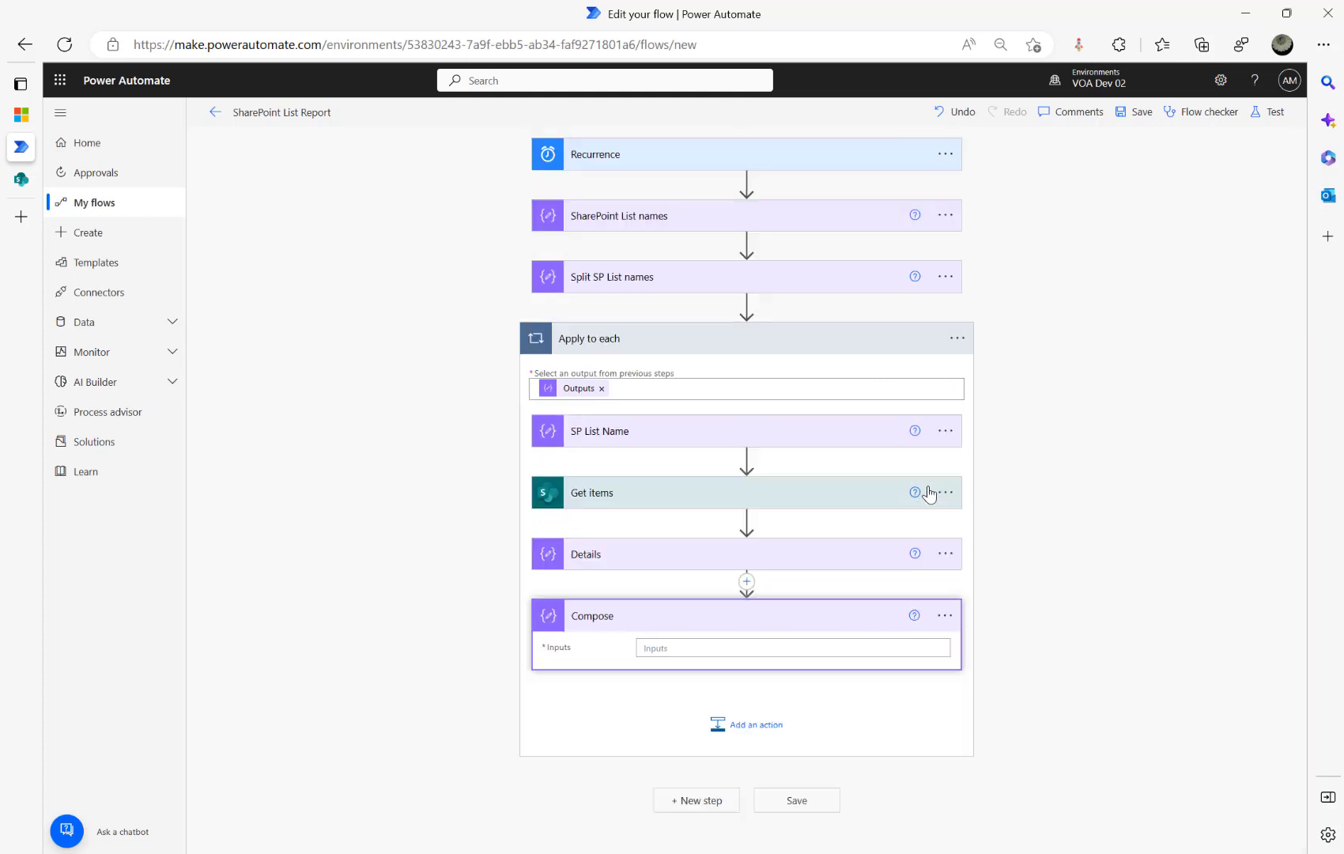
{"action": "left_click", "coordinate": [944, 614]}
{"action": "left_click", "coordinate": [1004, 820]}
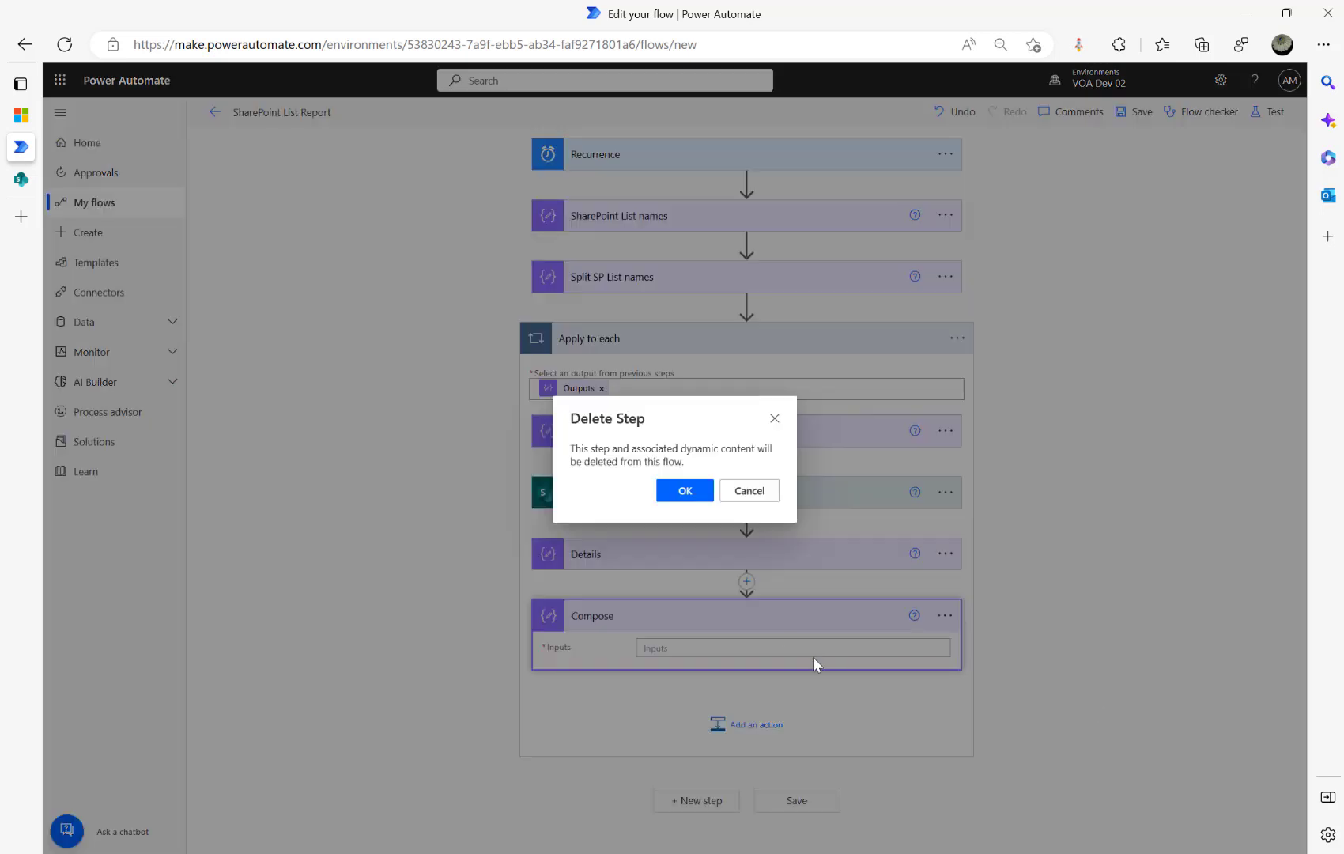
{"action": "left_click", "coordinate": [685, 490]}
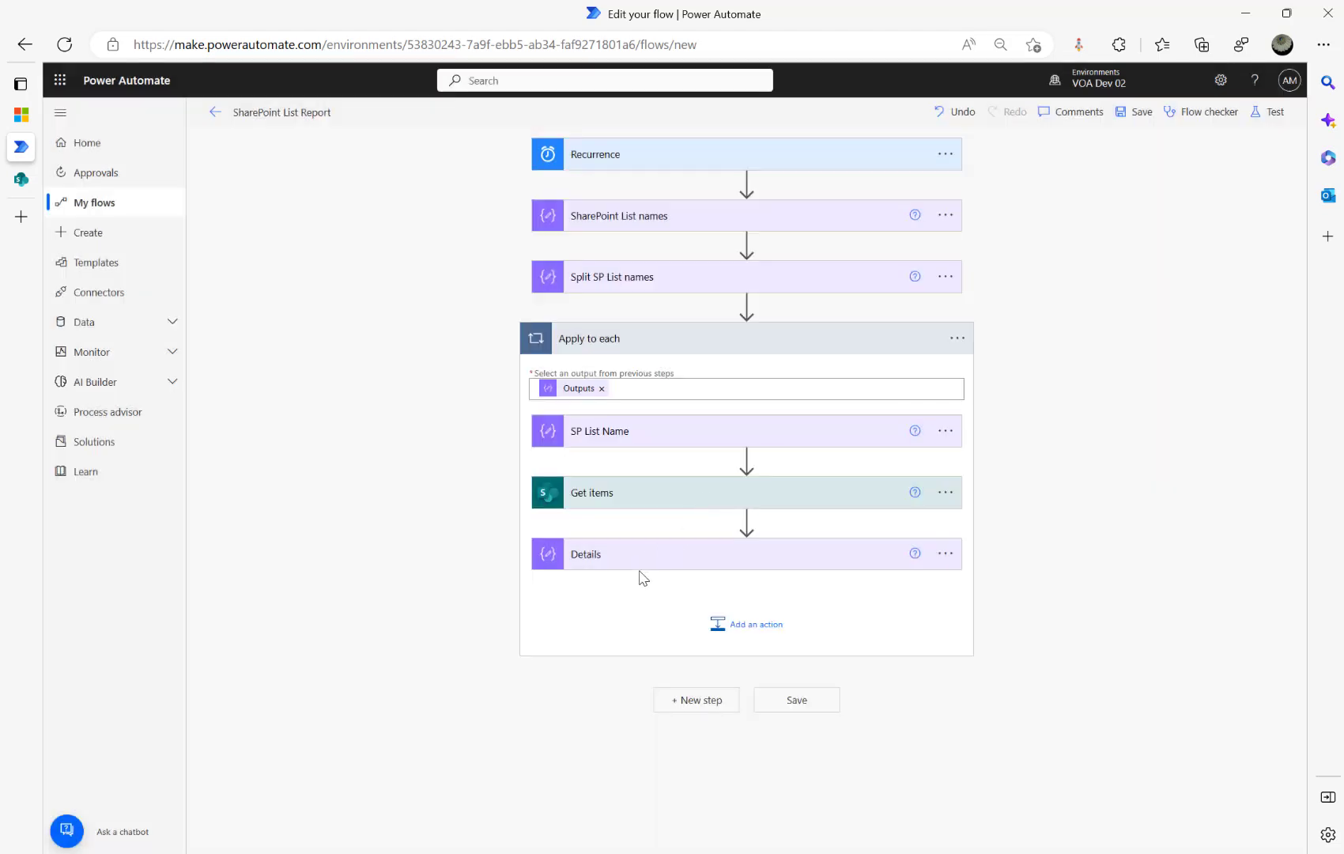
Remove the blank line below the "Title" key in the Details JSON, and expand the Get items action
{"action": "left_click", "coordinate": [642, 566]}
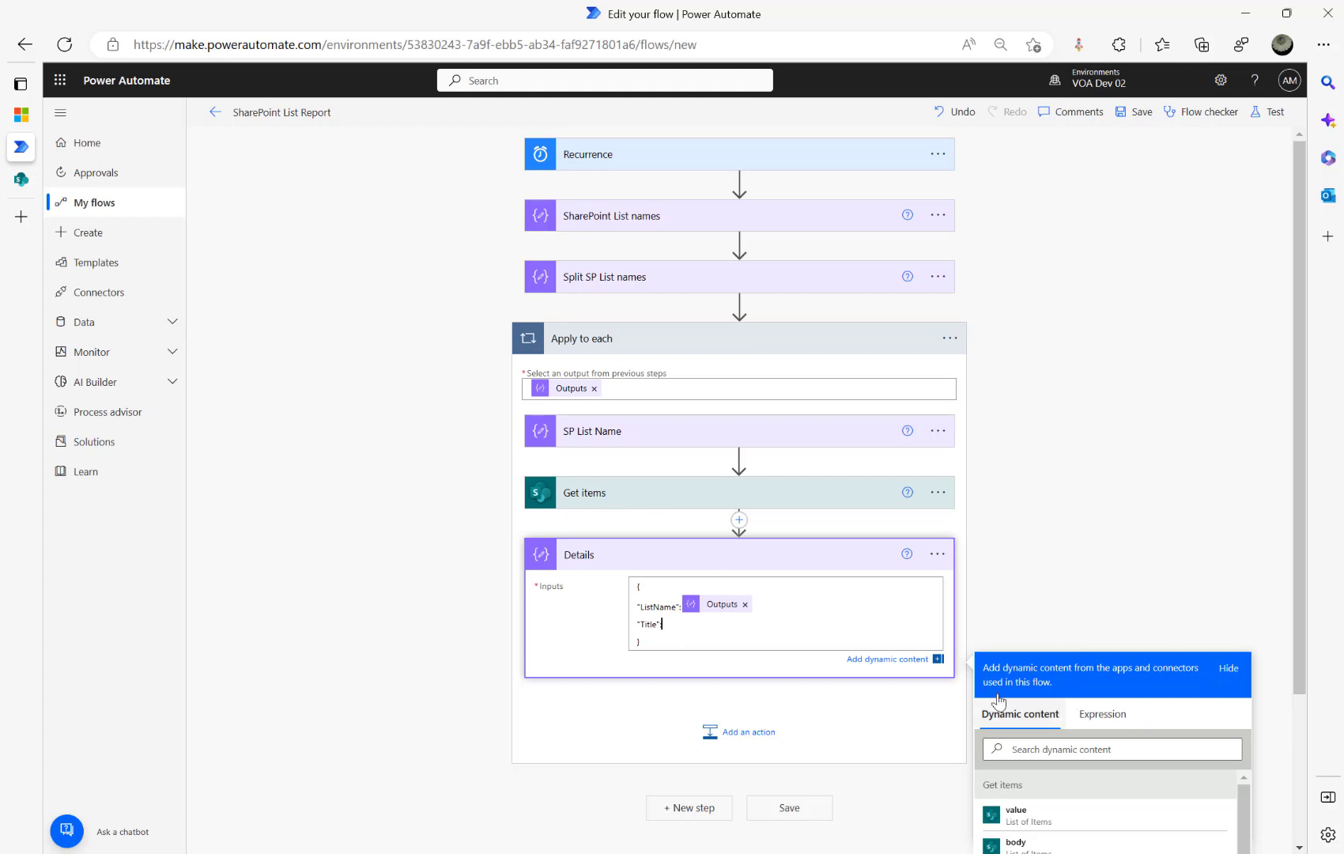
{"action": "left_click", "coordinate": [588, 500]}
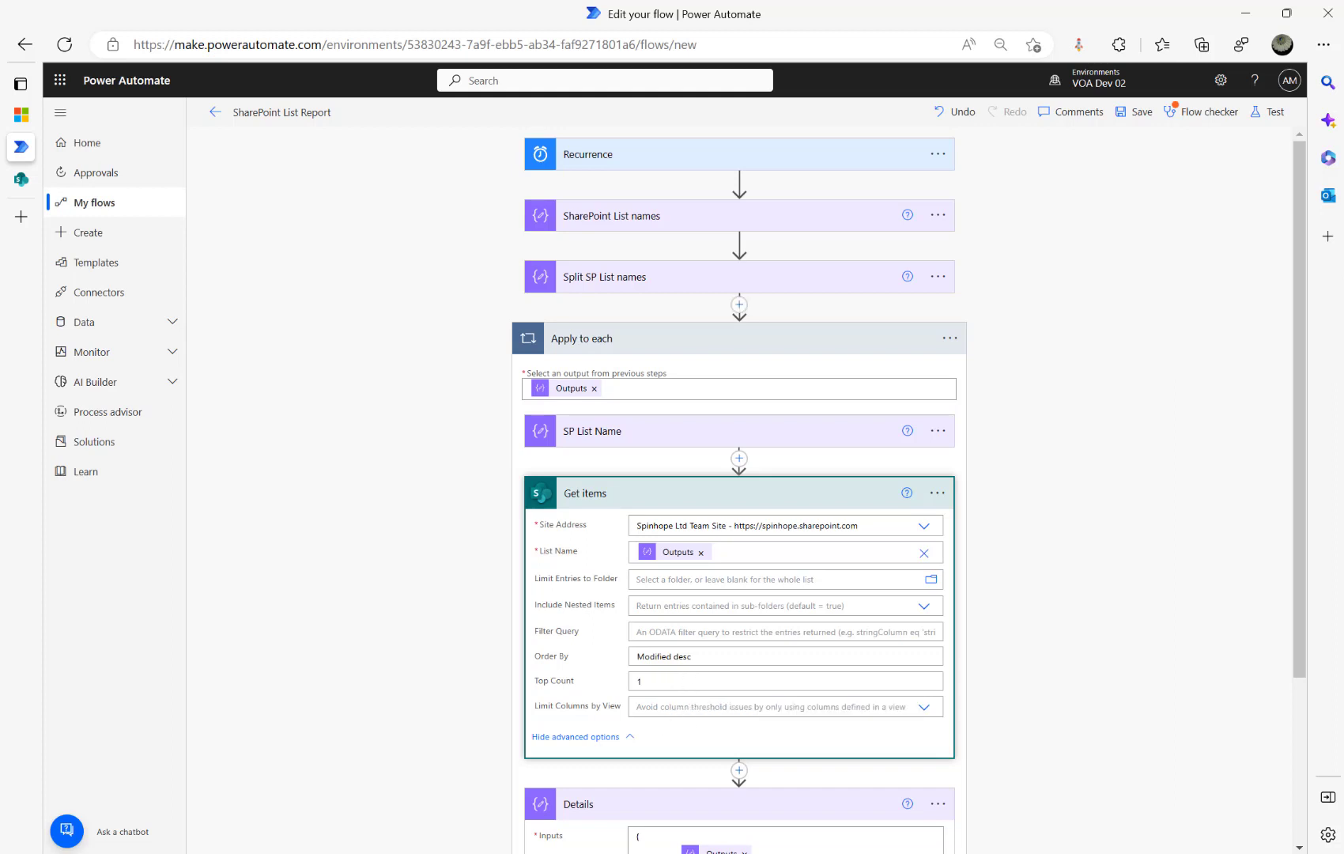
{"action": "scroll", "coordinate": [474, 654], "scroll_direction": "down", "scroll_amount": 3}
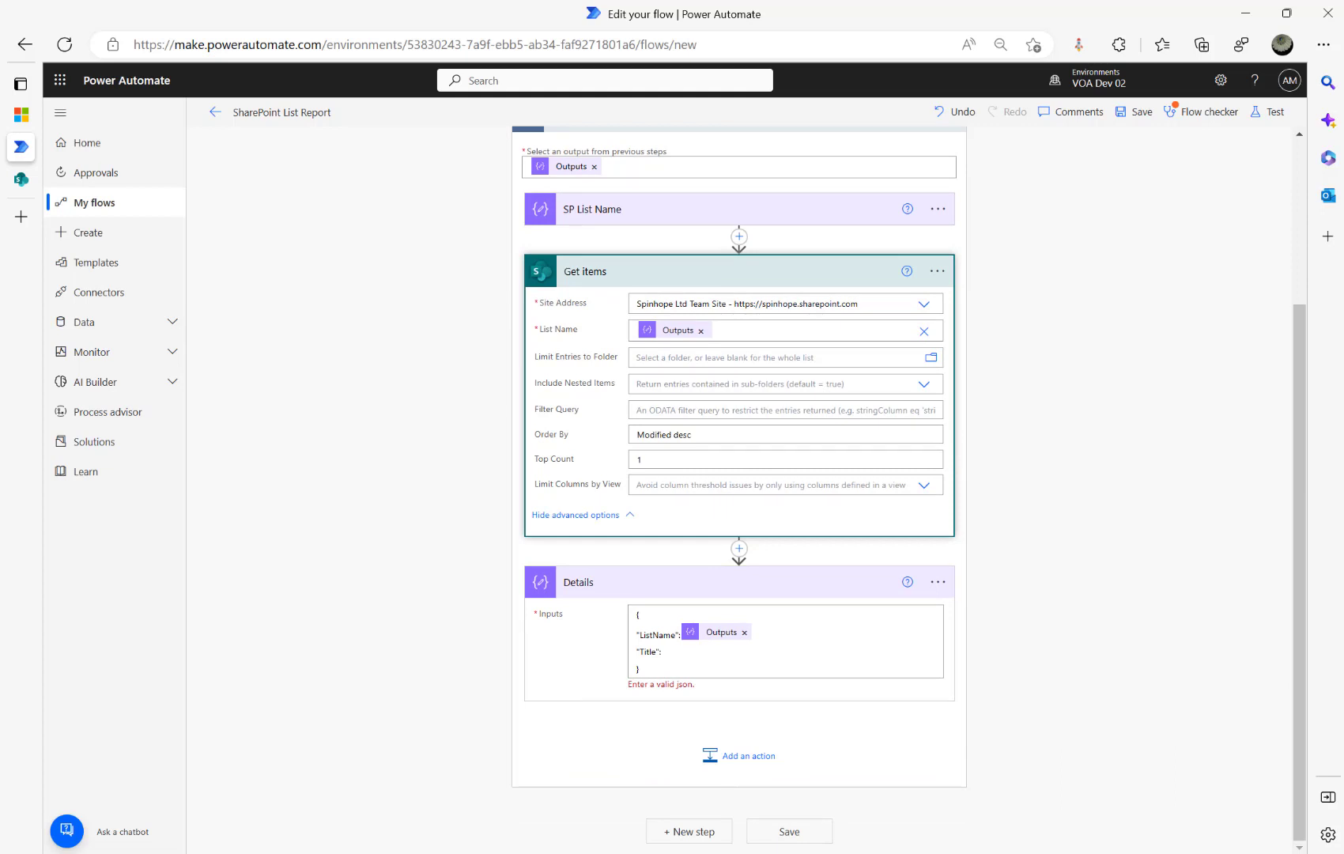
Paste outputs('Get_items')?['body/value'][0]?['Title'] as an expression for the "Title" key, and strip its leading @{
{"action": "left_click", "coordinate": [737, 653]}
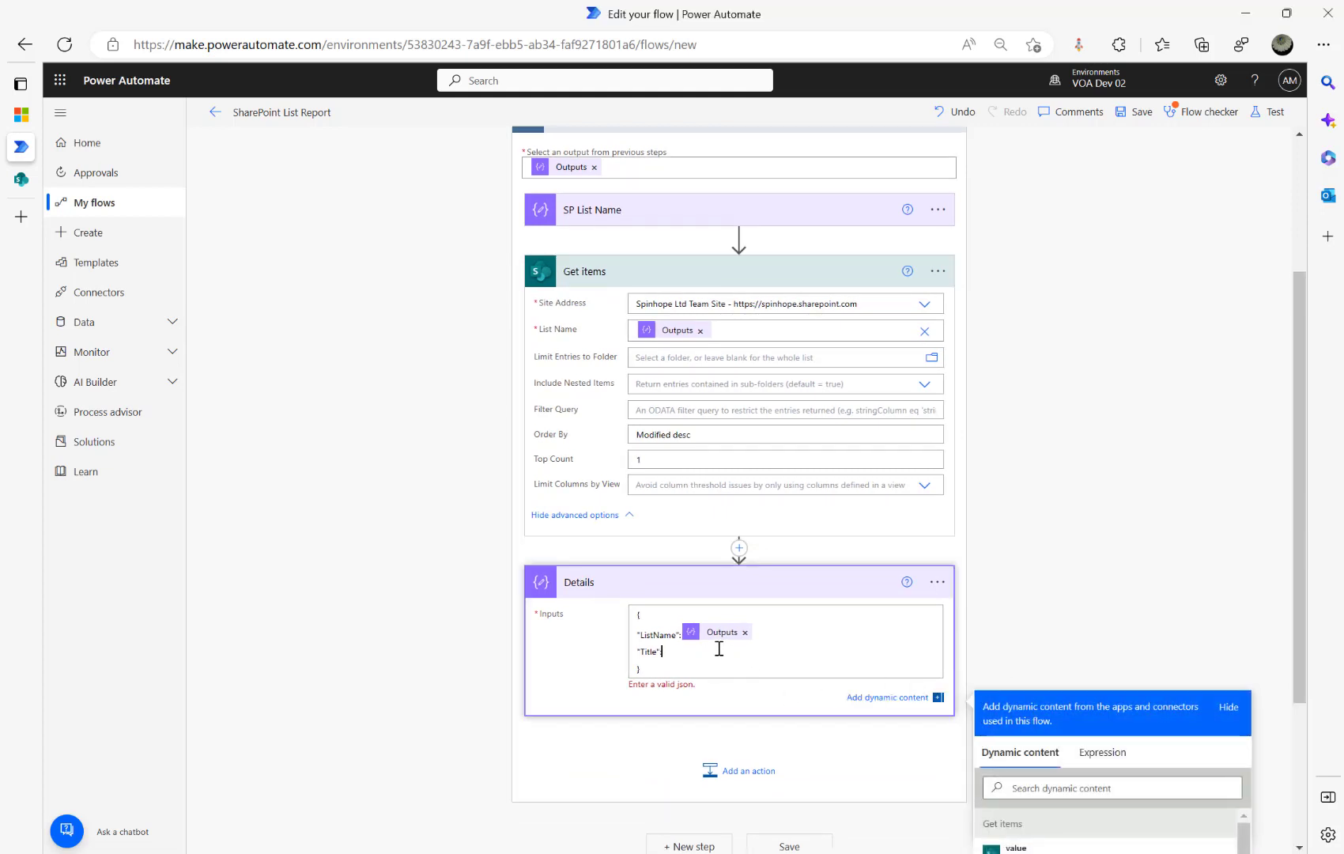
{"action": "left_click", "coordinate": [1102, 752]}
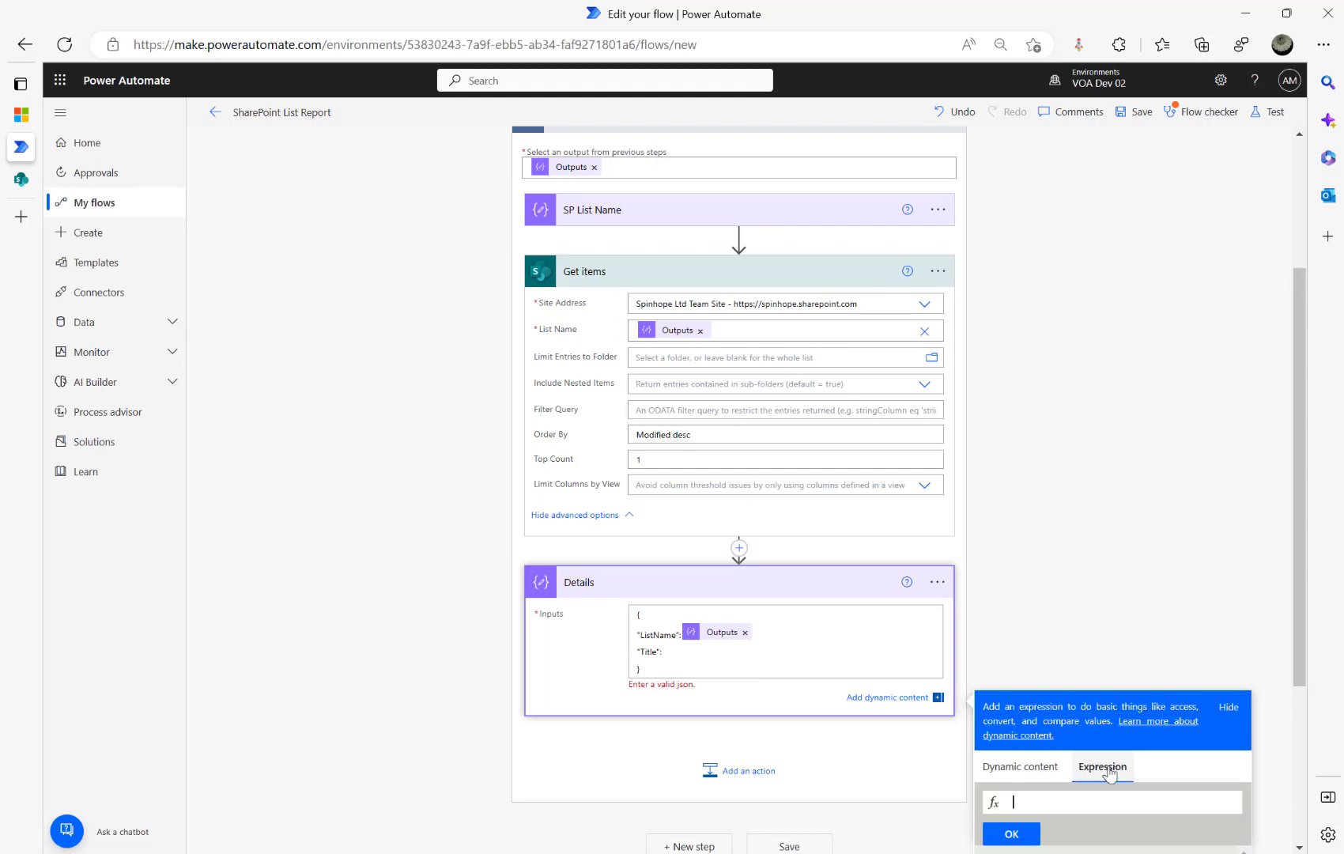
{"action": "key", "text": "ctrl+v"}
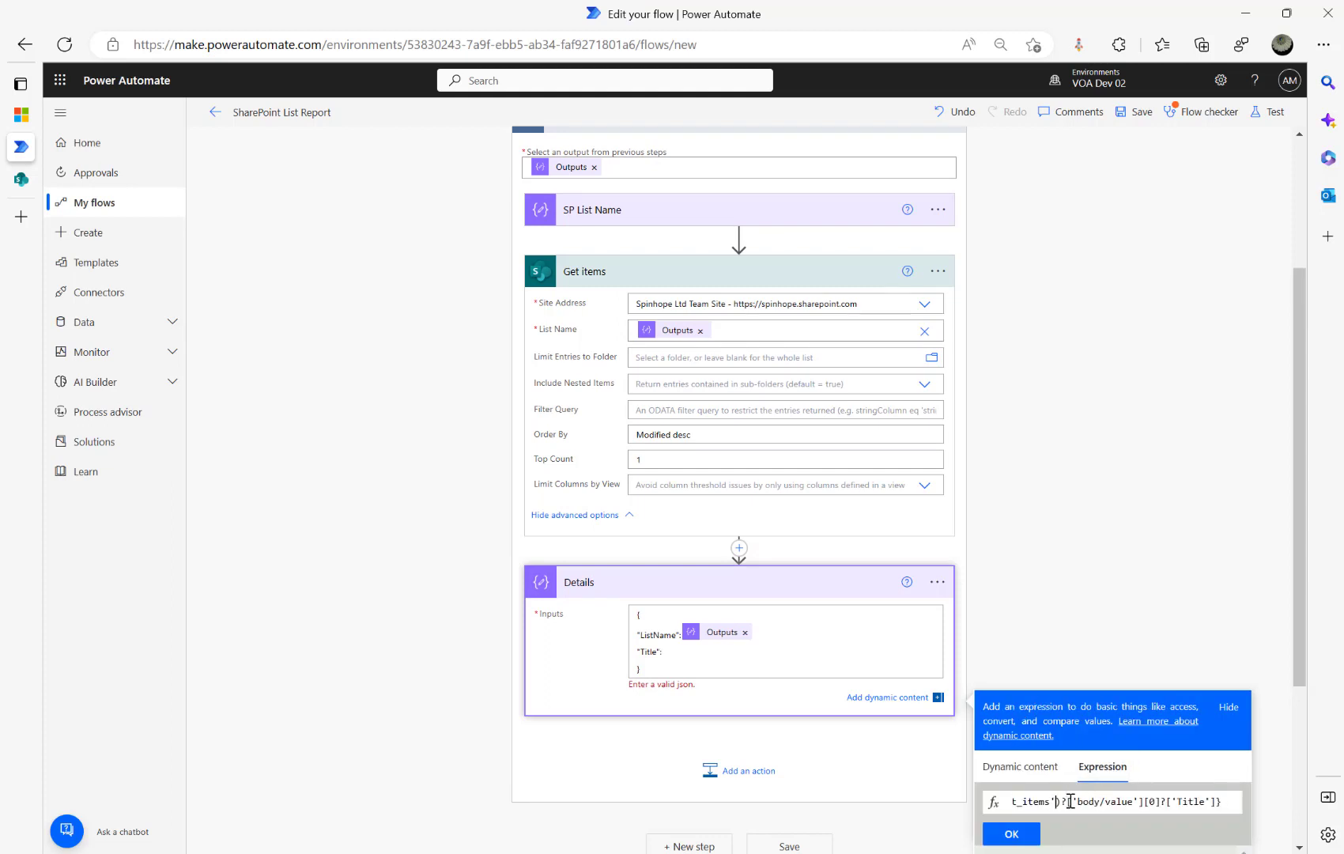
{"action": "key", "text": "Left"}
{"action": "key", "text": "Left"}
{"action": "key", "text": "Left"}
{"action": "key", "text": "Left"}
{"action": "key", "text": "Left"}
{"action": "key", "text": "Left"}
{"action": "key", "text": "Left"}
{"action": "key", "text": "Left"}
{"action": "key", "text": "Left"}
{"action": "key", "text": "Left"}
{"action": "key", "text": "Left"}
{"action": "key", "text": "Left"}
{"action": "key", "text": "Left"}
{"action": "key", "text": "Left"}
{"action": "key", "text": "Left"}
{"action": "key", "text": "Left"}
{"action": "key", "text": "Left"}
{"action": "key", "text": "Left"}
{"action": "key", "text": "Left"}
{"action": "key", "text": "Left"}
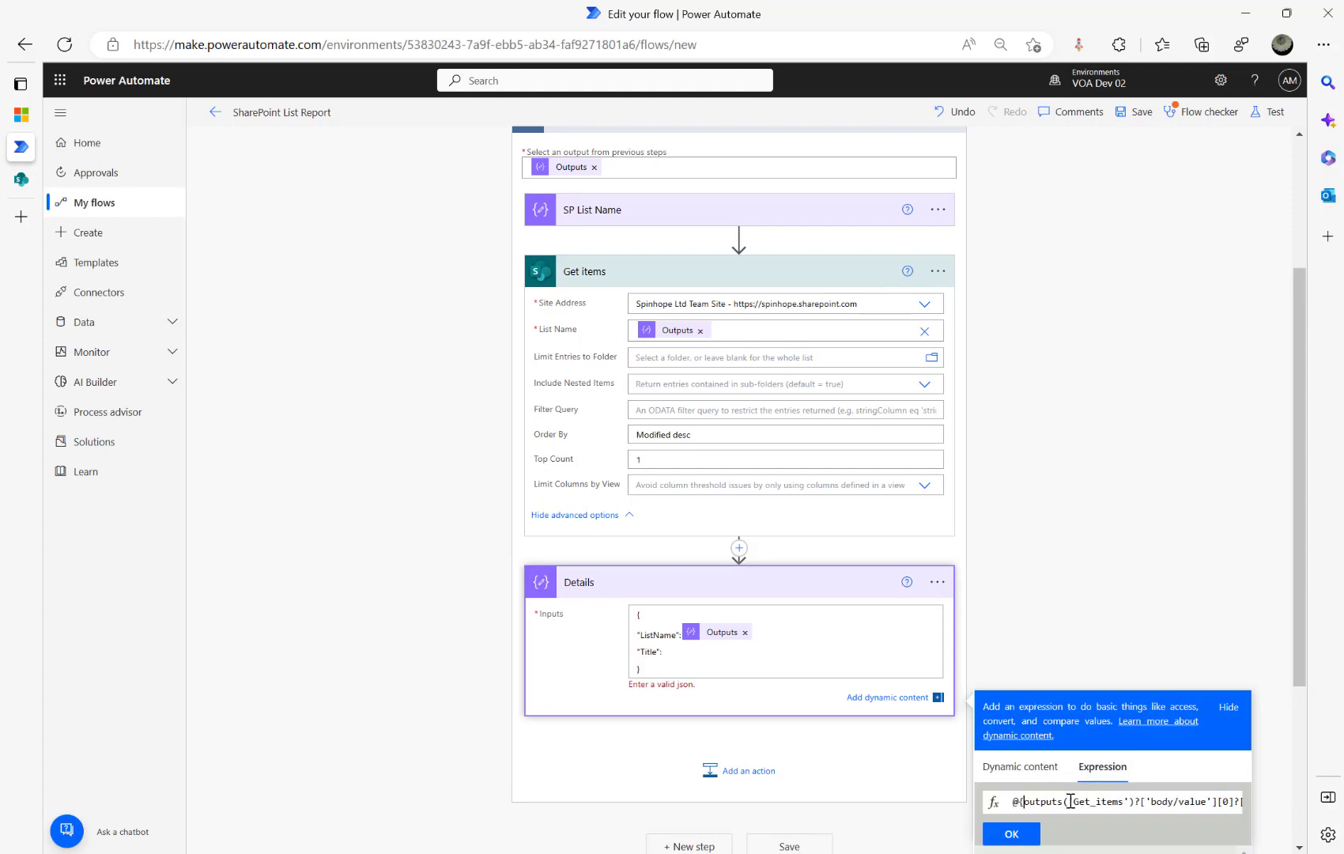
{"action": "key", "text": "BackSpace"}
{"action": "key", "text": "BackSpace"}
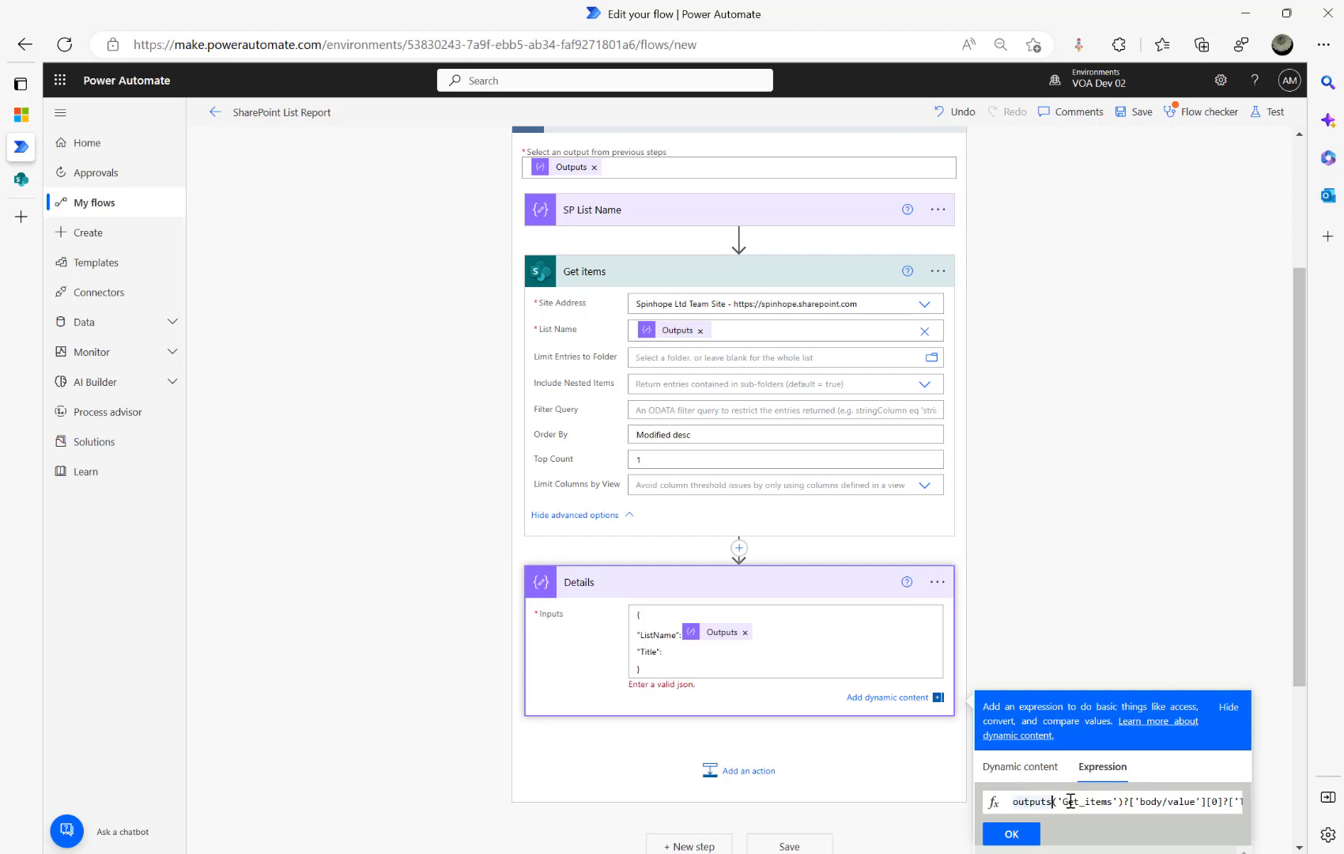
Add the missing ? before [0] so the expression reads outputs('Get_items')?['body/value']?[0]?['Title']
{"action": "left_click", "coordinate": [1083, 801]}
{"action": "left_click", "coordinate": [1206, 801]}
{"action": "type", "text": "?"}
{"action": "key", "text": "Right"}
{"action": "key", "text": "Right"}
{"action": "key", "text": "Right"}
{"action": "key", "text": "Right"}
{"action": "key", "text": "Right"}
{"action": "key", "text": "Right"}
{"action": "type", "text": "Title"}
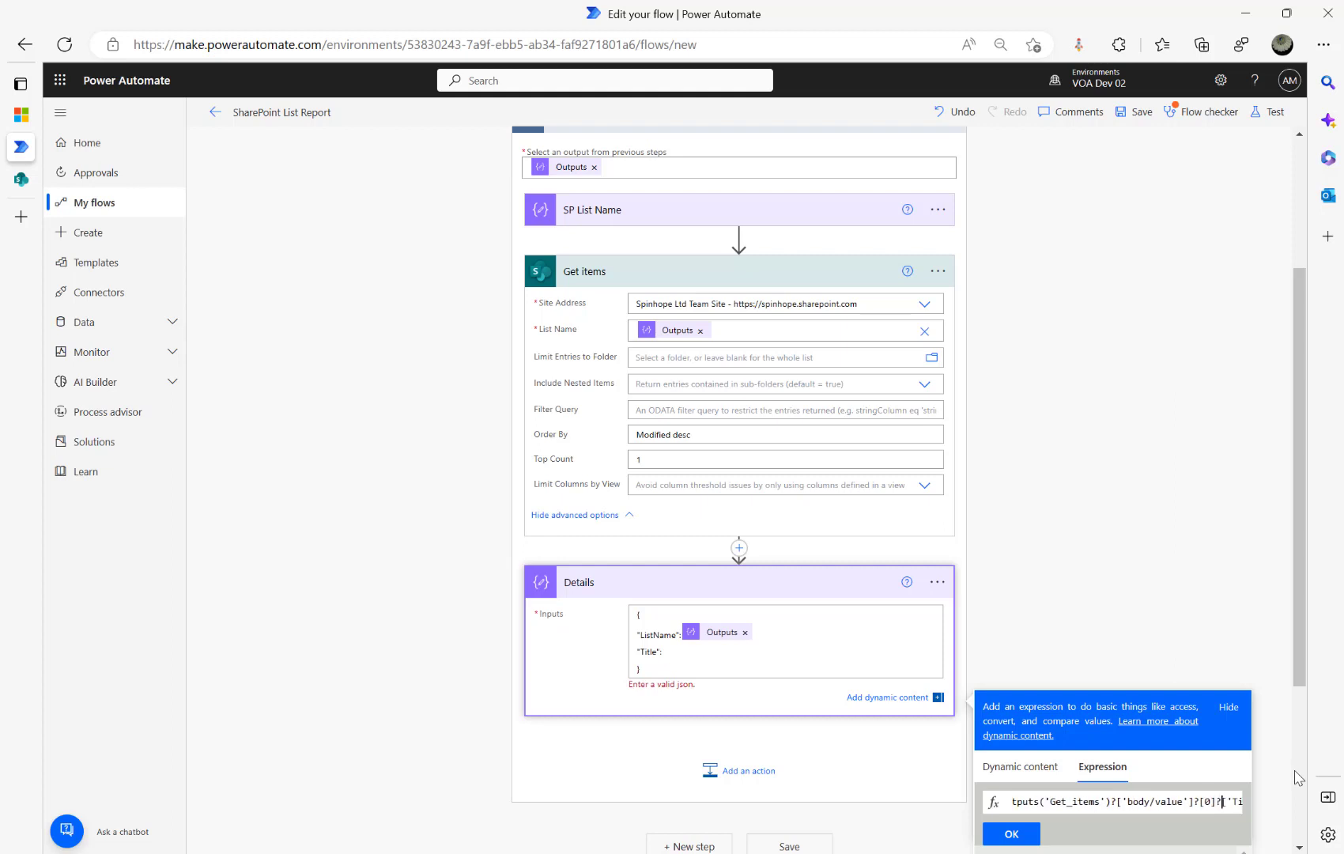
{"action": "key", "text": "Right"}
{"action": "key", "text": "Right"}
{"action": "key", "text": "Right"}
{"action": "key", "text": "Right"}
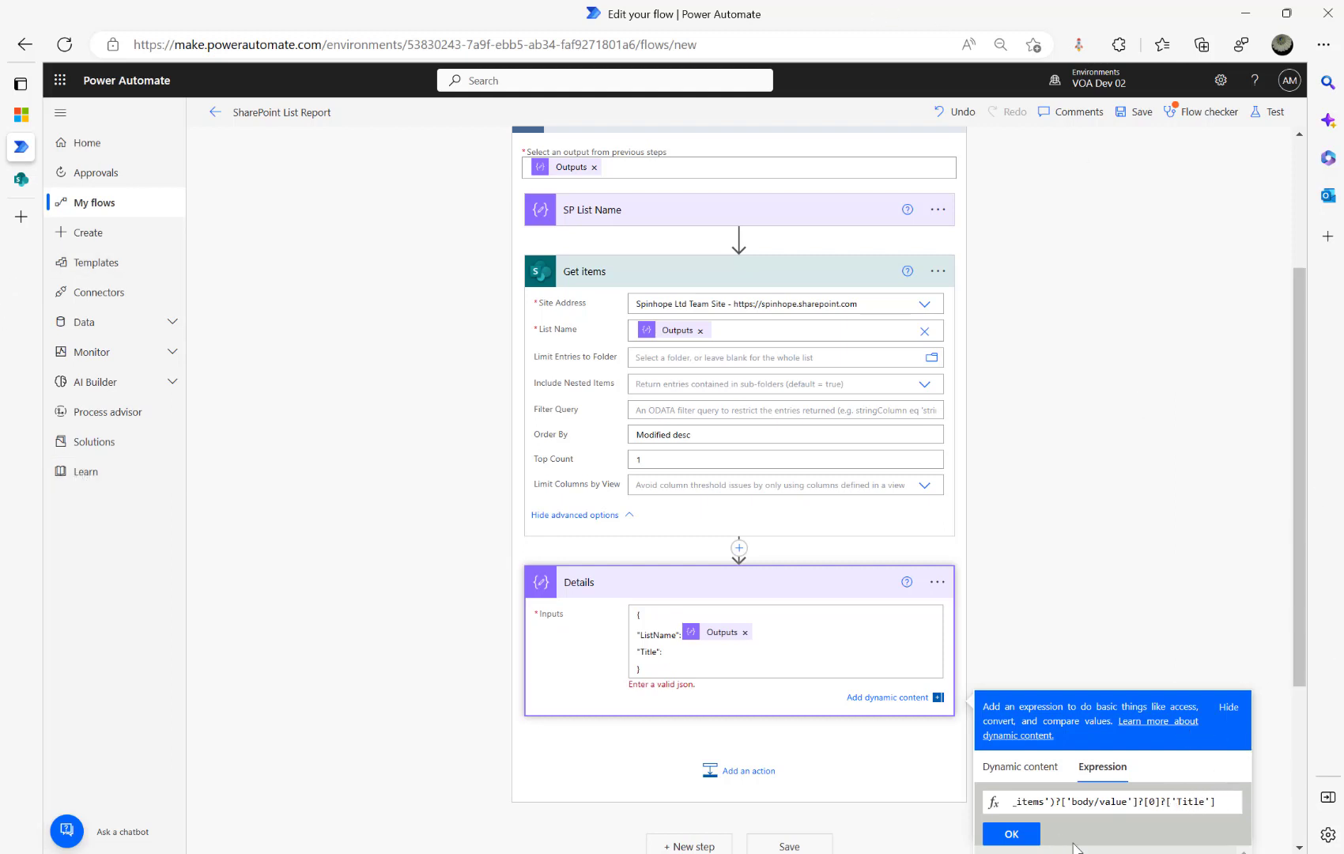
Insert the finished expression as the value of the "Title" key in the Details JSON
{"action": "left_click", "coordinate": [1016, 837]}
{"action": "left_click", "coordinate": [831, 142]}
{"action": "left_click", "coordinate": [1013, 833]}
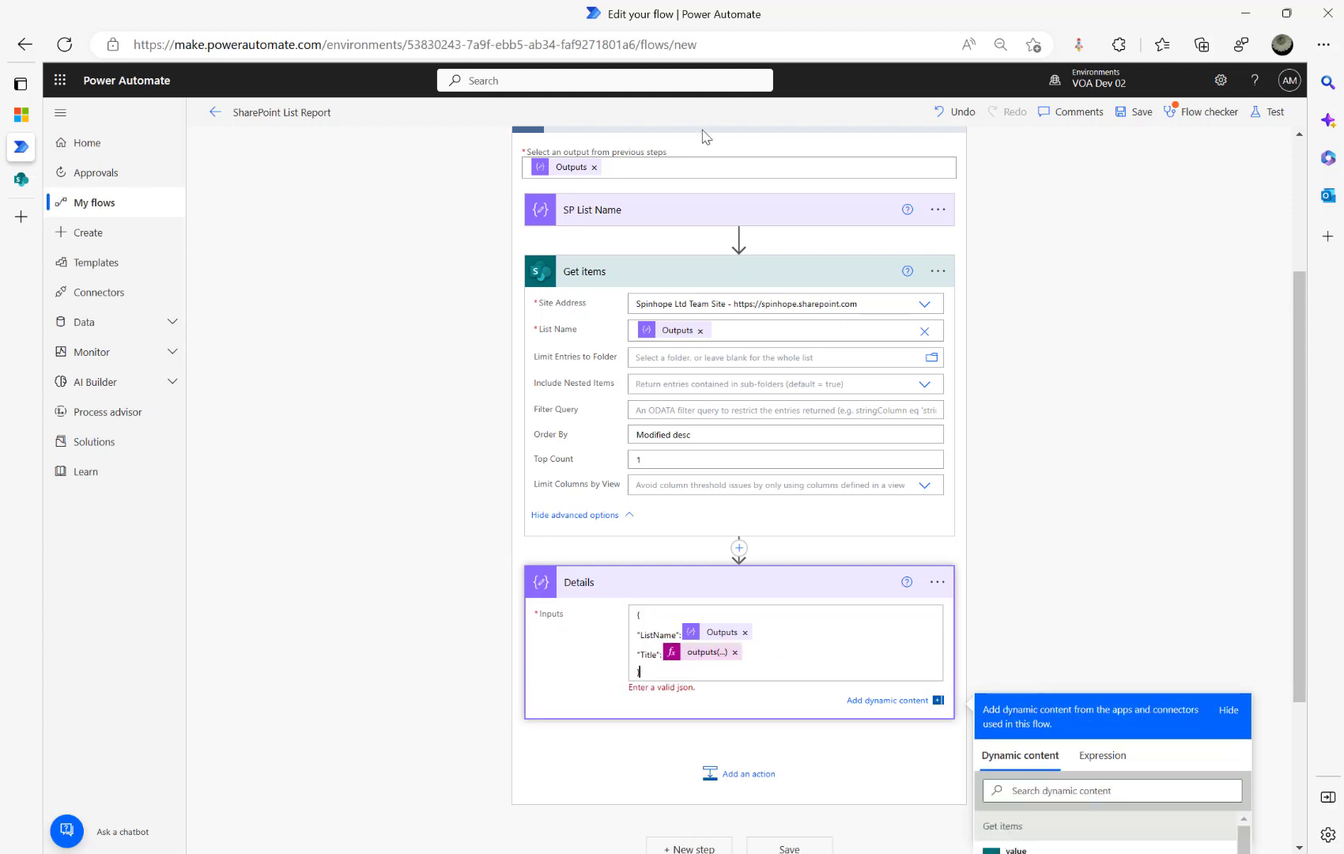
Switch to the Demo2 list in SharePoint and open the Title column from its list settings
{"action": "left_click", "coordinate": [22, 181]}
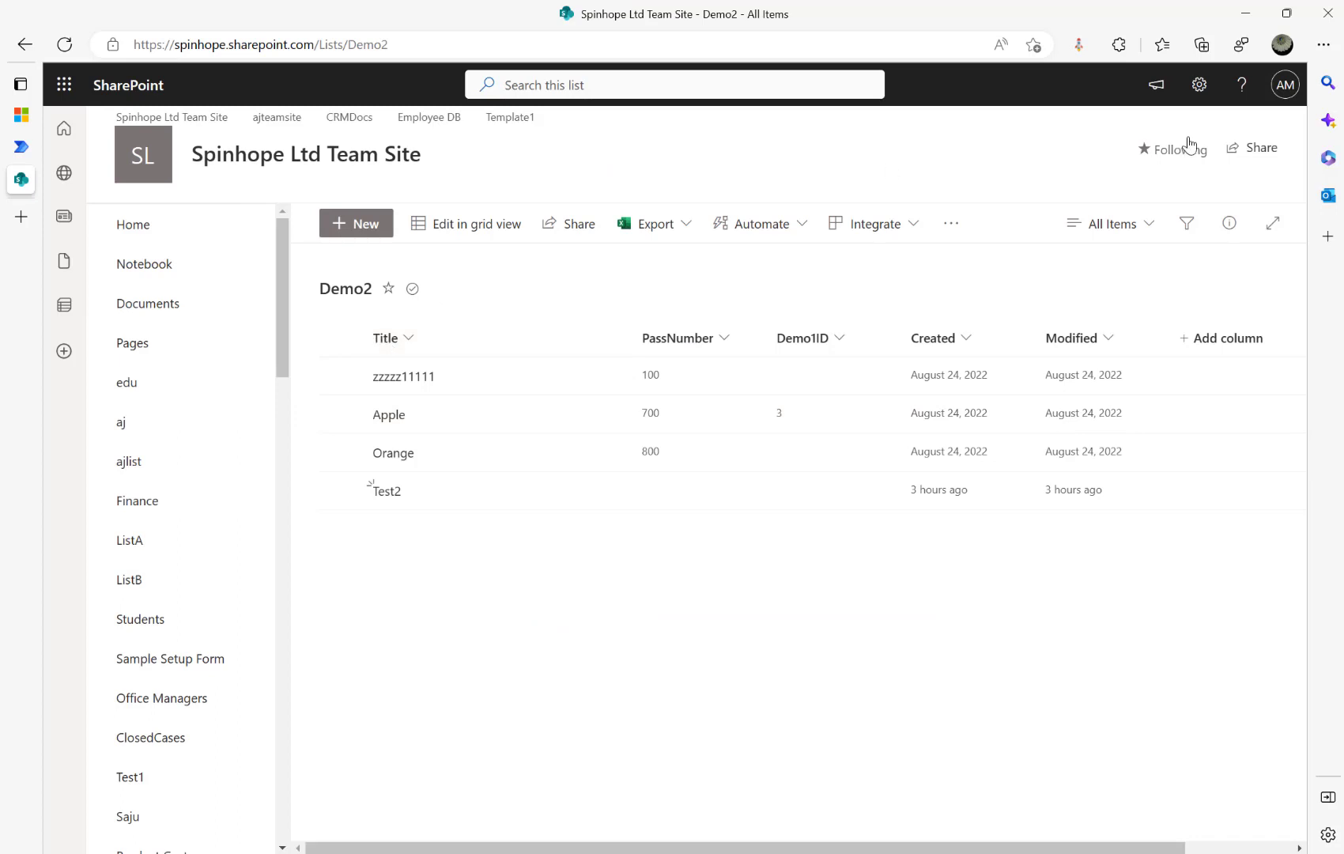
{"action": "left_click", "coordinate": [1198, 87]}
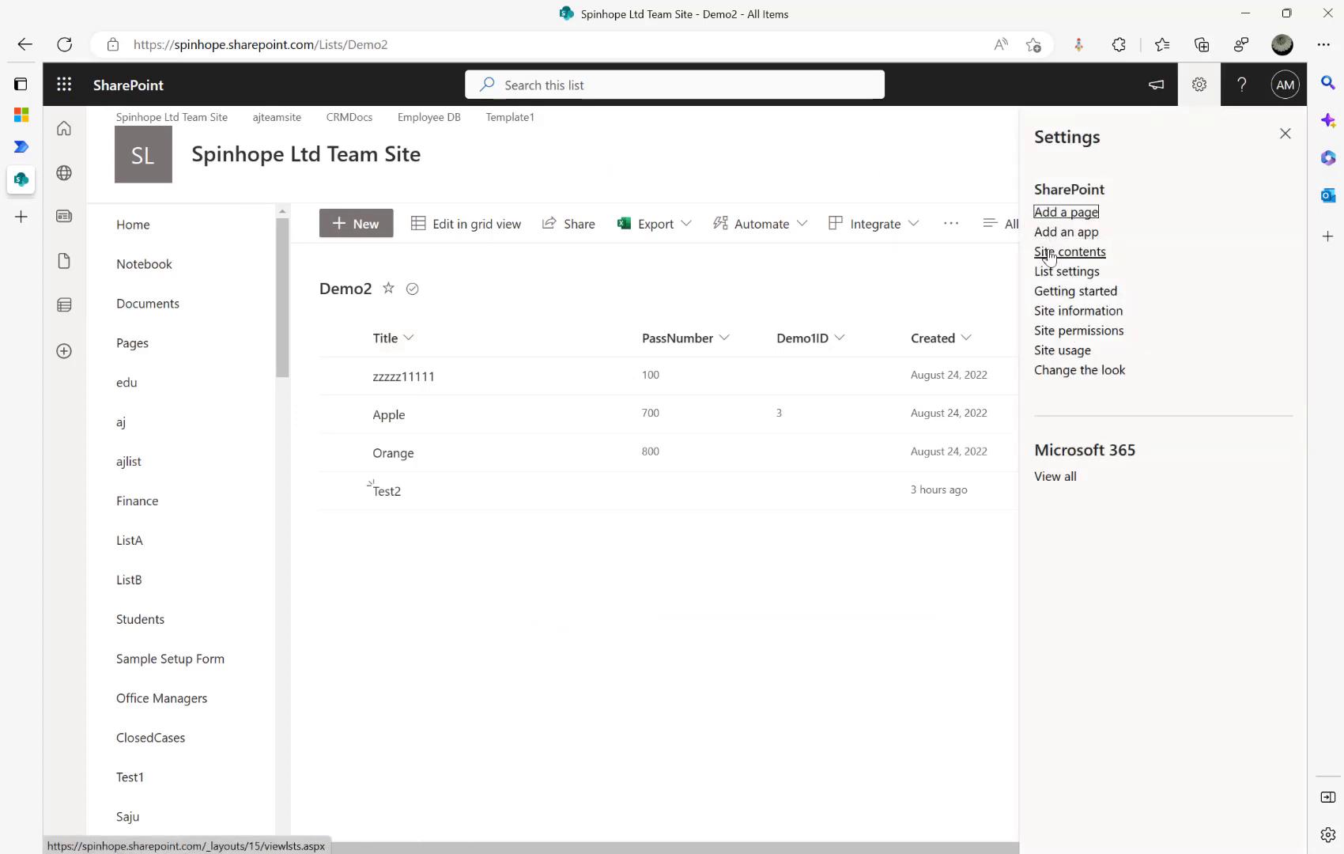
{"action": "left_click", "coordinate": [1051, 272]}
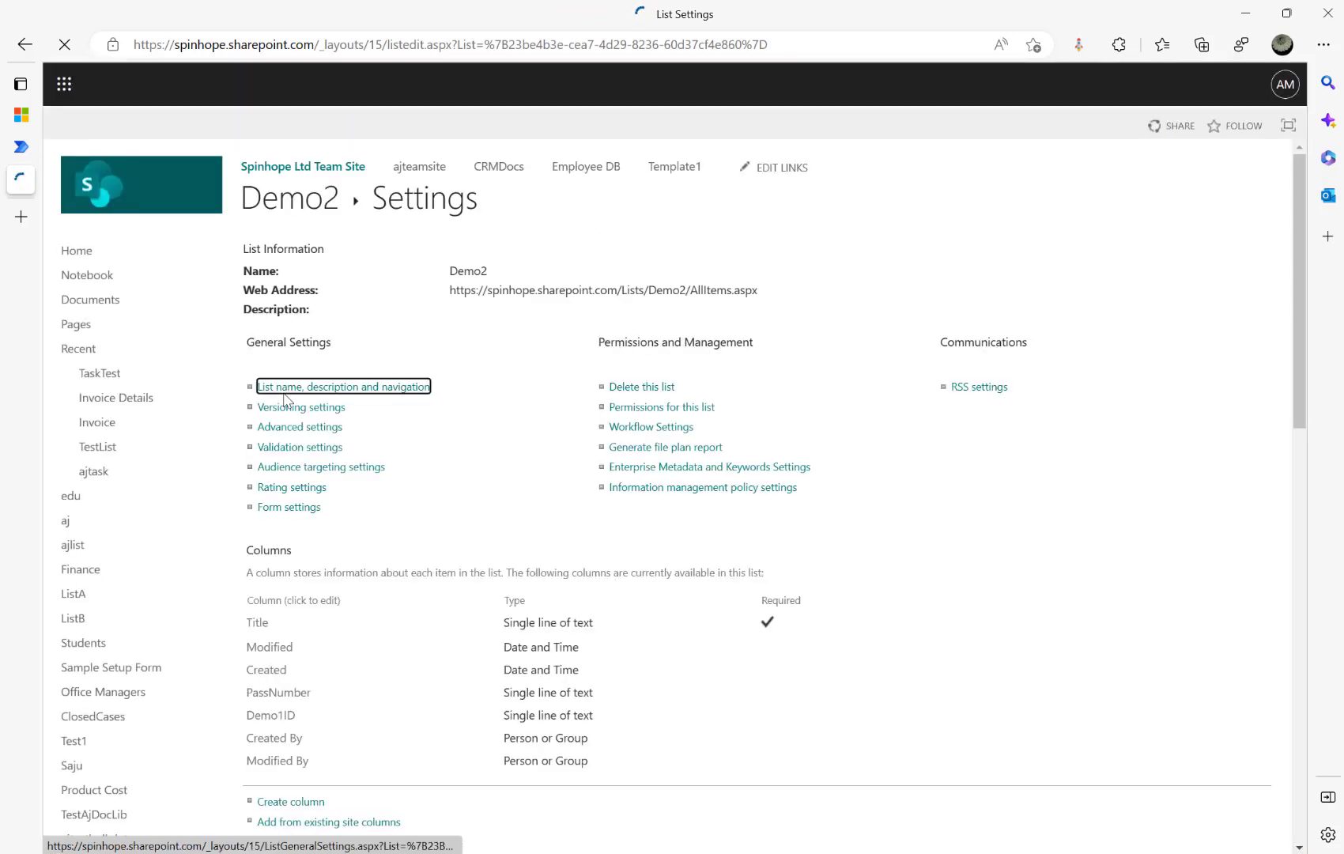
{"action": "left_click", "coordinate": [257, 624]}
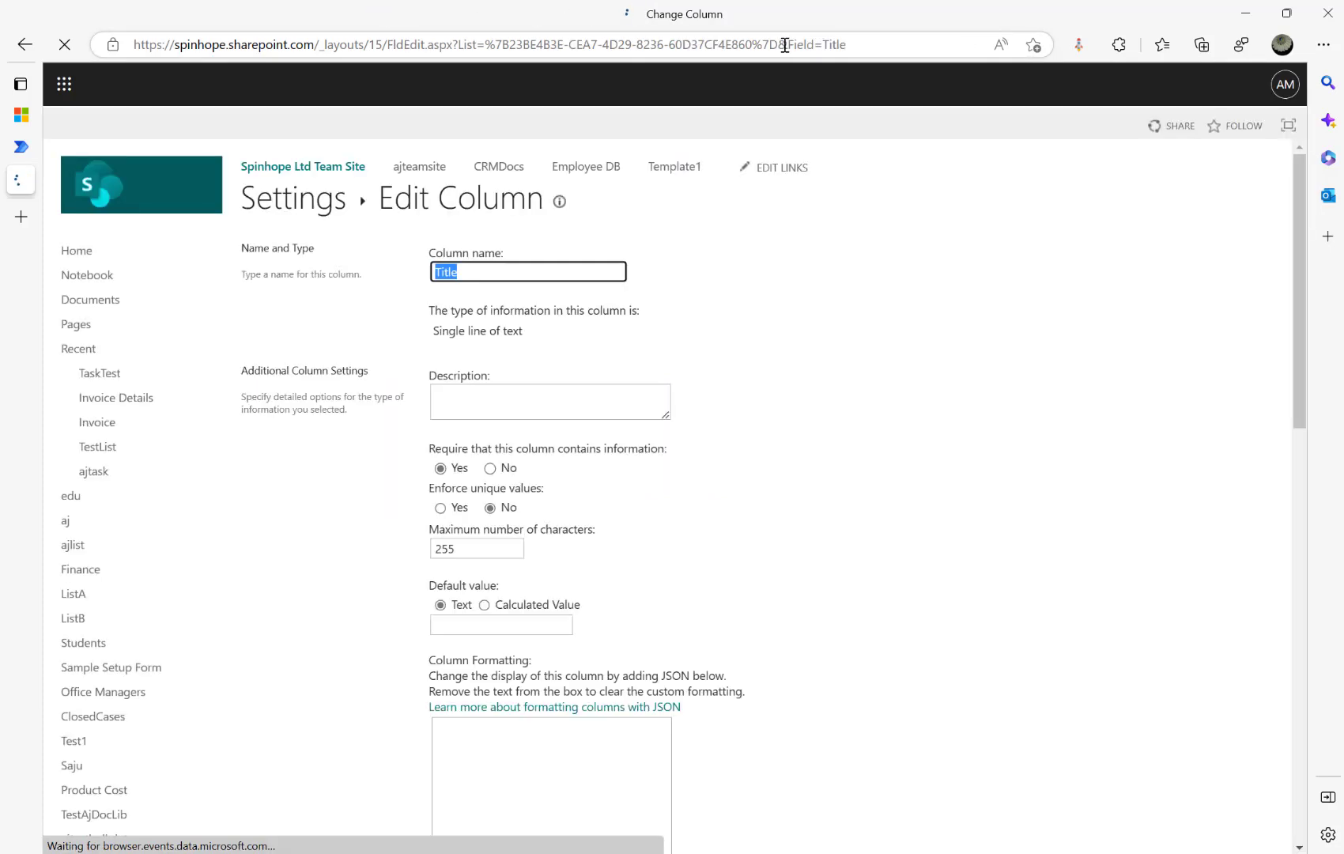
Compare the Title column's display name with the internal field name in the page URL, and go back to the Demo2 list
{"action": "left_click_drag", "start_coordinate": [784, 44], "coordinate": [849, 46]}
{"action": "left_click", "coordinate": [849, 46]}
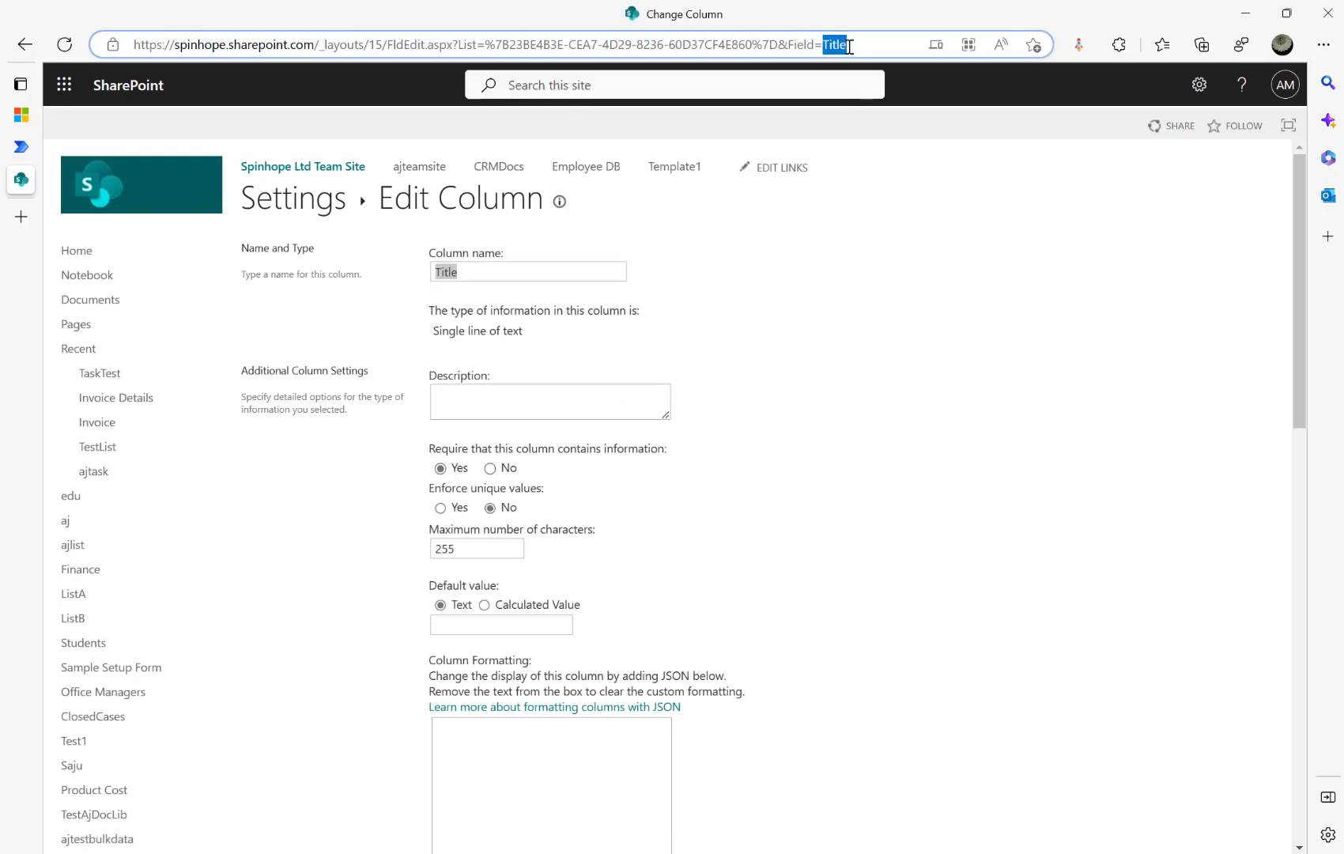
{"action": "left_click", "coordinate": [479, 272]}
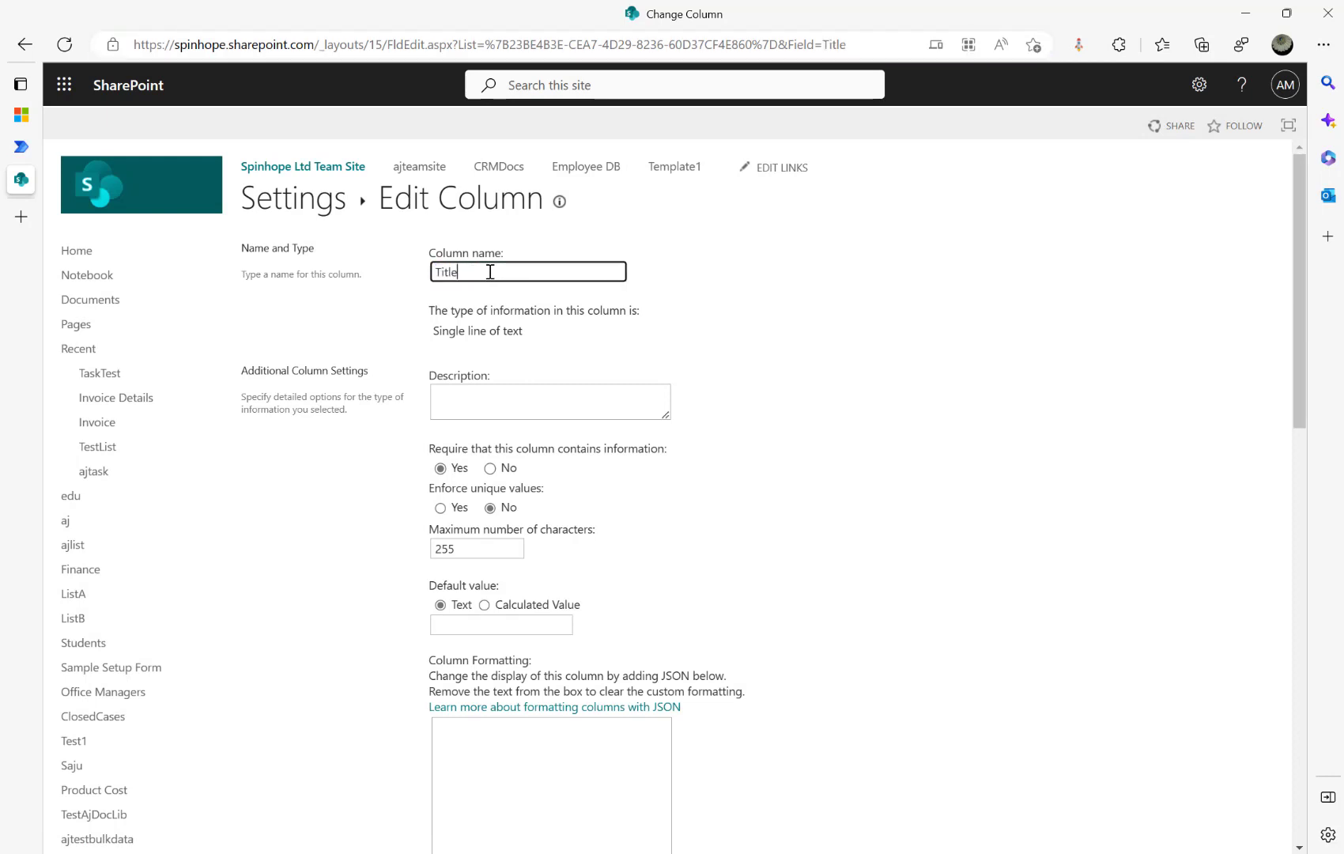
{"action": "left_click_drag", "start_coordinate": [487, 272], "coordinate": [406, 274]}
{"action": "left_click_drag", "start_coordinate": [823, 43], "coordinate": [861, 43]}
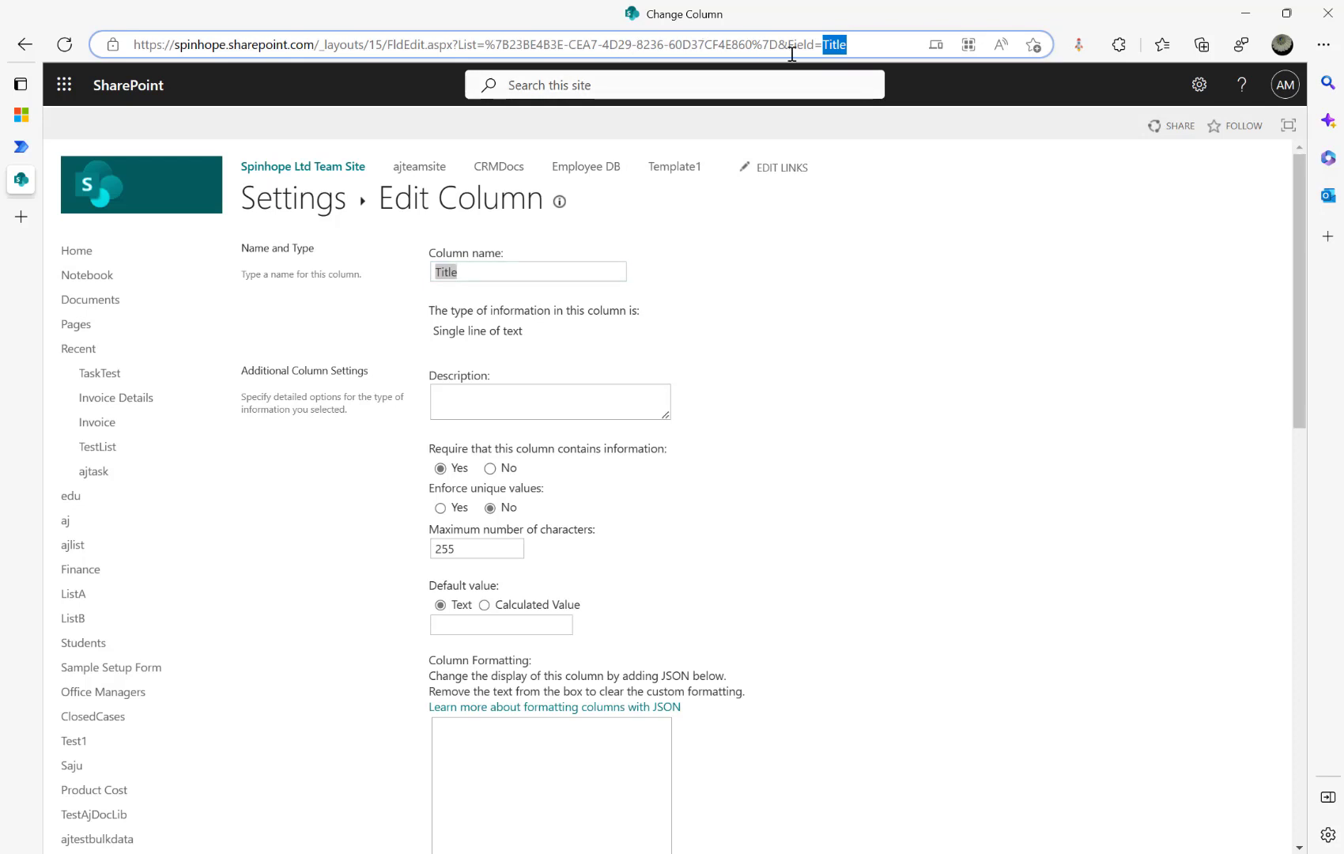
{"action": "left_click", "coordinate": [829, 45]}
{"action": "left_click_drag", "start_coordinate": [825, 45], "coordinate": [854, 45]}
{"action": "left_click", "coordinate": [25, 46]}
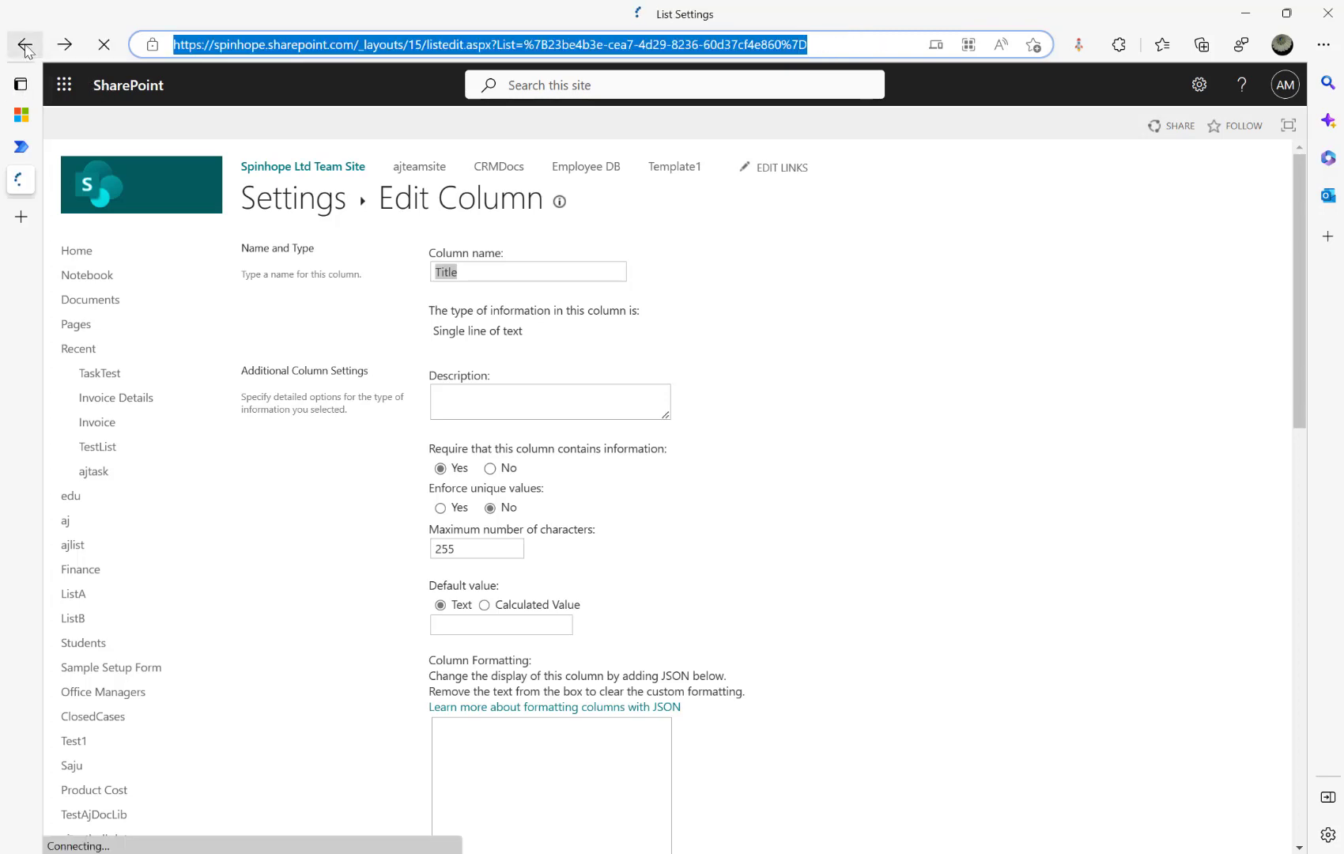
{"action": "left_click", "coordinate": [26, 45]}
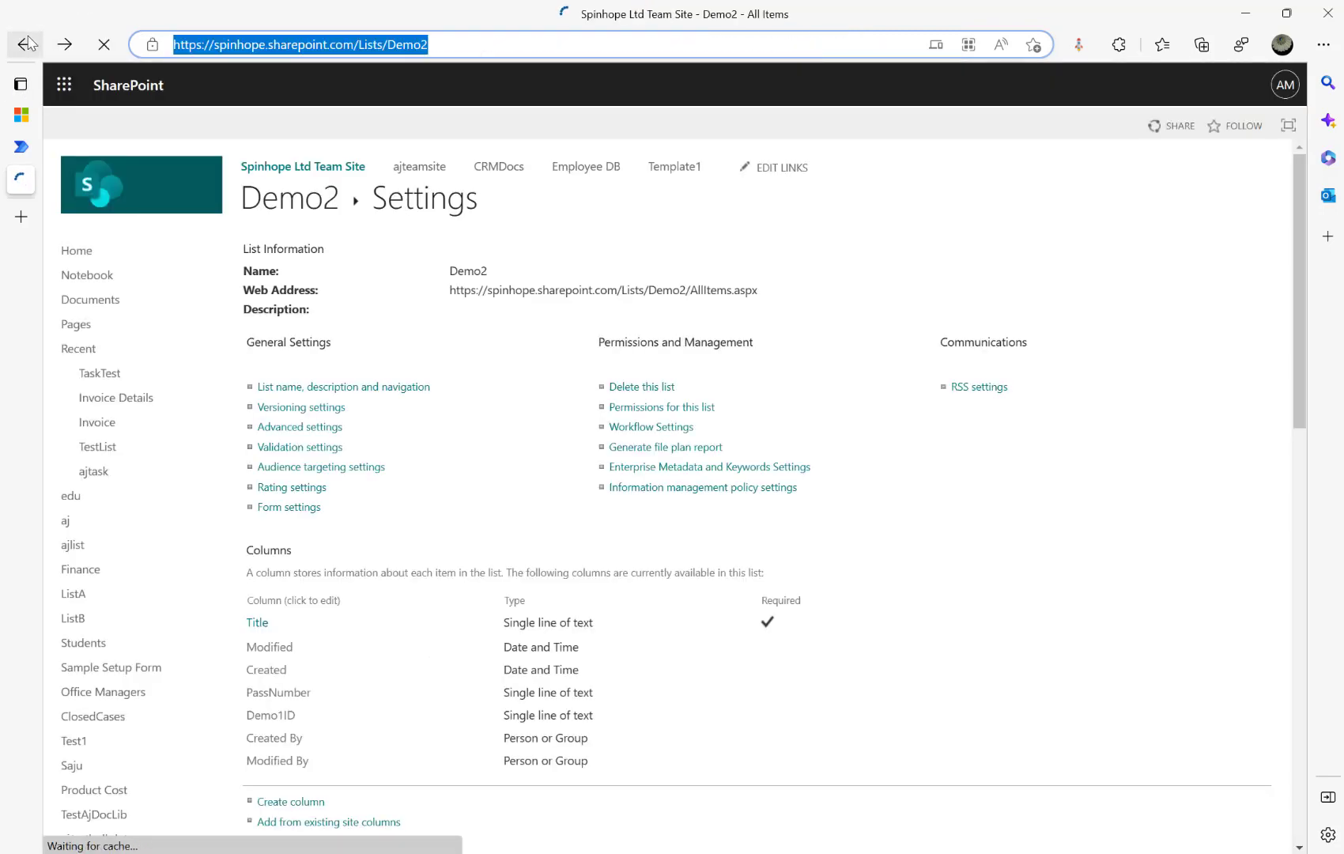
Return to the flow in Power Automate and add a comma and a new line after the "Title" value in the Details JSON
{"action": "left_click", "coordinate": [21, 146]}
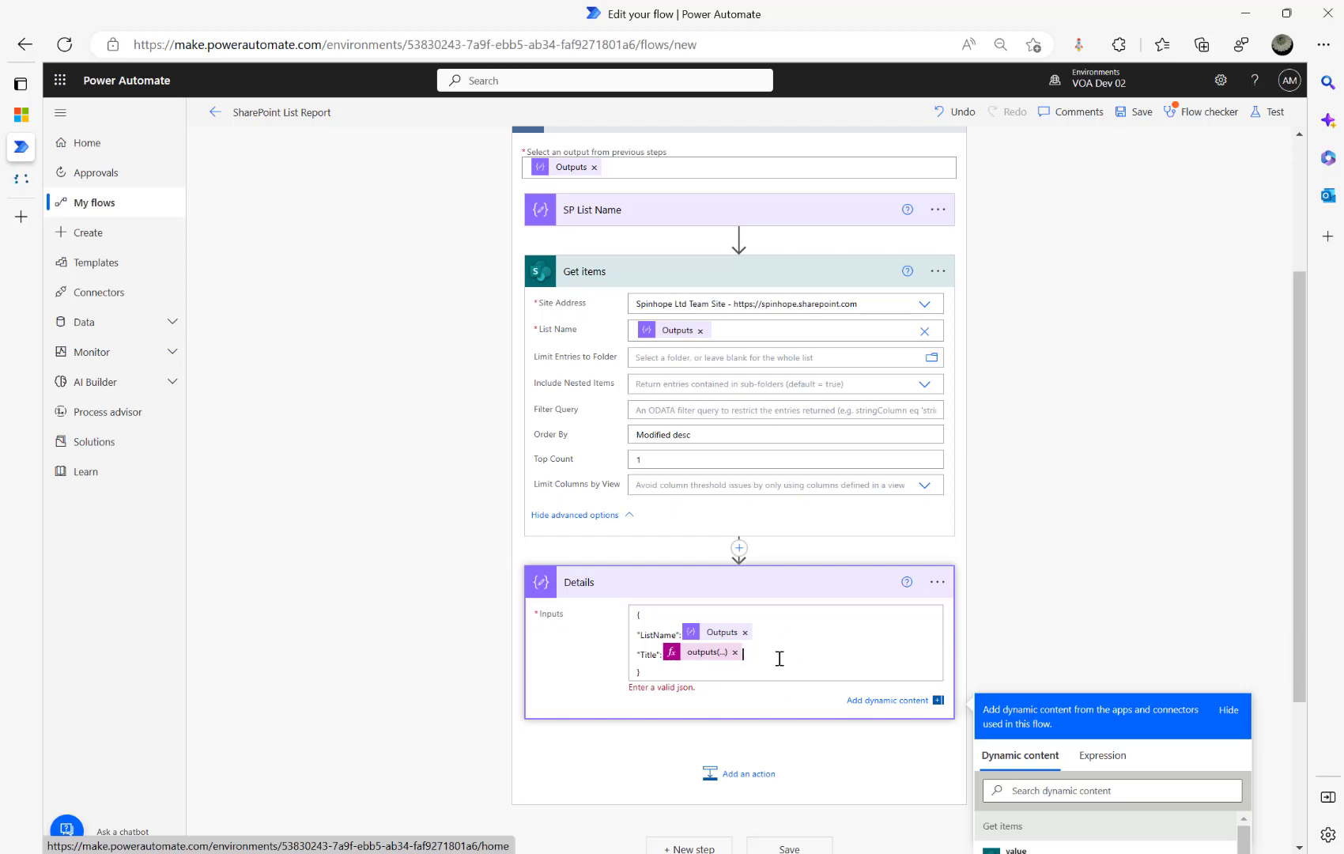
{"action": "key", "text": "Return"}
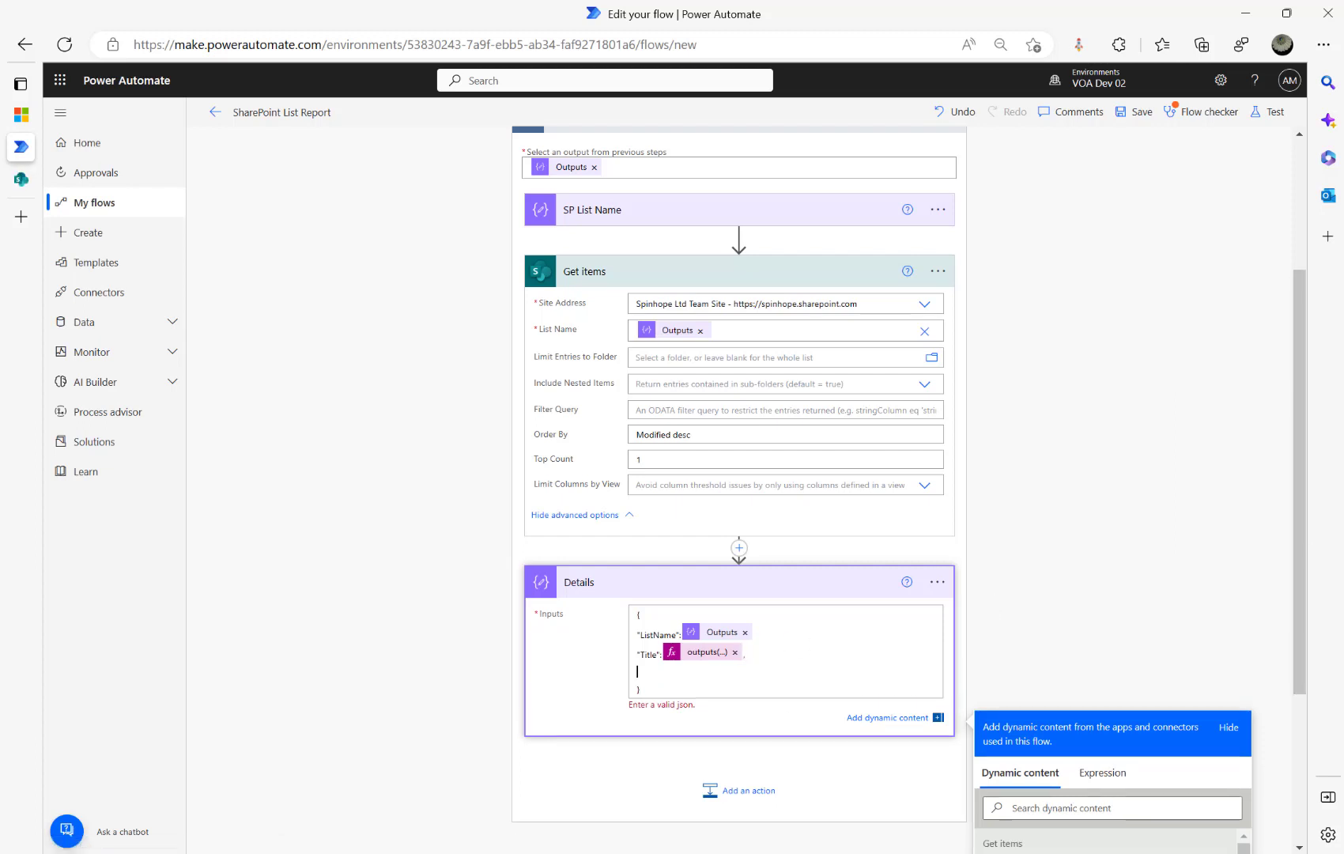
{"action": "key", "text": "alt+Tab"}
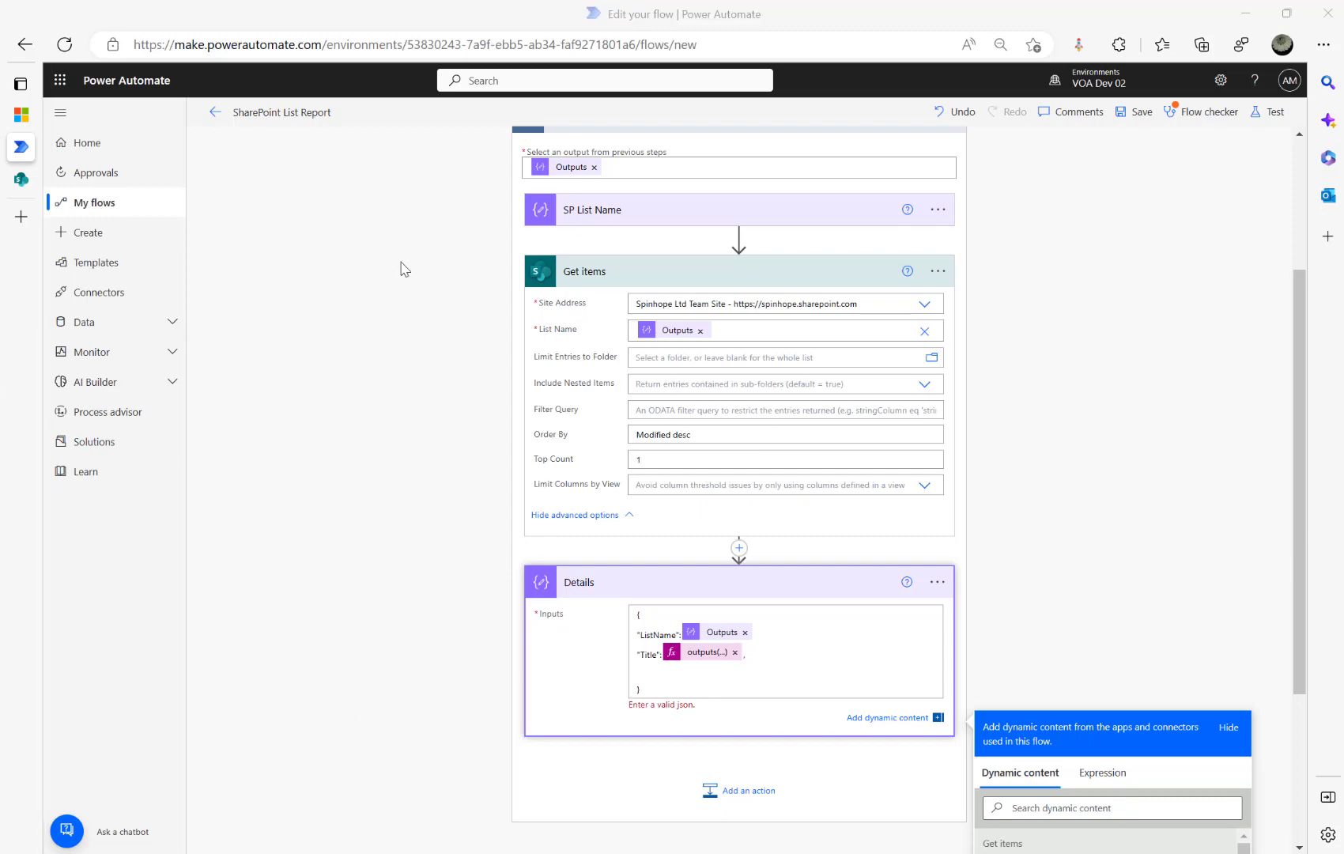
Review the community forum post for the fields the email table needs and which new items it should report
{"action": "left_click", "coordinate": [19, 113]}
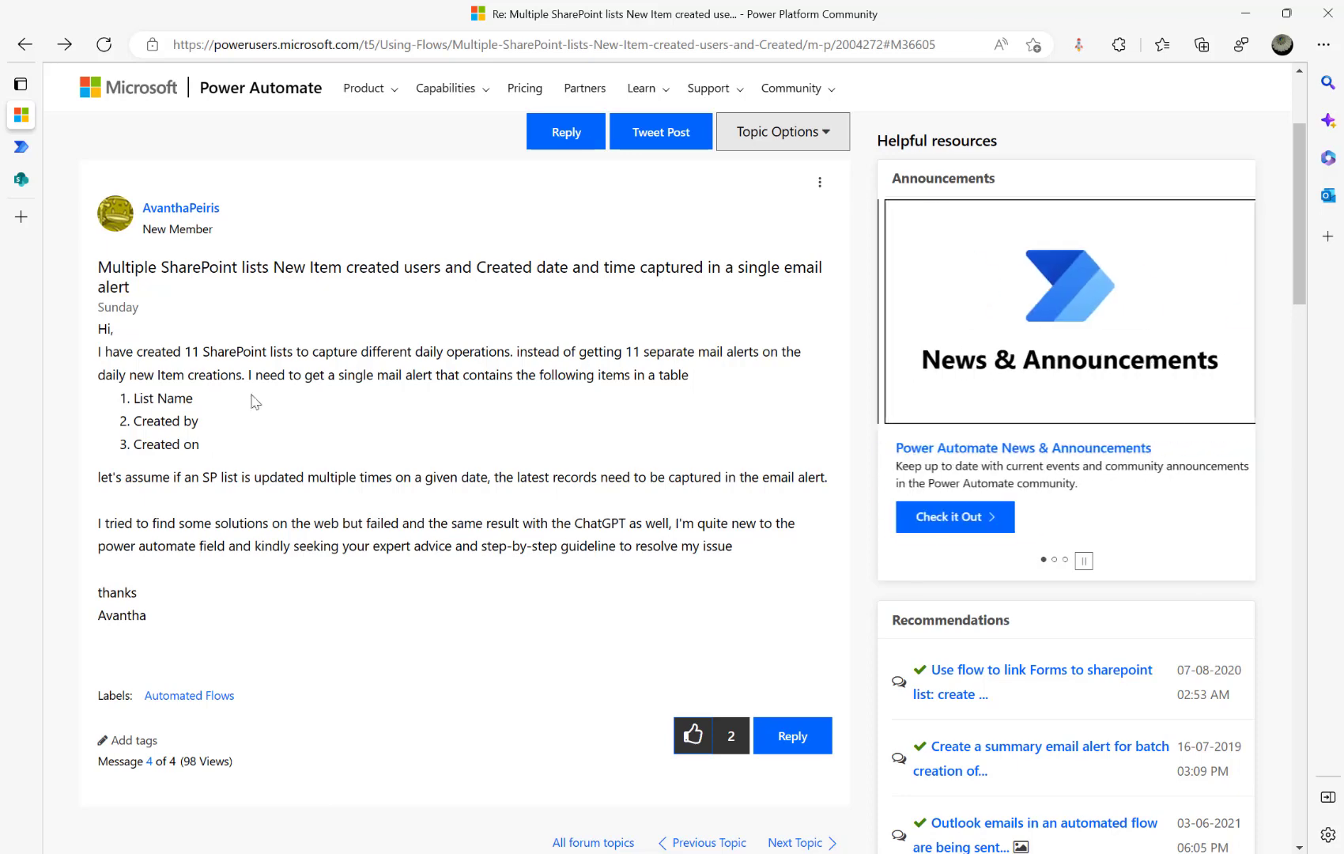
{"action": "mouse_move", "coordinate": [32, 186]}
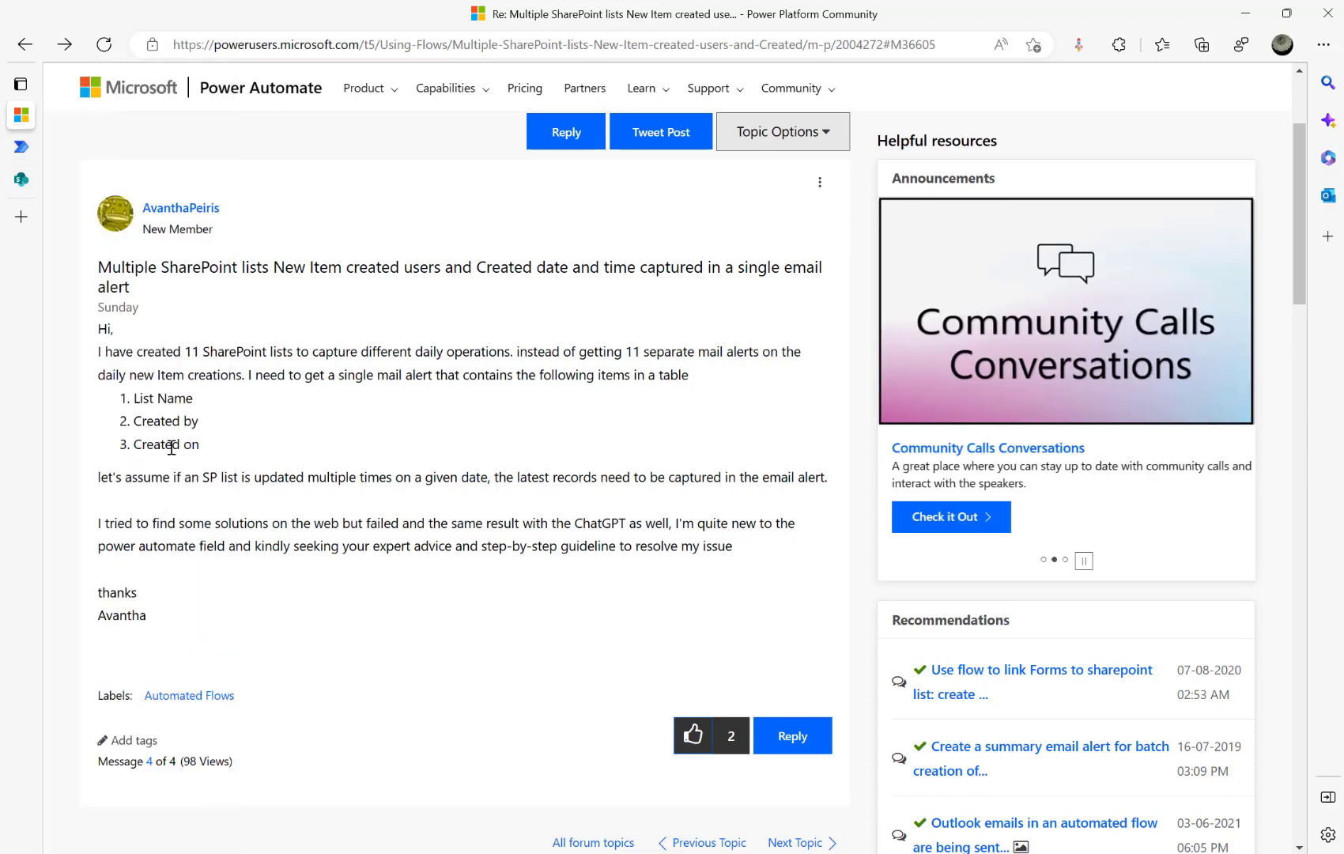
{"action": "left_click", "coordinate": [23, 149]}
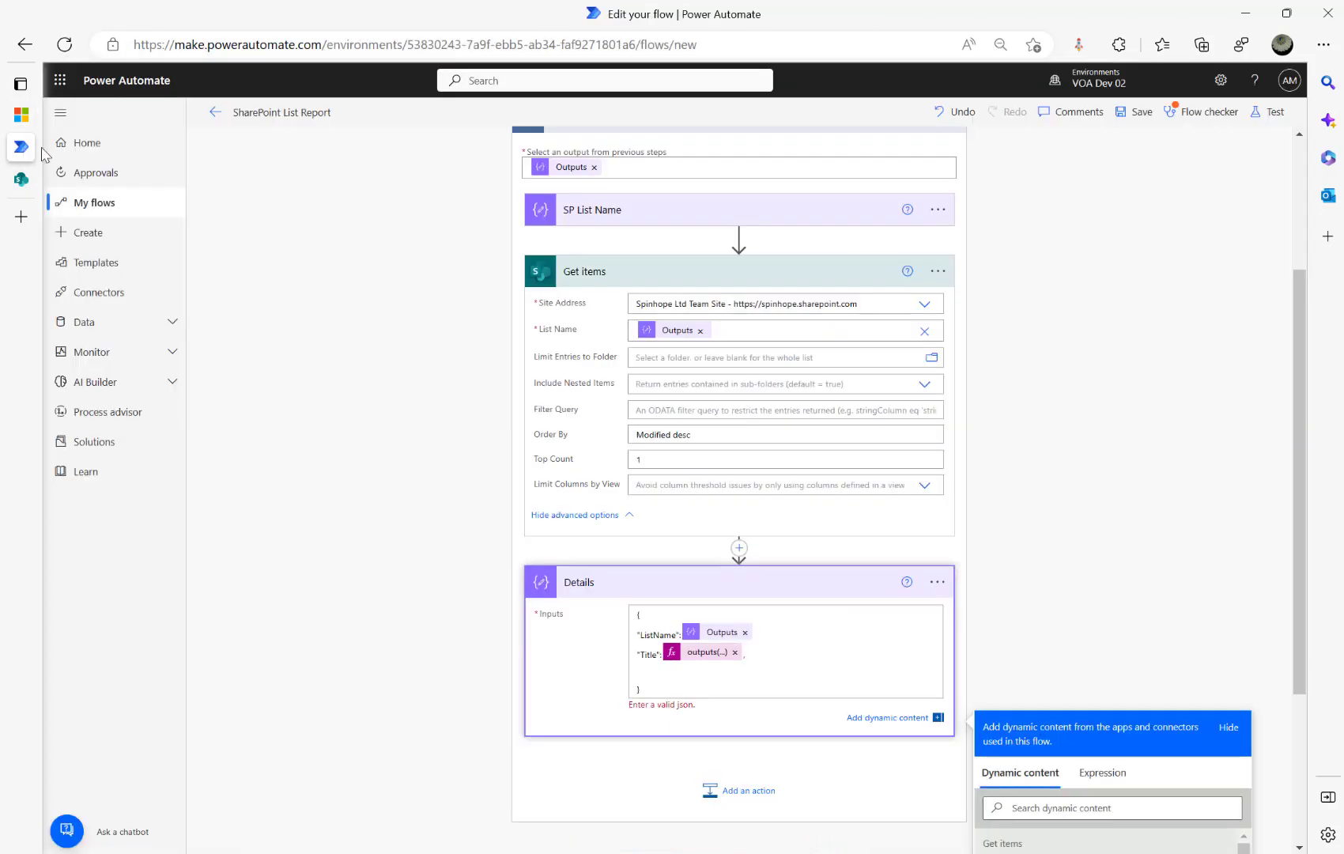
{"action": "left_click", "coordinate": [637, 634]}
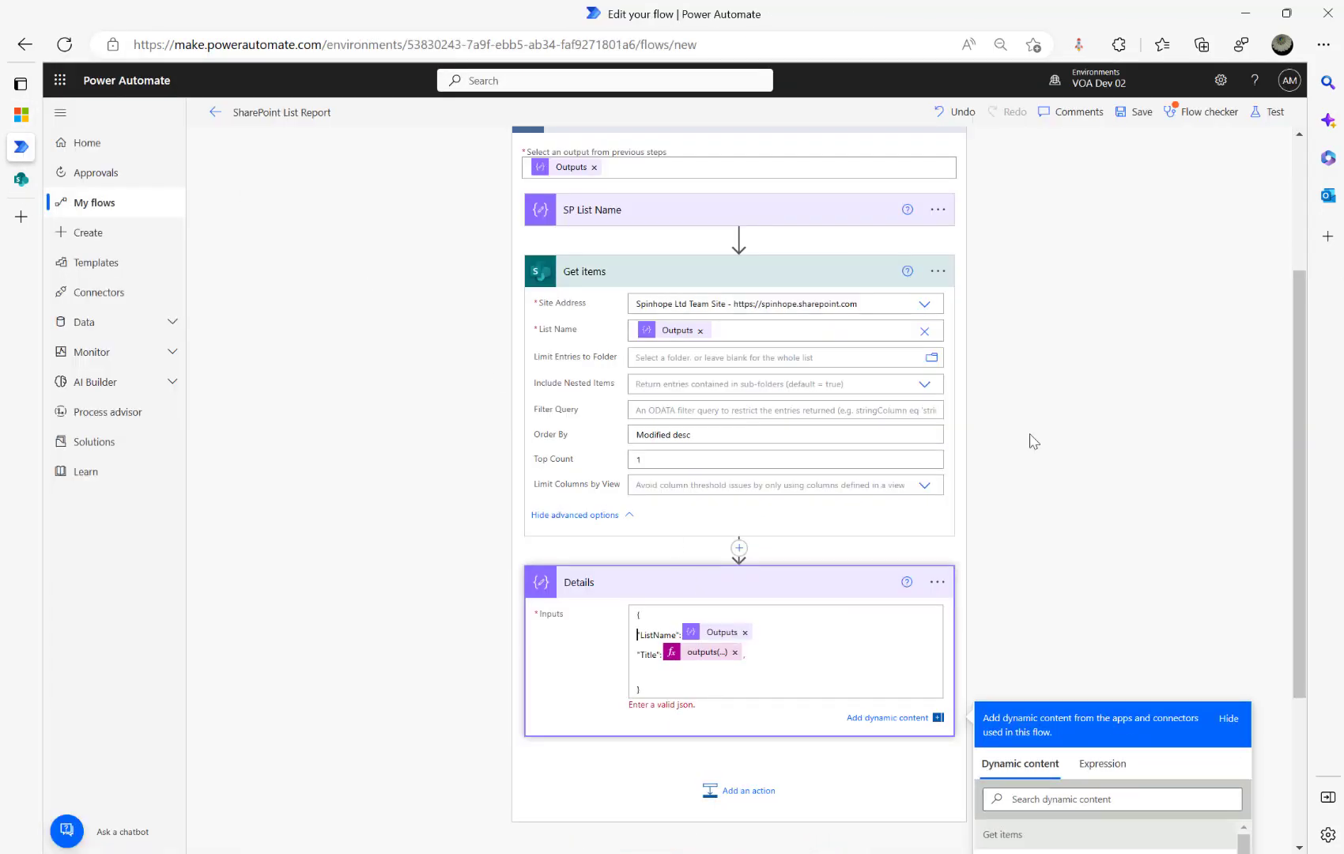
{"action": "scroll", "coordinate": [1073, 544], "scroll_direction": "down", "scroll_amount": 2}
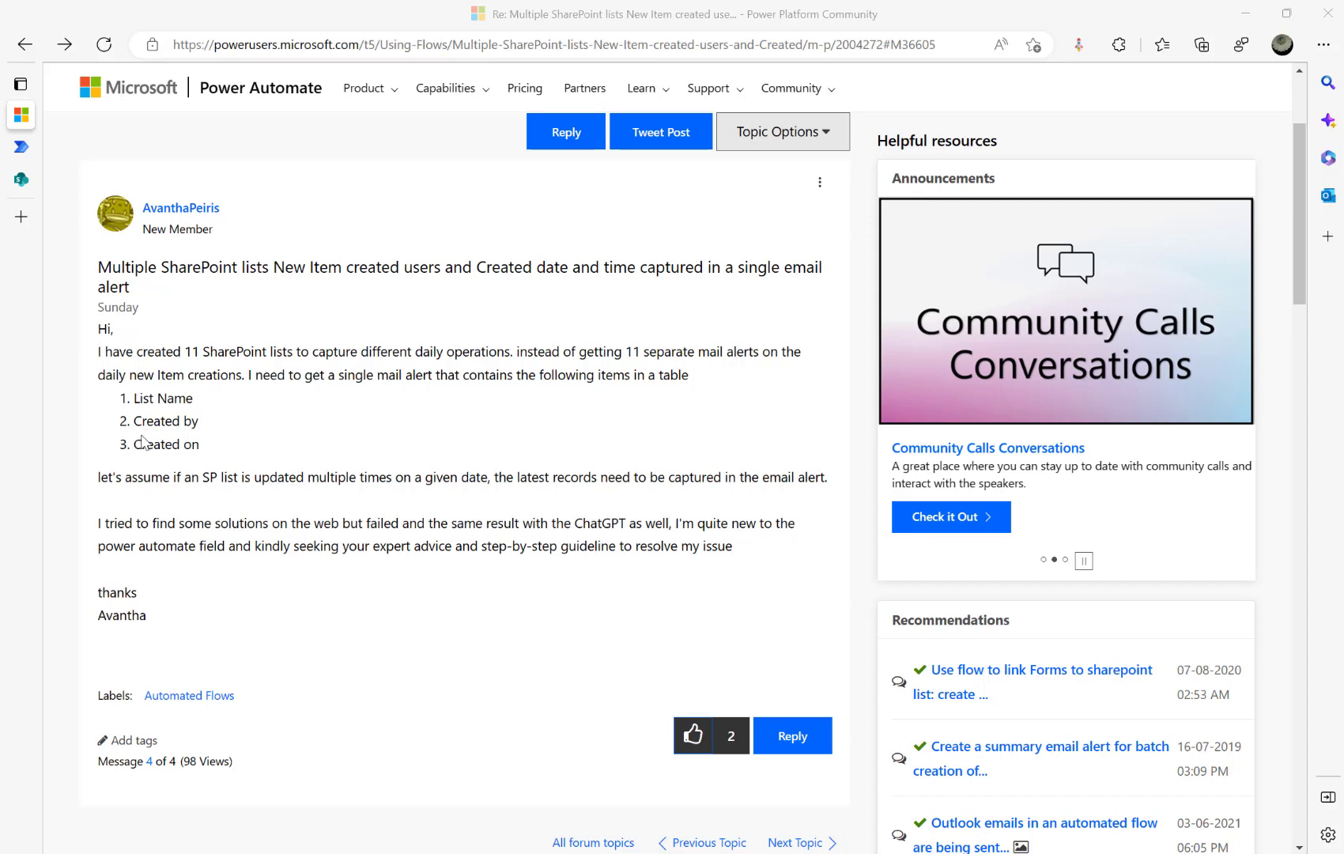
{"action": "left_click_drag", "start_coordinate": [133, 444], "coordinate": [204, 441]}
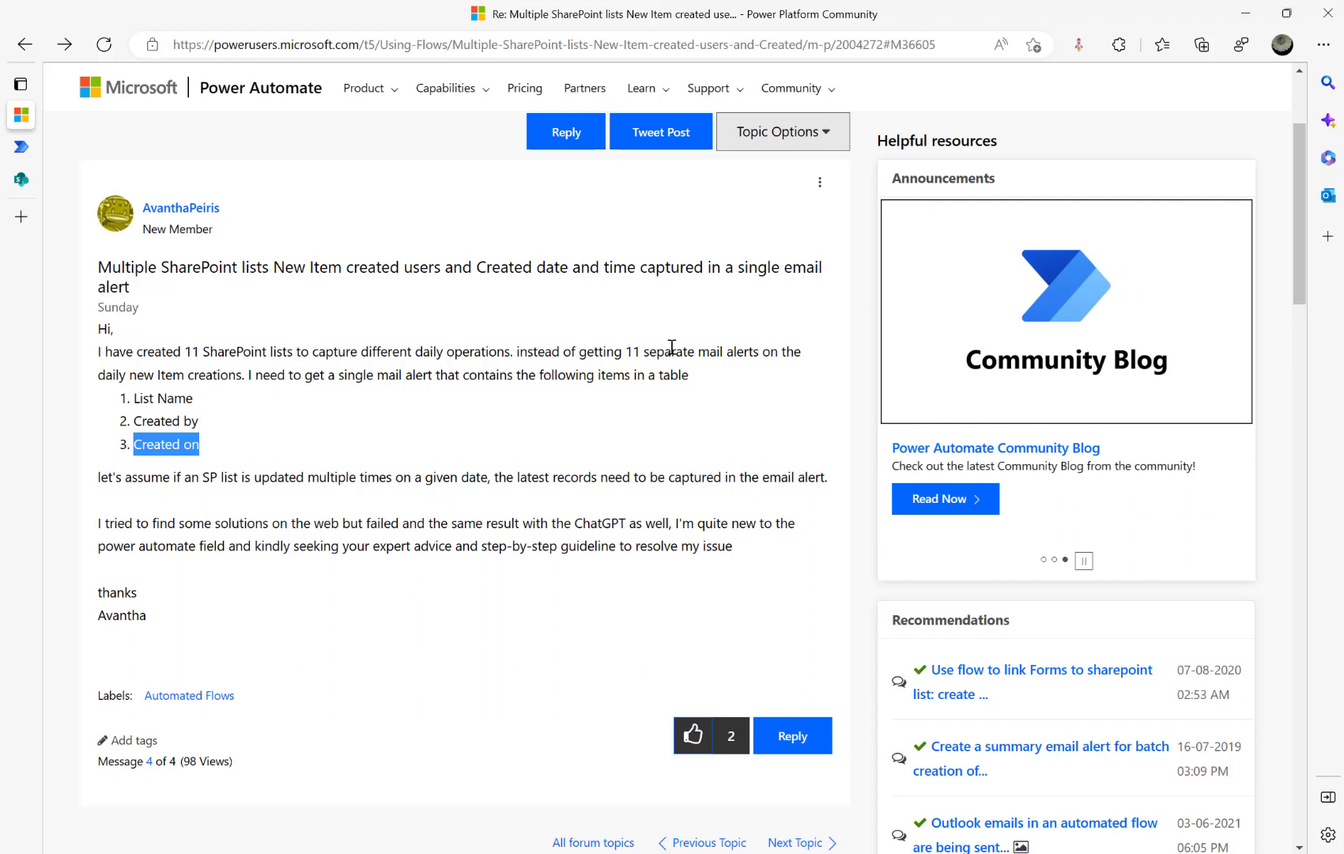
{"action": "left_click_drag", "start_coordinate": [119, 373], "coordinate": [225, 373]}
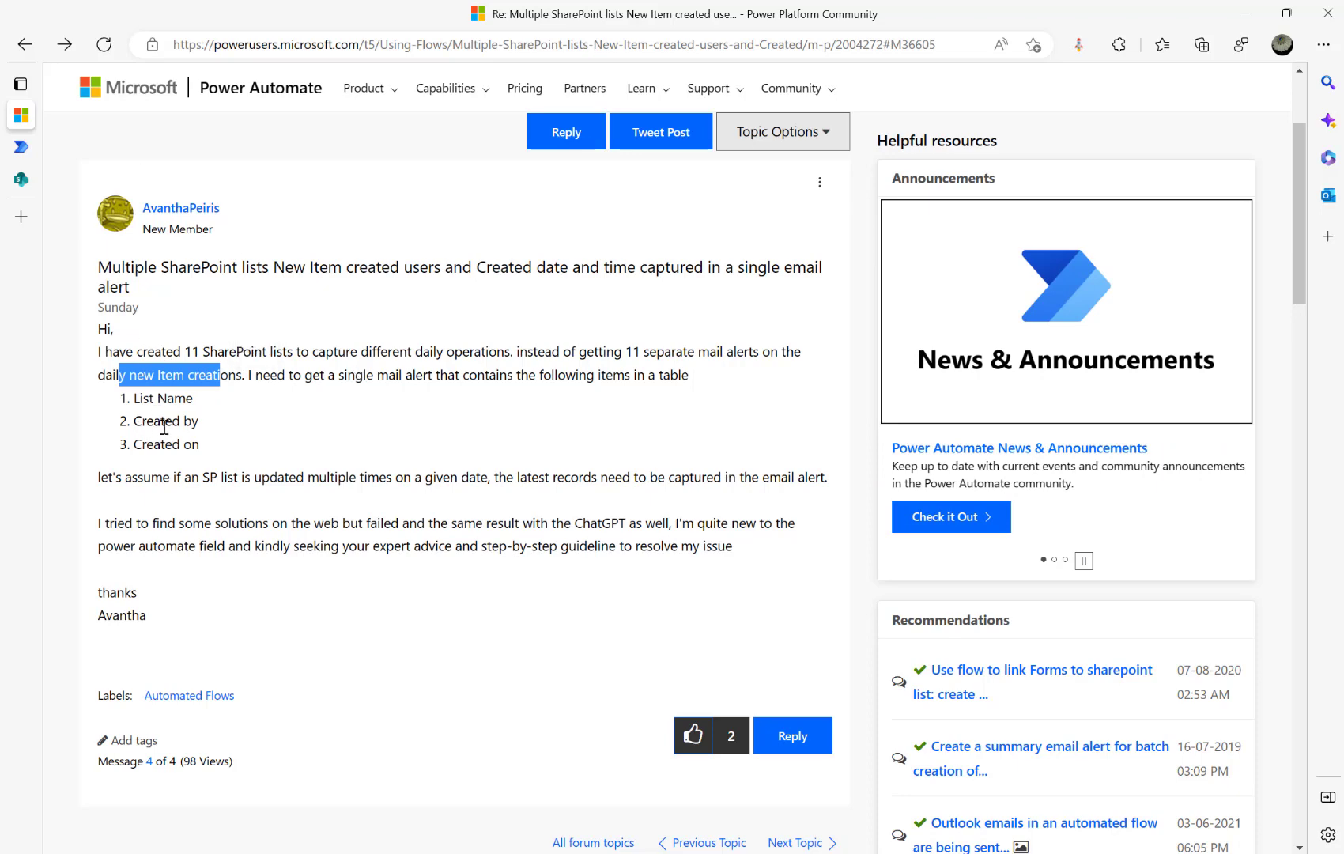
{"action": "mouse_move", "coordinate": [21, 146]}
{"action": "left_click", "coordinate": [87, 145]}
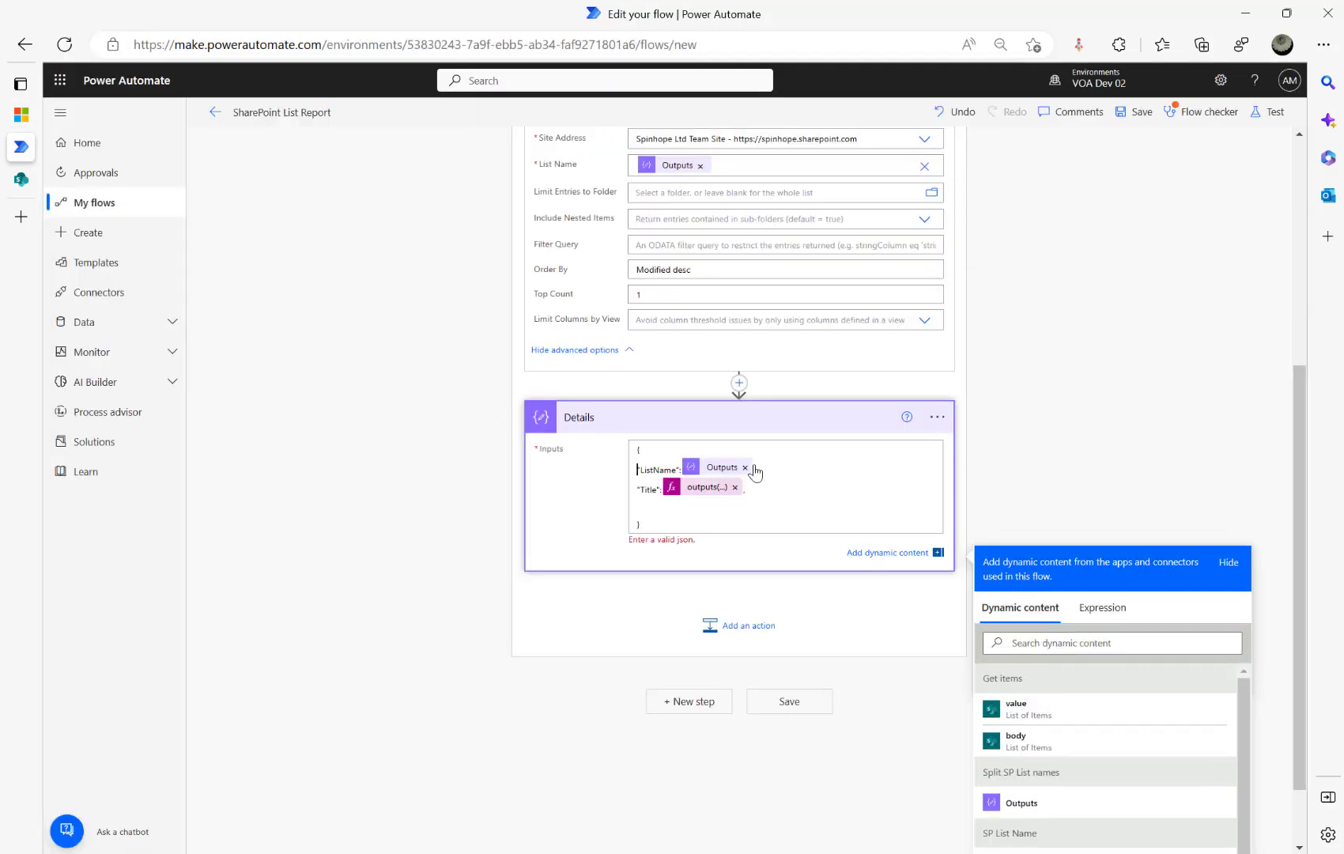
Check the Created column's internal field name in the Demo2 list settings in SharePoint against the Order By field
{"action": "double_click", "coordinate": [649, 274]}
{"action": "left_click", "coordinate": [21, 179]}
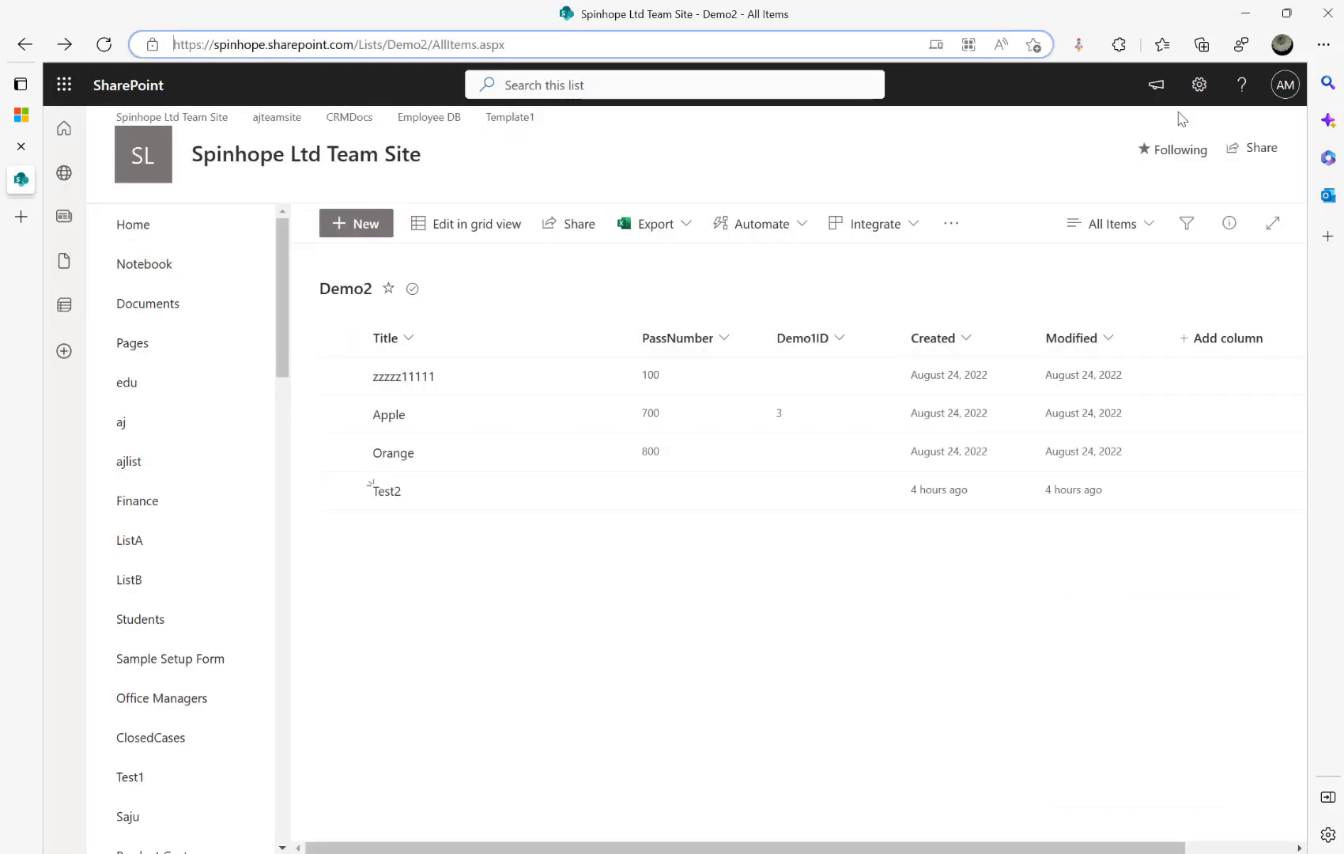
{"action": "left_click", "coordinate": [1199, 85]}
{"action": "left_click", "coordinate": [1075, 271]}
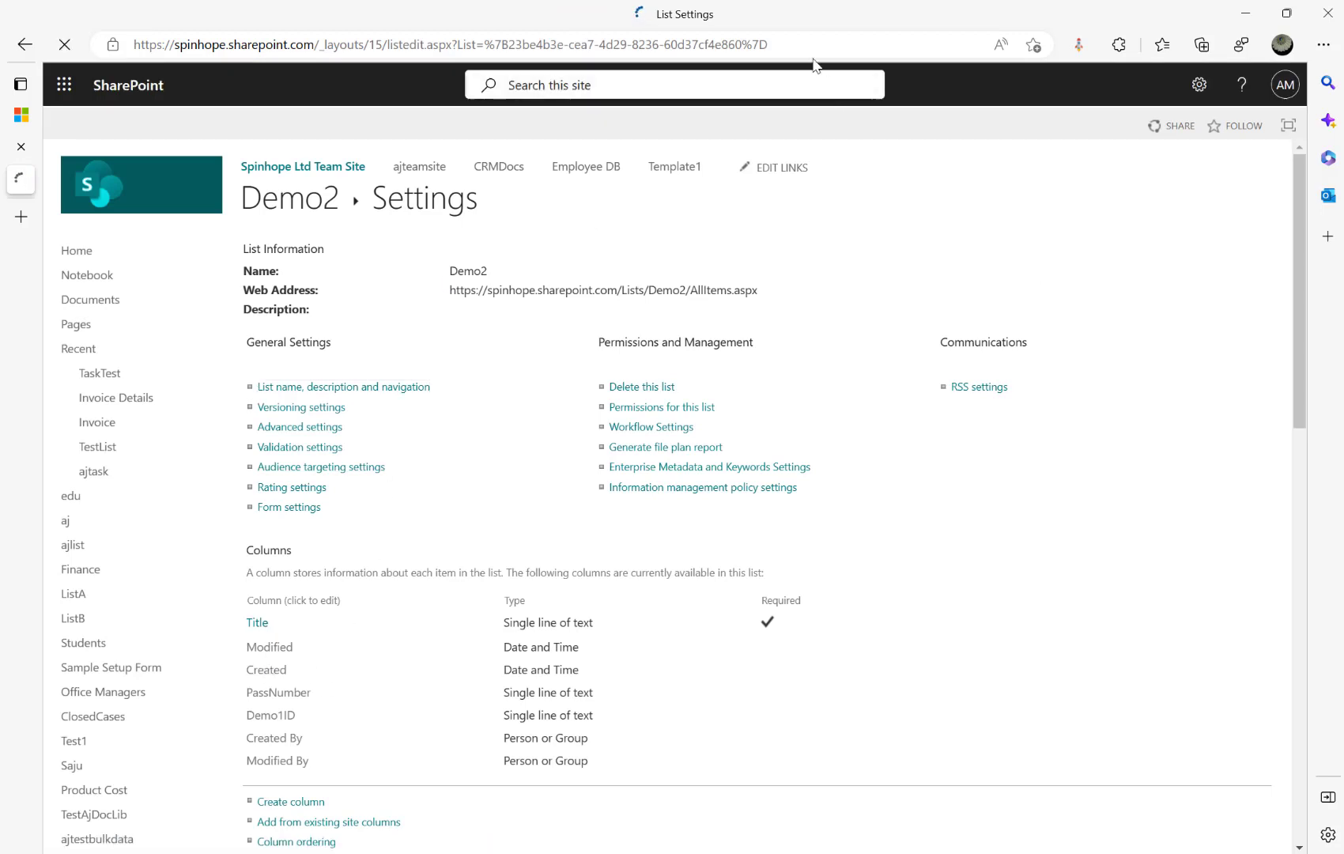
{"action": "left_click_drag", "start_coordinate": [837, 46], "coordinate": [871, 56]}
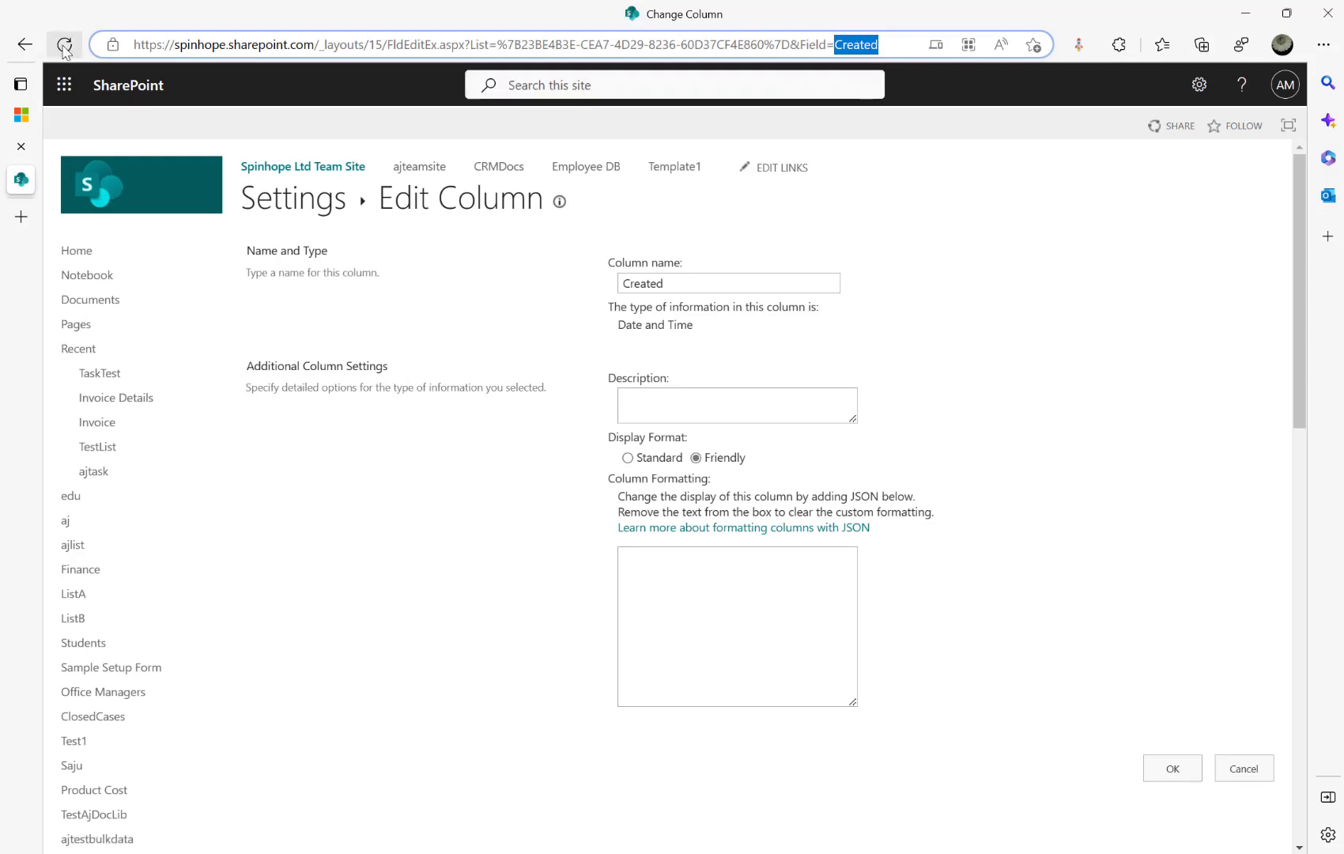
{"action": "left_click", "coordinate": [25, 47]}
{"action": "left_click", "coordinate": [21, 116]}
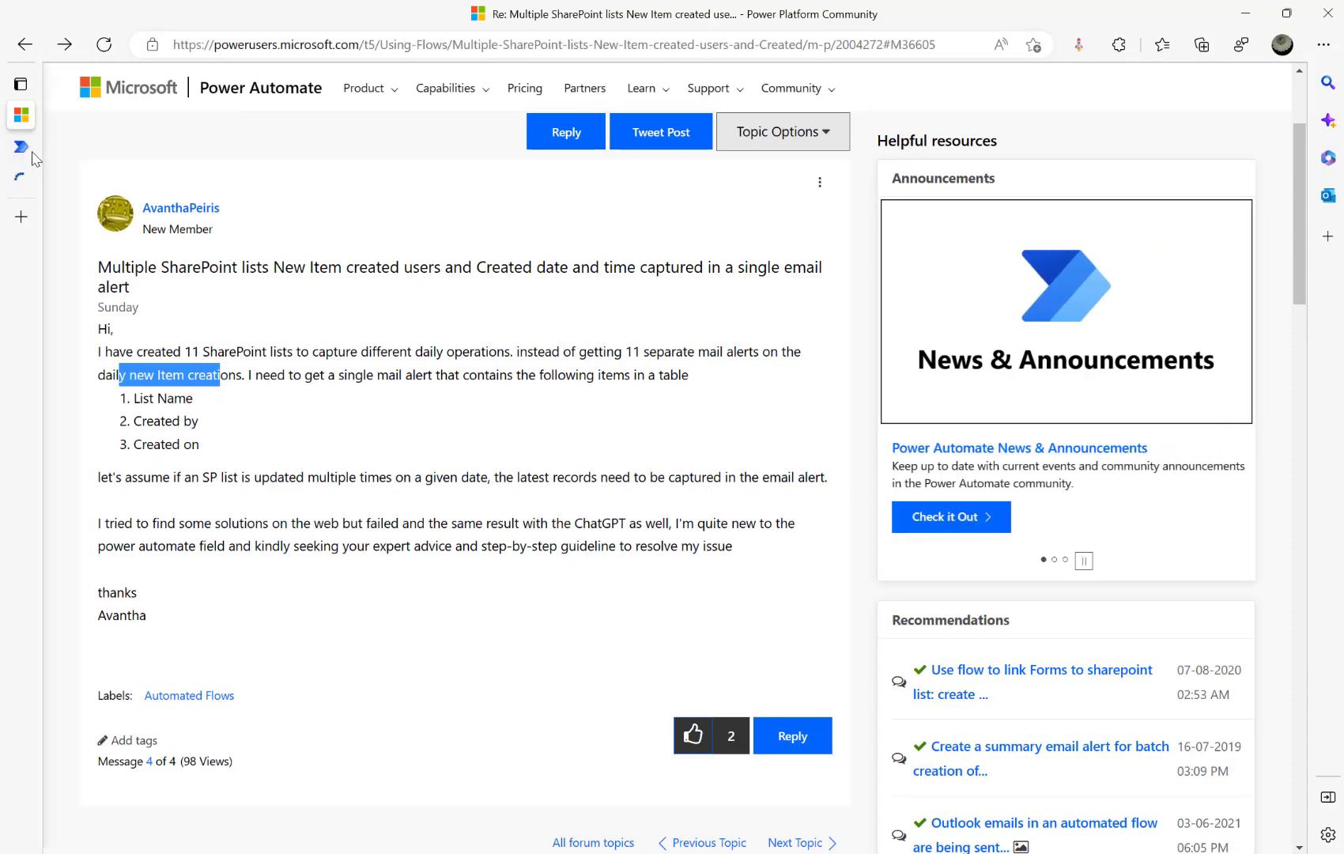
{"action": "mouse_move", "coordinate": [34, 178]}
Set the Order By of the Get items action to Created desc
{"action": "left_click", "coordinate": [68, 150]}
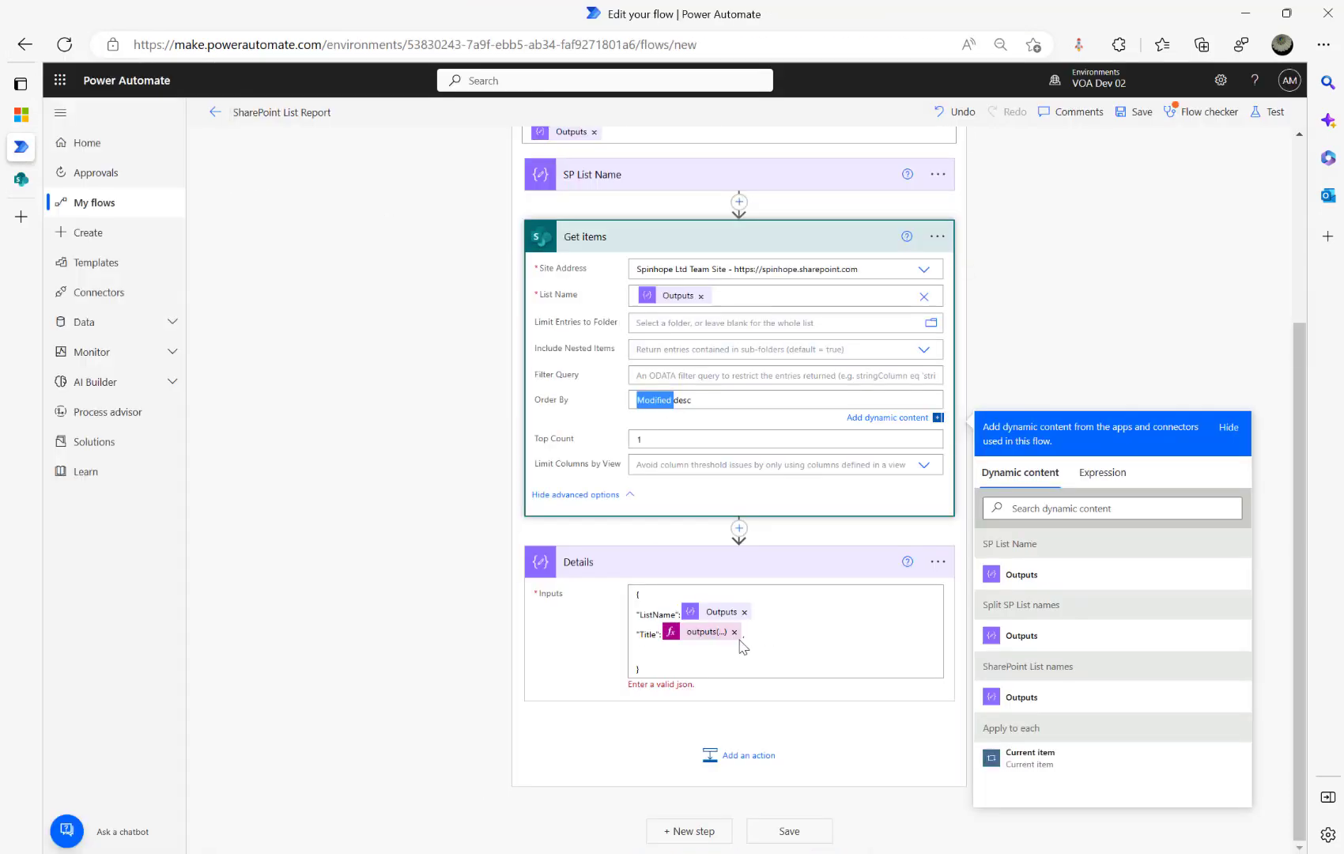
{"action": "left_click", "coordinate": [695, 652]}
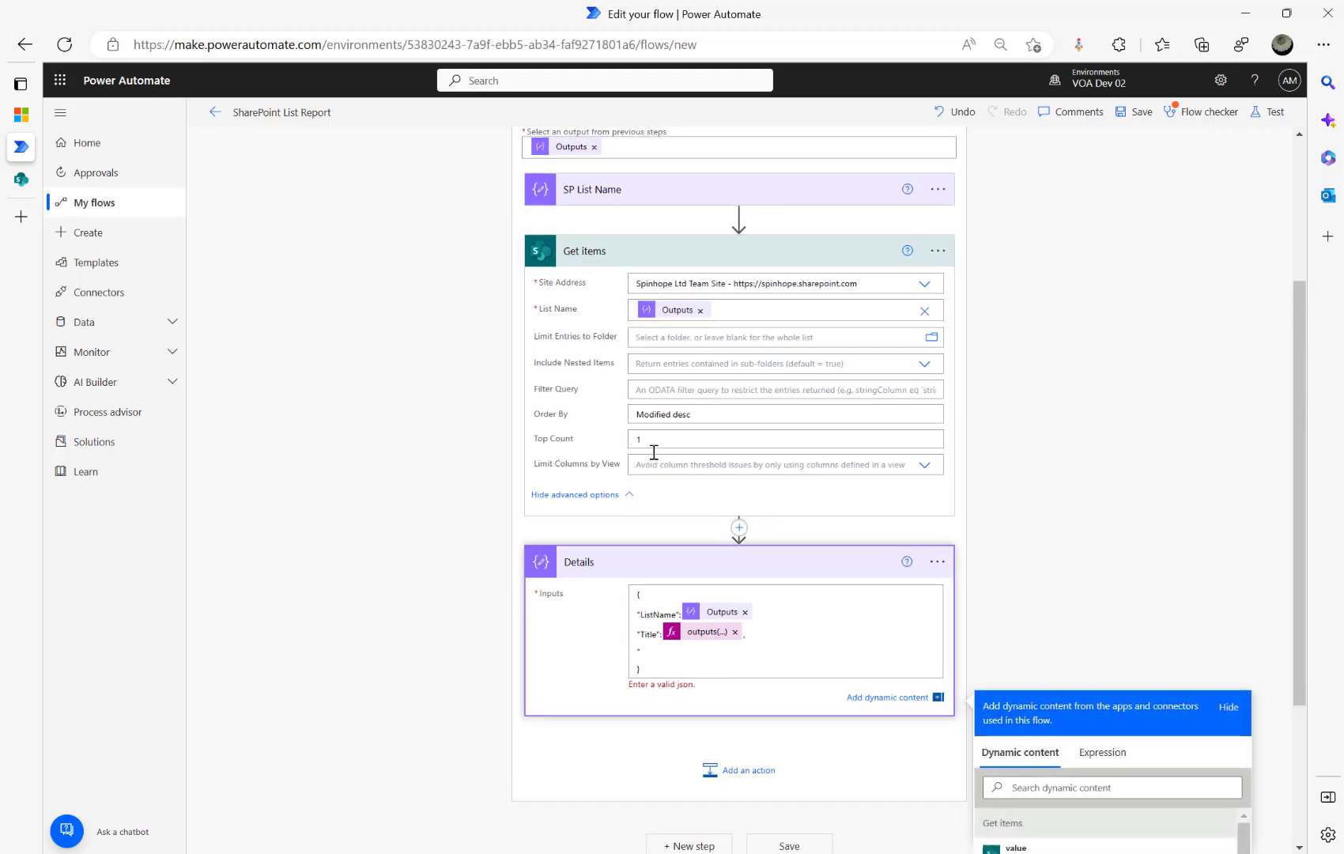
{"action": "double_click", "coordinate": [646, 415]}
{"action": "type", "text": "Created"}
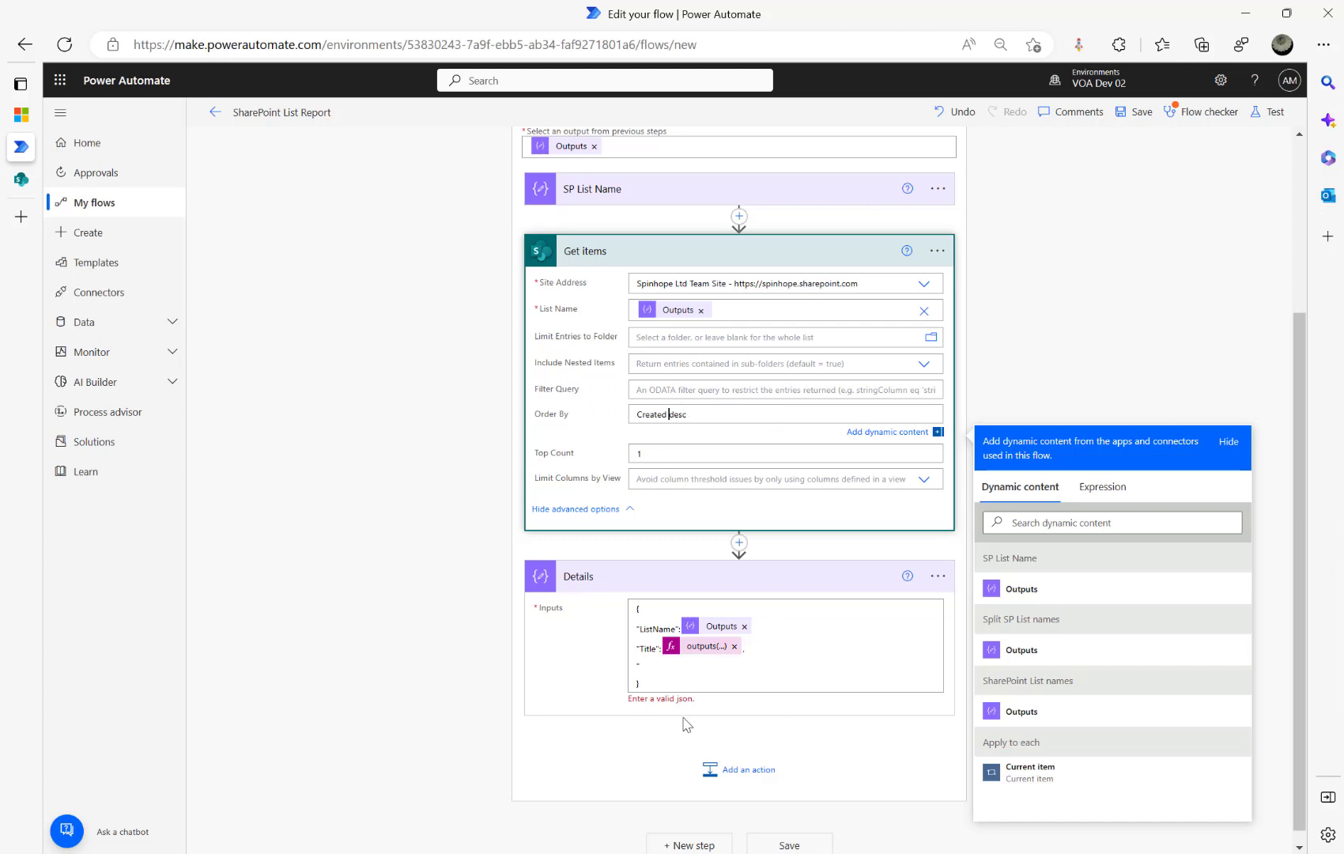
Add a "Created" key below "Title" in the Details JSON
{"action": "left_click", "coordinate": [670, 668]}
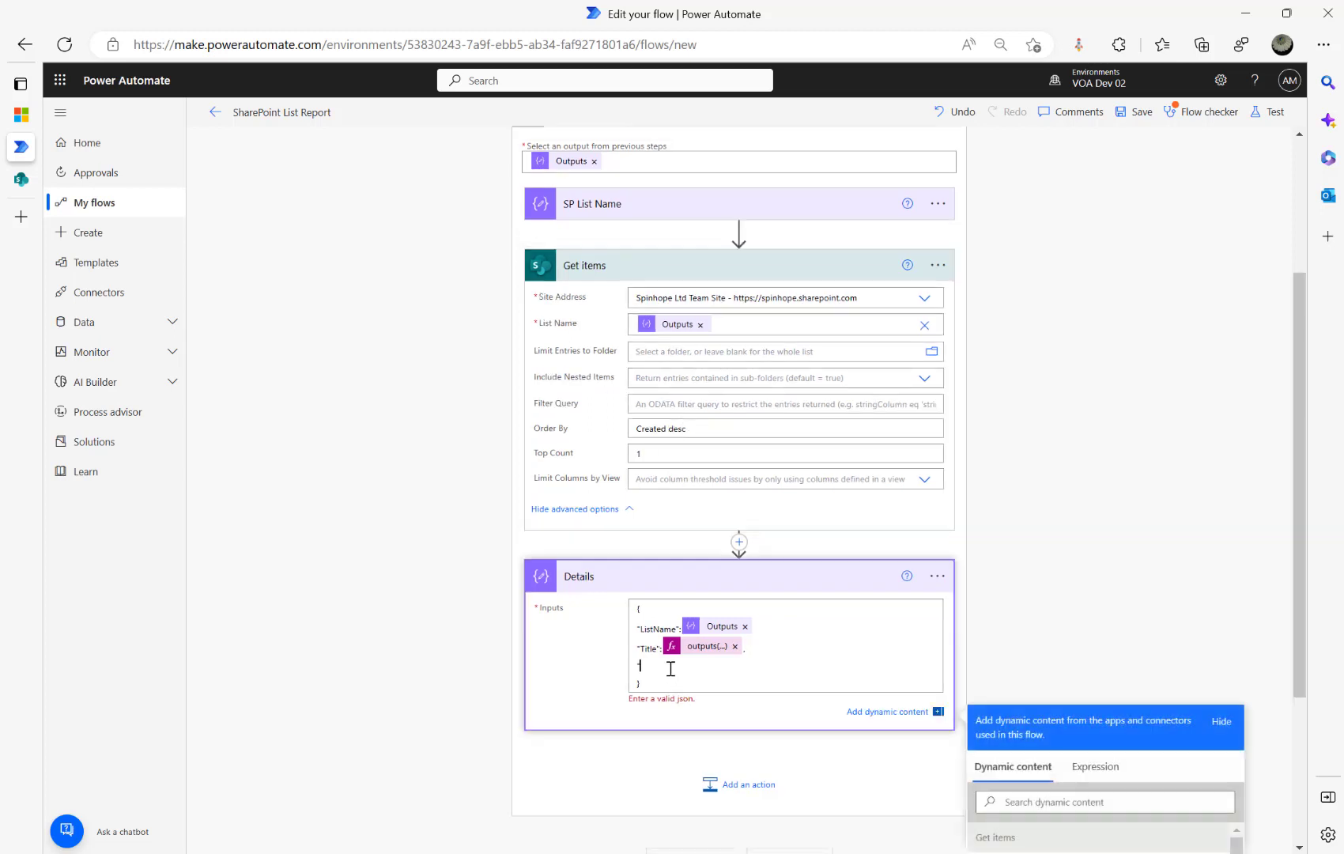
{"action": "type", "text": "\"Created\":"}
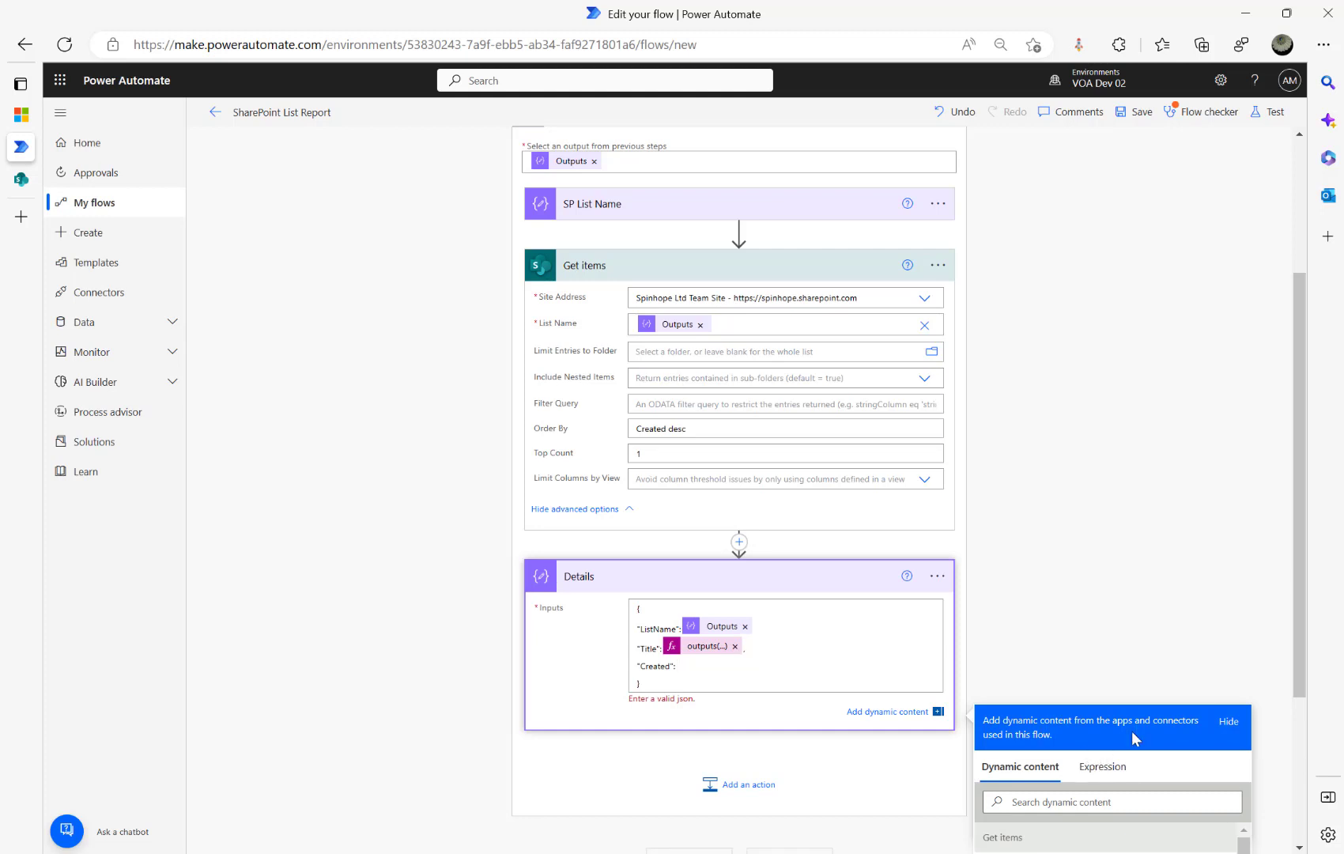
Open the expression behind the "Title" value in the Details JSON and select its full text for reuse
{"action": "scroll", "coordinate": [1136, 740], "scroll_direction": "down", "scroll_amount": 3}
{"action": "left_click", "coordinate": [700, 403]}
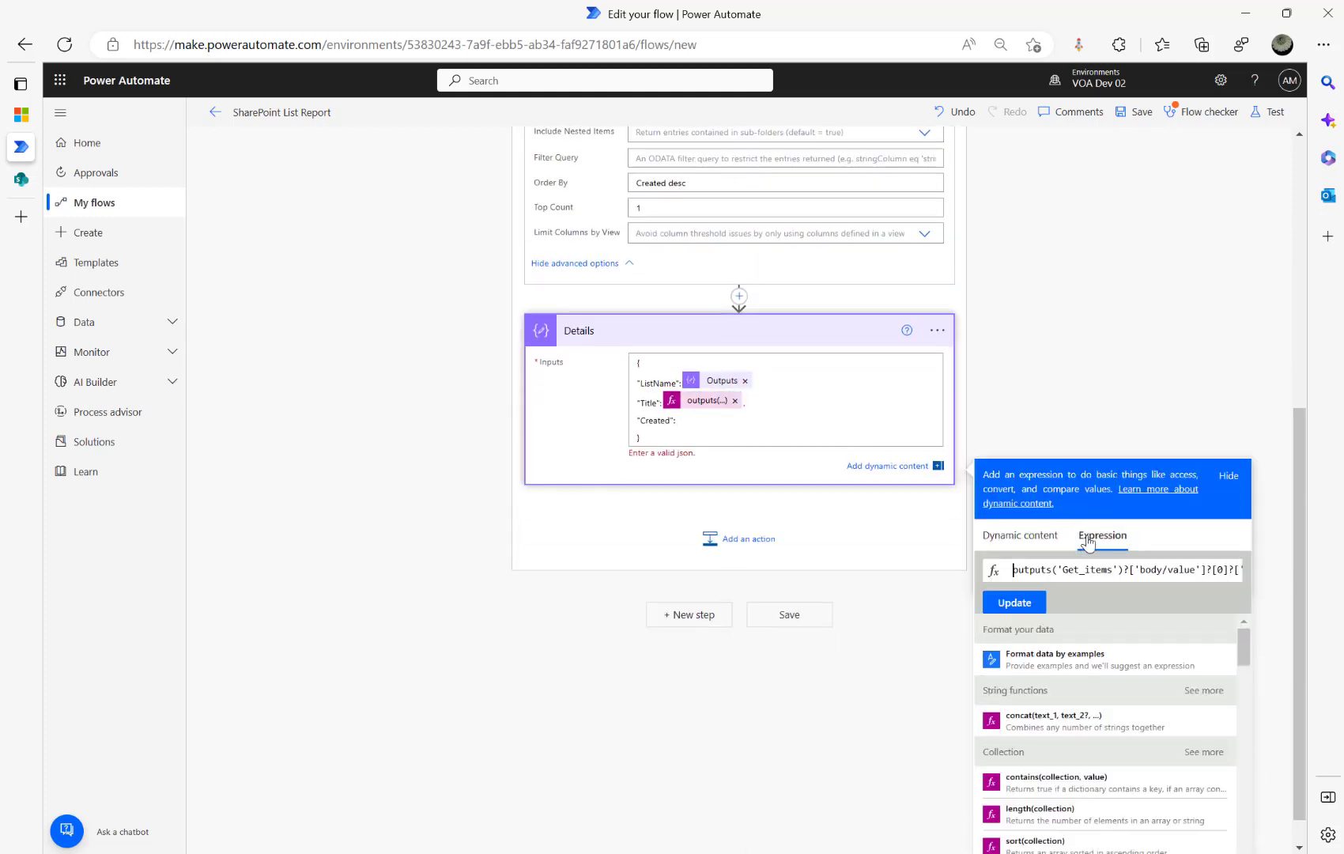
{"action": "double_click", "coordinate": [1101, 568]}
{"action": "key", "text": "ctrl+a"}
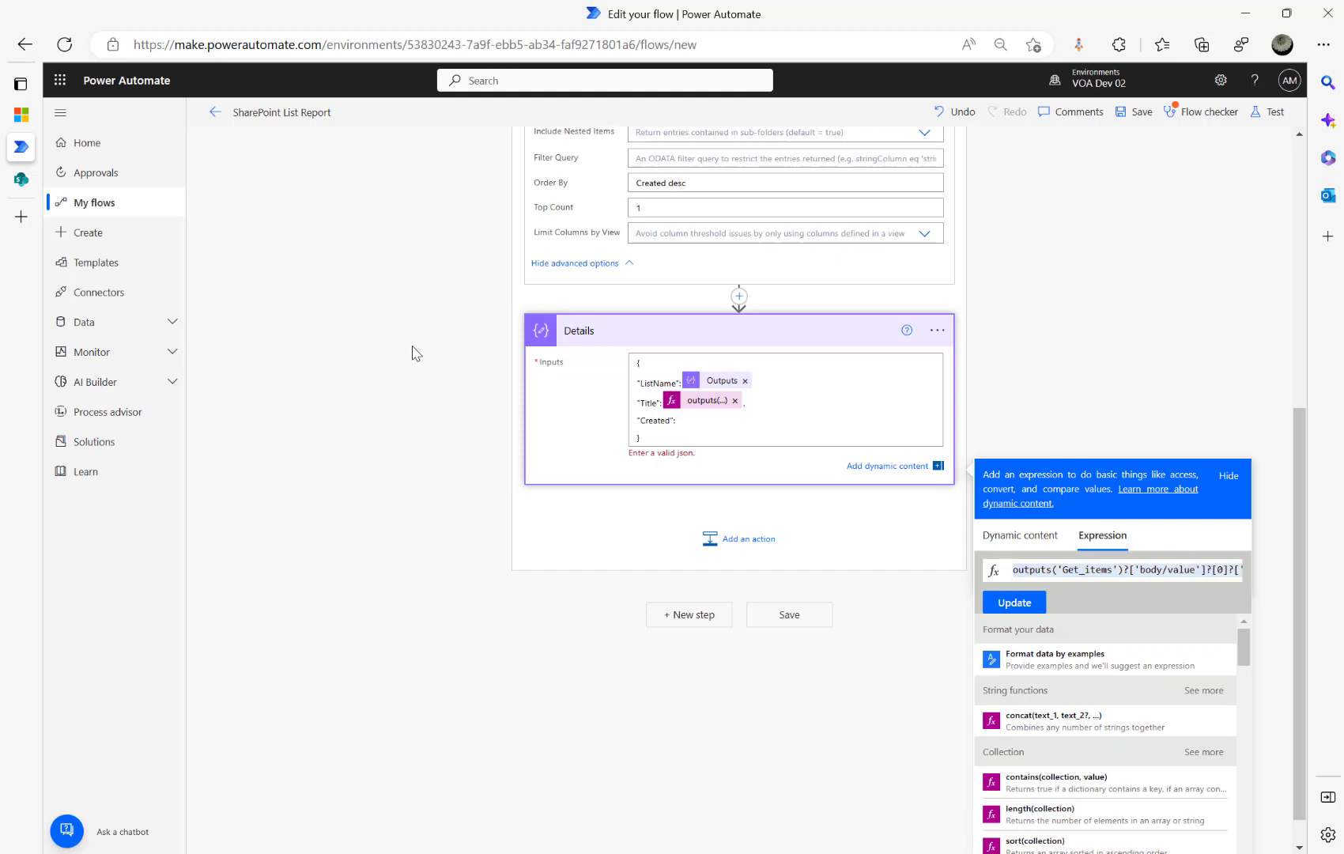
{"action": "left_click", "coordinate": [287, 316]}
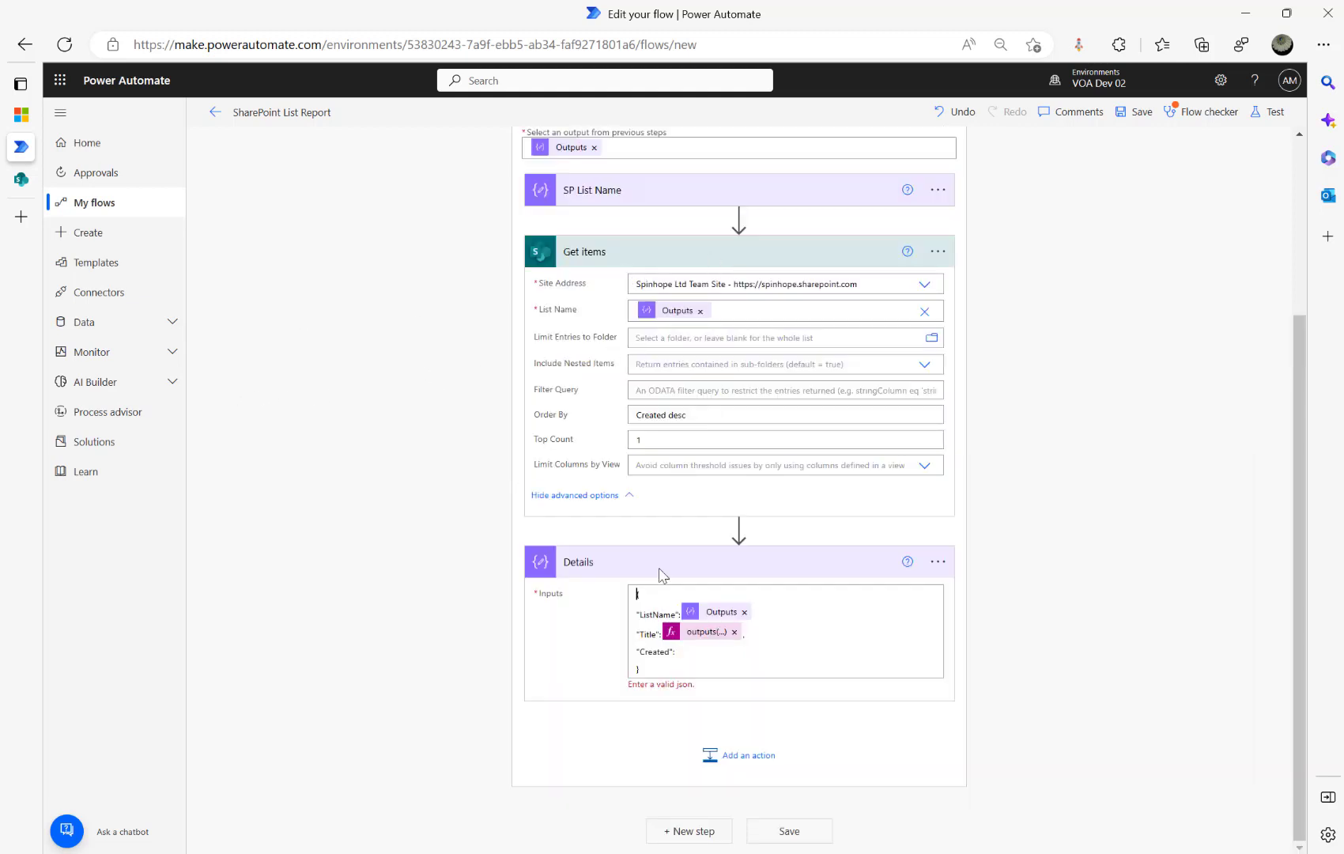
Add a comma after the "ListName" value in the Details JSON and reinsert the "Title" expression outputs('Get_items')?['body/value']?[0]?['Title'], followed by a comma
{"action": "left_click", "coordinate": [706, 648]}
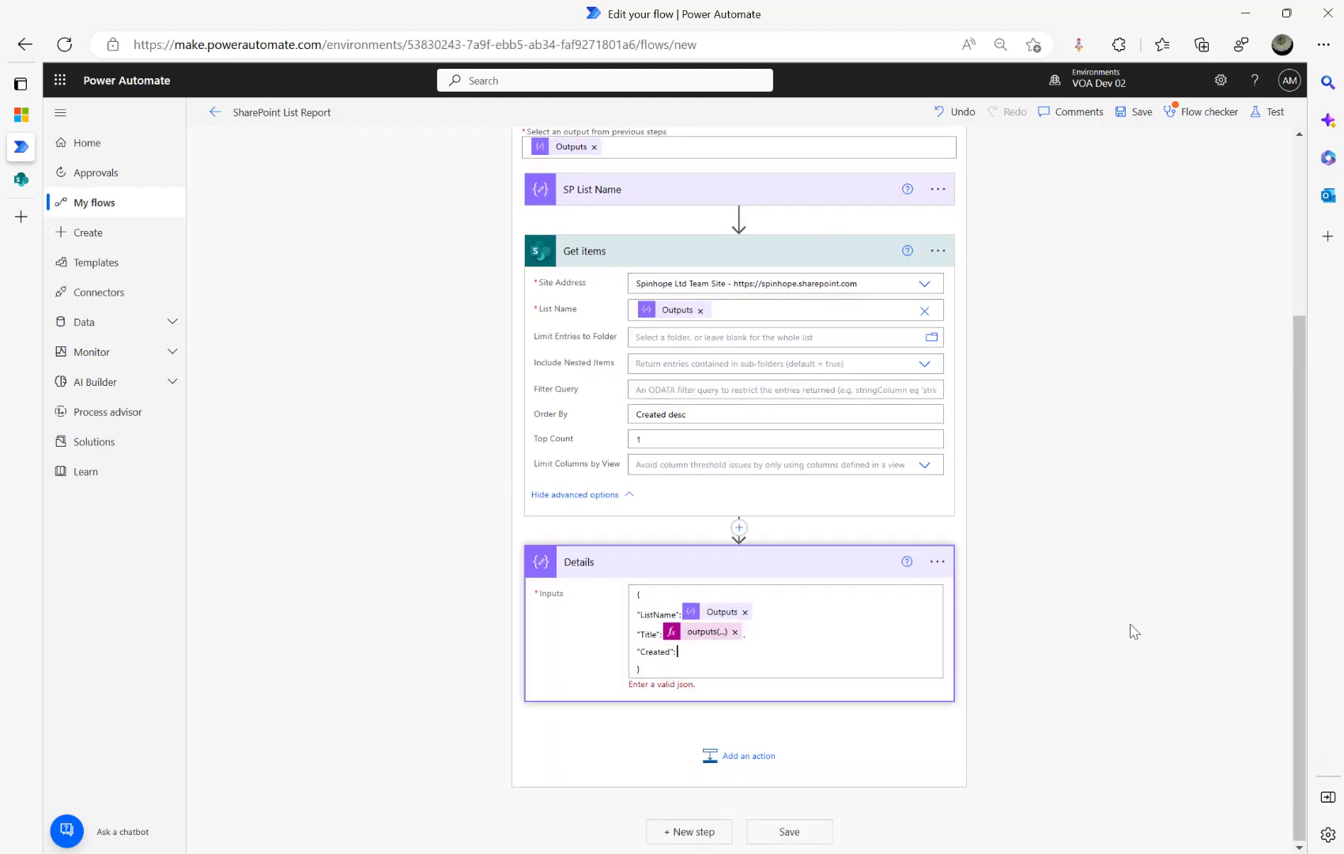
{"action": "left_click", "coordinate": [784, 609]}
{"action": "type", "text": ","}
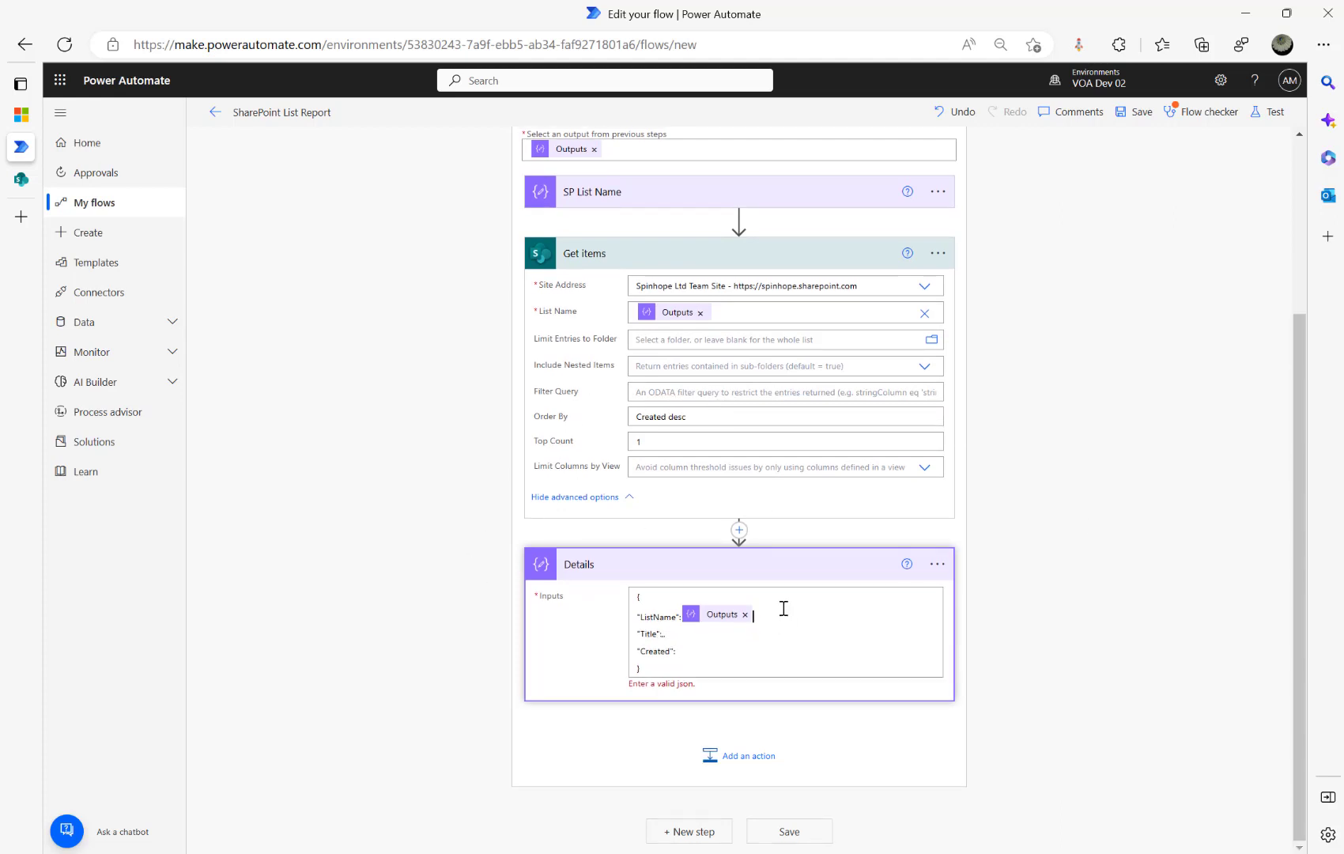
{"action": "left_click", "coordinate": [702, 385]}
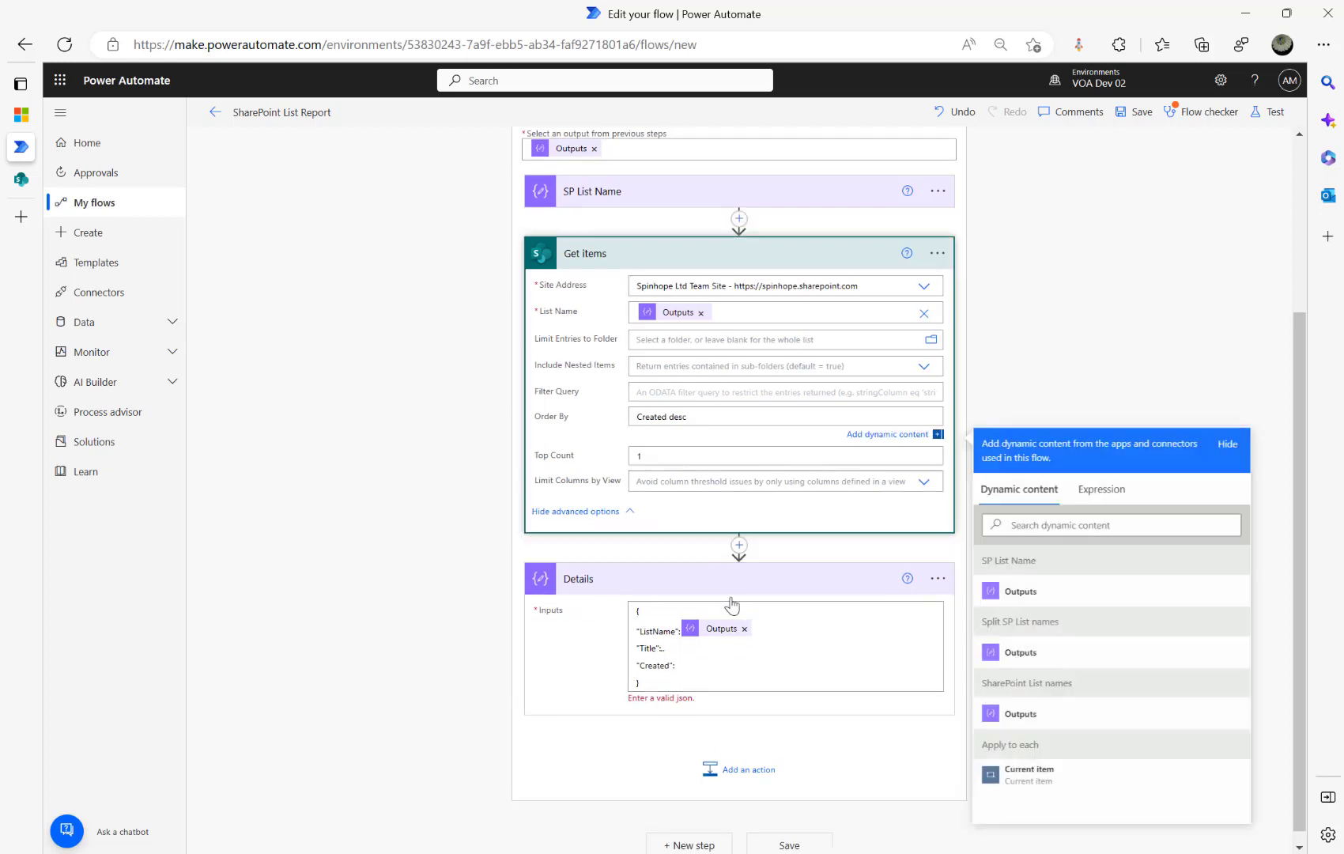
{"action": "left_click", "coordinate": [707, 661]}
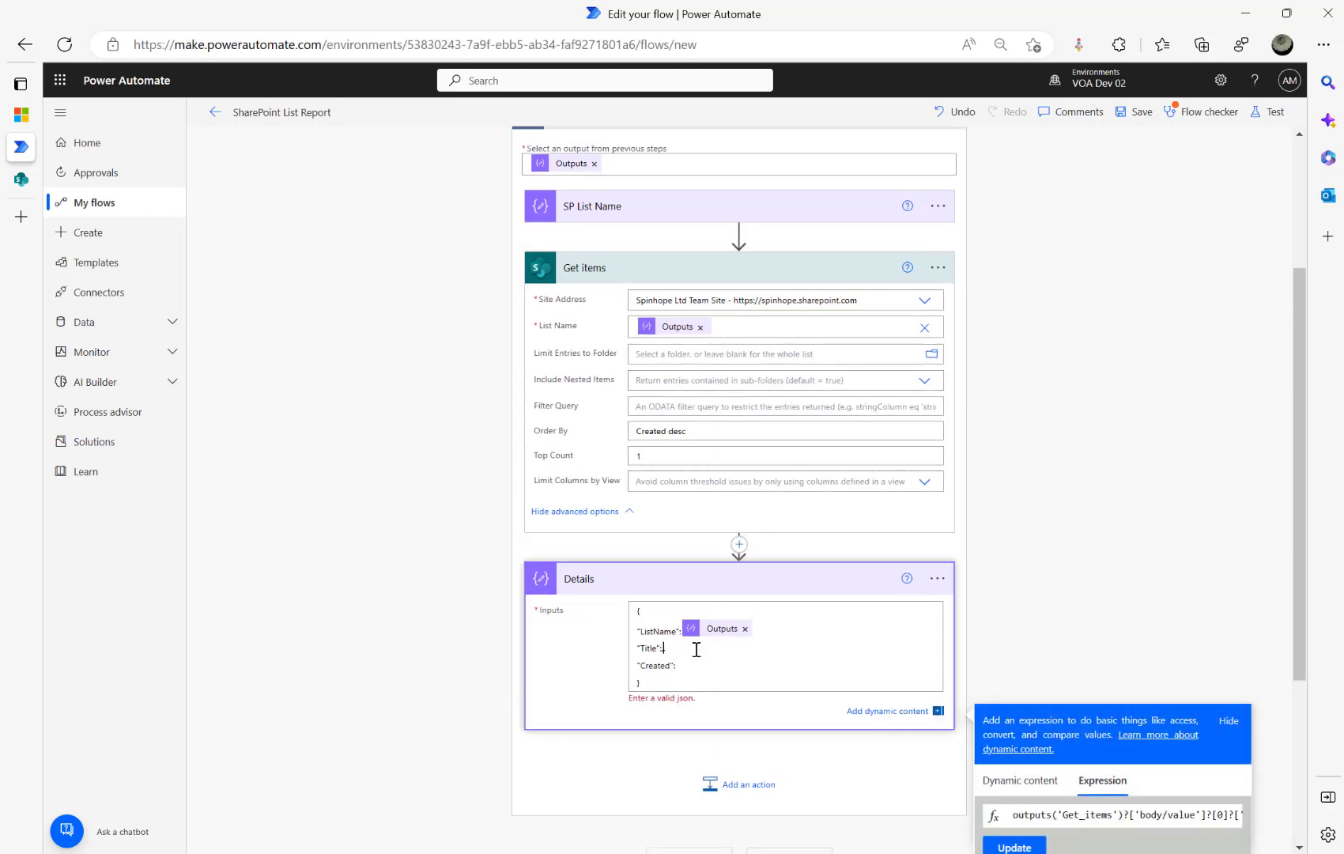
{"action": "left_click", "coordinate": [1014, 846]}
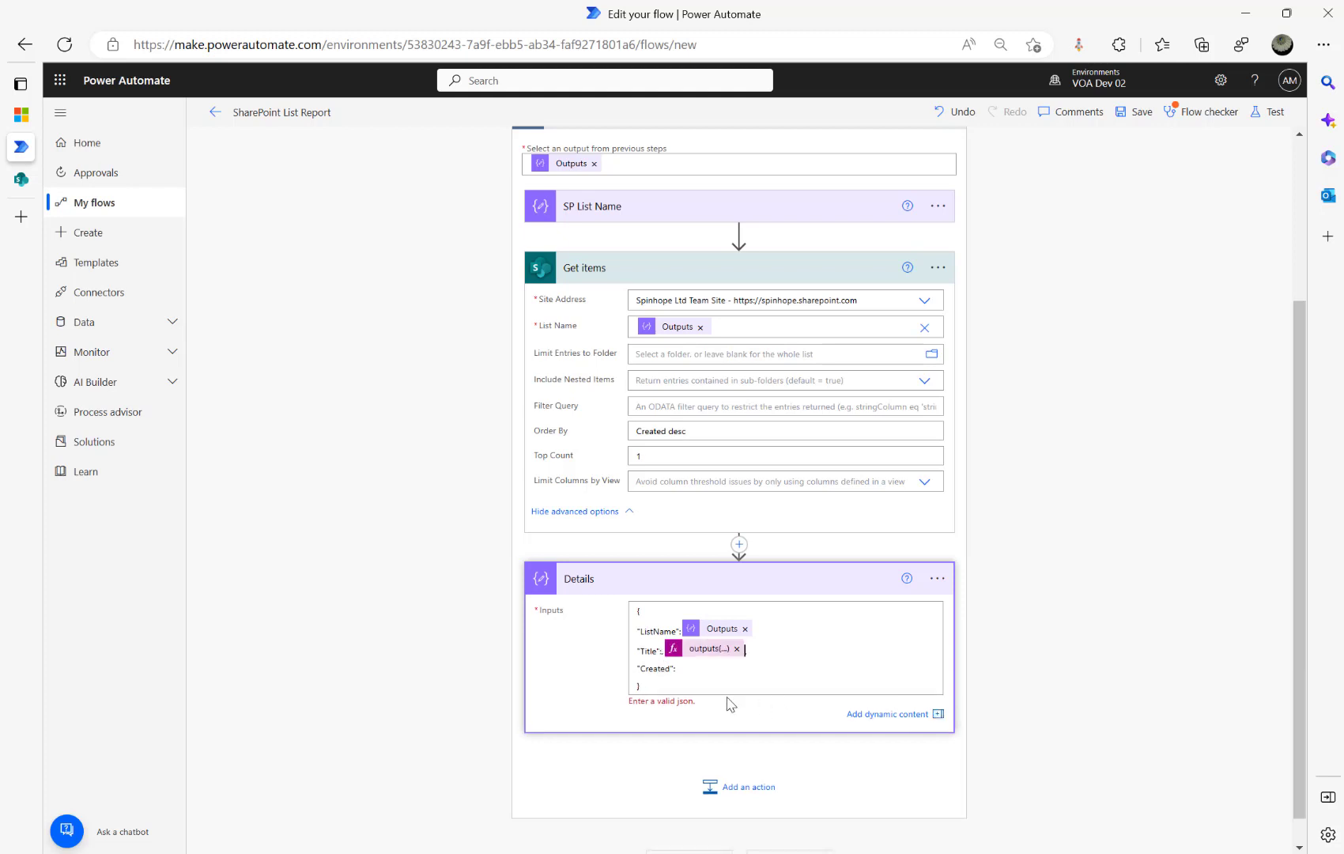
{"action": "type", "text": ","}
Set the "Created" value in the Details JSON to the expression outputs('Get_items')?['body/value']?[0]?['Created']
{"action": "left_click", "coordinate": [708, 666]}
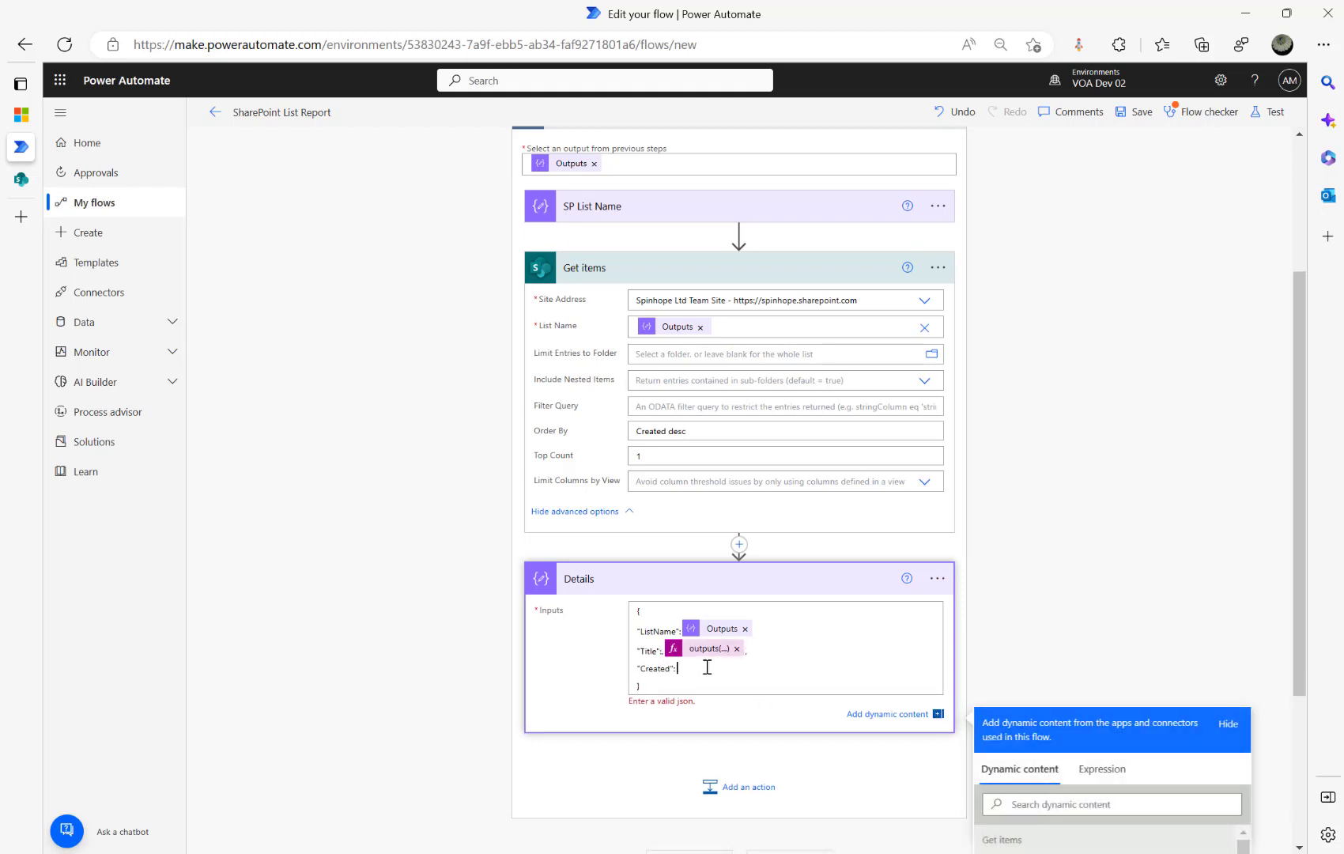
{"action": "left_click", "coordinate": [1103, 769]}
{"action": "key", "text": "ctrl+v"}
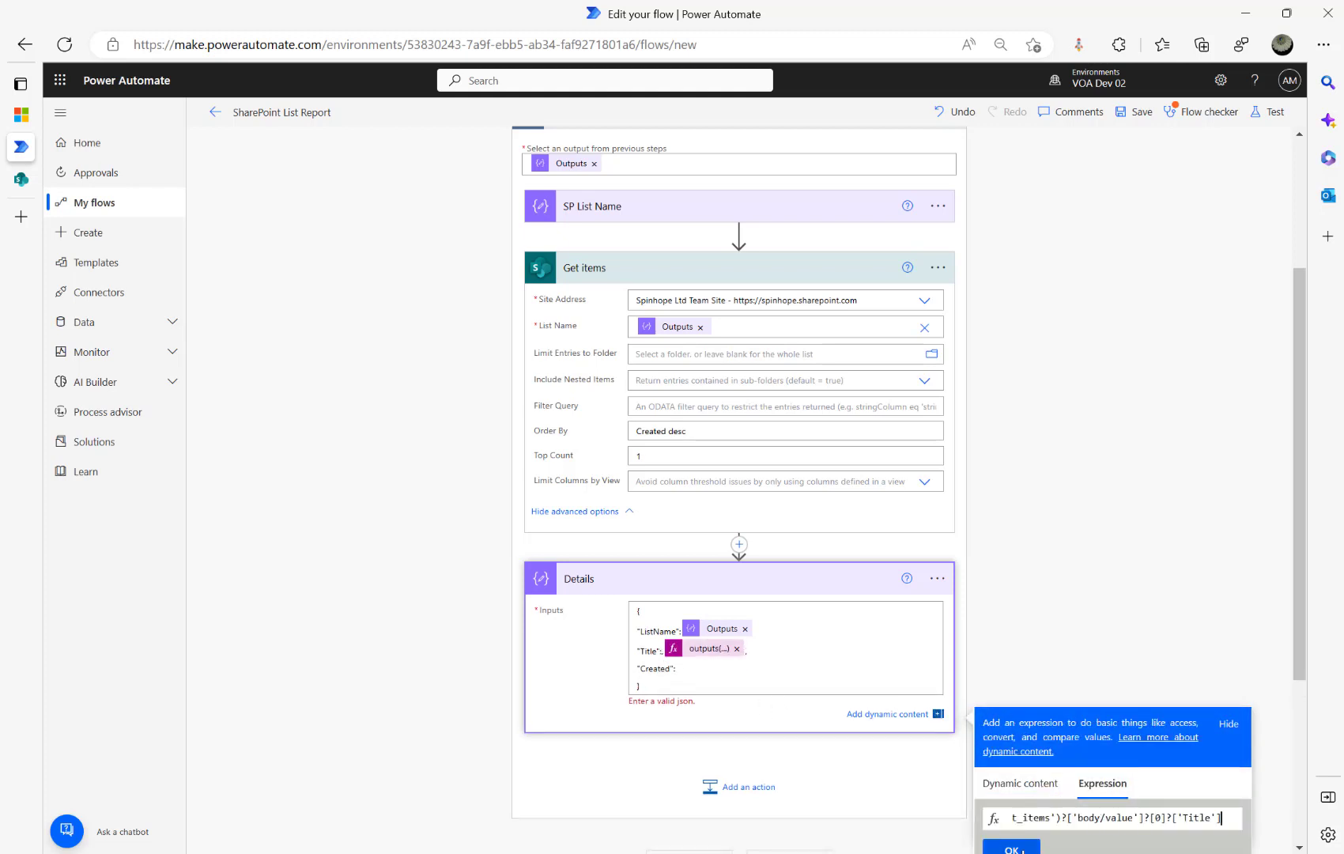
{"action": "double_click", "coordinate": [1197, 816]}
{"action": "type", "text": "Created"}
{"action": "left_click", "coordinate": [1013, 848]}
{"action": "left_click", "coordinate": [700, 691]}
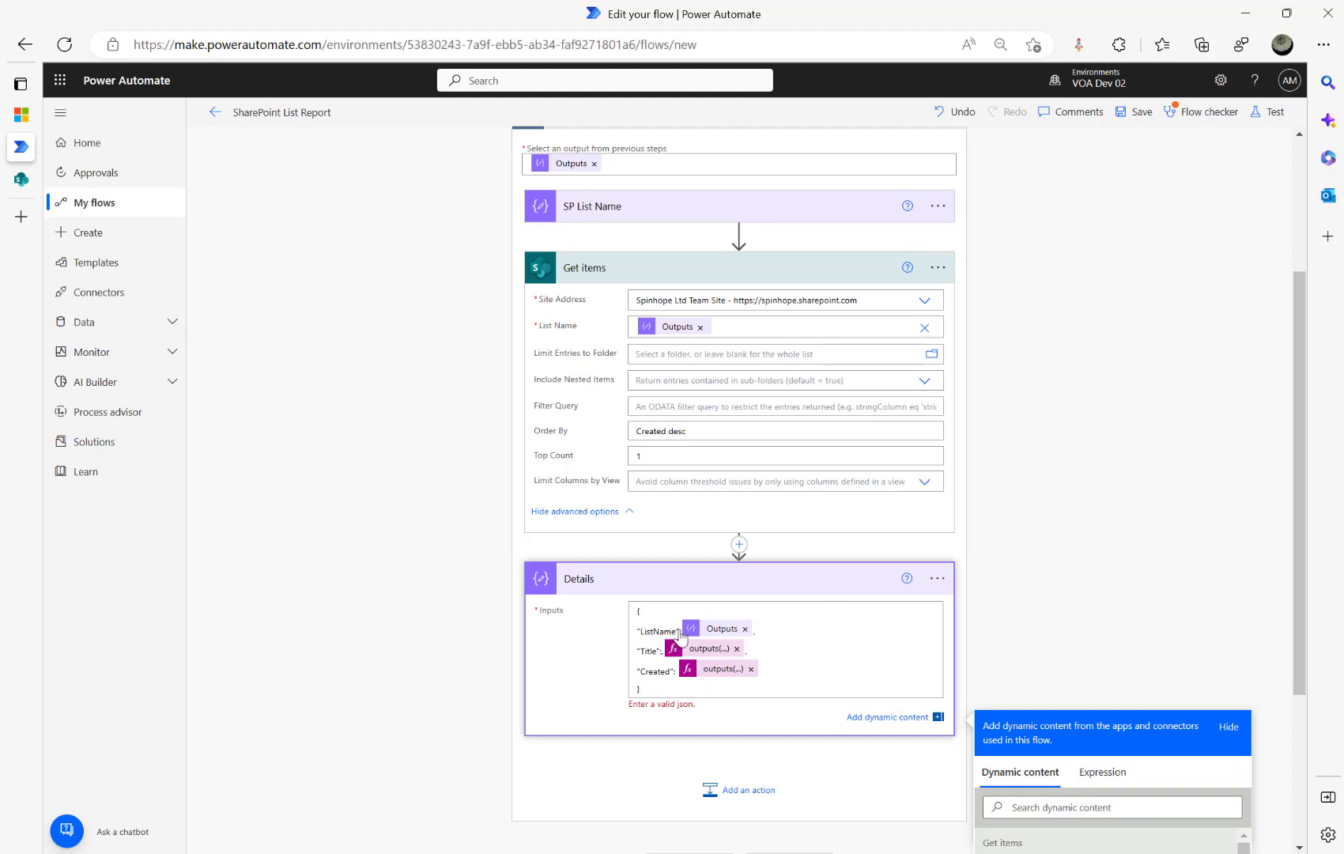
Correct the punctuation after the "Title" key in the Details JSON to a single colon and save the flow
{"action": "left_click", "coordinate": [1128, 118]}
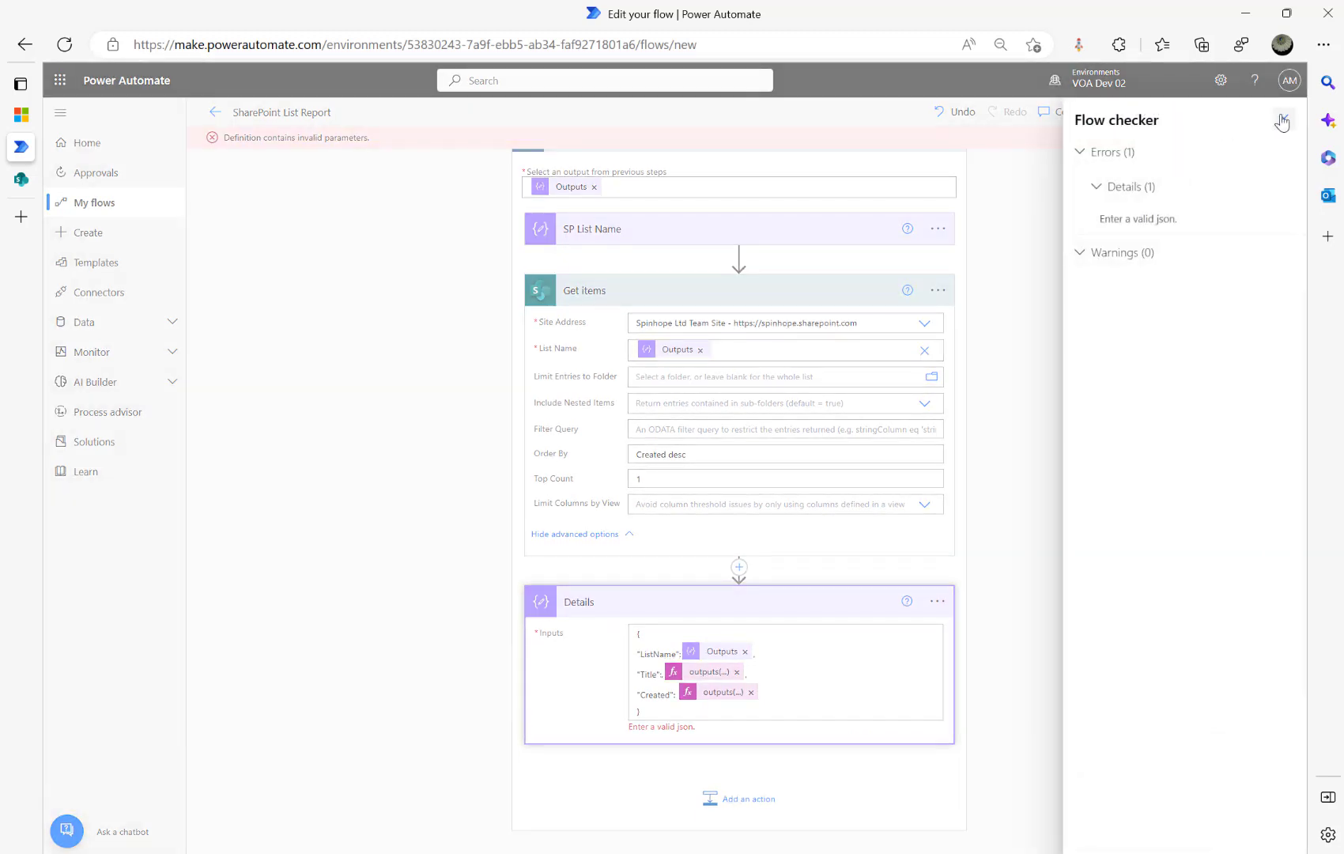
{"action": "left_click", "coordinate": [1283, 119]}
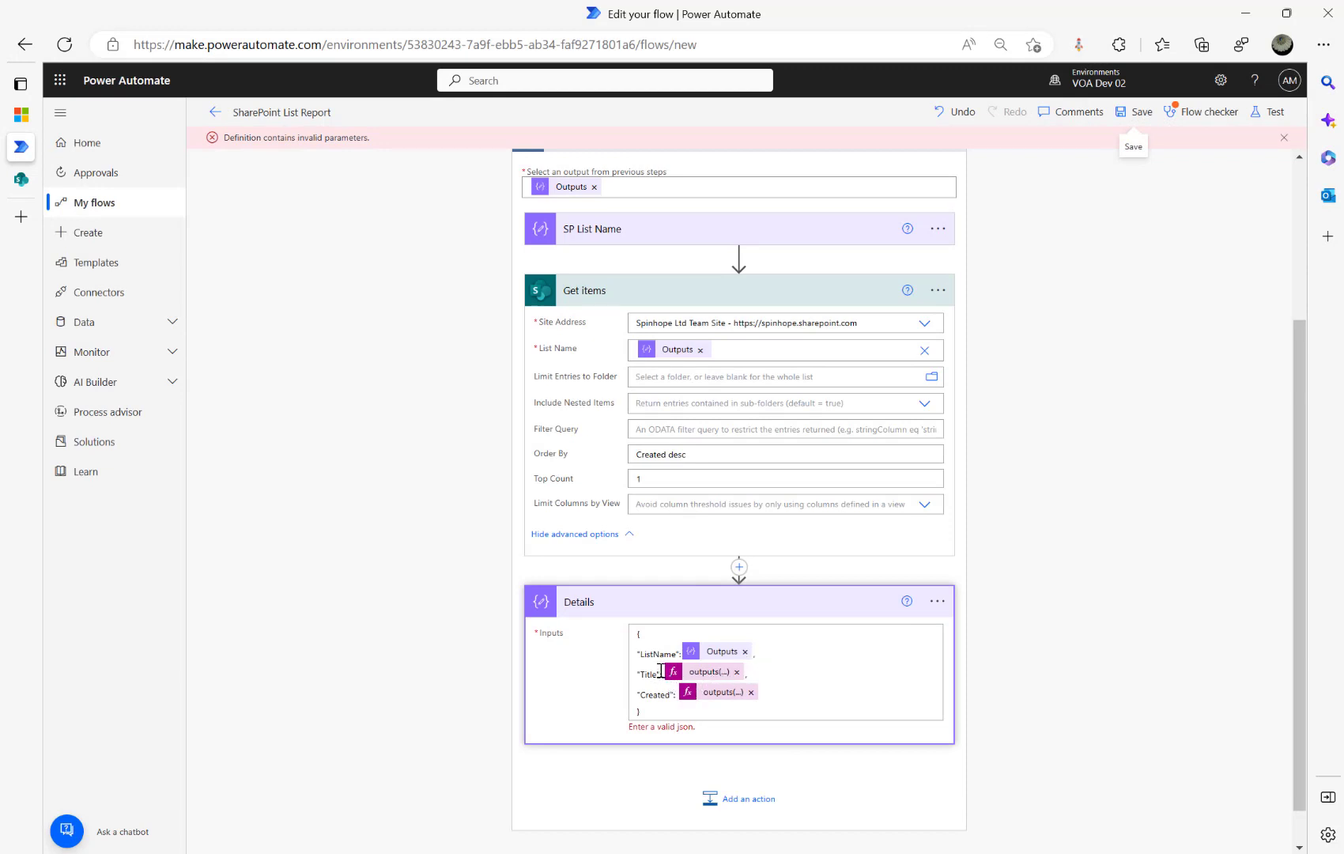
{"action": "key", "text": "Right"}
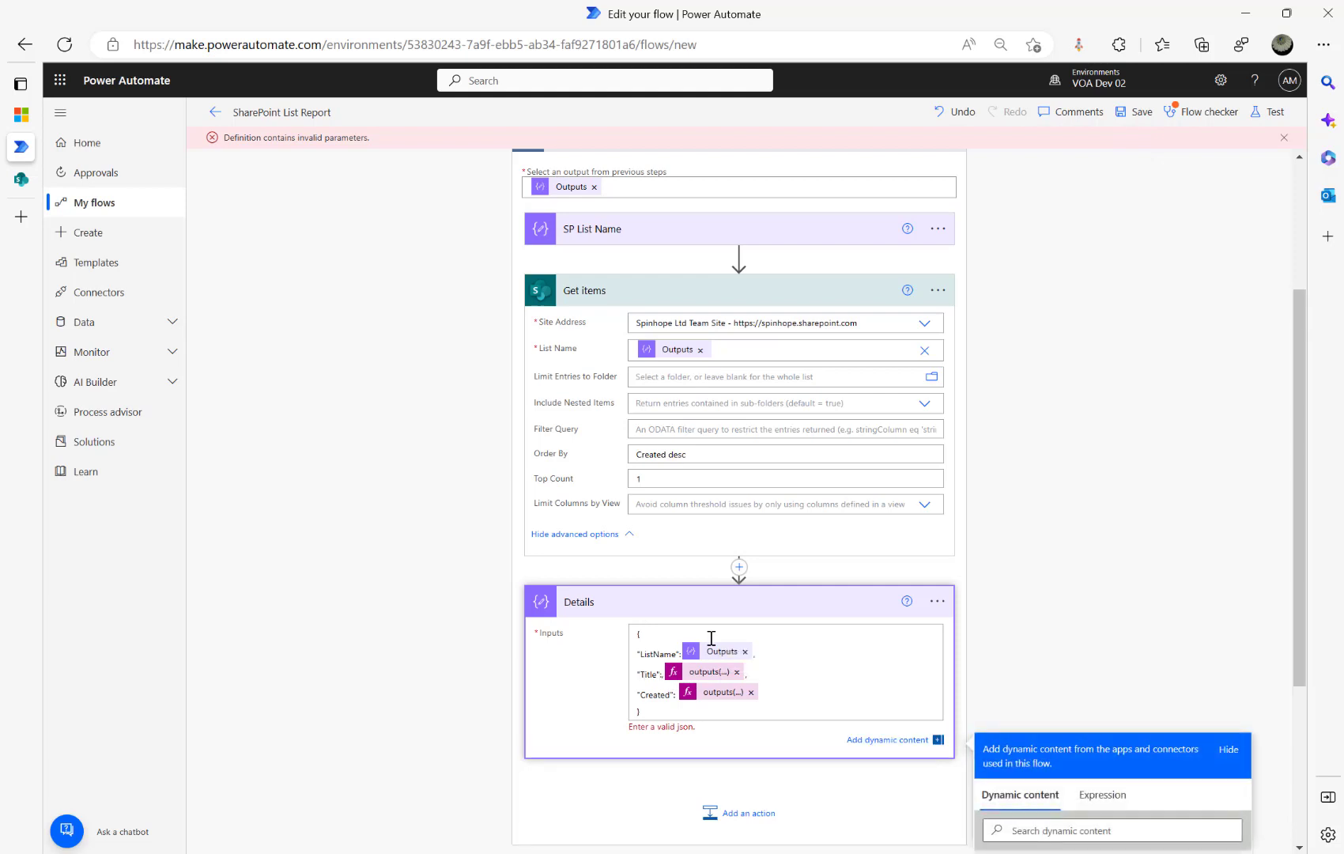
{"action": "key", "text": "BackSpace"}
{"action": "type", "text": ":"}
{"action": "left_click", "coordinate": [1138, 117]}
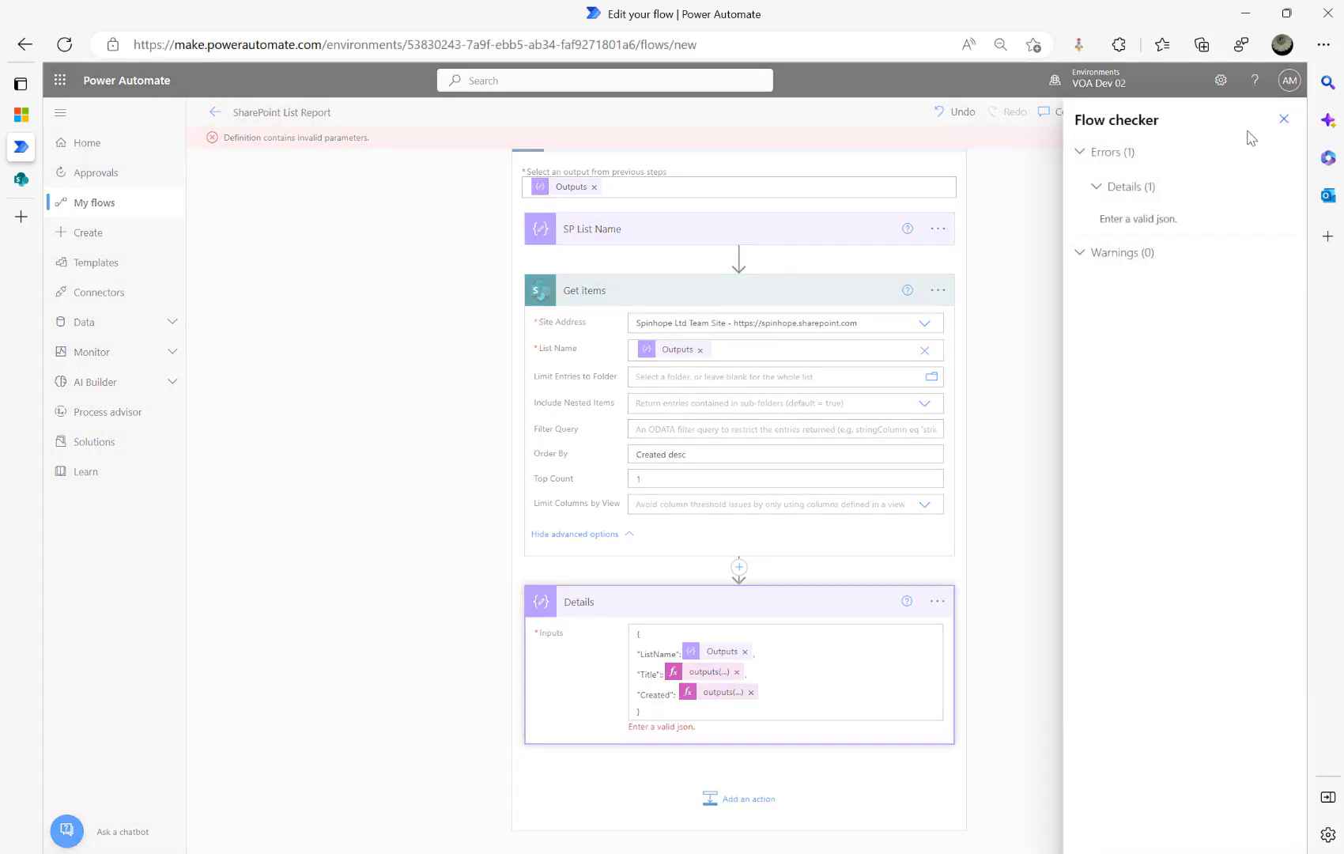
{"action": "left_click", "coordinate": [1282, 120]}
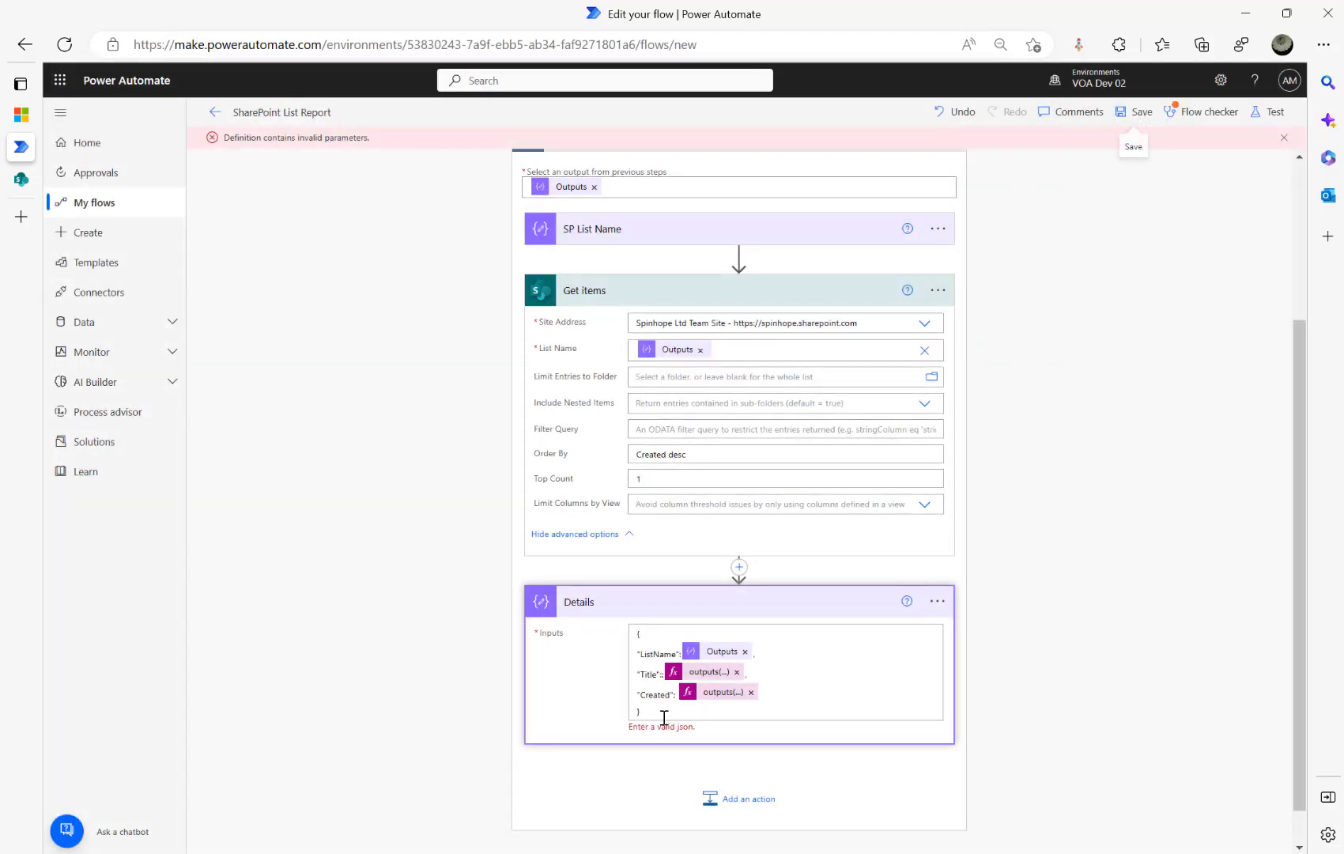
{"action": "left_click", "coordinate": [661, 671]}
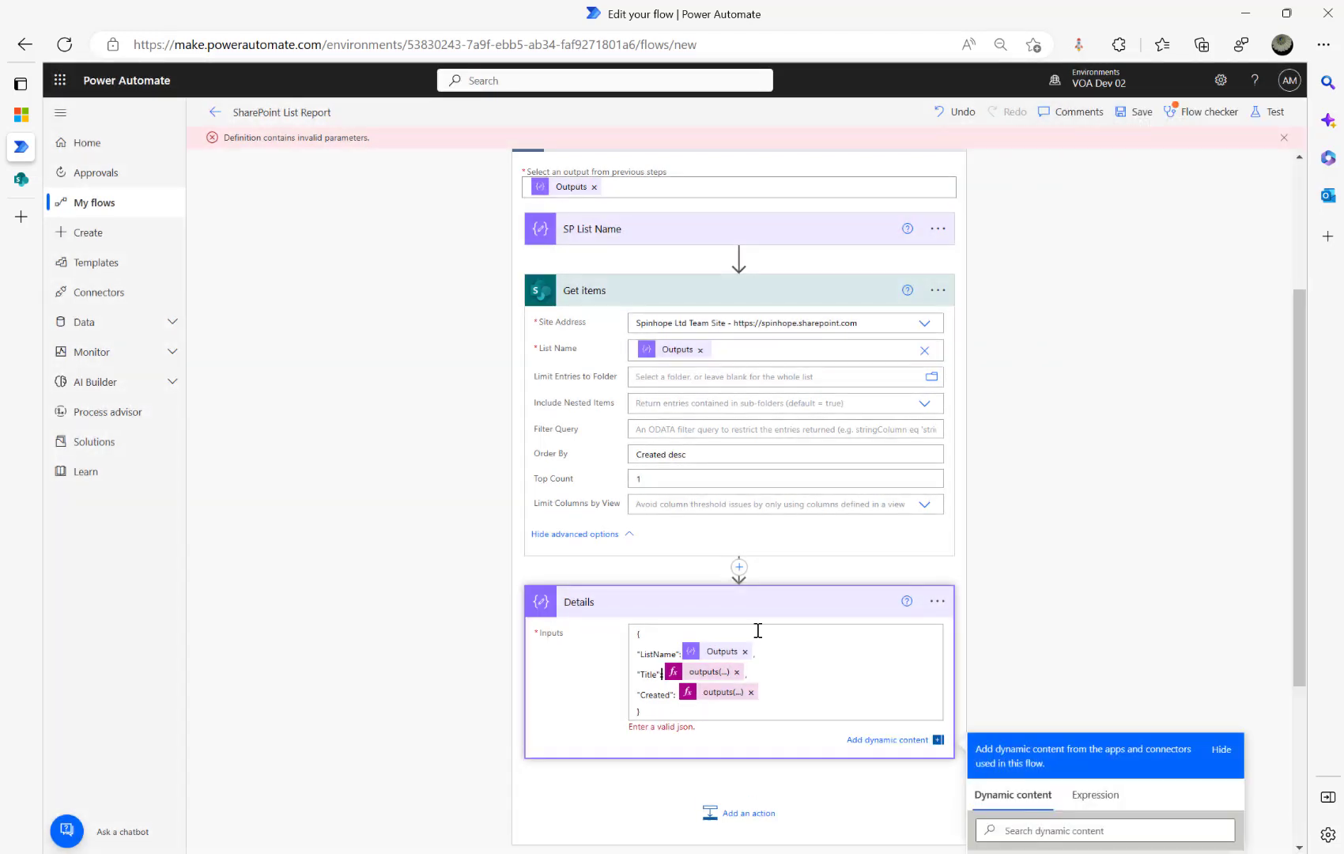
{"action": "left_click", "coordinate": [1140, 116]}
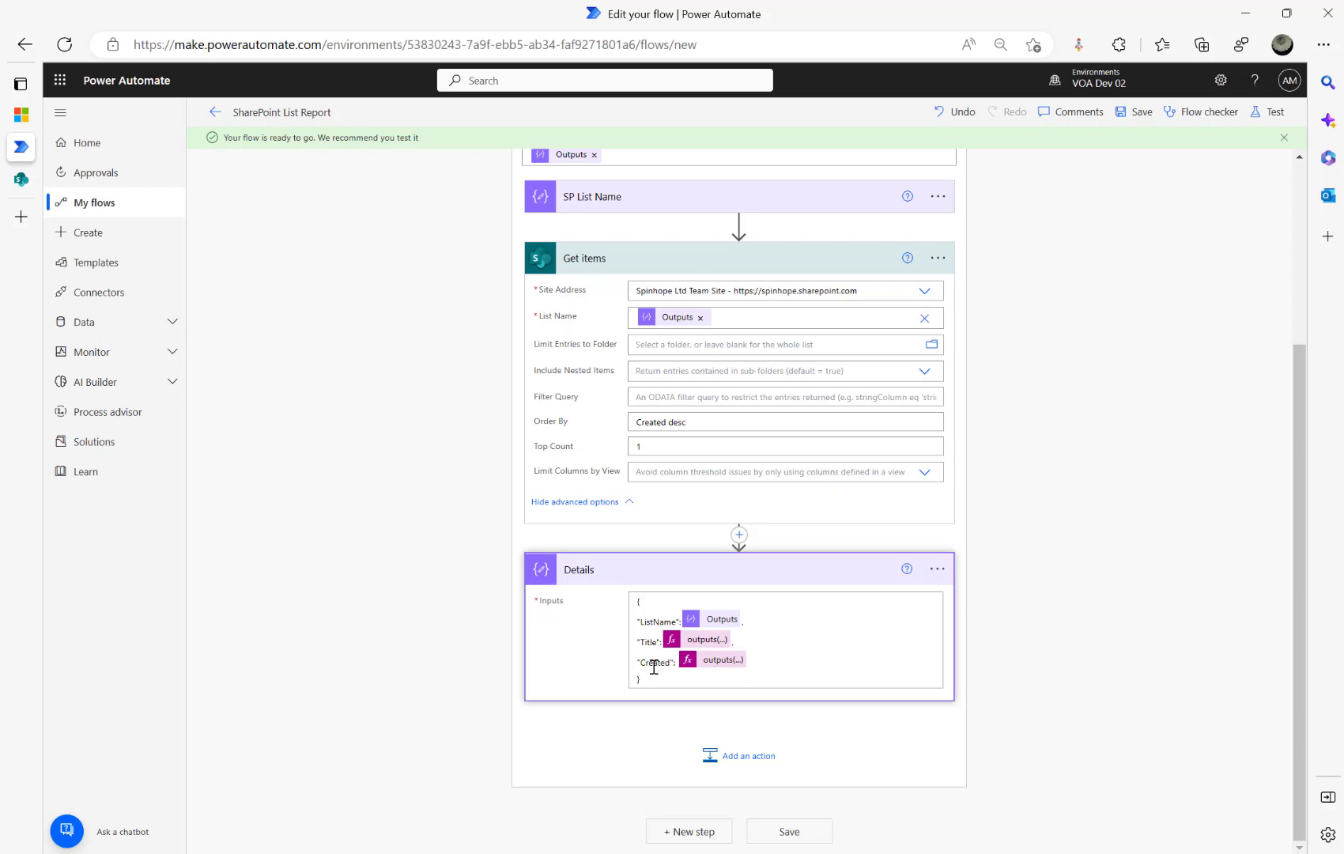
Run a manual test of the SharePoint List Report flow
{"action": "left_click", "coordinate": [1269, 111]}
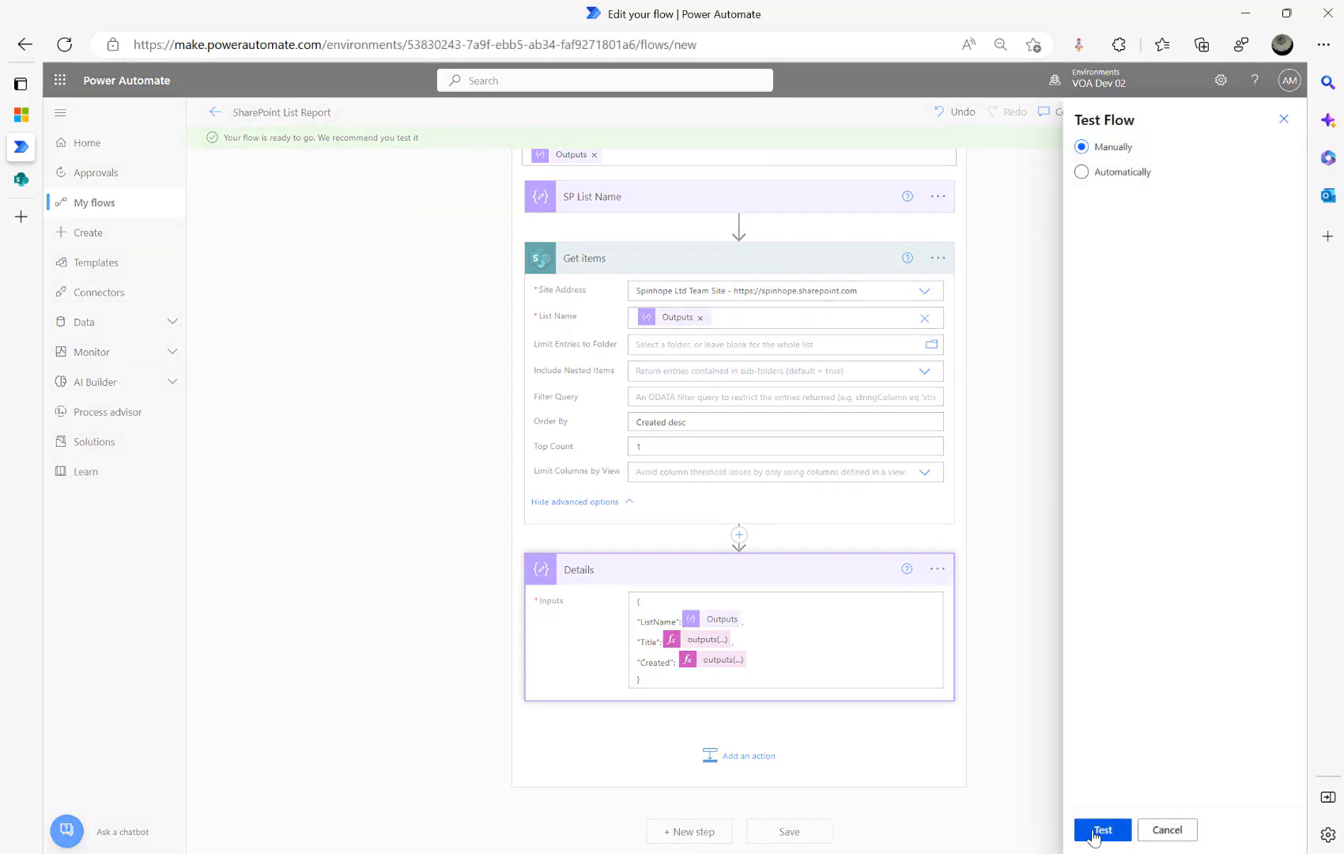
{"action": "left_click", "coordinate": [1095, 837]}
{"action": "left_click", "coordinate": [1093, 836]}
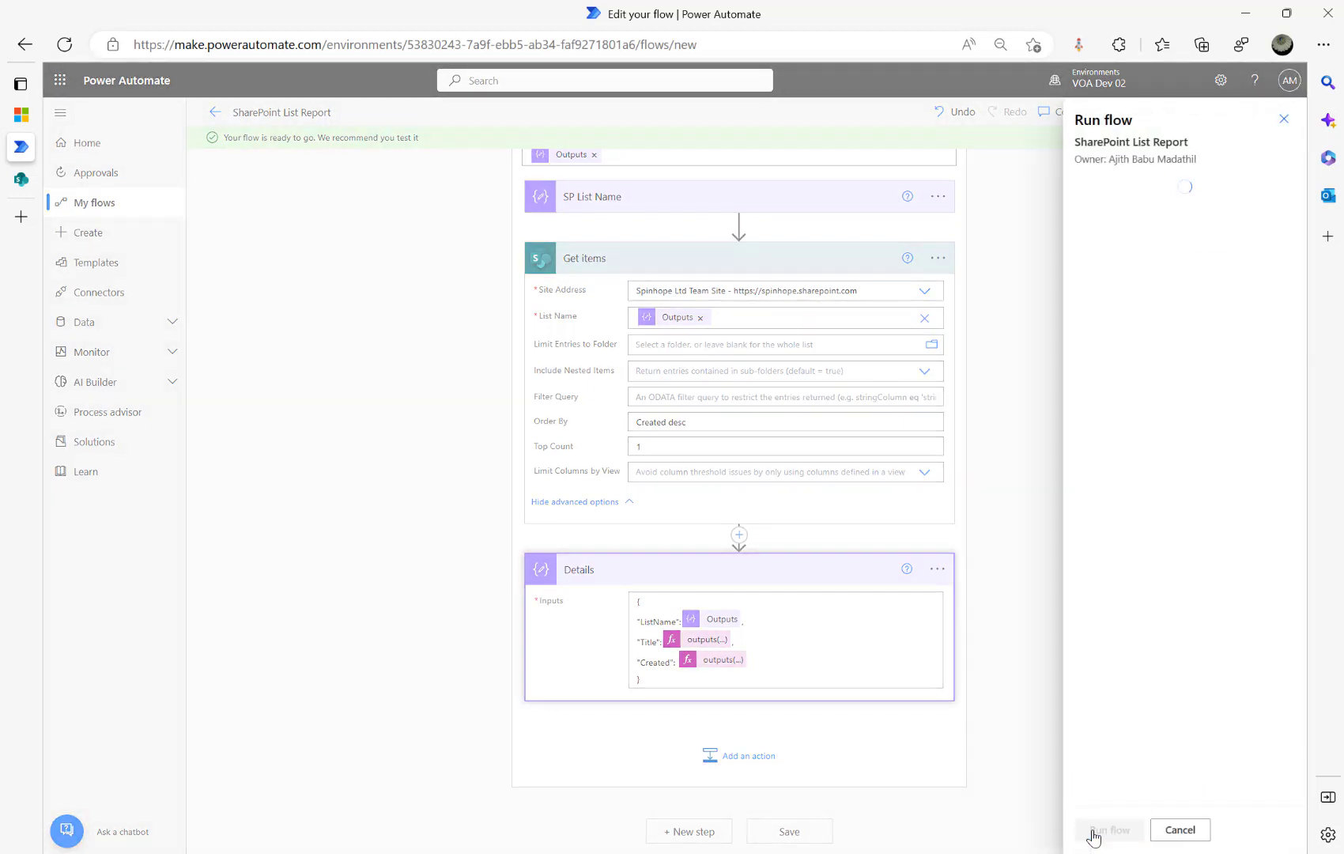
{"action": "left_click", "coordinate": [1094, 836]}
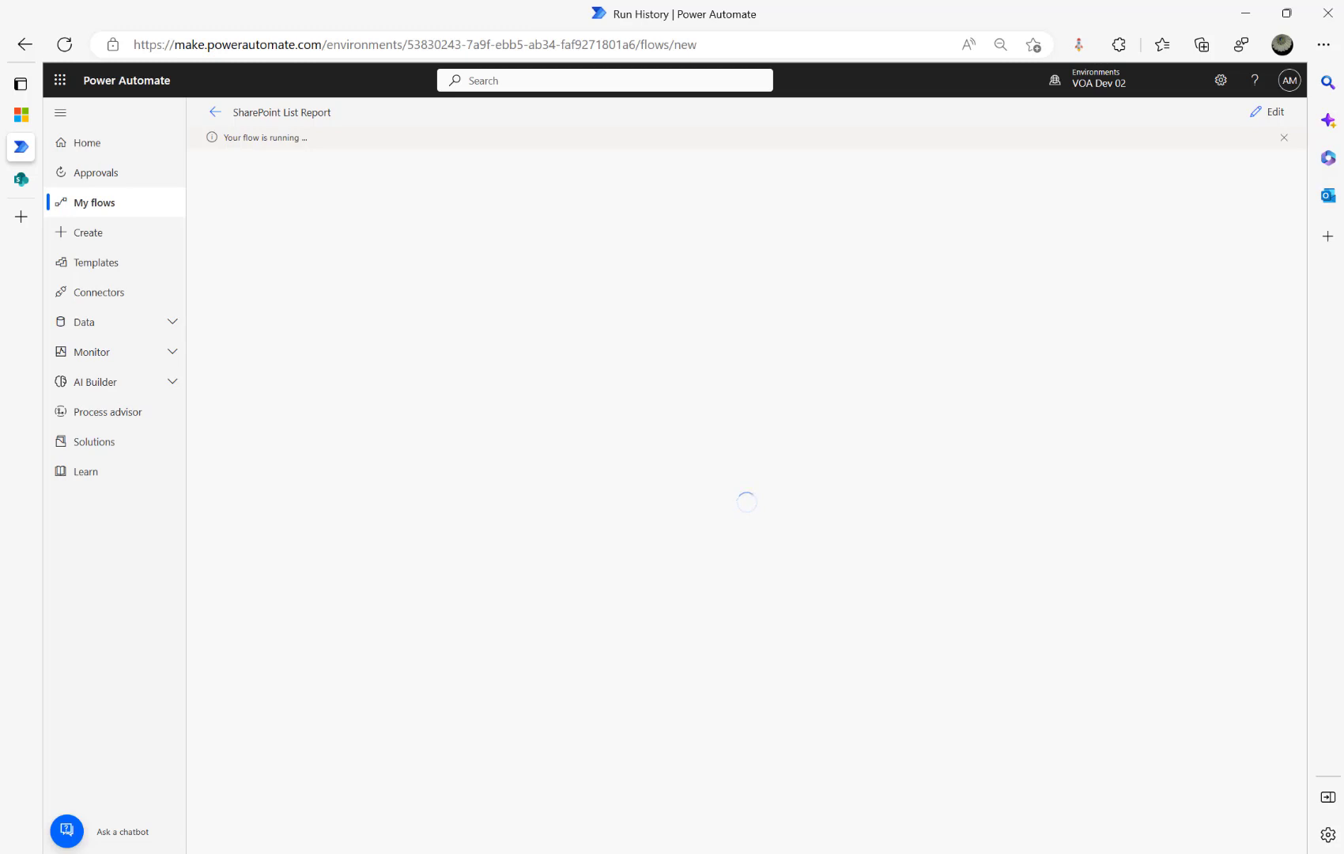
Examine the "Created" value in the Details inputs of the first Apply to each iteration, and return to editing the flow
{"action": "left_click", "coordinate": [672, 377]}
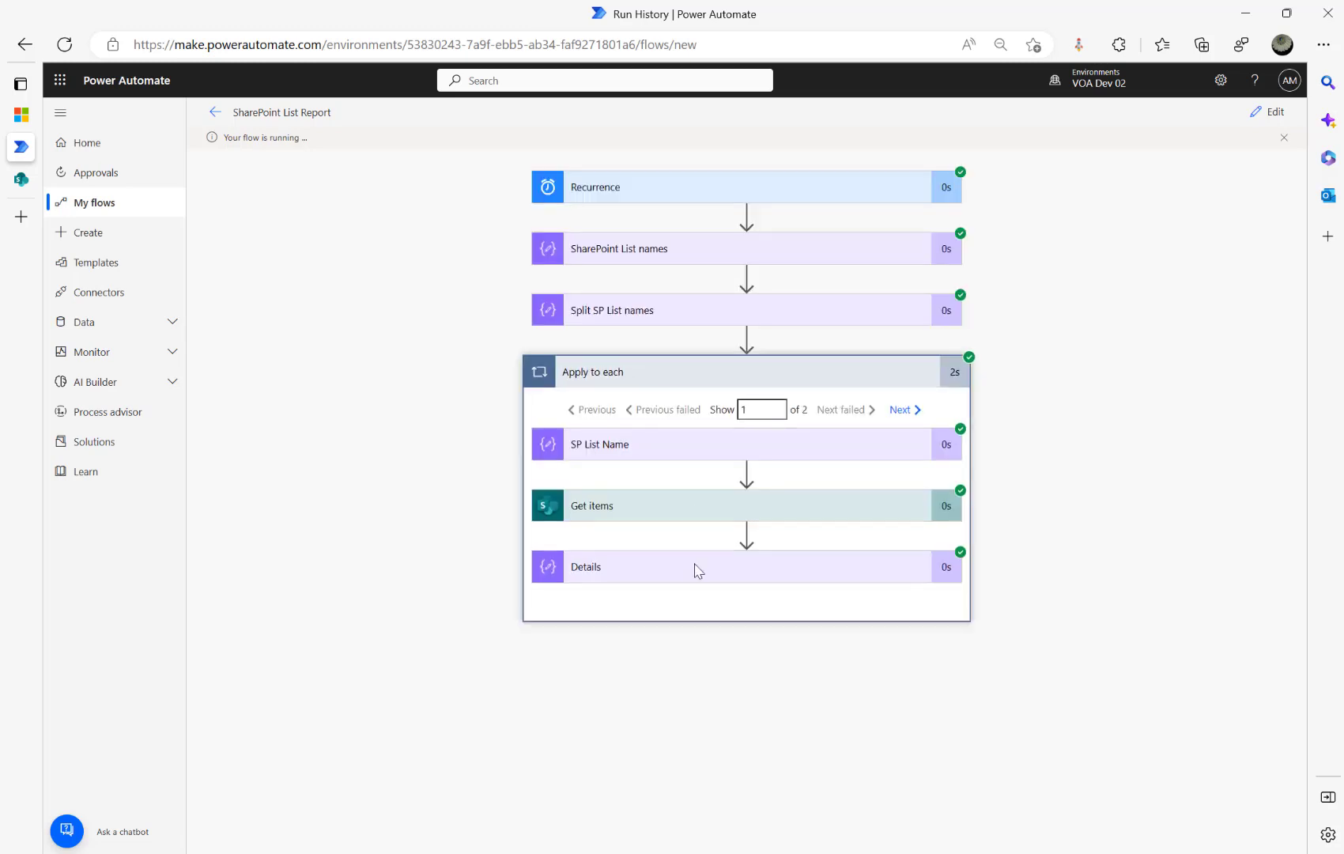
{"action": "left_click", "coordinate": [661, 567]}
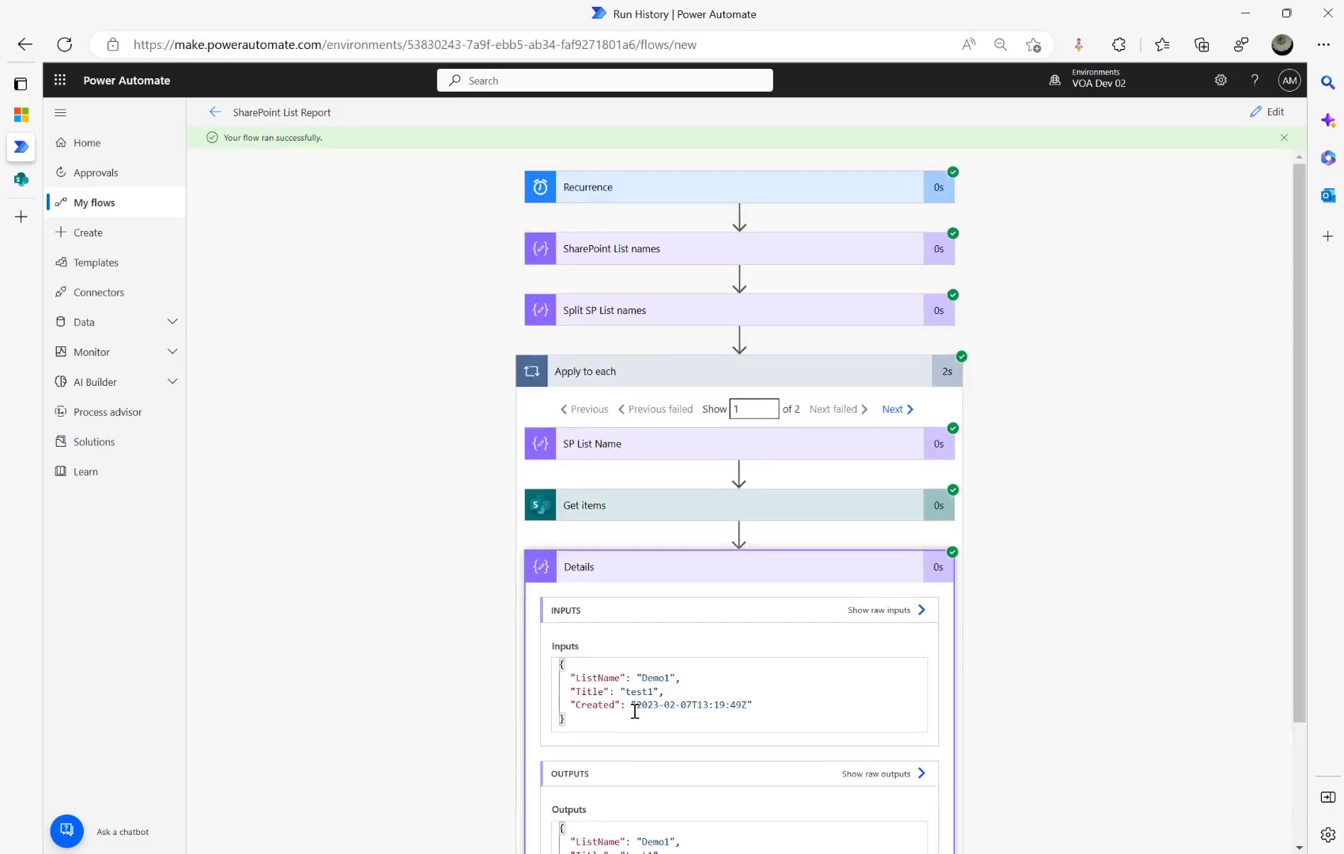
{"action": "left_click_drag", "start_coordinate": [635, 707], "coordinate": [754, 703]}
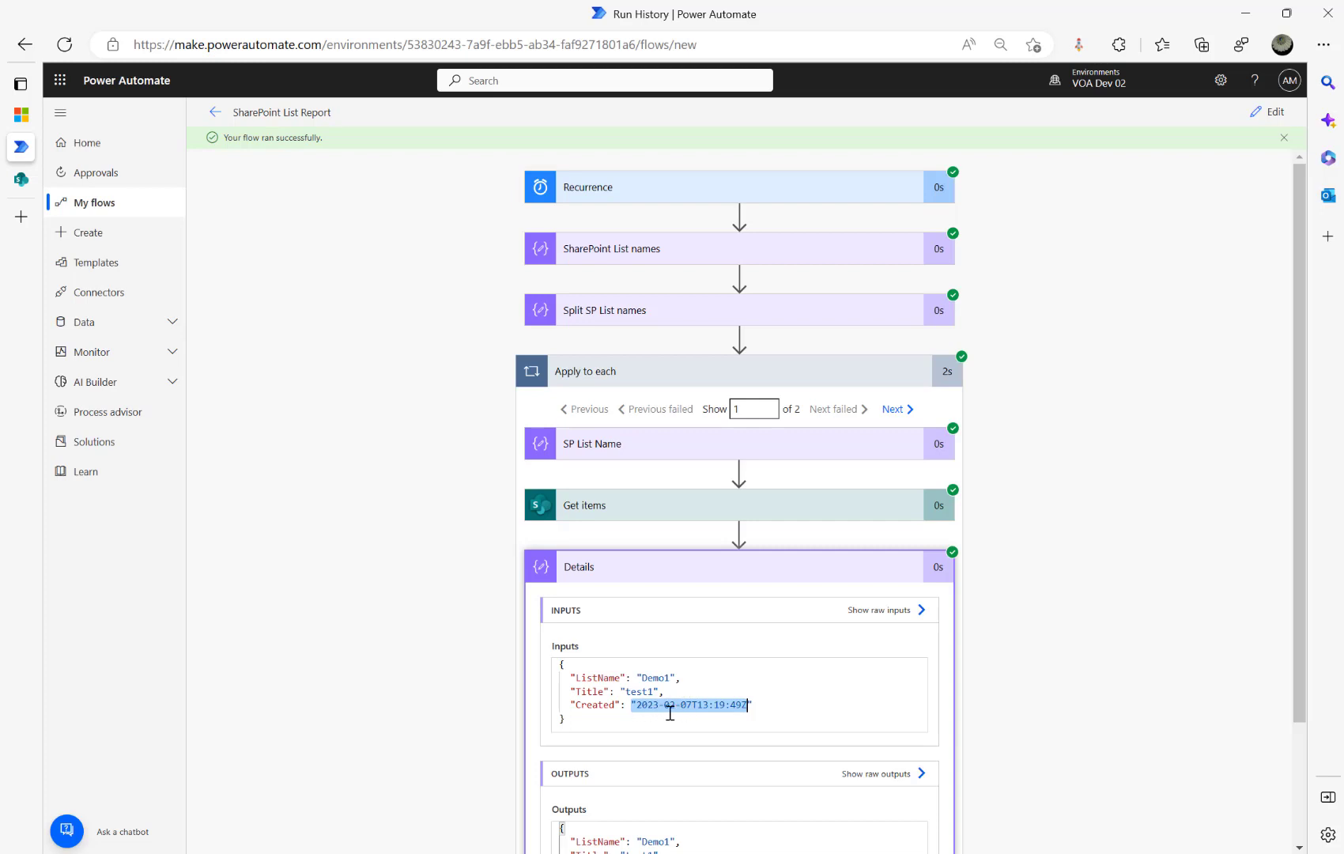
{"action": "left_click", "coordinate": [1265, 113]}
{"action": "scroll", "coordinate": [803, 558], "scroll_direction": "down", "scroll_amount": 3}
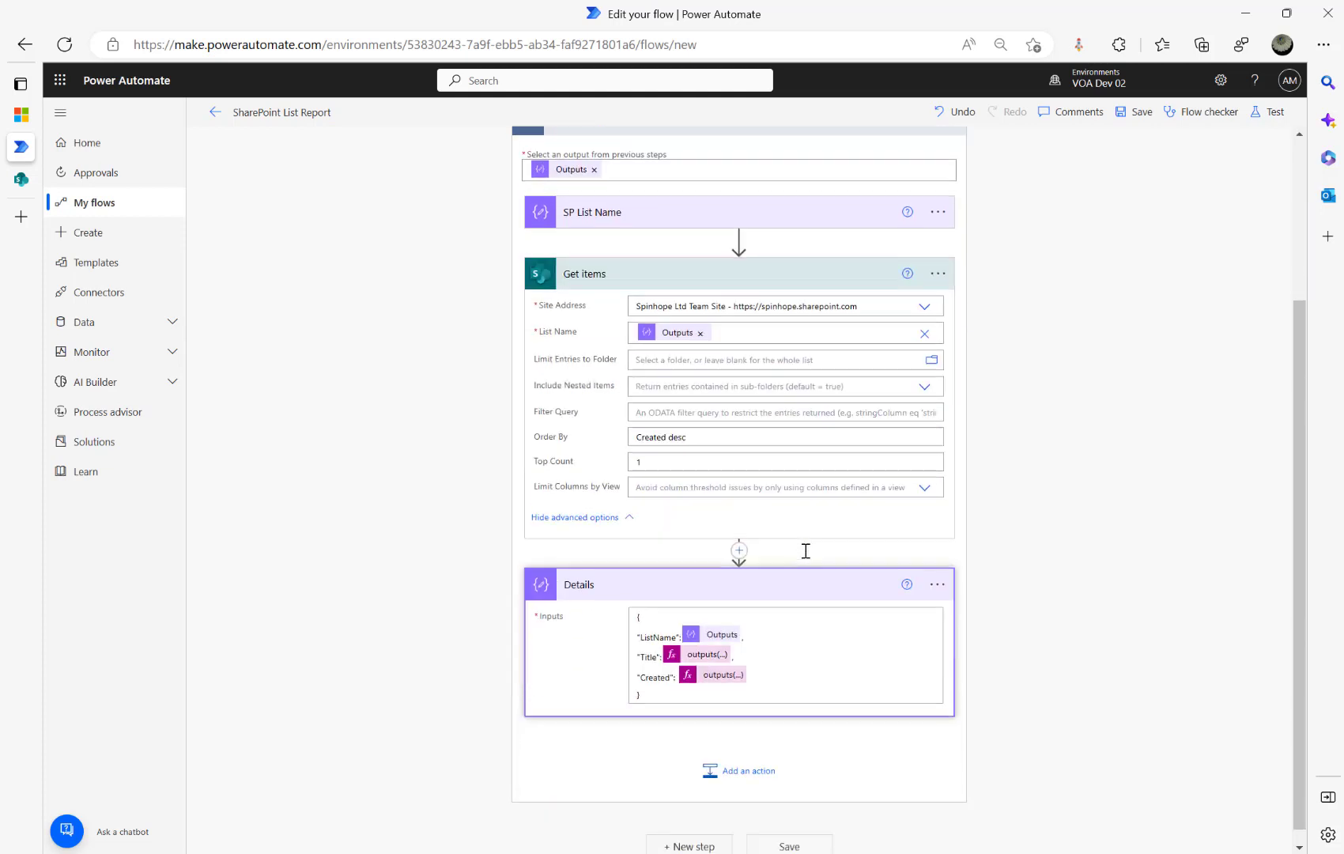
Try to wrap the "Created" expression in the Details JSON in formatDateTime with the format 'dd-MM-yyyy'
{"action": "left_click", "coordinate": [716, 663]}
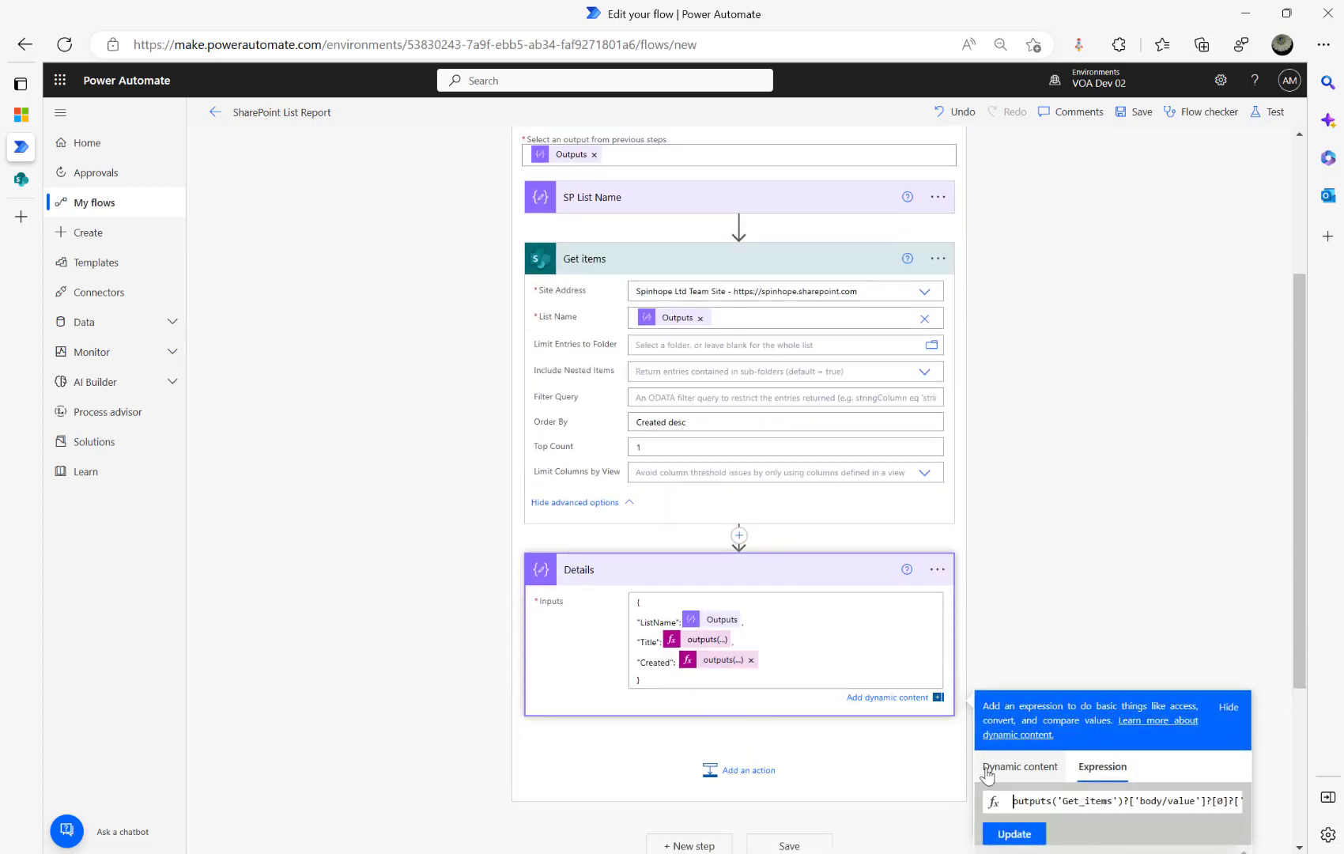
{"action": "type", "text": "format"}
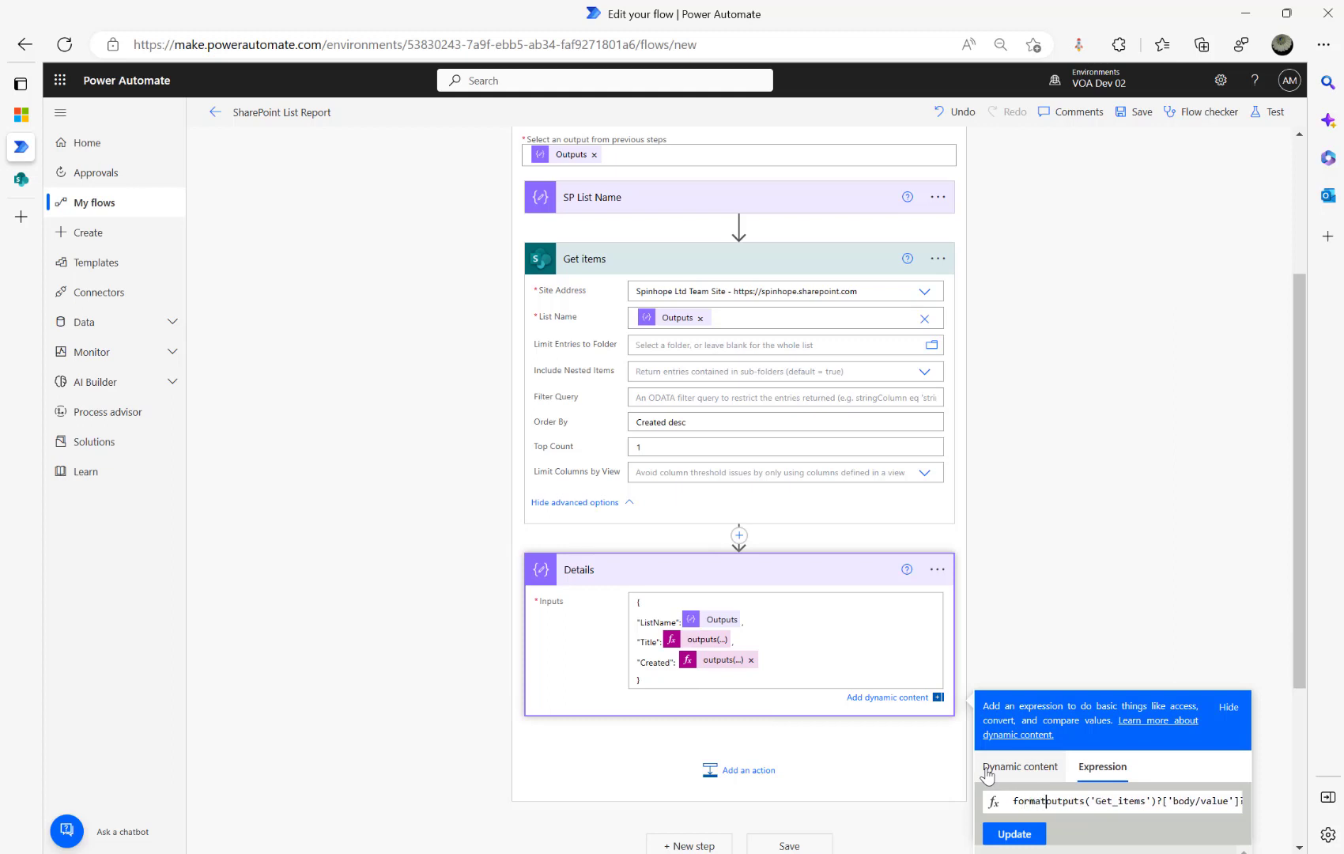
{"action": "type", "text": "DateT"}
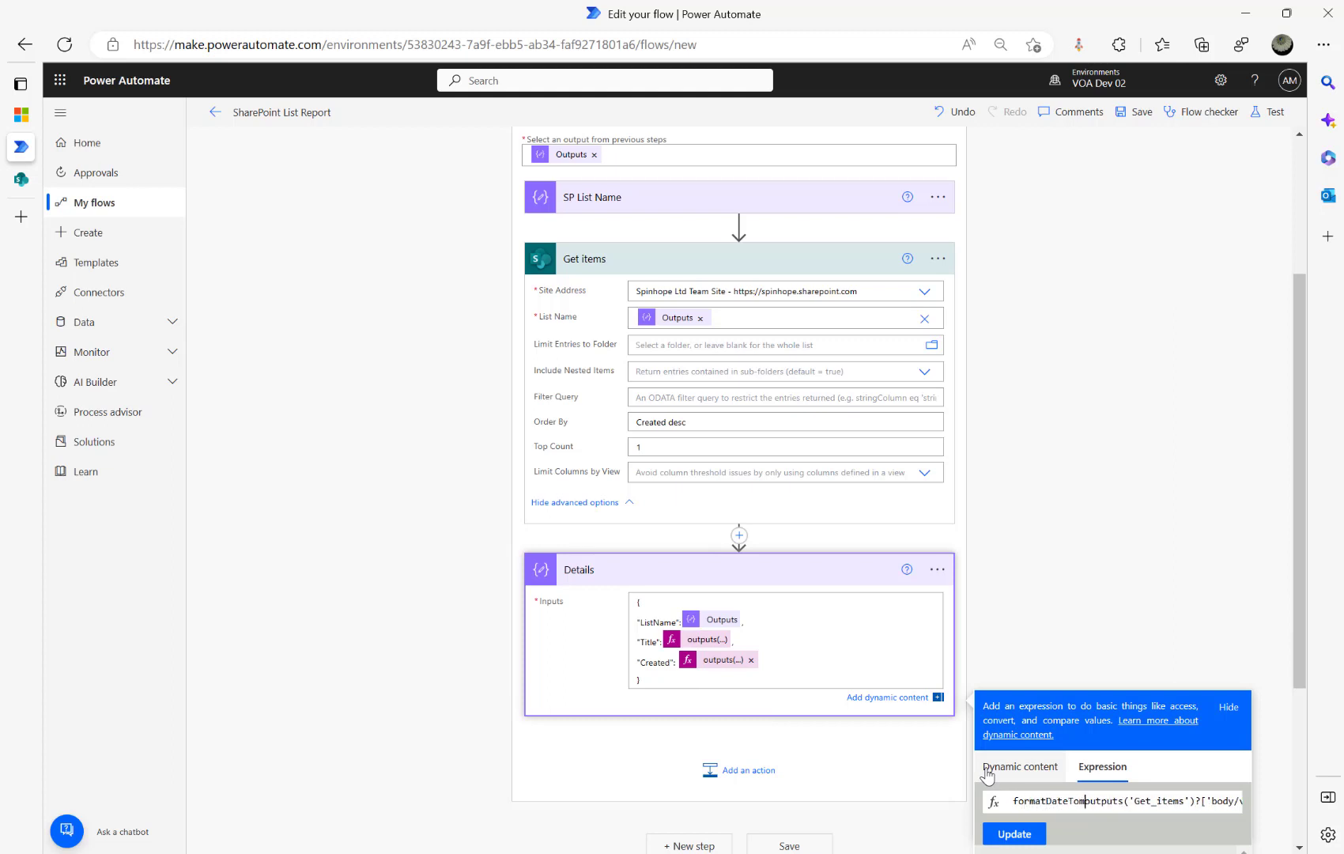
{"action": "type", "text": "ime("}
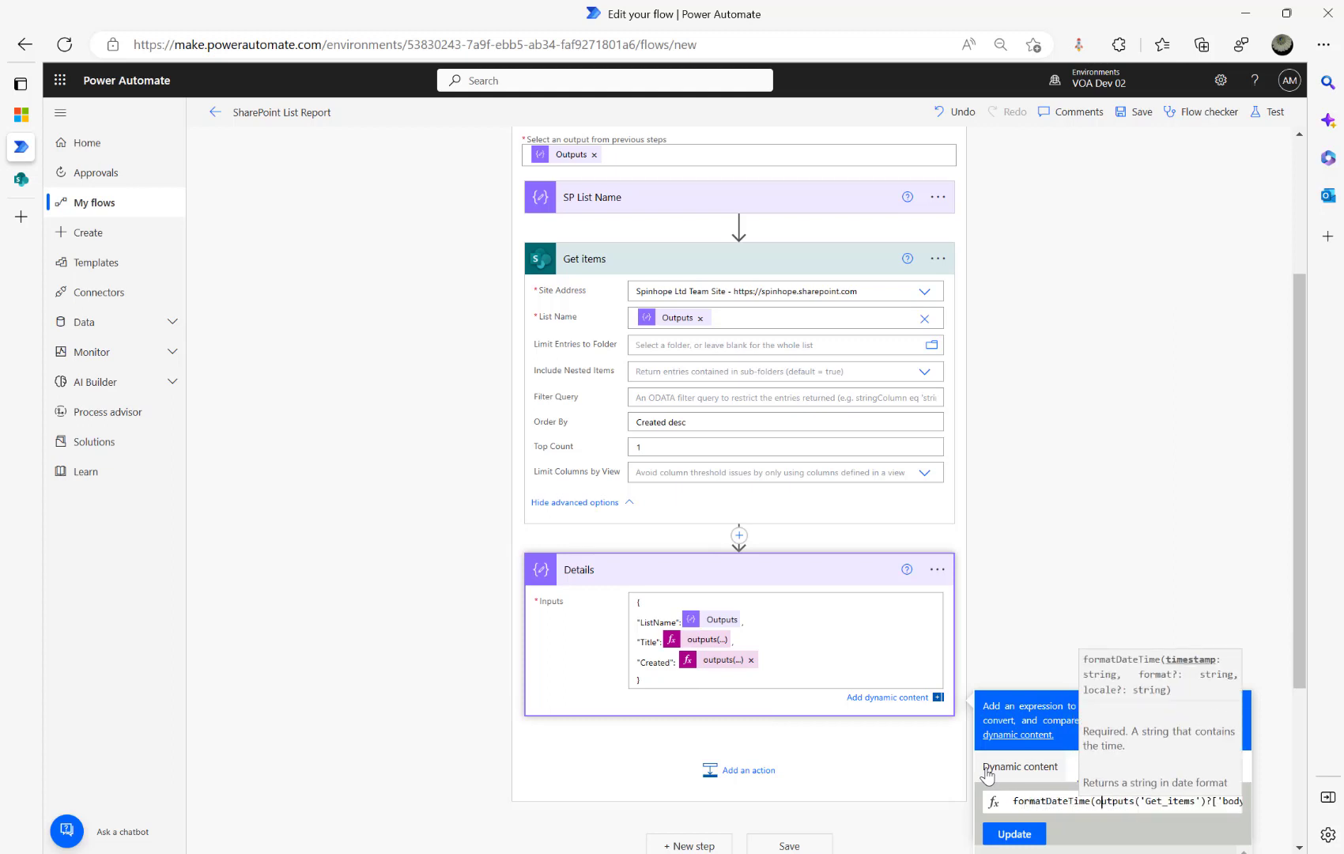
{"action": "key", "text": "Right"}
{"action": "key", "text": "Right"}
{"action": "key", "text": "Right"}
{"action": "key", "text": "Right"}
{"action": "key", "text": "Right"}
{"action": "key", "text": "Right"}
{"action": "key", "text": "Right"}
{"action": "key", "text": "Right"}
{"action": "key", "text": "Right"}
{"action": "key", "text": "Right"}
{"action": "key", "text": "Right"}
{"action": "key", "text": "Right"}
{"action": "key", "text": "Right"}
{"action": "key", "text": "Right"}
{"action": "key", "text": "Right"}
{"action": "key", "text": "Right"}
{"action": "key", "text": "Right"}
{"action": "key", "text": "Right"}
{"action": "key", "text": "Right"}
{"action": "key", "text": "Right"}
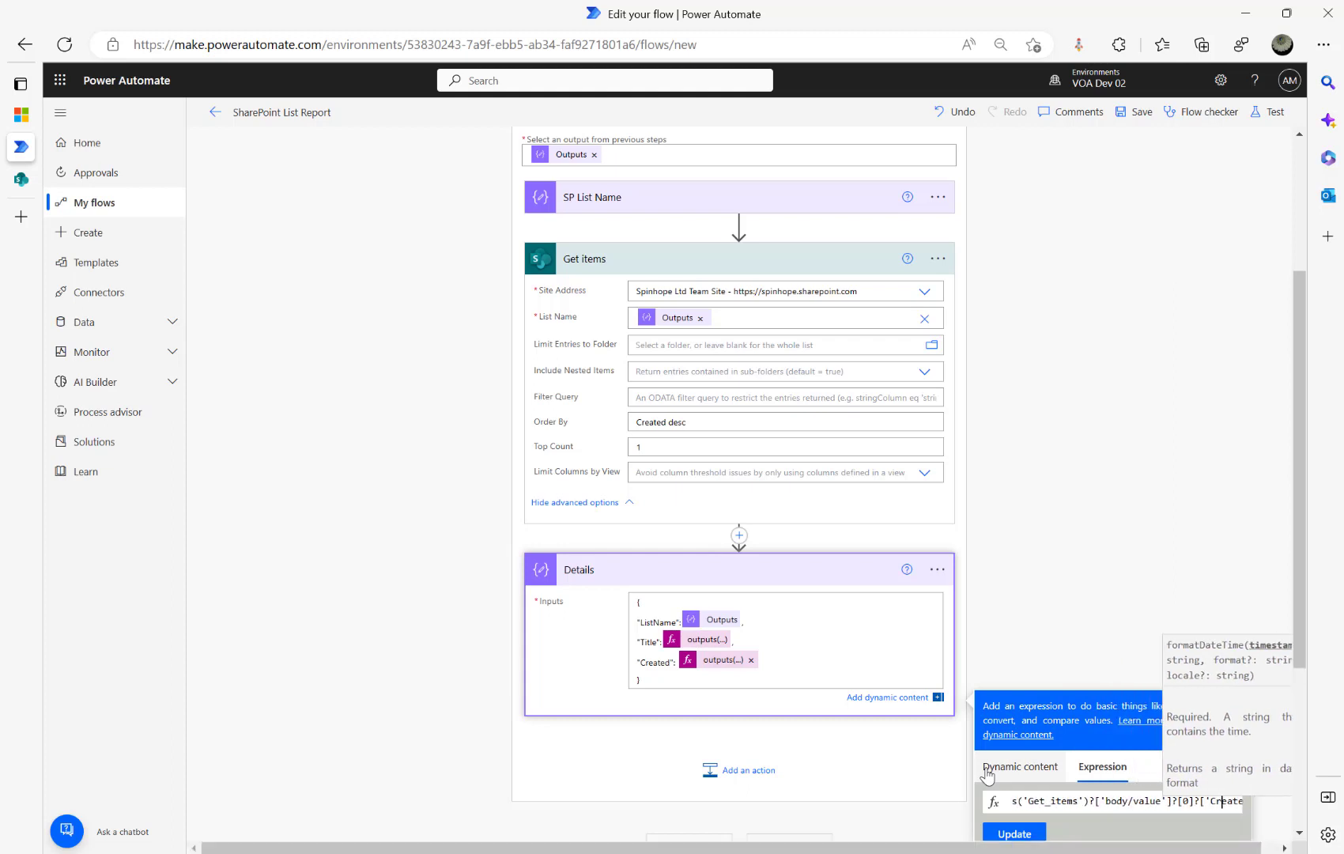
{"action": "type", "text": ","}
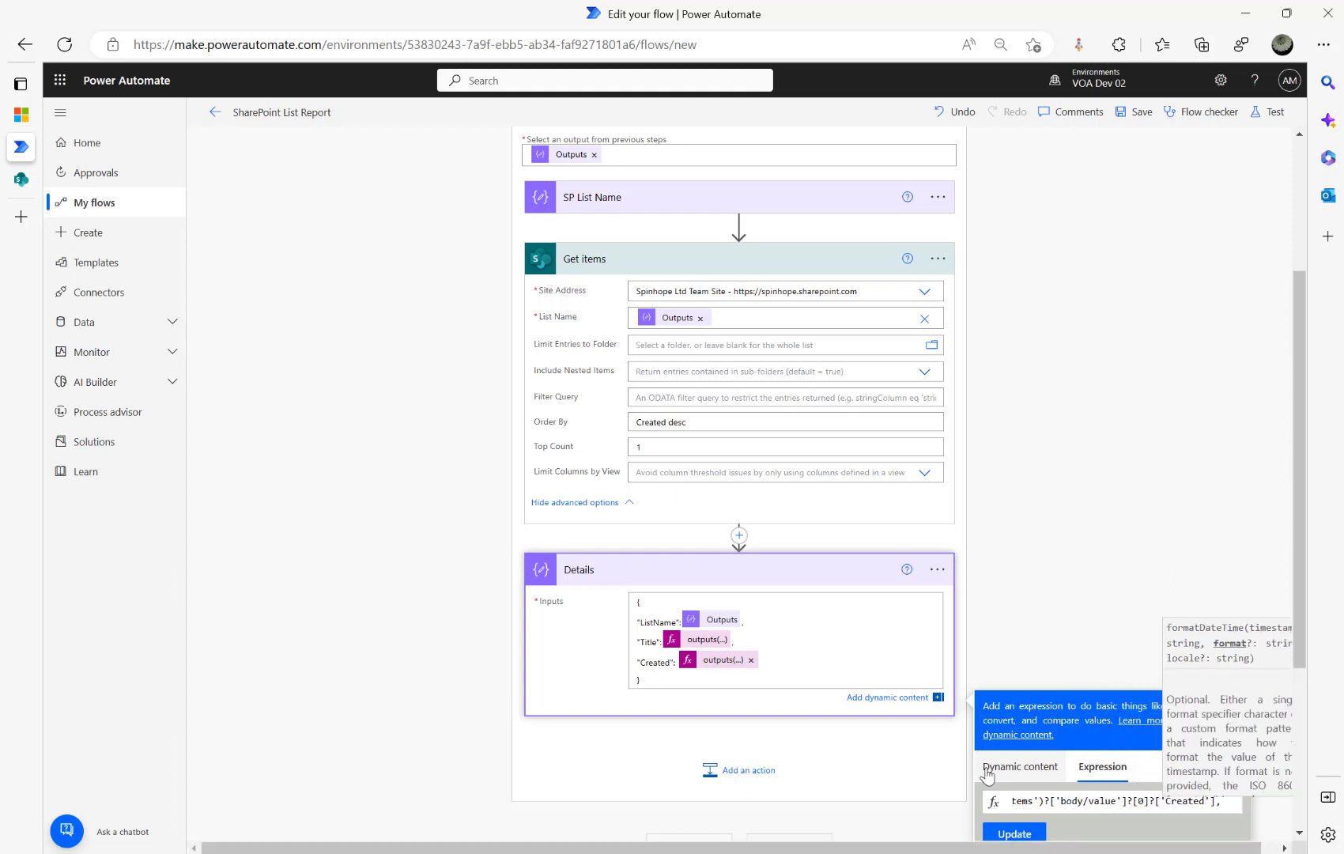
{"action": "type", "text": "'dd-M"}
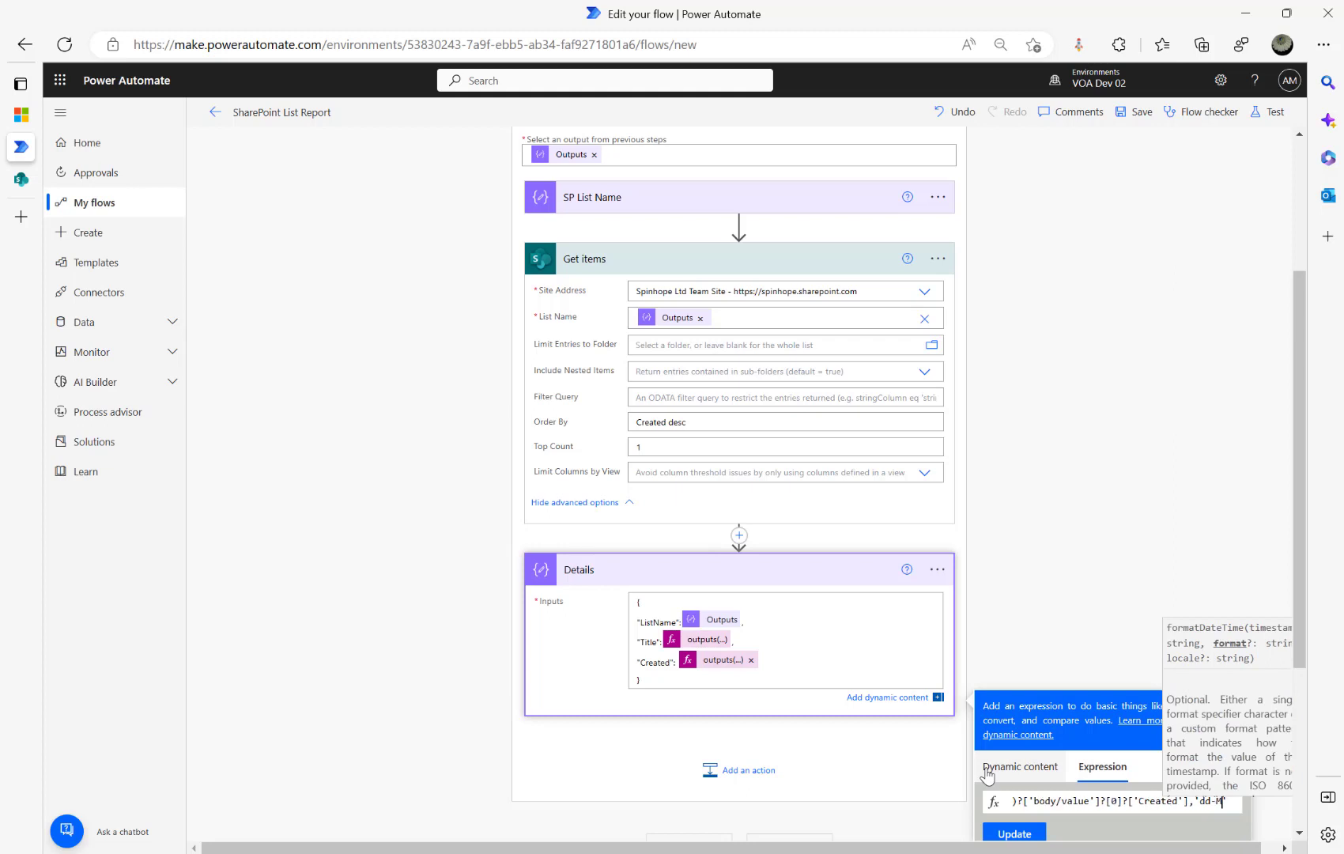
{"action": "type", "text": "M-yyy"}
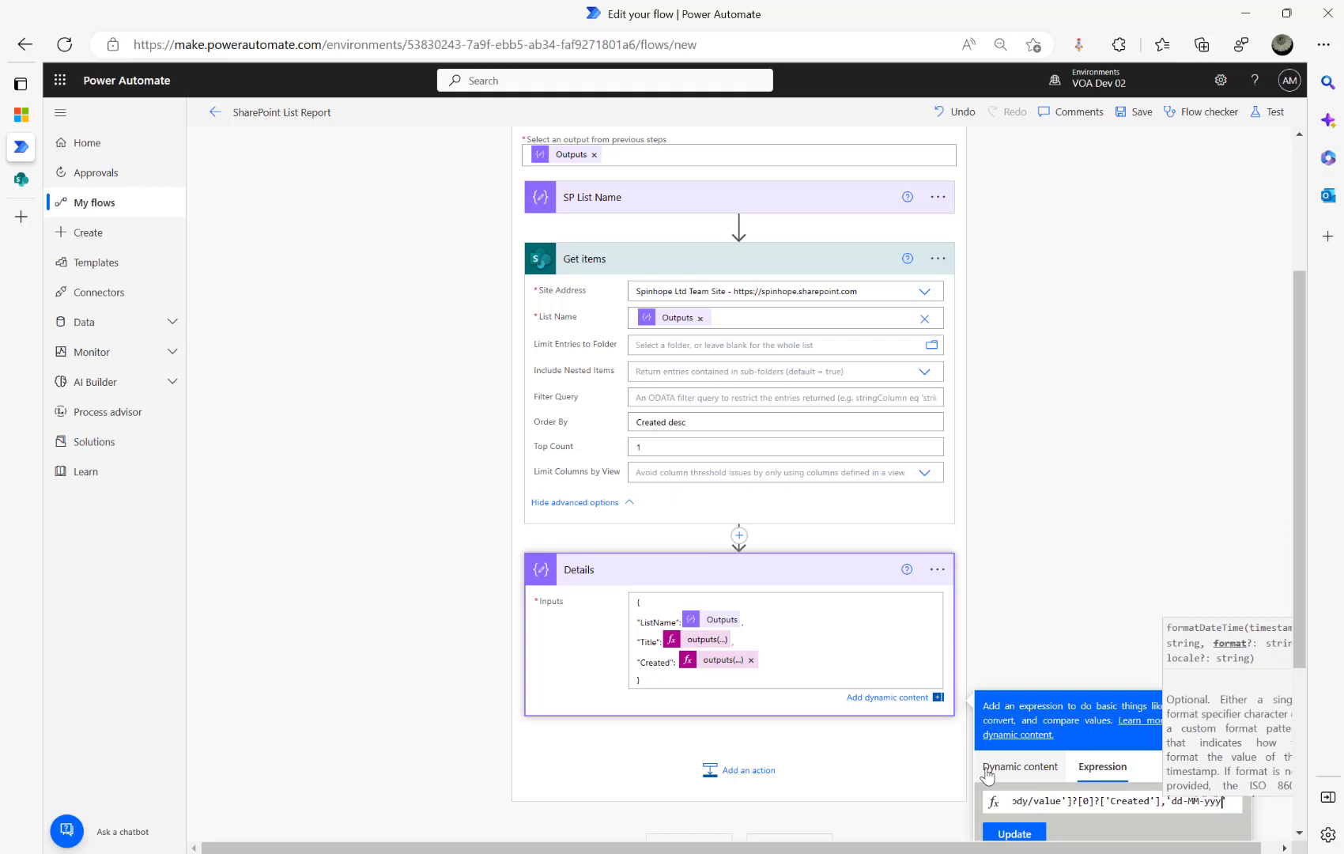
{"action": "type", "text": "y'"}
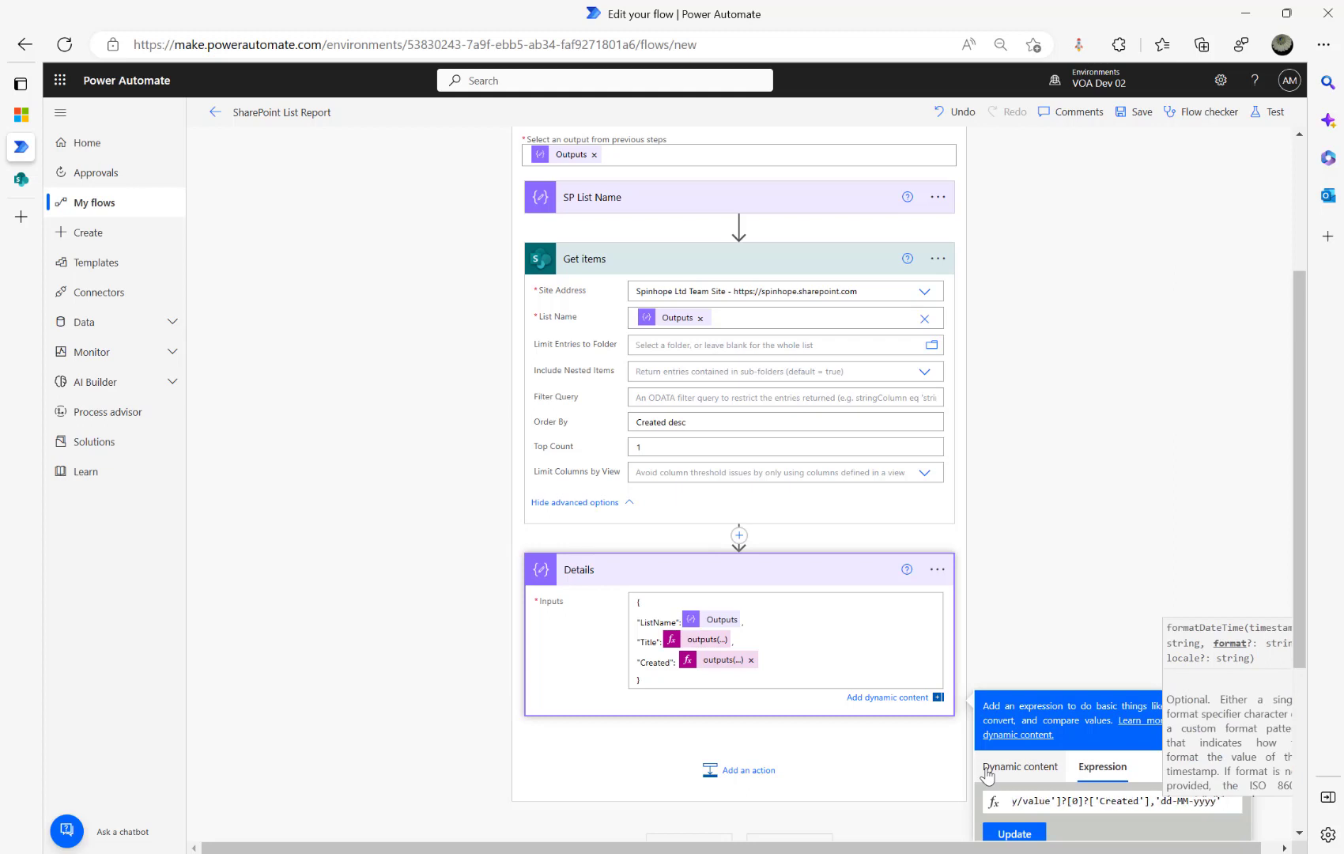
{"action": "type", "text": ")"}
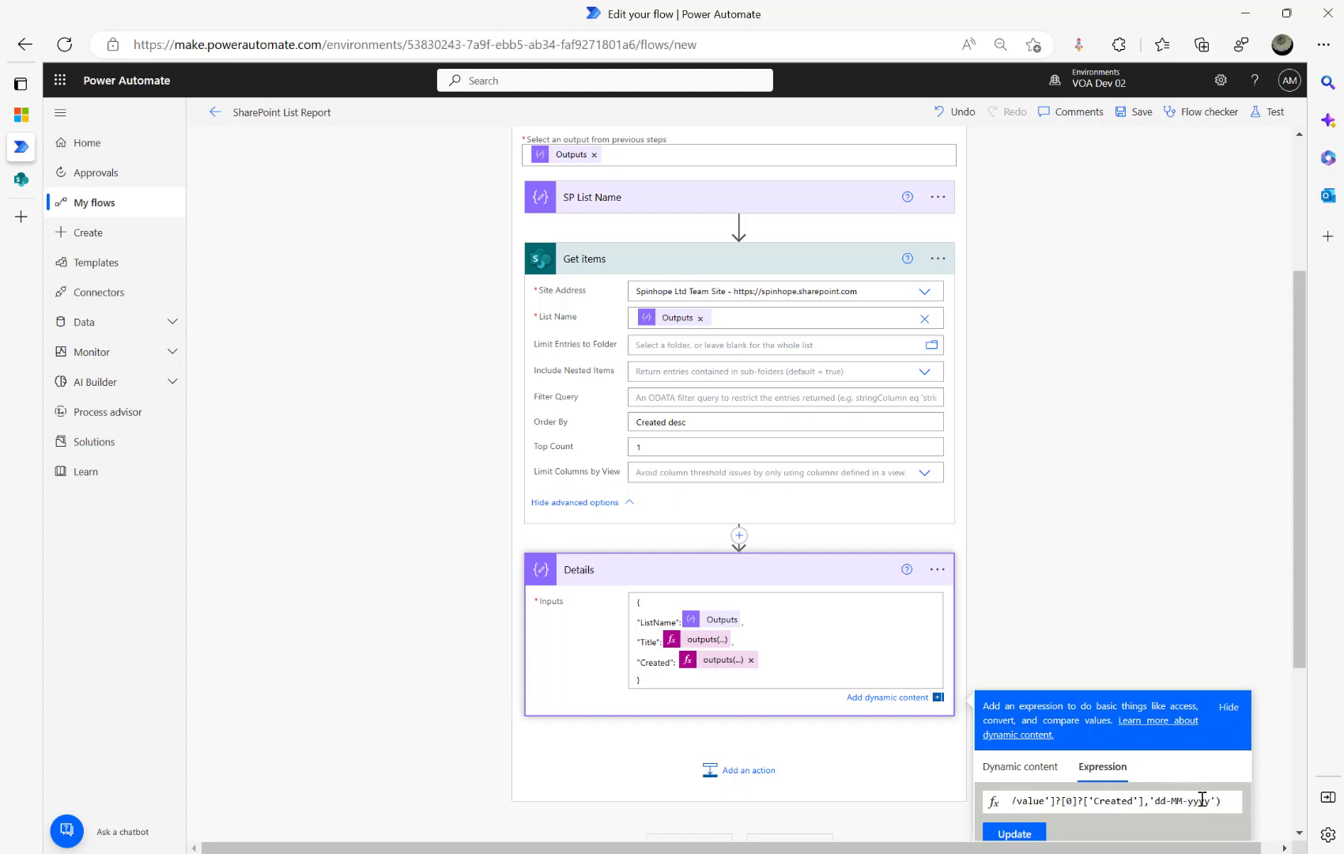
{"action": "left_click", "coordinate": [1028, 832]}
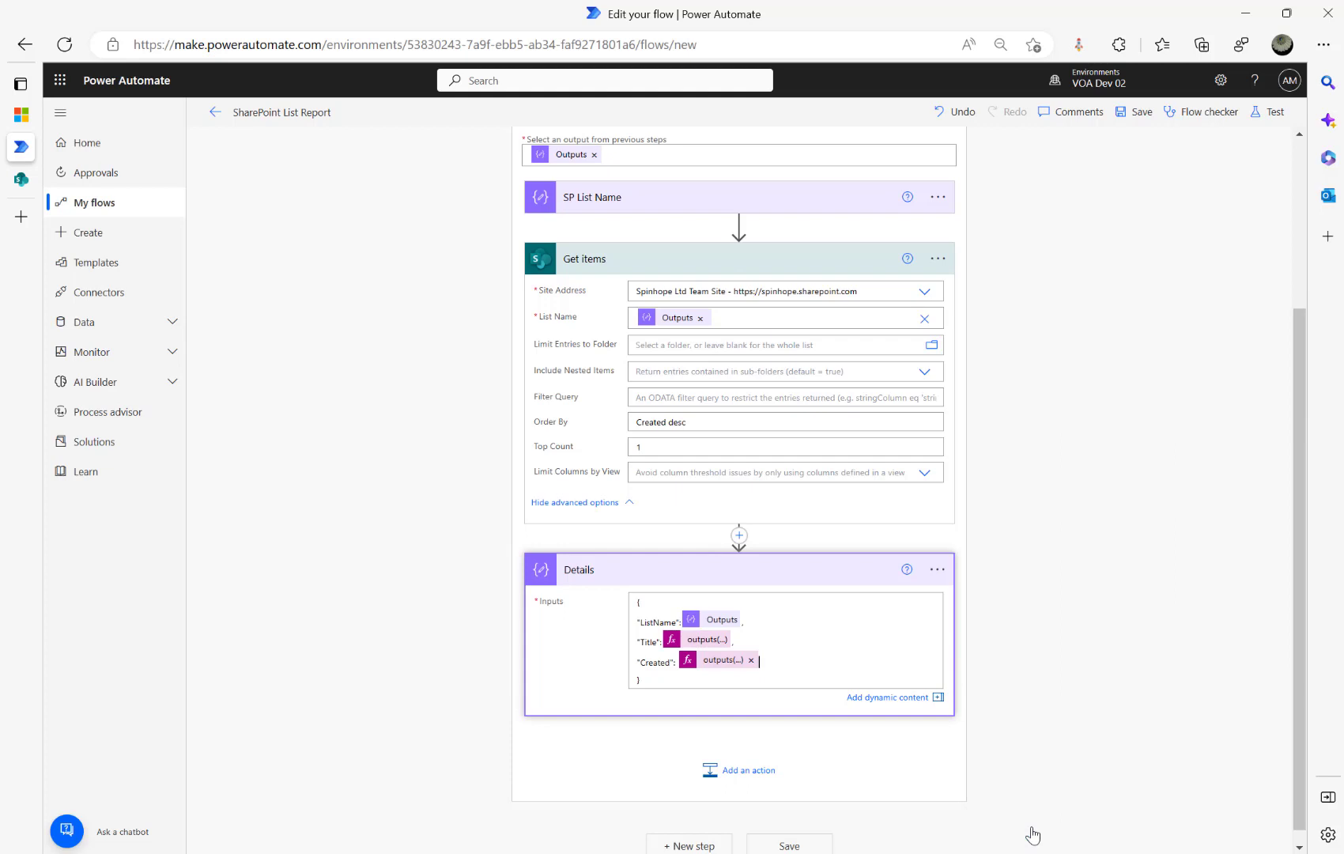
Wrap the "Created" expression in the Details JSON in formatDateTime with the format 'dd-MM-yyyy' and update it
{"action": "left_click", "coordinate": [721, 662]}
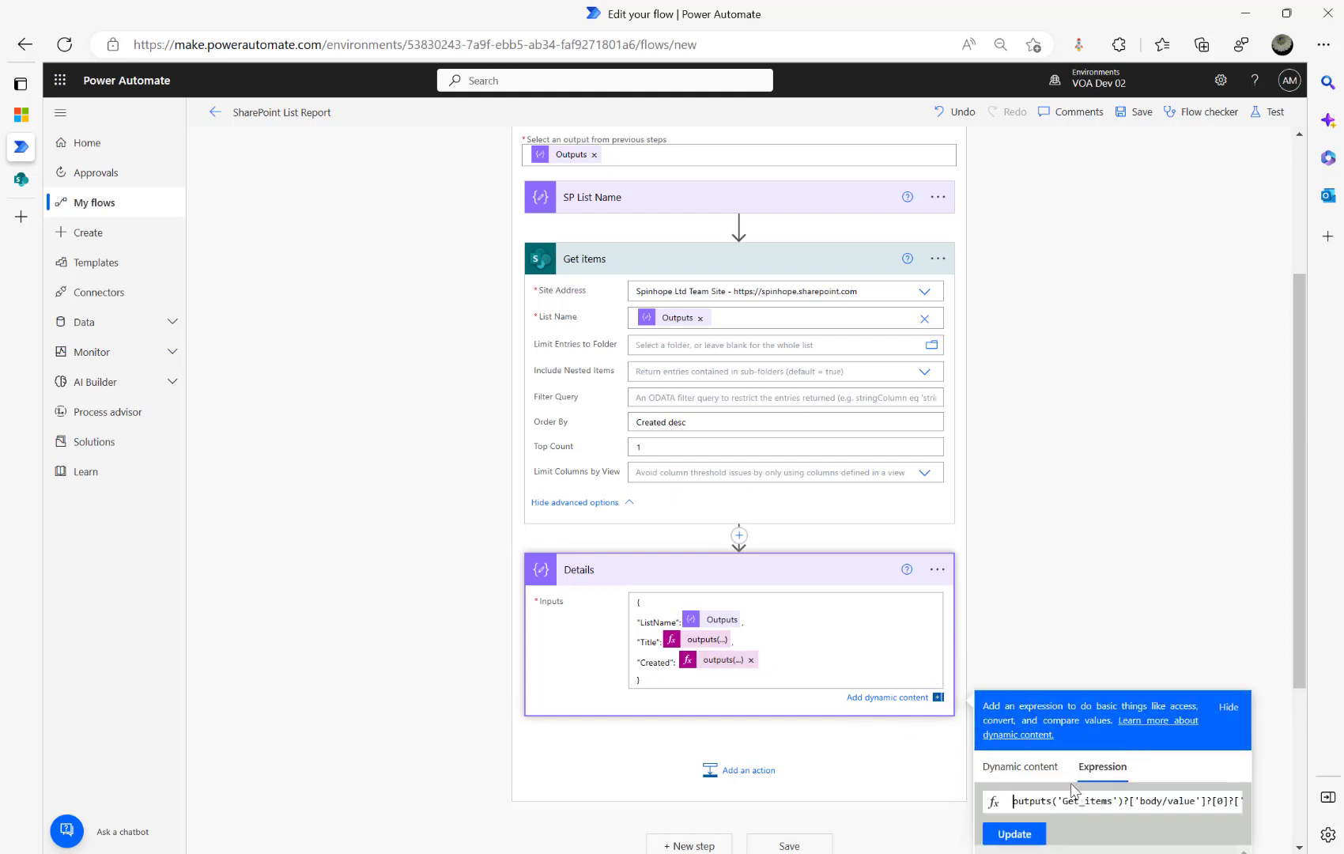
{"action": "type", "text": "format"}
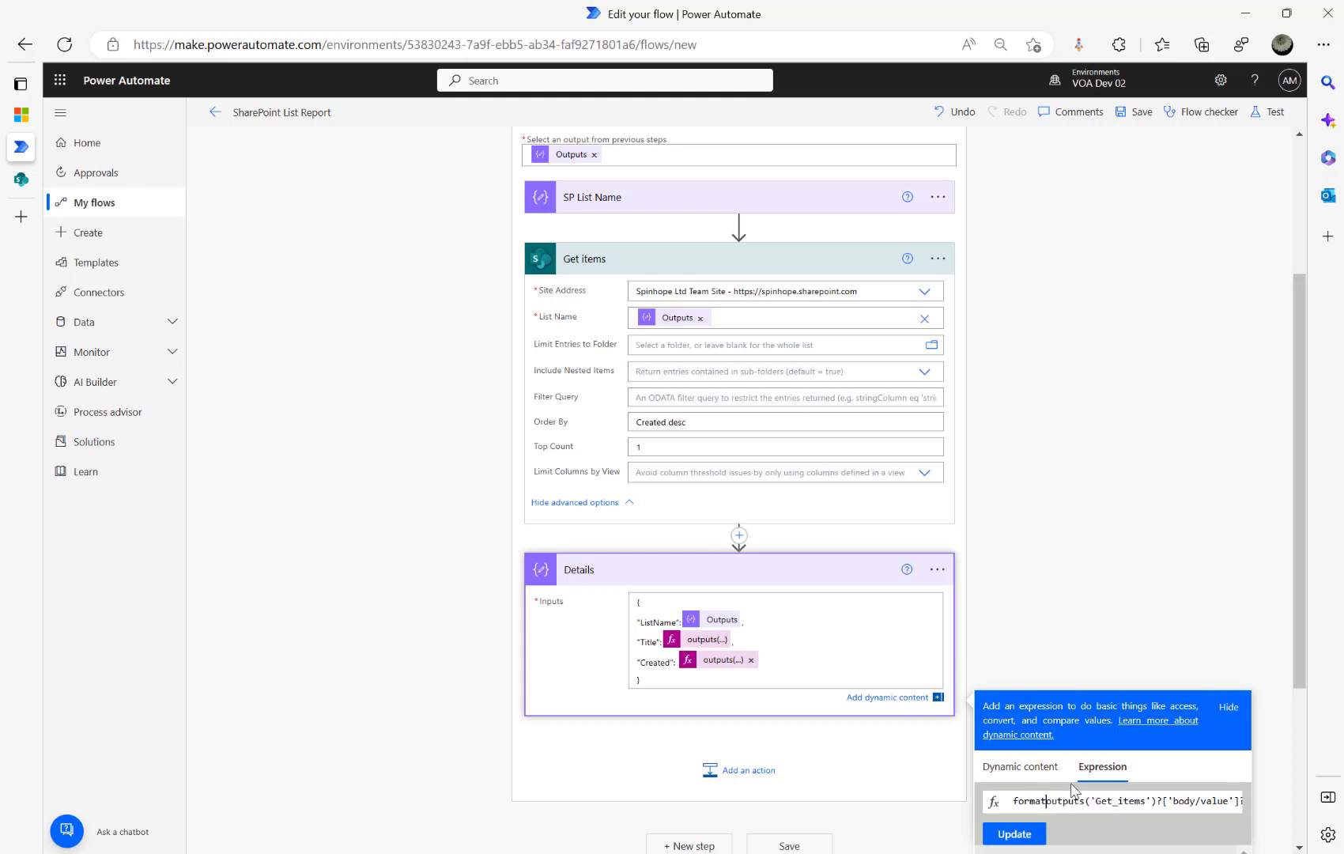
{"action": "type", "text": "DateTime("}
{"action": "key", "text": "Right"}
{"action": "key", "text": "Right"}
{"action": "key", "text": "Right"}
{"action": "key", "text": "Right"}
{"action": "key", "text": "Right"}
{"action": "key", "text": "Right"}
{"action": "key", "text": "Right"}
{"action": "key", "text": "Right"}
{"action": "key", "text": "Right"}
{"action": "key", "text": "Right"}
{"action": "key", "text": "Right"}
{"action": "key", "text": "Right"}
{"action": "key", "text": "Right"}
{"action": "key", "text": "Right"}
{"action": "key", "text": "Right"}
{"action": "key", "text": "Right"}
{"action": "key", "text": "Right"}
{"action": "key", "text": "Right"}
{"action": "key", "text": "Right"}
{"action": "key", "text": "Right"}
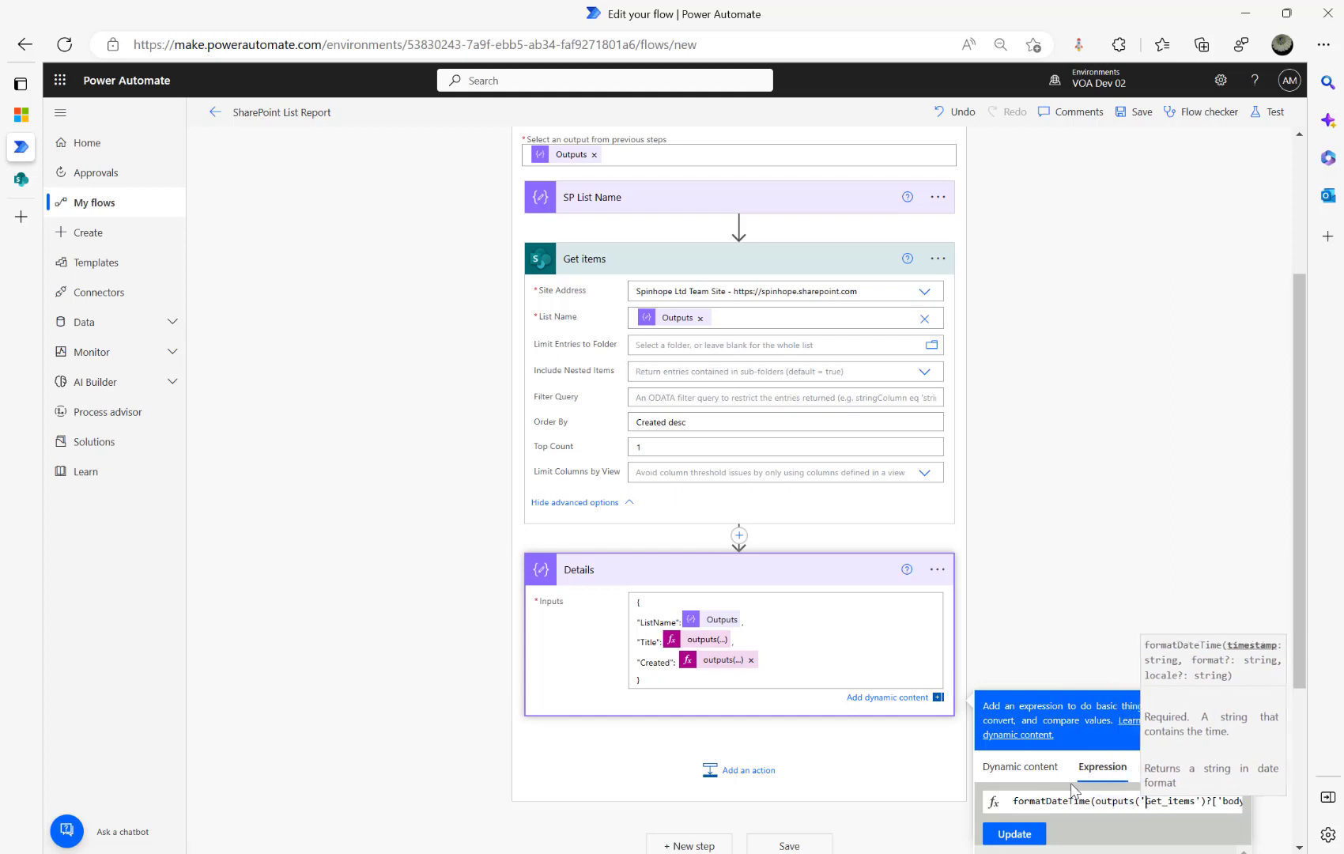
{"action": "key", "text": "Right"}
{"action": "key", "text": "Right"}
{"action": "key", "text": "Right"}
{"action": "key", "text": "Right"}
{"action": "key", "text": "Right"}
{"action": "key", "text": "Right"}
{"action": "key", "text": "Right"}
{"action": "key", "text": "Right"}
{"action": "key", "text": "Right"}
{"action": "key", "text": "Right"}
{"action": "key", "text": "Right"}
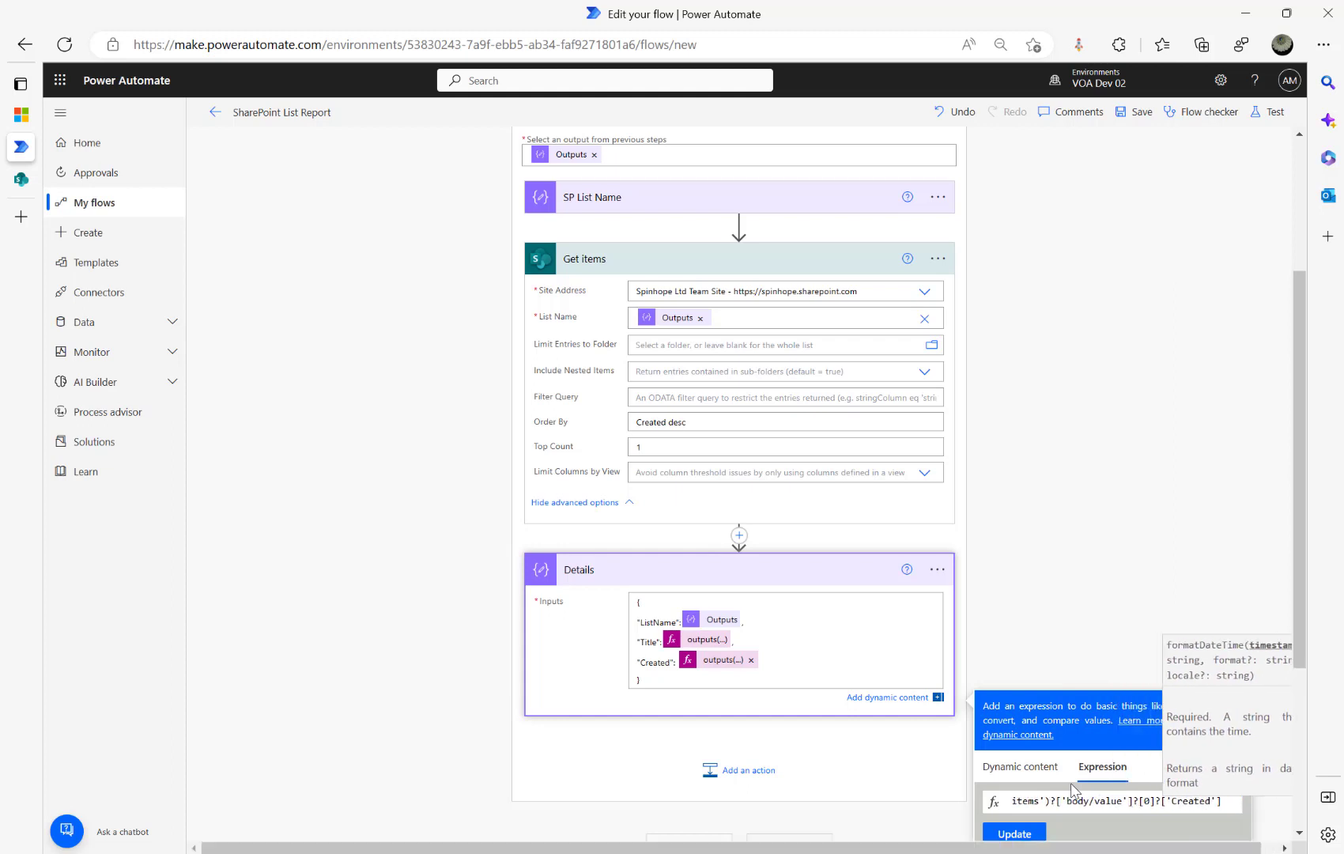
{"action": "type", "text": ",'"}
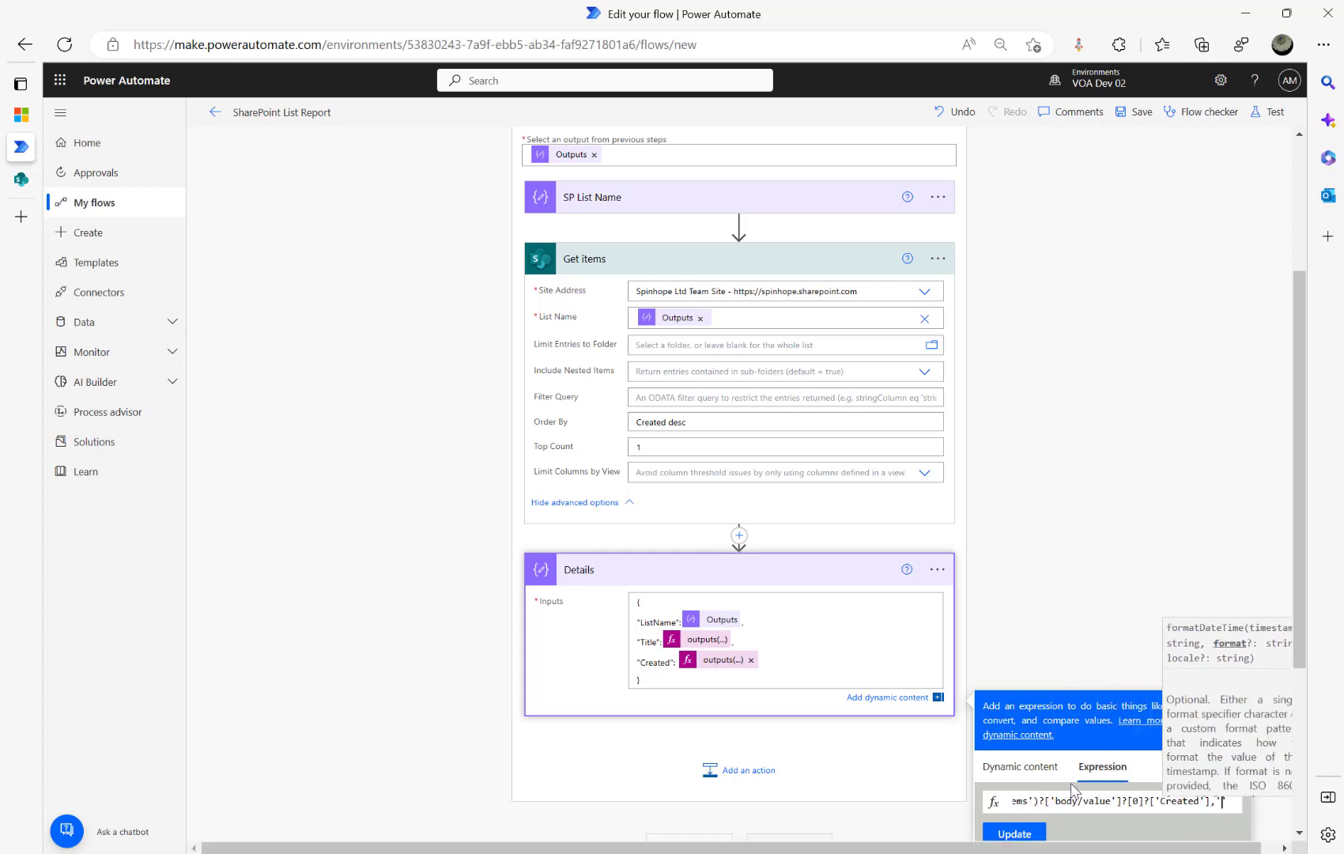
{"action": "type", "text": "dd-"}
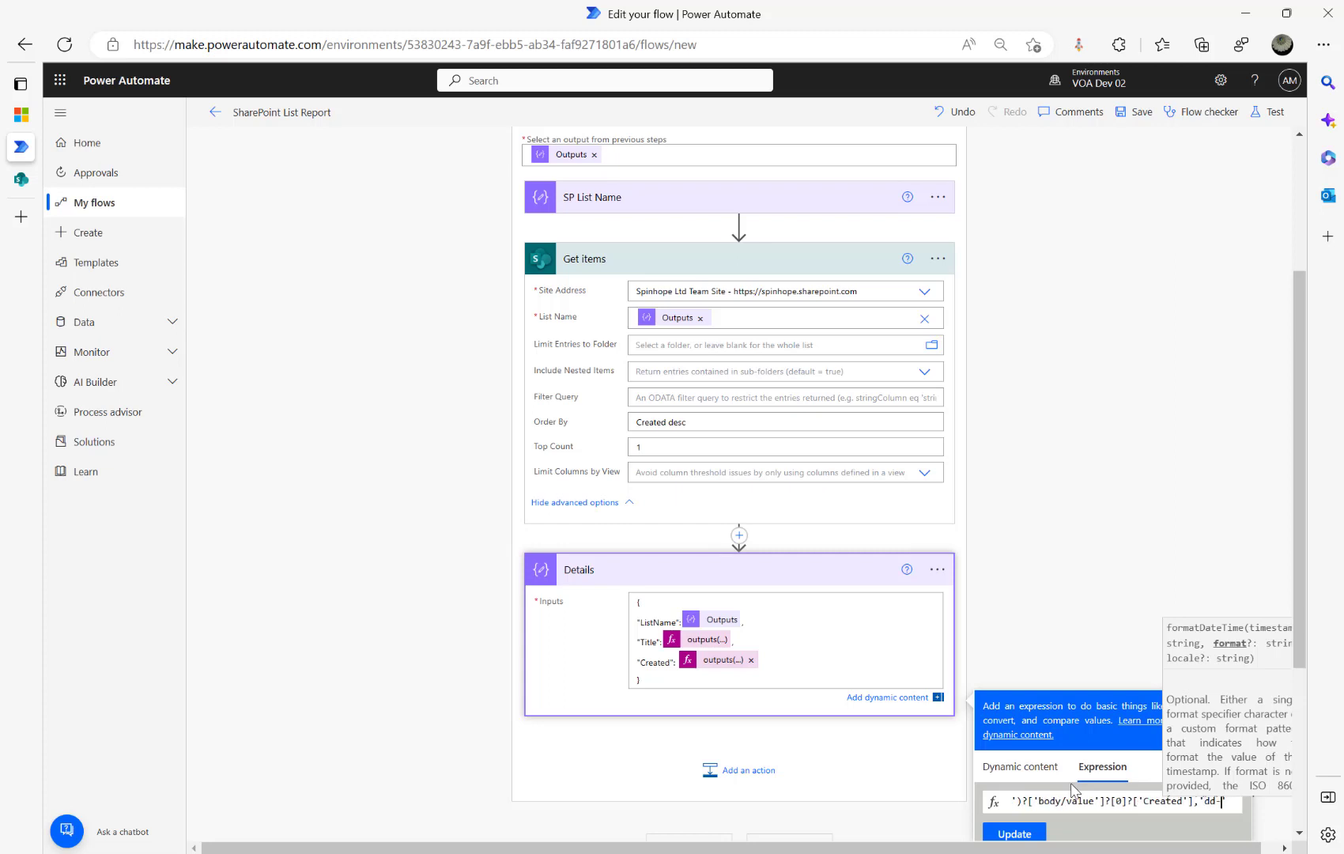
{"action": "type", "text": "MM-yyyy"}
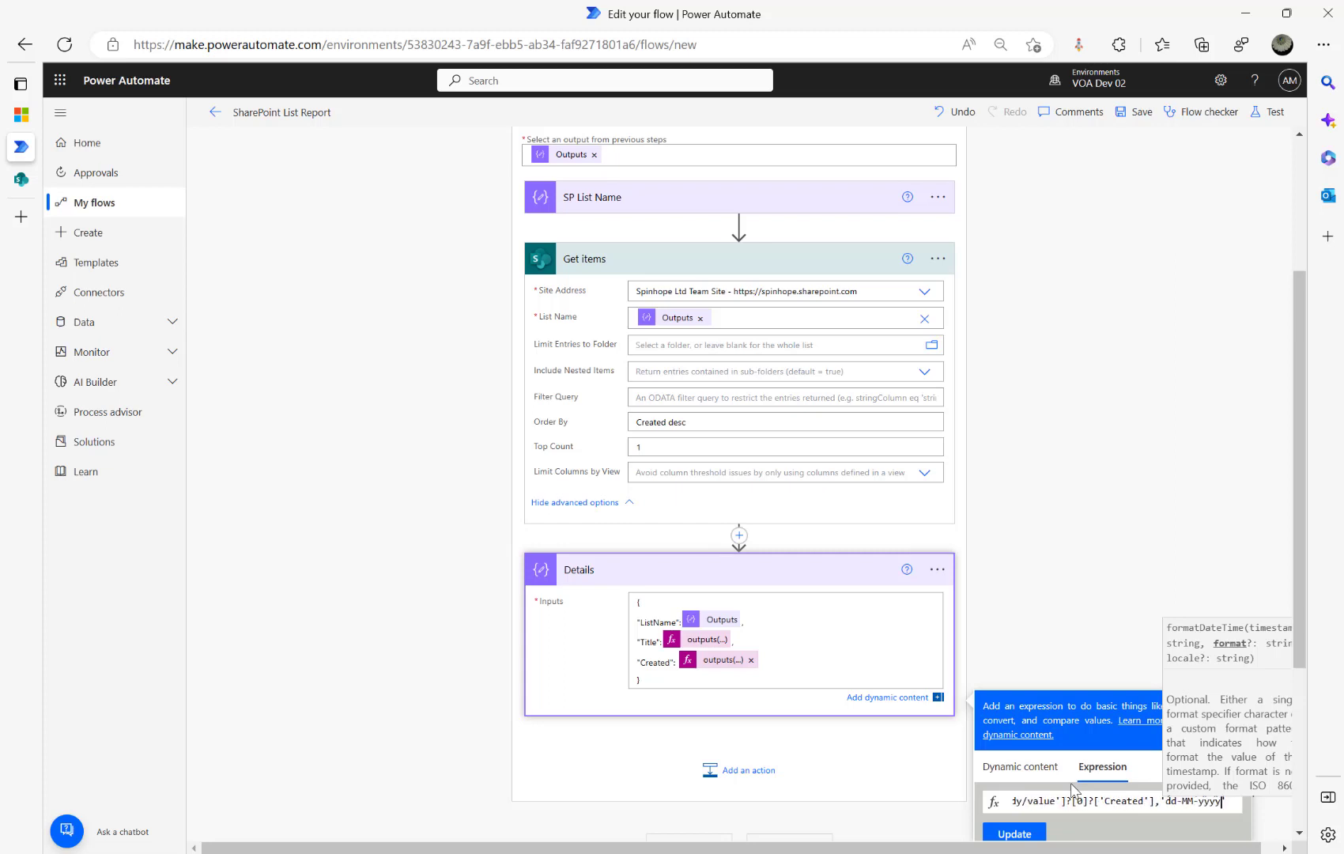
{"action": "type", "text": "'"}
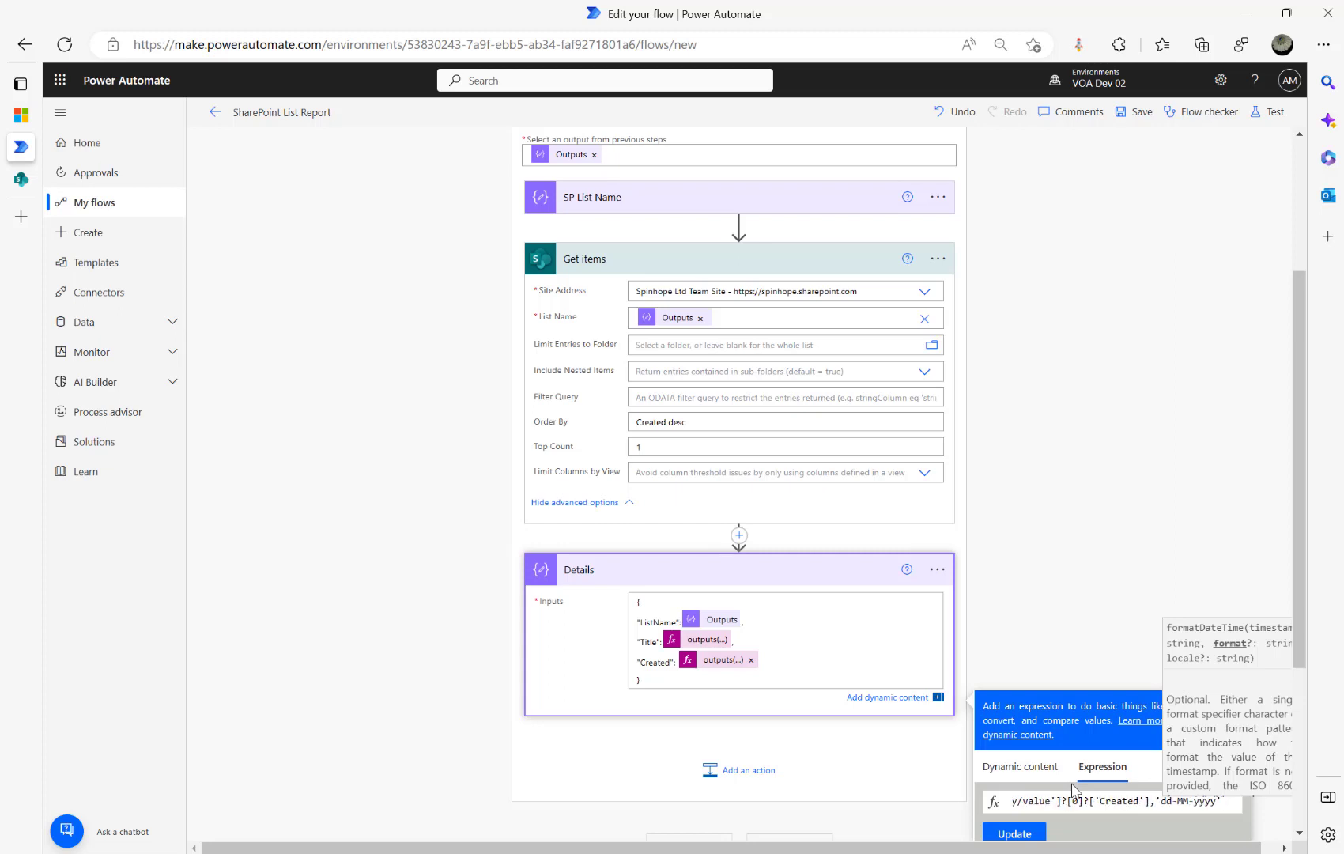
{"action": "type", "text": ")"}
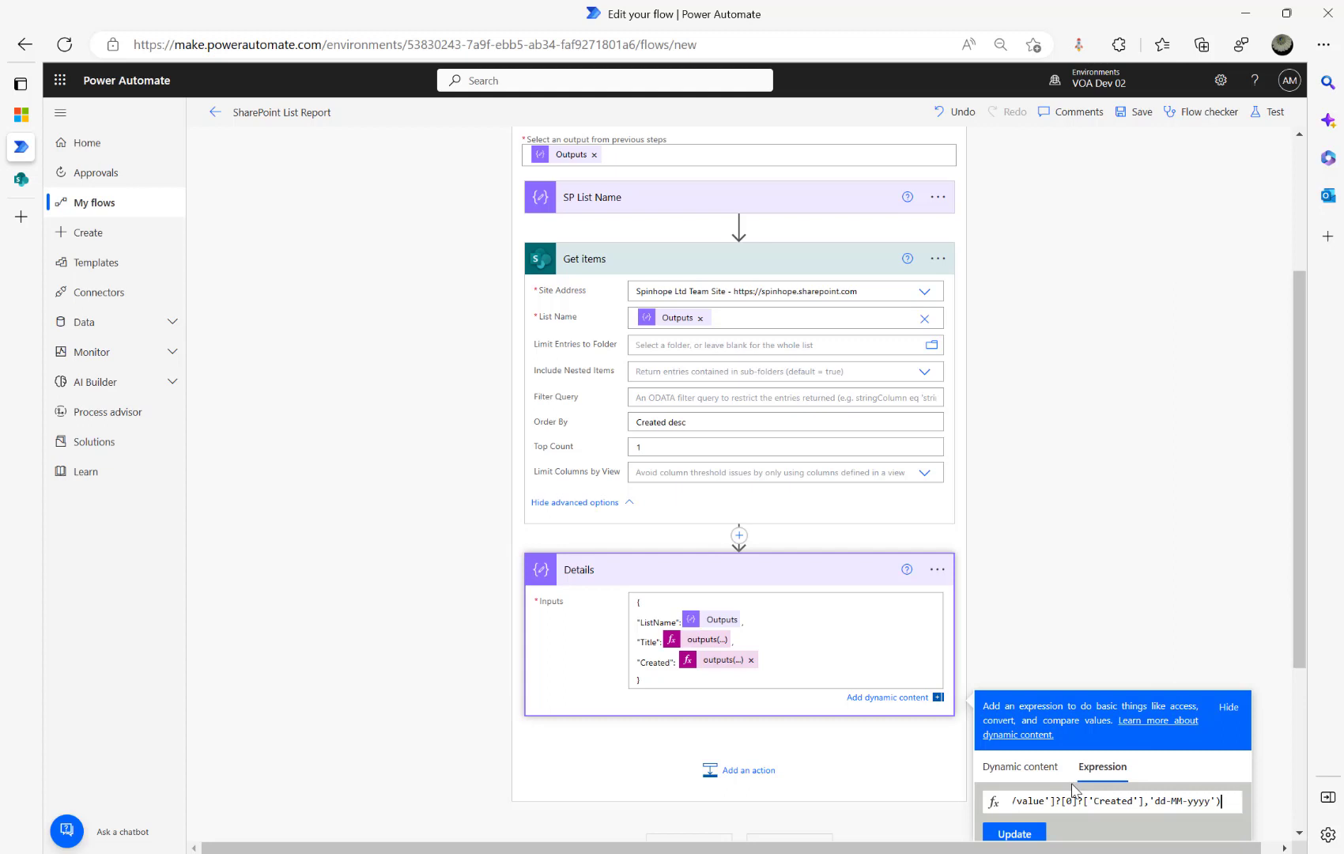
{"action": "left_click", "coordinate": [1015, 834]}
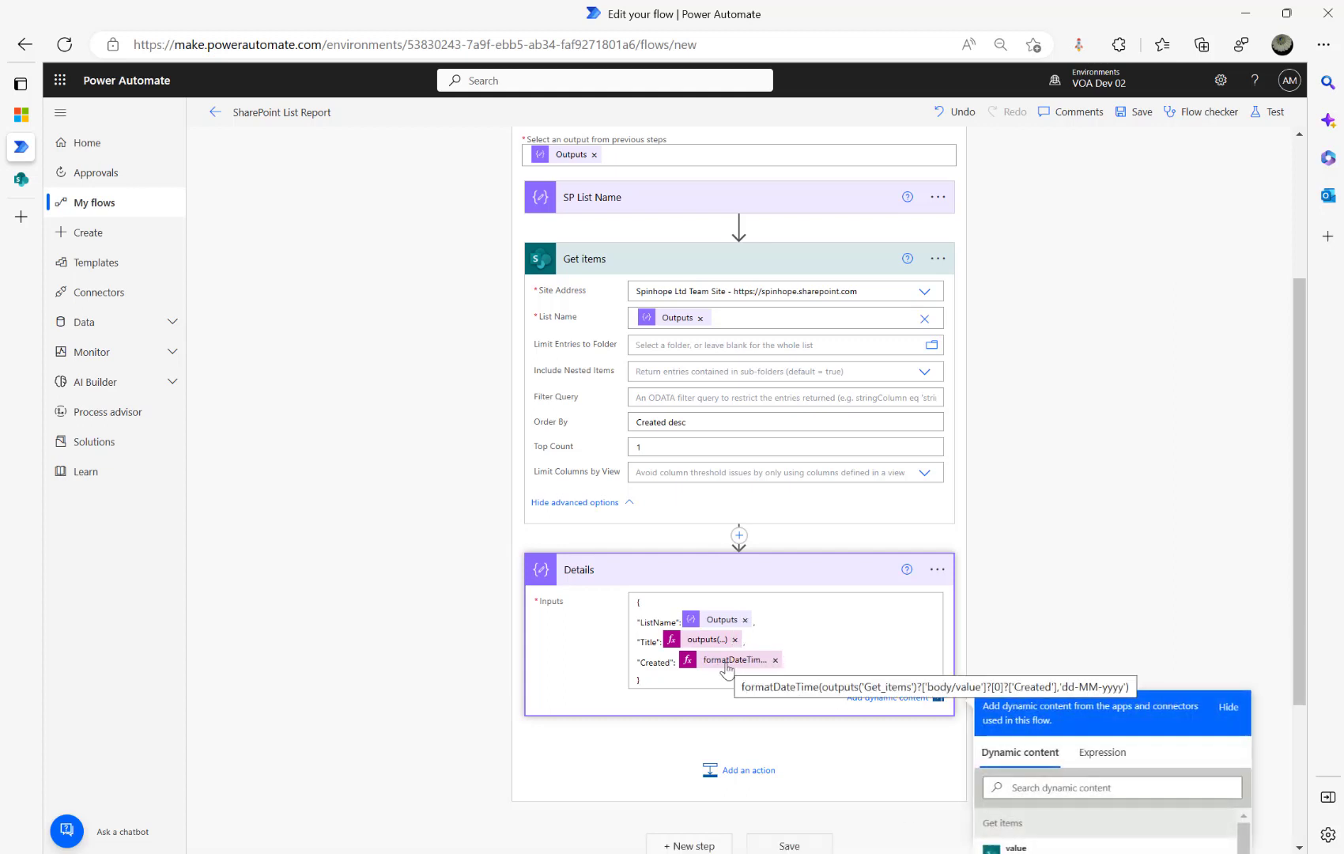
Run a manual test of the flow with the reformatted "Created" expression and open the run results
{"action": "left_click", "coordinate": [1267, 113]}
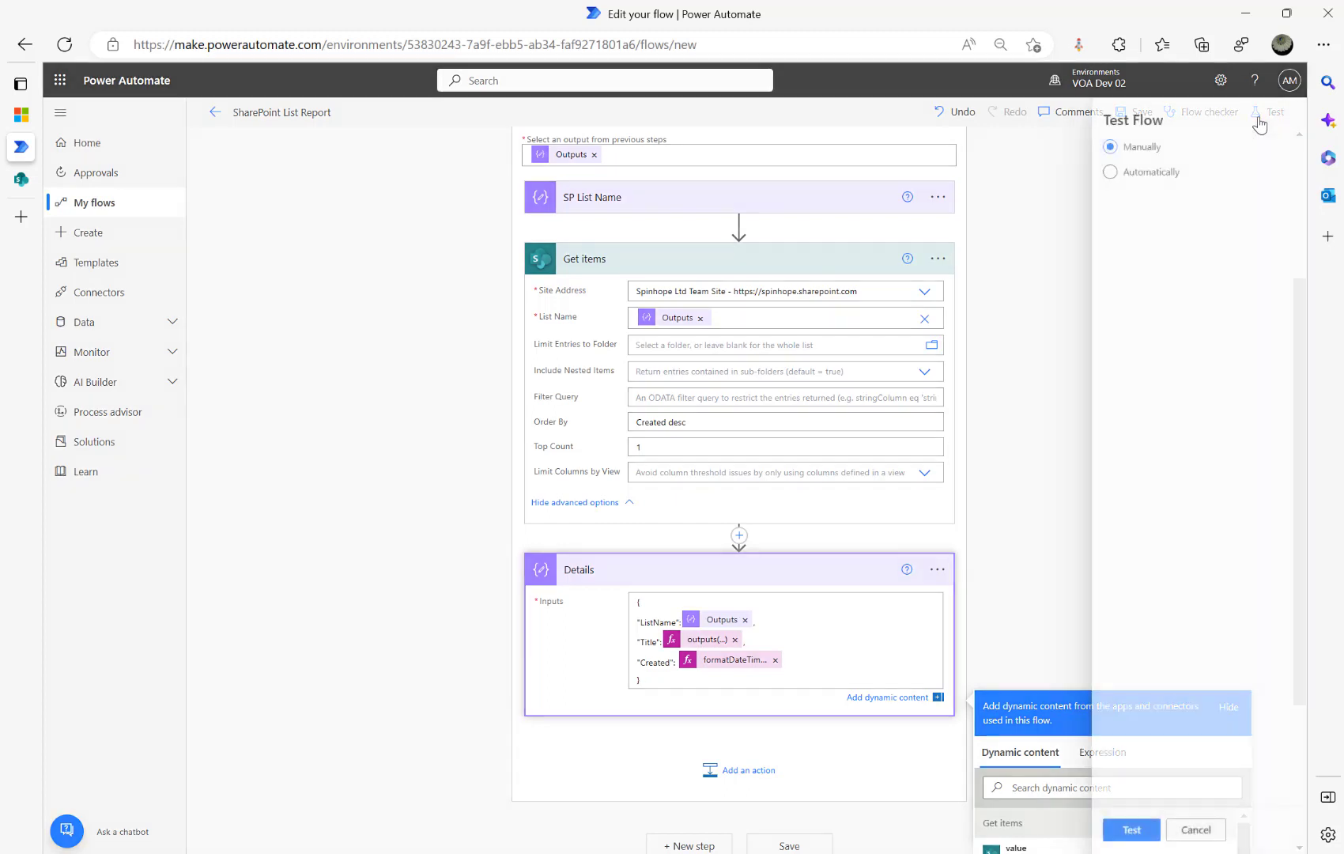
{"action": "left_click", "coordinate": [1104, 832]}
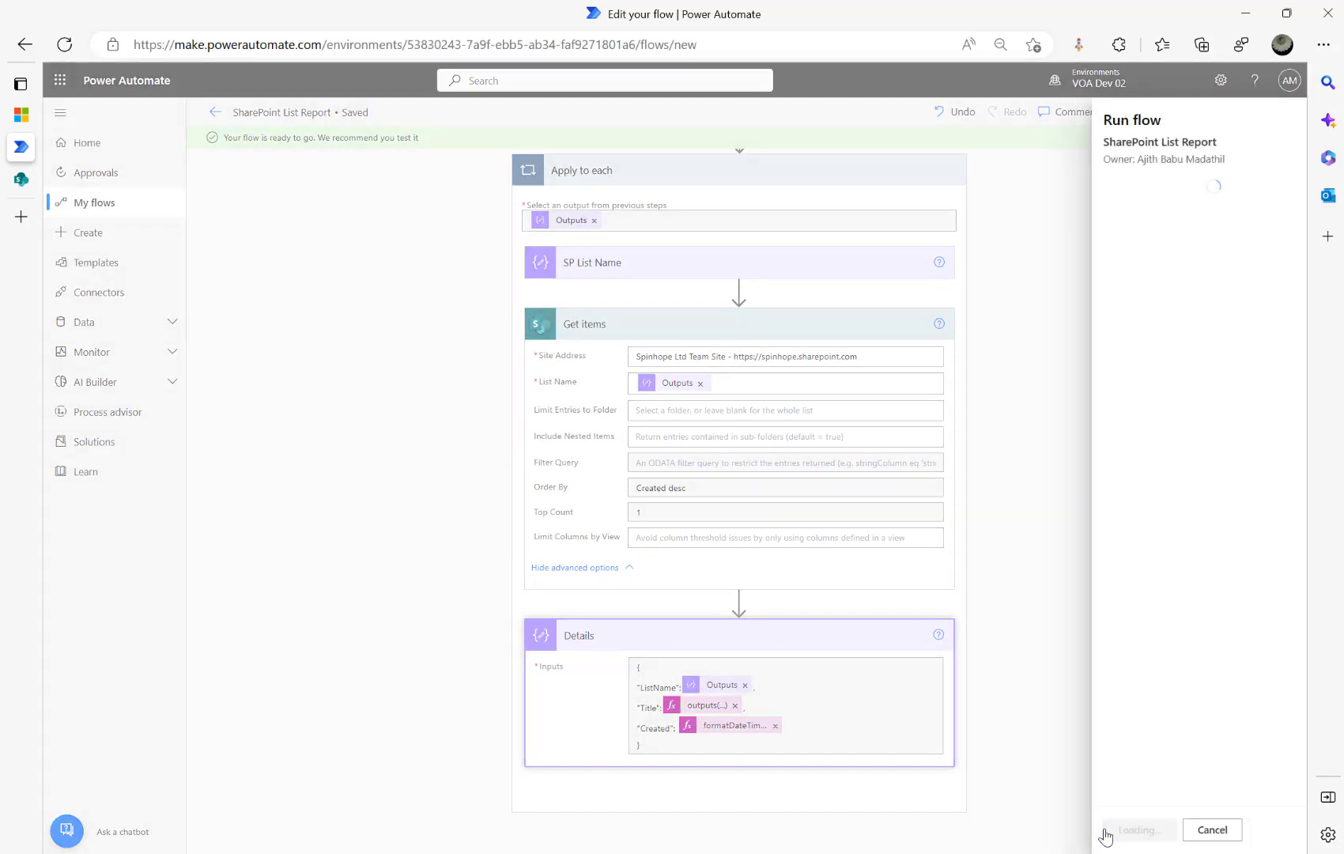
{"action": "left_click", "coordinate": [1111, 831]}
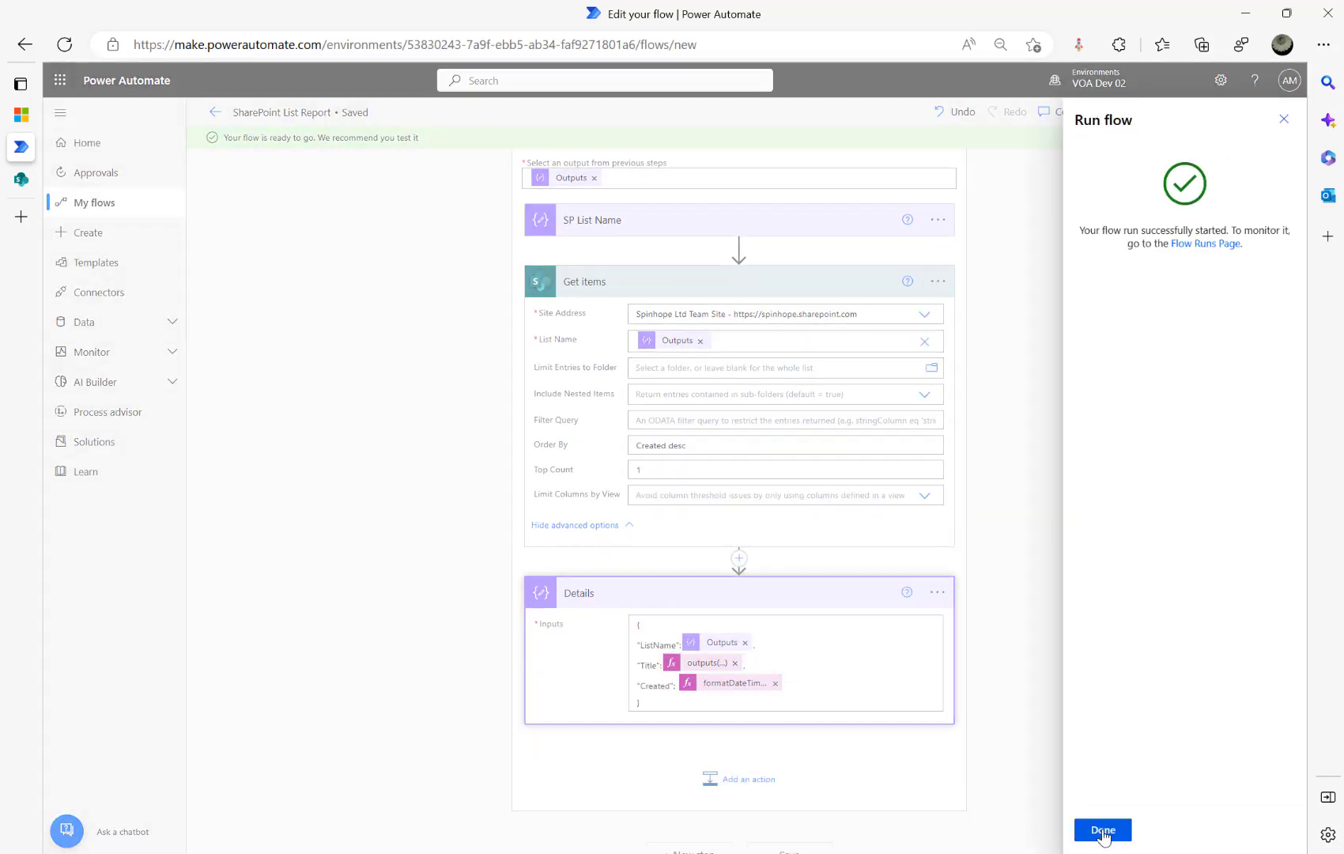
{"action": "left_click", "coordinate": [1100, 831]}
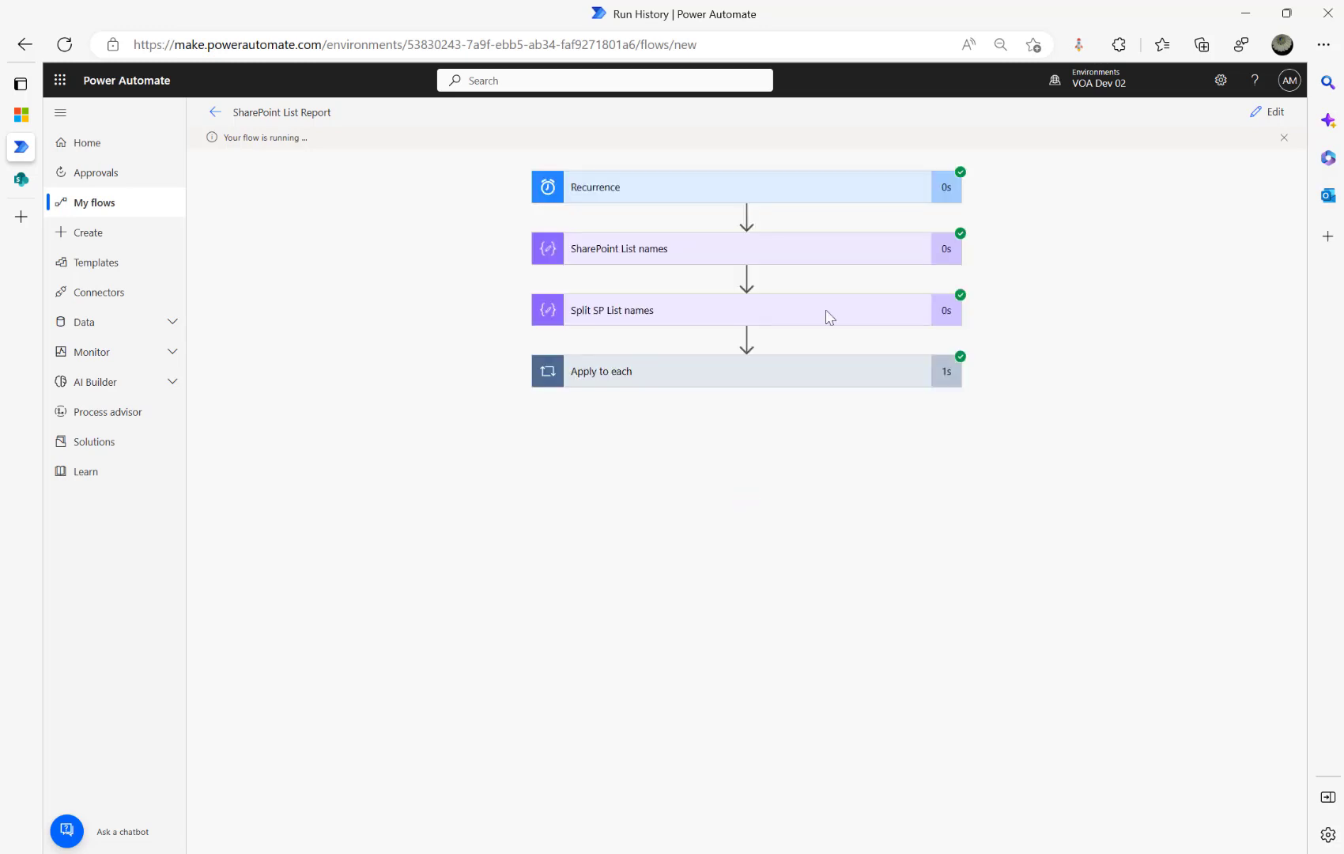
Examine the SP List Name and Details results of the first Apply to each iteration
{"action": "left_click", "coordinate": [648, 371]}
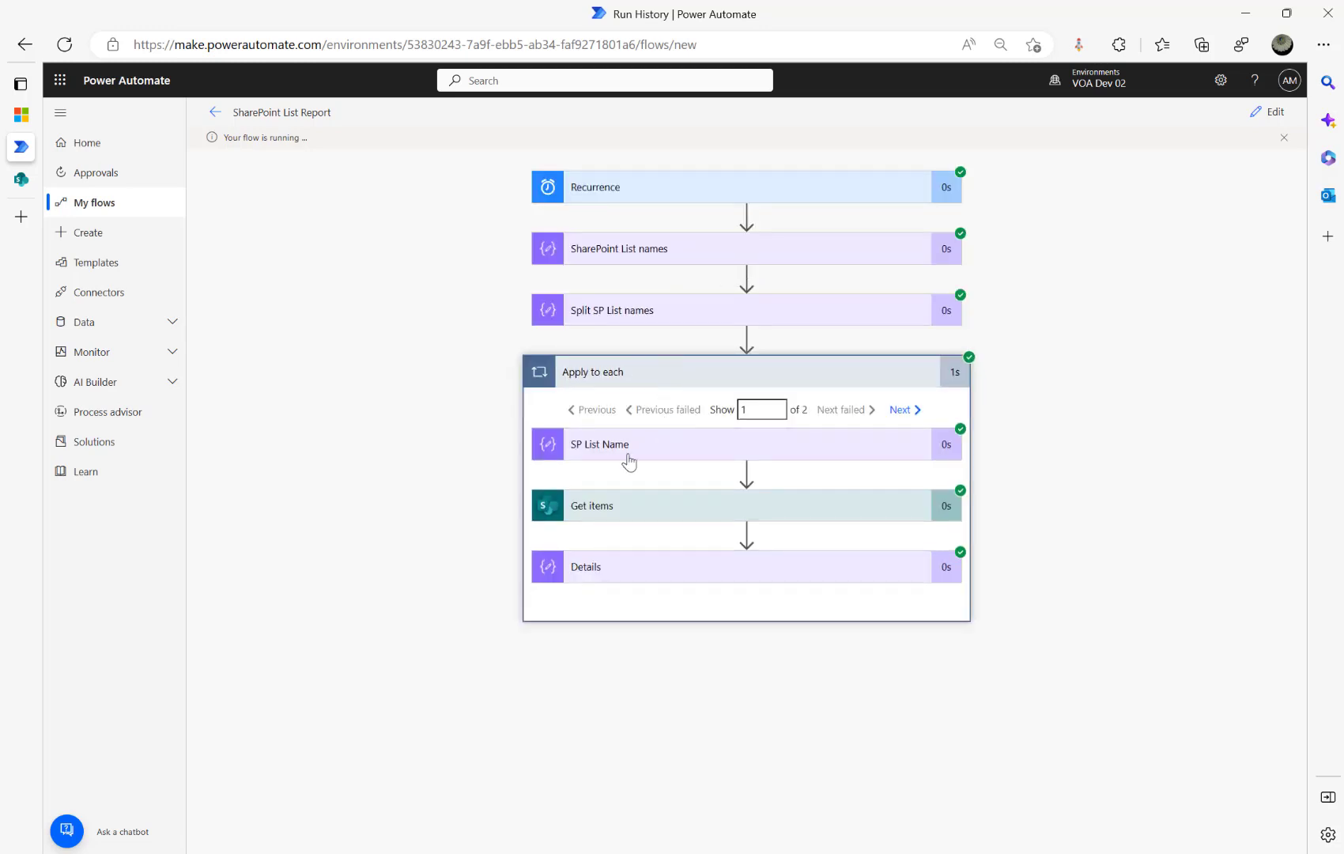
{"action": "left_click", "coordinate": [626, 444]}
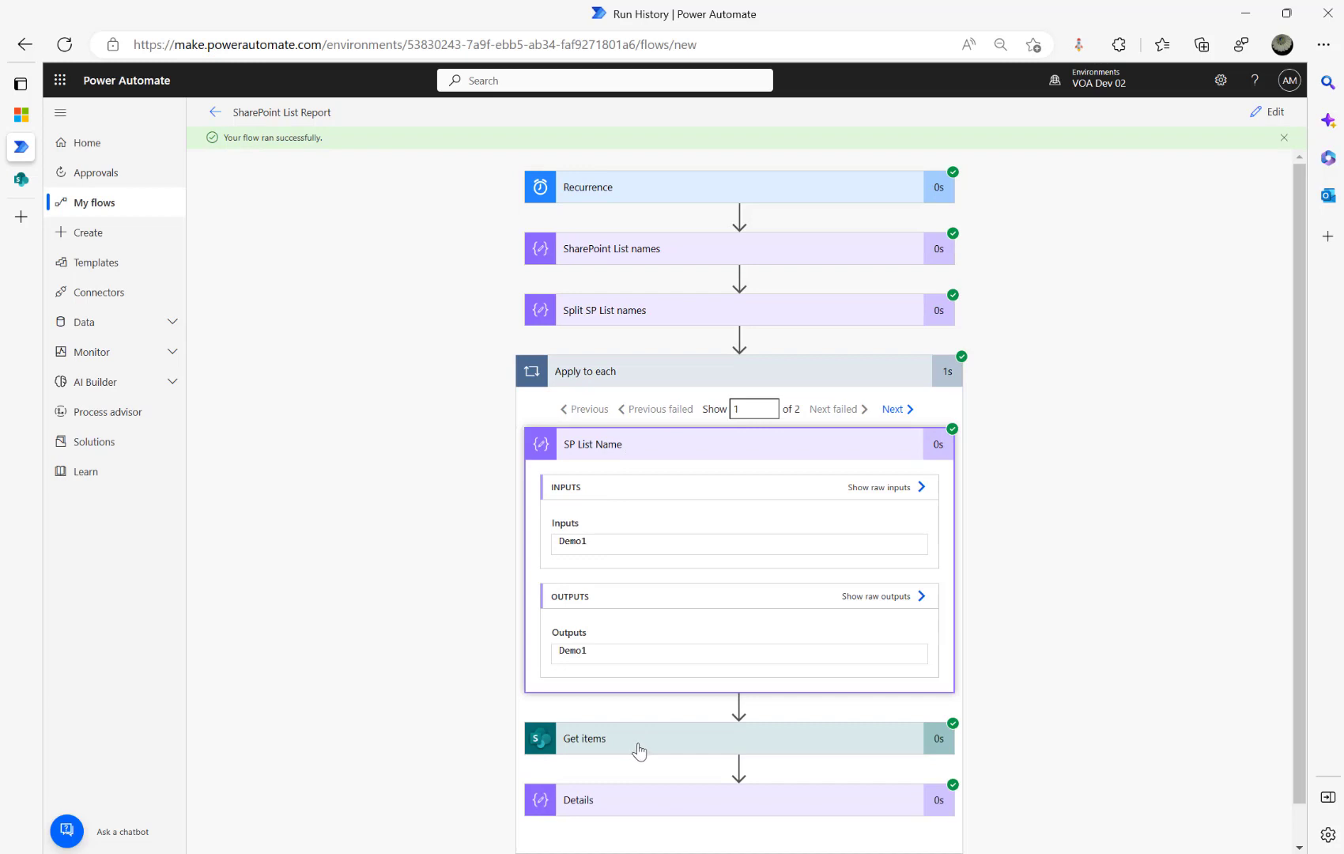
{"action": "left_click", "coordinate": [624, 804]}
{"action": "scroll", "coordinate": [419, 694], "scroll_direction": "down", "scroll_amount": 5}
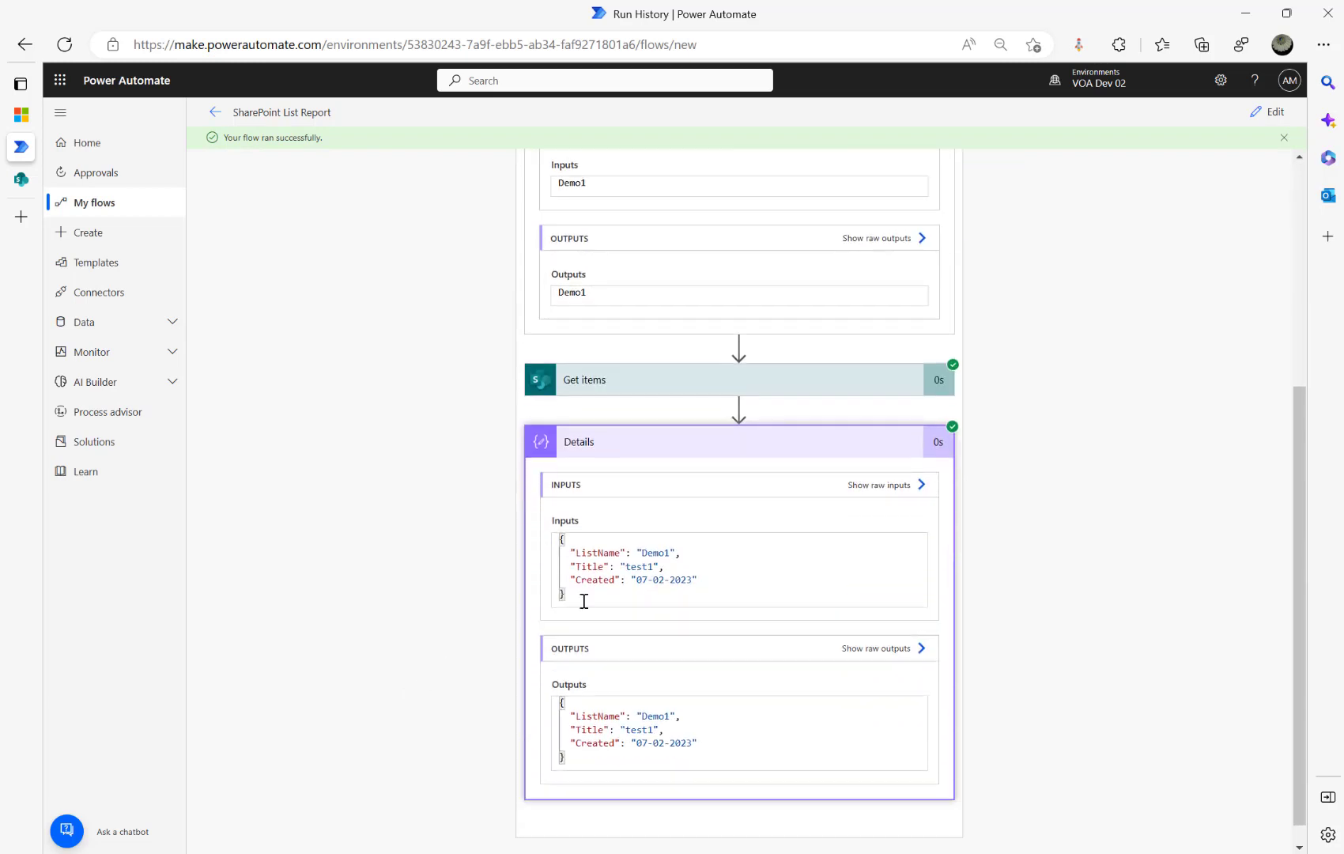
{"action": "double_click", "coordinate": [643, 554]}
{"action": "double_click", "coordinate": [637, 566]}
Switch to SharePoint, open the Demo1 list in place of Demo2 and select the test1 item to check its created date
{"action": "left_click", "coordinate": [21, 179]}
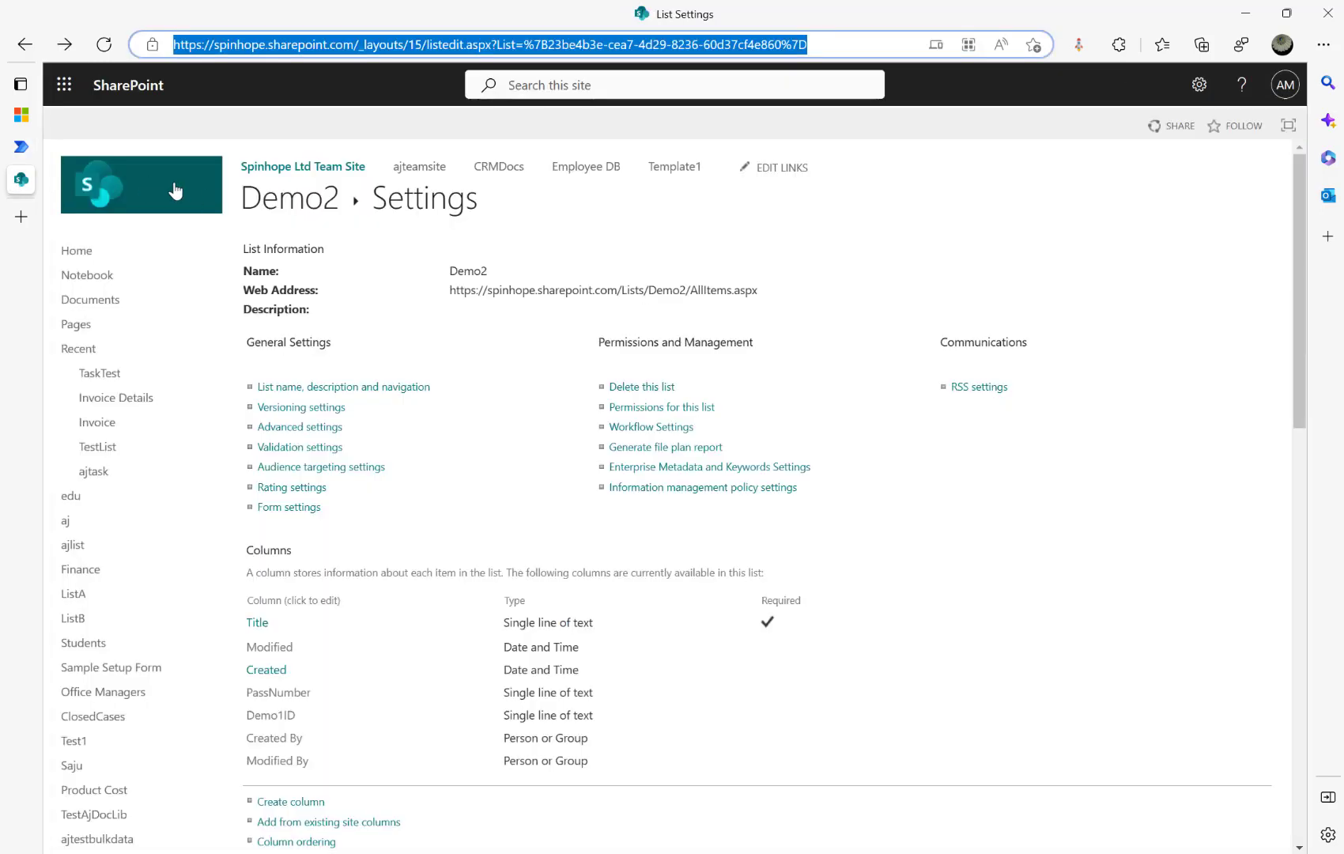
{"action": "left_click", "coordinate": [304, 190]}
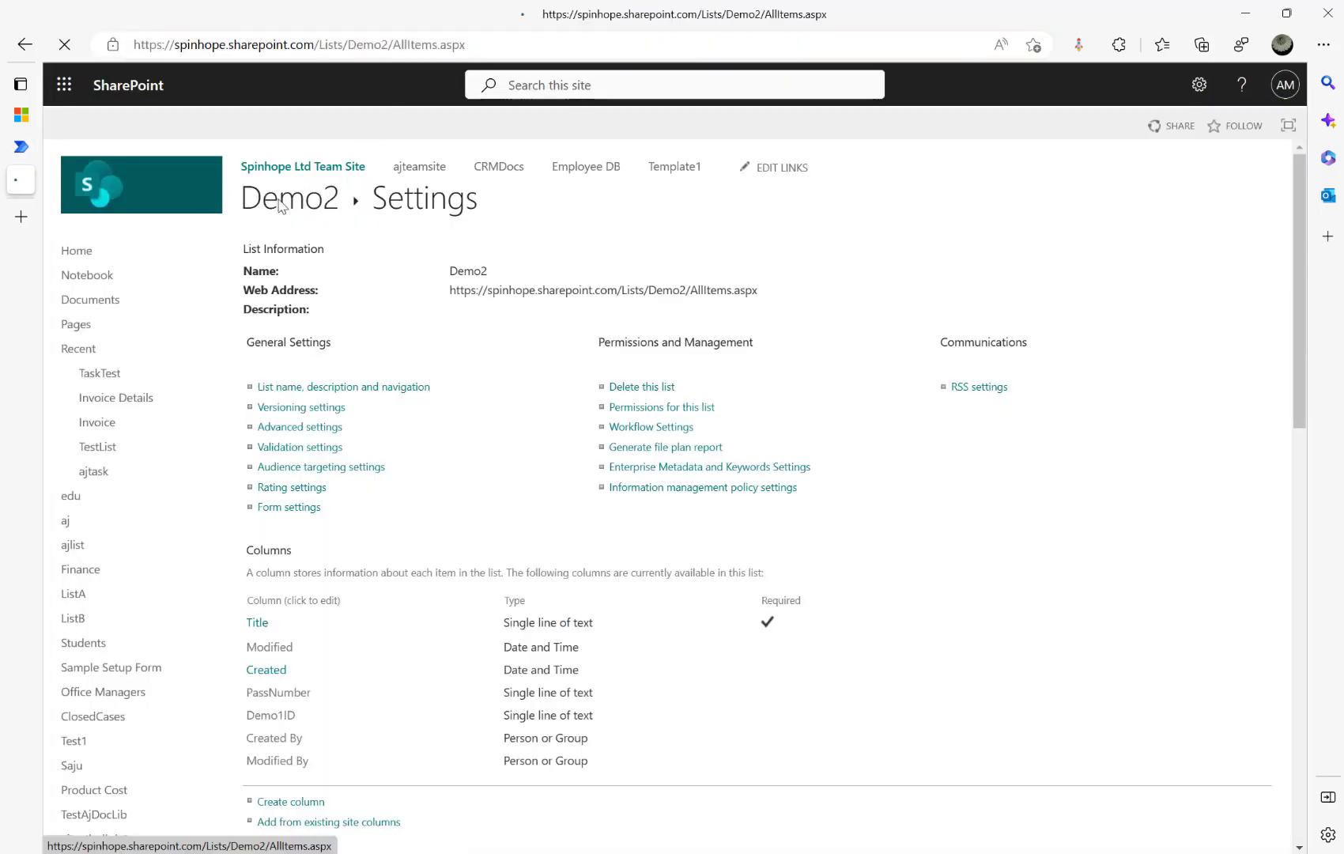
{"action": "left_click_drag", "start_coordinate": [380, 45], "coordinate": [539, 48]}
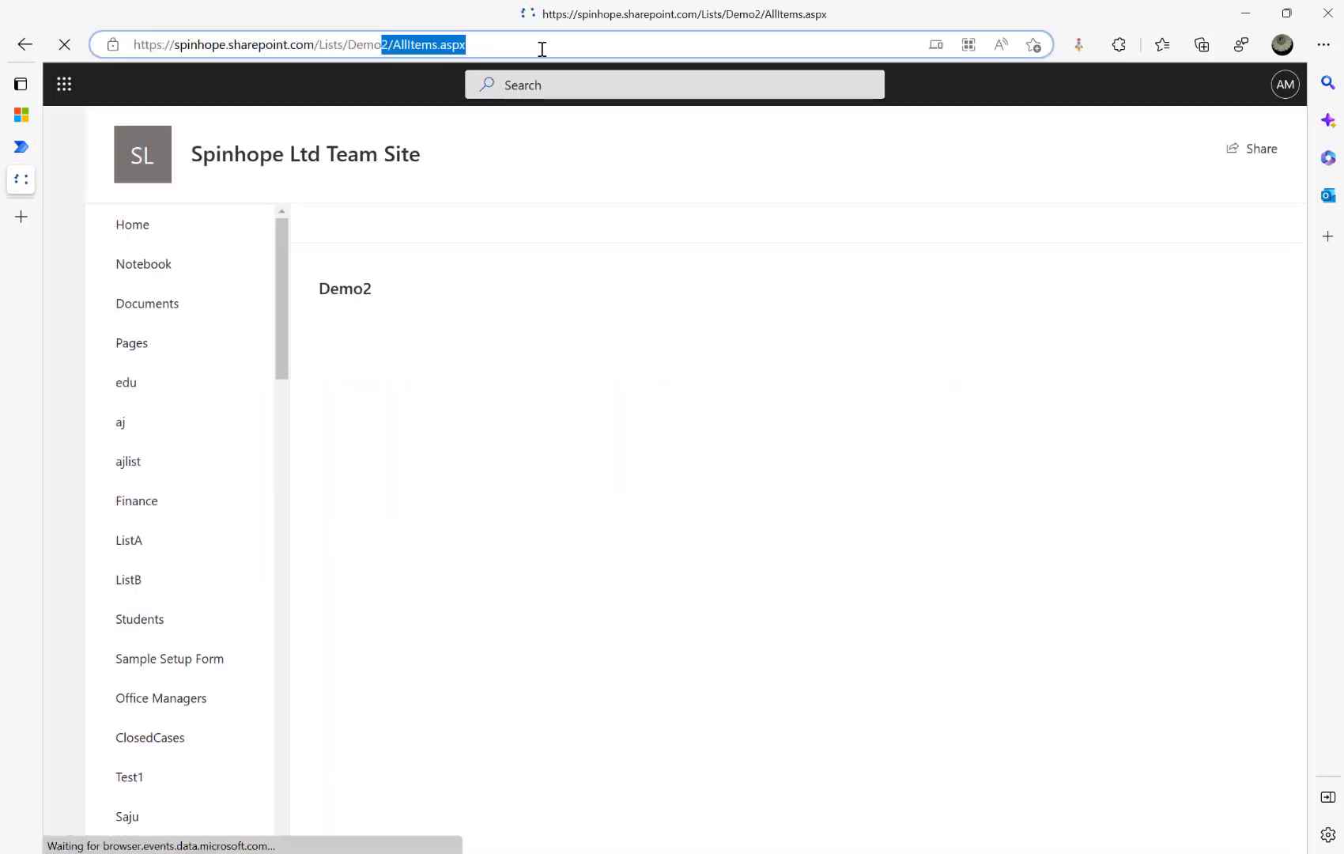
{"action": "type", "text": "1"}
{"action": "key", "text": "Return"}
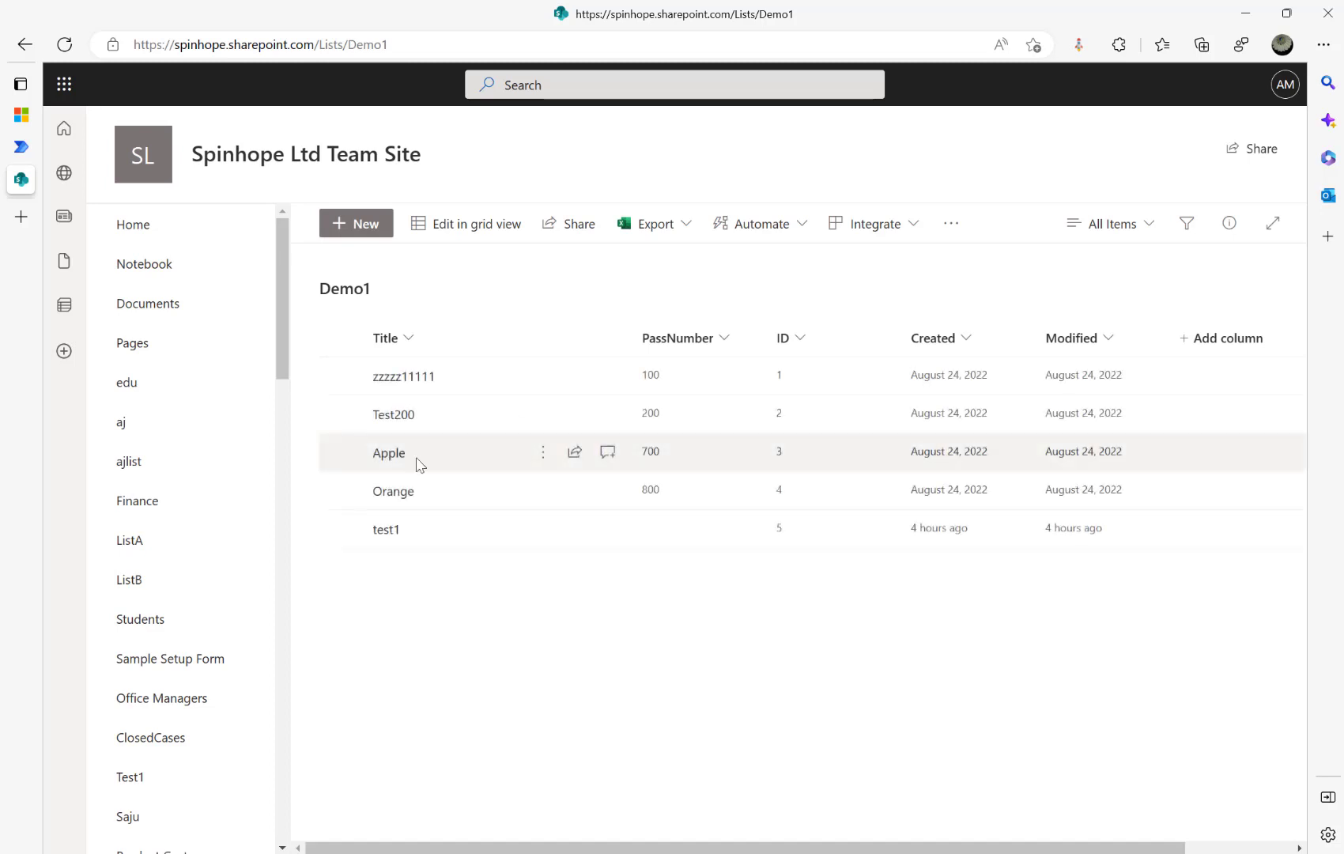
{"action": "left_click", "coordinate": [425, 532]}
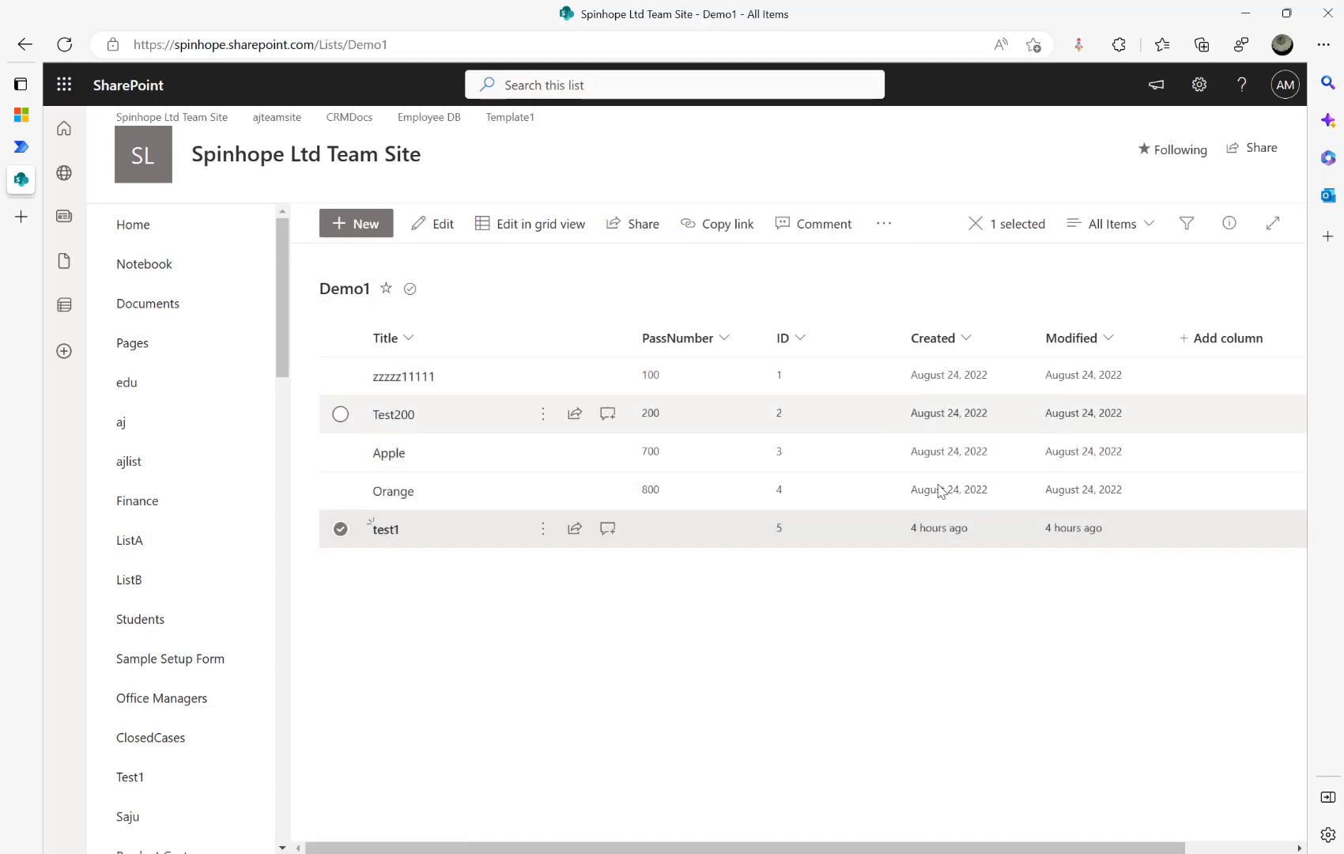
Return to the Power Automate run and check the "Created" and "ListName" values of the Details action against the list
{"action": "left_click", "coordinate": [21, 146]}
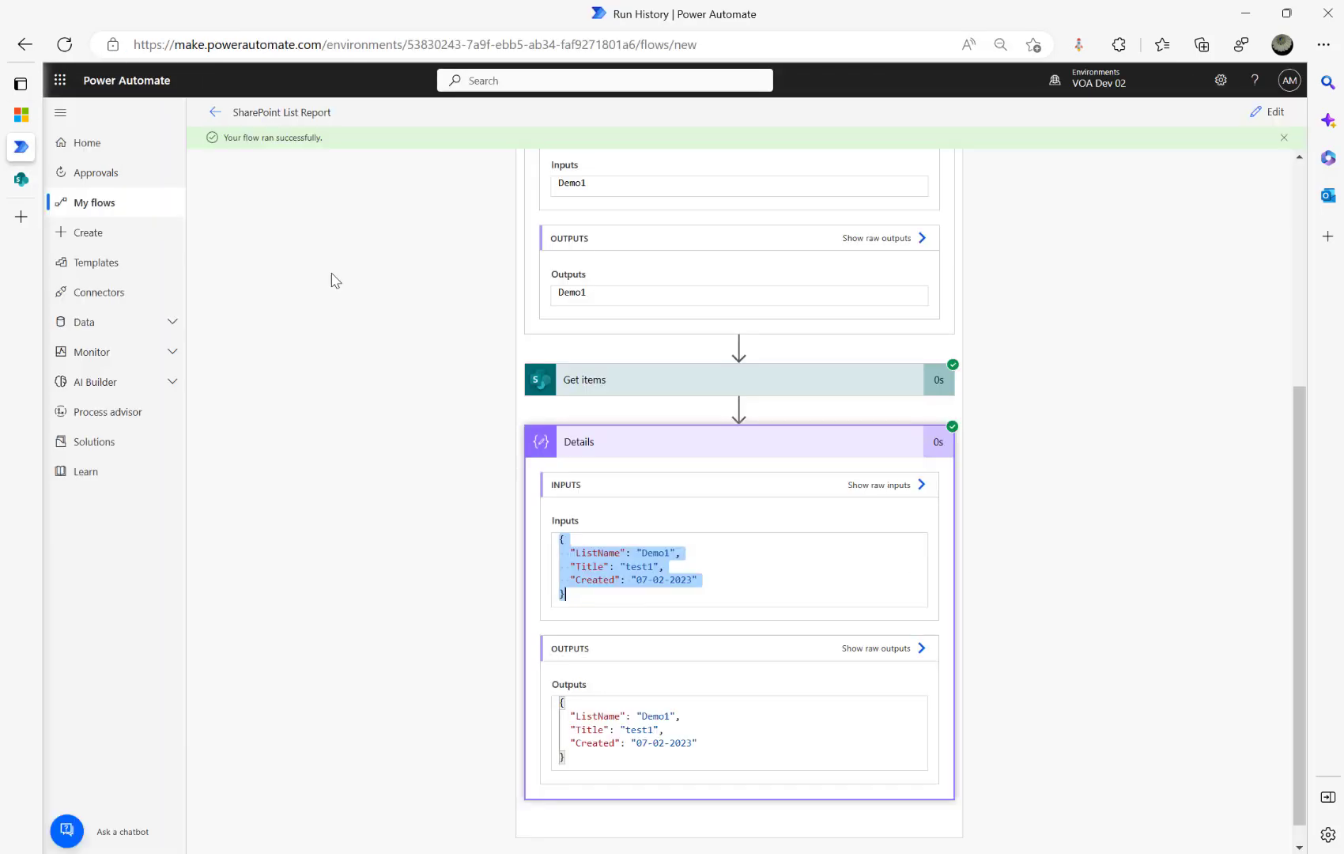
{"action": "left_click_drag", "start_coordinate": [633, 742], "coordinate": [717, 741]}
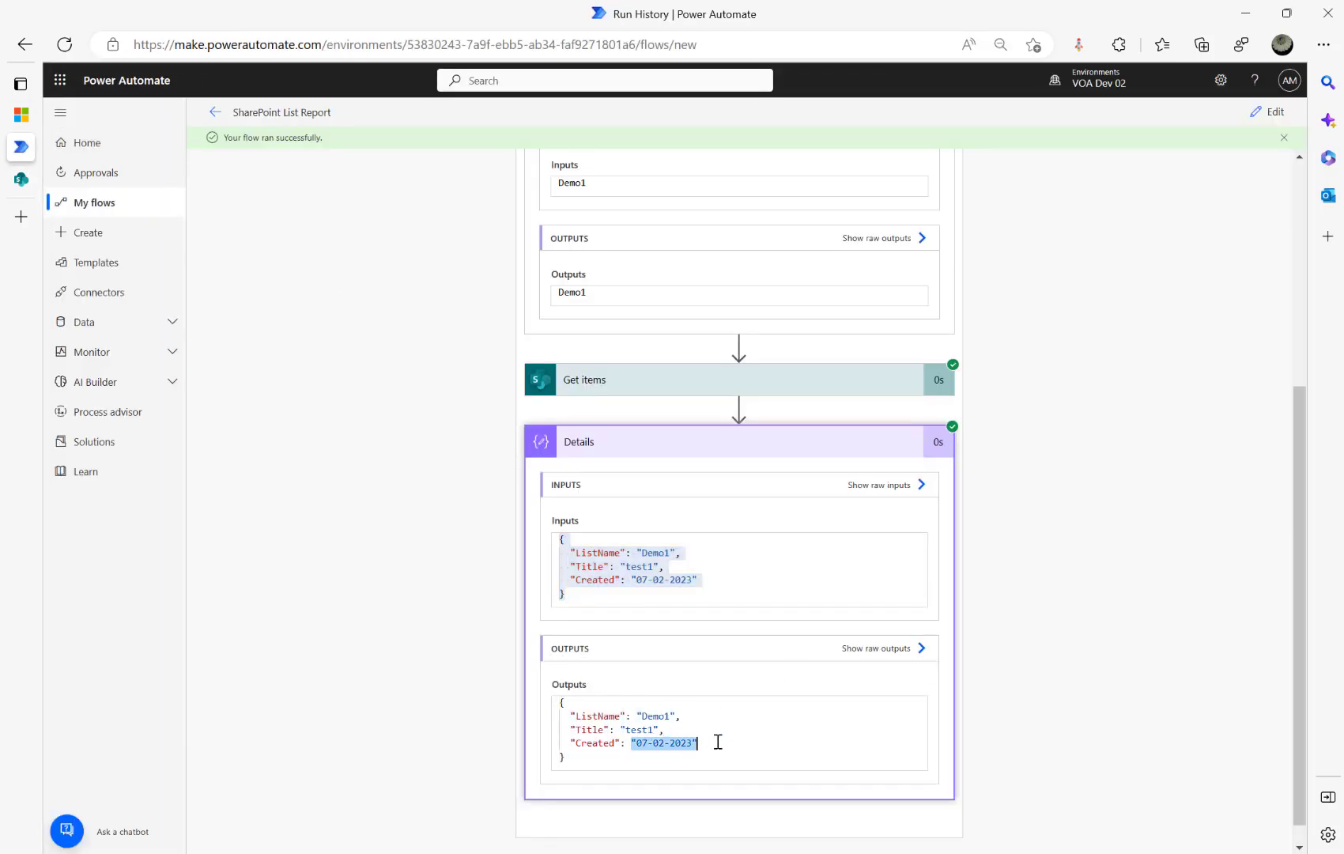
{"action": "left_click", "coordinate": [677, 553]}
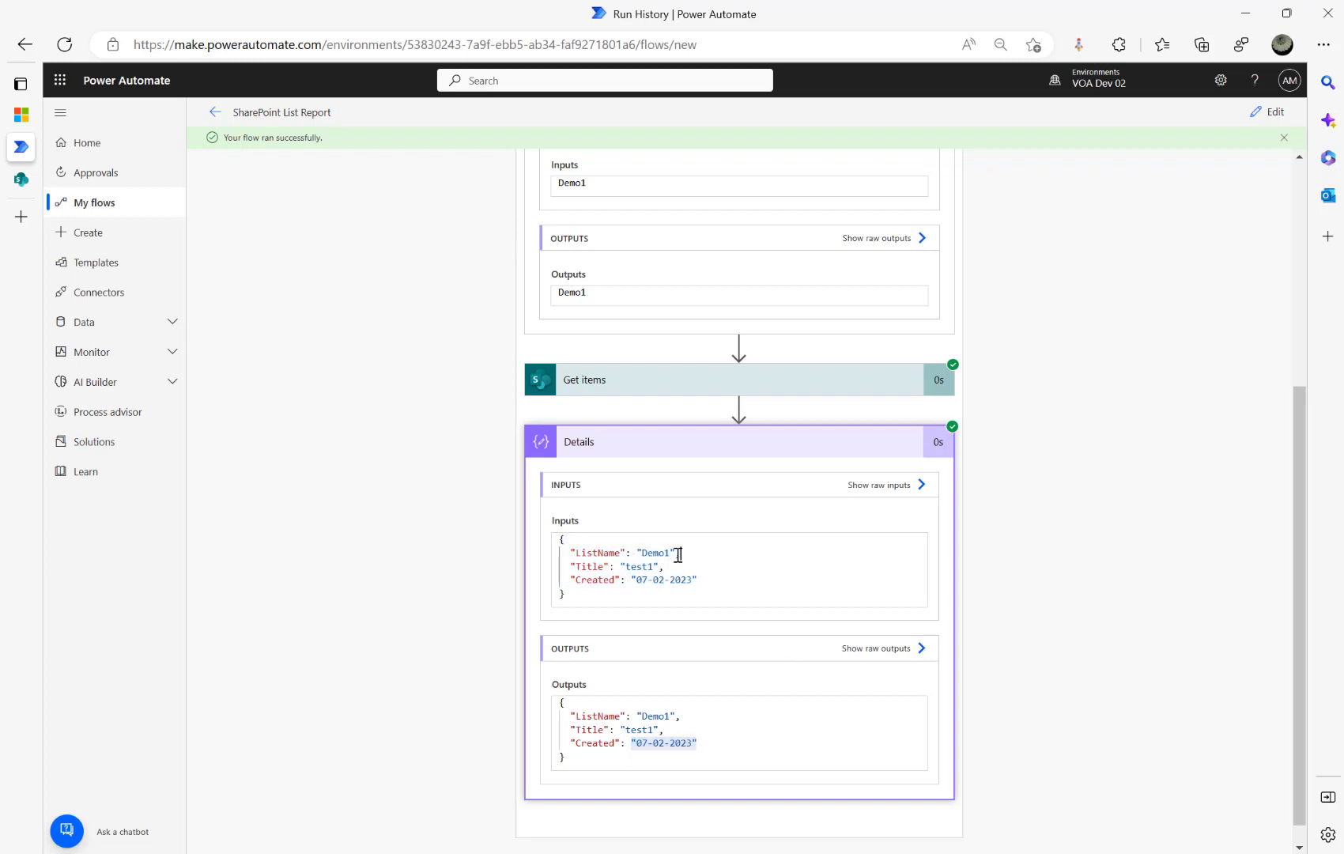
{"action": "double_click", "coordinate": [657, 554]}
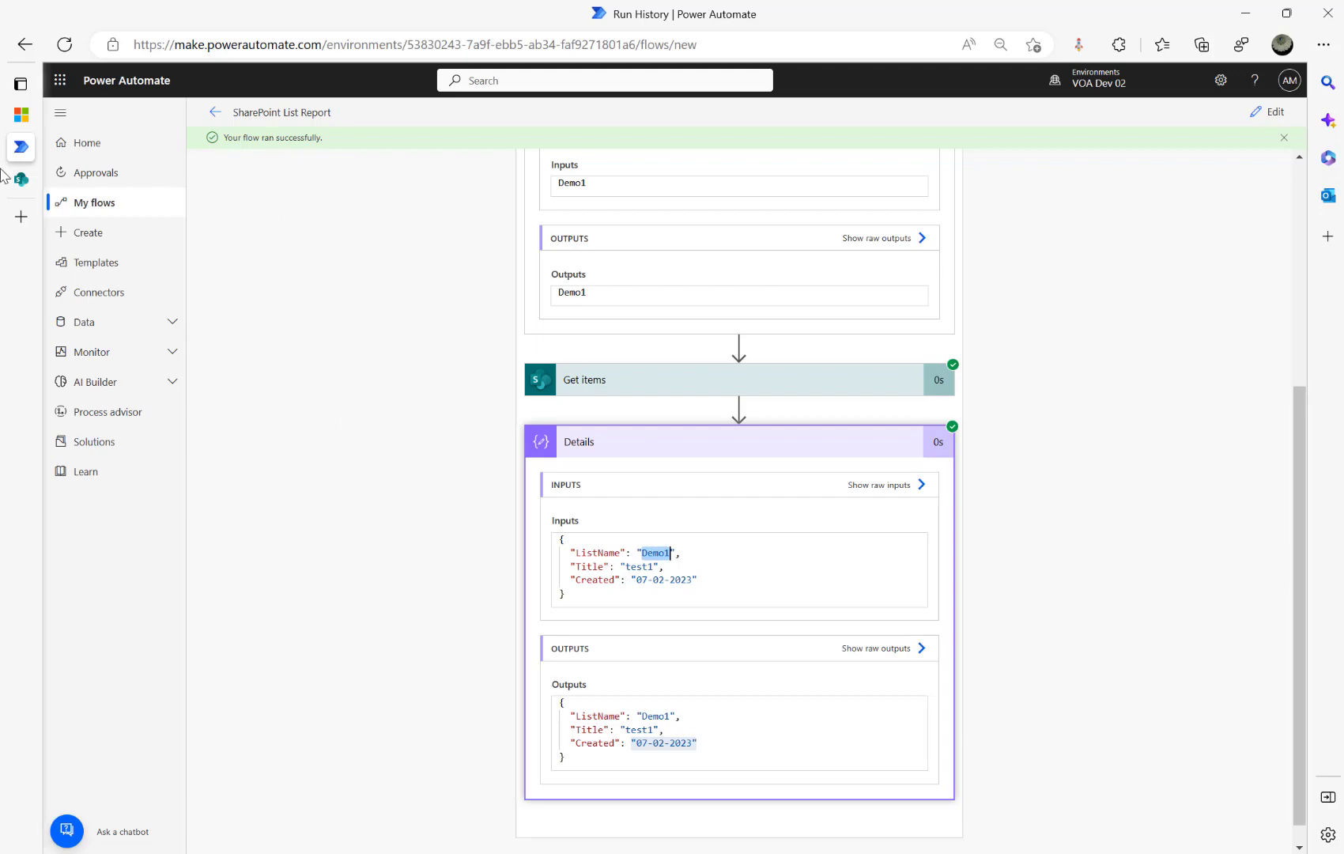
Review the "Created by" requirement in the Power Platform Community post, and return to the Power Automate run
{"action": "left_click", "coordinate": [31, 114]}
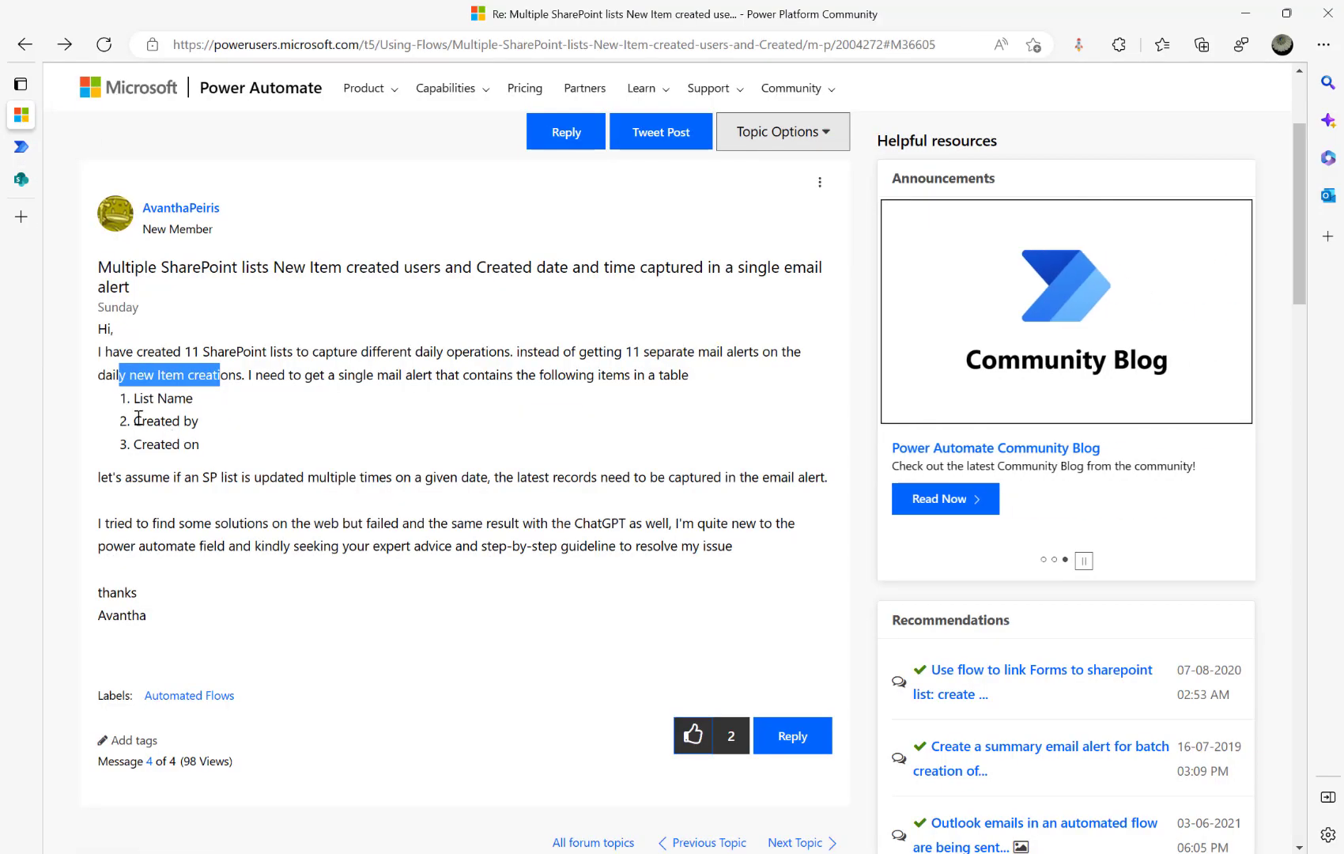
{"action": "left_click_drag", "start_coordinate": [133, 421], "coordinate": [239, 423]}
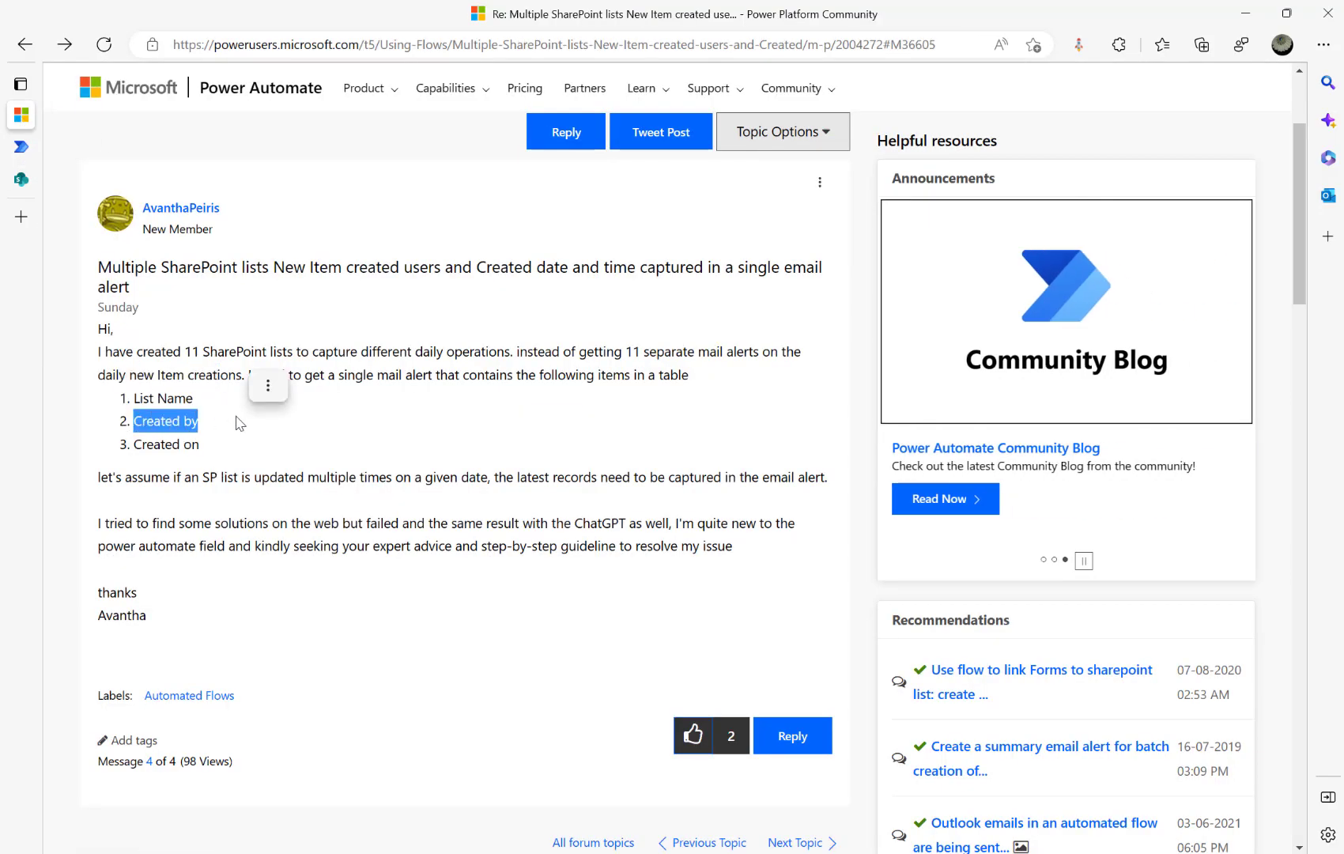
{"action": "left_click", "coordinate": [22, 149]}
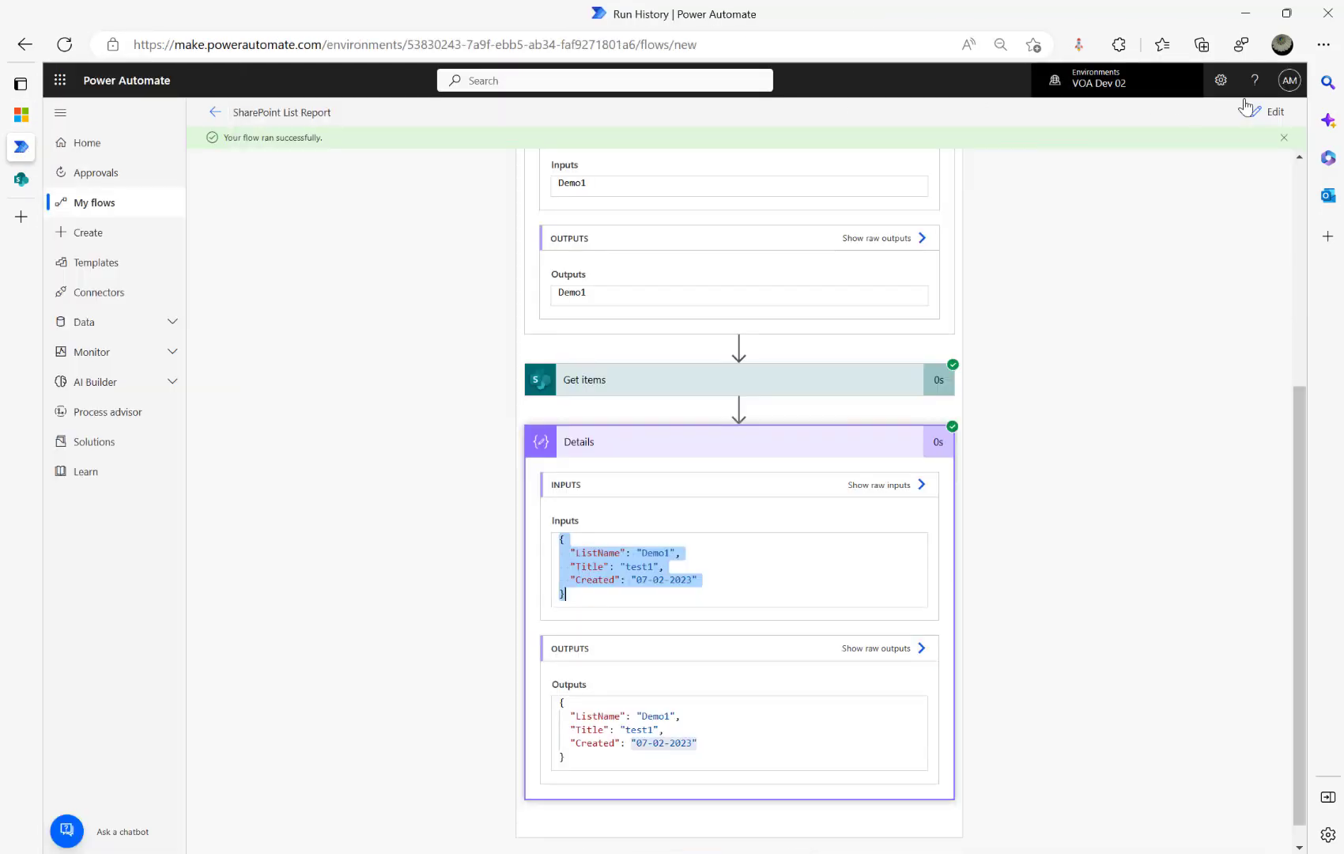
Reopen the flow for editing at the Details inputs, save it and return to the flow's details page
{"action": "left_click", "coordinate": [1267, 111]}
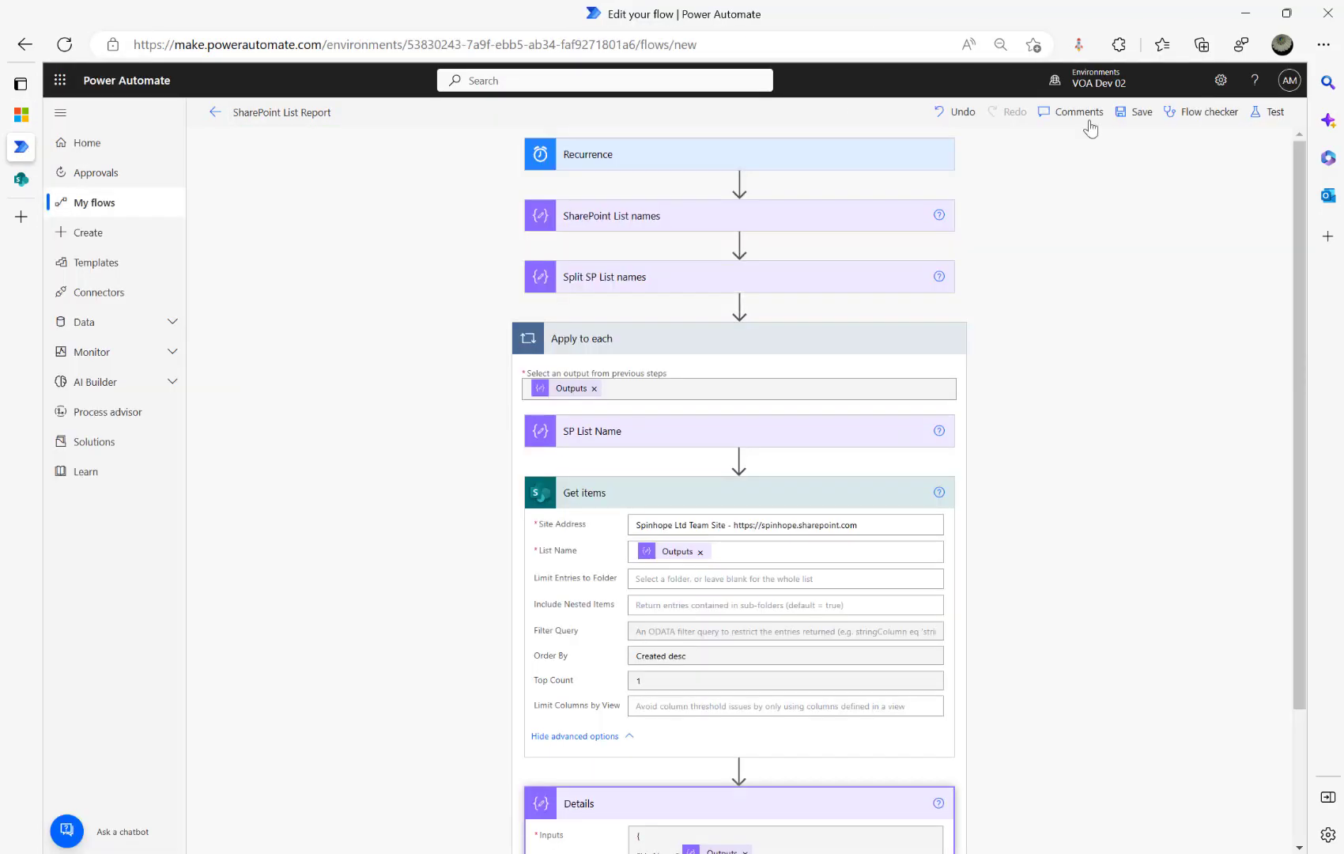
{"action": "scroll", "coordinate": [636, 621], "scroll_direction": "down", "scroll_amount": 3}
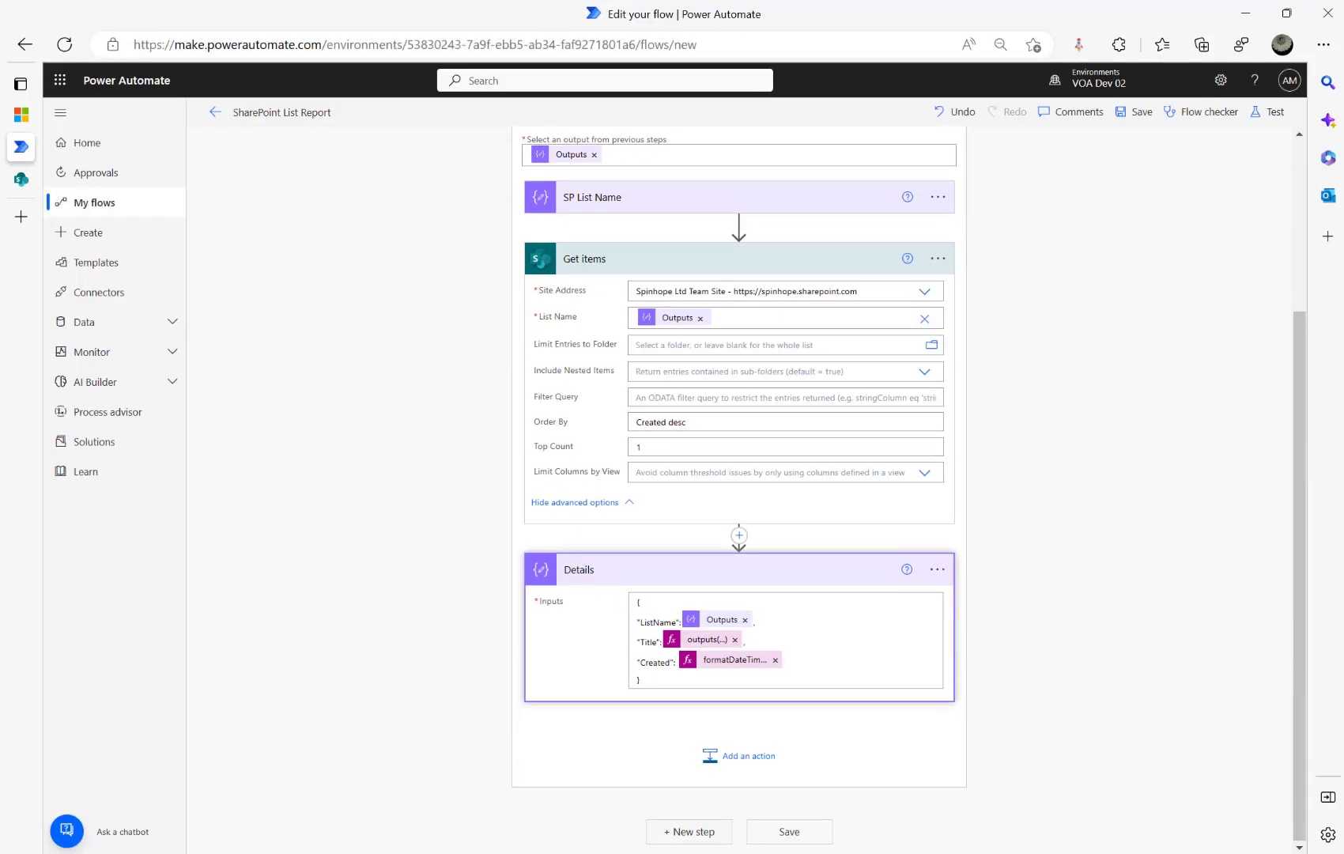
{"action": "left_click", "coordinate": [816, 660]}
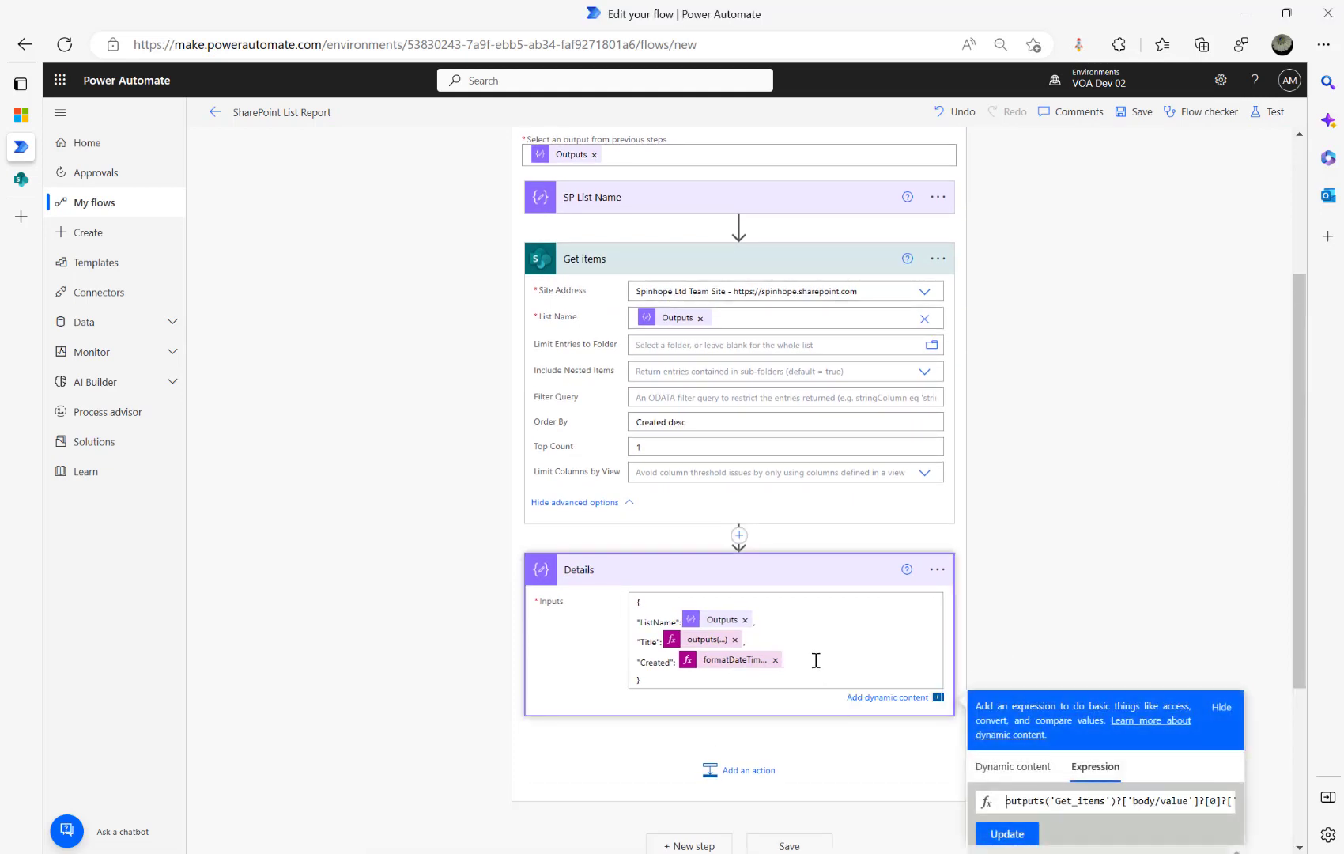
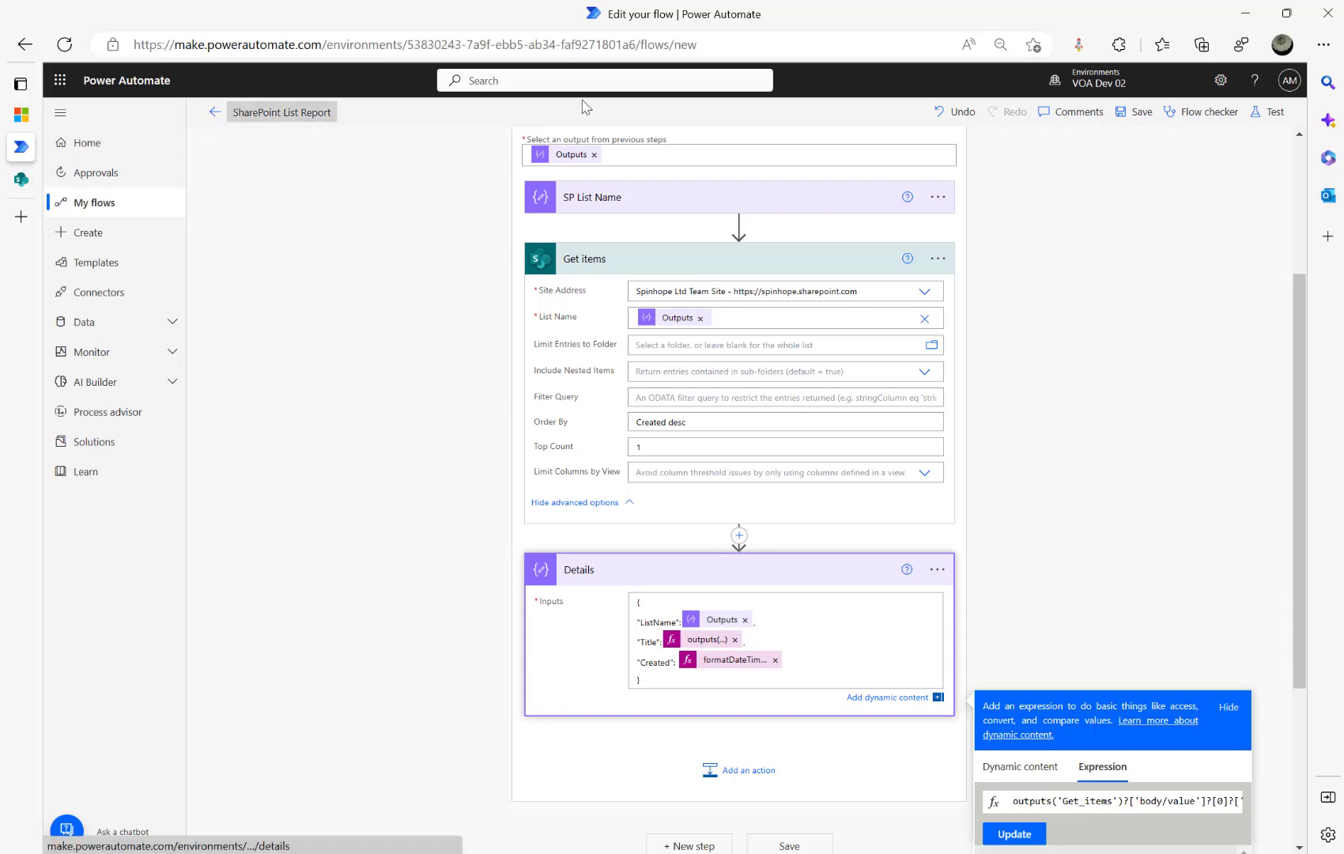
{"action": "left_click", "coordinate": [209, 115]}
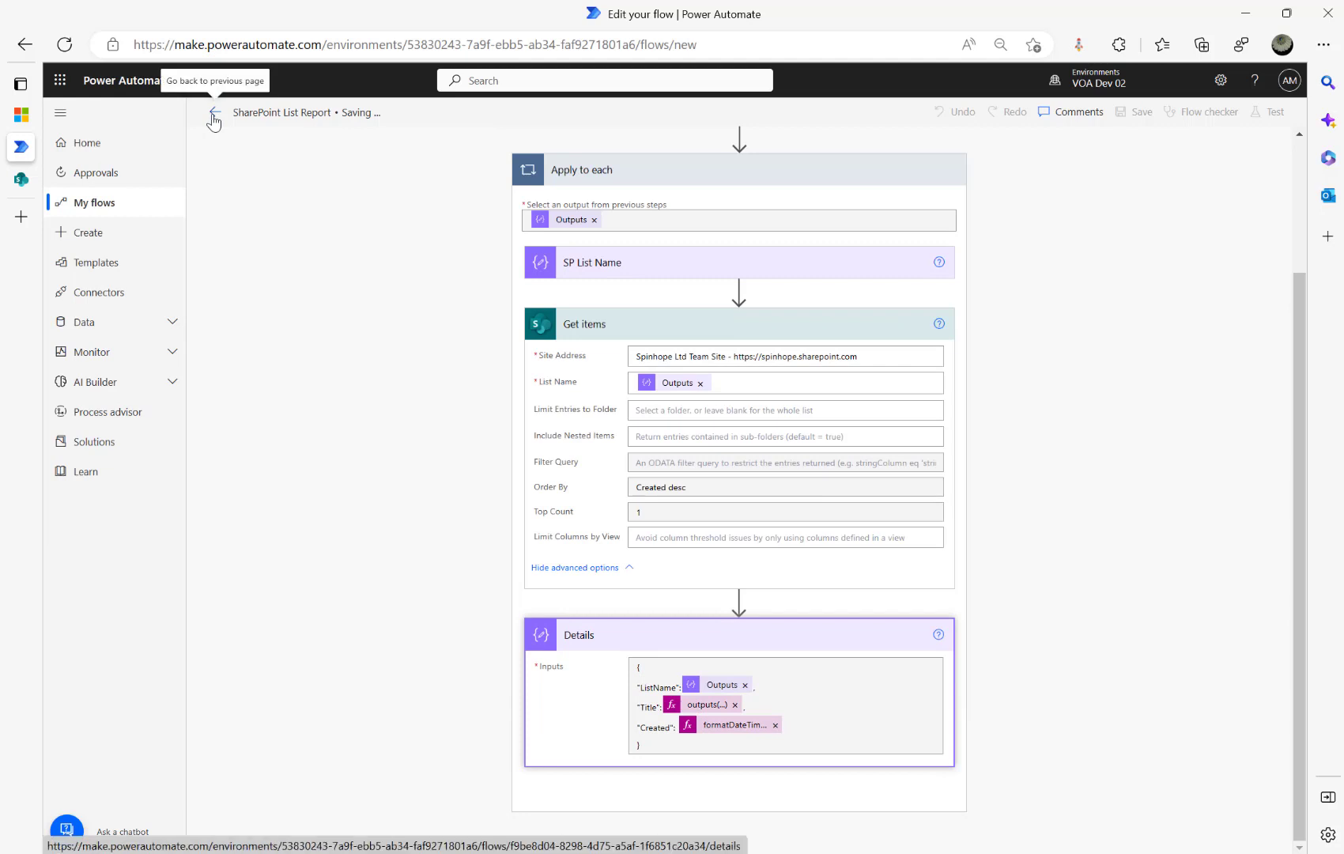
{"action": "left_click", "coordinate": [211, 116]}
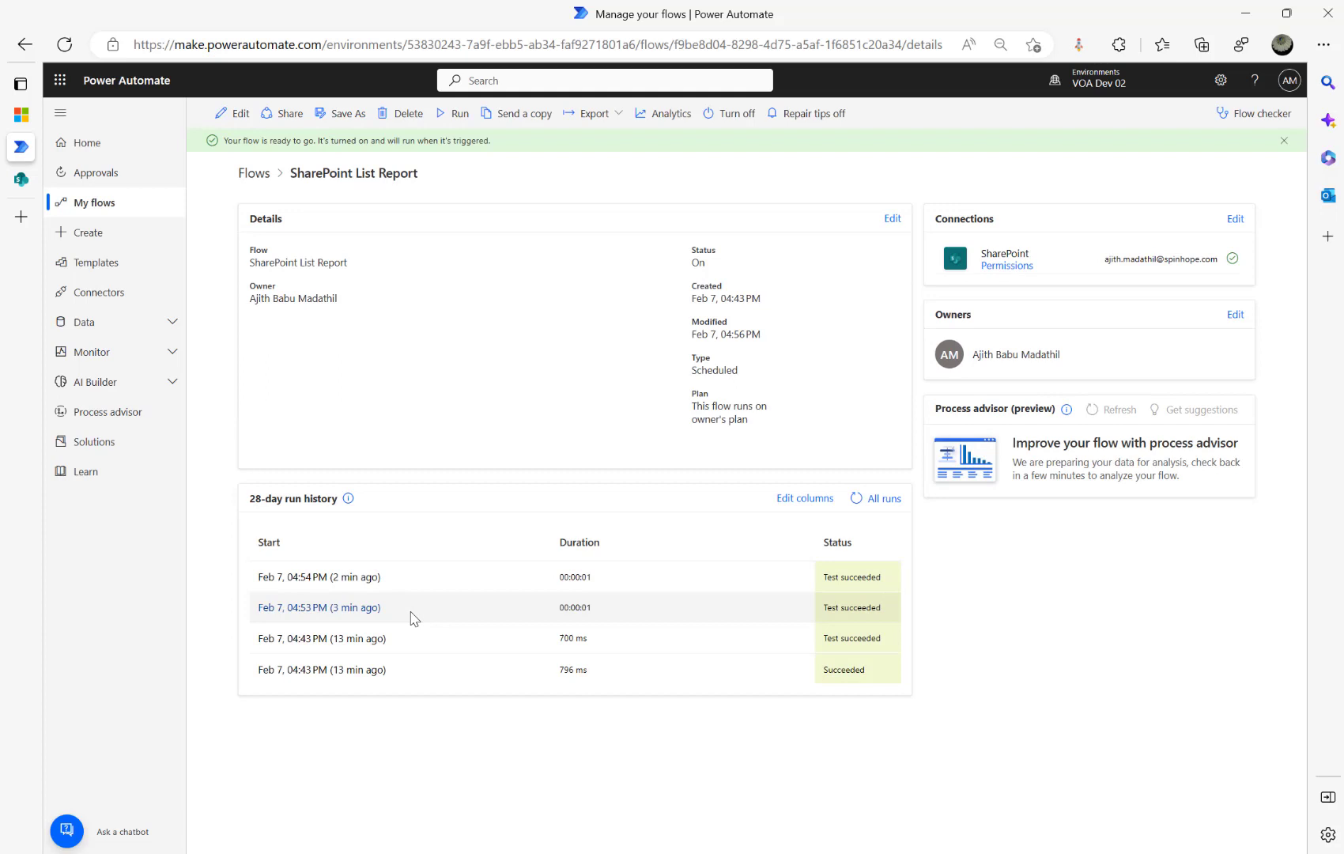
Open the flow's 04:54 PM run and show the raw outputs of Get items inside the Apply to each loop
{"action": "left_click", "coordinate": [307, 576]}
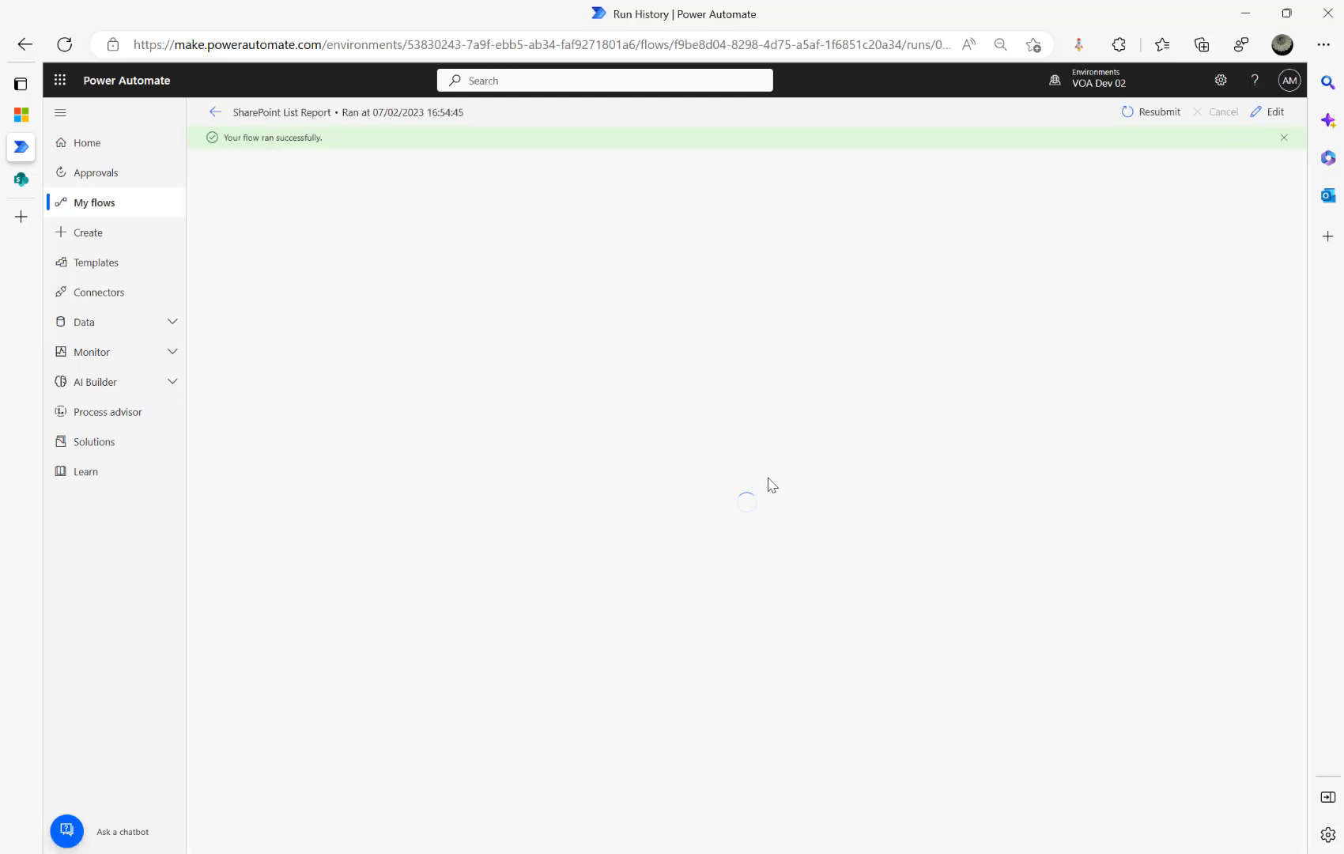
{"action": "left_click", "coordinate": [650, 384]}
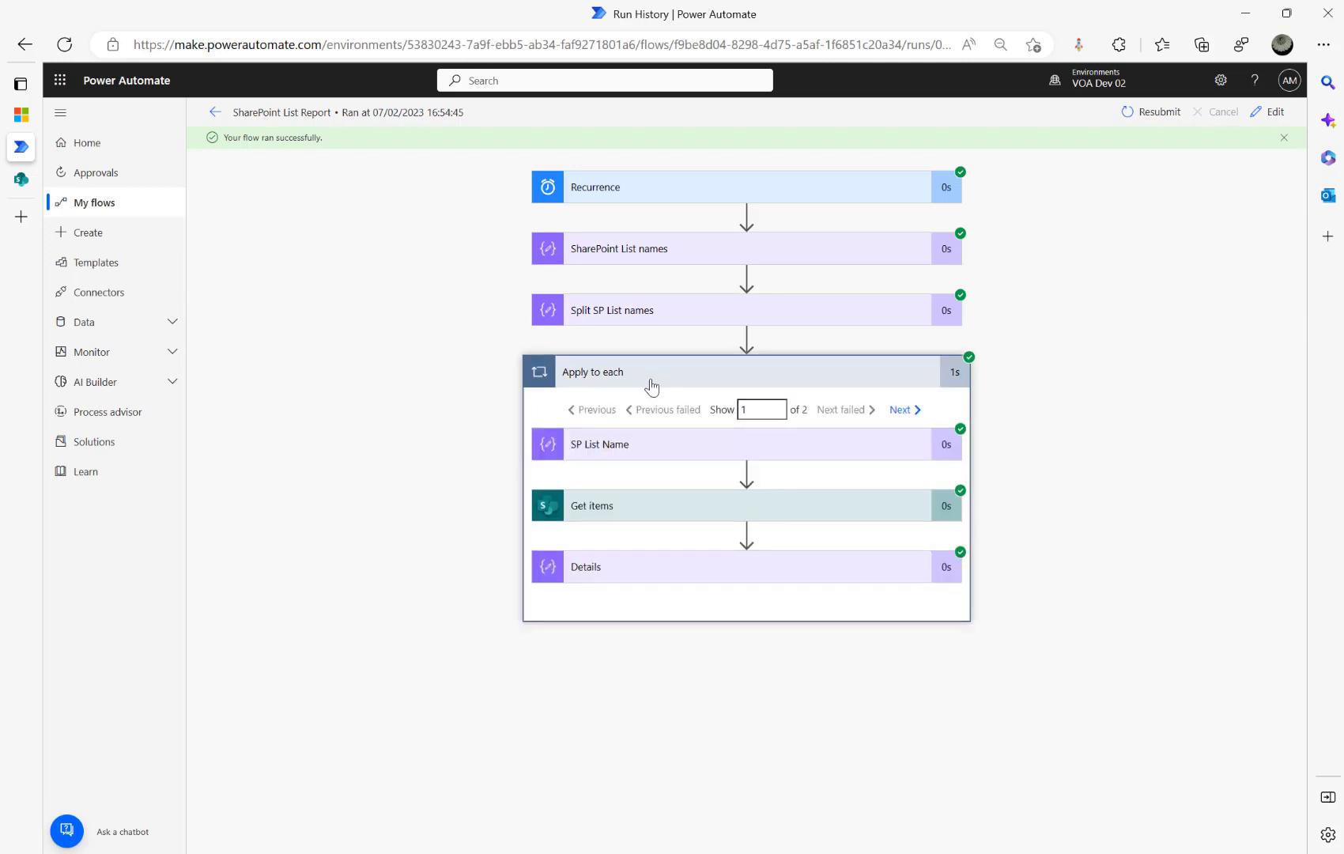
{"action": "left_click", "coordinate": [642, 510]}
{"action": "scroll", "coordinate": [653, 532], "scroll_direction": "down", "scroll_amount": 2}
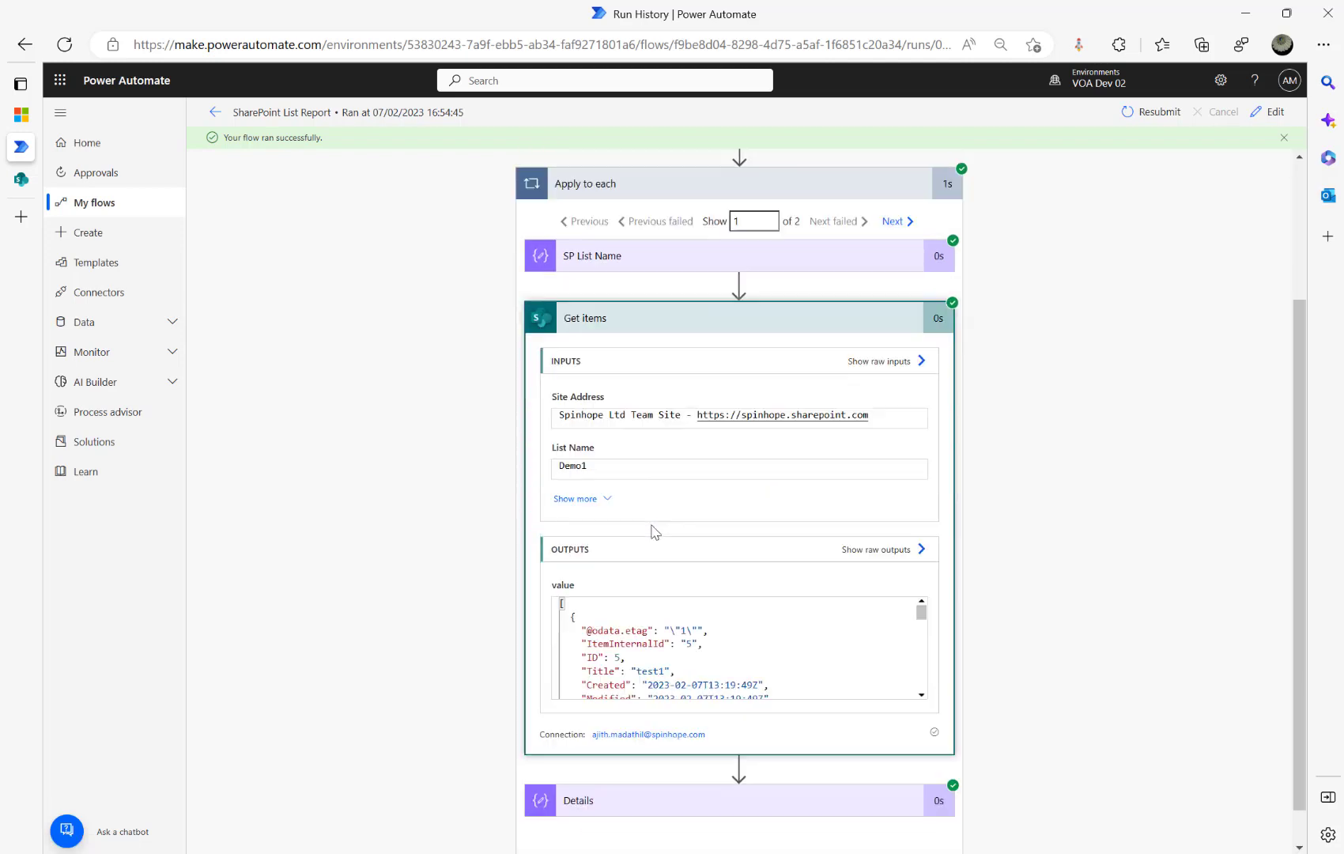
{"action": "left_click", "coordinate": [889, 514]}
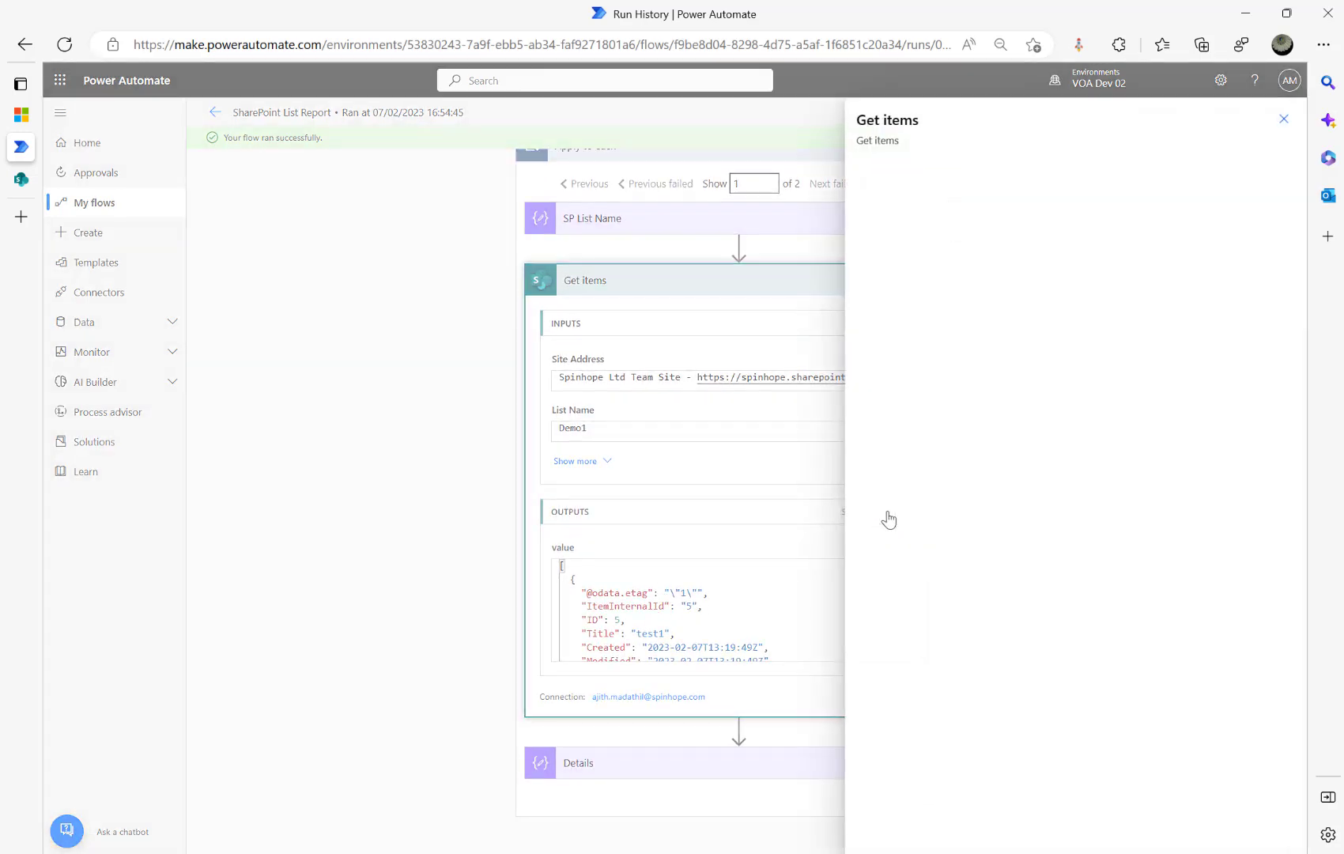
Examine the "Author" object and its "DisplayName" property in the Get items raw outputs, and close the outputs
{"action": "left_click", "coordinate": [1038, 363]}
{"action": "scroll", "coordinate": [1091, 624], "scroll_direction": "down", "scroll_amount": 3}
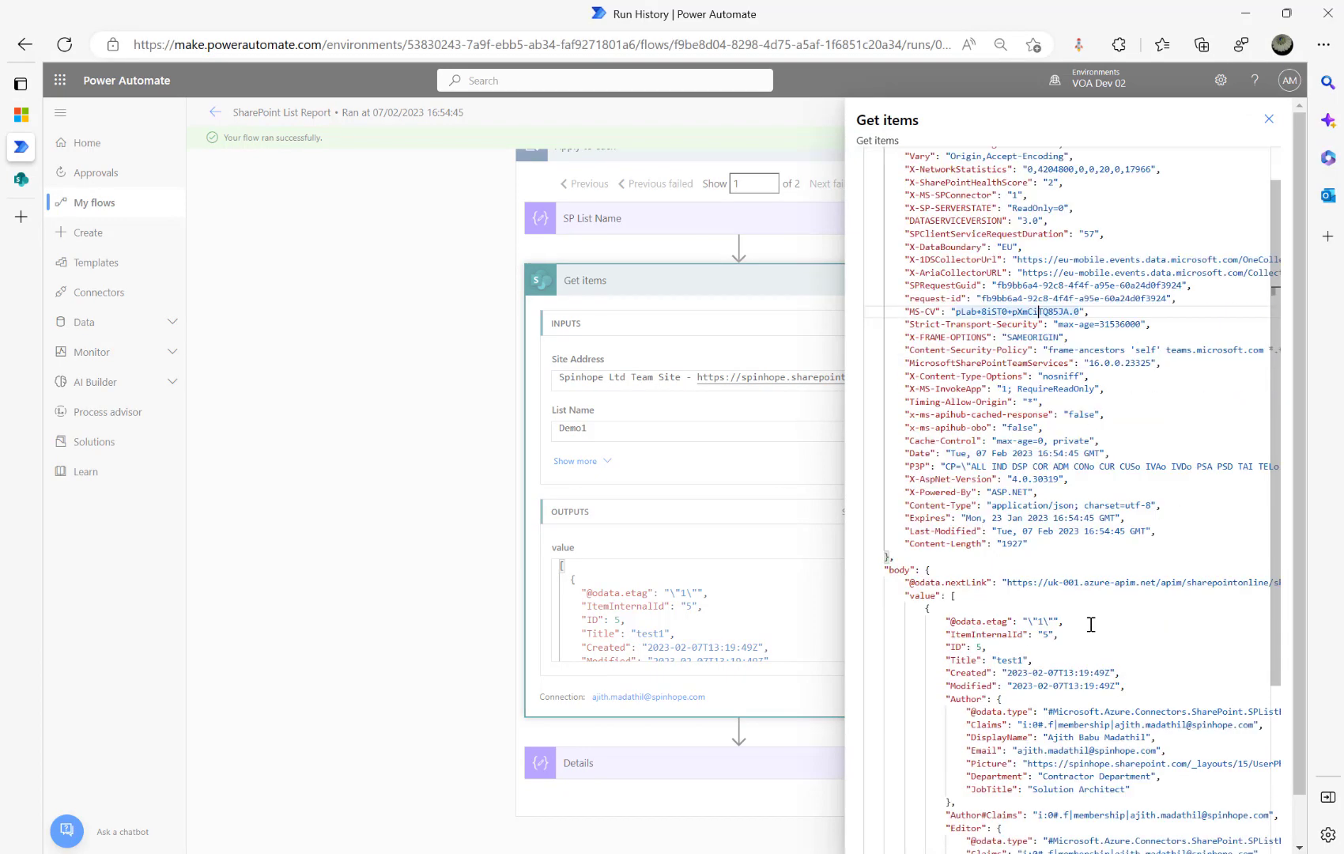
{"action": "scroll", "coordinate": [1091, 624], "scroll_direction": "down", "scroll_amount": 1}
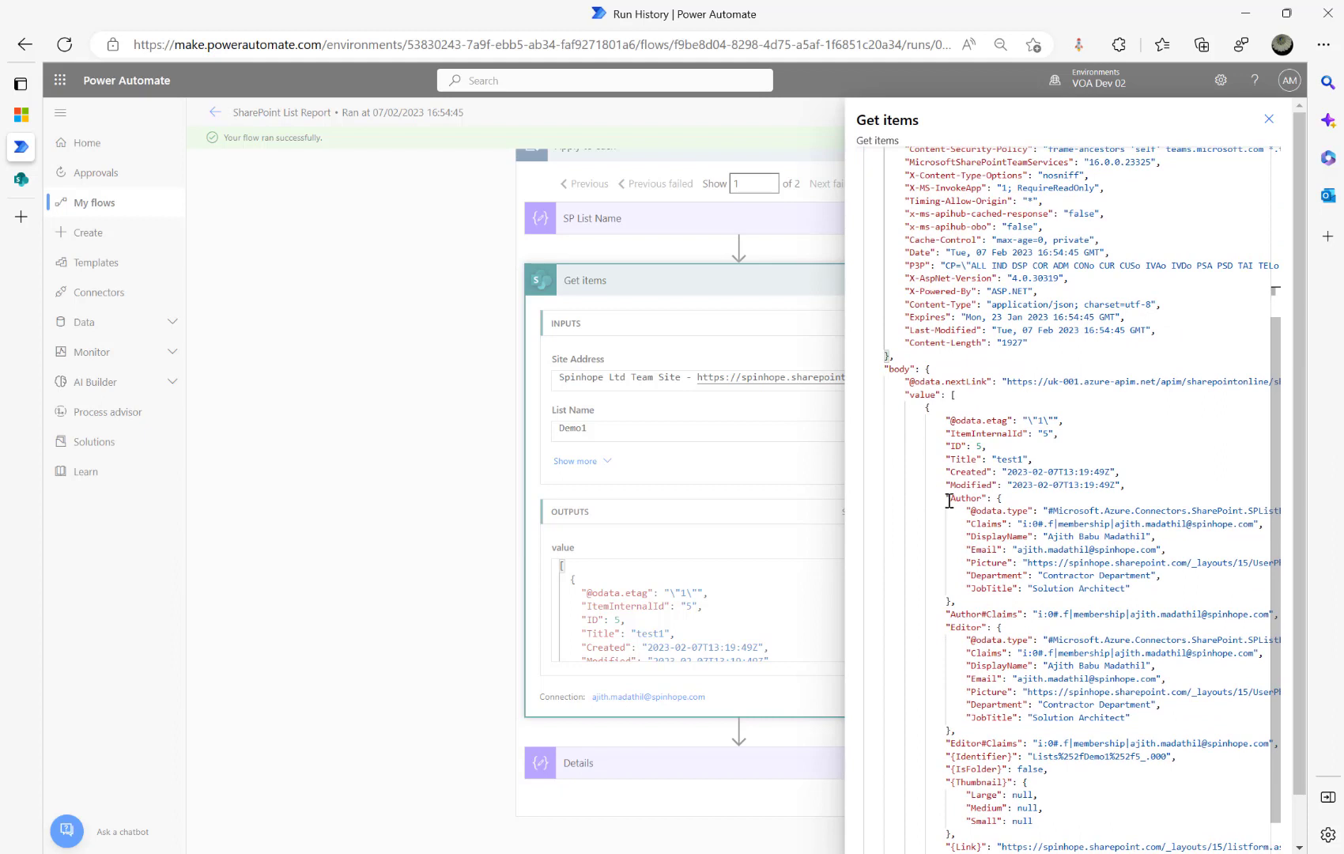
{"action": "left_click_drag", "start_coordinate": [947, 501], "coordinate": [1031, 601]}
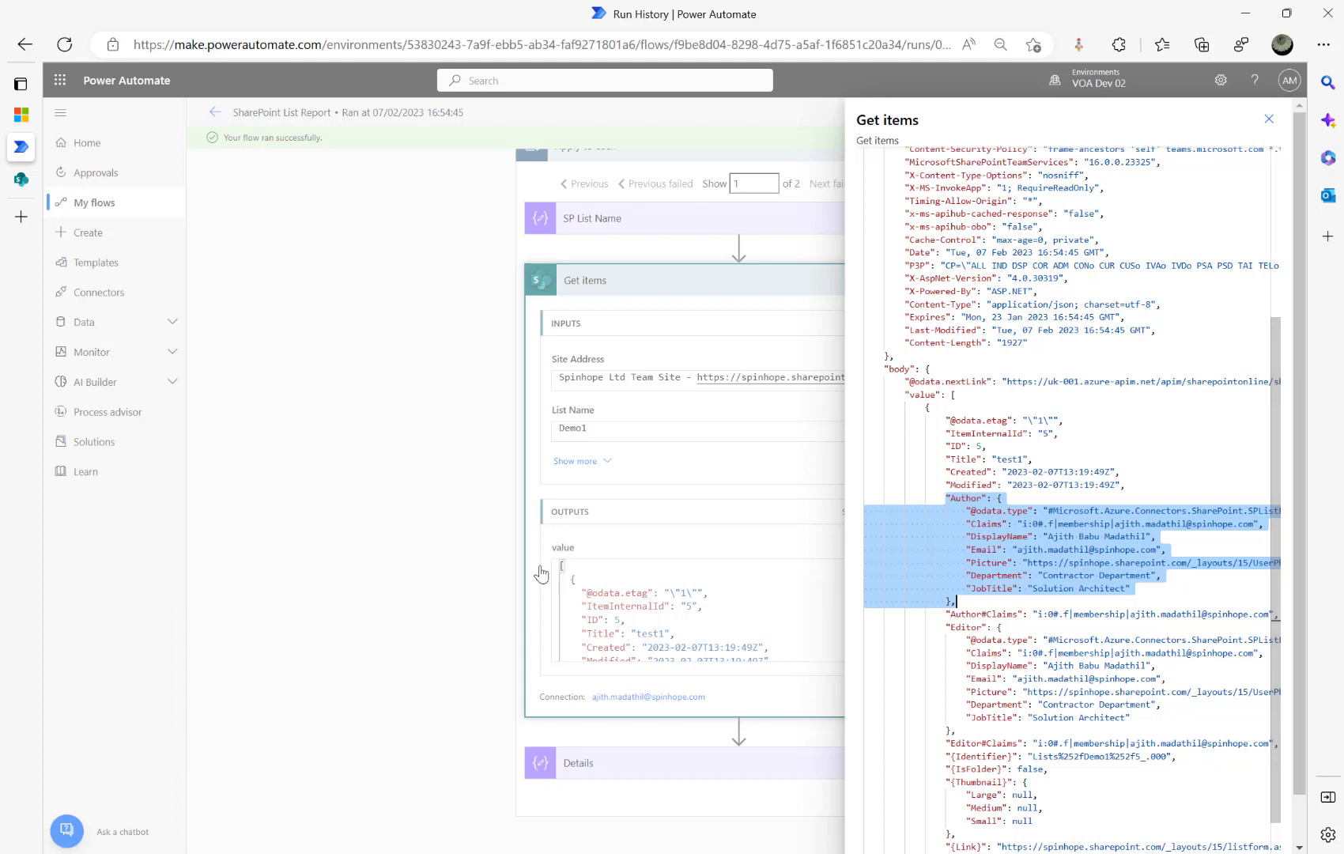
{"action": "double_click", "coordinate": [966, 500]}
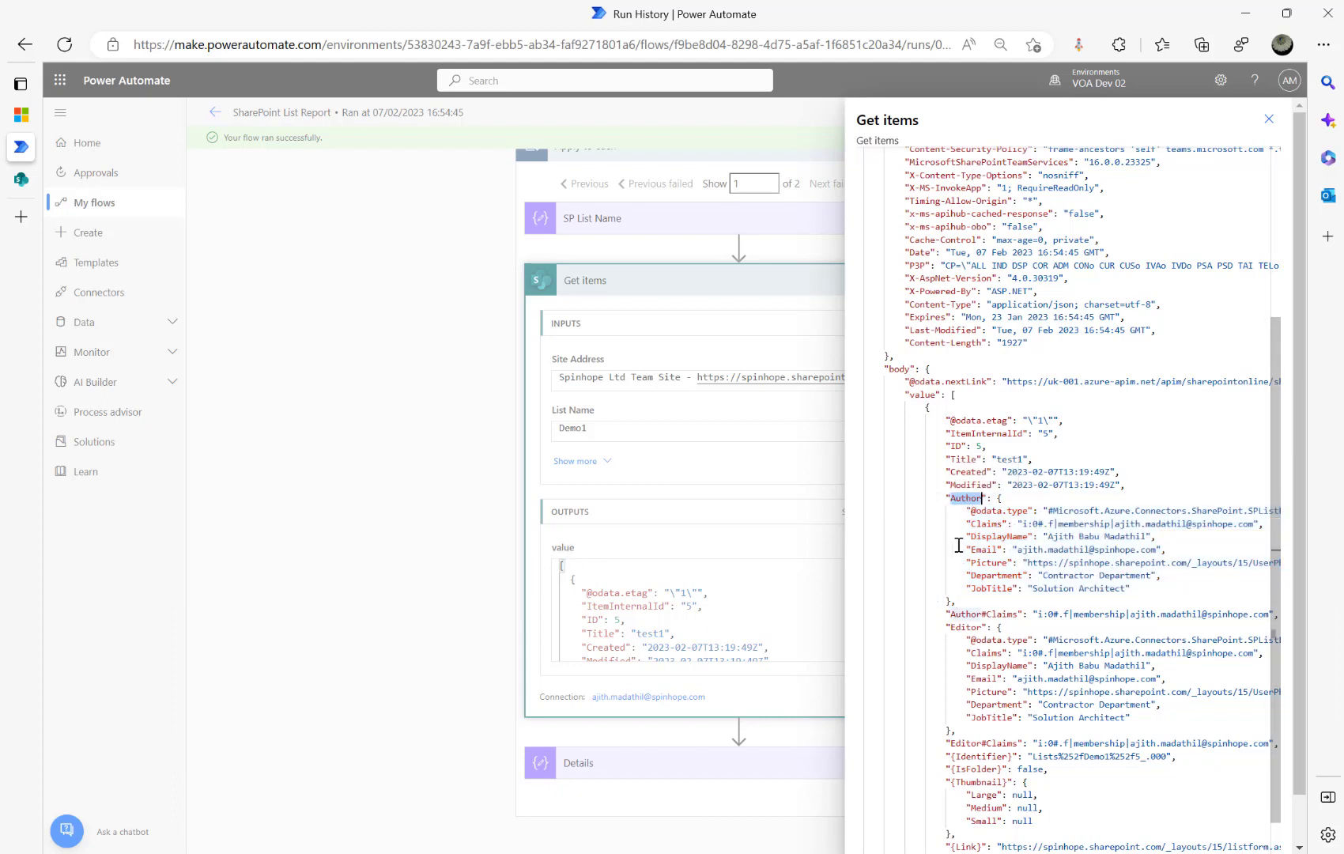
{"action": "left_click_drag", "start_coordinate": [965, 539], "coordinate": [1168, 537]}
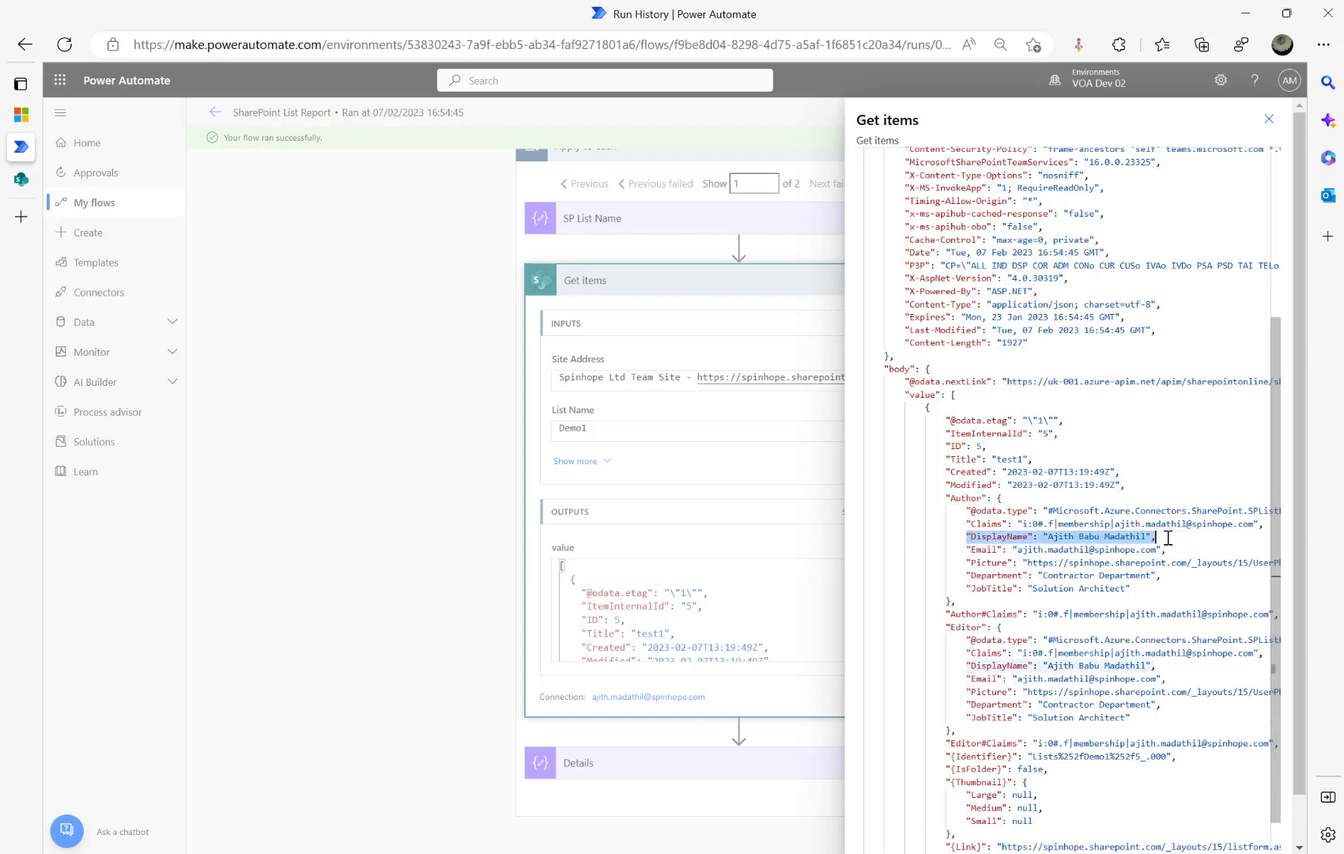
{"action": "left_click_drag", "start_coordinate": [963, 551], "coordinate": [1161, 539]}
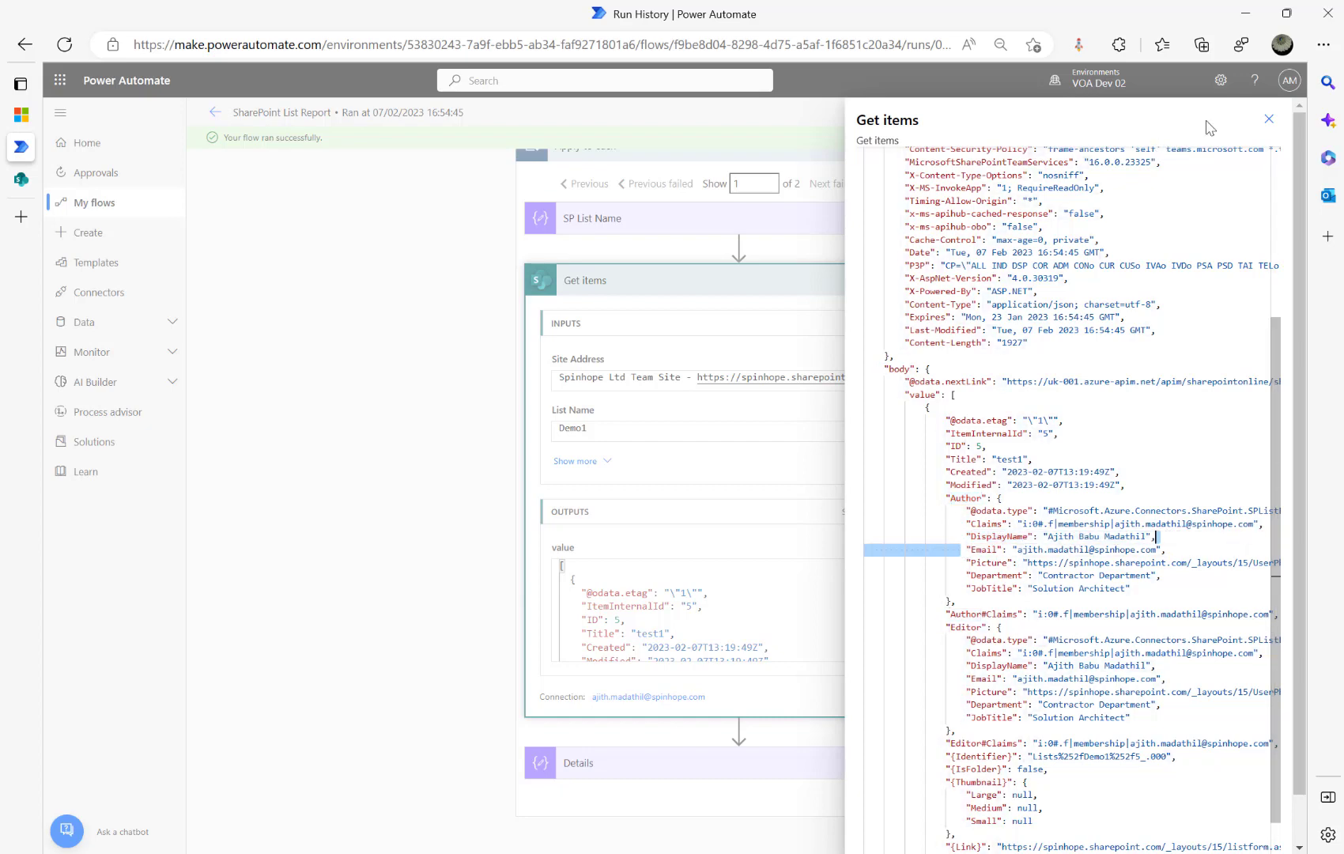
{"action": "left_click", "coordinate": [1267, 120]}
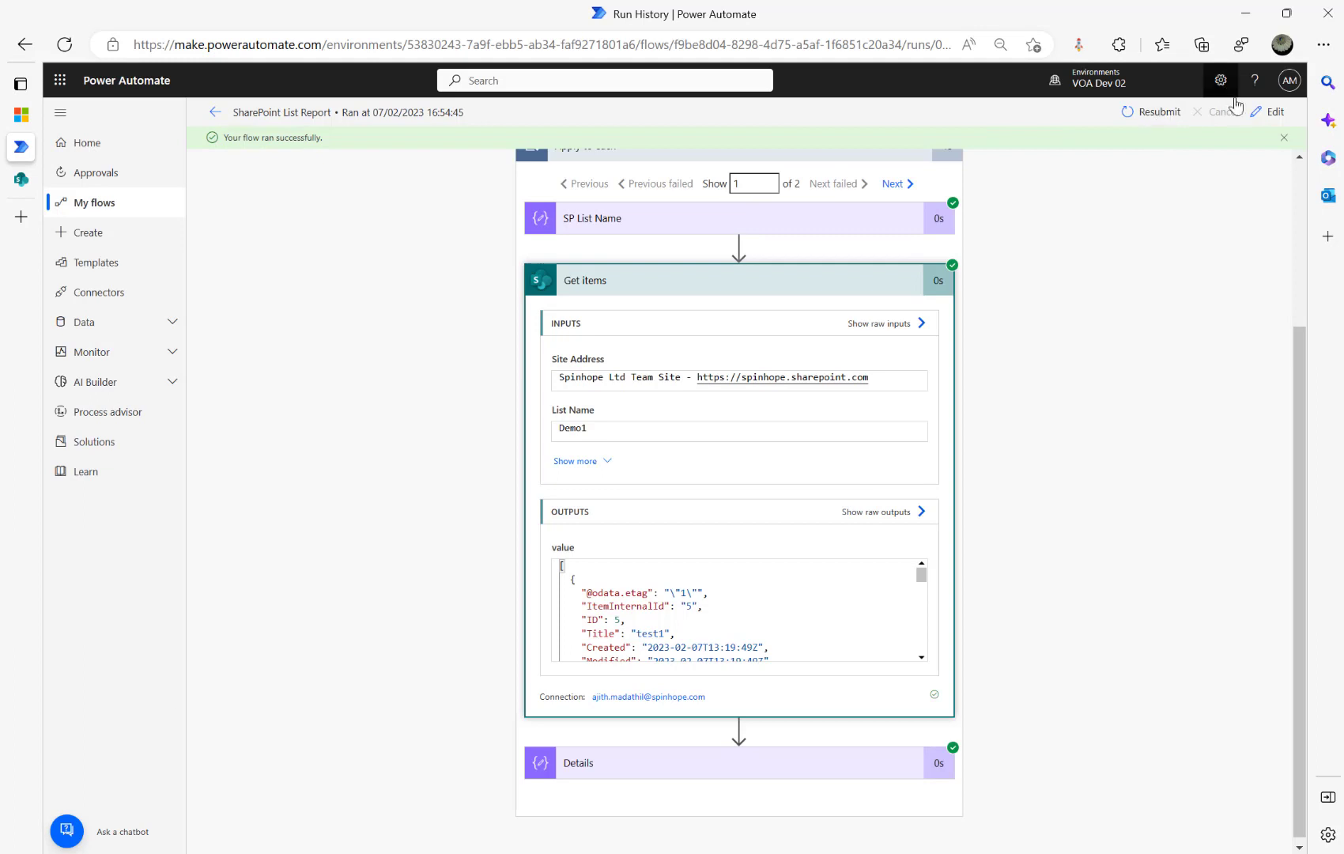
Open the flow for editing and add a "Created by" key after "Created" in the Details action's inputs
{"action": "left_click", "coordinate": [1265, 113]}
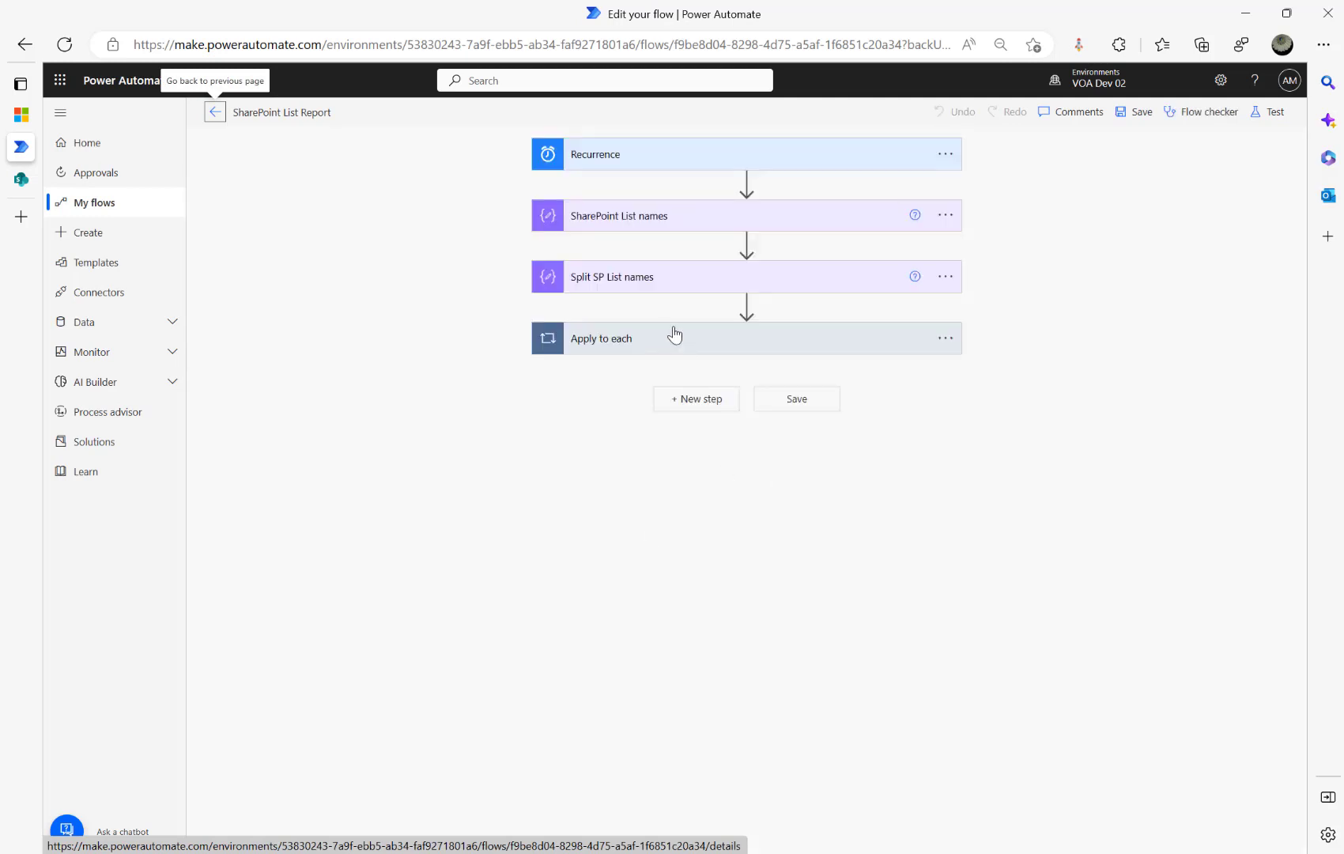
{"action": "left_click", "coordinate": [676, 335]}
{"action": "left_click", "coordinate": [636, 556]}
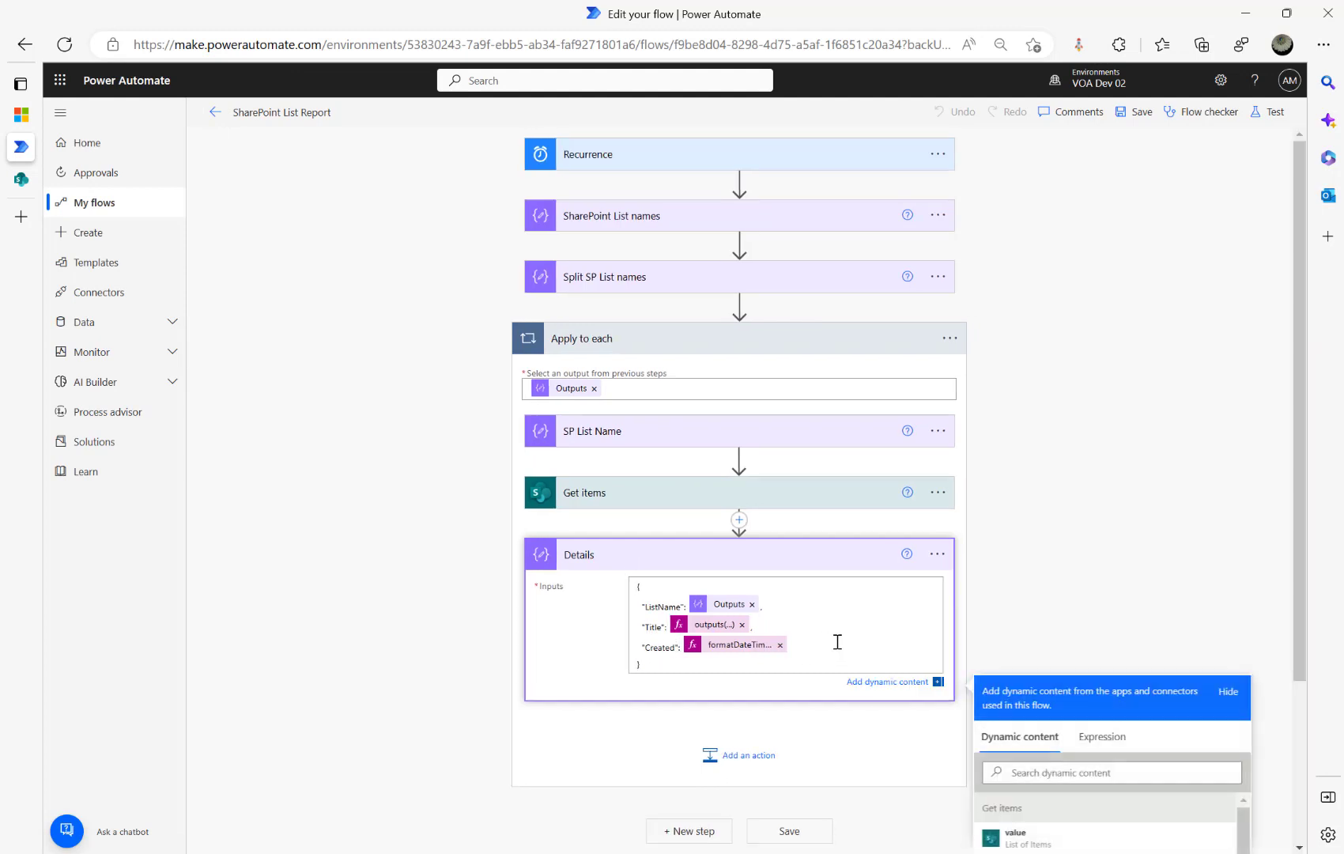
{"action": "type", "text": ","}
{"action": "key", "text": "Return"}
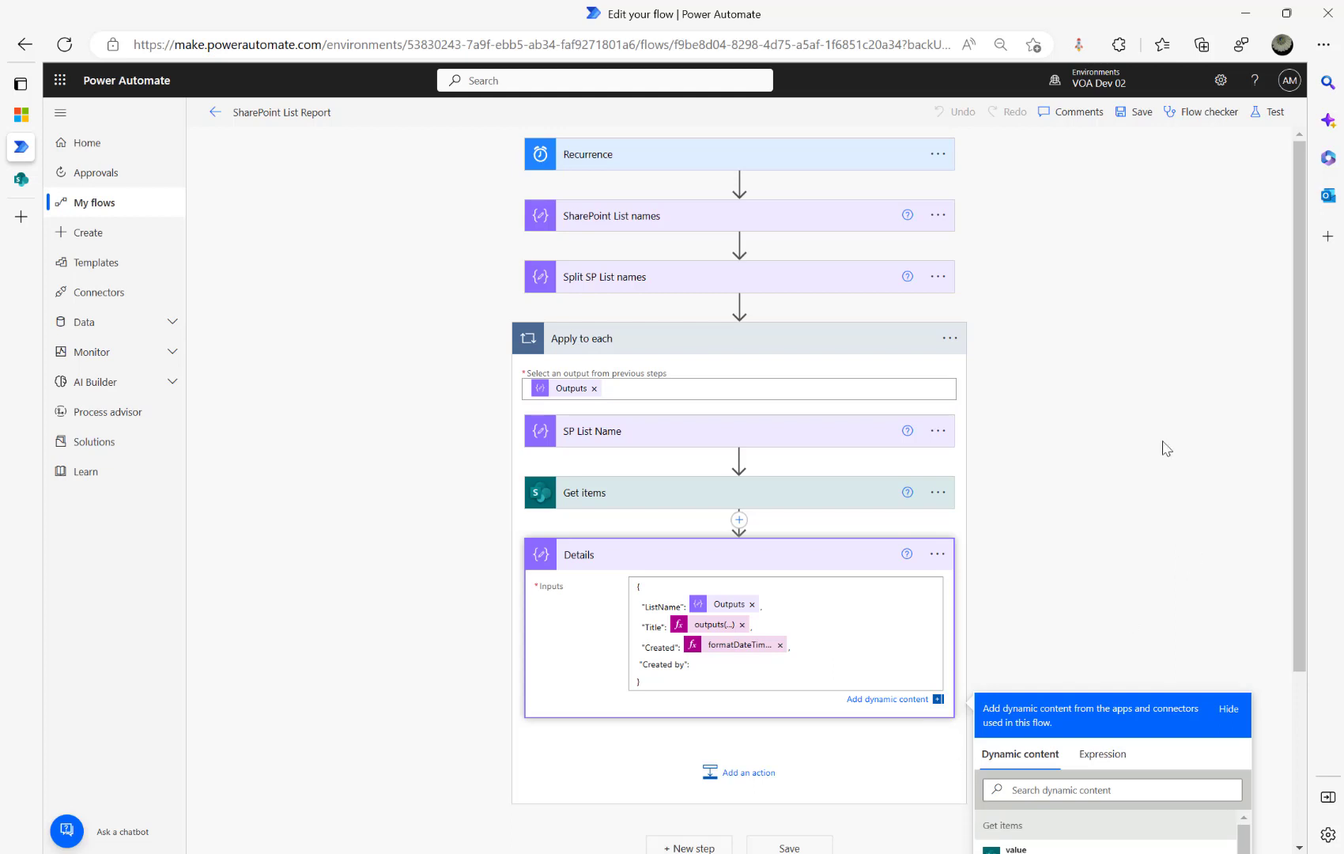
Switch to Notepad, review the expression outputs('Get_items')?['body/value']?[0]?['Author']?['DisplayName'] and copy all of it
{"action": "key", "text": "alt+Tab"}
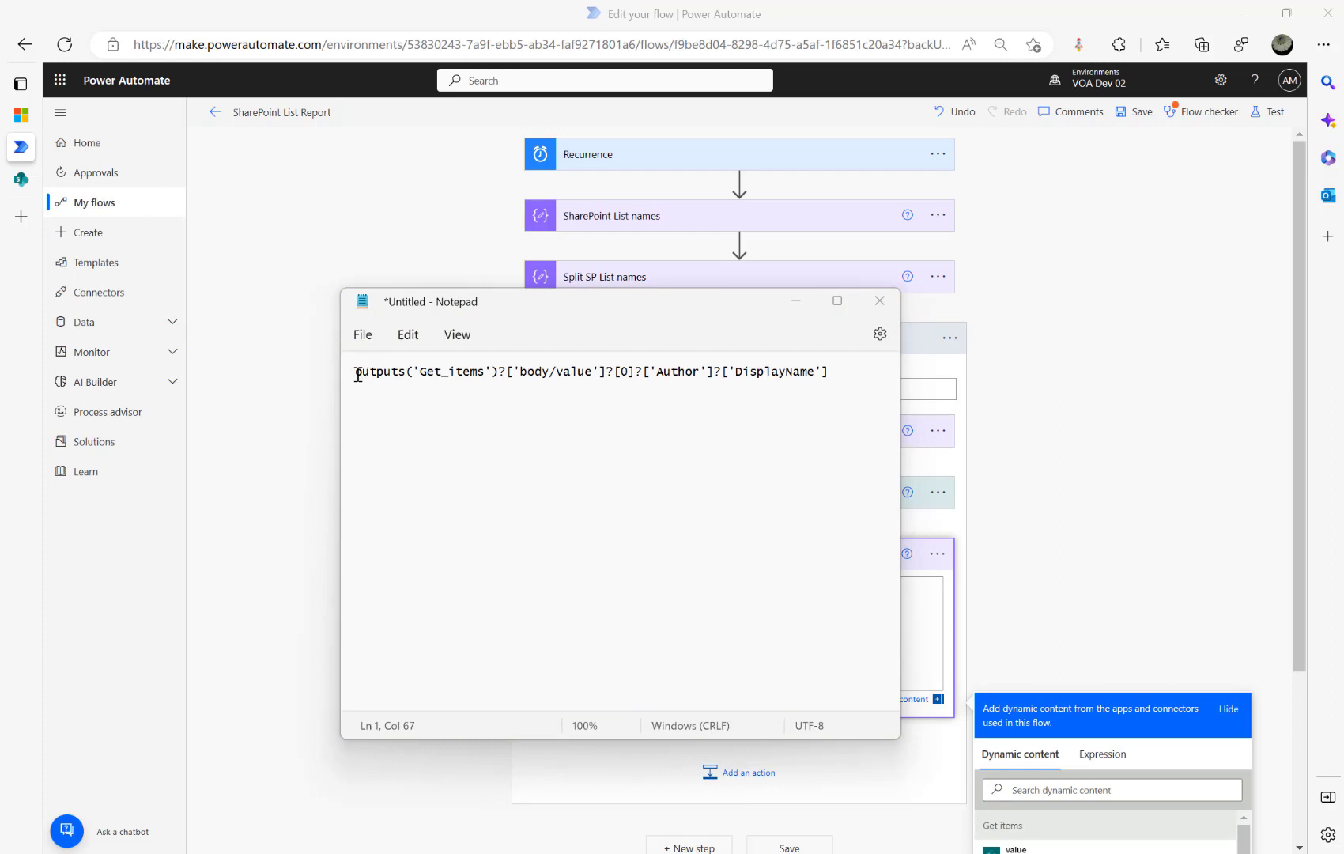
{"action": "left_click_drag", "start_coordinate": [358, 375], "coordinate": [625, 379]}
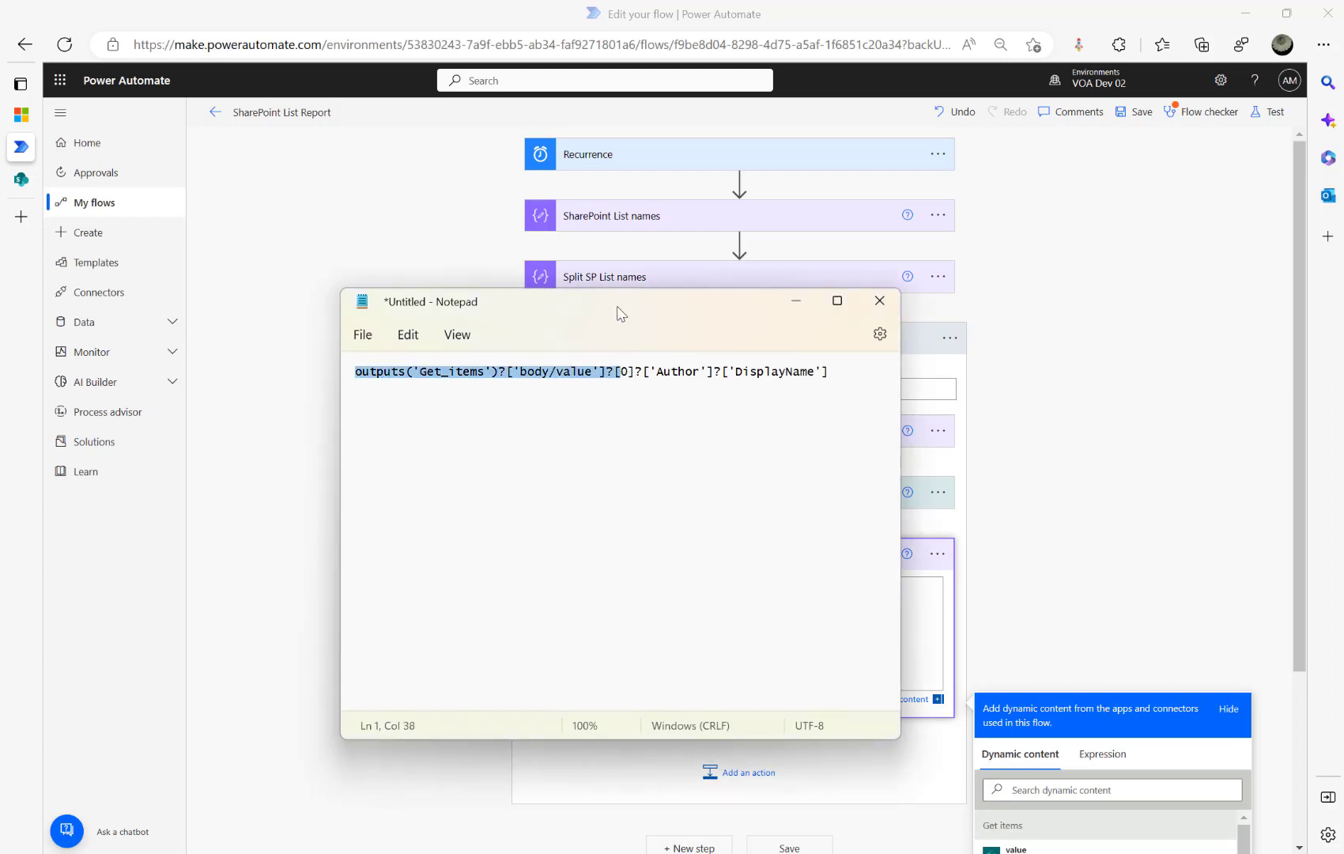
{"action": "left_click", "coordinate": [622, 374]}
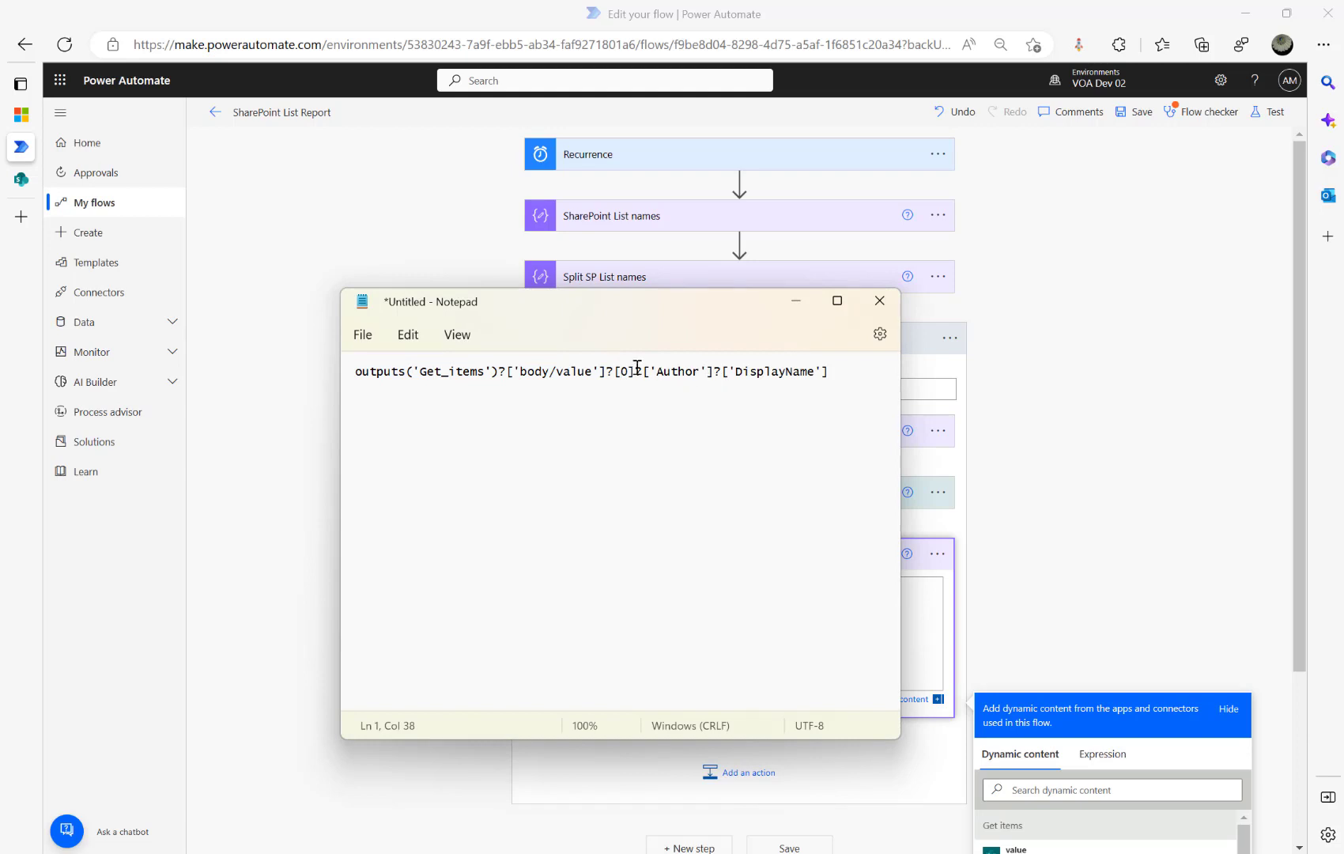
{"action": "left_click_drag", "start_coordinate": [637, 371], "coordinate": [255, 370]}
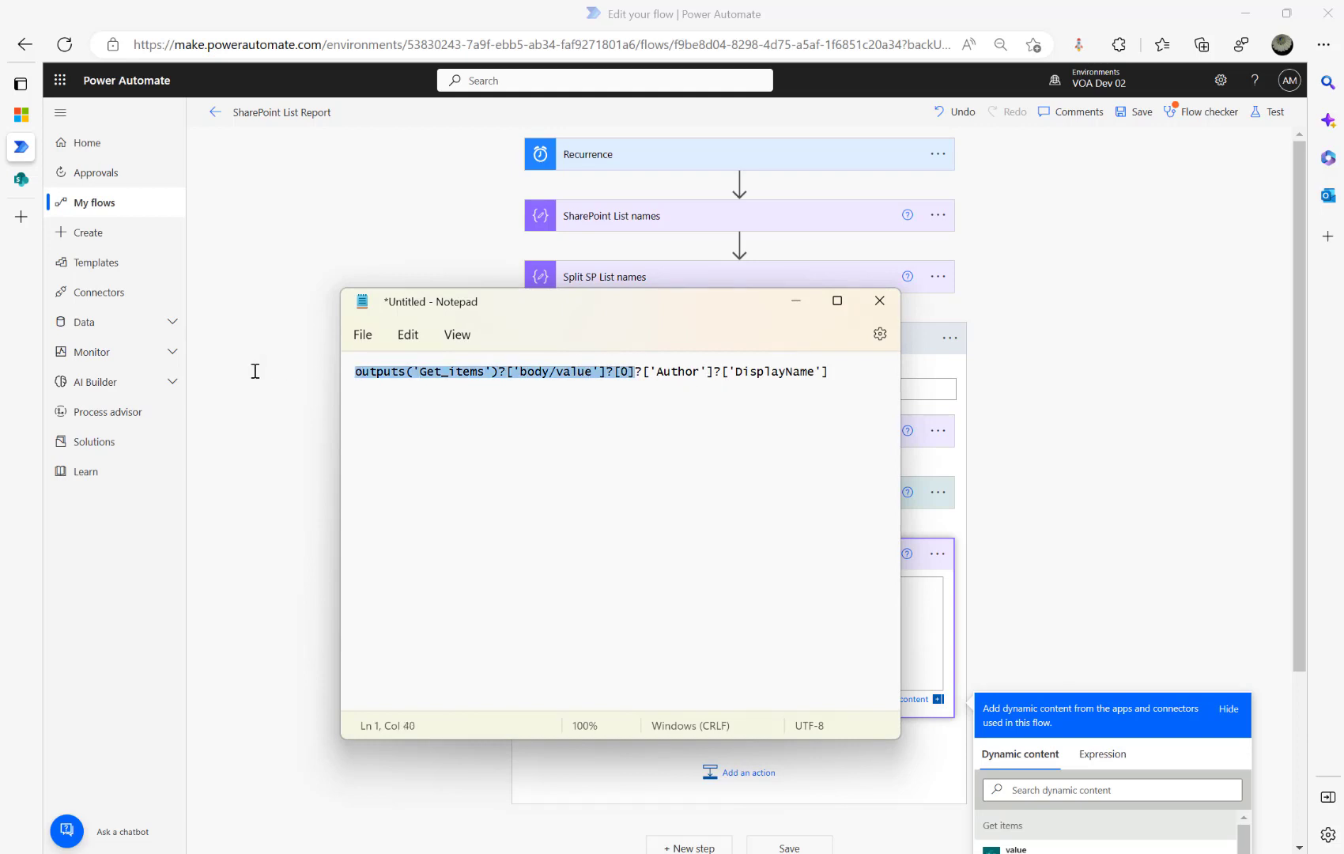
{"action": "double_click", "coordinate": [679, 371]}
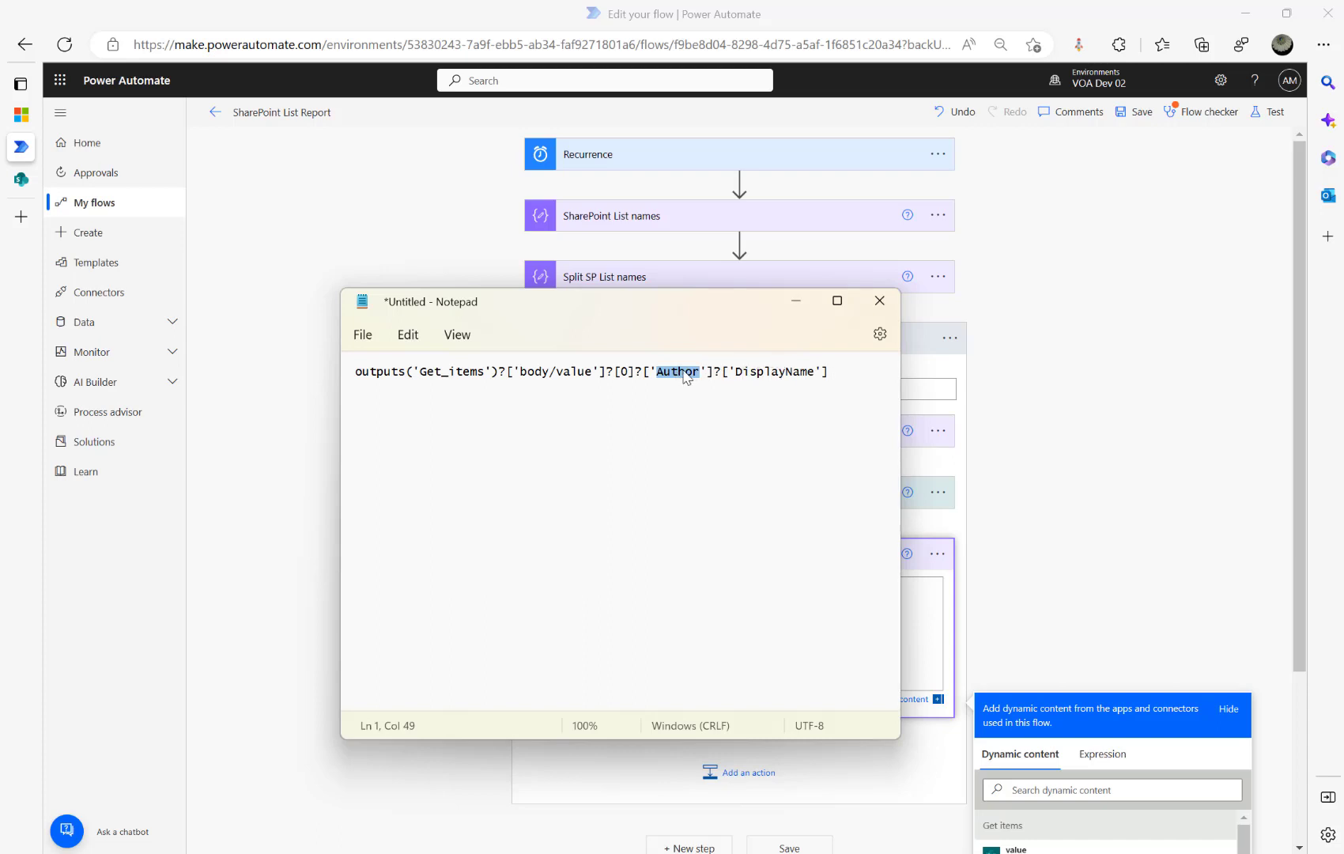
{"action": "double_click", "coordinate": [765, 371]}
{"action": "left_click_drag", "start_coordinate": [846, 375], "coordinate": [309, 377]}
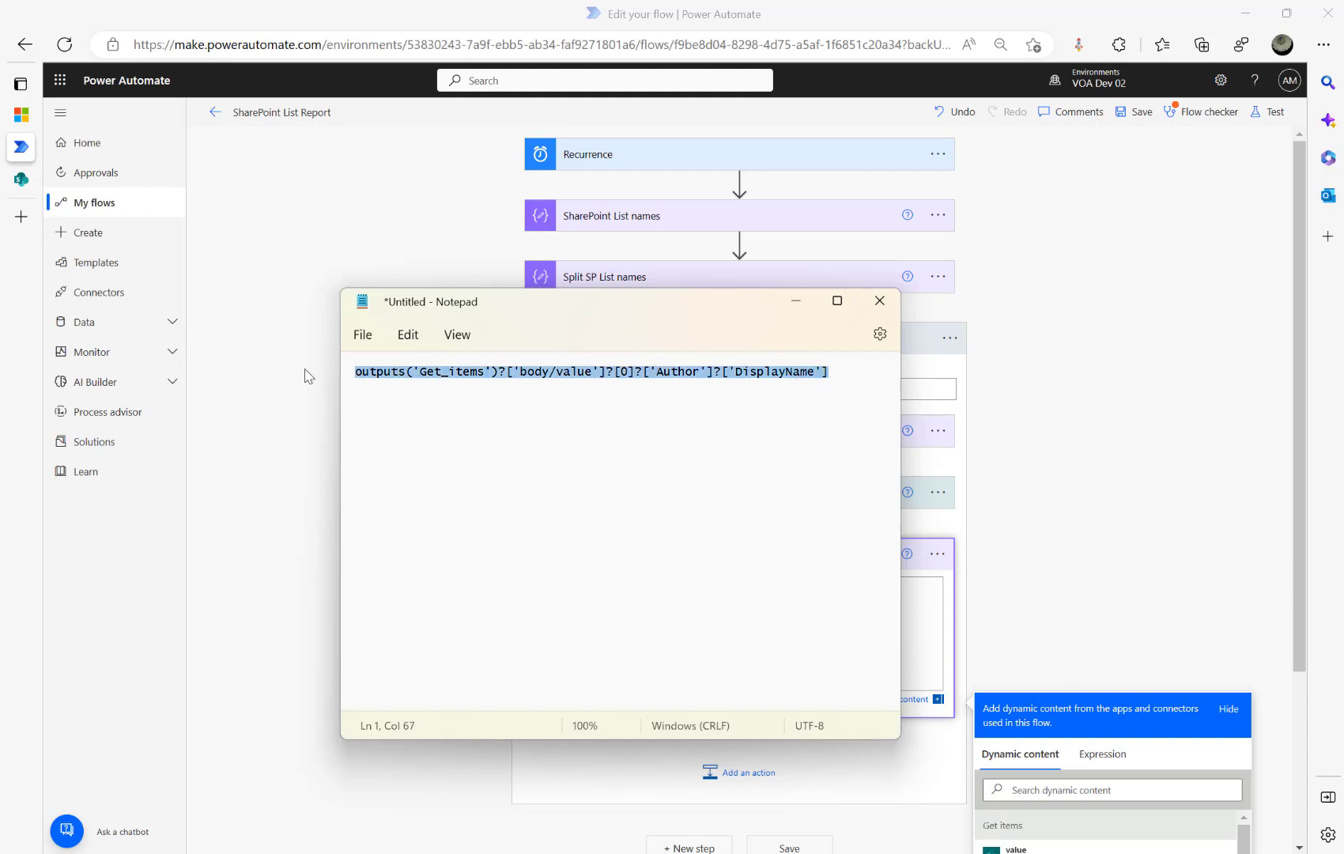
Return to the flow, insert the copied expression as the "Created by" value in the Details inputs and save the flow
{"action": "left_click", "coordinate": [246, 441]}
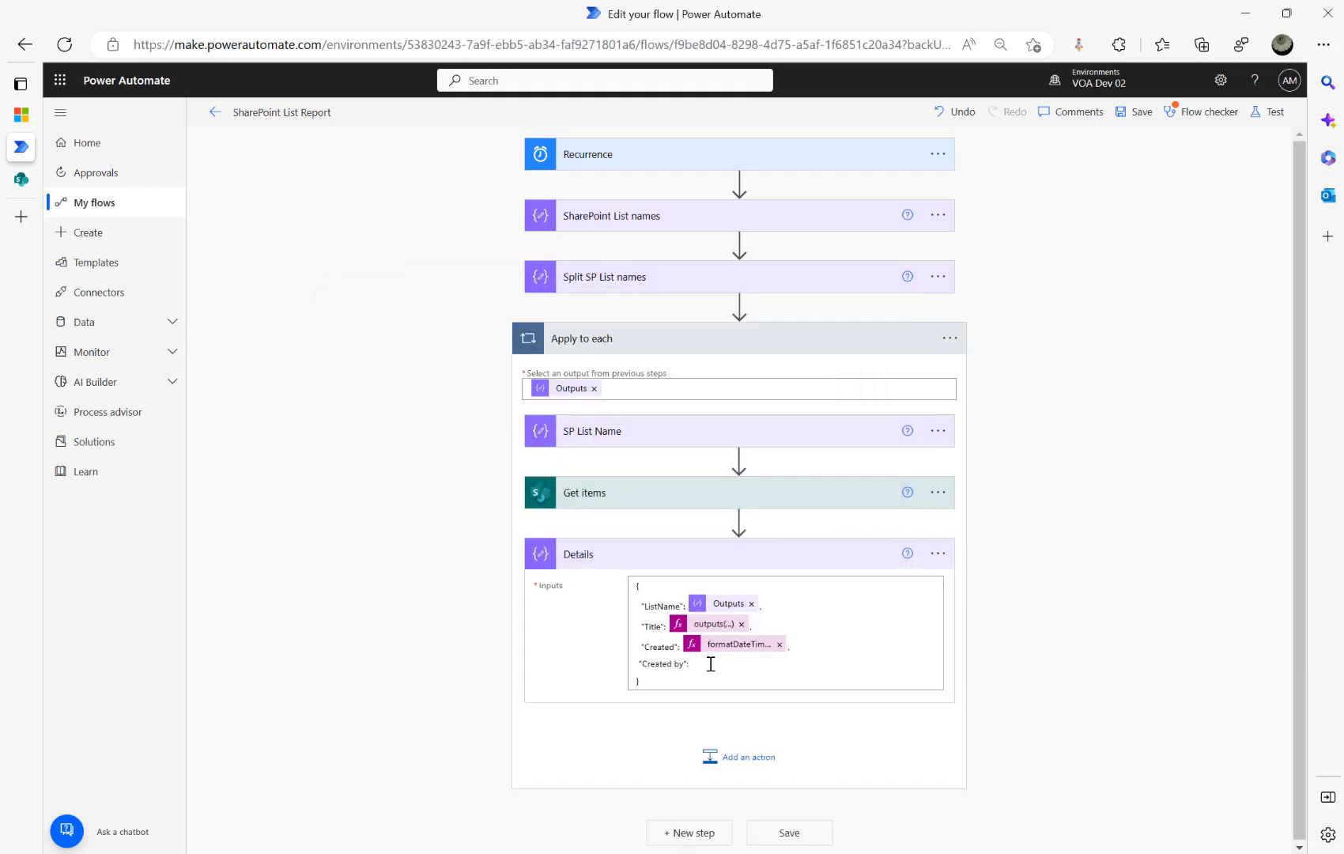
{"action": "left_click", "coordinate": [887, 664]}
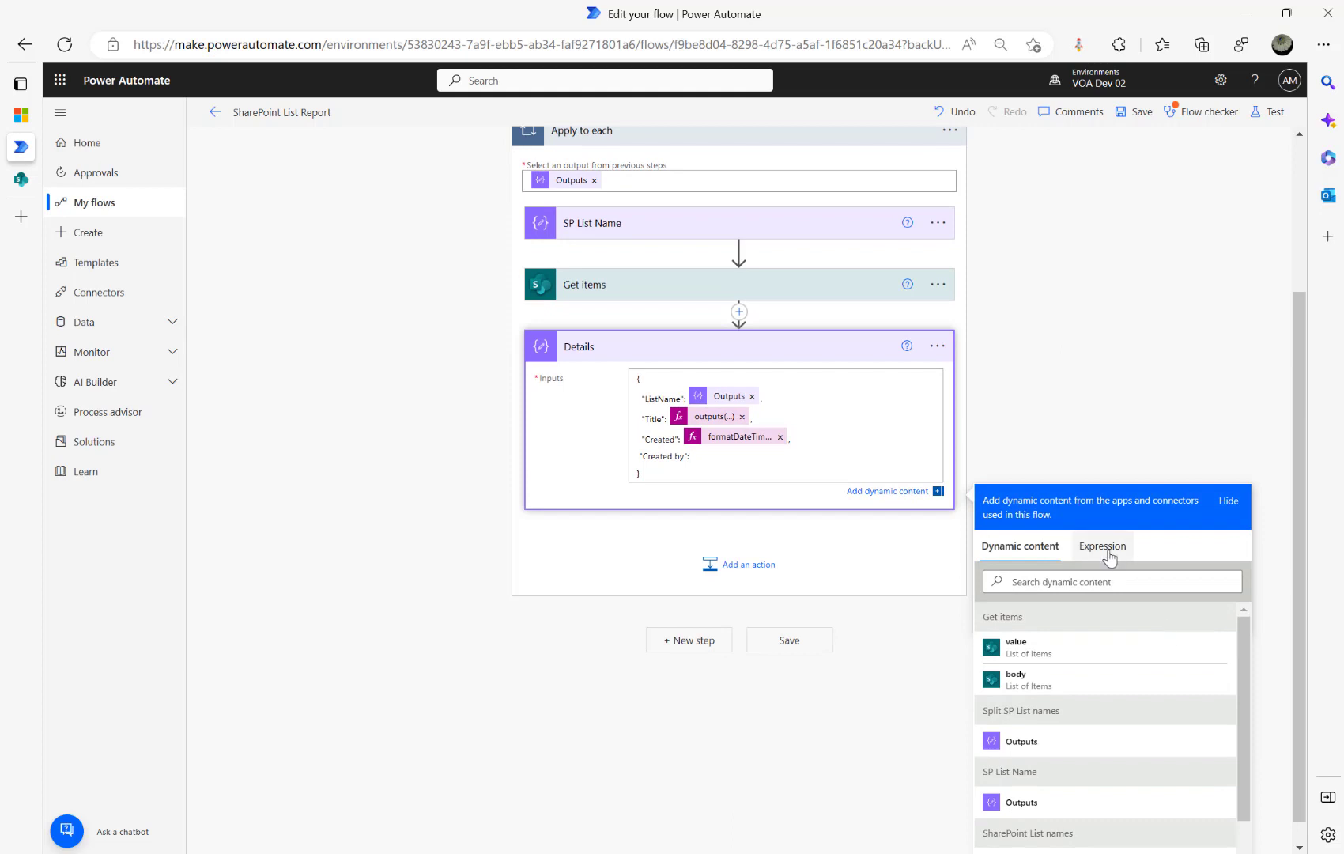
{"action": "left_click", "coordinate": [1105, 558]}
{"action": "key", "text": "ctrl+v"}
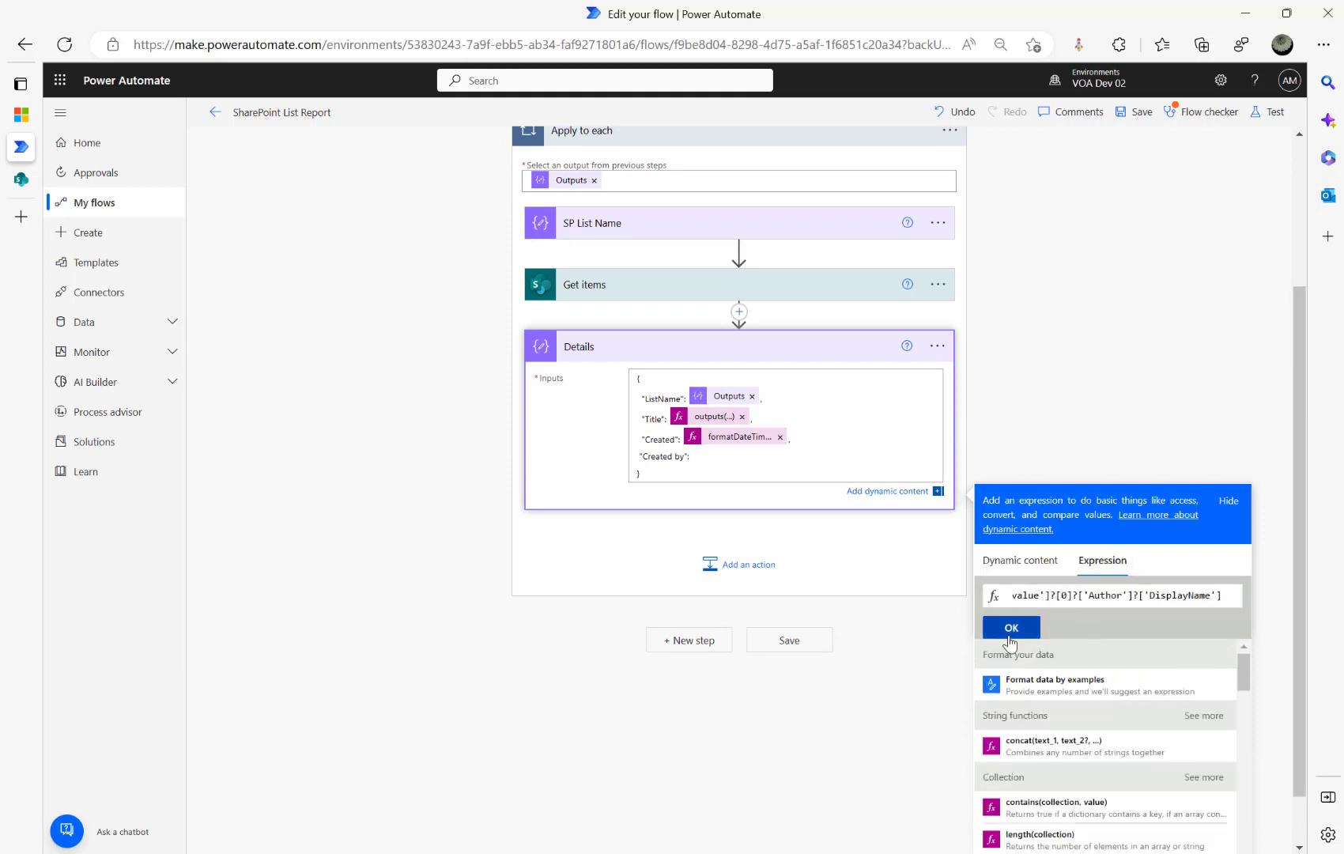
{"action": "left_click", "coordinate": [1011, 633]}
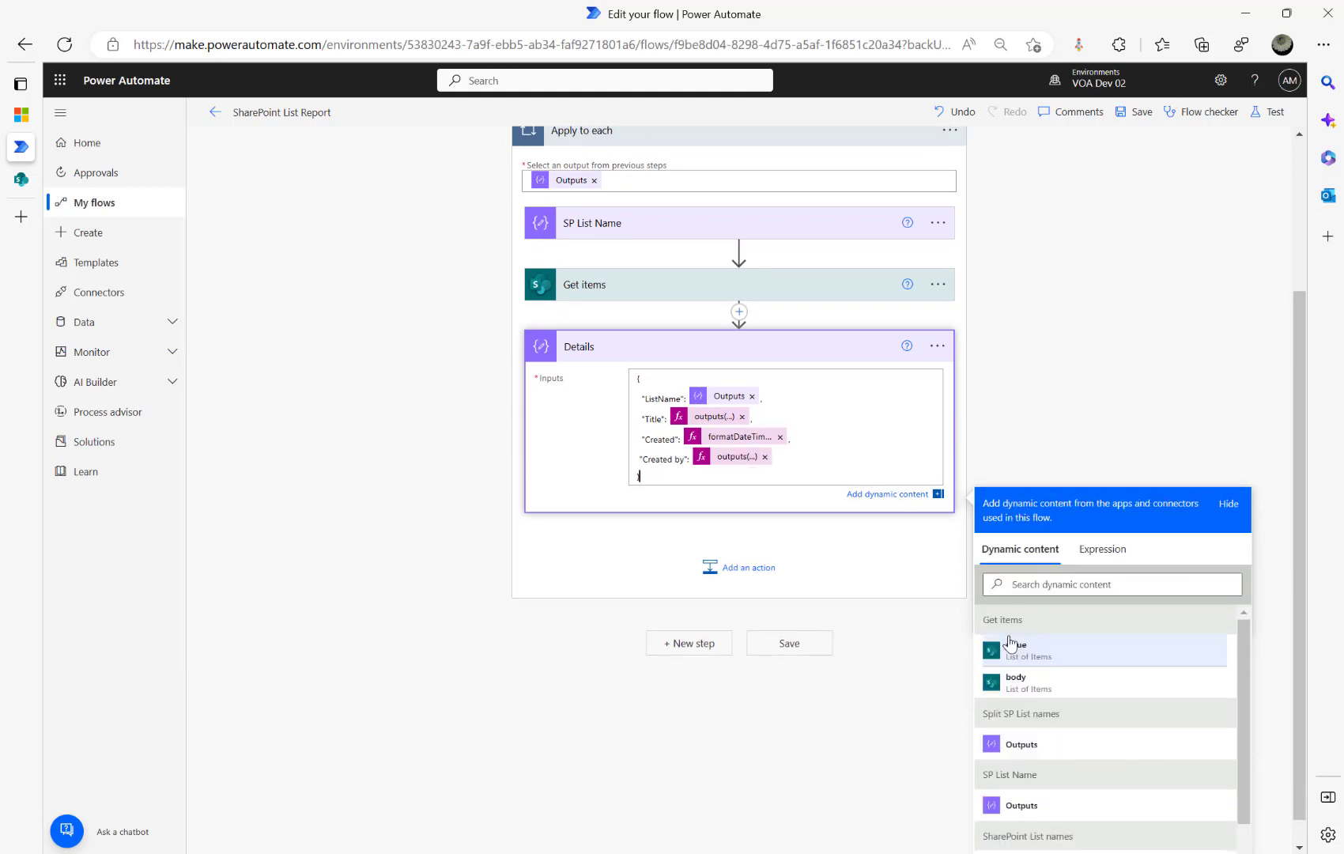
{"action": "left_click", "coordinate": [1134, 118]}
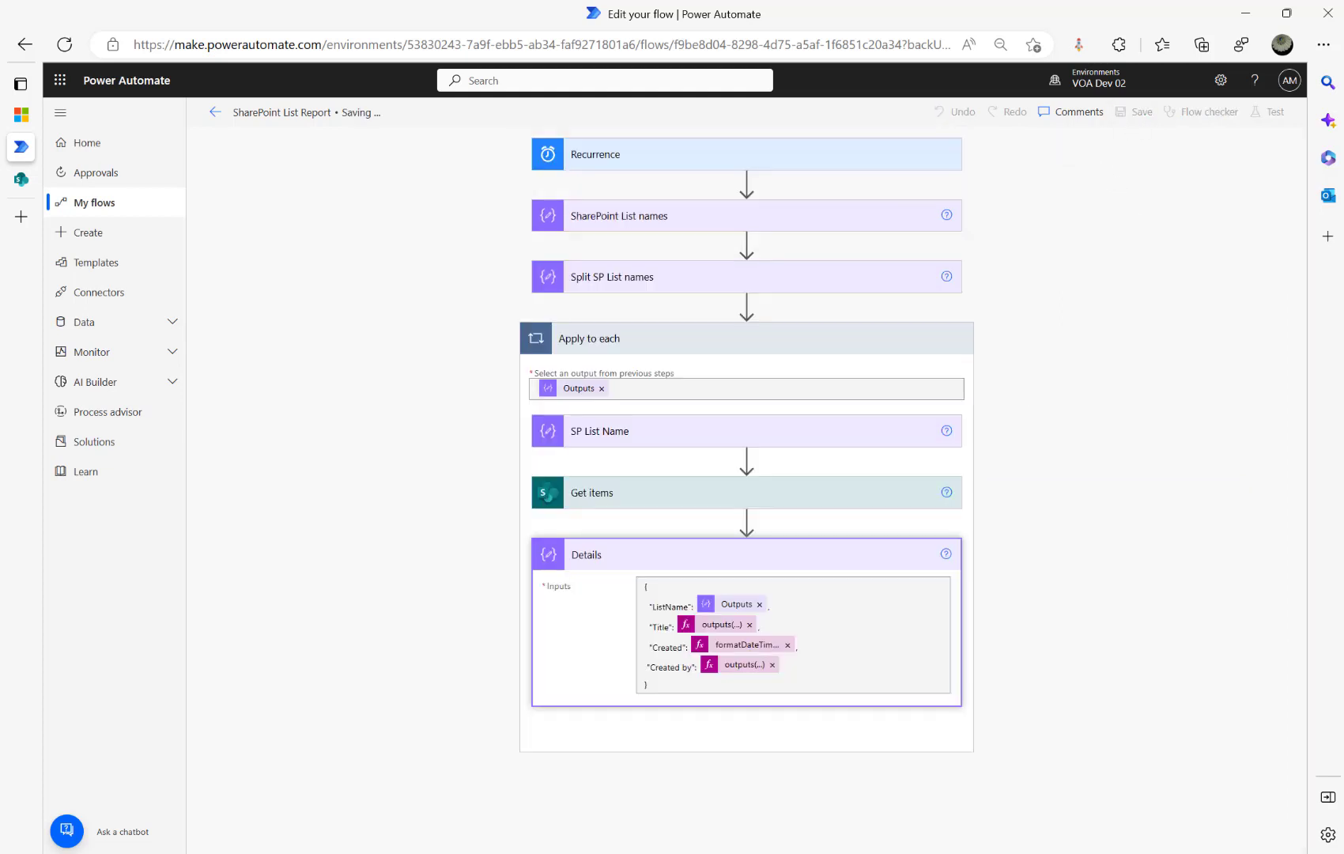
Go back to the flow's details page, reopen the 04:54 PM run and show the raw outputs of its Get items action
{"action": "left_click", "coordinate": [216, 113]}
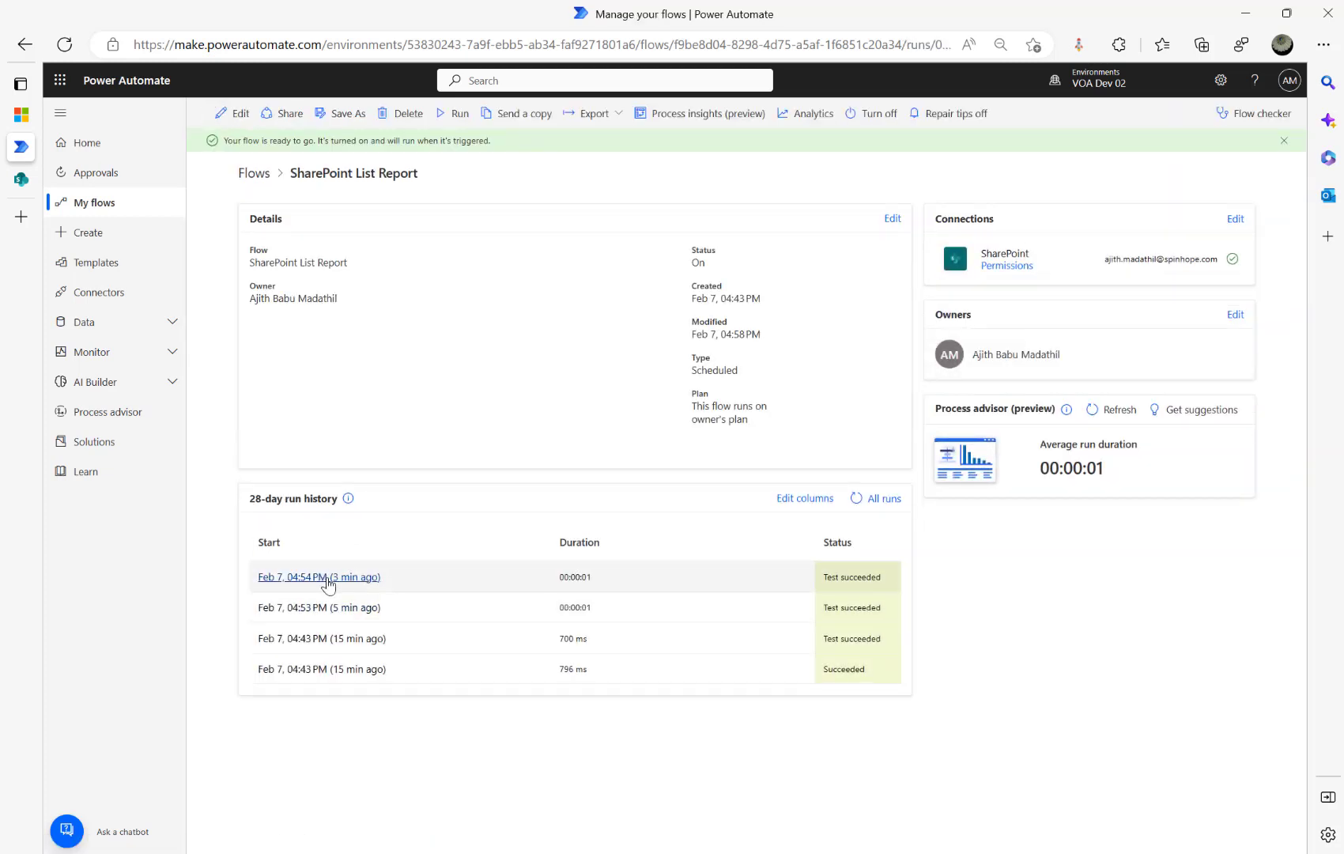
{"action": "left_click", "coordinate": [326, 578]}
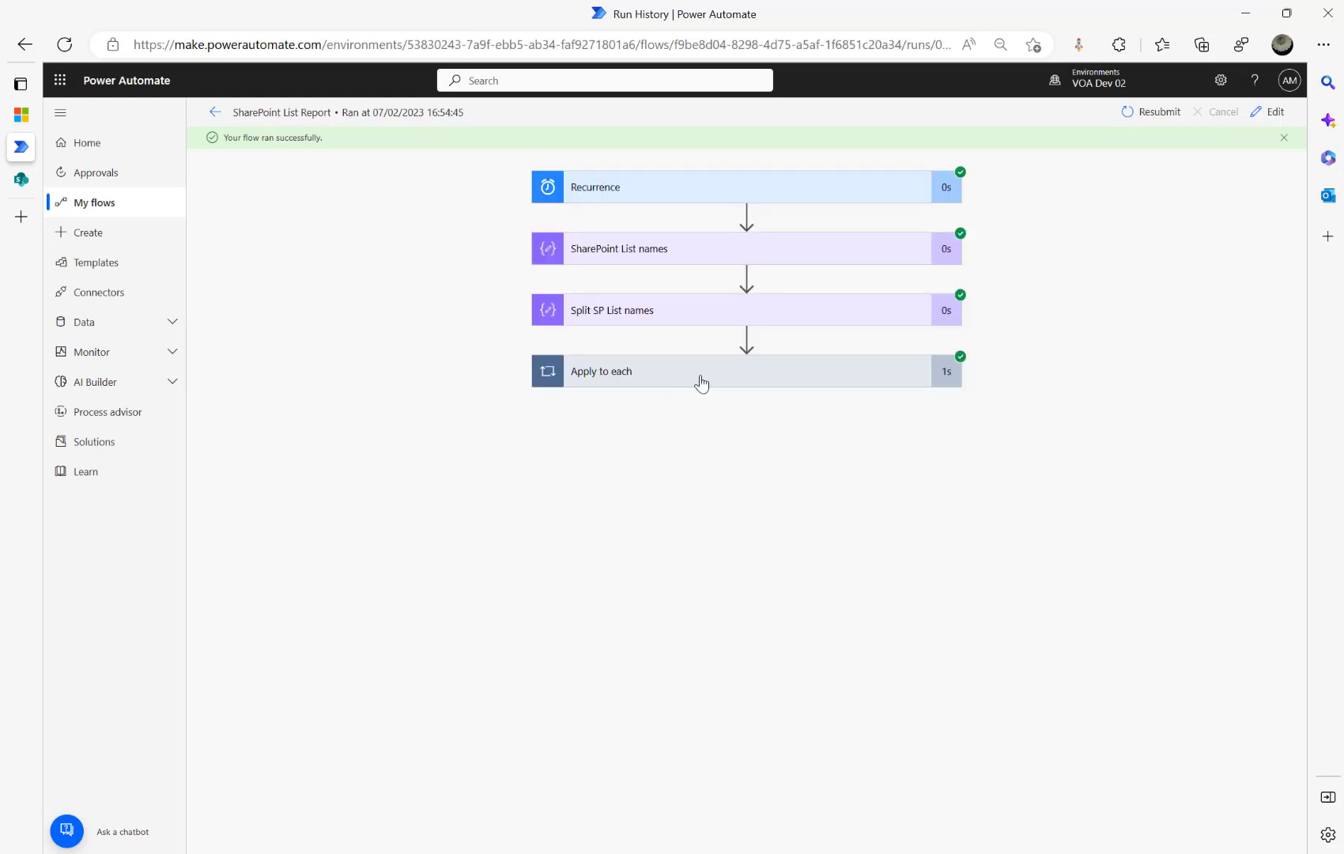
{"action": "left_click", "coordinate": [701, 382]}
{"action": "left_click", "coordinate": [657, 576]}
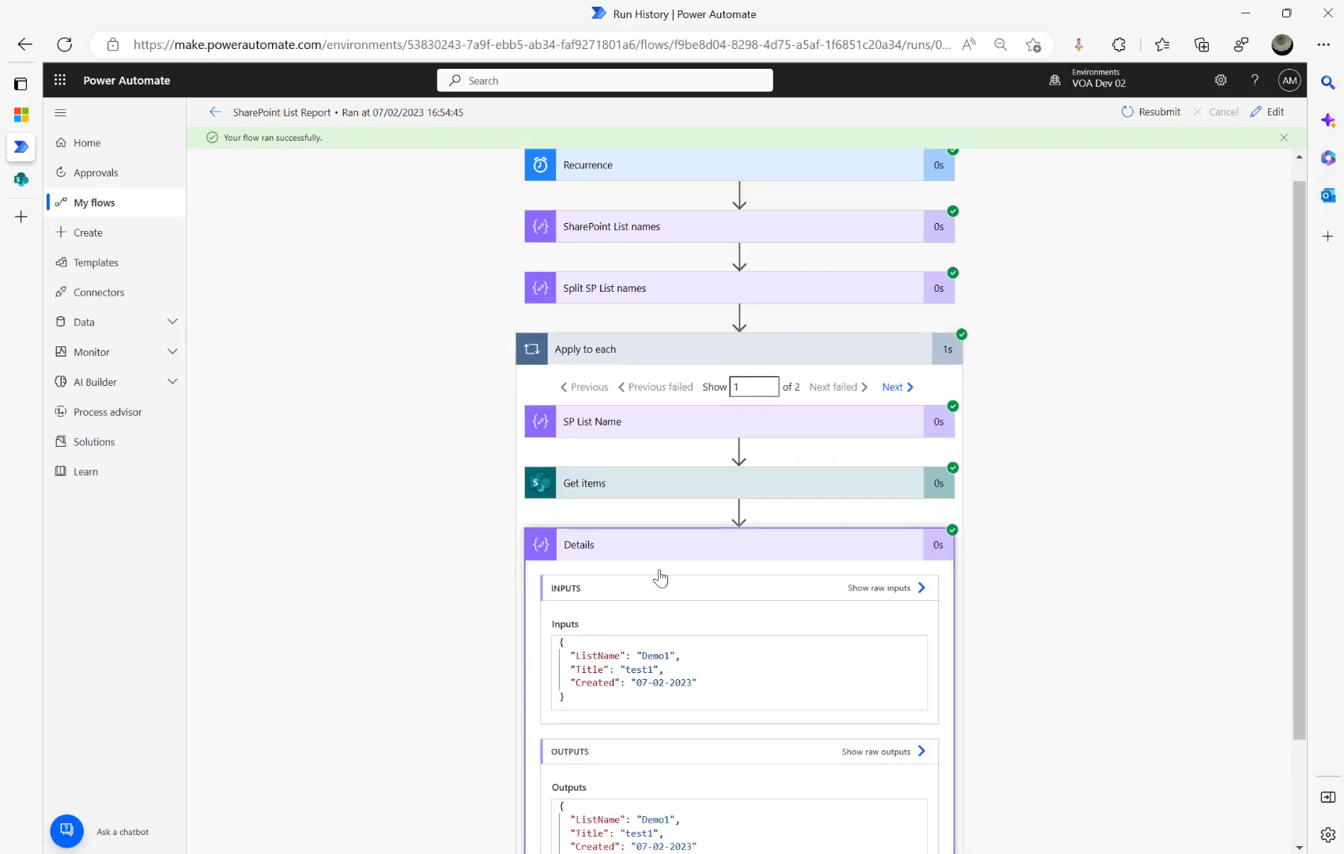
{"action": "scroll", "coordinate": [664, 574], "scroll_direction": "down", "scroll_amount": 2}
{"action": "left_click", "coordinate": [618, 354]}
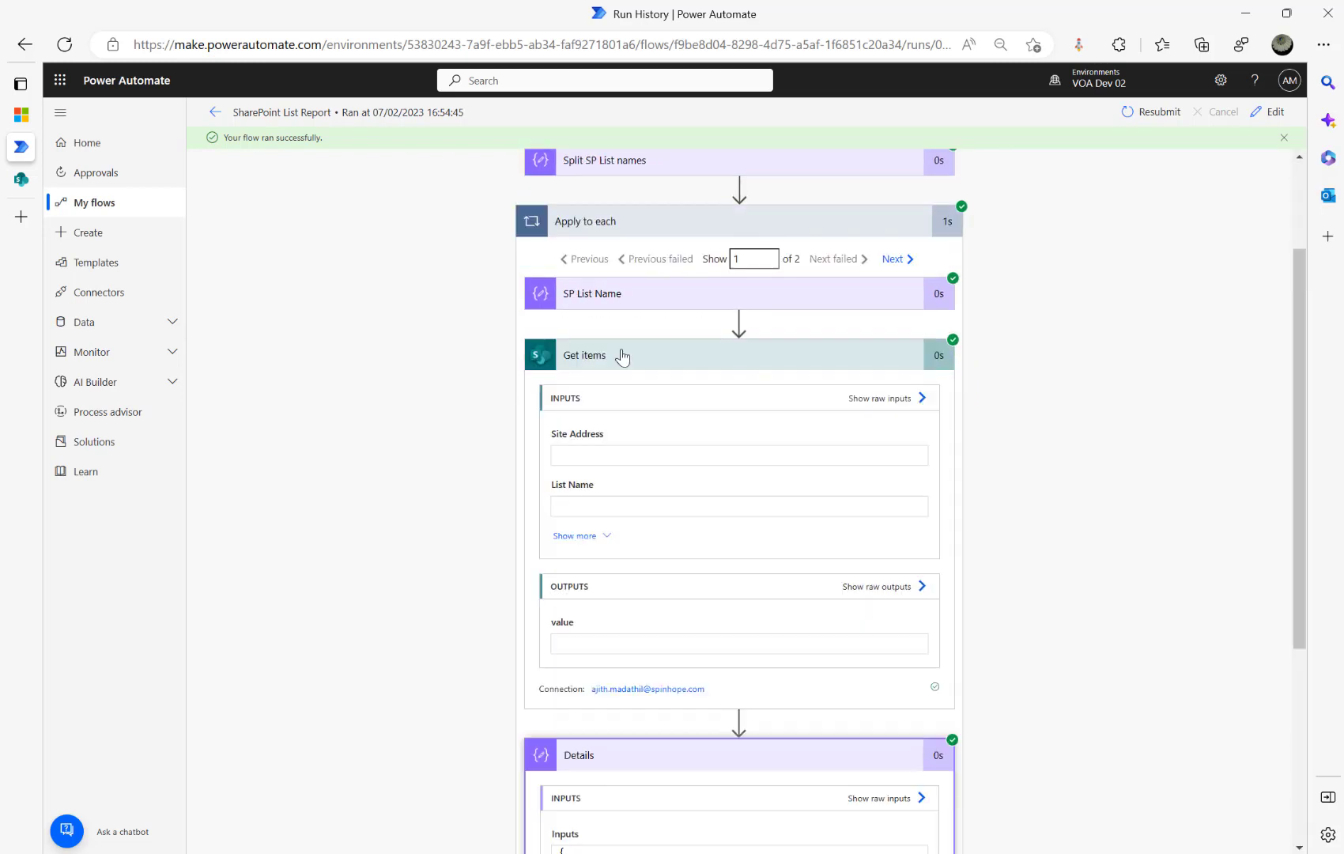
{"action": "scroll", "coordinate": [729, 617], "scroll_direction": "down", "scroll_amount": 2}
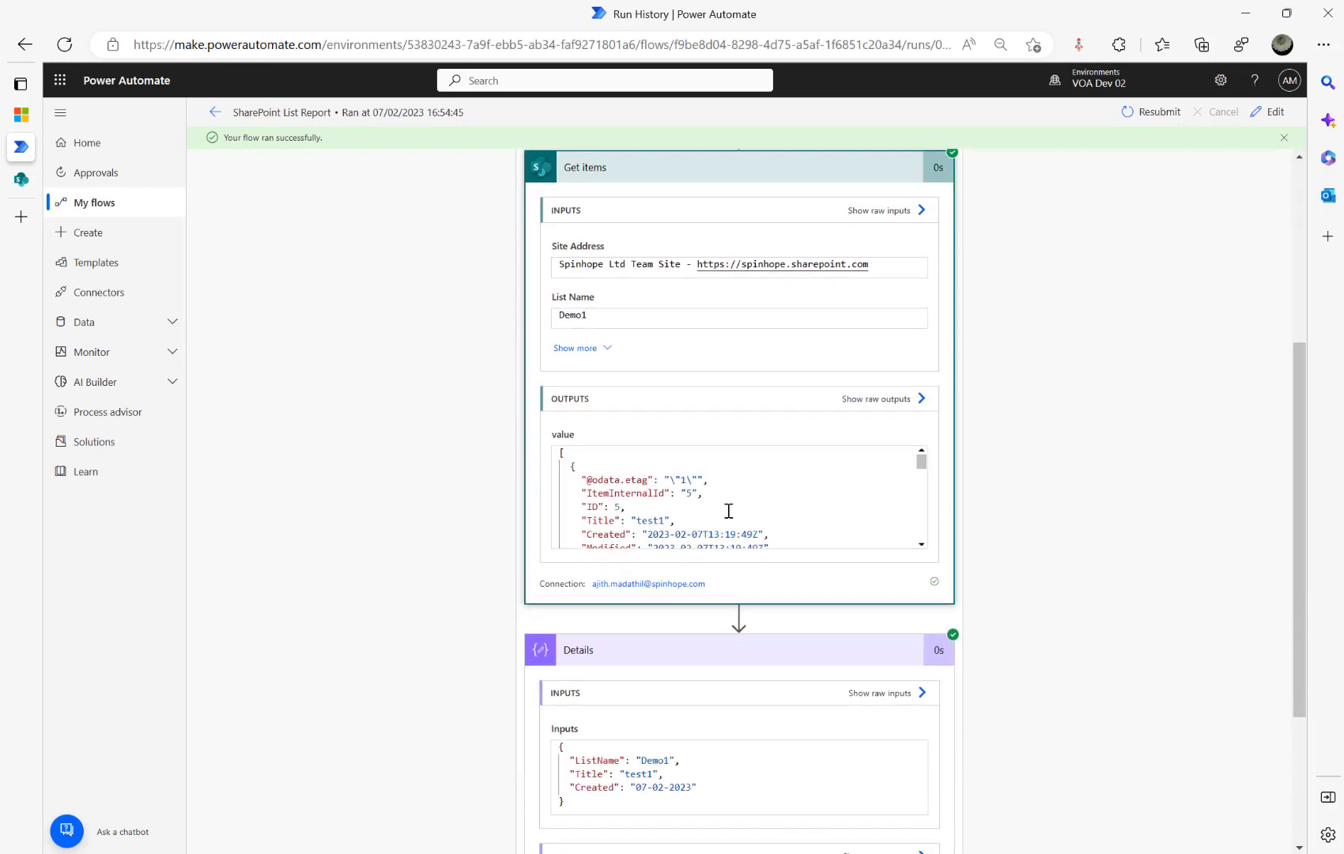
{"action": "scroll", "coordinate": [743, 506], "scroll_direction": "down", "scroll_amount": 3}
{"action": "scroll", "coordinate": [745, 505], "scroll_direction": "down", "scroll_amount": 1}
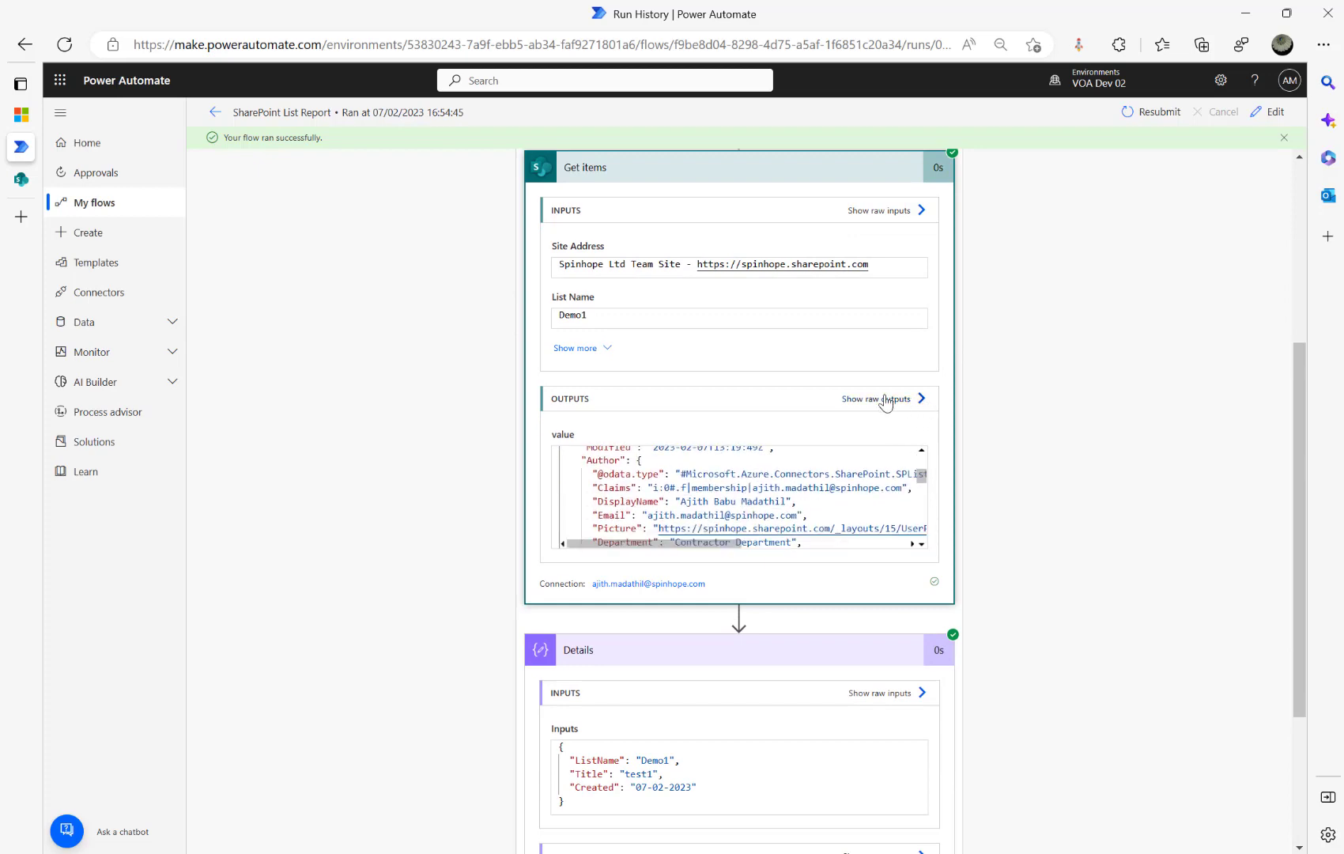
{"action": "left_click", "coordinate": [891, 398]}
Compare the "Author" object in the raw outputs with the 'Author' and 'DisplayName' parts of the Notepad expression
{"action": "scroll", "coordinate": [1005, 533], "scroll_direction": "down", "scroll_amount": 3}
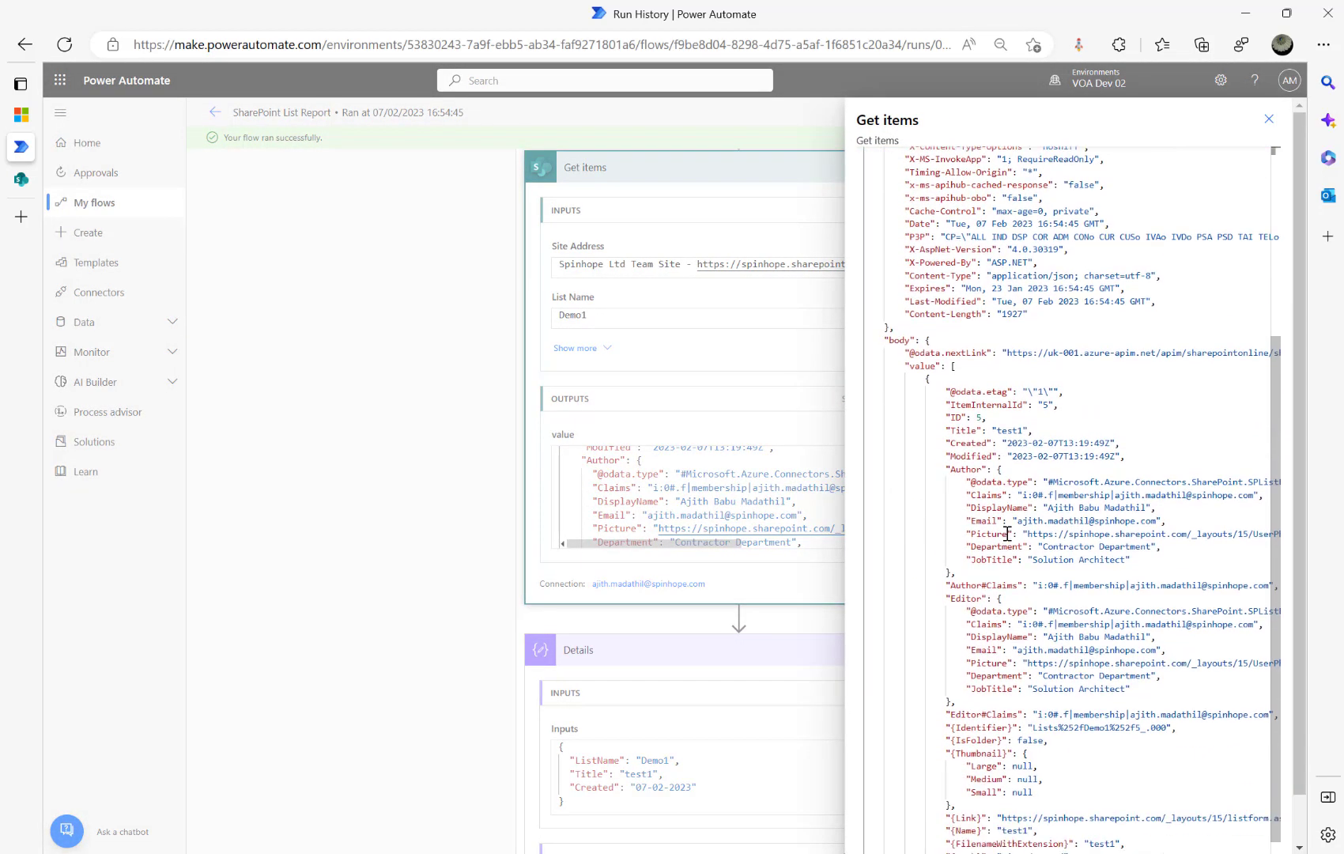
{"action": "double_click", "coordinate": [961, 471]}
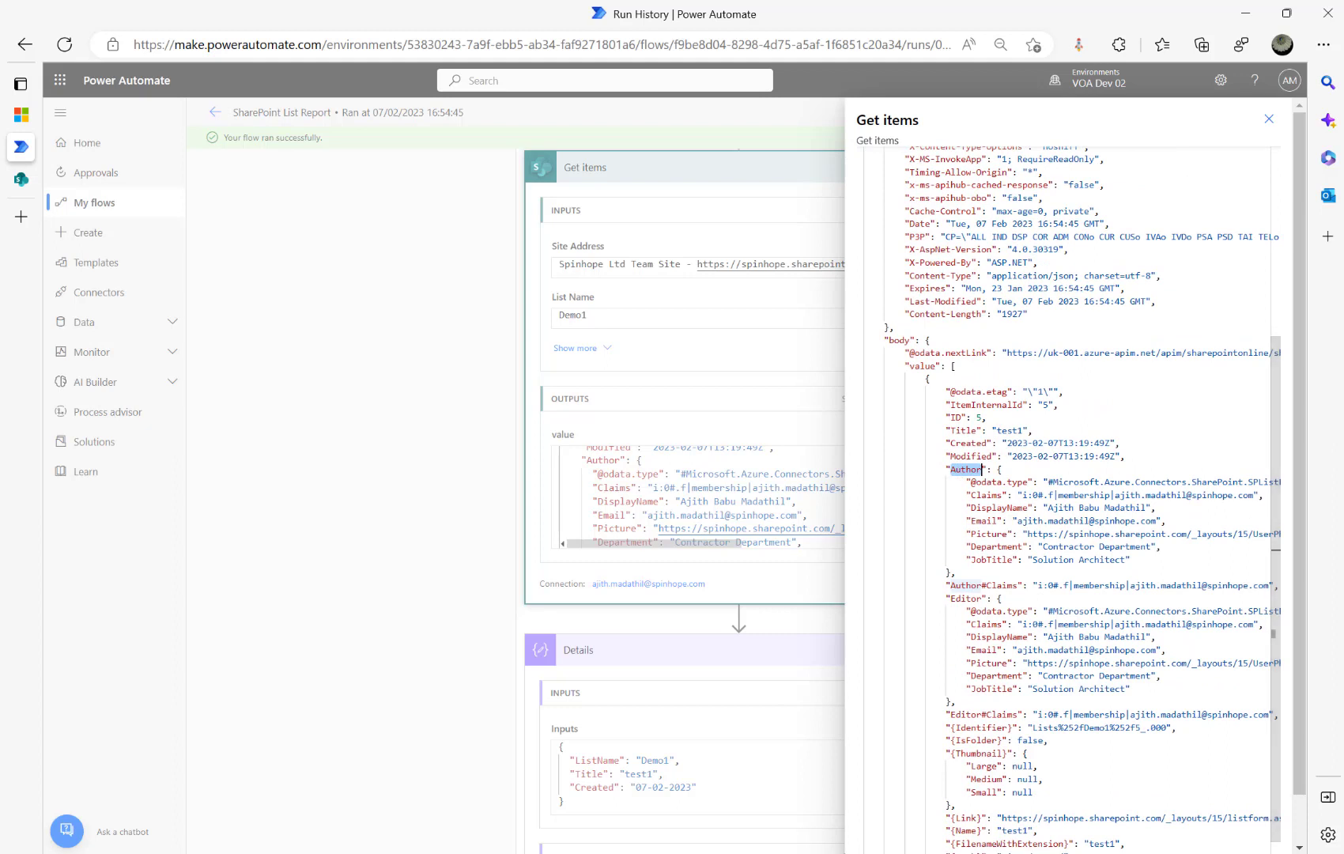
{"action": "key", "text": "alt+Tab"}
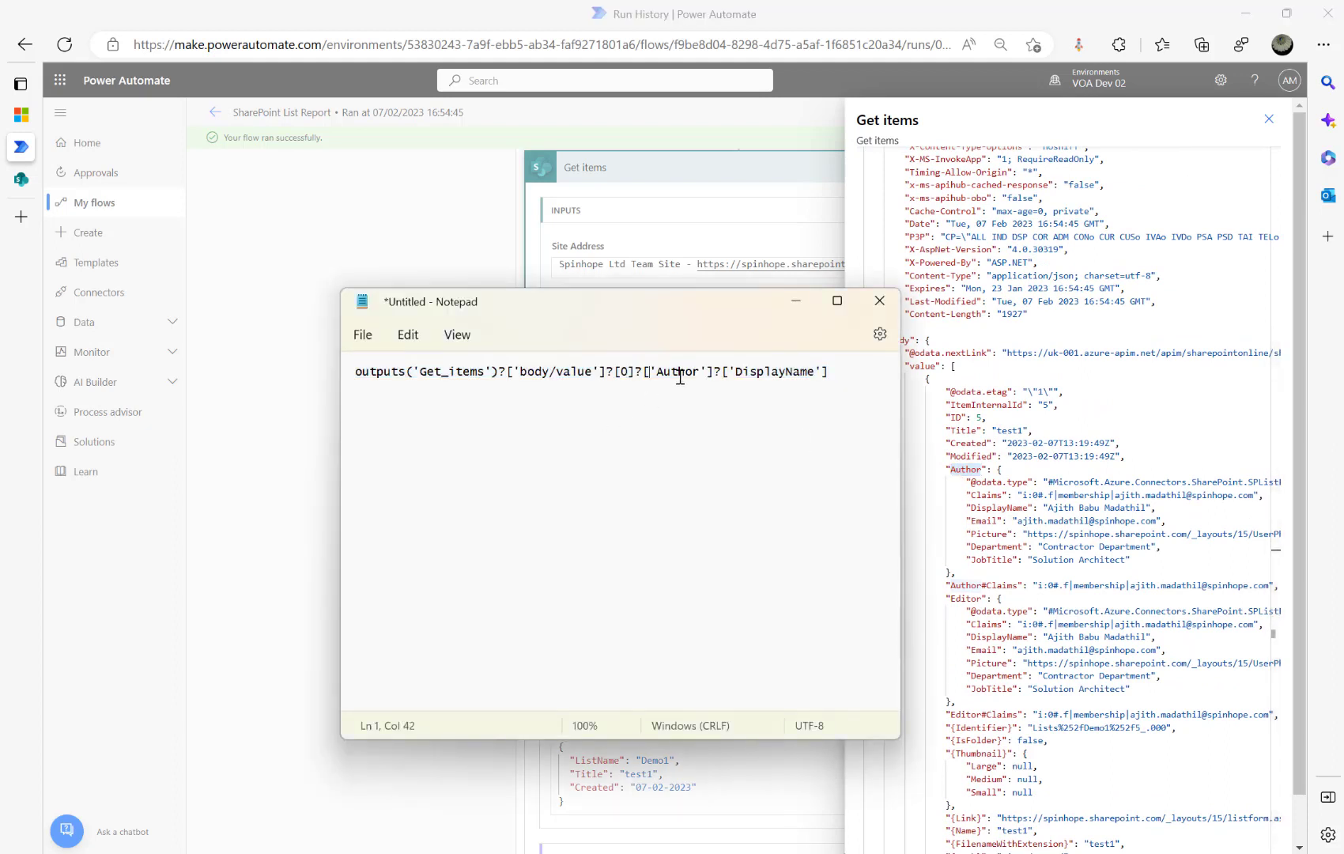
{"action": "double_click", "coordinate": [678, 373]}
{"action": "double_click", "coordinate": [781, 373]}
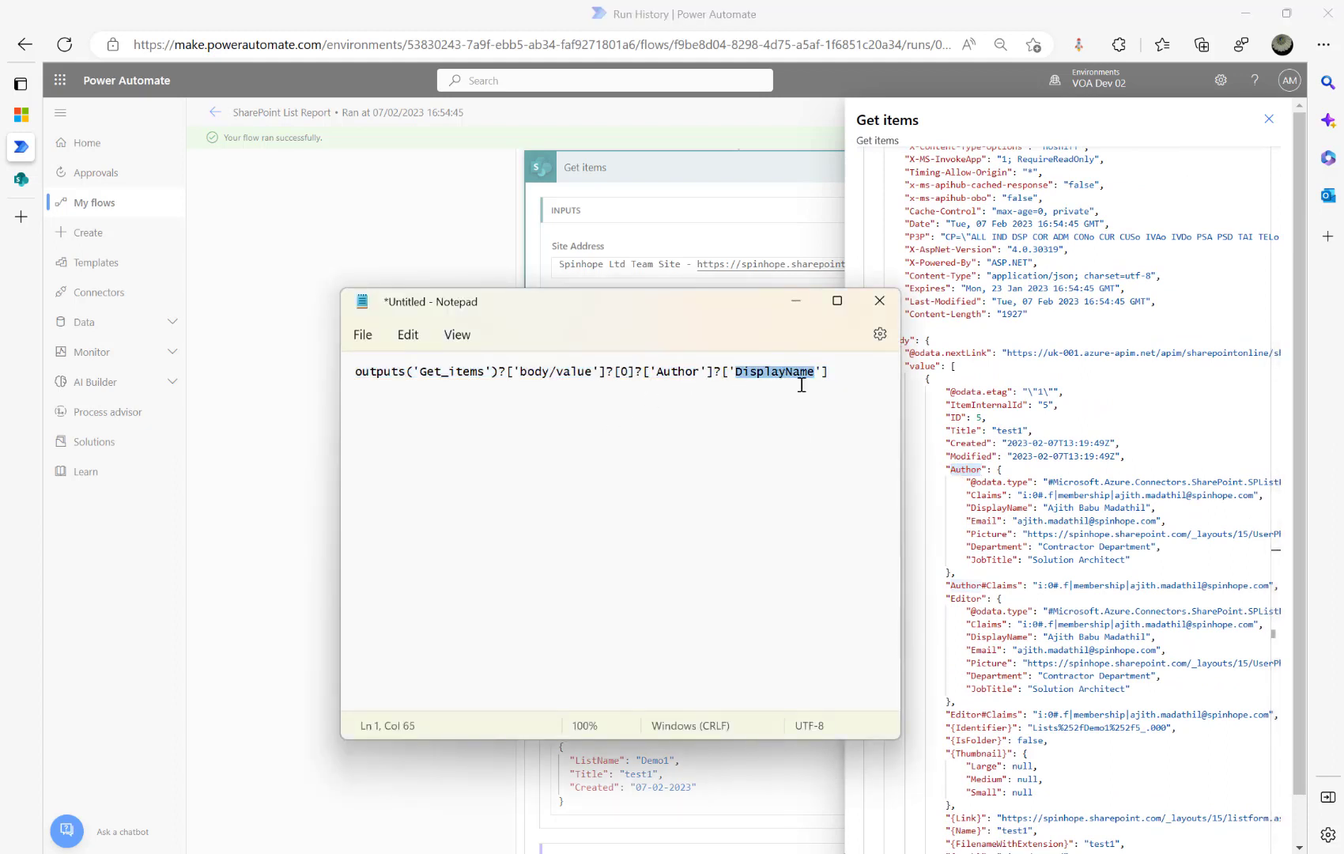
Match the 'DisplayName' and 'JobTitle' properties under "Author" in the raw outputs with the Notepad expression, and close the raw outputs
{"action": "key", "text": "alt+Tab"}
{"action": "double_click", "coordinate": [998, 510]}
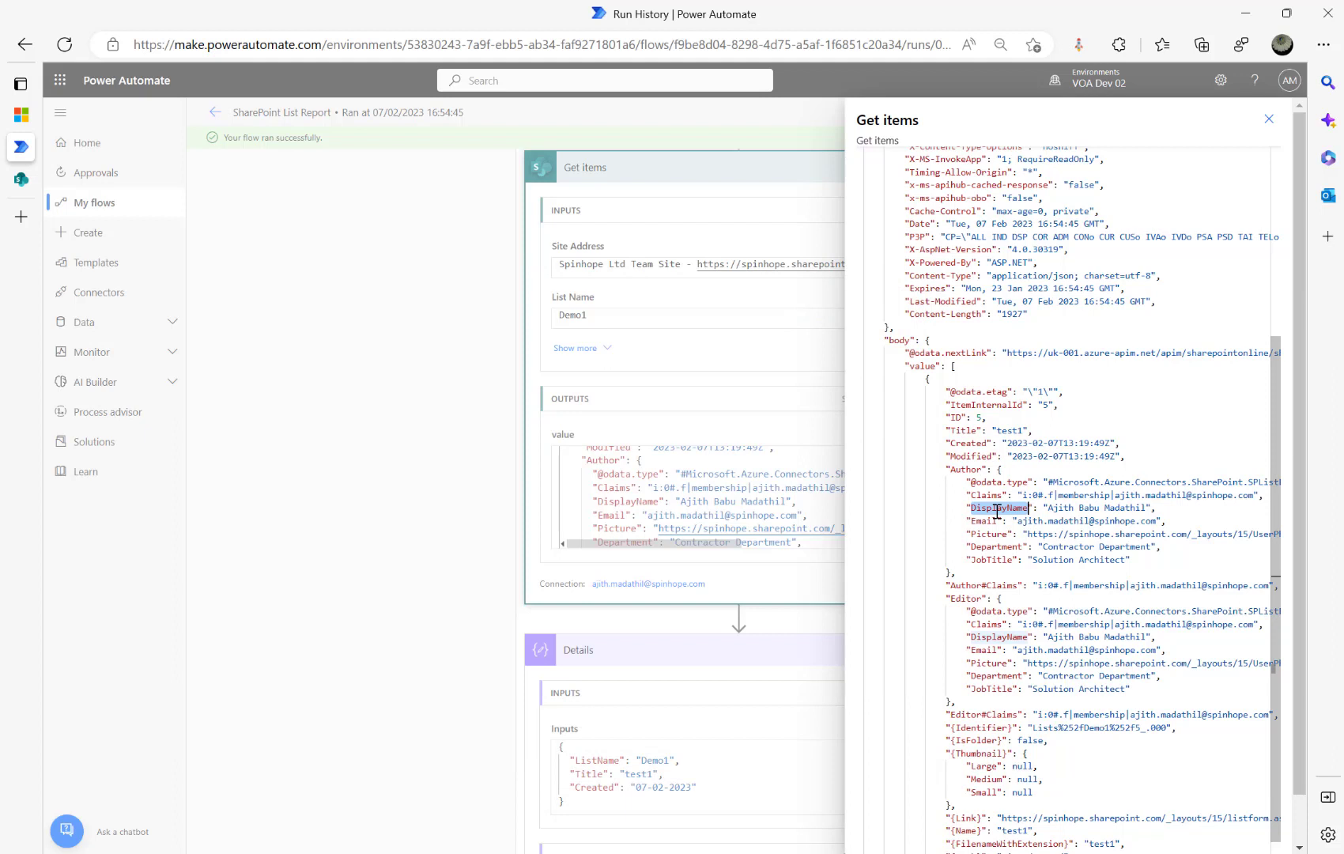
{"action": "double_click", "coordinate": [995, 546]}
{"action": "double_click", "coordinate": [990, 560]}
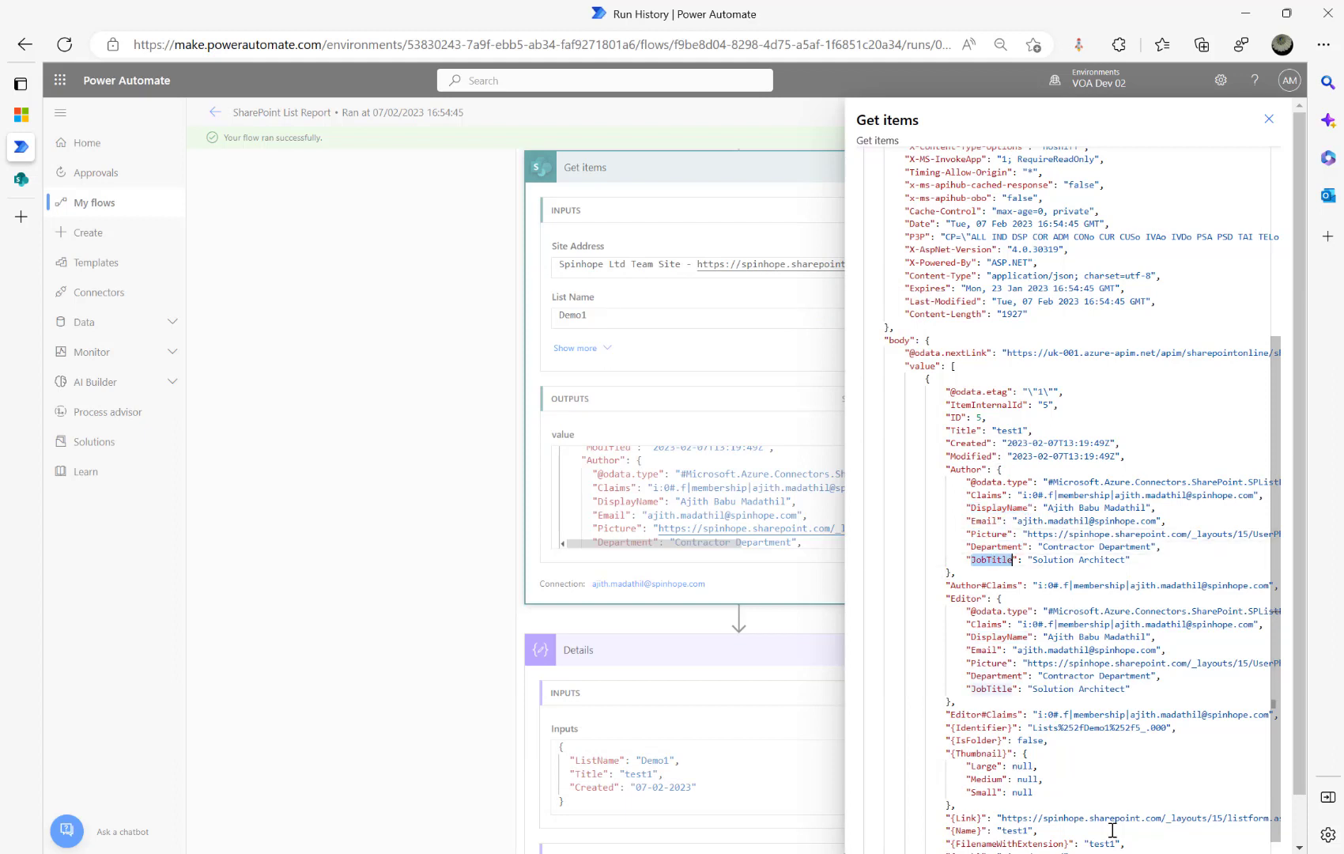
{"action": "key", "text": "alt+Tab"}
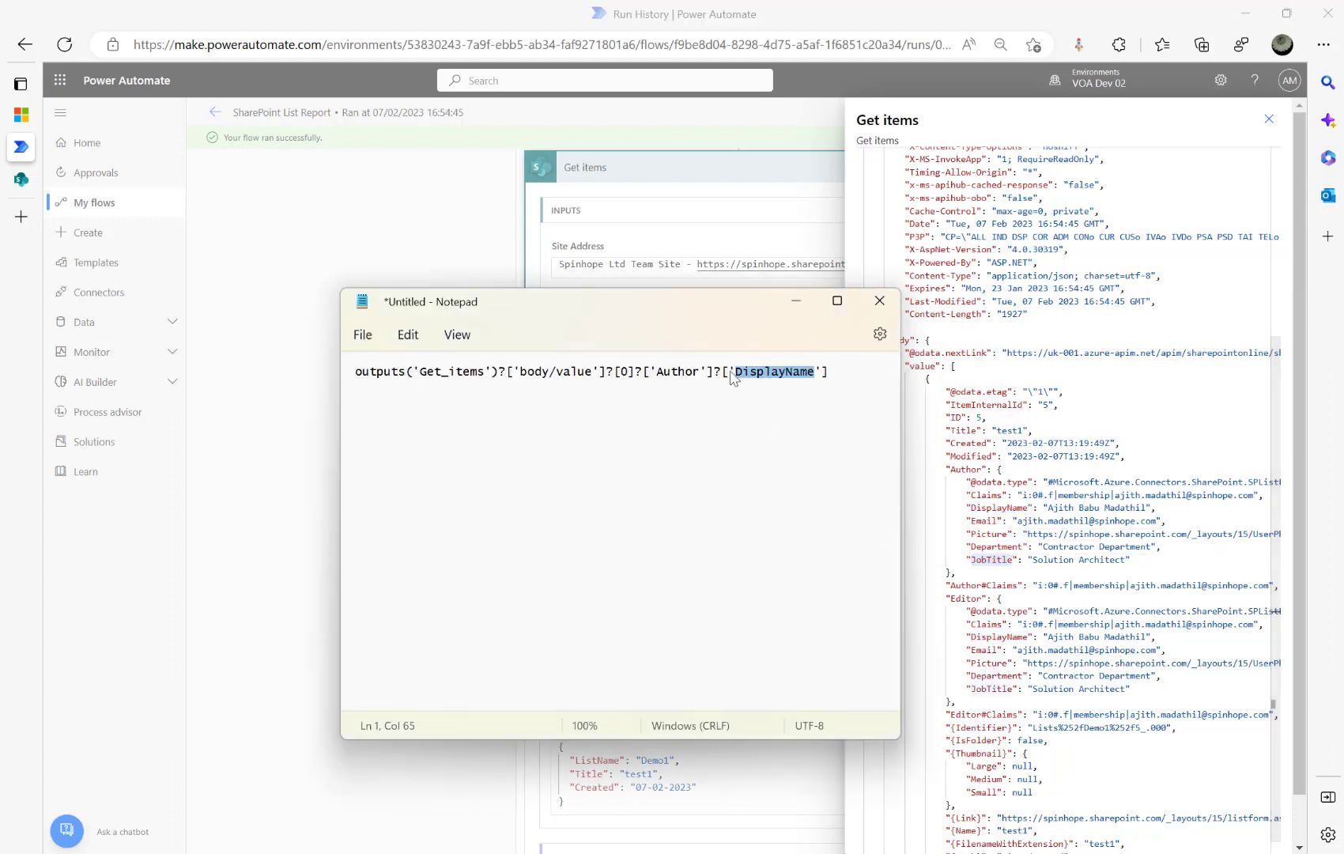
{"action": "left_click_drag", "start_coordinate": [644, 371], "coordinate": [846, 370]}
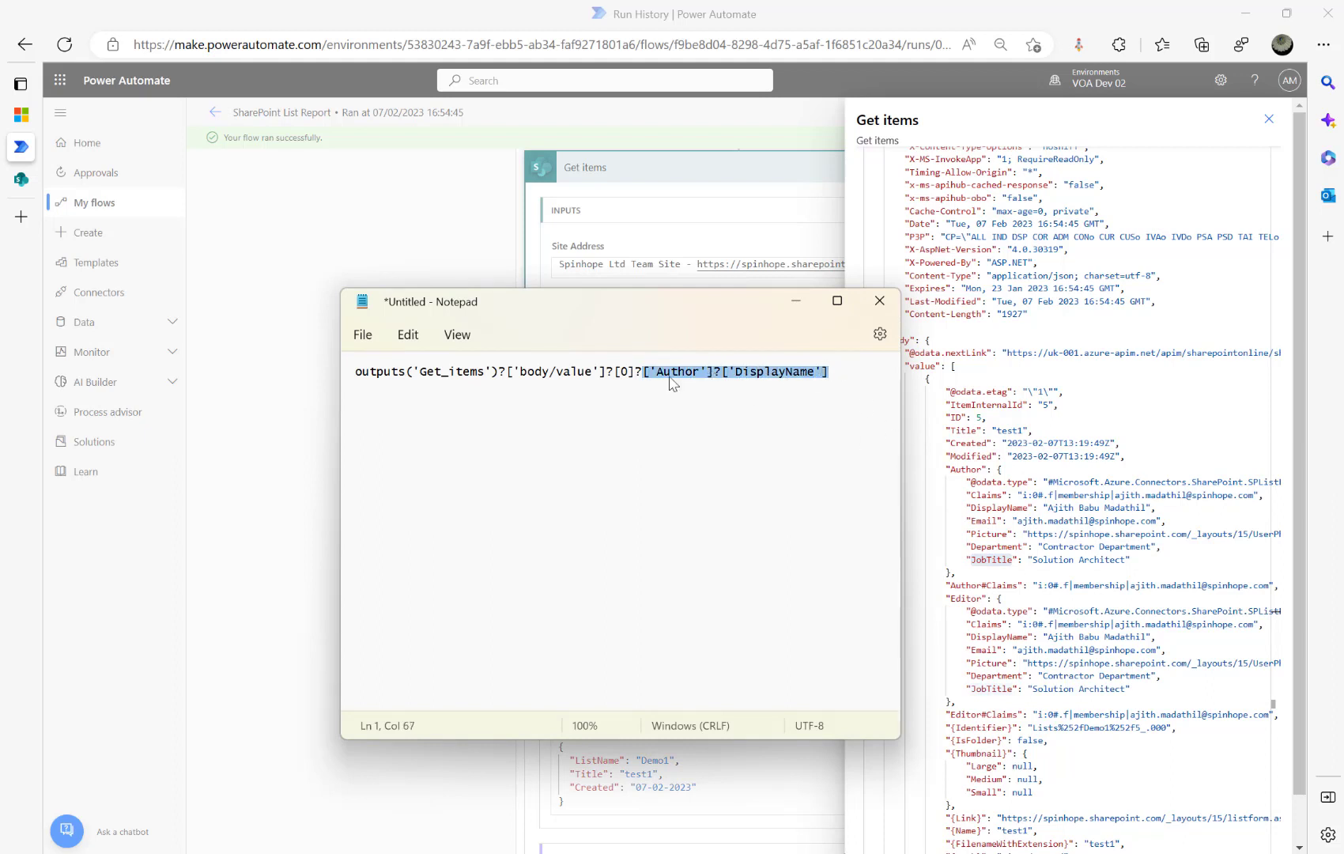
{"action": "left_click", "coordinate": [949, 428]}
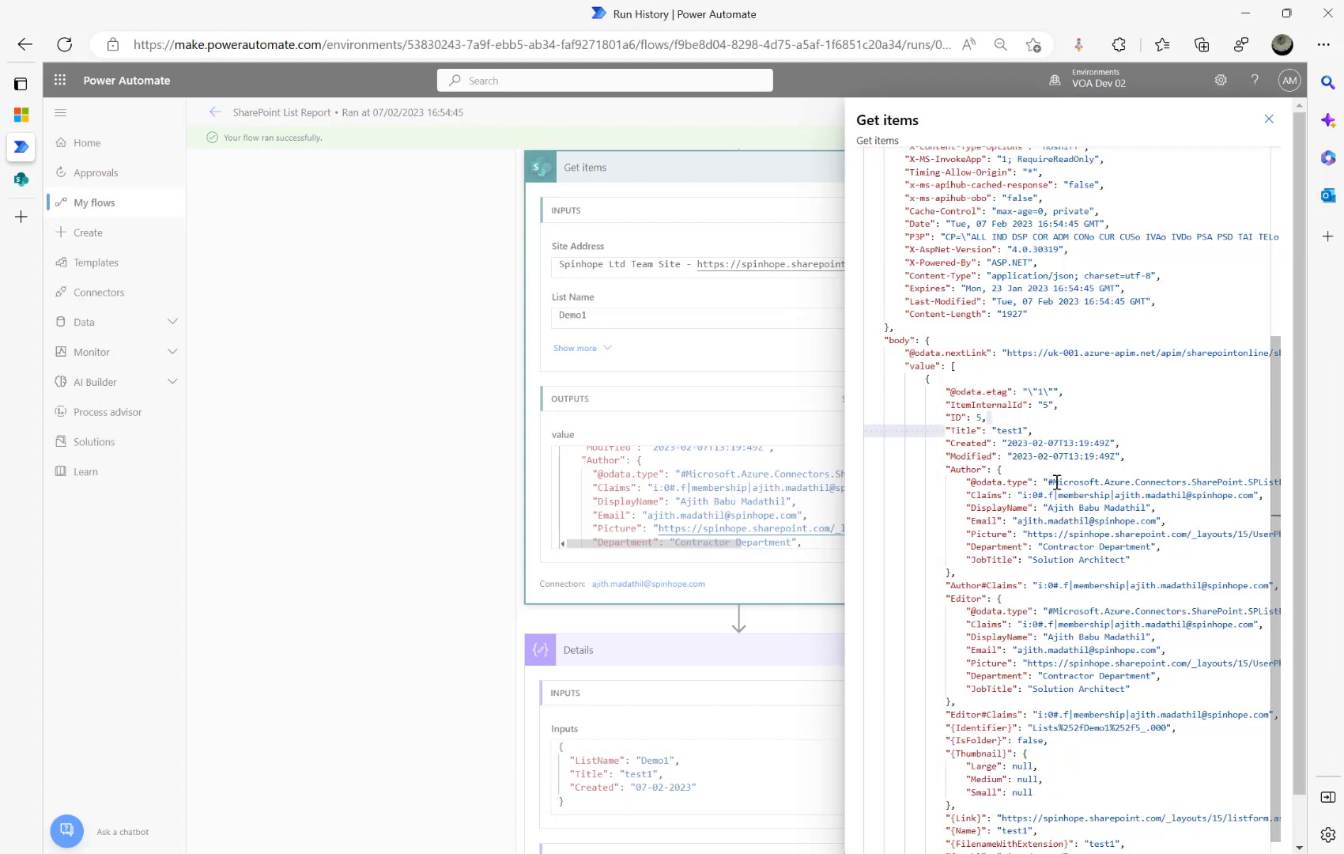
{"action": "key", "text": "alt+Tab"}
{"action": "left_click", "coordinate": [634, 458]}
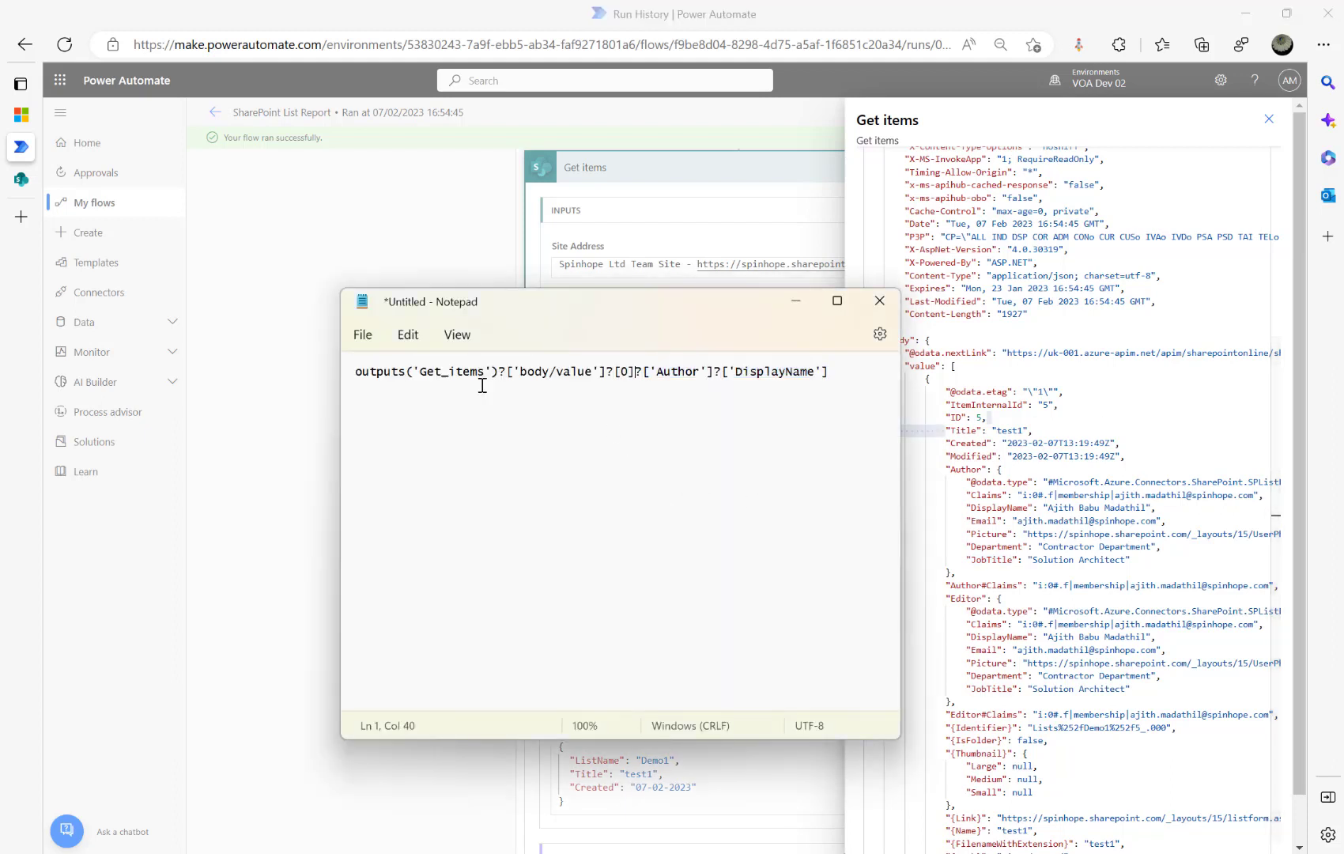
{"action": "left_click_drag", "start_coordinate": [358, 371], "coordinate": [719, 372]}
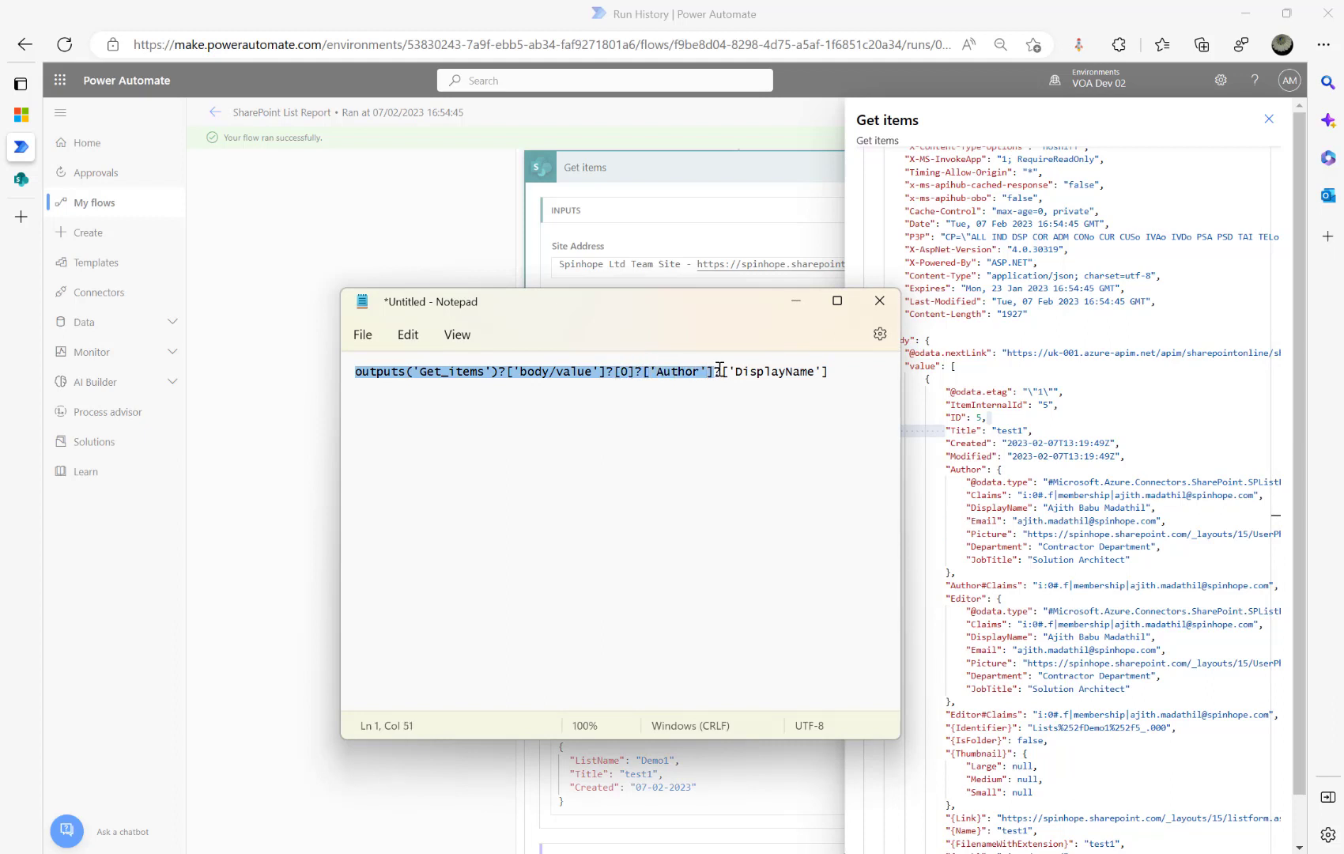
{"action": "double_click", "coordinate": [674, 371]}
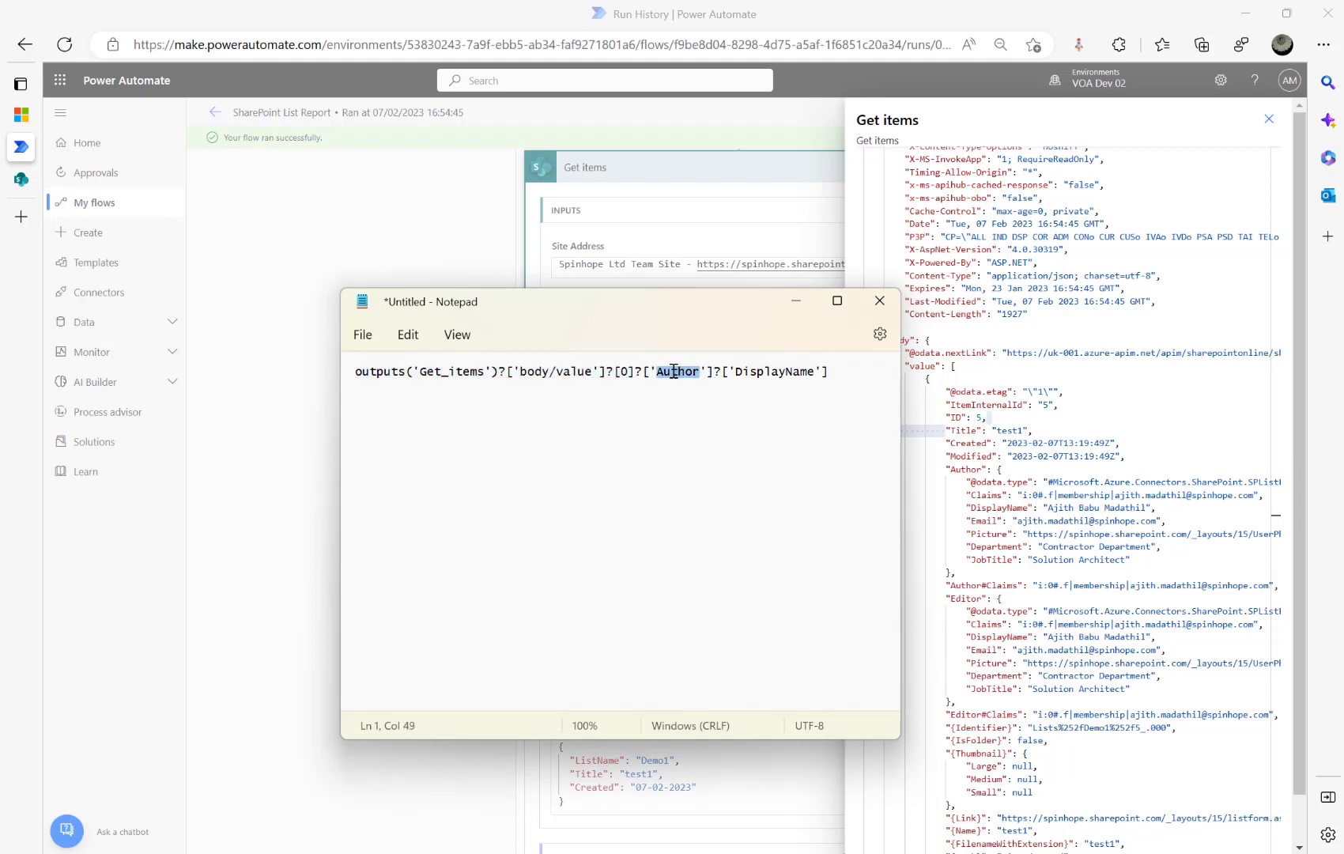
{"action": "left_click", "coordinate": [388, 247]}
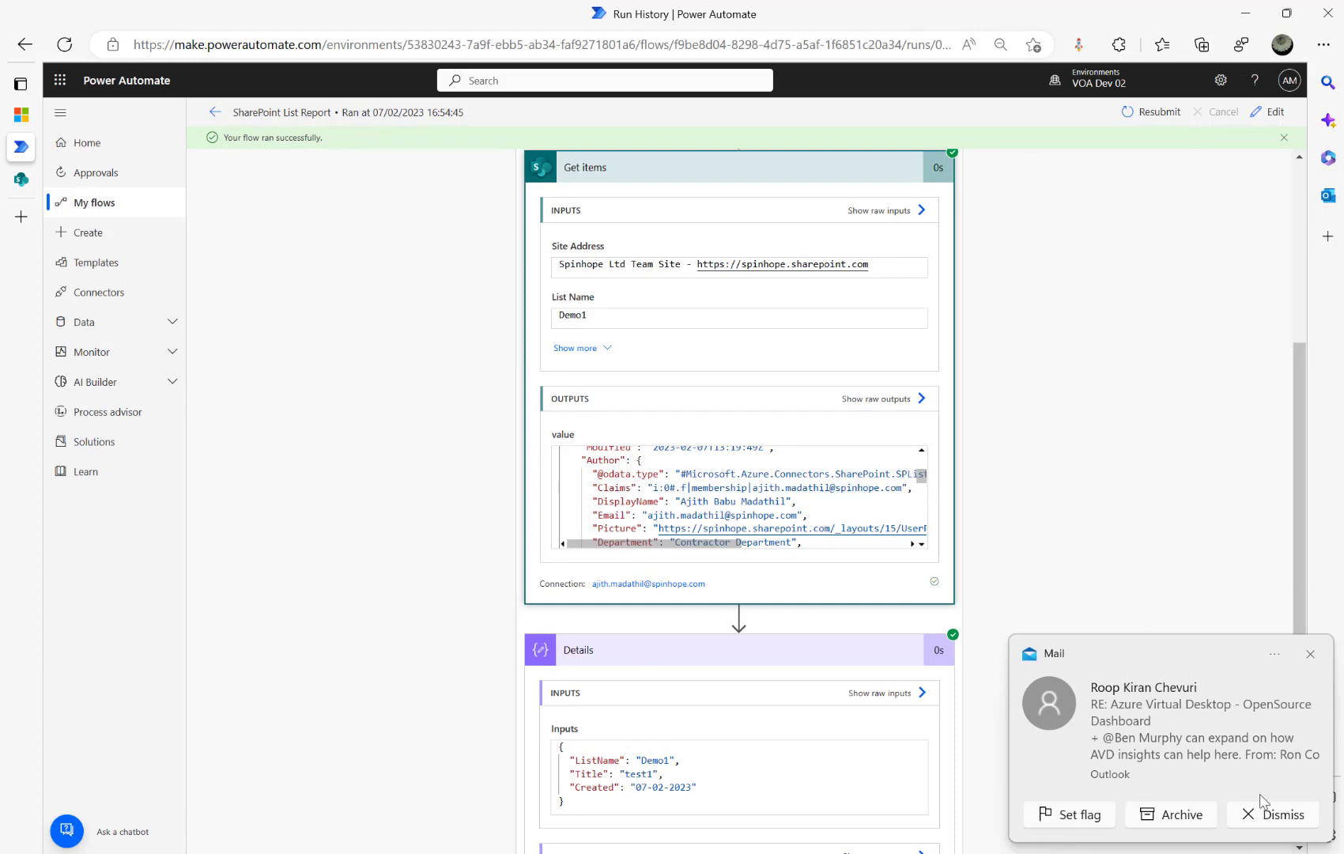
Dismiss the mail notifications, open the flow for editing and run it as a manual test
{"action": "left_click", "coordinate": [1267, 824]}
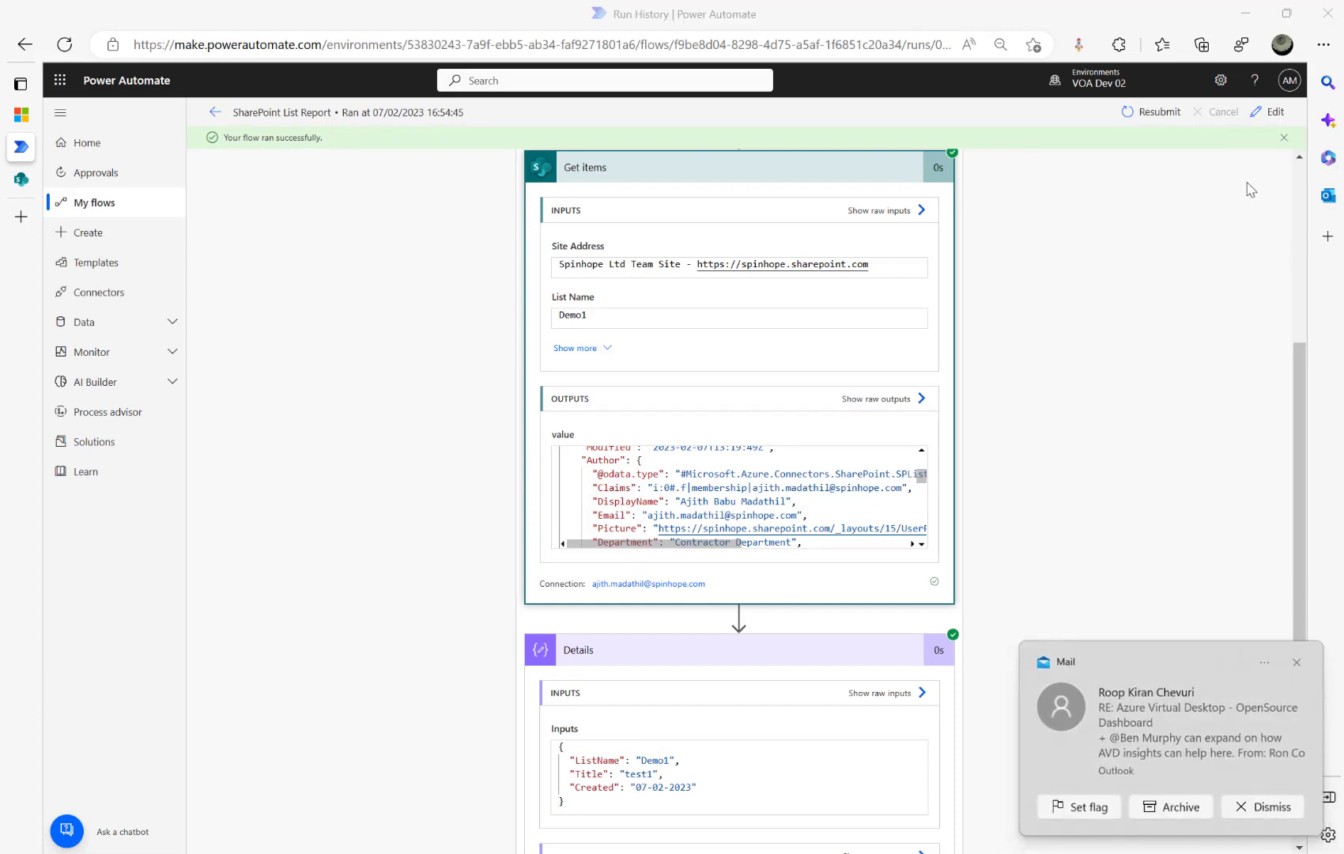
{"action": "left_click", "coordinate": [1271, 115]}
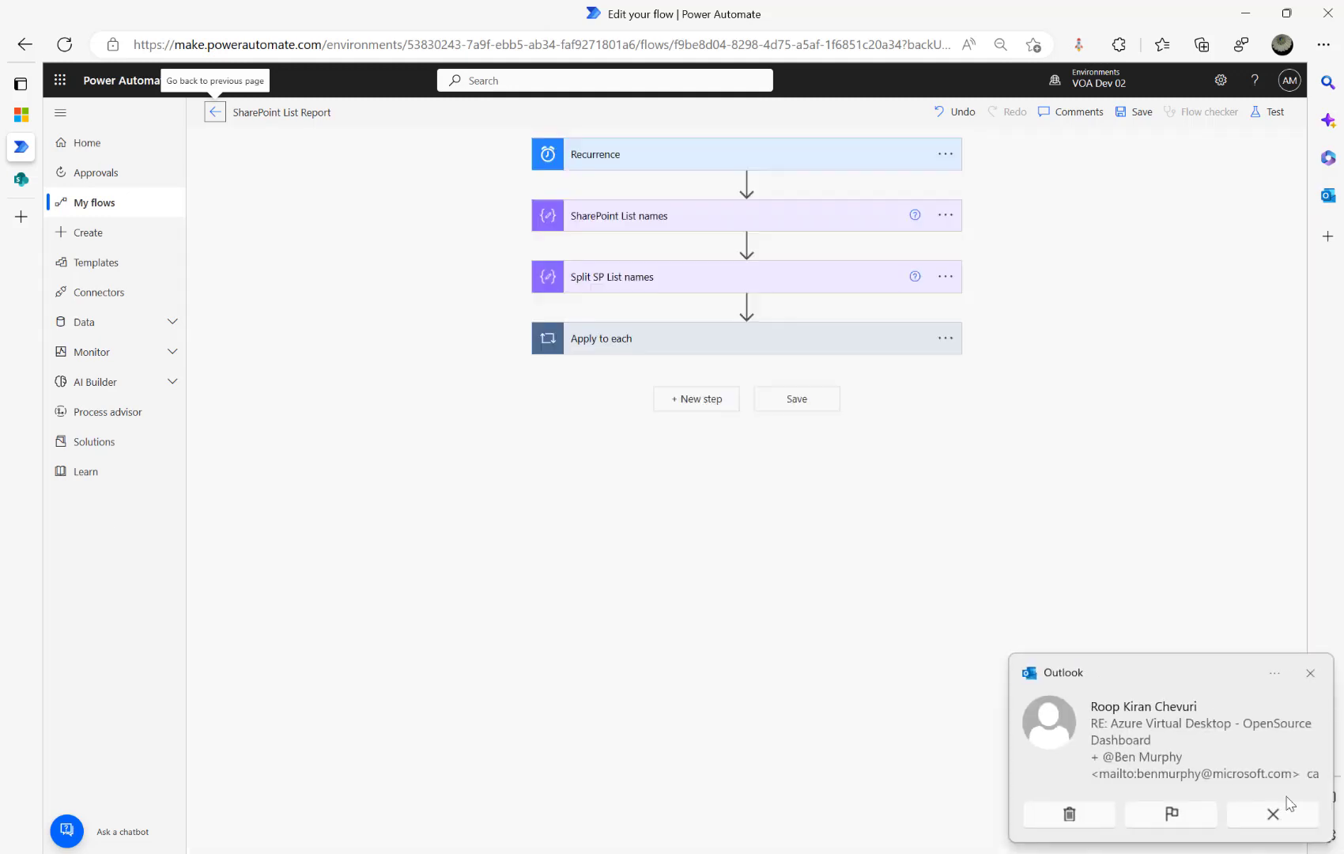
{"action": "left_click", "coordinate": [1272, 817]}
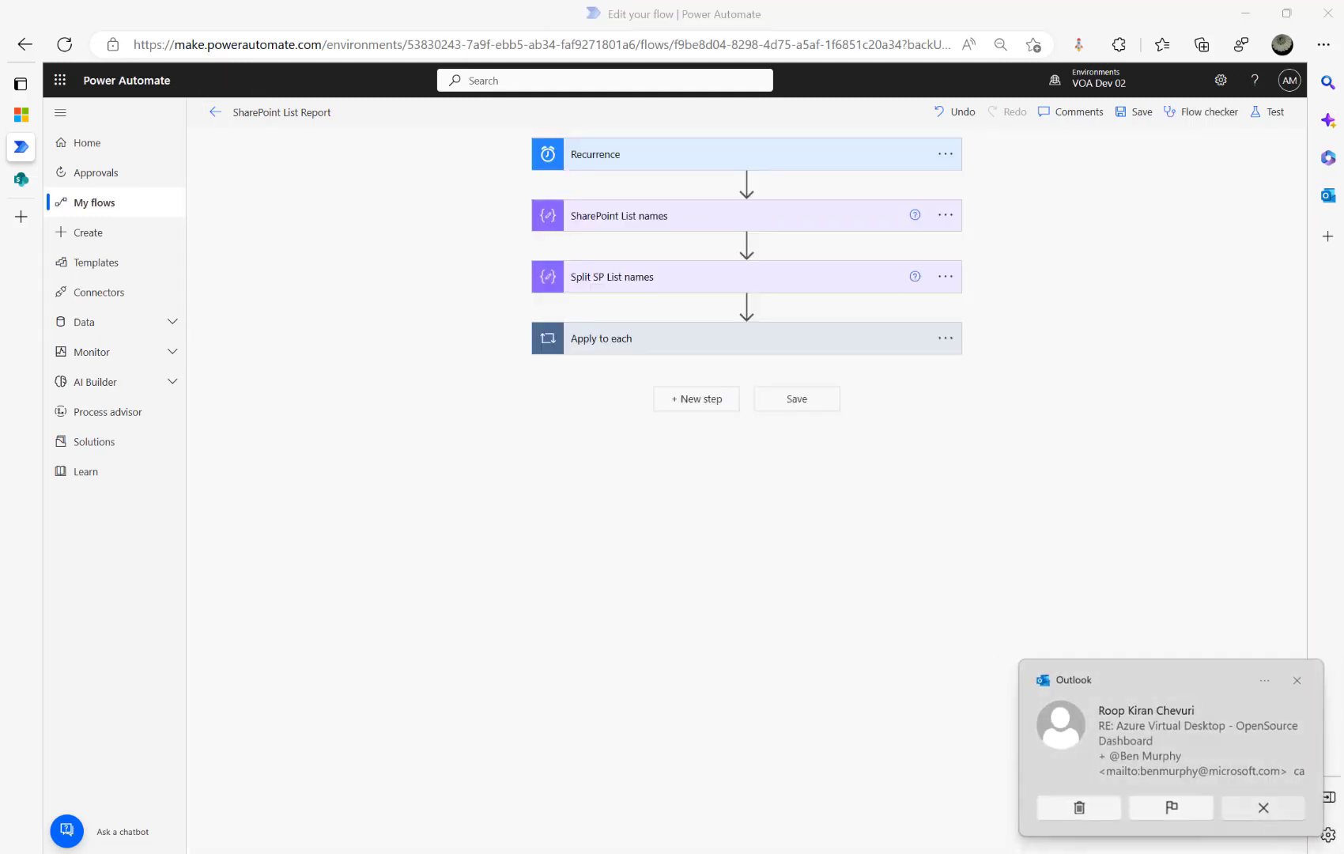
{"action": "left_click", "coordinate": [1257, 118]}
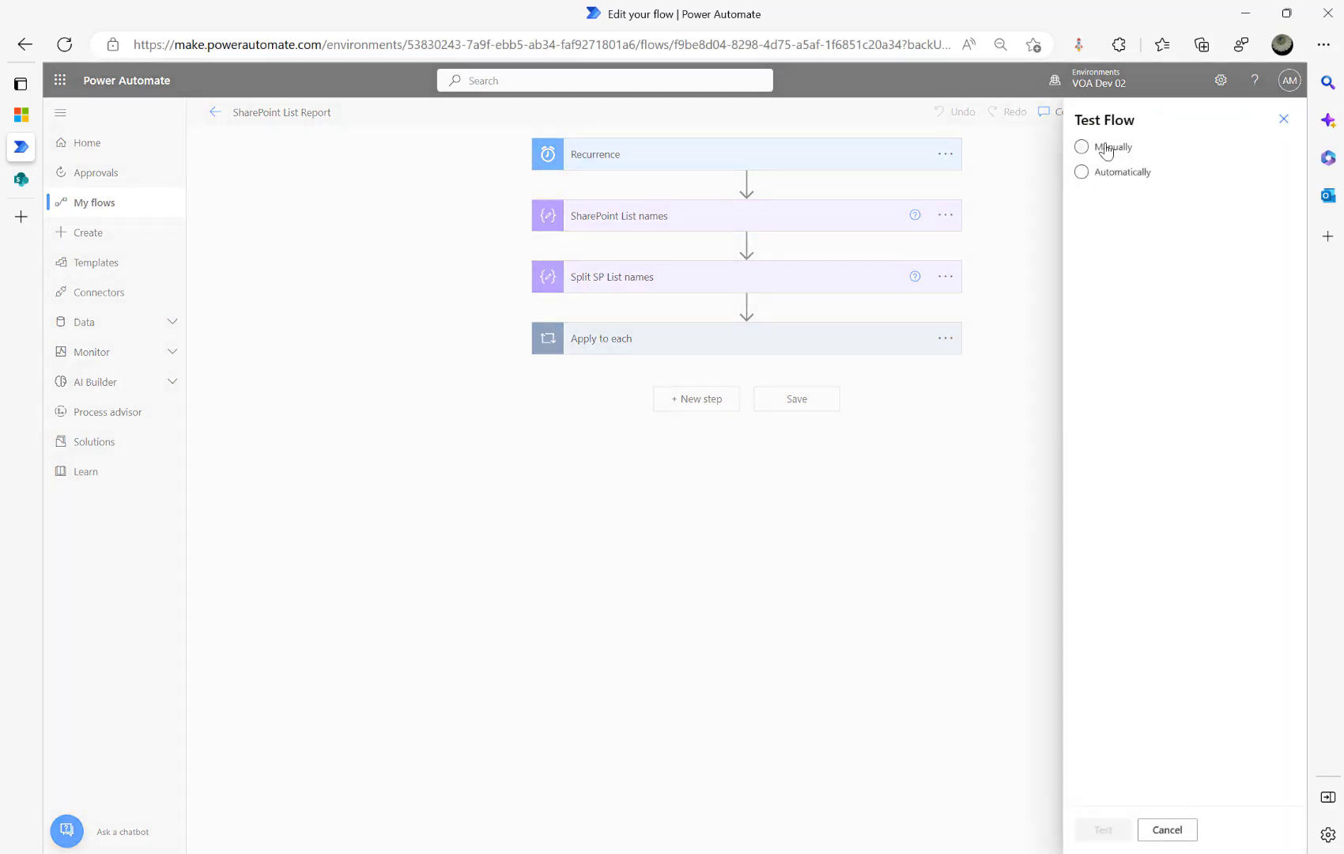
{"action": "left_click", "coordinate": [1106, 147]}
{"action": "left_click", "coordinate": [1090, 838]}
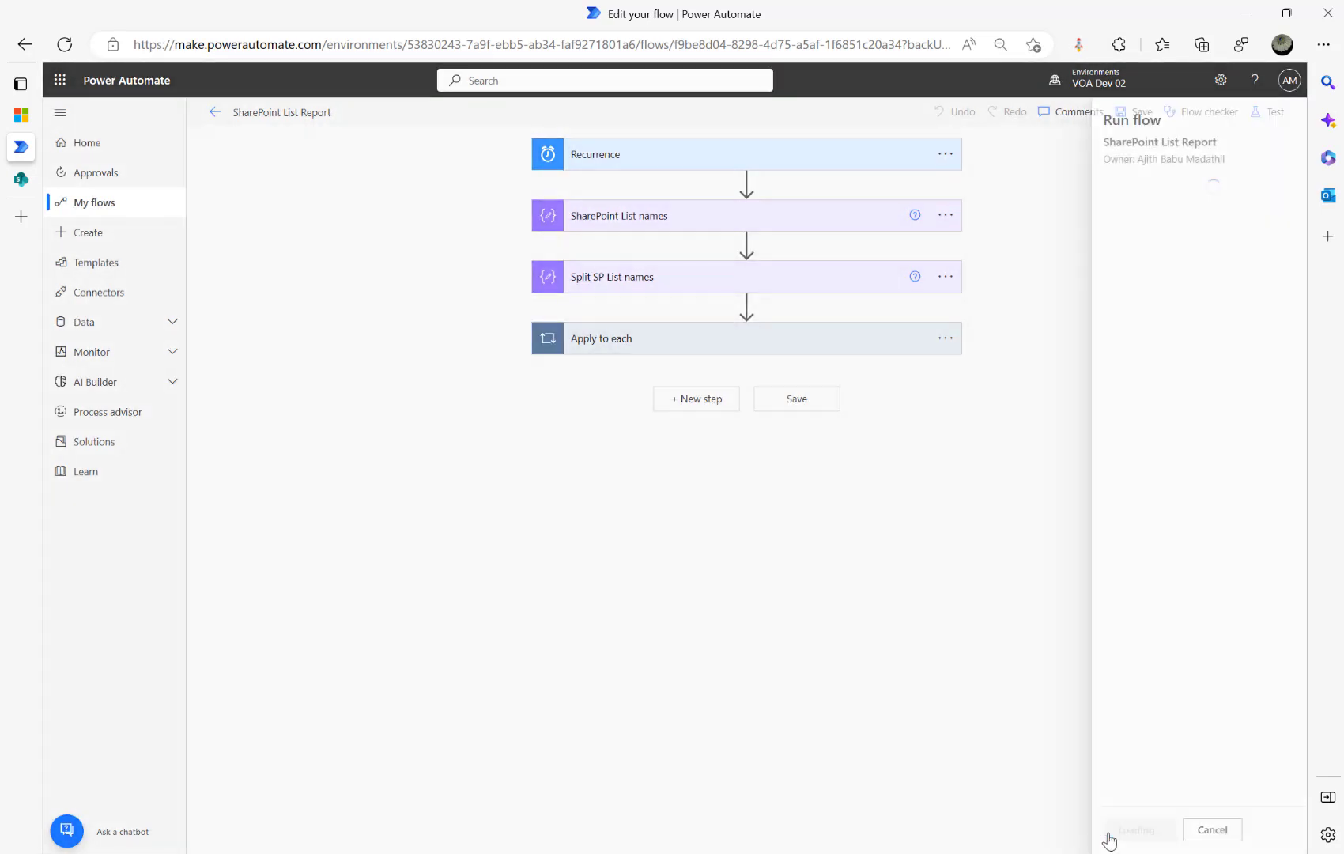
{"action": "left_click", "coordinate": [1105, 832]}
{"action": "left_click", "coordinate": [1103, 830]}
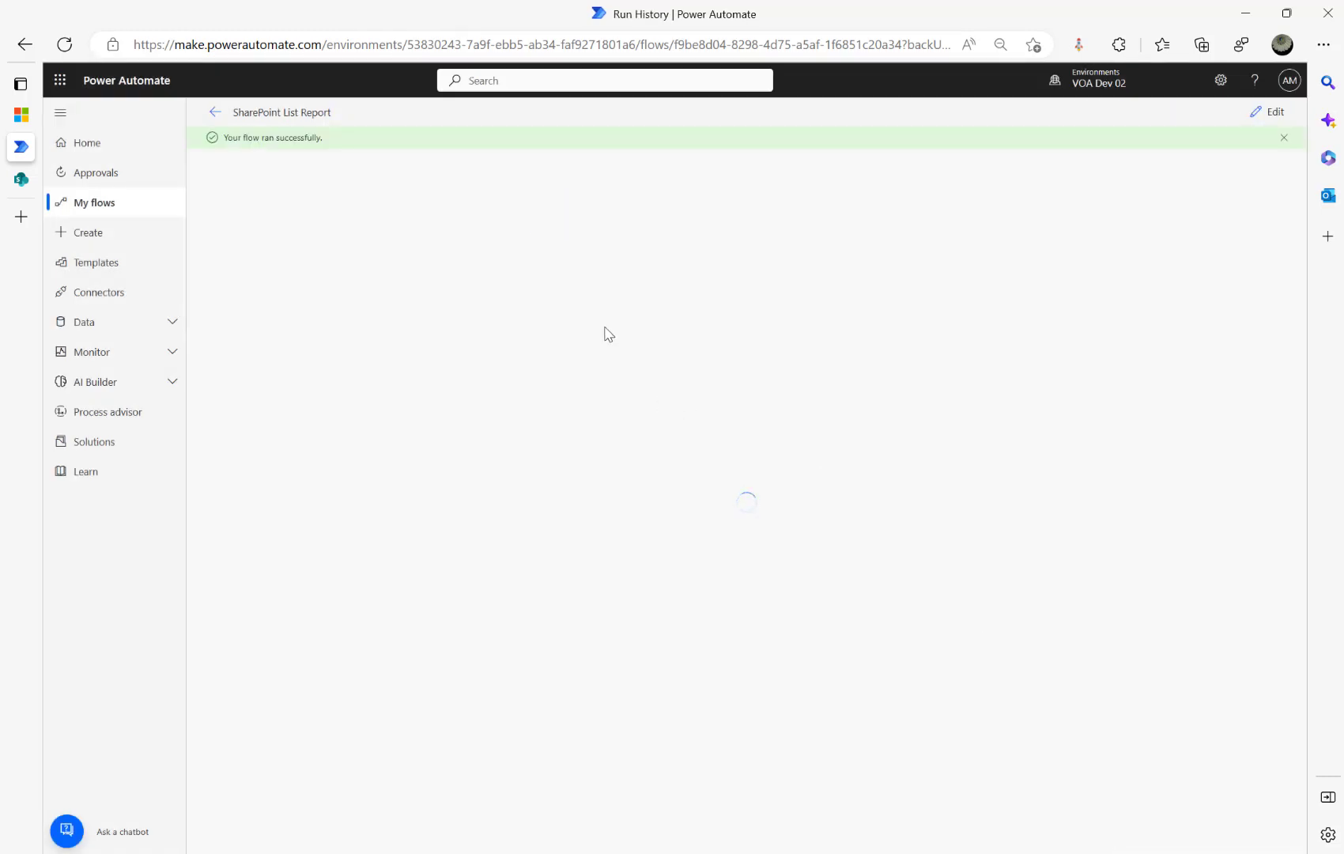
Examine the Details inputs and outputs for both Apply to each iterations of the test run and reopen the flow for editing
{"action": "left_click", "coordinate": [630, 373]}
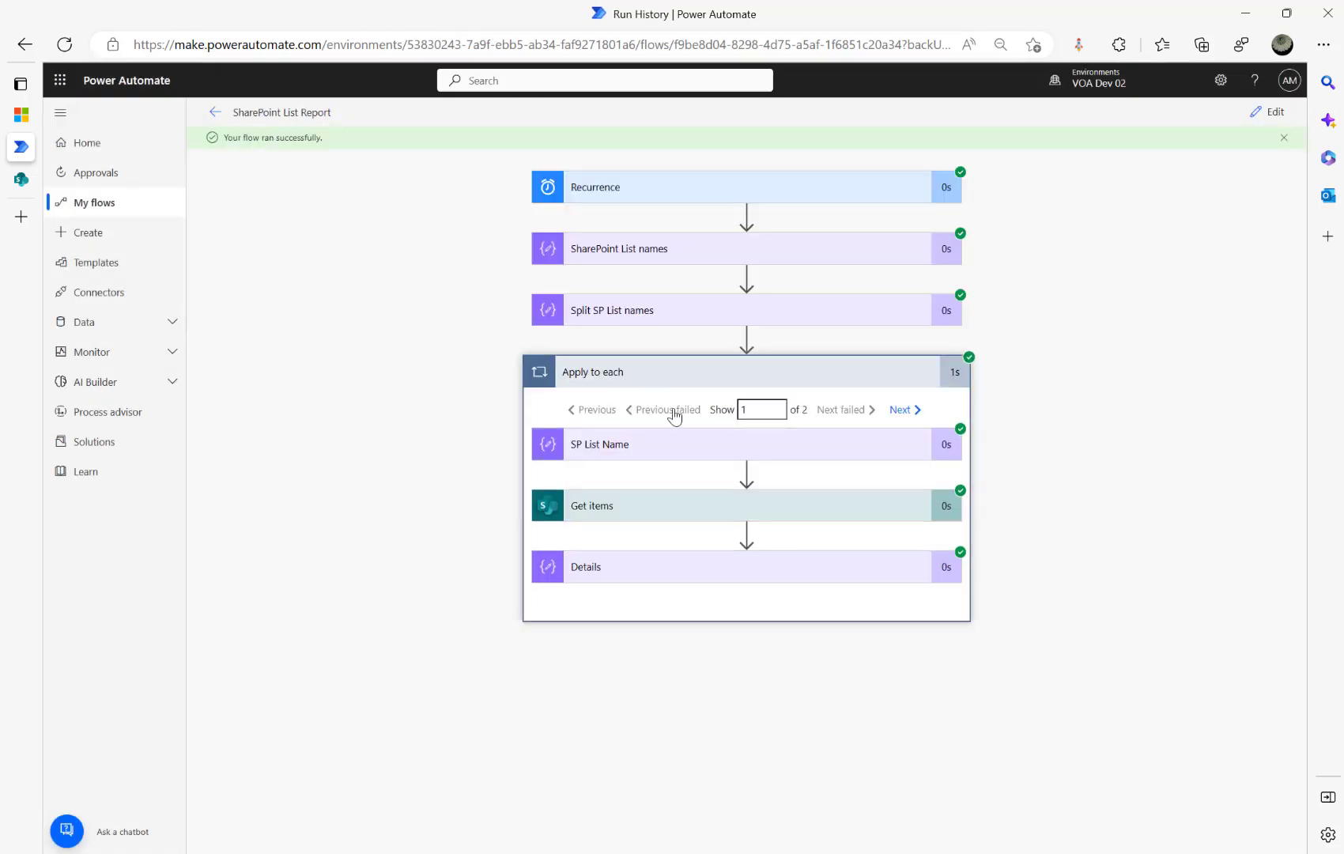
{"action": "left_click", "coordinate": [667, 585]}
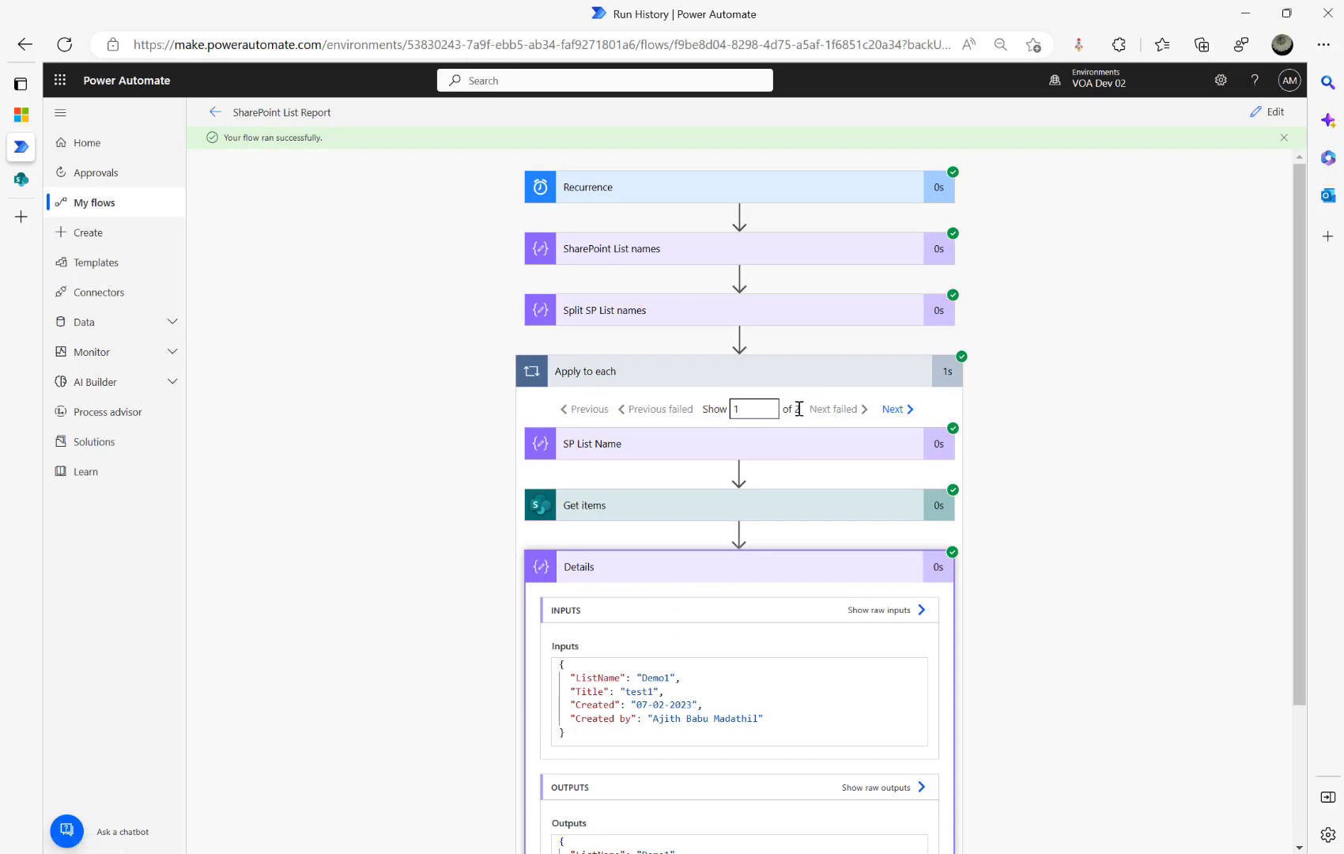
{"action": "scroll", "coordinate": [599, 193], "scroll_direction": "down", "scroll_amount": 1}
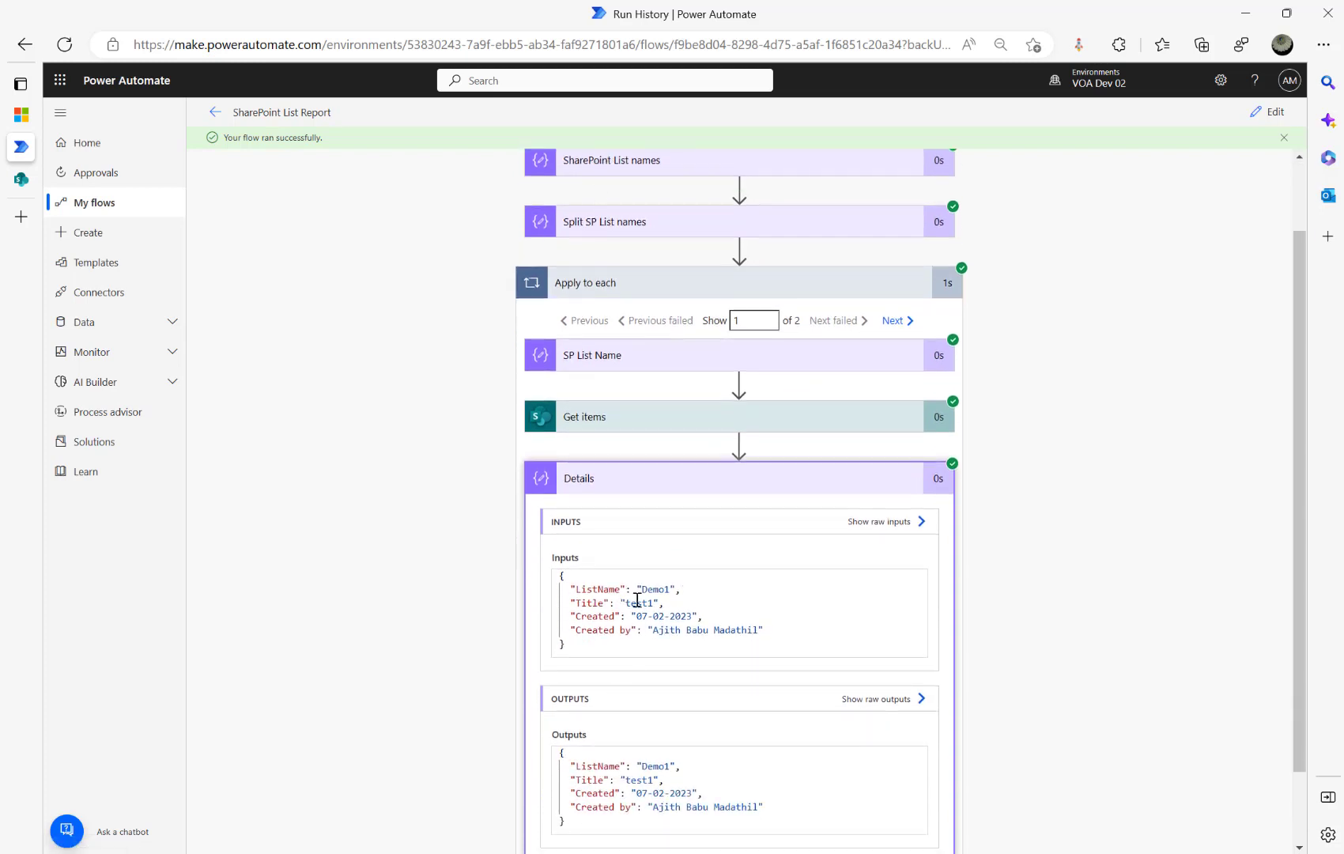
{"action": "left_click", "coordinate": [894, 324]}
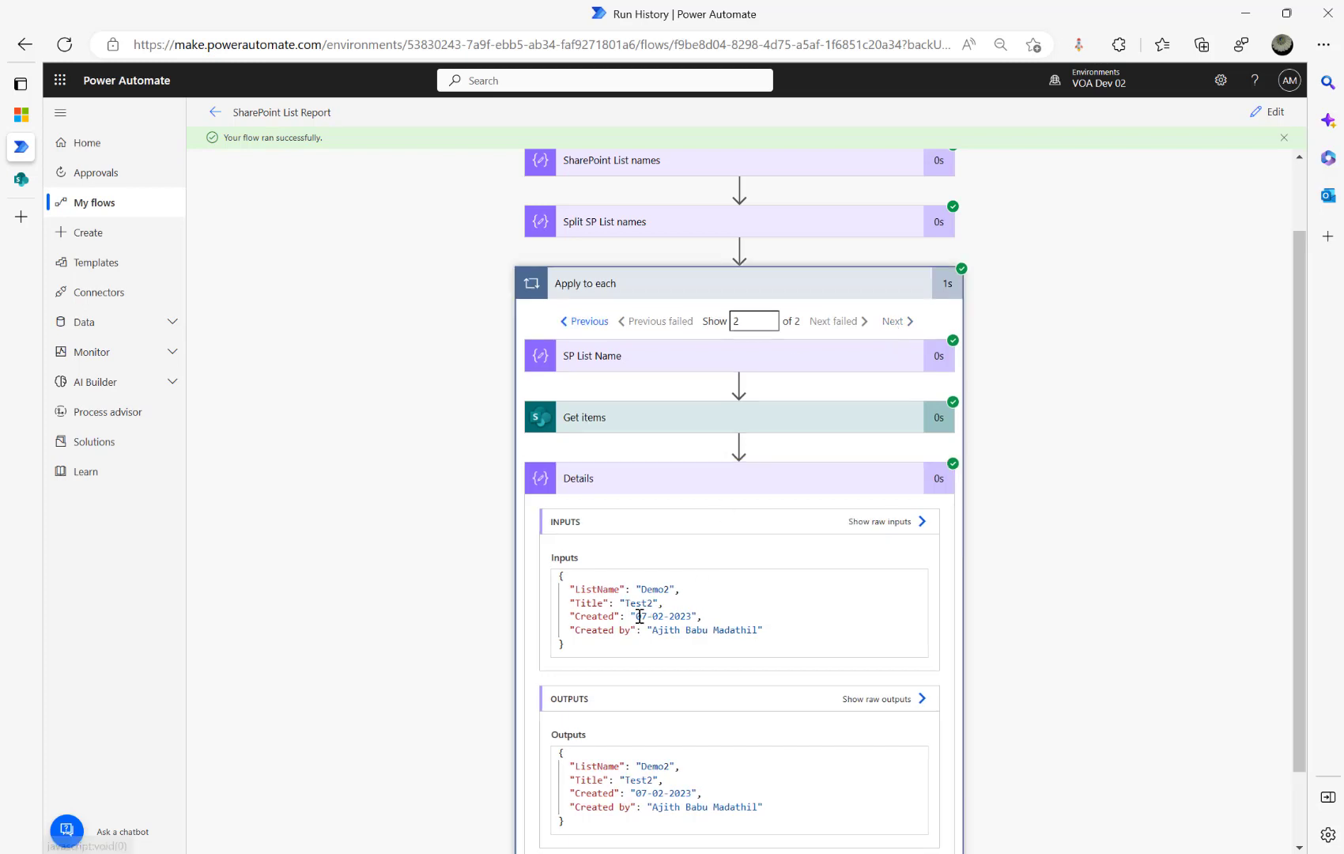
{"action": "left_click_drag", "start_coordinate": [640, 602], "coordinate": [674, 601]}
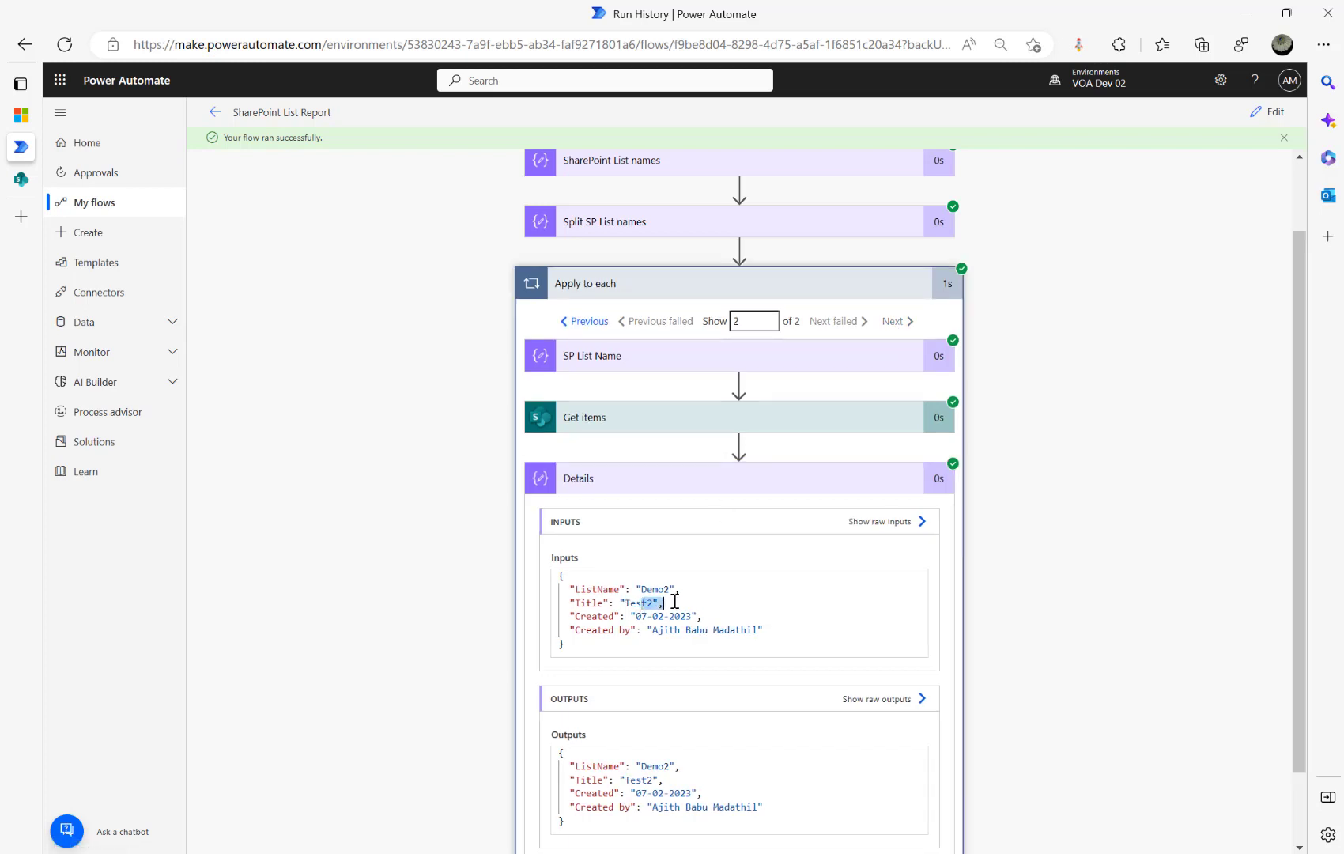
{"action": "left_click", "coordinate": [1257, 116]}
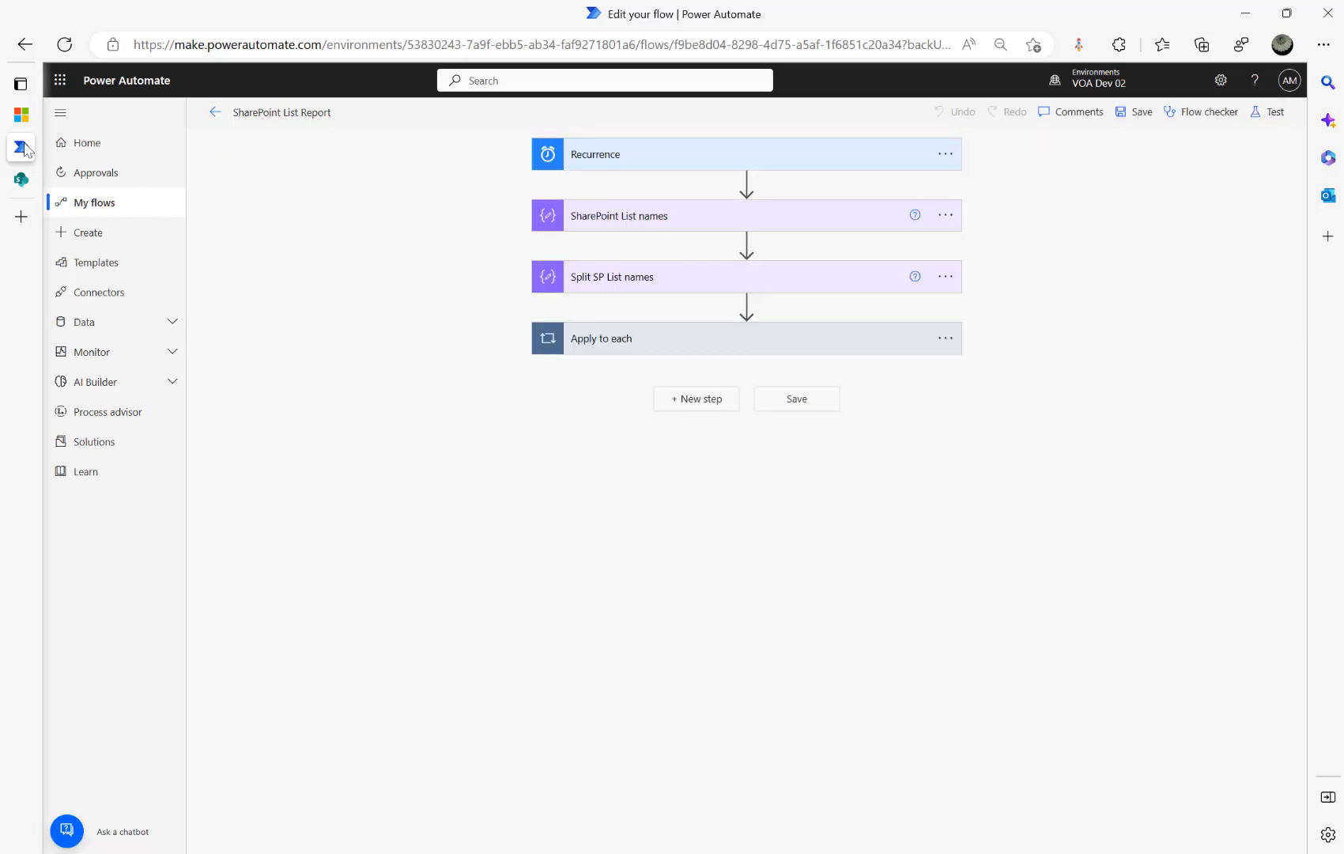
Switch to the community forum post and reread the requirement for the latest records in a single email alert instead of 11 separate ones
{"action": "left_click", "coordinate": [26, 119]}
{"action": "left_click", "coordinate": [242, 450]}
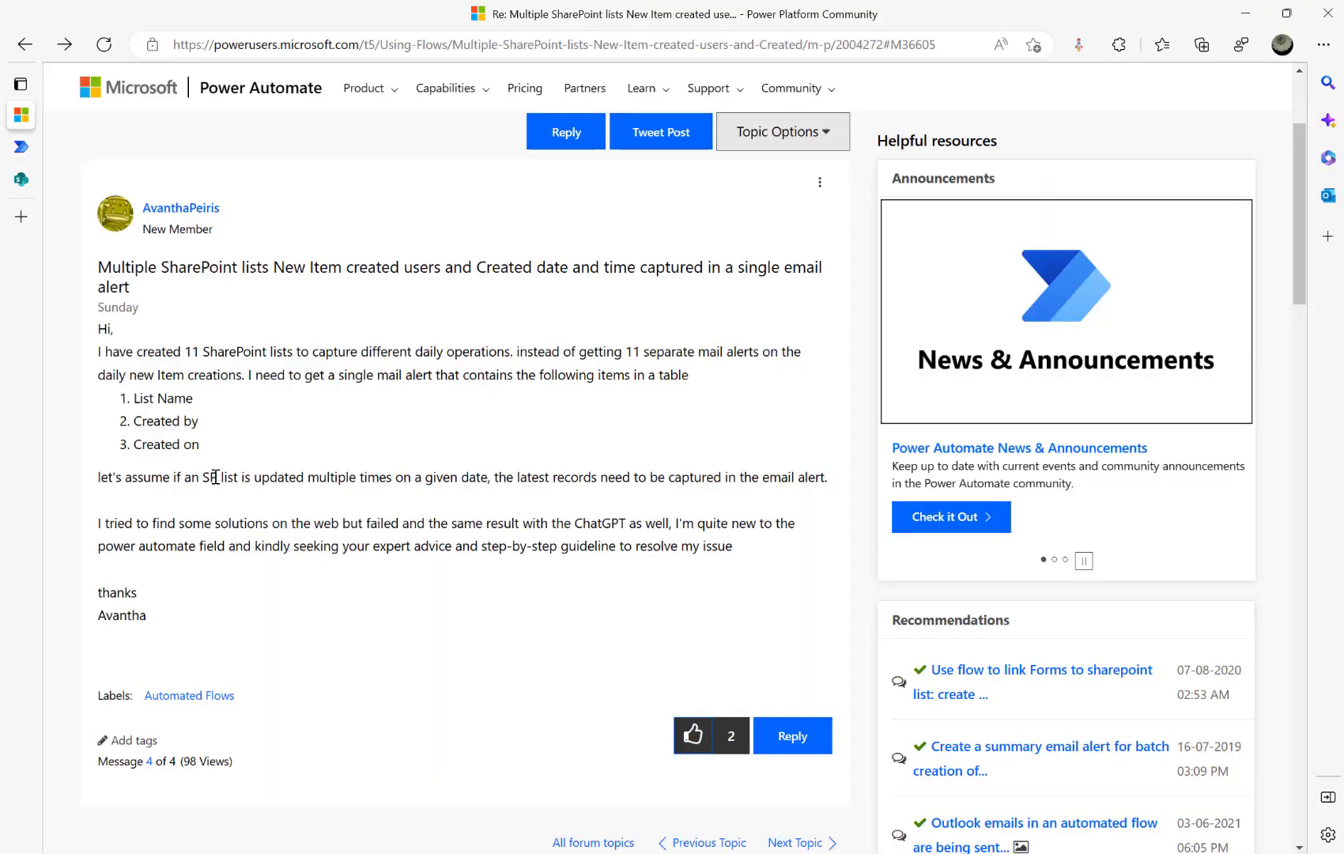
{"action": "left_click_drag", "start_coordinate": [245, 477], "coordinate": [498, 478]}
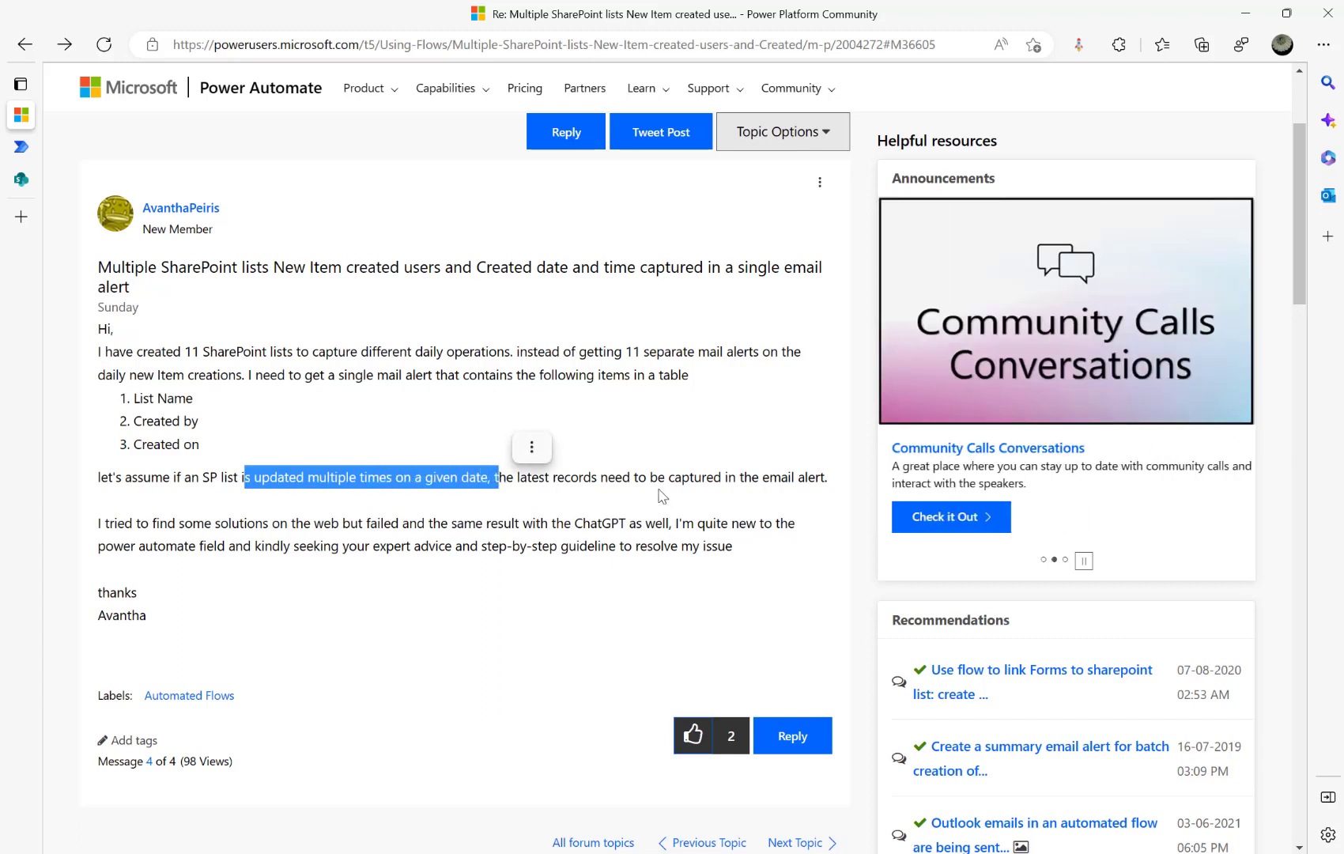
{"action": "left_click_drag", "start_coordinate": [706, 478], "coordinate": [806, 478]}
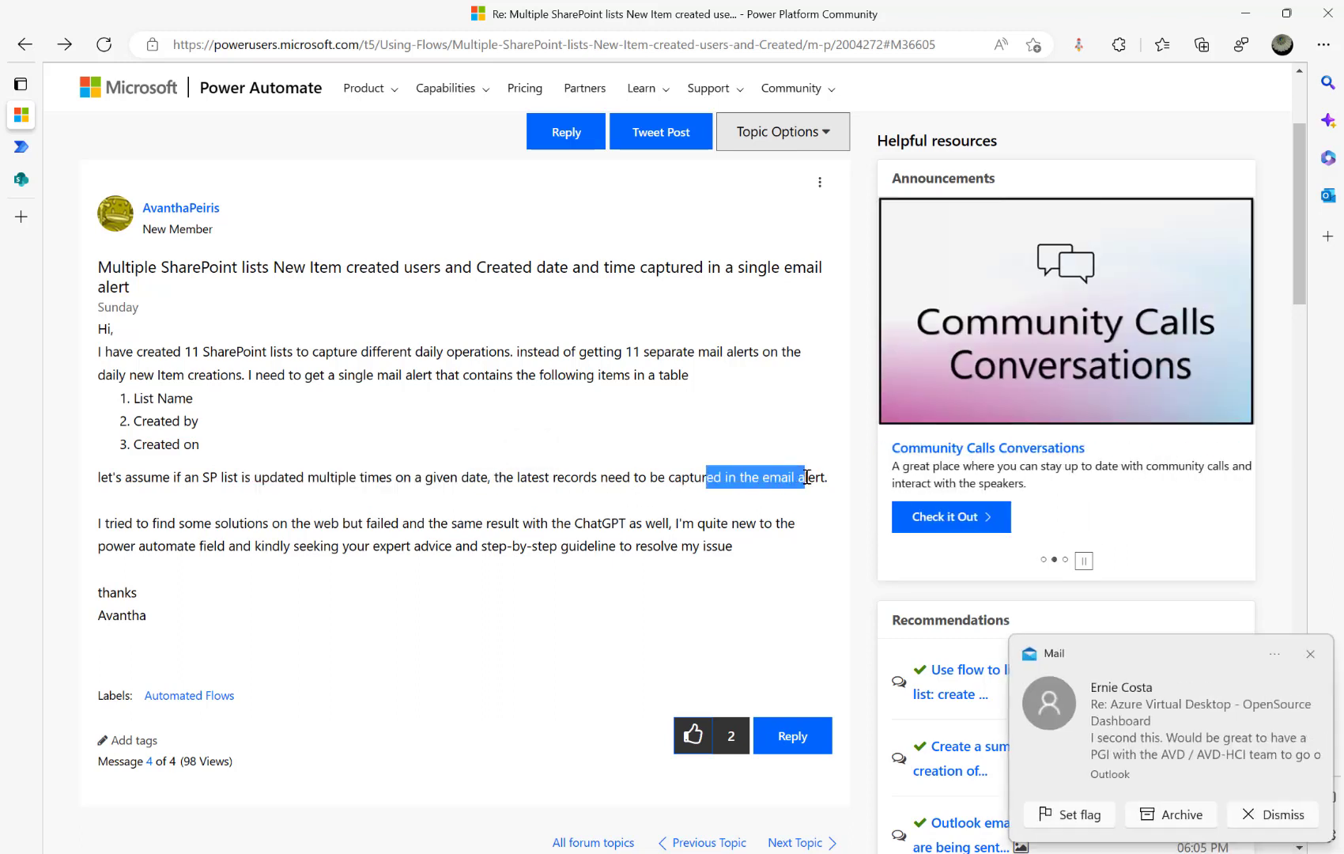
{"action": "left_click", "coordinate": [1253, 809]}
{"action": "left_click_drag", "start_coordinate": [602, 351], "coordinate": [731, 352]}
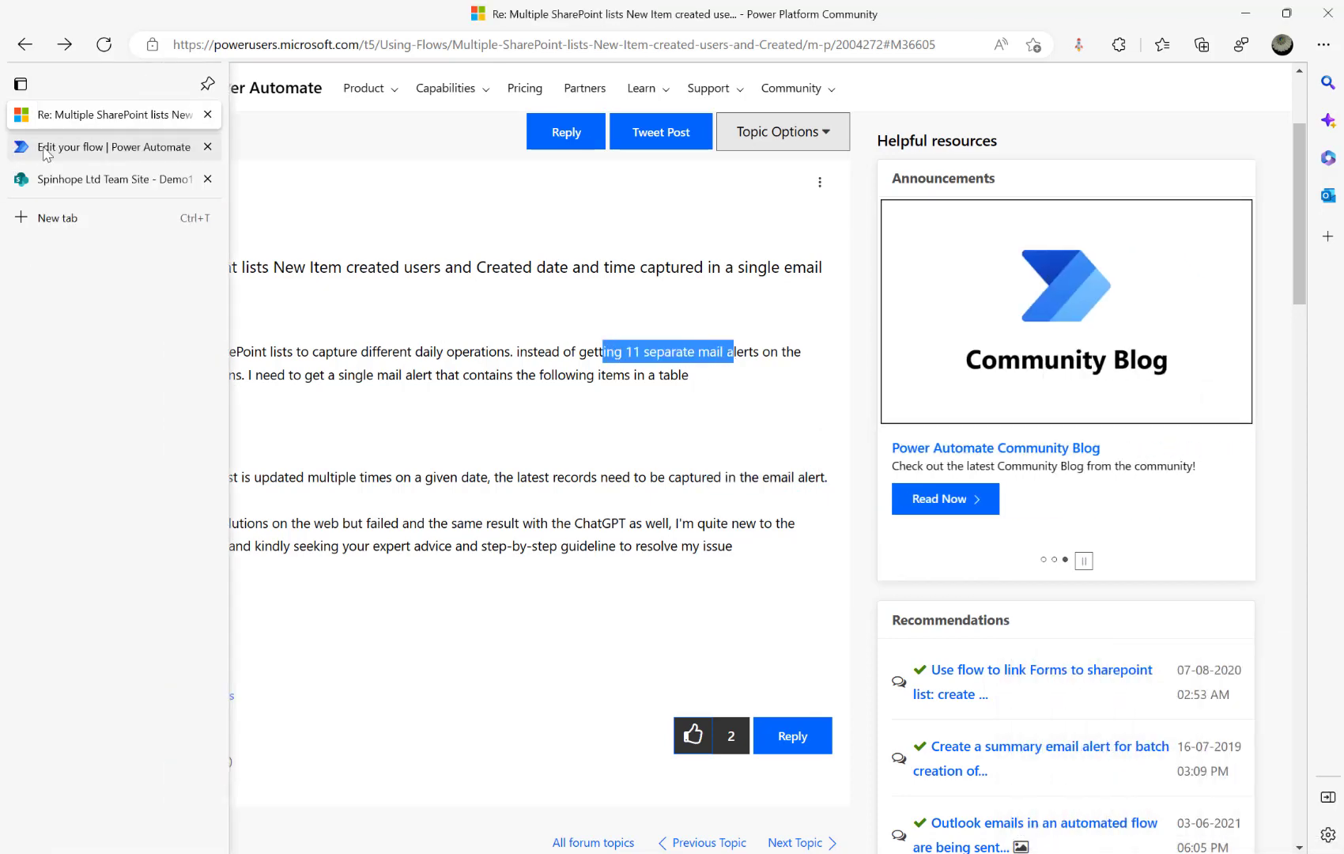
Return to the flow editor and expand the Apply to each loop to review its actions
{"action": "left_click", "coordinate": [91, 148]}
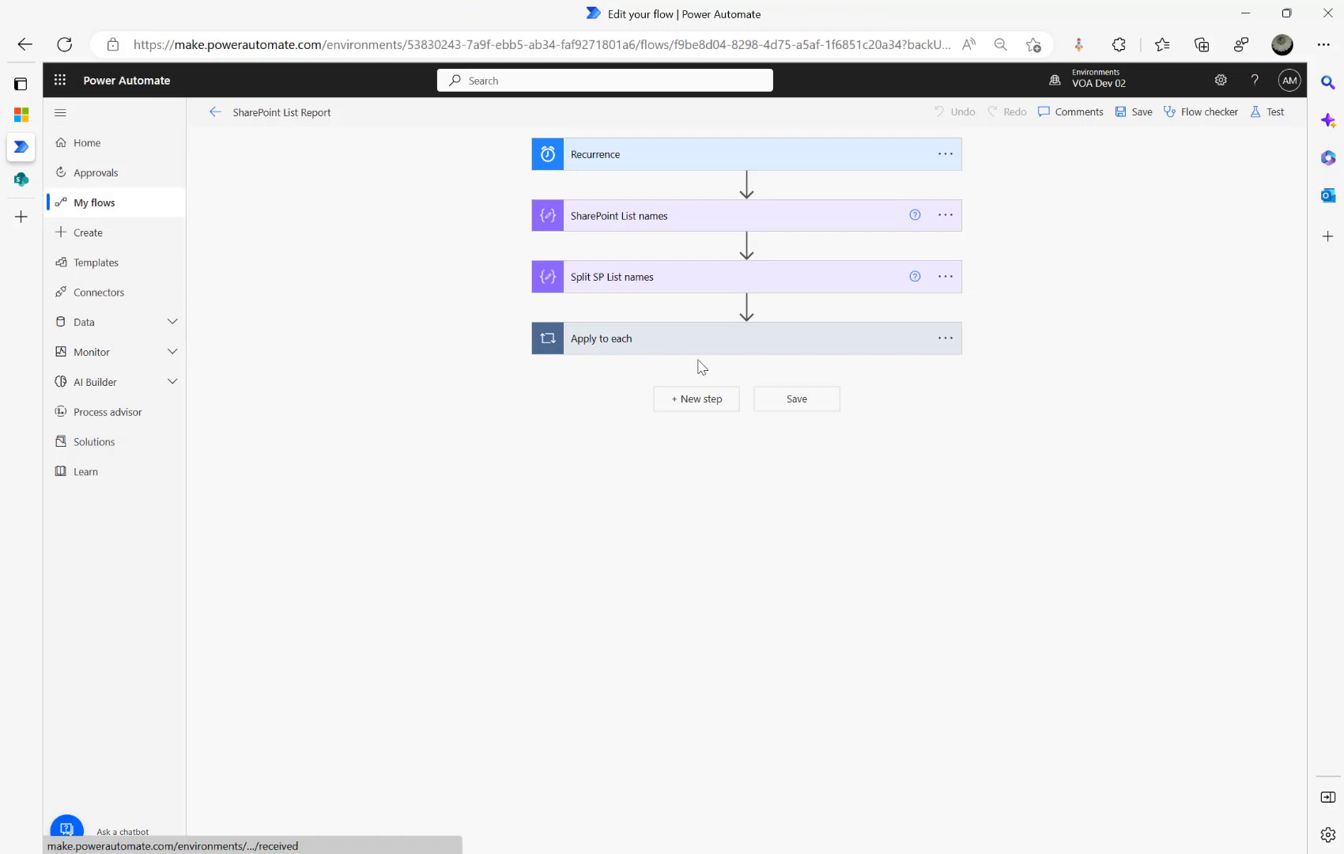
{"action": "left_click", "coordinate": [668, 345]}
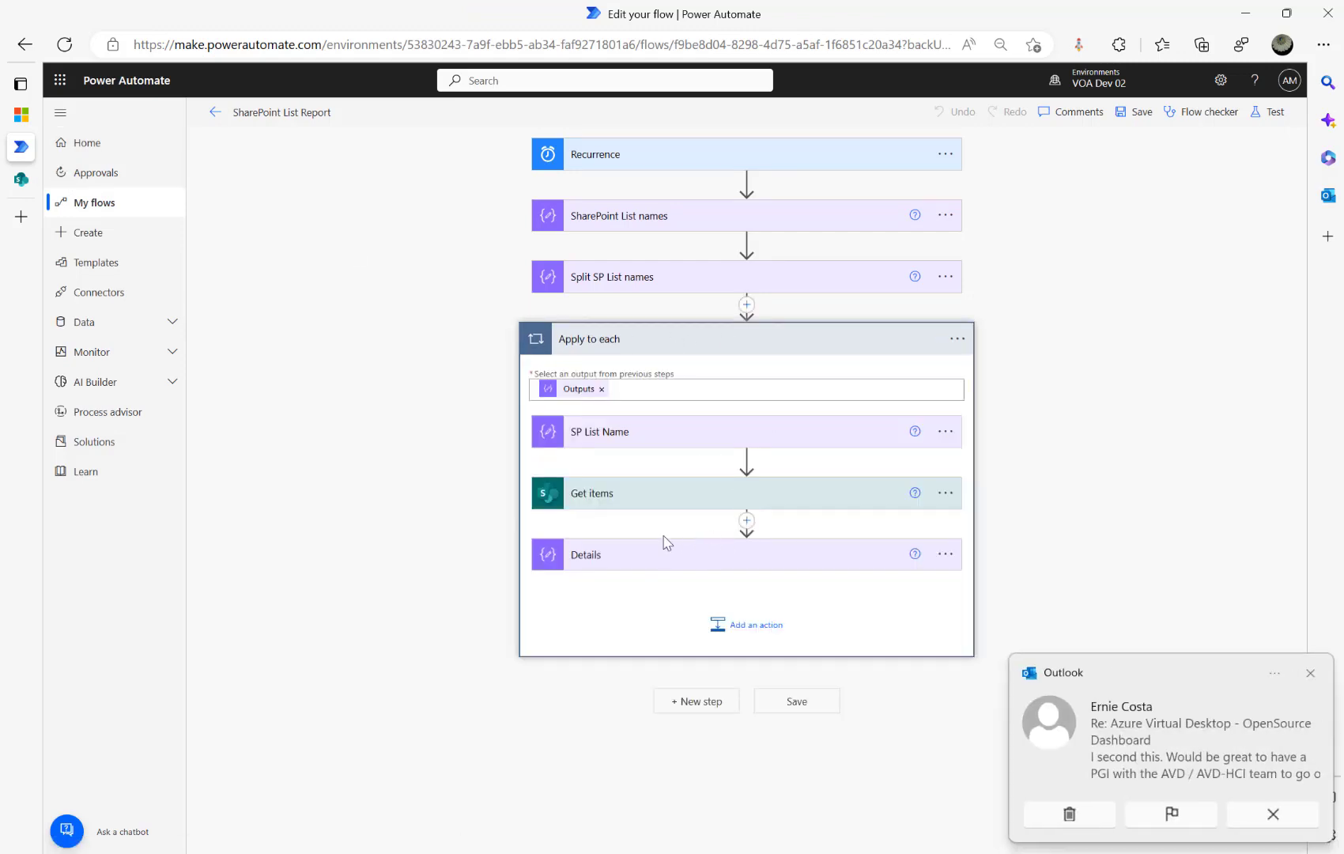
{"action": "left_click", "coordinate": [1273, 814]}
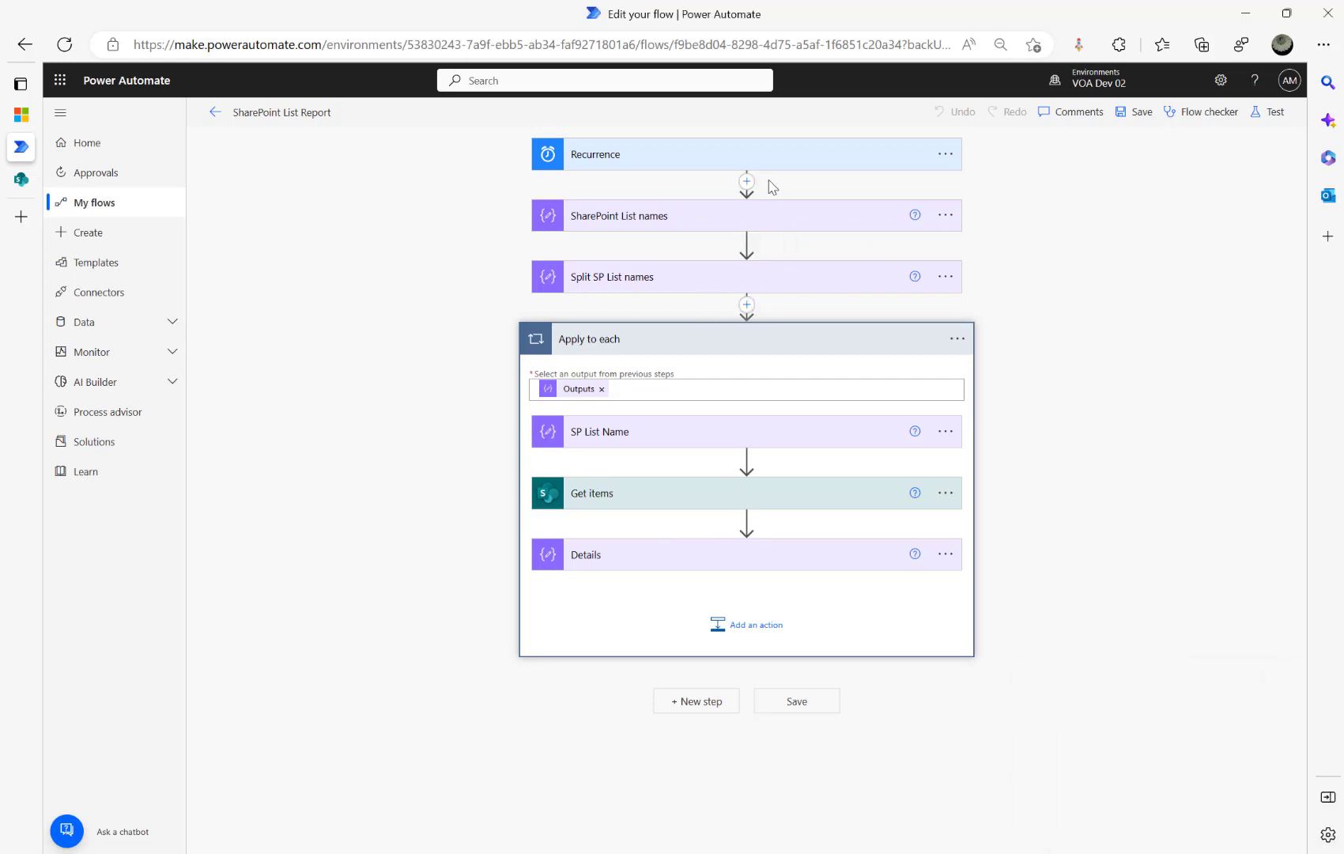
Search the actions for "variable" and insert an Initialize variable action between Recurrence and SharePoint List names
{"action": "left_click", "coordinate": [746, 182]}
{"action": "left_click", "coordinate": [742, 204]}
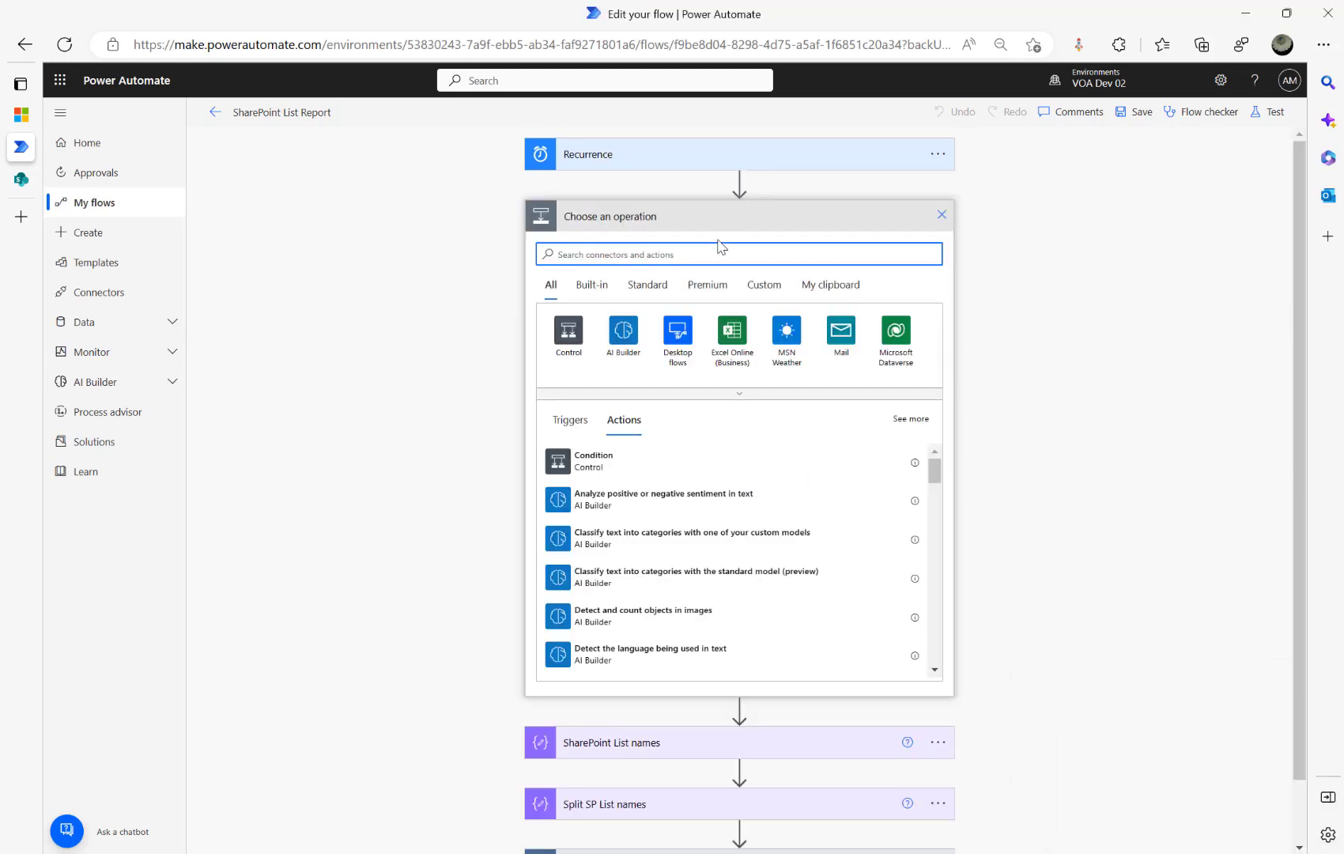
{"action": "type", "text": "varo"}
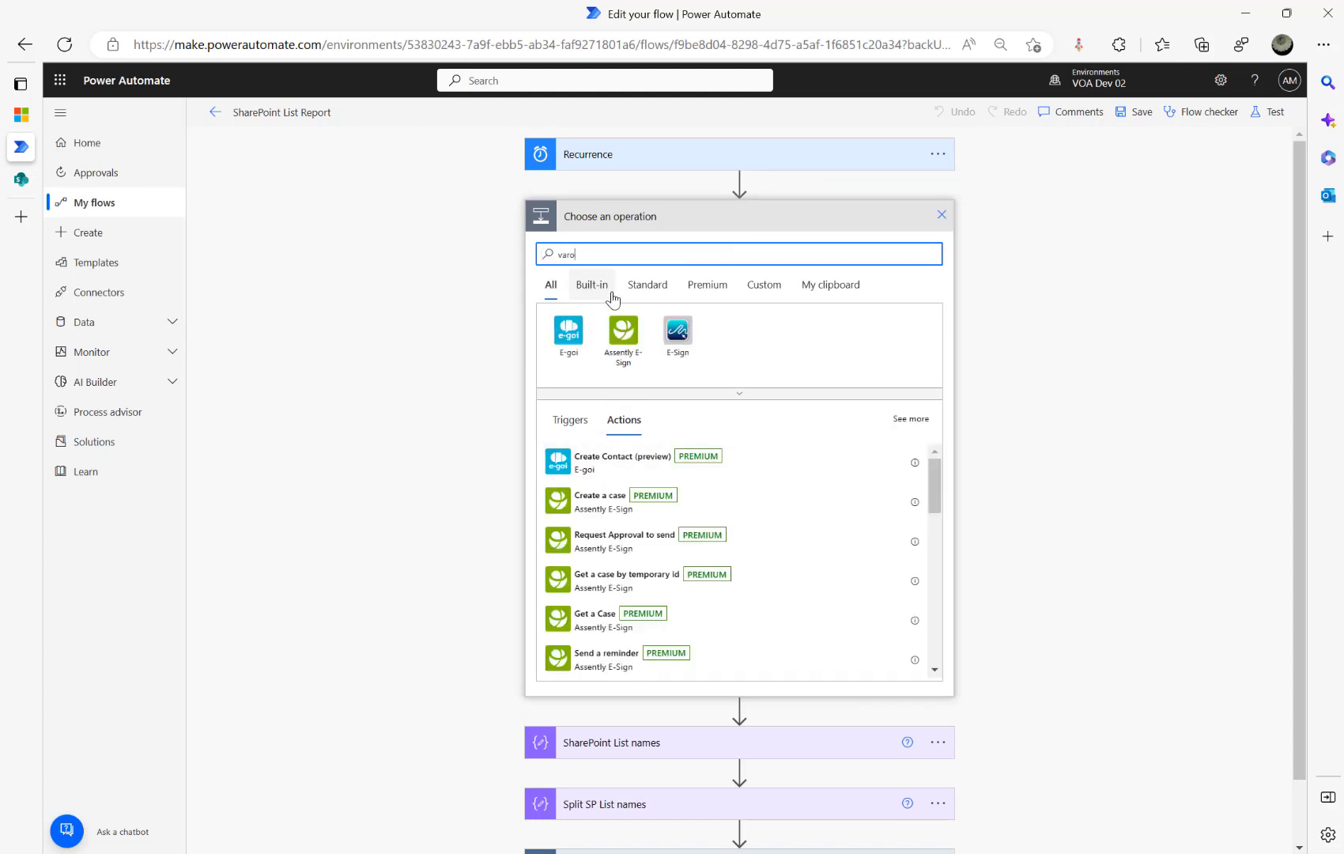
{"action": "key", "text": "BackSpace"}
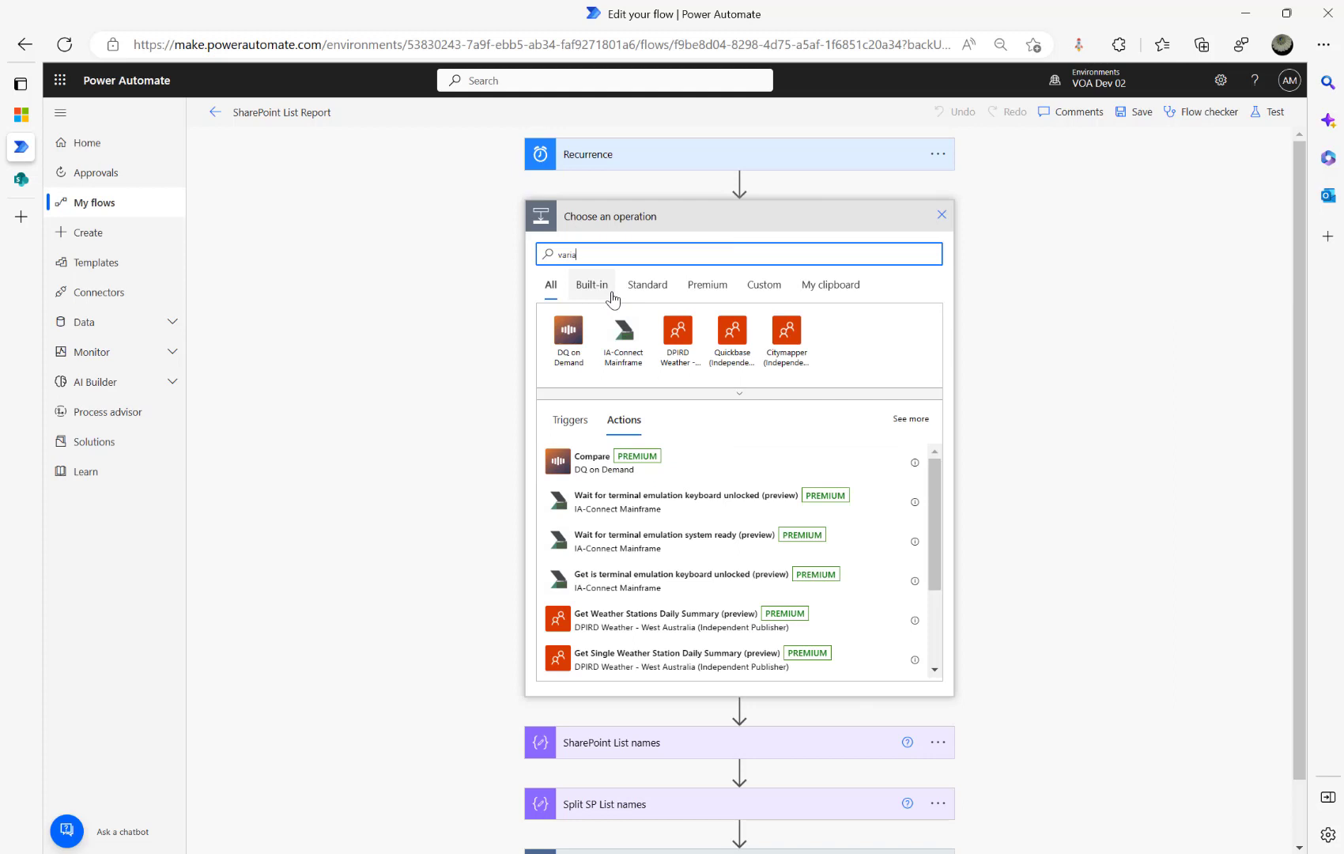
{"action": "key", "text": "BackSpace"}
{"action": "key", "text": "BackSpace"}
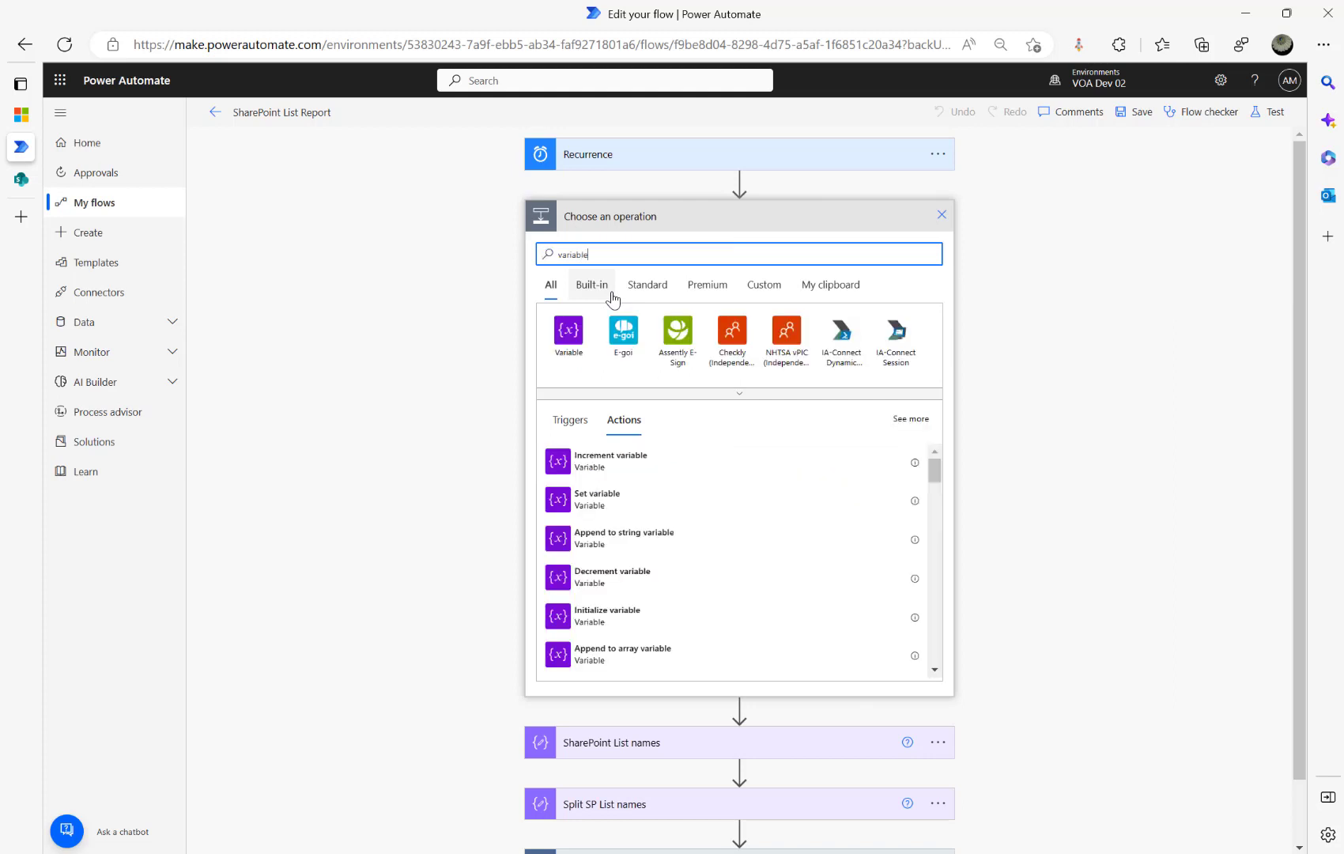
{"action": "left_click", "coordinate": [607, 590]}
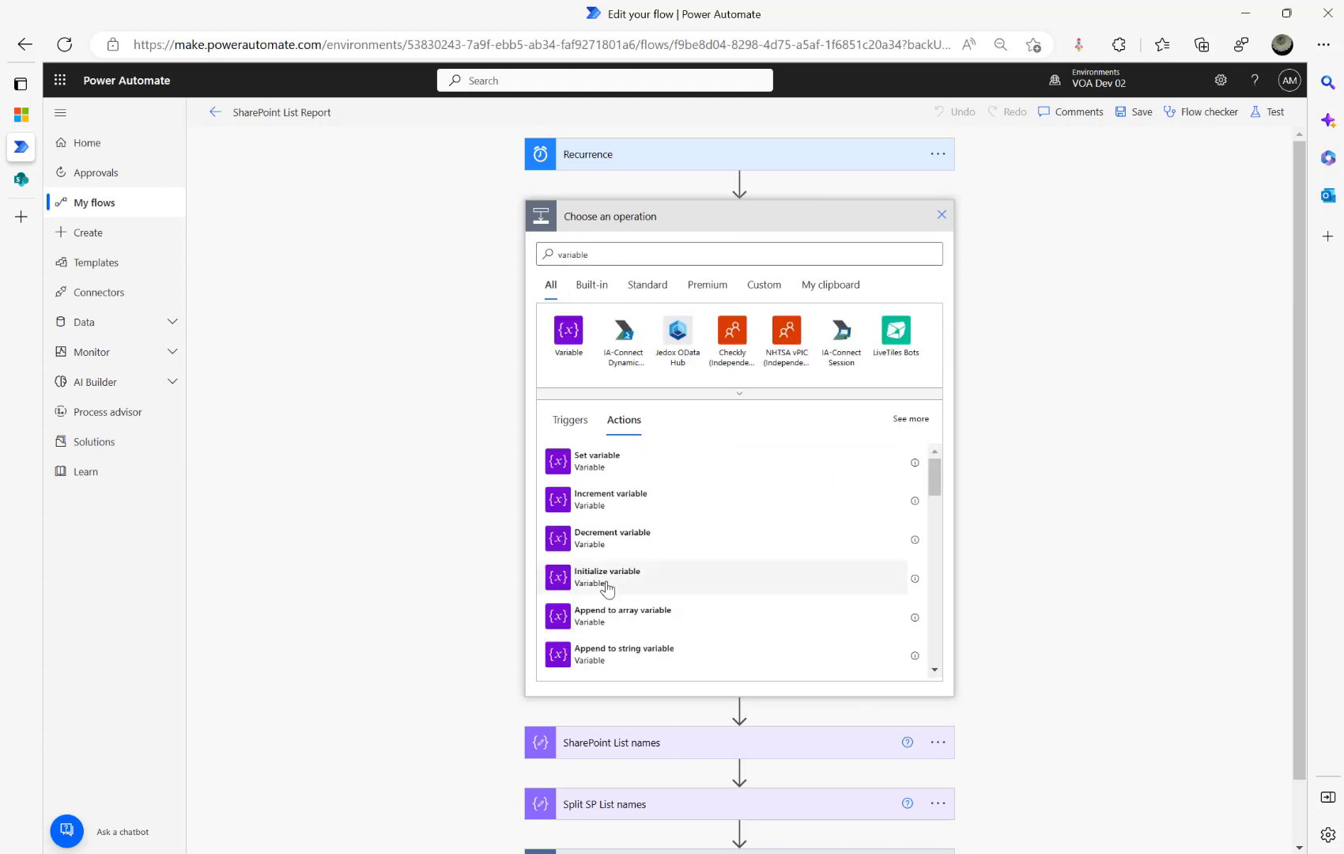
Name the initialized variable ListReport and set its type to Array
{"action": "left_click", "coordinate": [704, 248]}
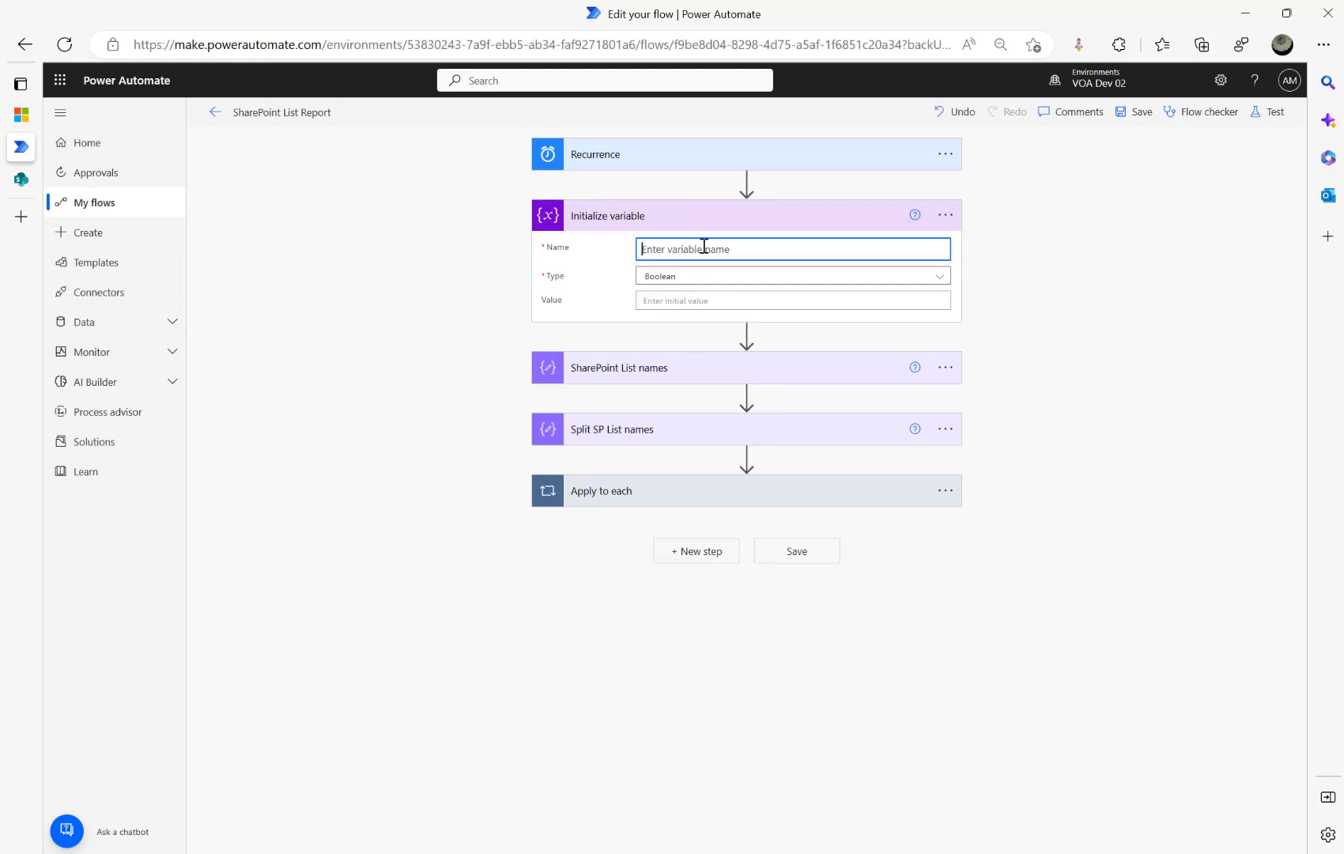
{"action": "type", "text": "ListReport"}
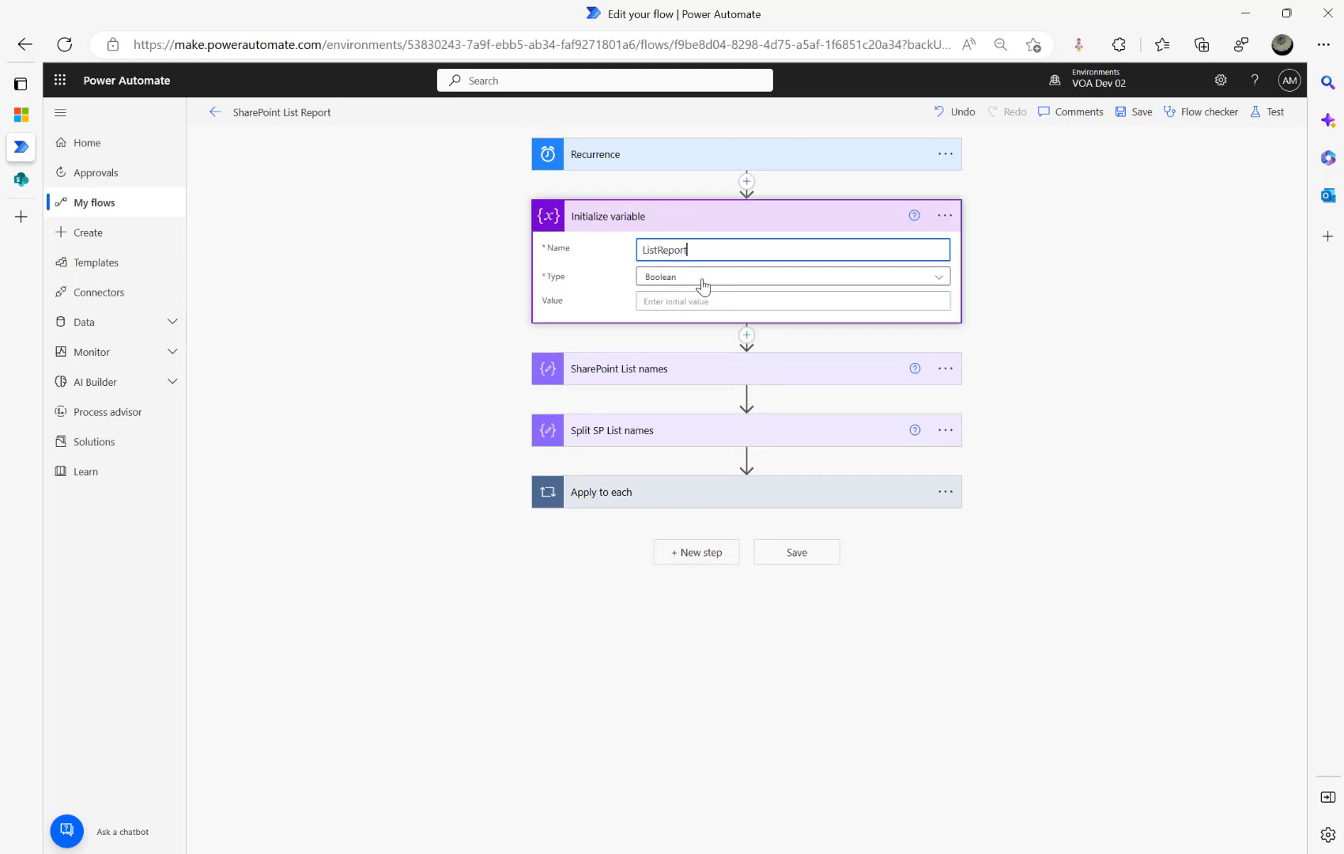
{"action": "left_click", "coordinate": [699, 278]}
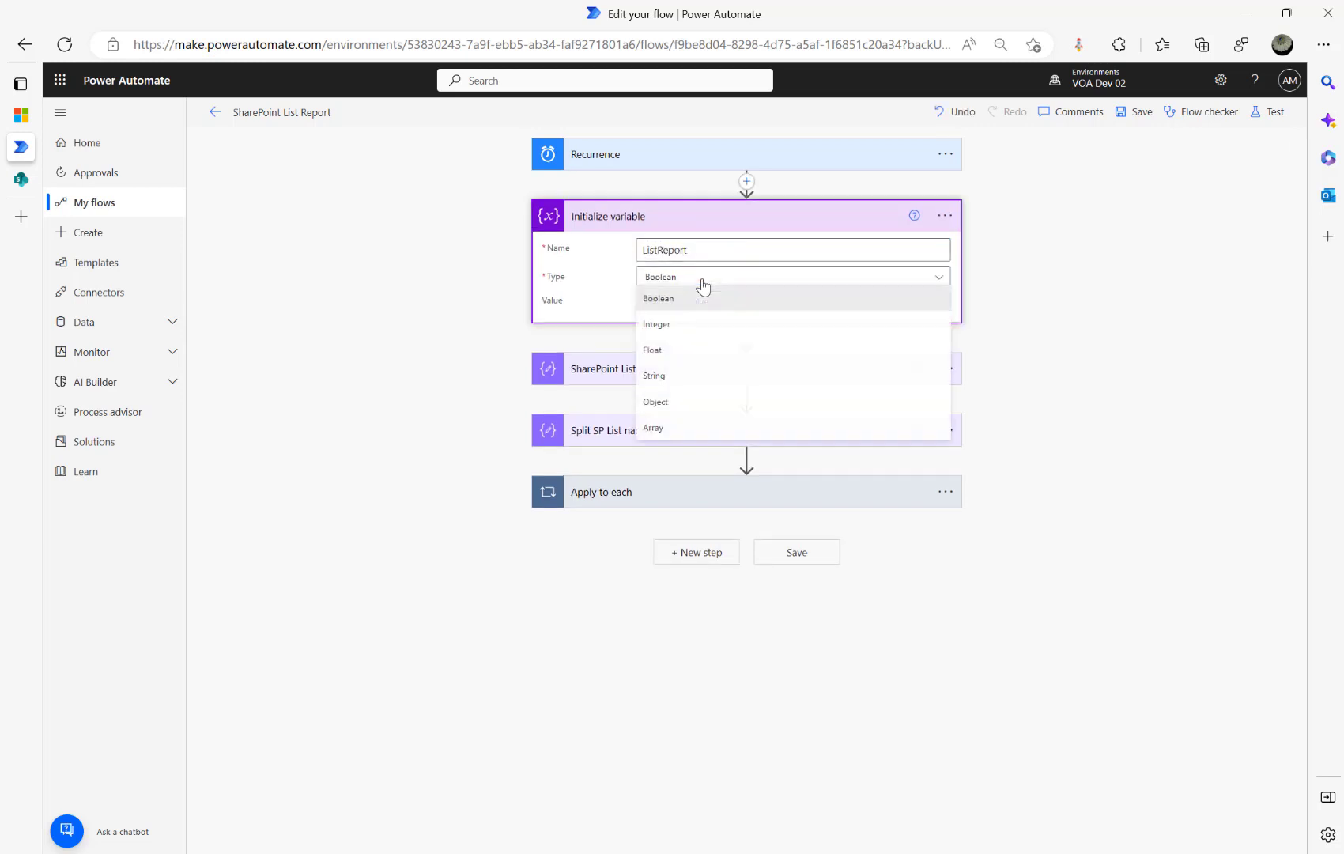
{"action": "left_click", "coordinate": [661, 427]}
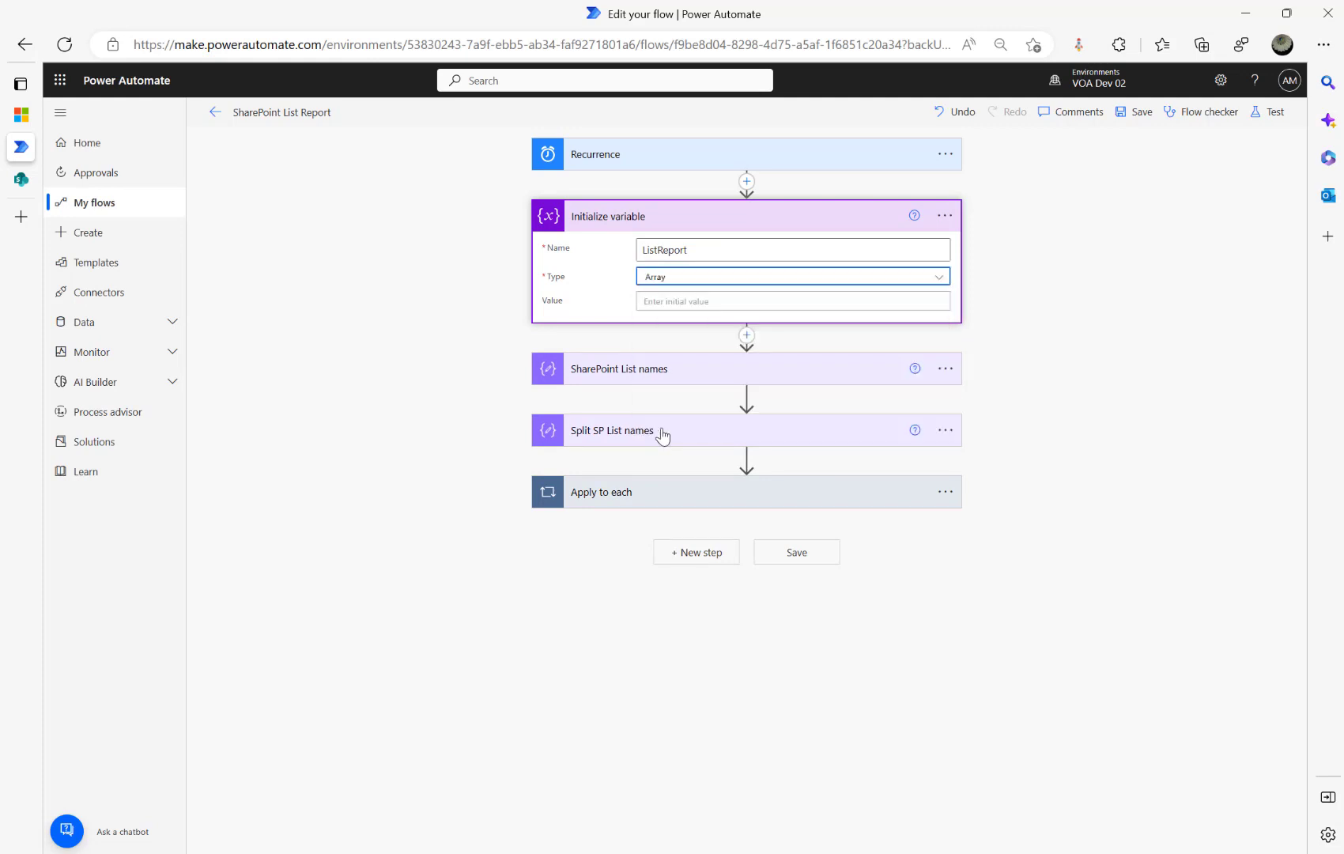
Add an Append to array variable action after Details inside the Apply to each loop
{"action": "left_click", "coordinate": [640, 498]}
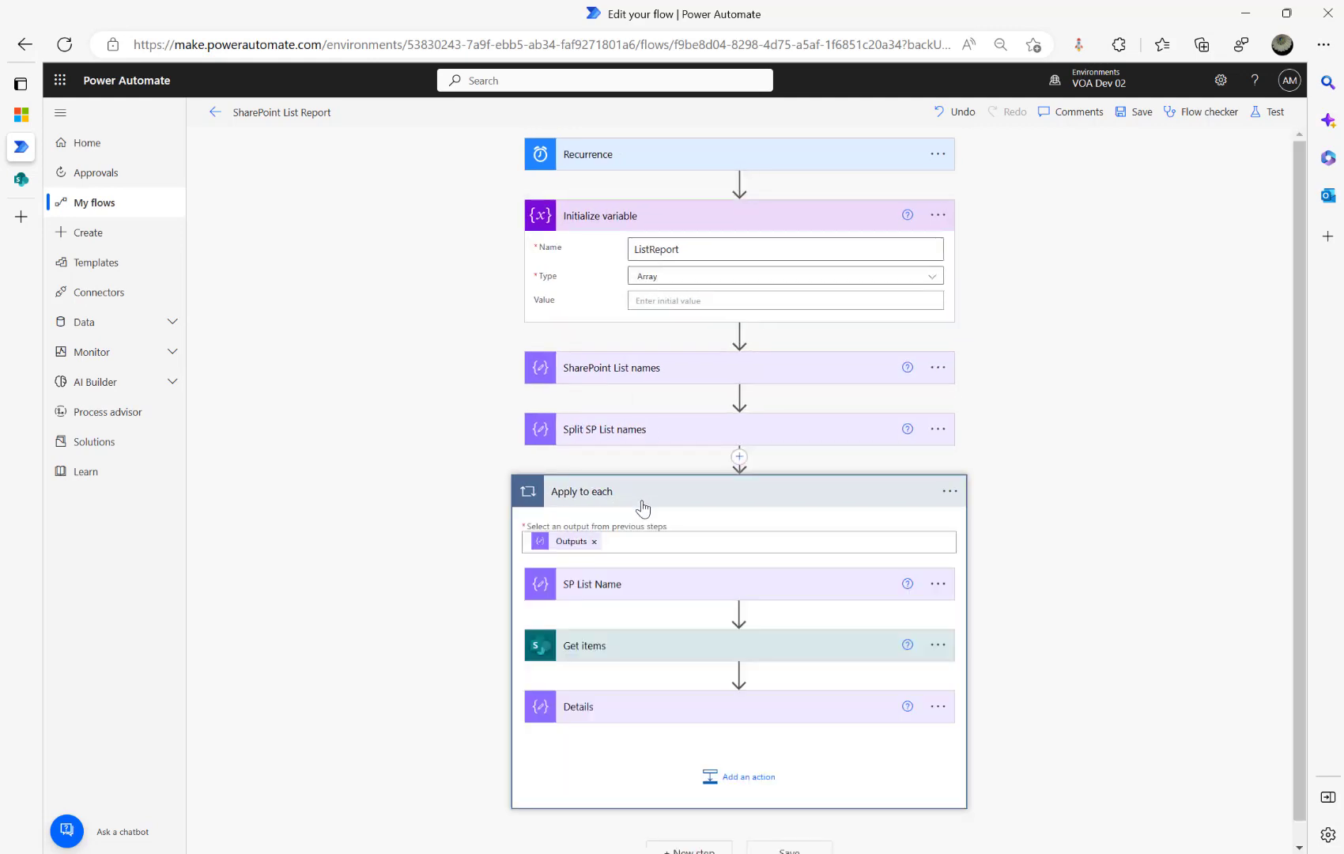
{"action": "left_click", "coordinate": [616, 713]}
{"action": "scroll", "coordinate": [430, 696], "scroll_direction": "down", "scroll_amount": 2}
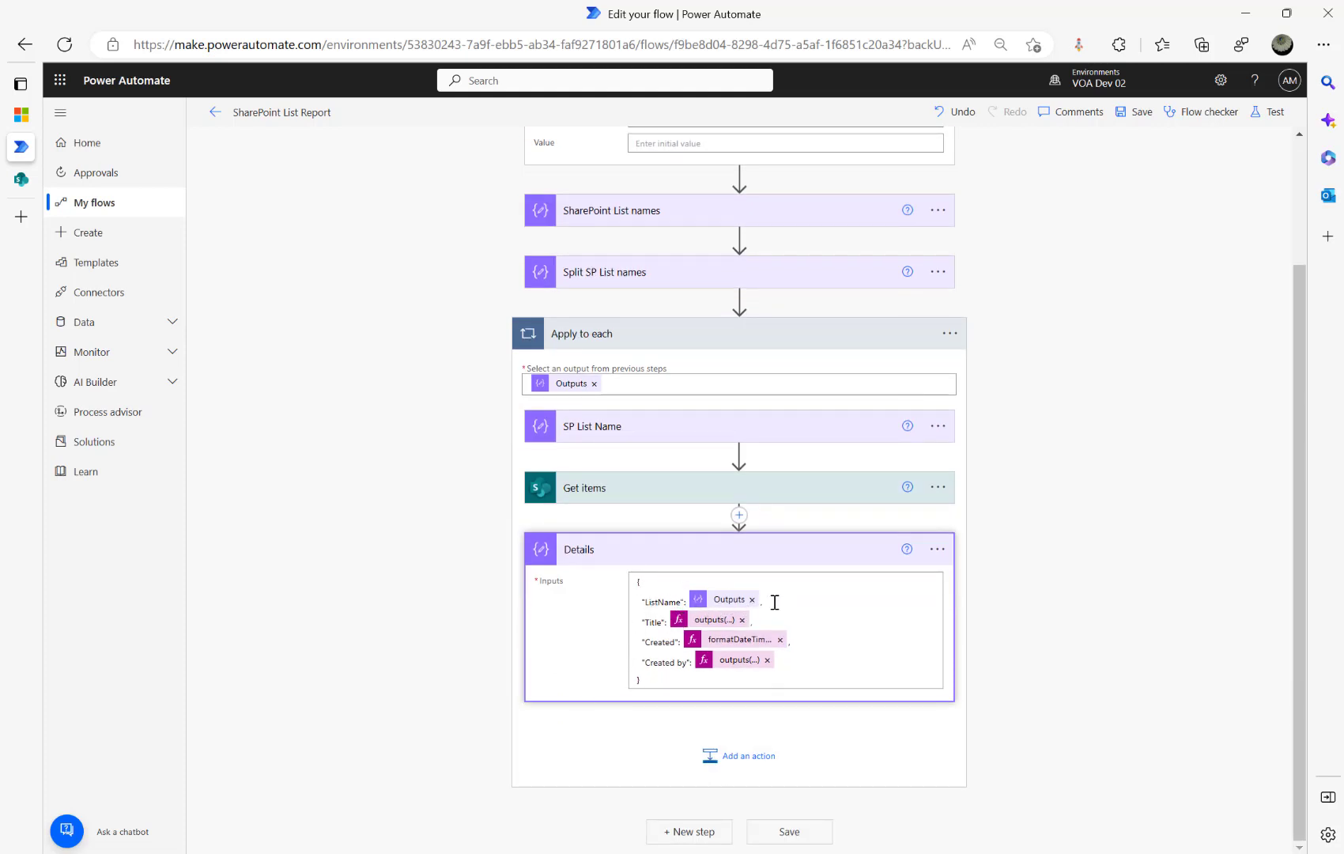
{"action": "left_click", "coordinate": [774, 602]}
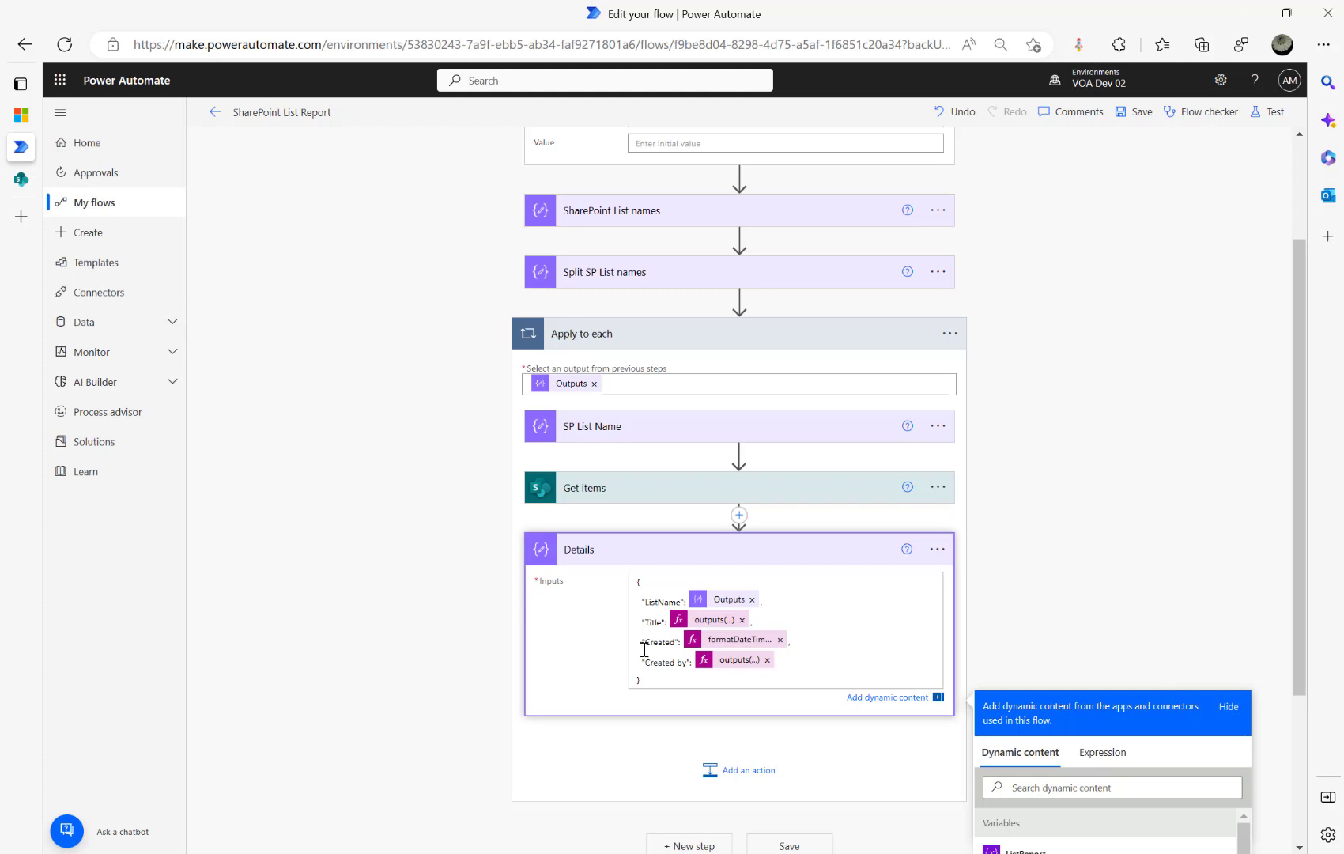
{"action": "type", "text": ","}
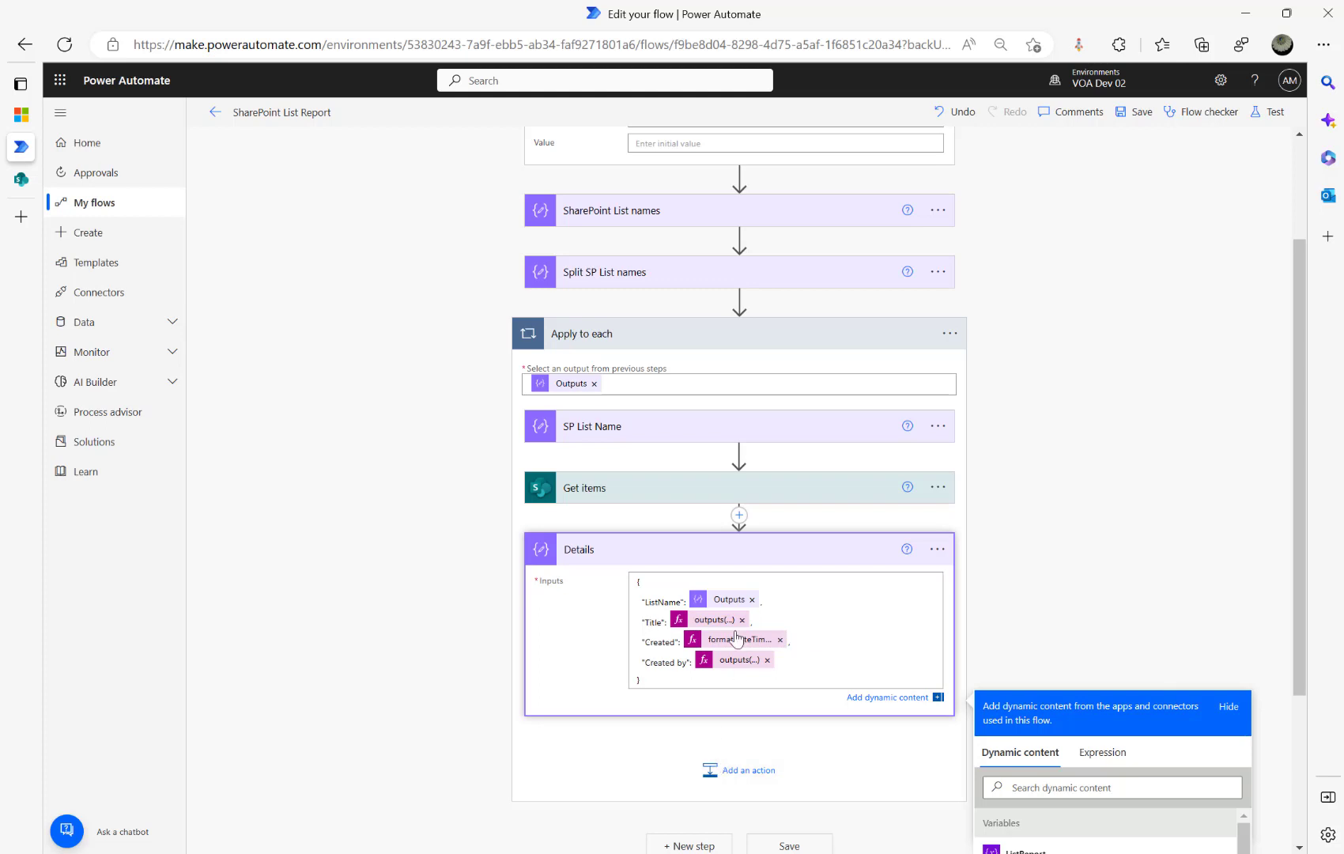
{"action": "left_click", "coordinate": [740, 778]}
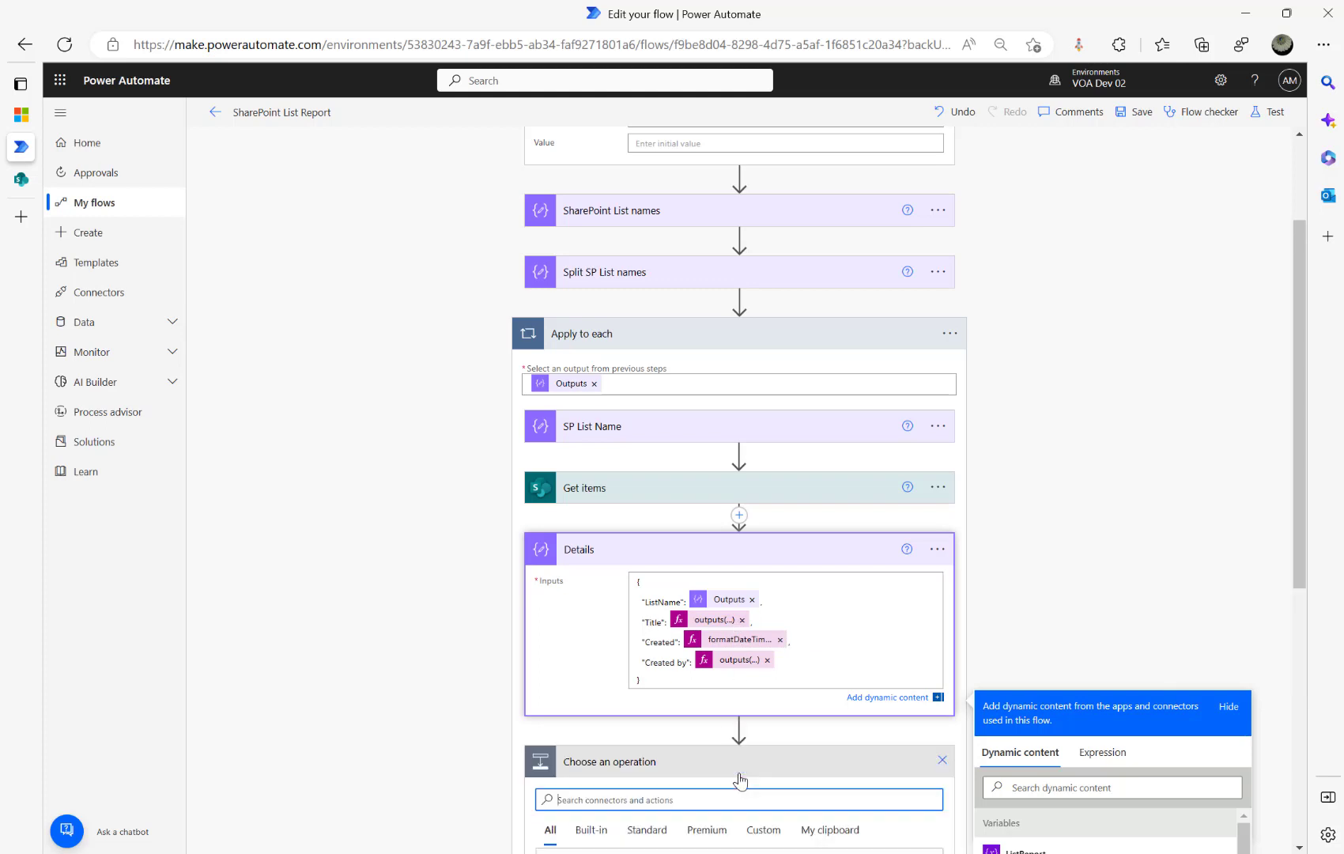
{"action": "type", "text": "append ar"}
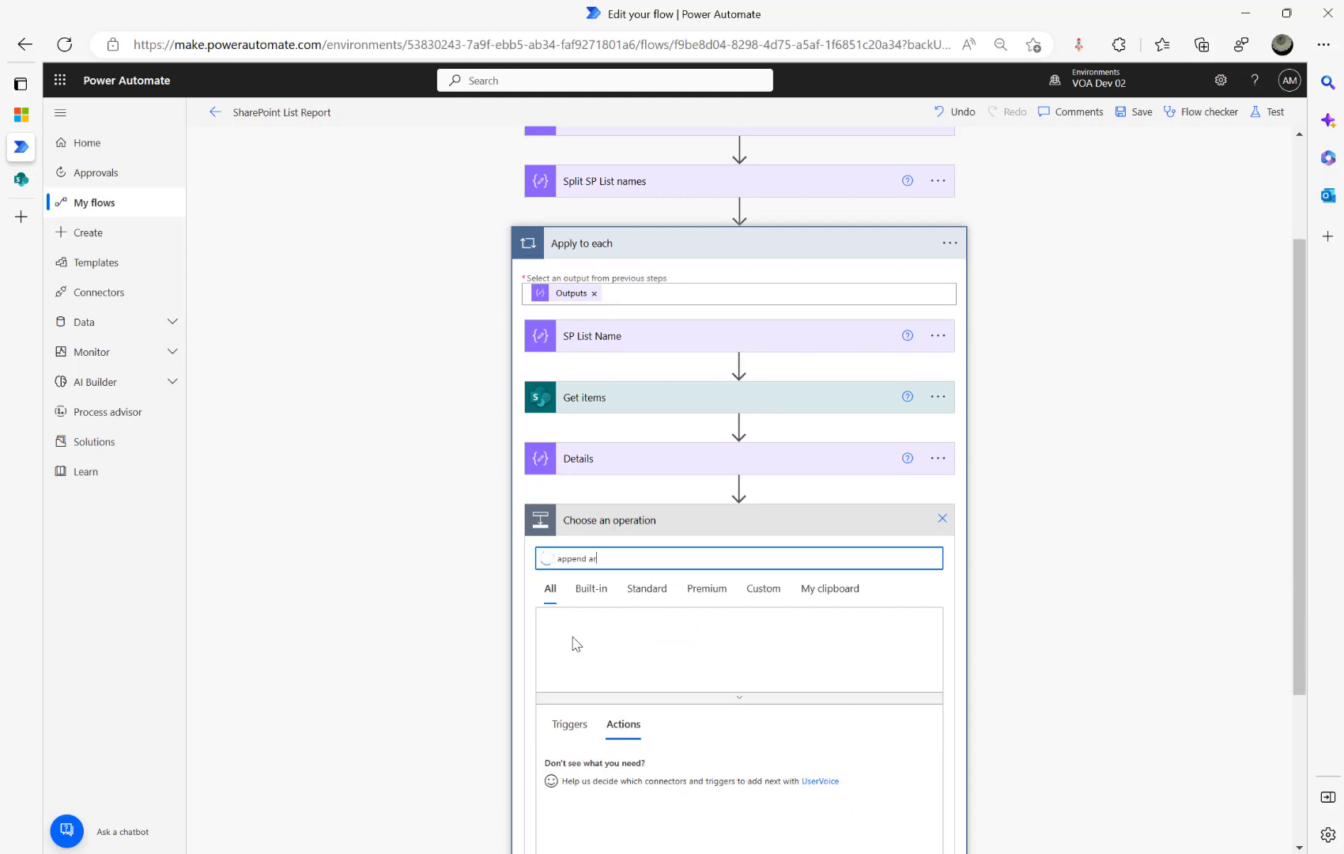
{"action": "left_click", "coordinate": [682, 636]}
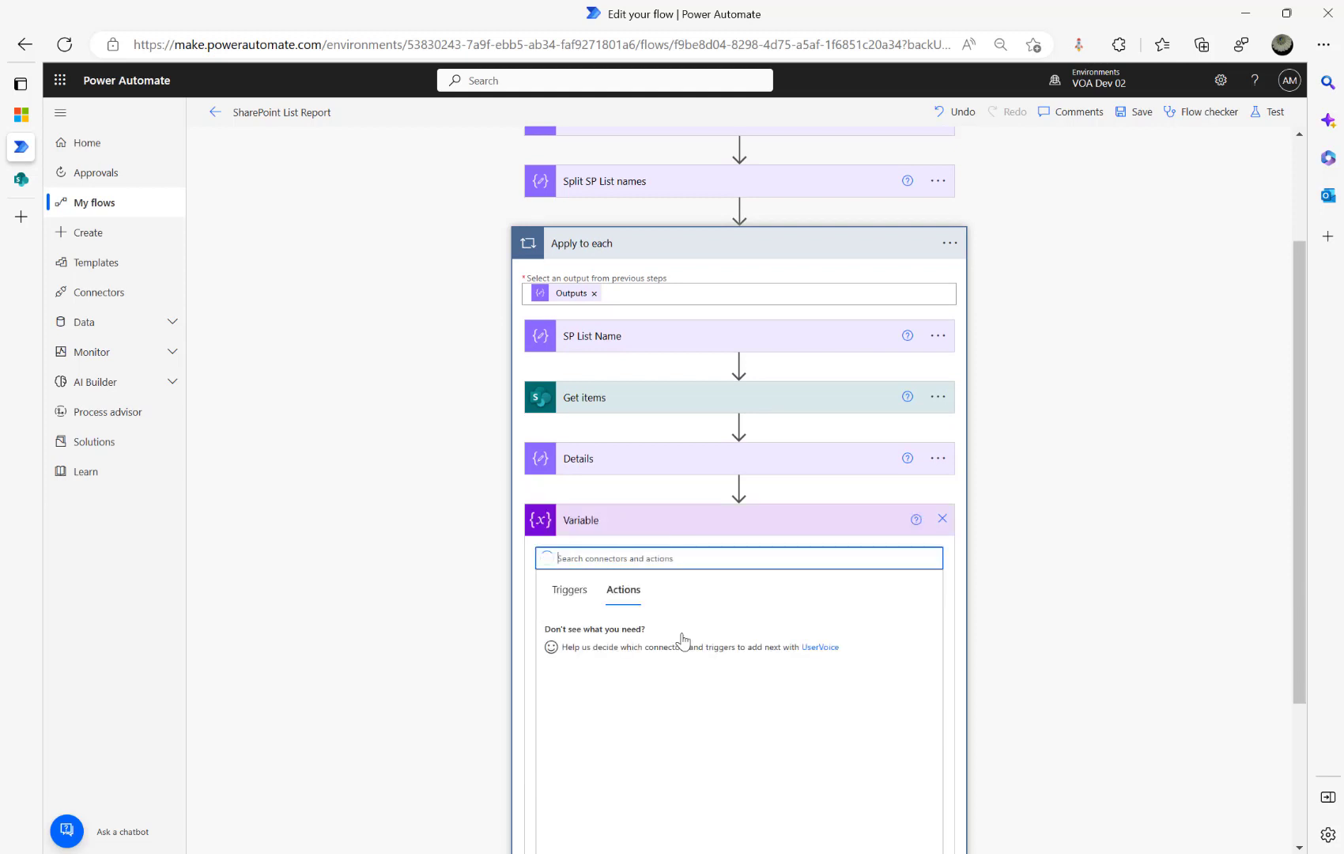
{"action": "scroll", "coordinate": [684, 641], "scroll_direction": "down", "scroll_amount": 1}
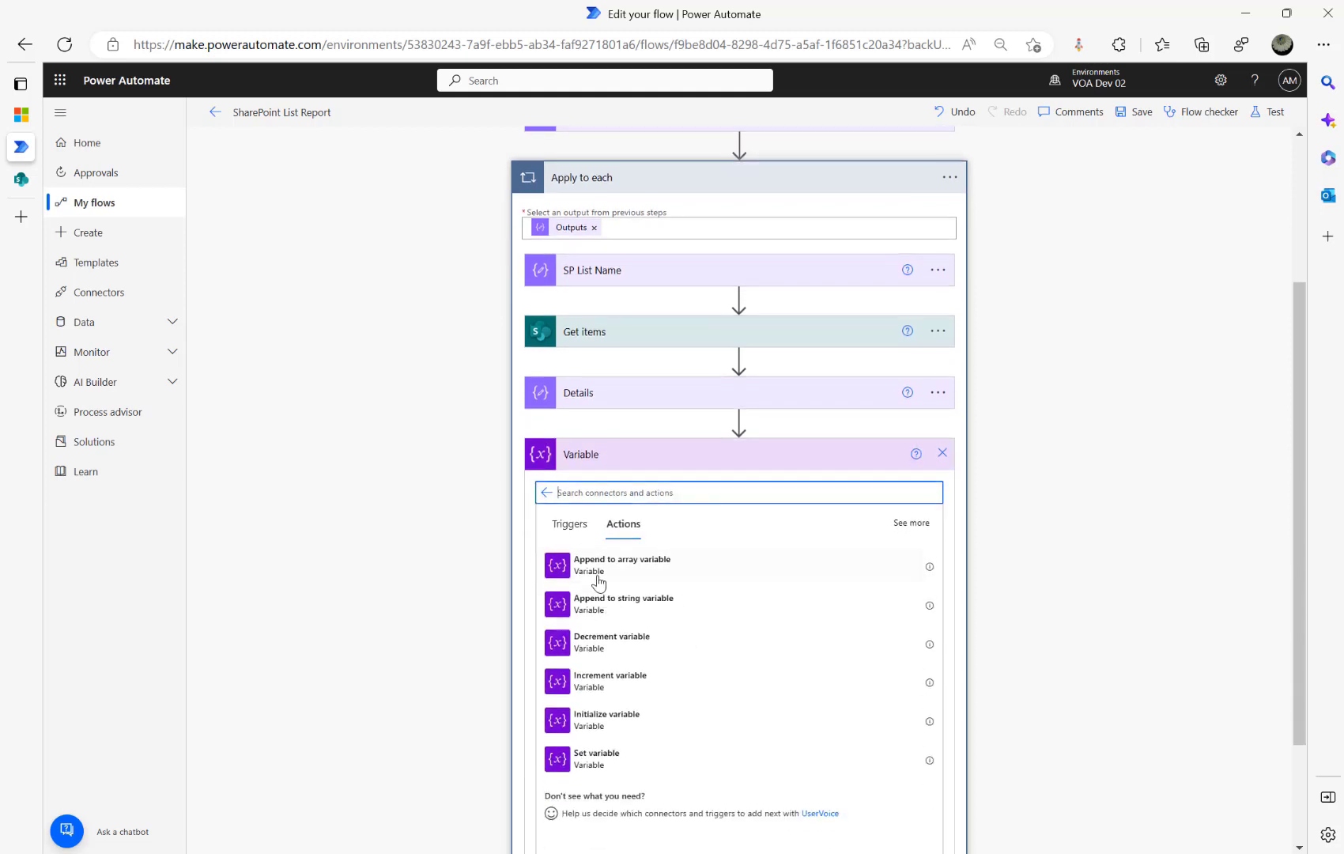
{"action": "left_click", "coordinate": [599, 582]}
Set the append action to the ListReport variable with the Details Outputs as its value
{"action": "left_click", "coordinate": [662, 654]}
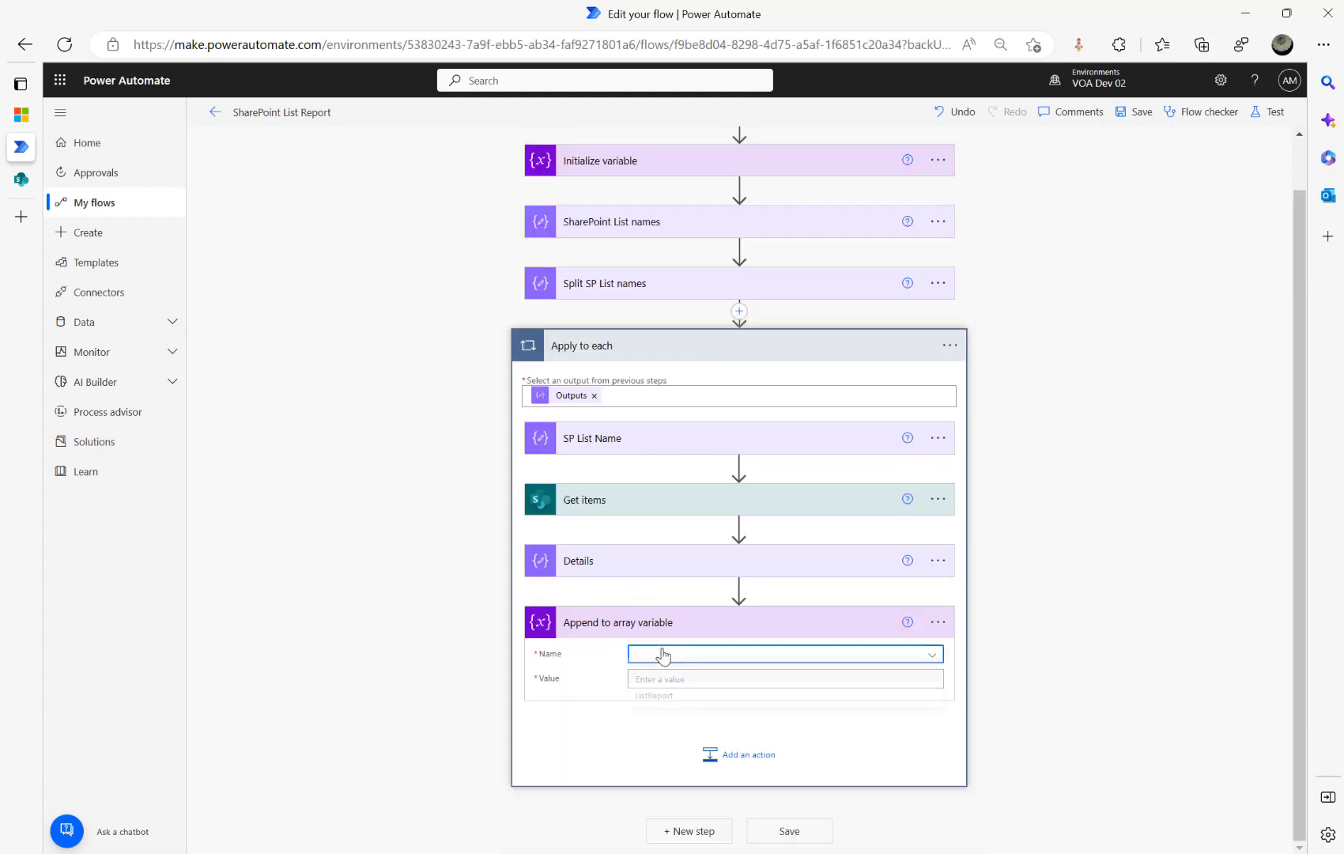
{"action": "left_click", "coordinate": [668, 700]}
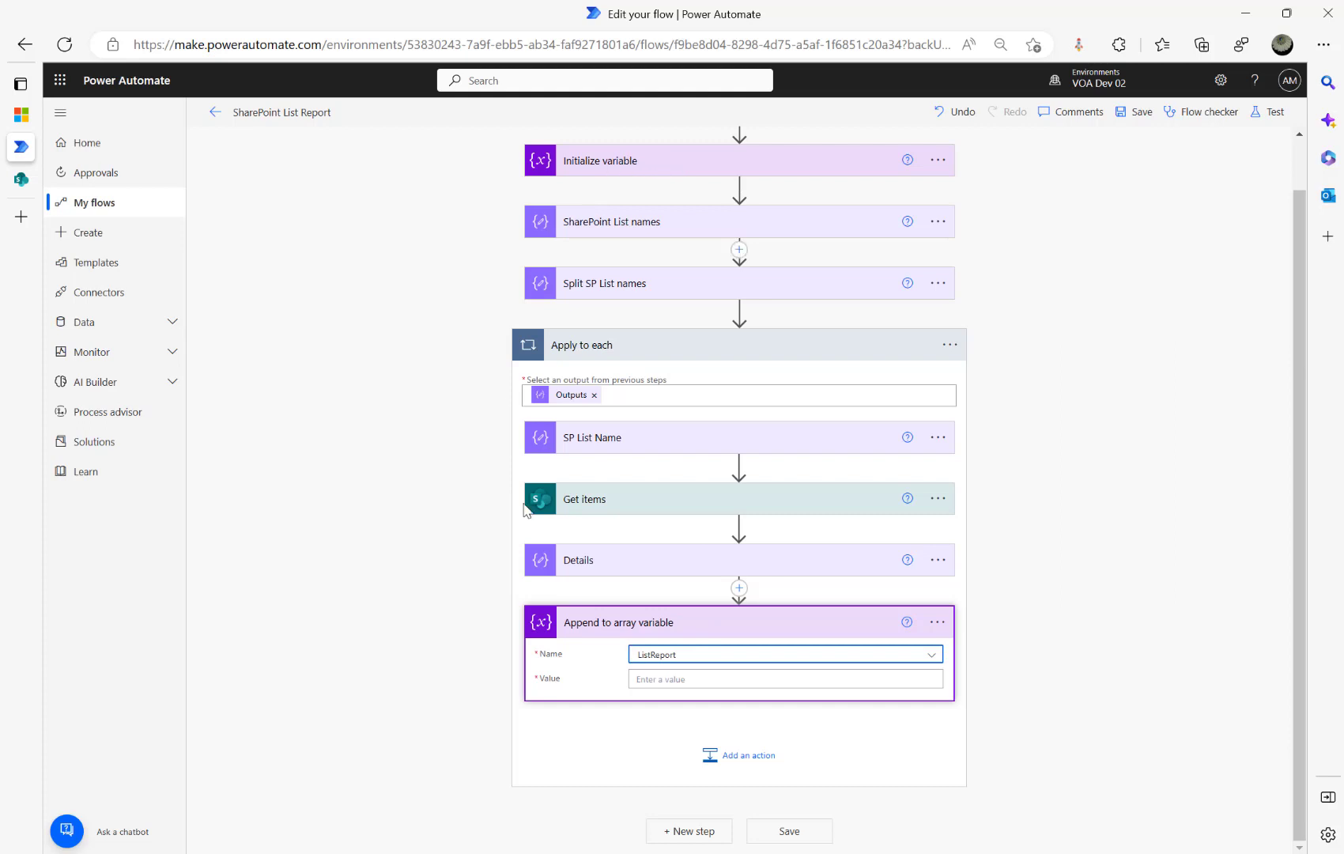
{"action": "left_click", "coordinate": [664, 678]}
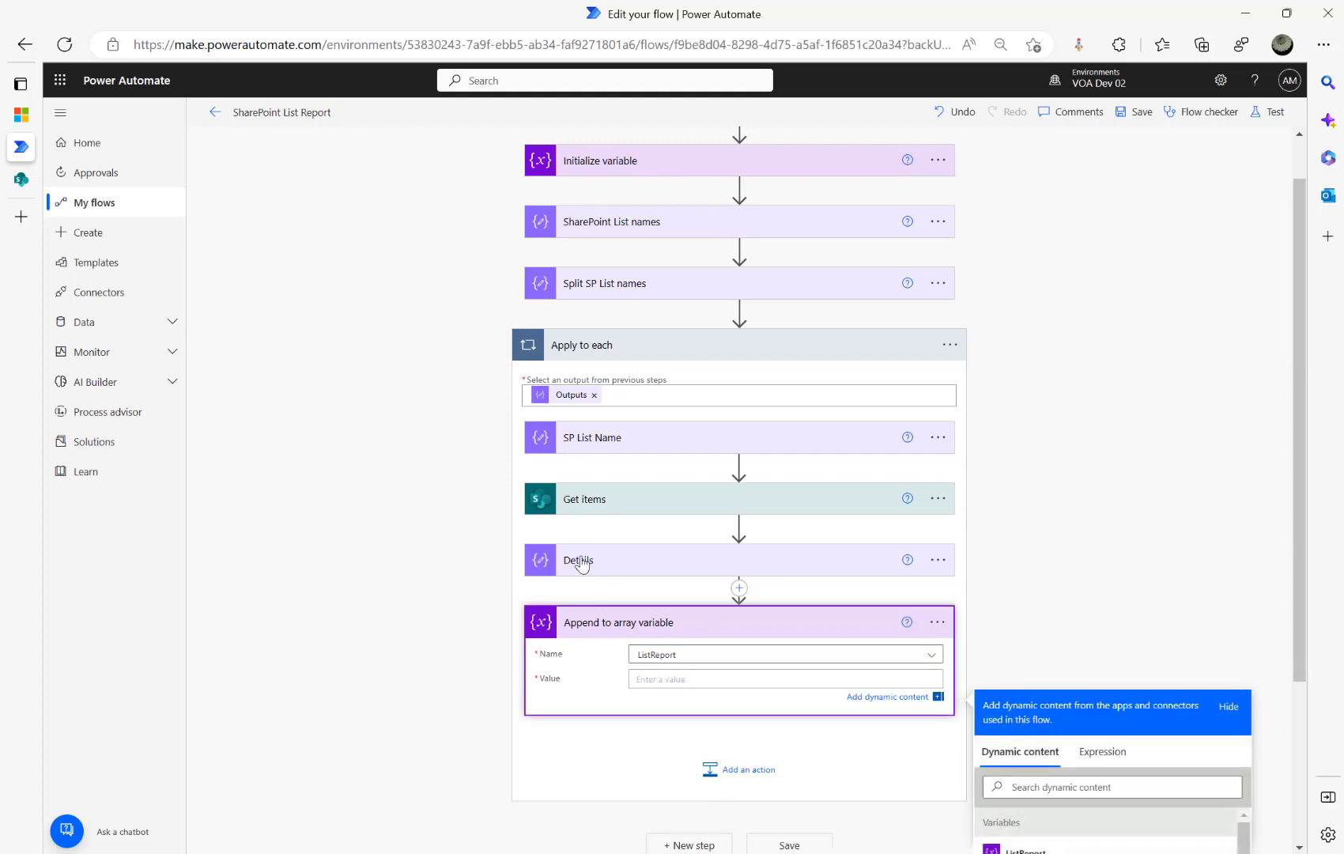
{"action": "scroll", "coordinate": [980, 632], "scroll_direction": "down", "scroll_amount": 2}
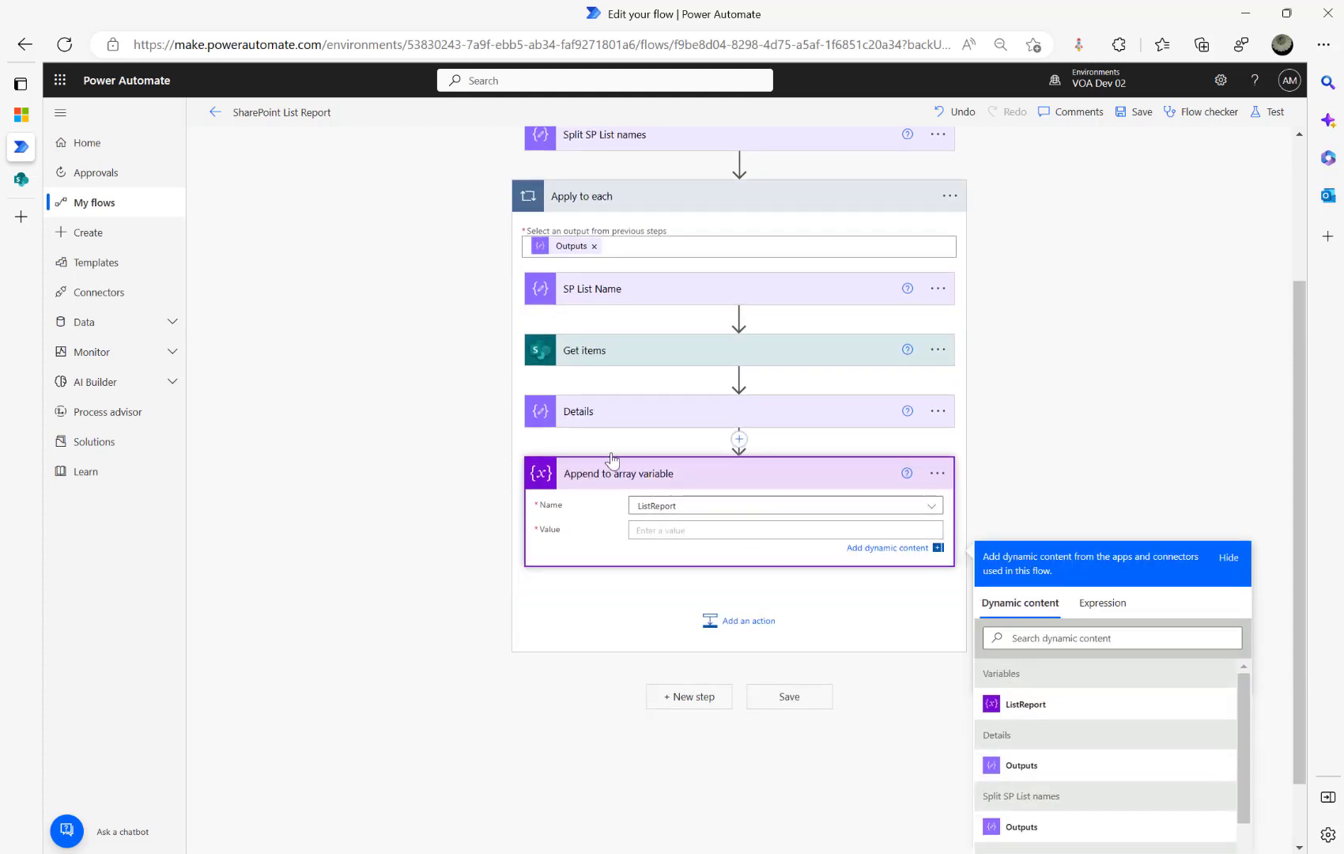
{"action": "left_click", "coordinate": [1026, 774]}
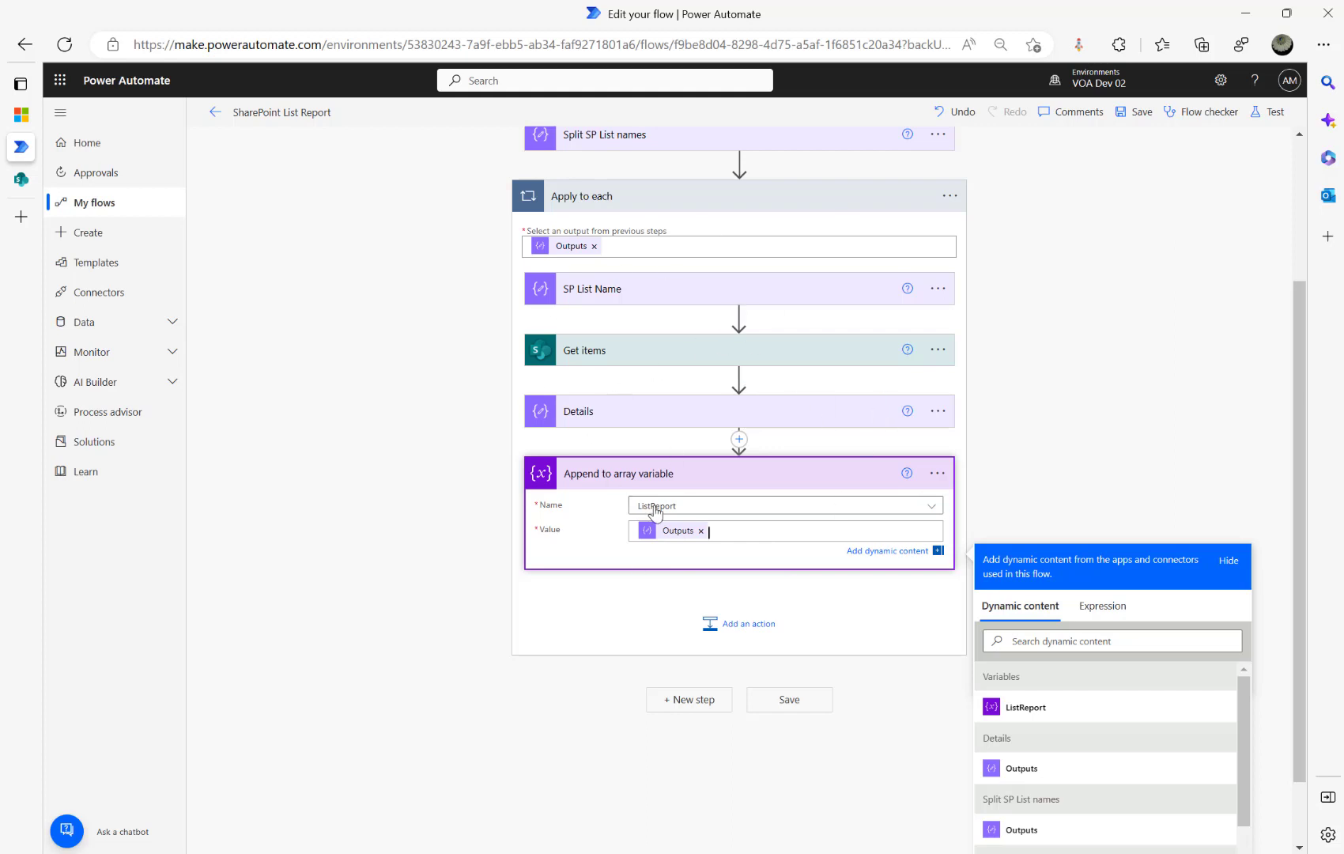
Collapse the Apply to each loop and add a Create HTML table data operation after it
{"action": "left_click", "coordinate": [636, 196]}
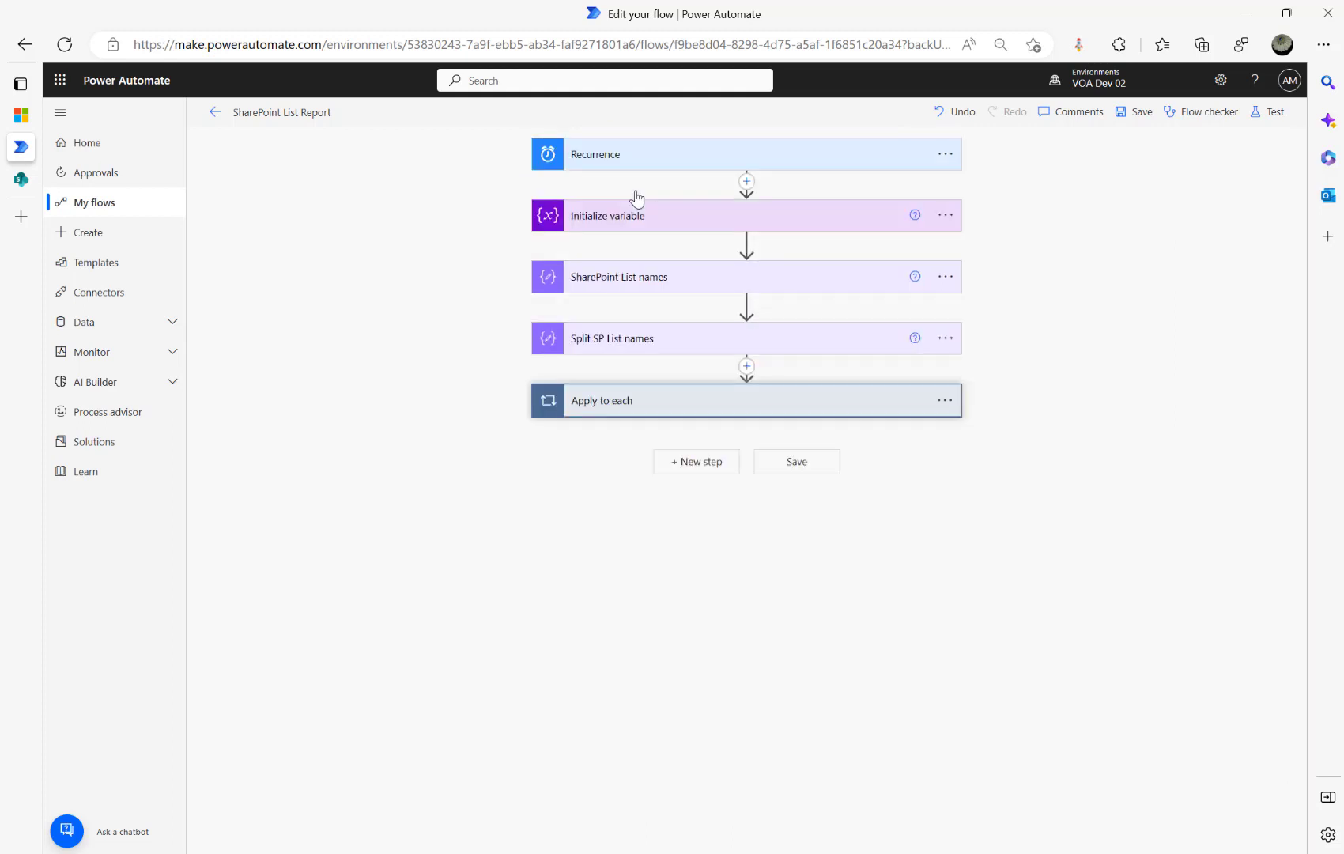
{"action": "left_click", "coordinate": [688, 465]}
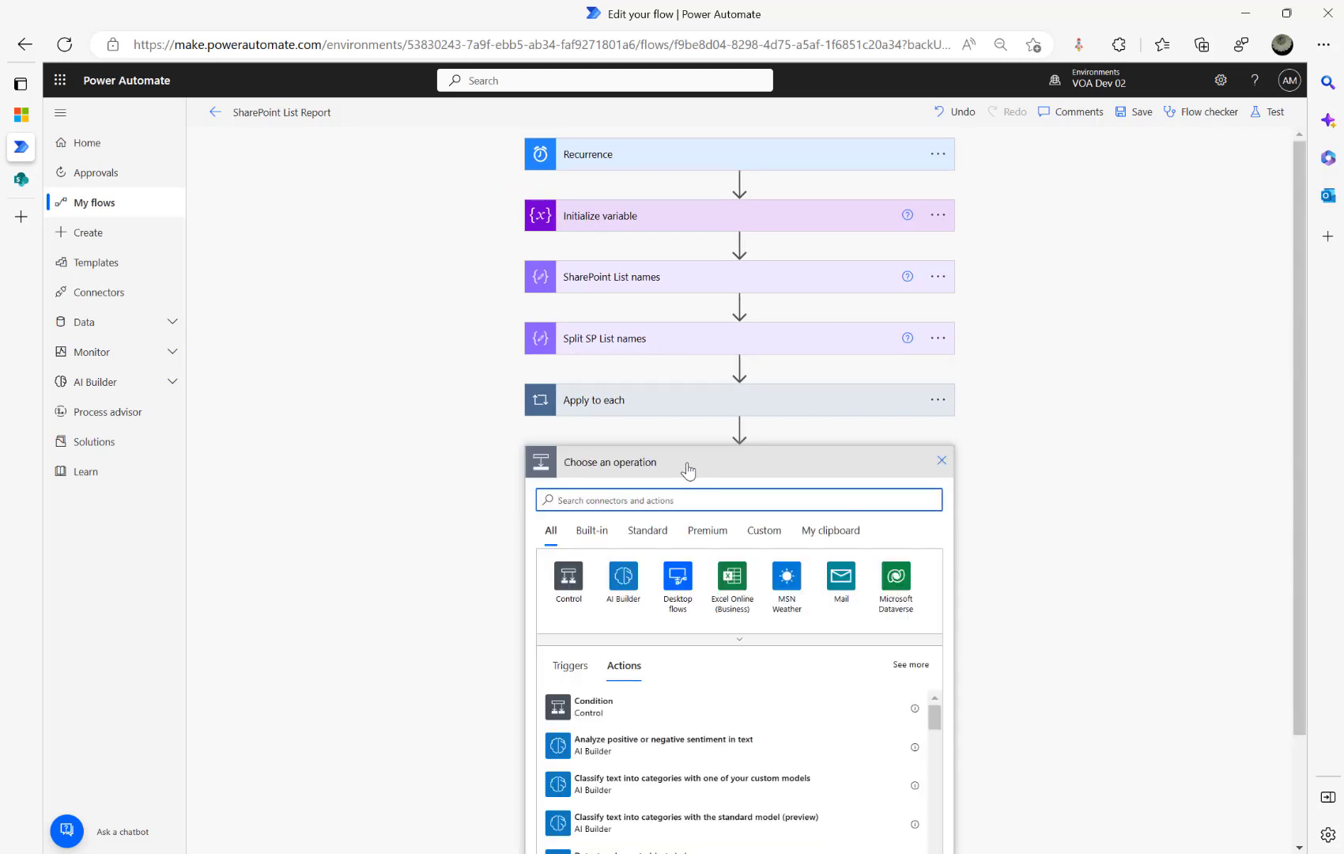
{"action": "type", "text": "html to"}
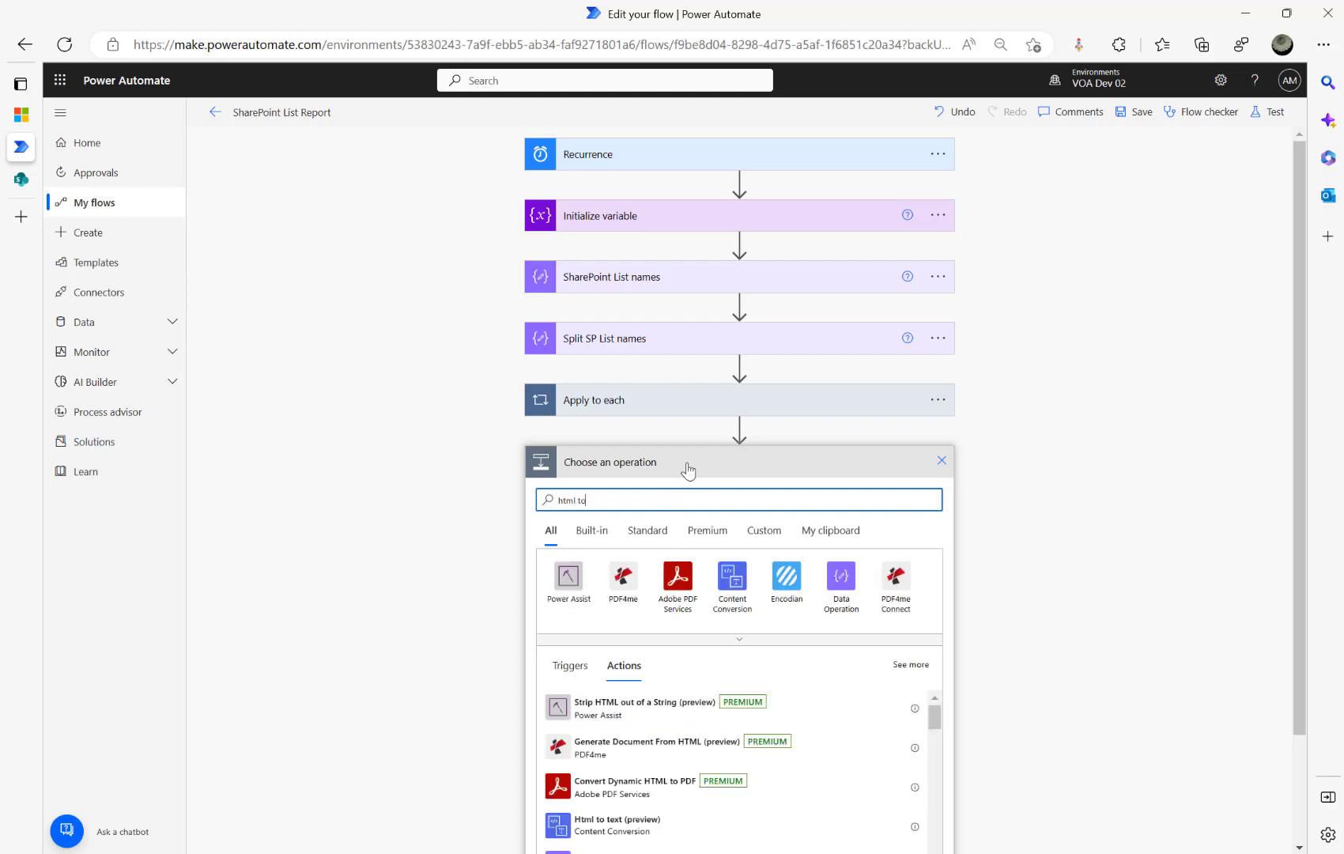
{"action": "key", "text": "BackSpace"}
{"action": "key", "text": "BackSpace"}
{"action": "key", "text": "BackSpace"}
{"action": "key", "text": "BackSpace"}
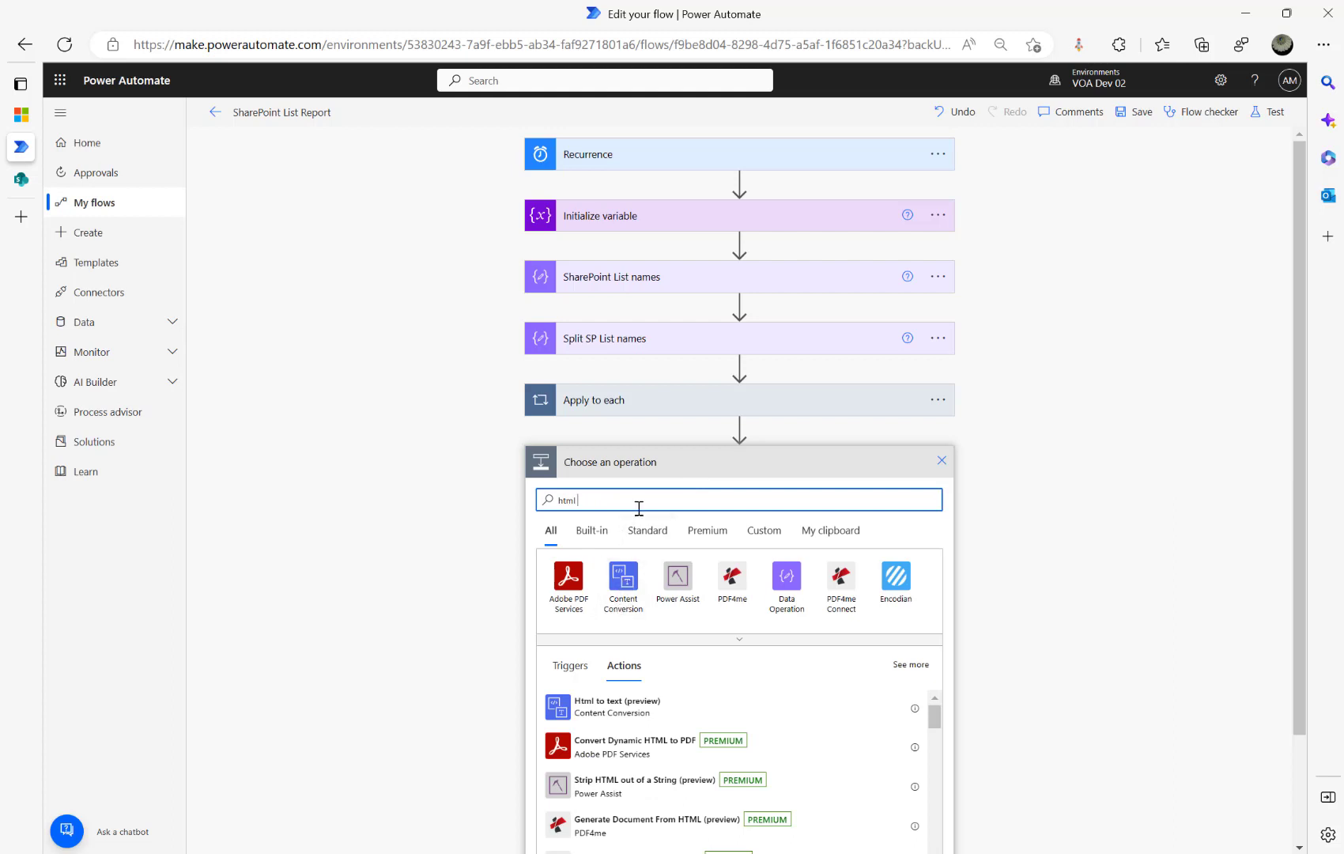
{"action": "left_click", "coordinate": [787, 577]}
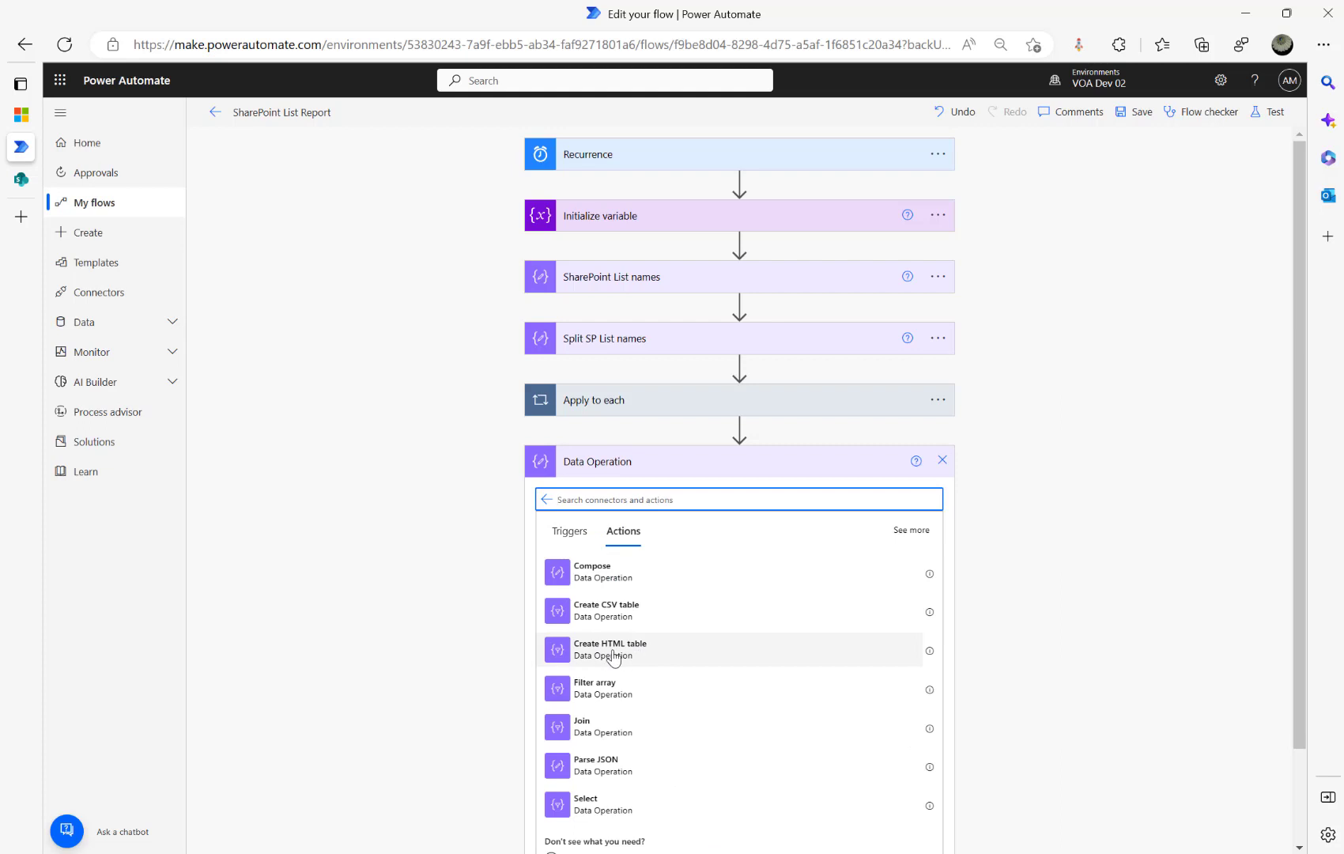
{"action": "left_click", "coordinate": [612, 650]}
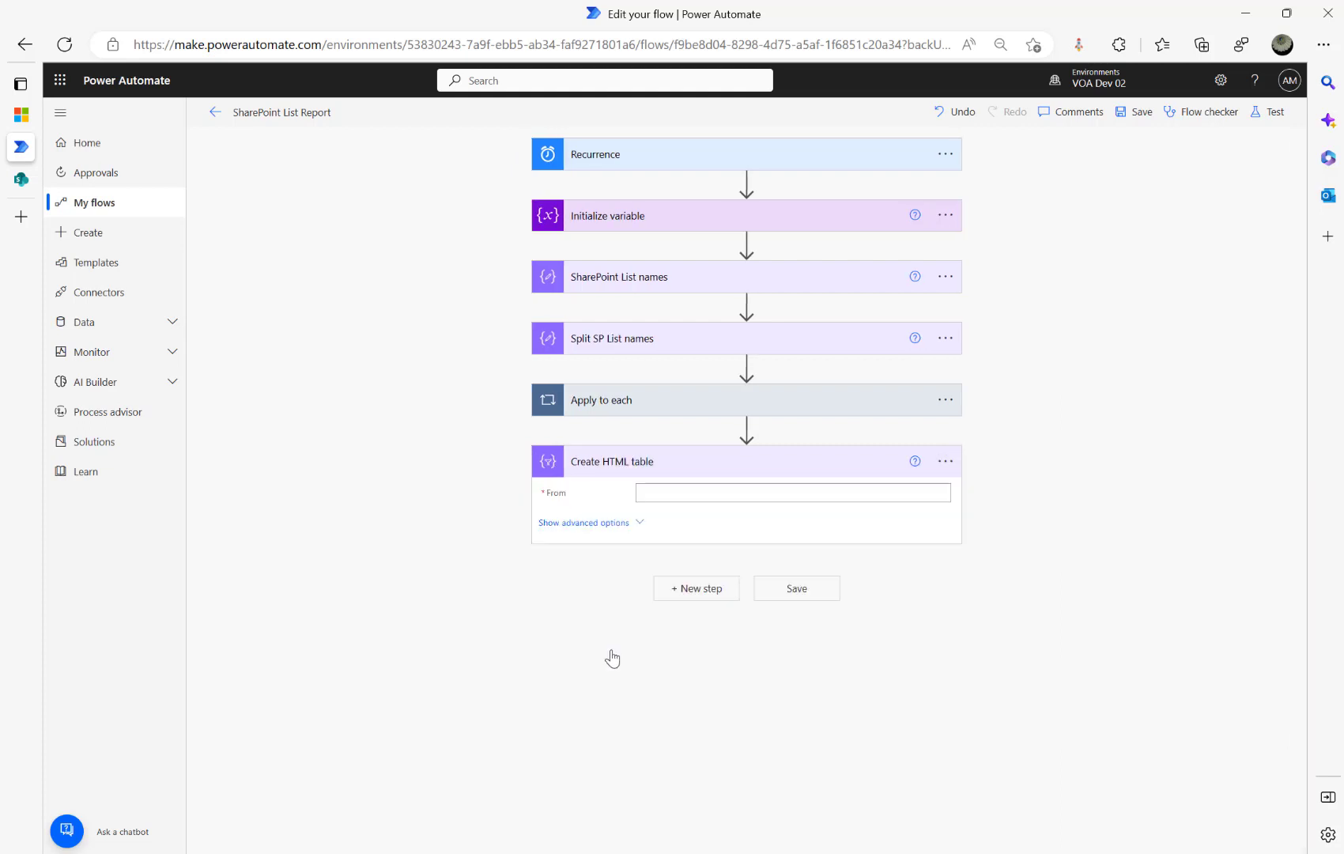
Set the Create HTML table source to the ListReport variable and reveal its advanced column options
{"action": "left_click", "coordinate": [701, 491]}
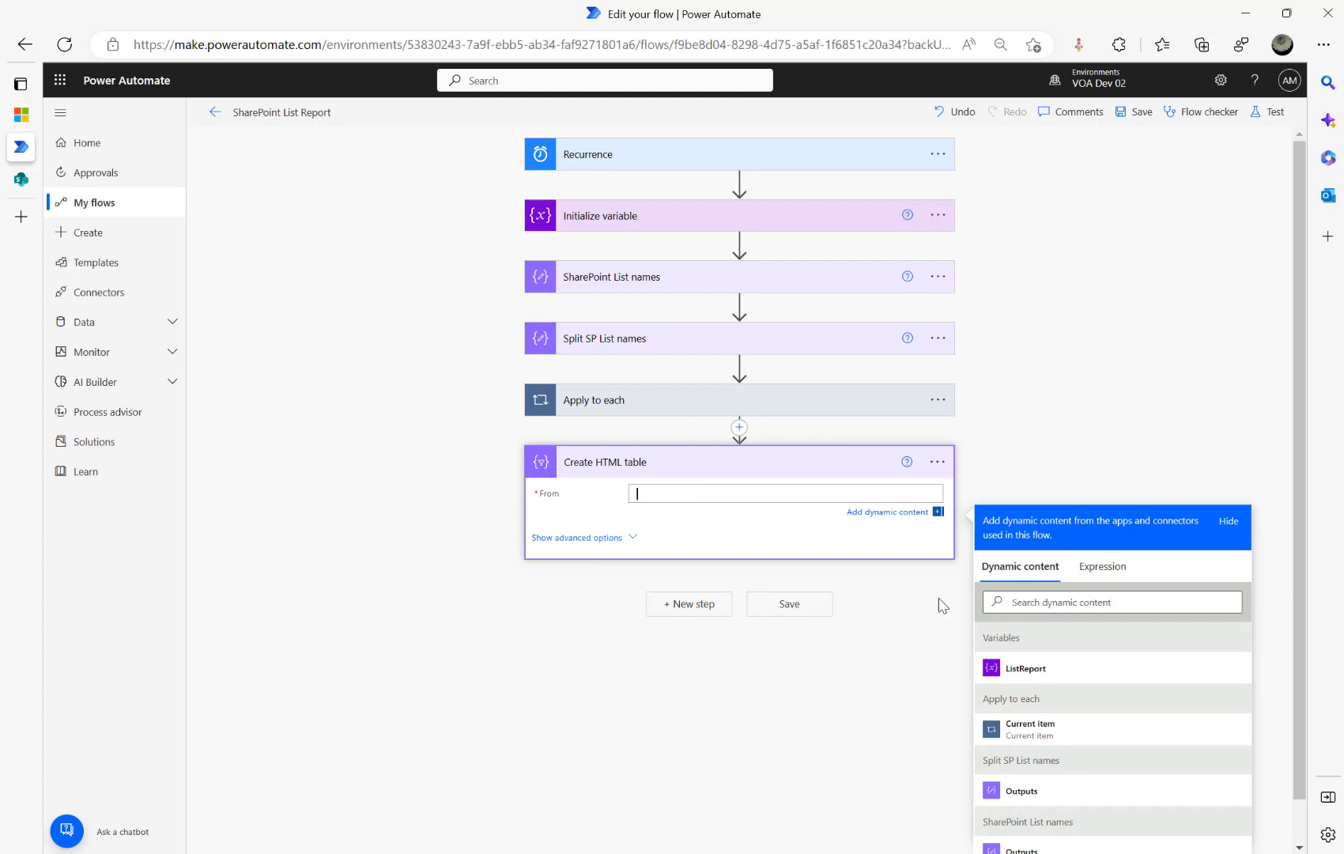
{"action": "left_click", "coordinate": [608, 221]}
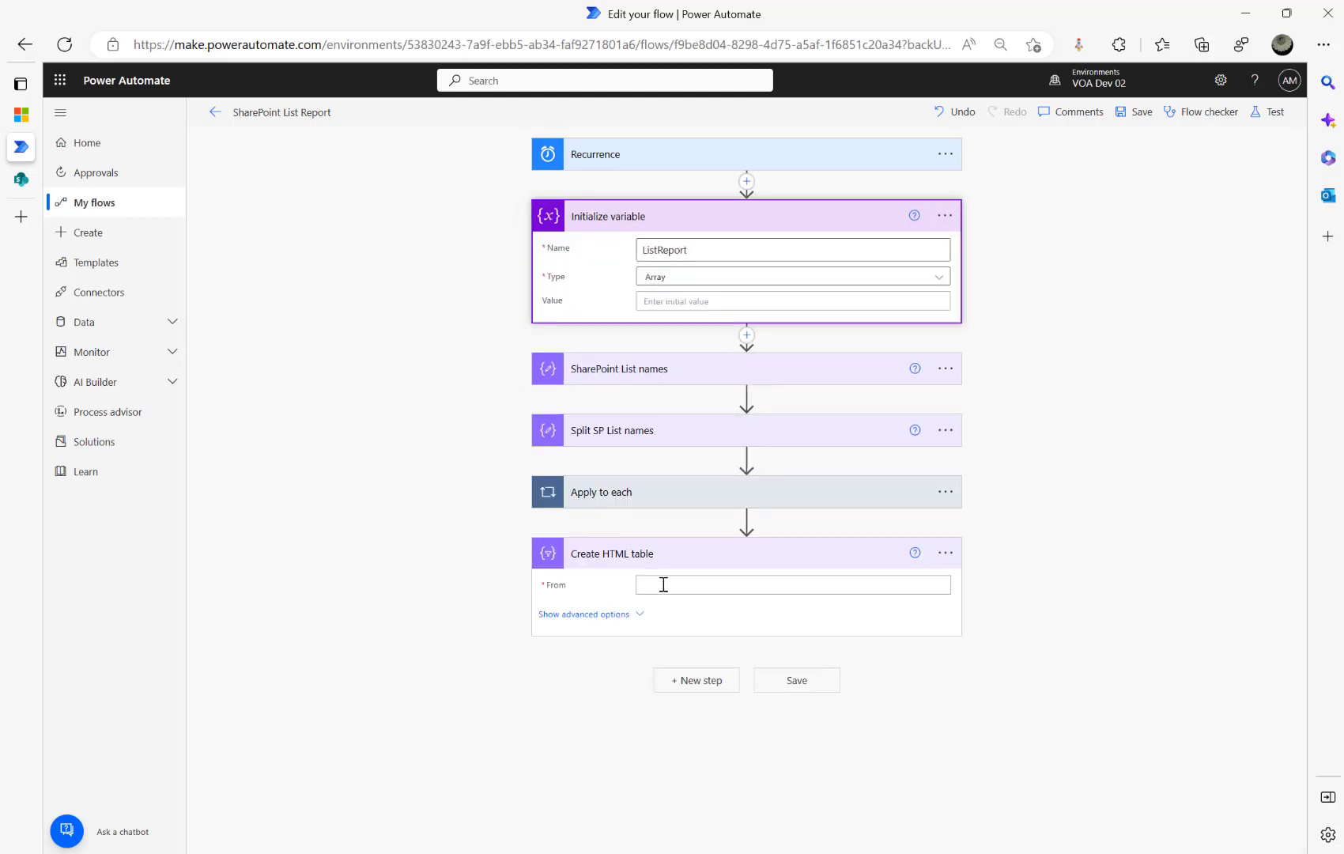
{"action": "left_click", "coordinate": [694, 584]}
{"action": "left_click", "coordinate": [1020, 763]}
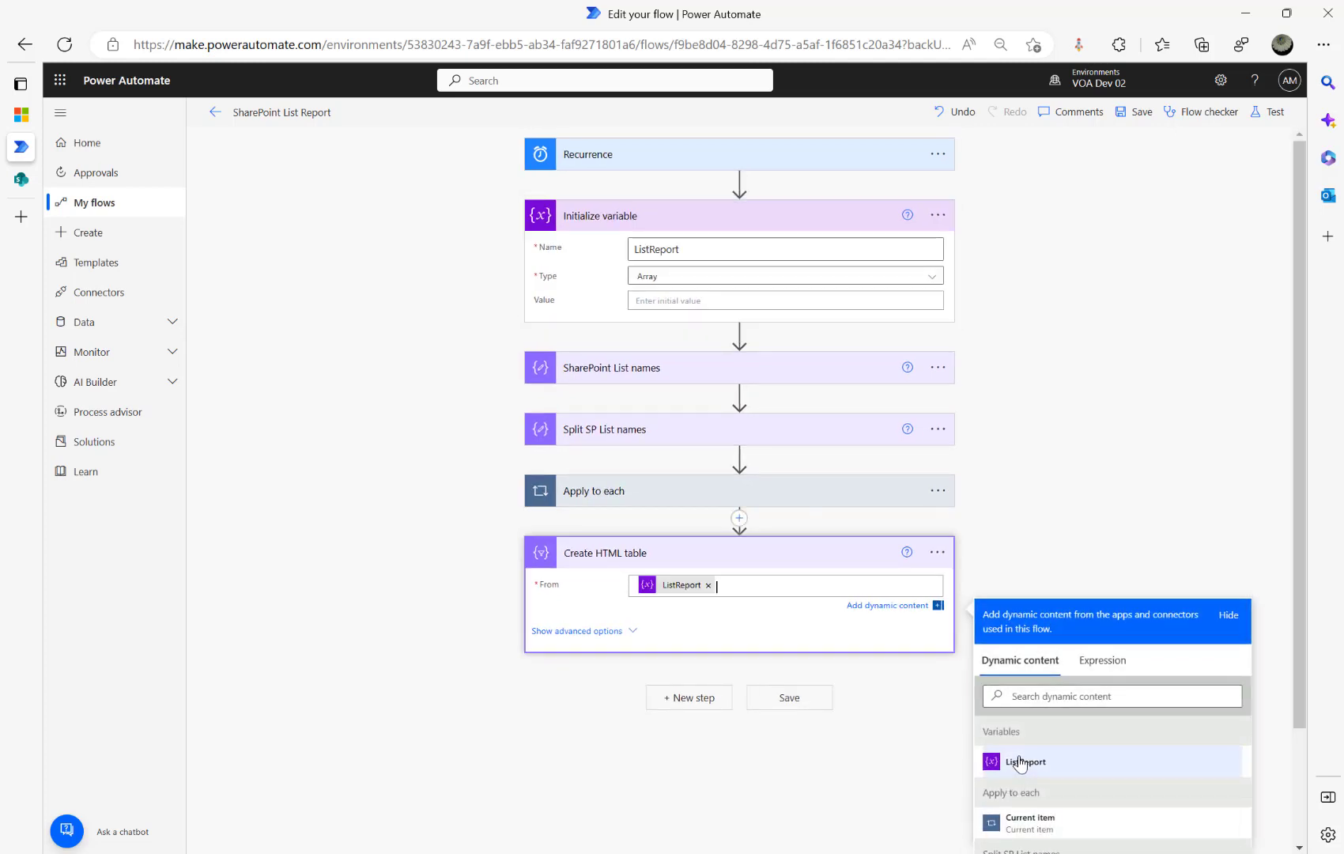
{"action": "left_click", "coordinate": [608, 631]}
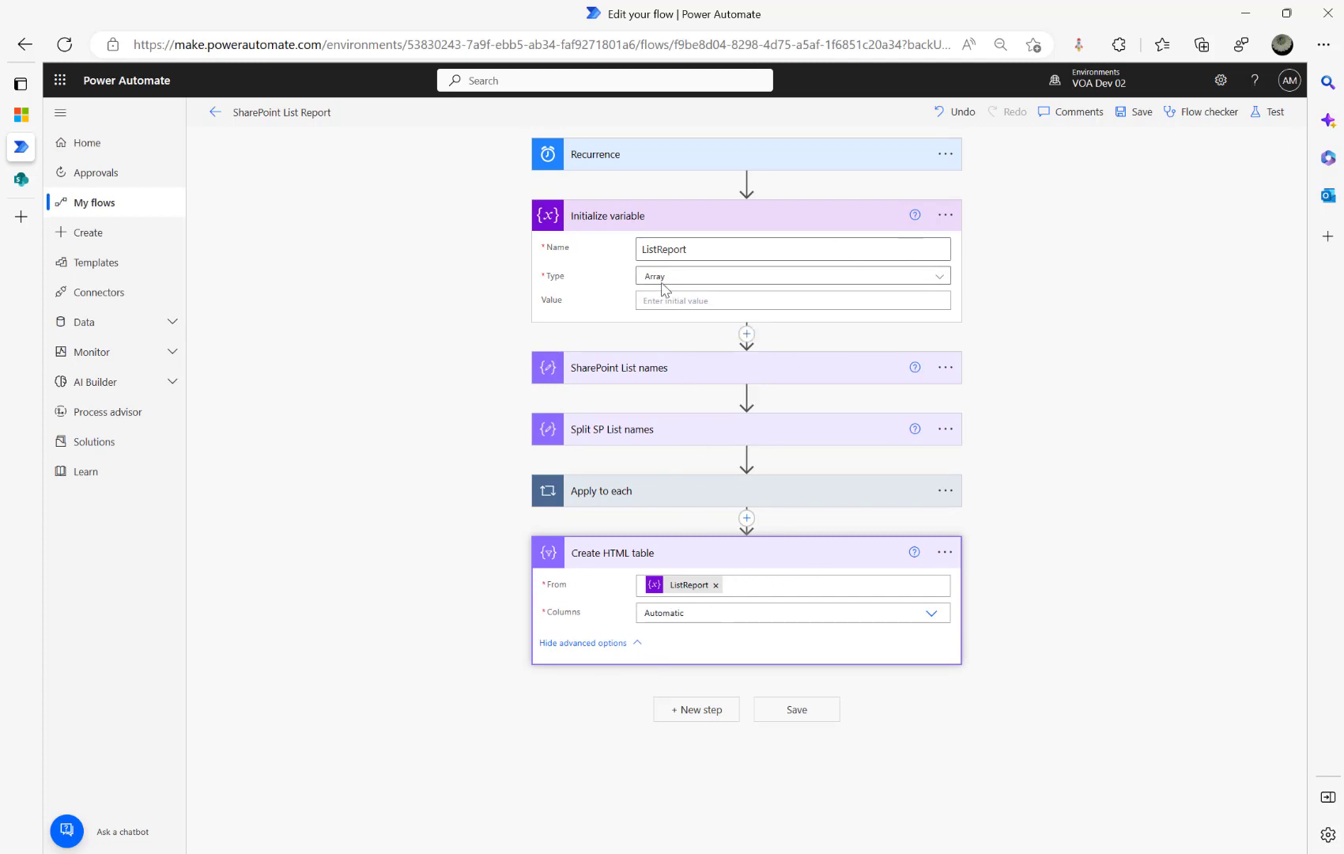
Rename the "ListName" key to "List Name" in the Details inputs inside the Apply to each loop
{"action": "left_click", "coordinate": [607, 491]}
{"action": "left_click", "coordinate": [603, 708]}
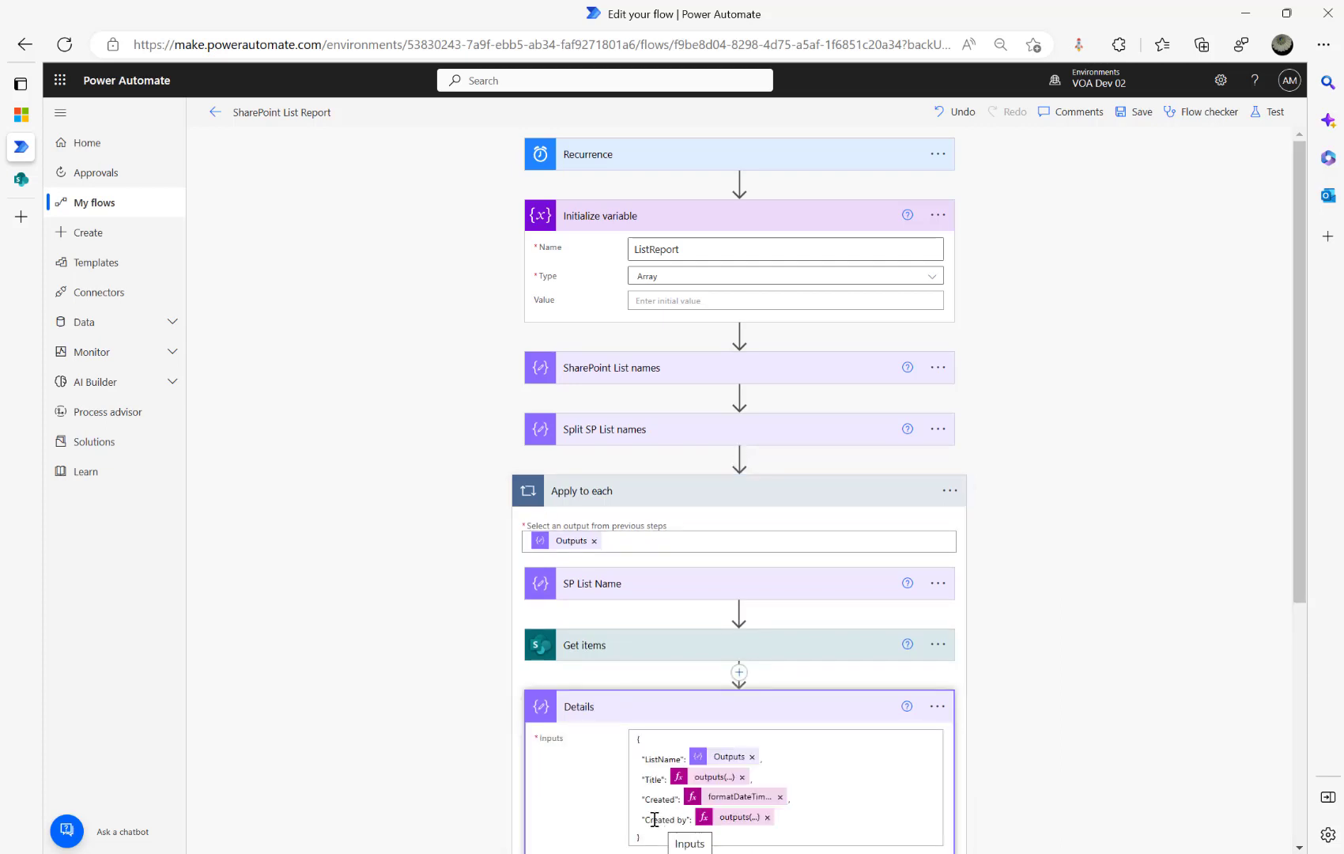
{"action": "left_click", "coordinate": [657, 761]}
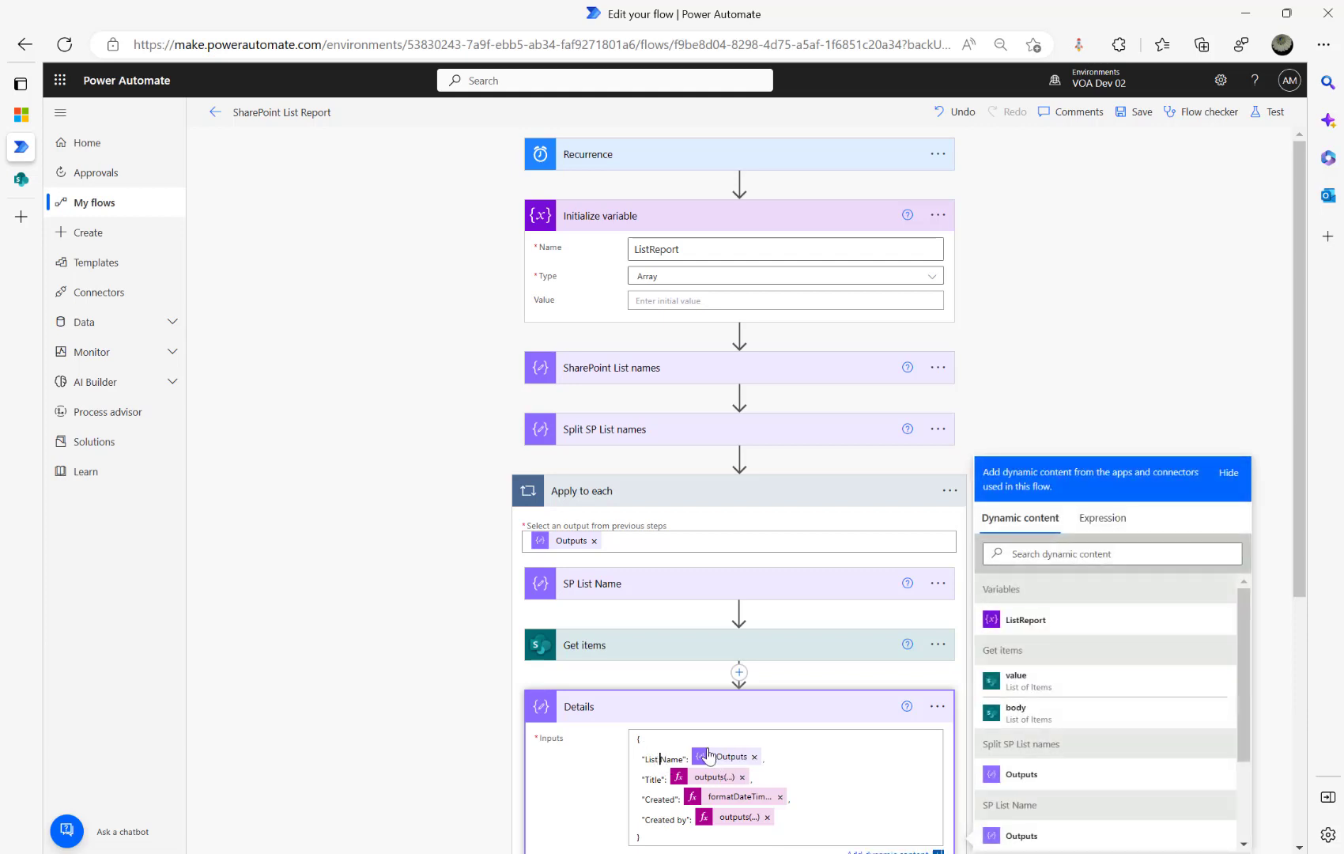
Save the flow and test it automatically with a recently used trigger
{"action": "left_click", "coordinate": [1247, 112]}
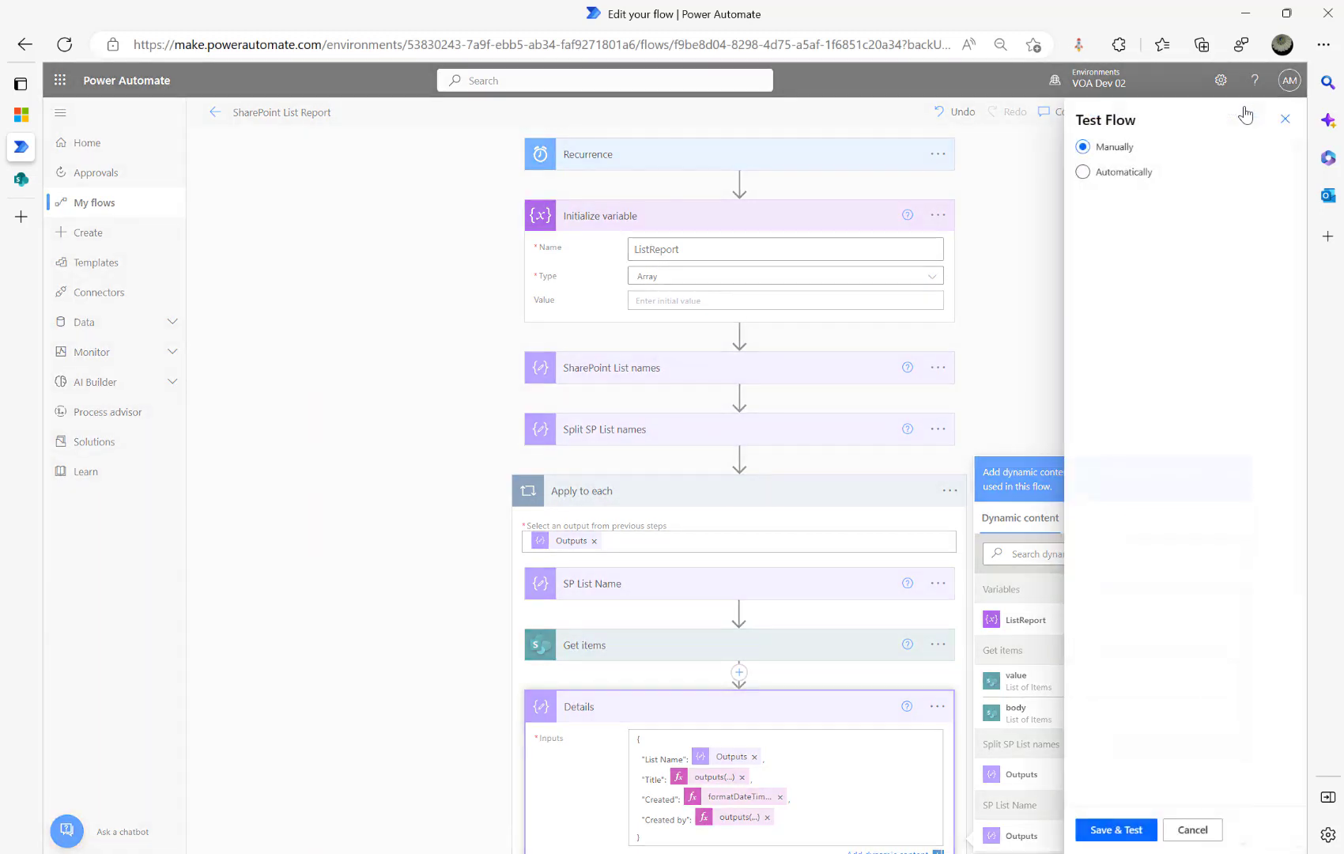
{"action": "left_click", "coordinate": [1105, 174]}
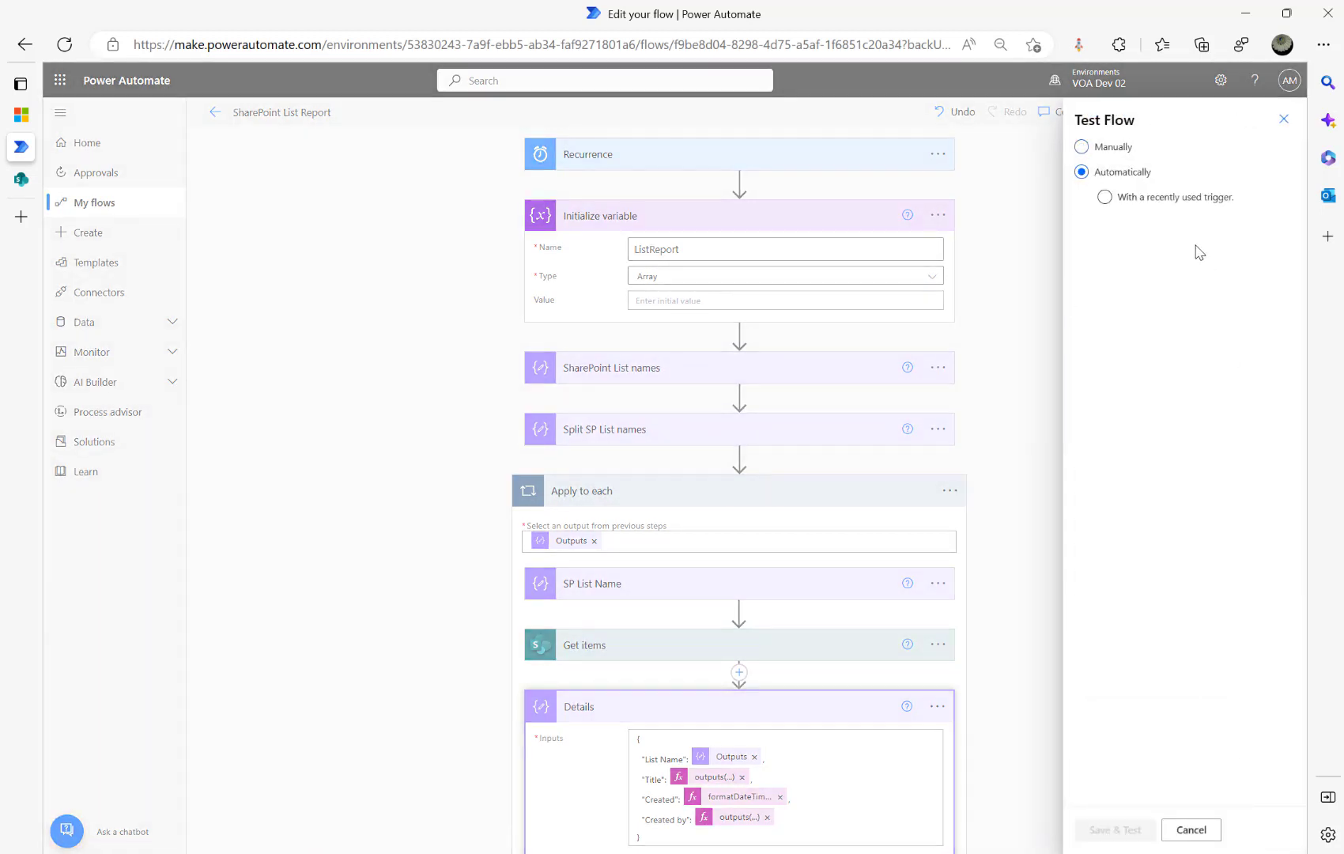
{"action": "left_click", "coordinate": [1144, 208]}
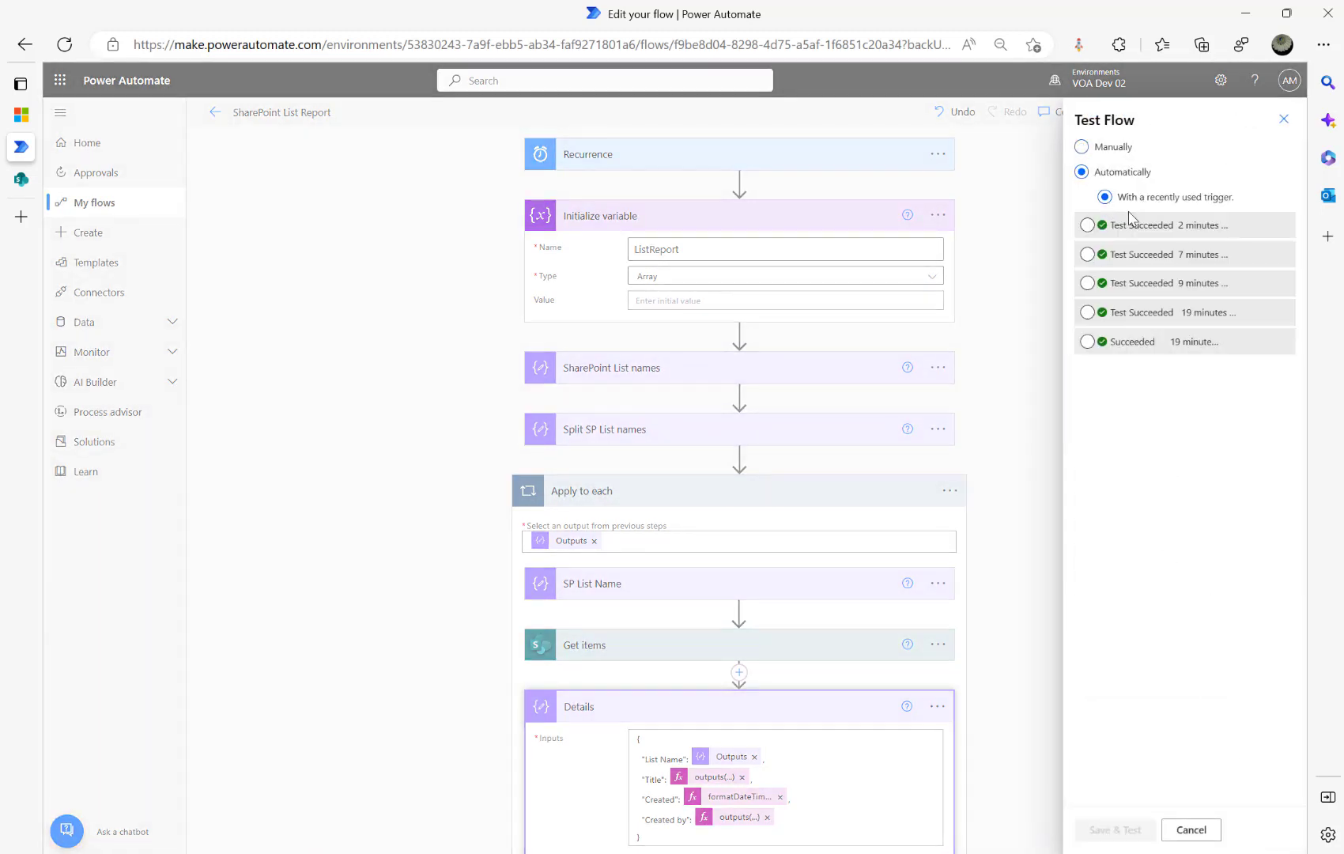
{"action": "left_click", "coordinate": [1109, 827]}
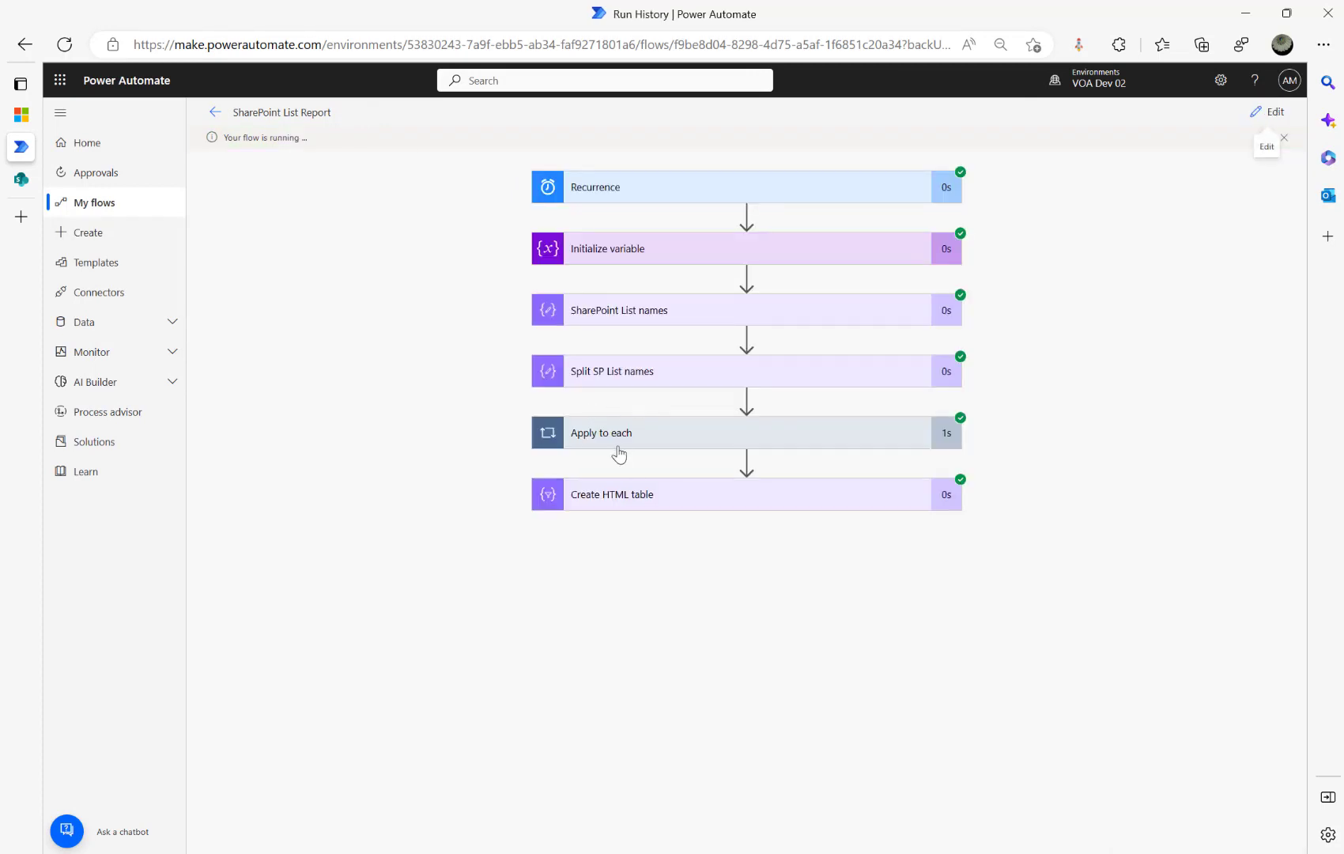
Examine the Create HTML table action's raw inputs and its output table in the run results
{"action": "left_click", "coordinate": [637, 494]}
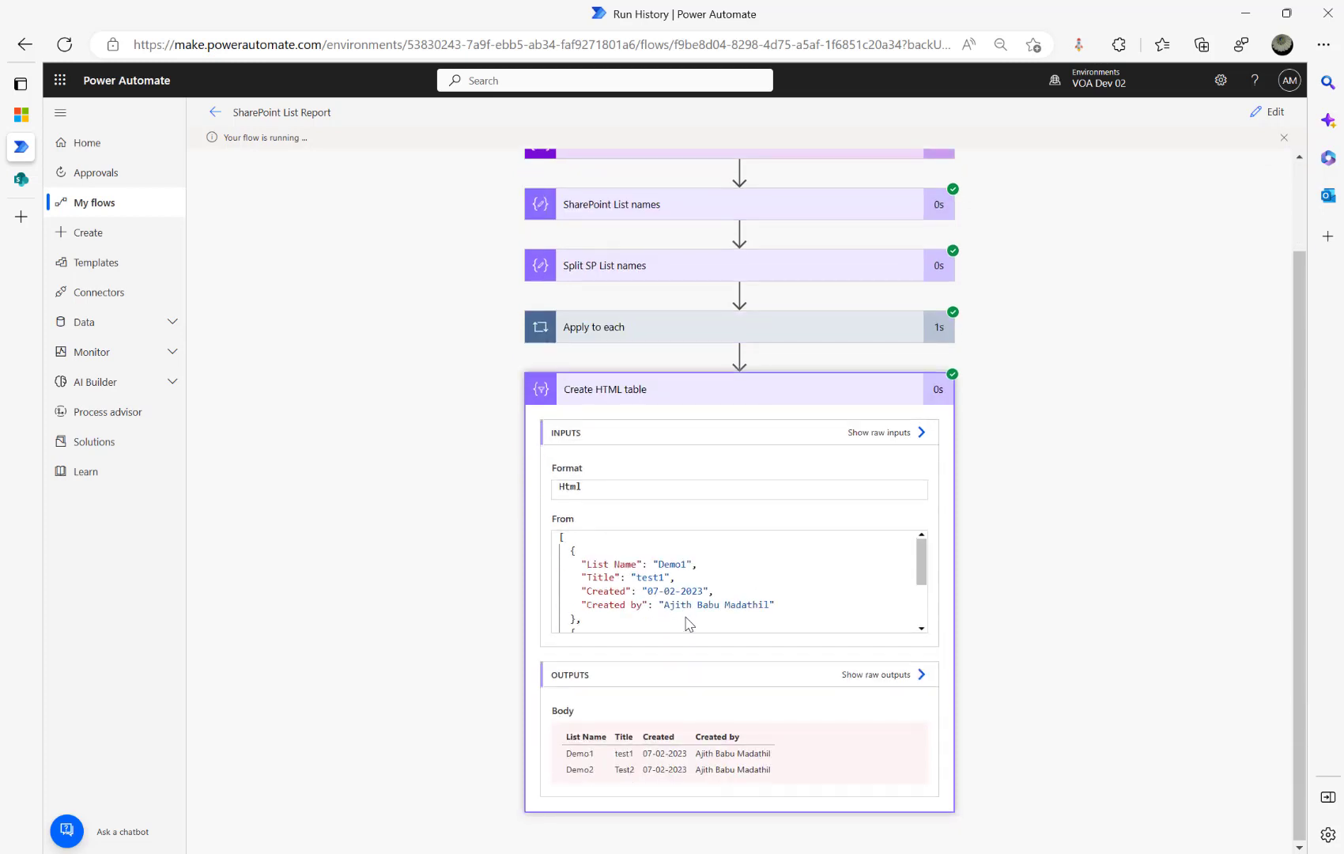
{"action": "left_click_drag", "start_coordinate": [600, 543], "coordinate": [621, 578]}
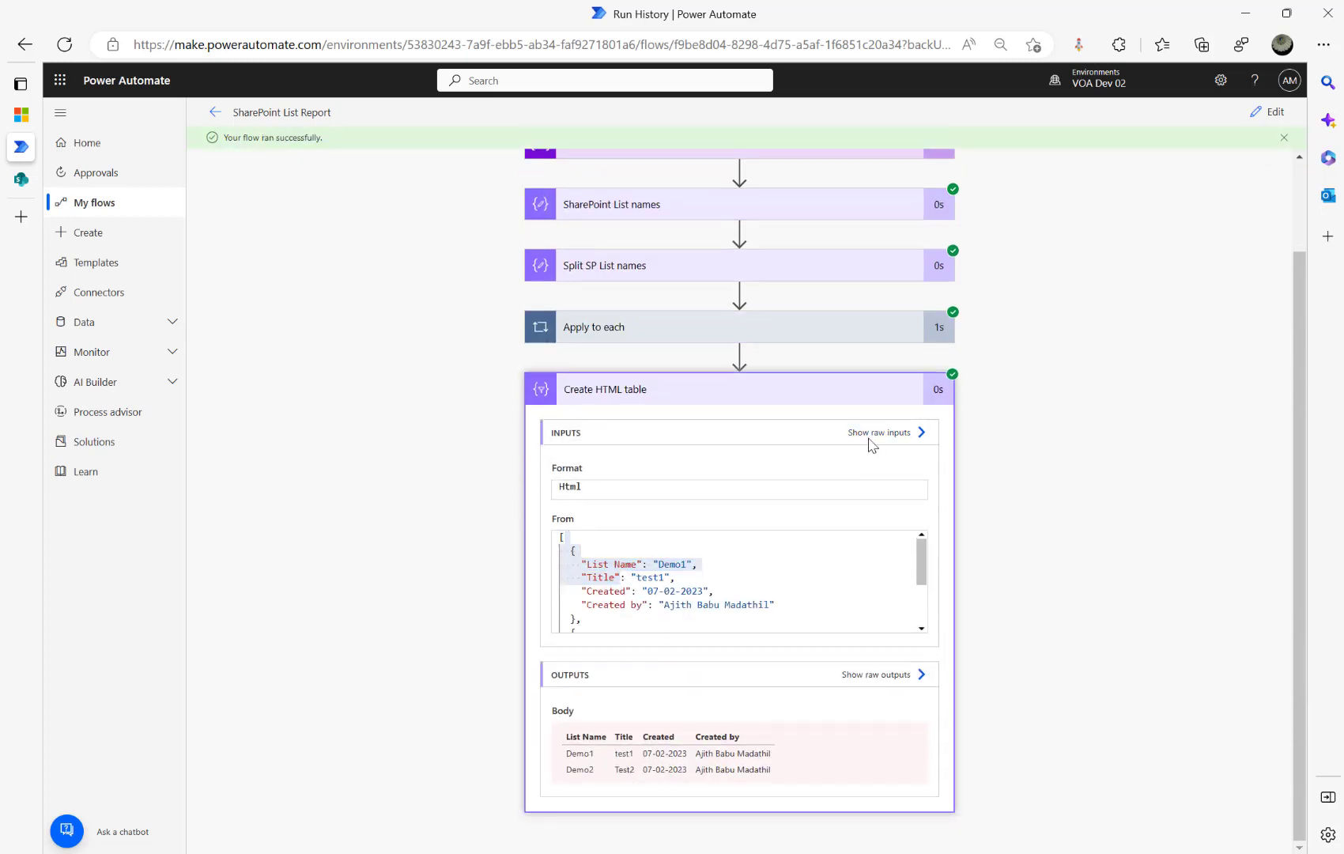
{"action": "left_click", "coordinate": [898, 433]}
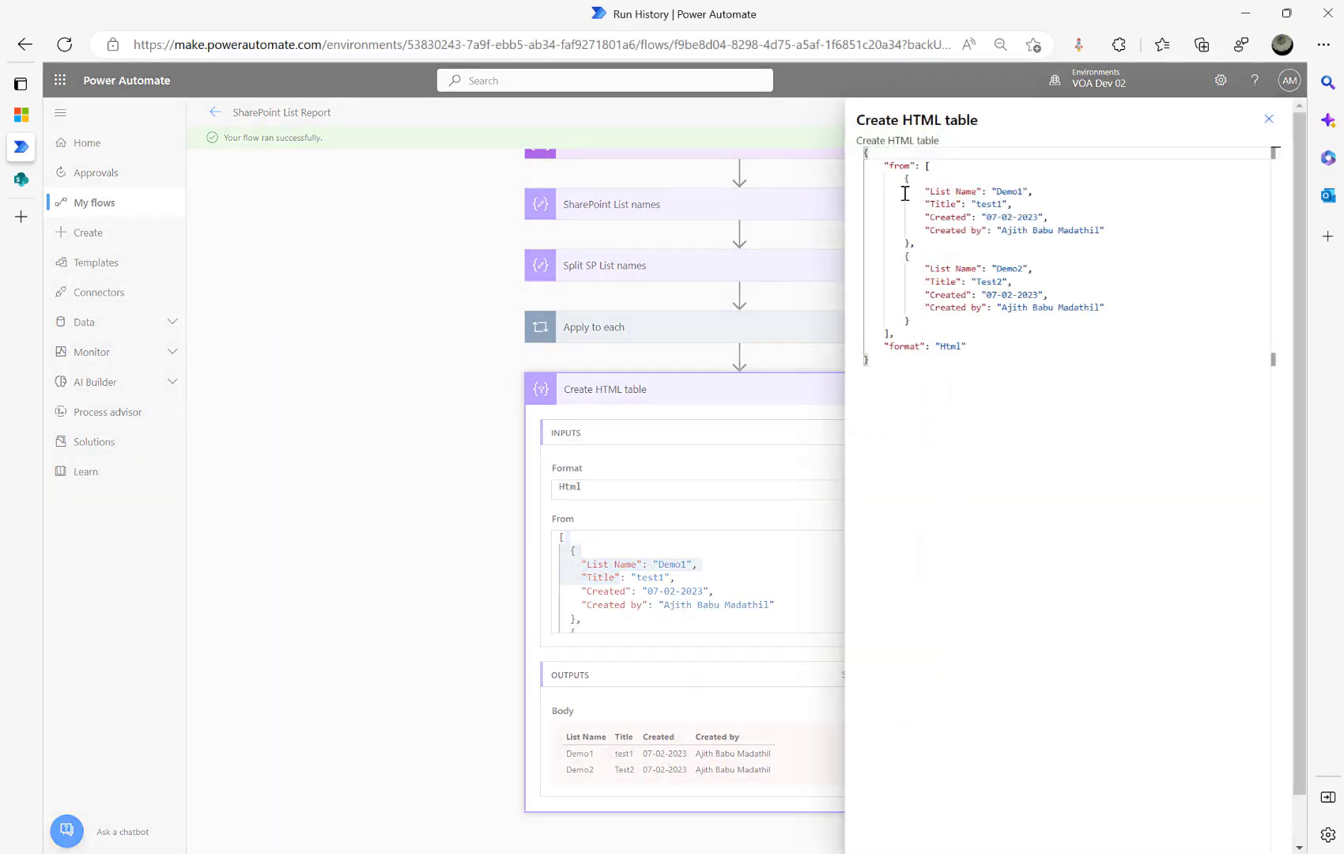
{"action": "left_click_drag", "start_coordinate": [895, 179], "coordinate": [1007, 316]}
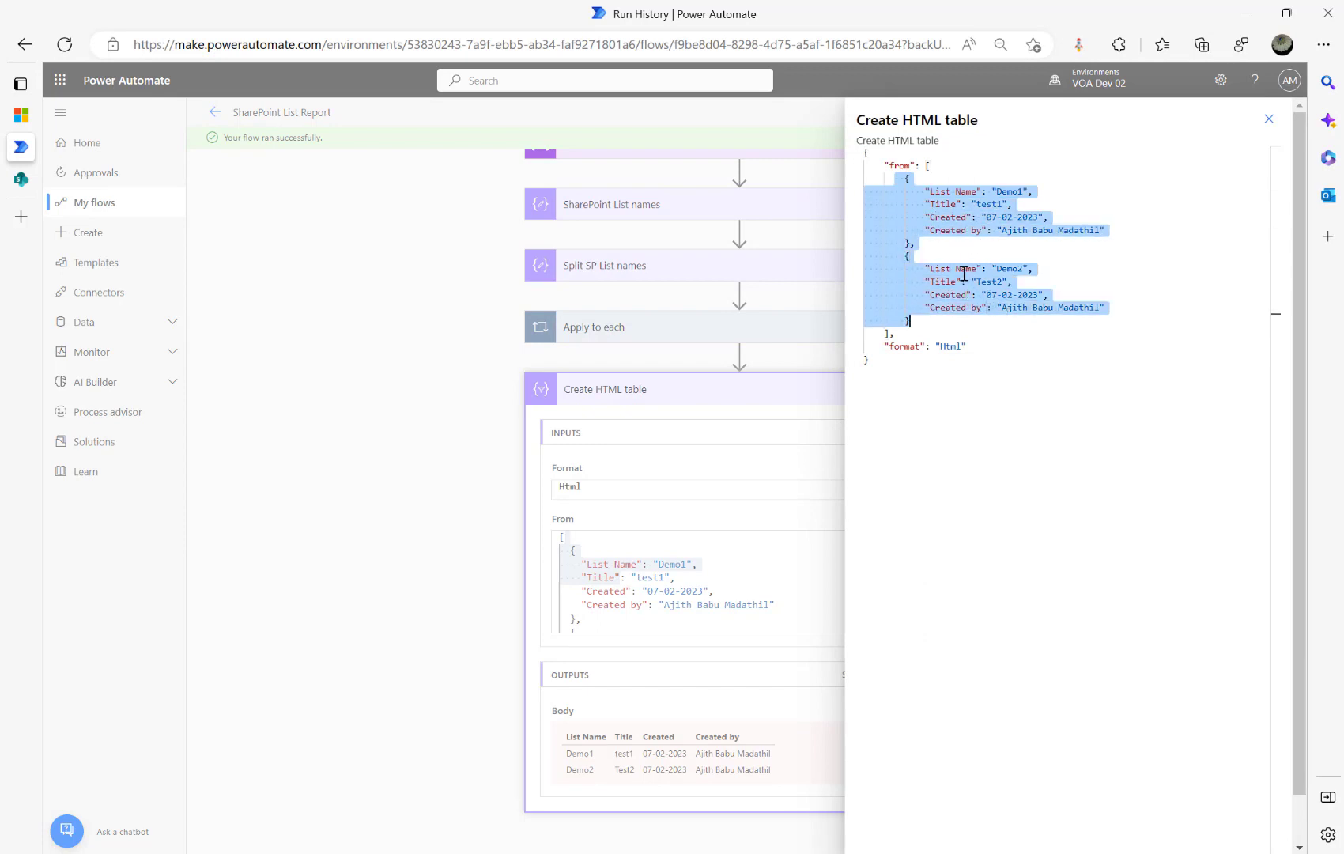
{"action": "left_click", "coordinate": [1268, 120]}
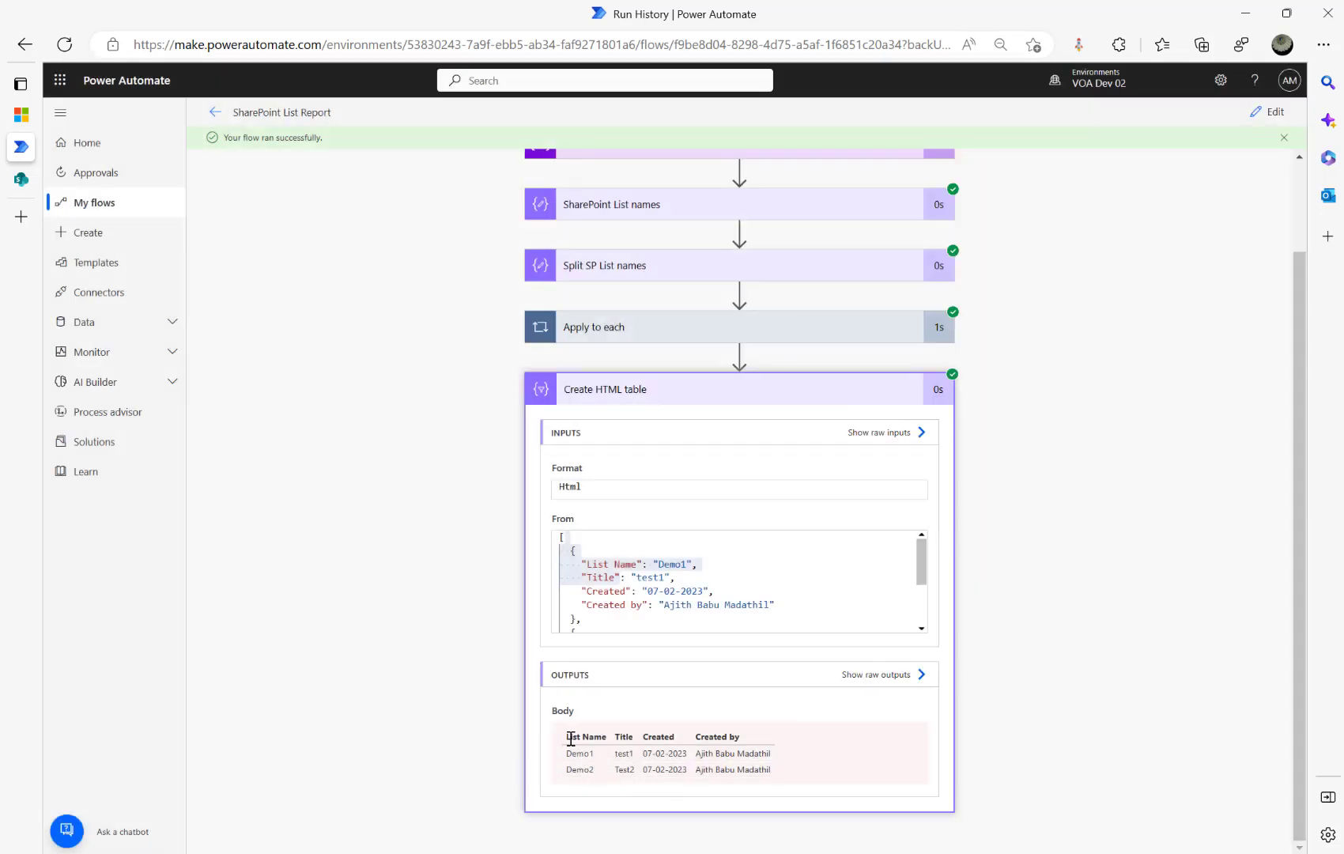
{"action": "left_click_drag", "start_coordinate": [569, 737], "coordinate": [807, 768]}
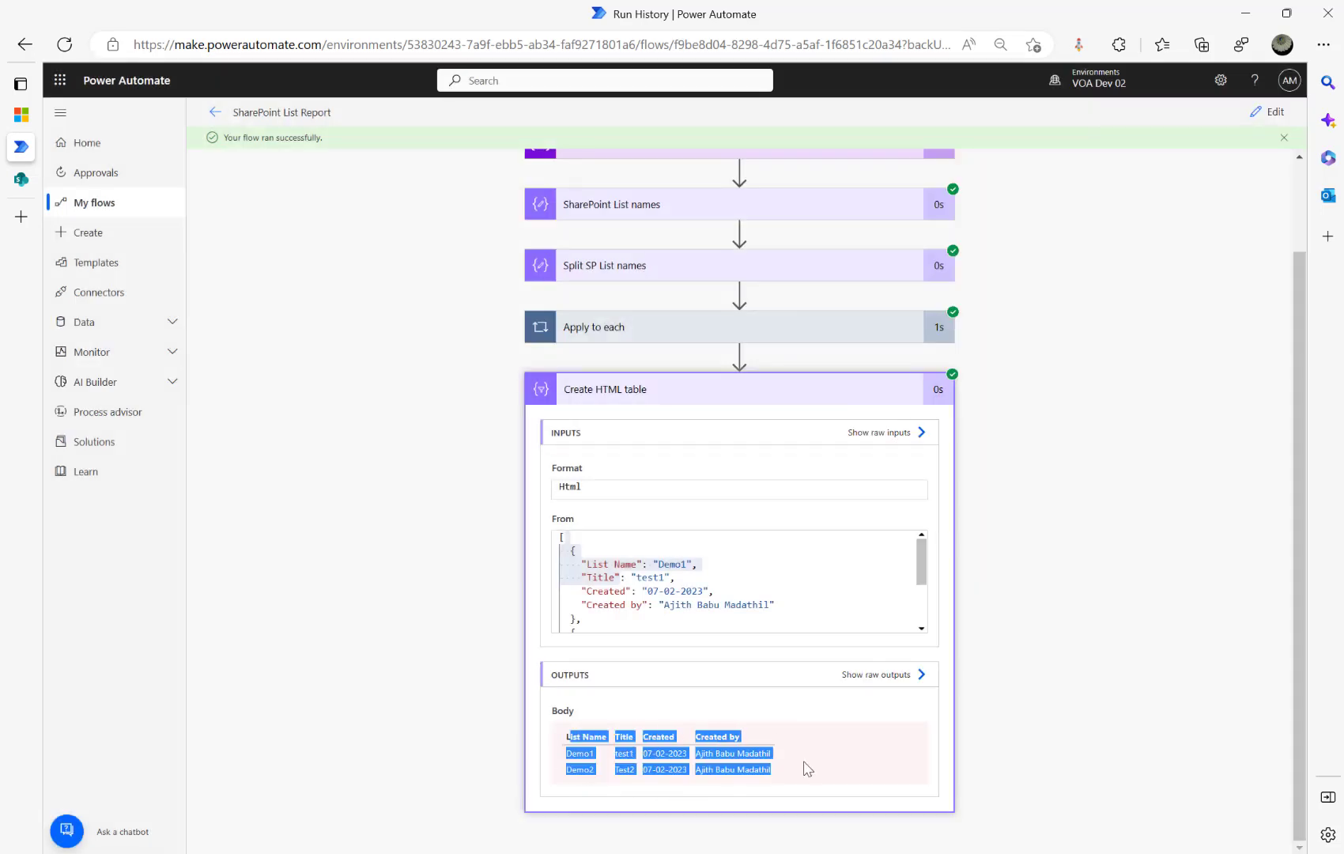
Return to editing the flow and add an Office 365 Outlook Send an email (V2) action after Create HTML table
{"action": "left_click", "coordinate": [1268, 111]}
{"action": "scroll", "coordinate": [978, 447], "scroll_direction": "down", "scroll_amount": 5}
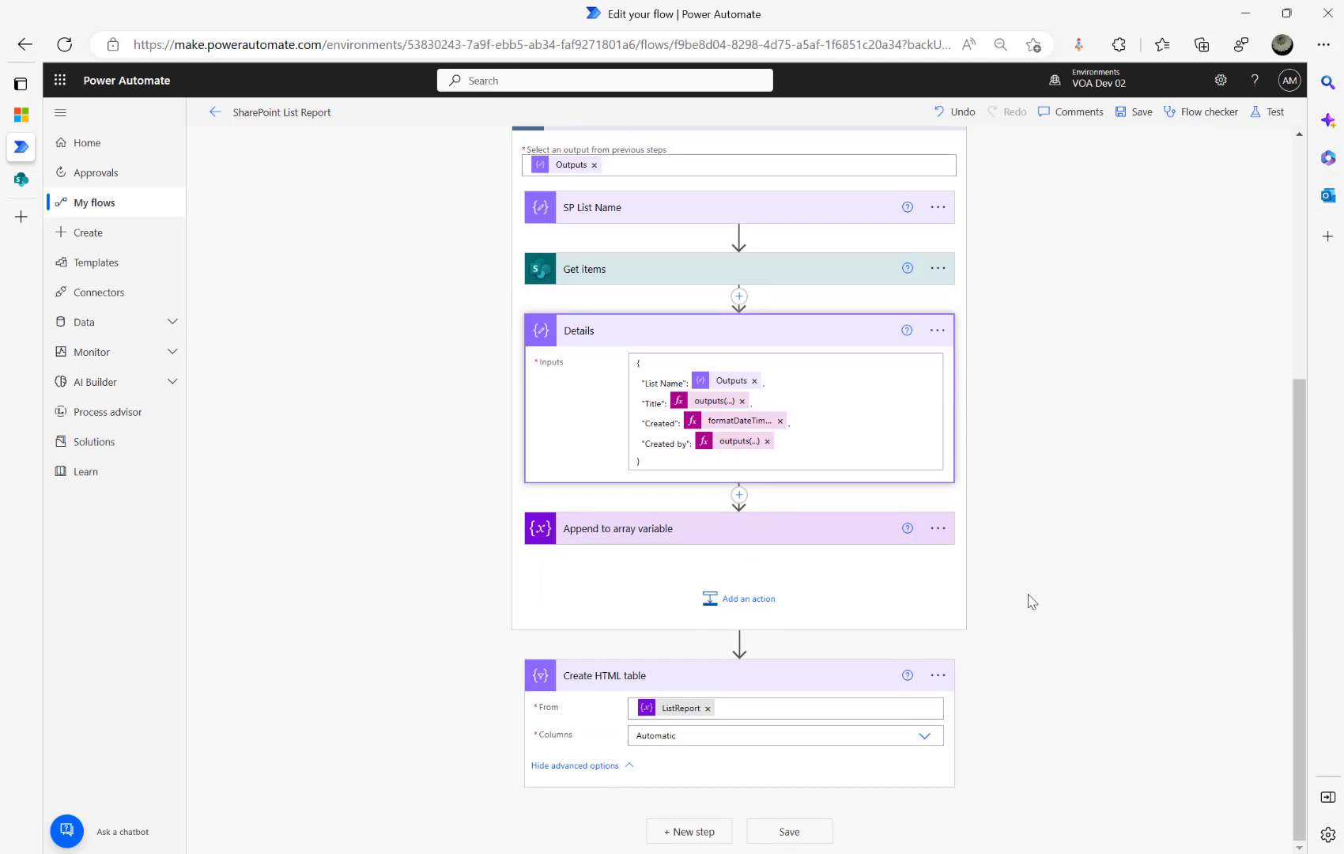
{"action": "left_click", "coordinate": [699, 831]}
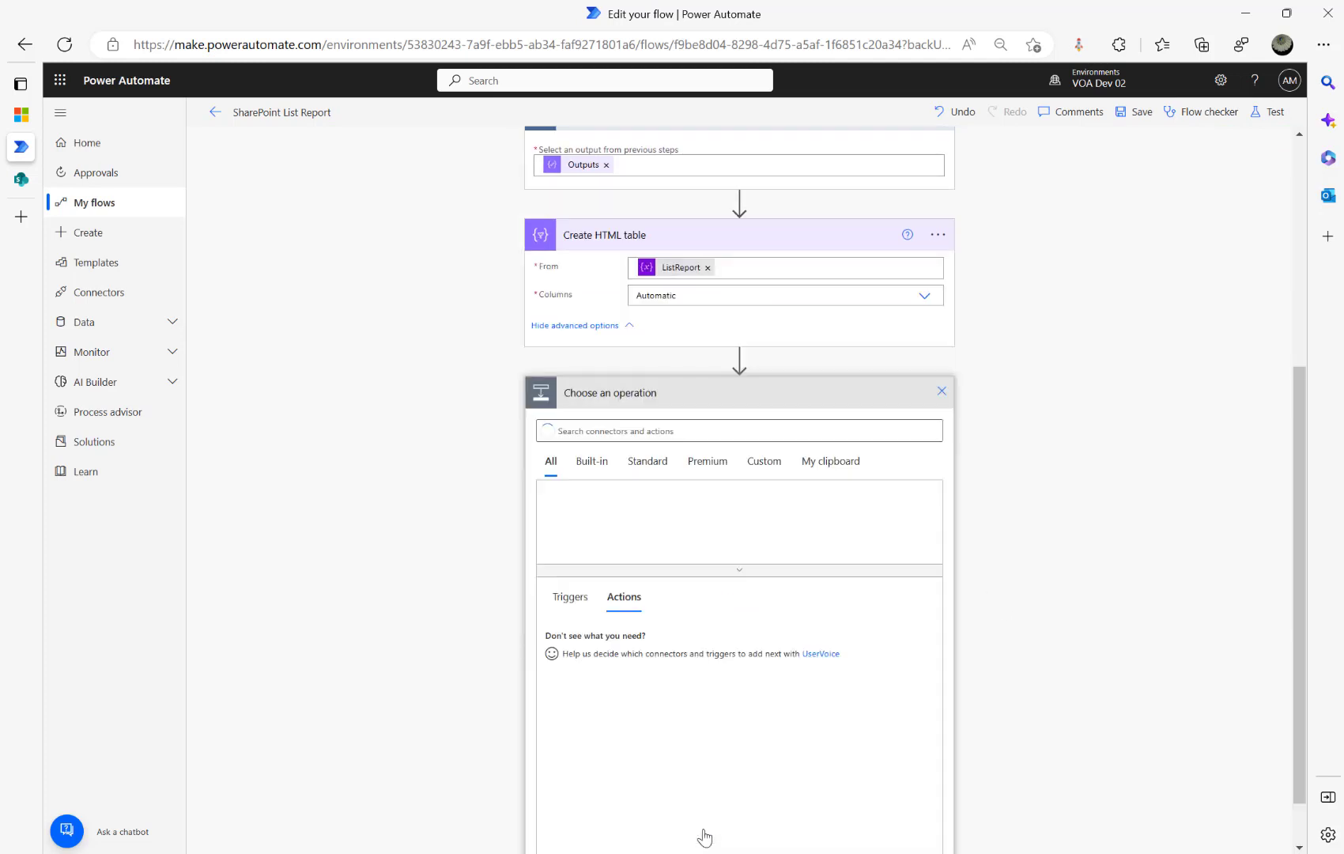
{"action": "type", "text": "send email"}
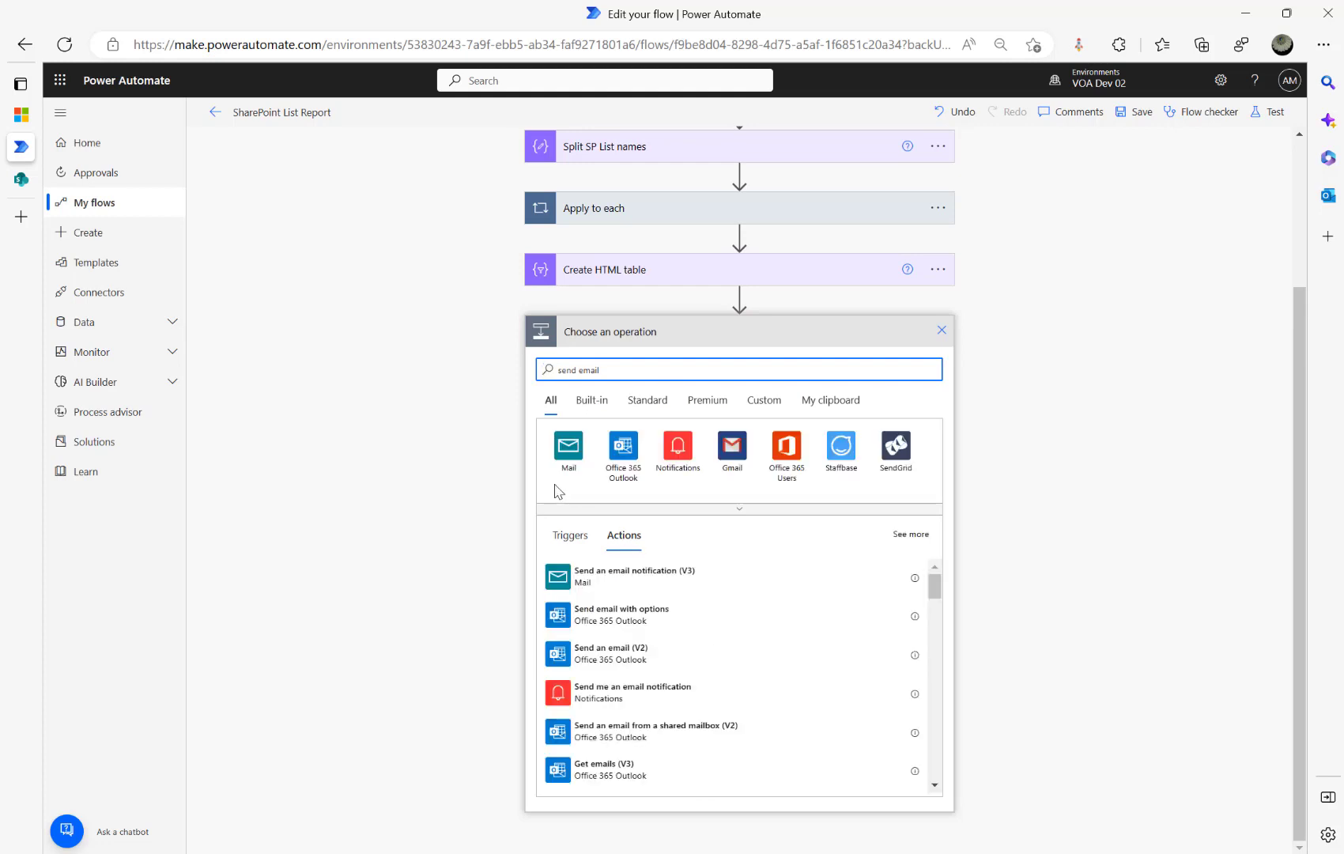
{"action": "left_click", "coordinate": [623, 457]}
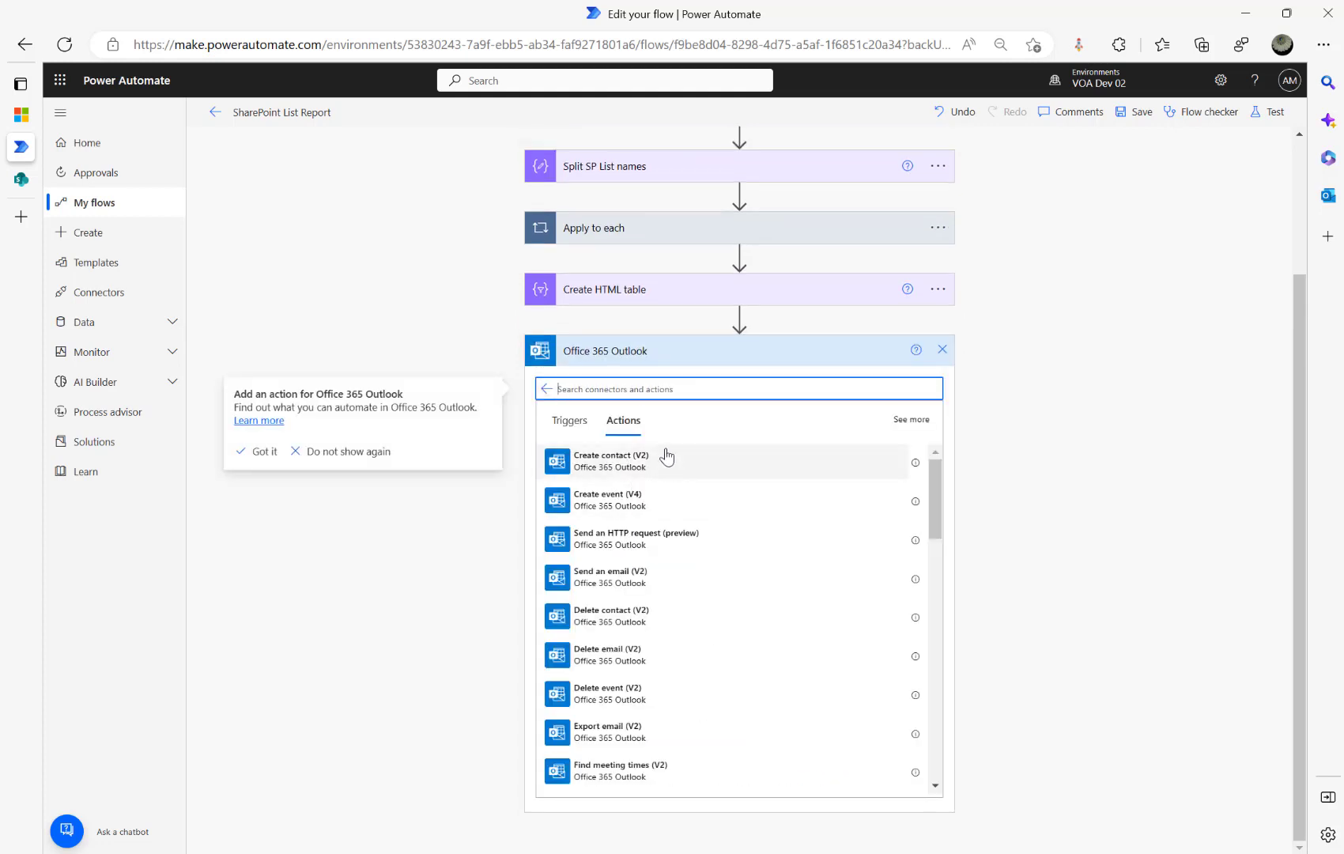
{"action": "type", "text": "send"}
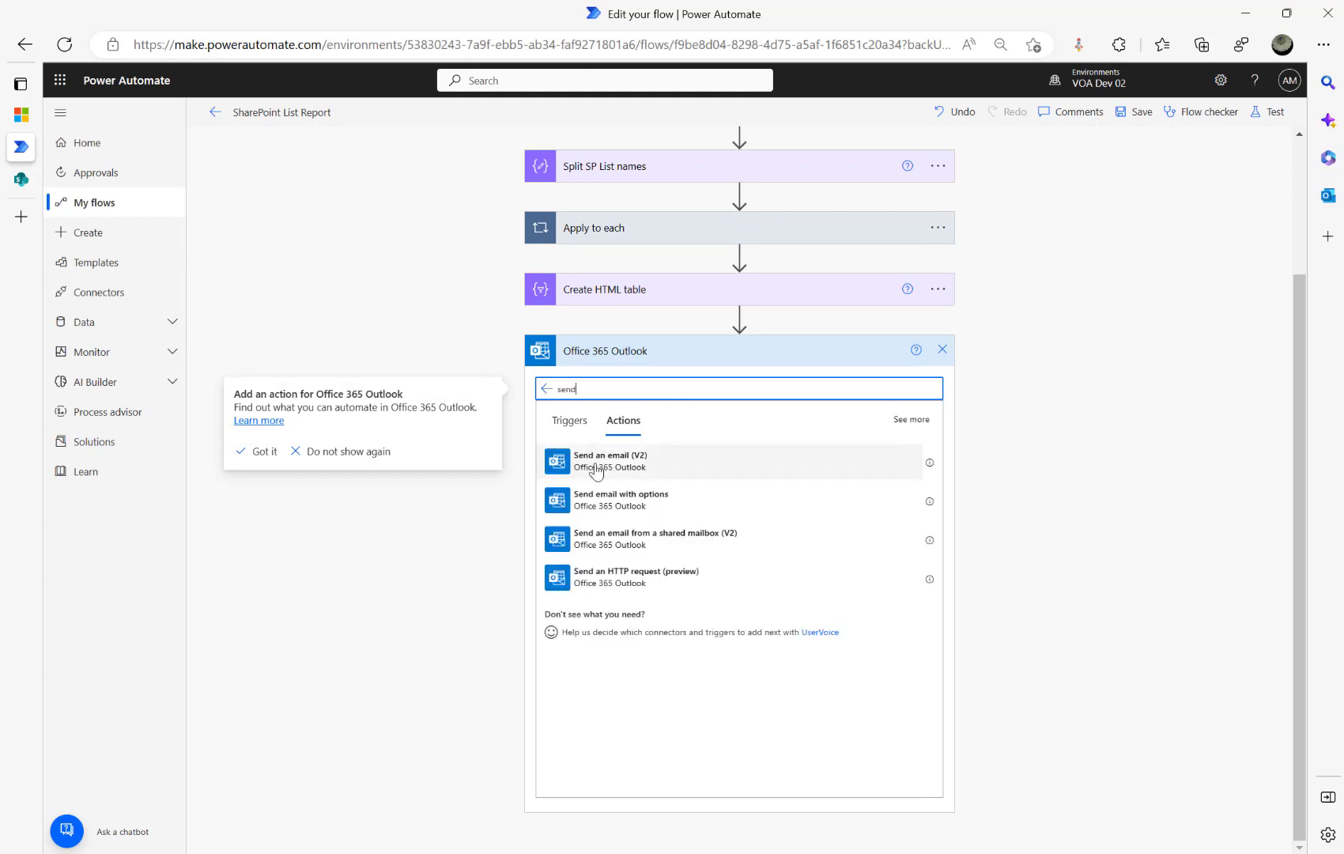
{"action": "left_click", "coordinate": [605, 466]}
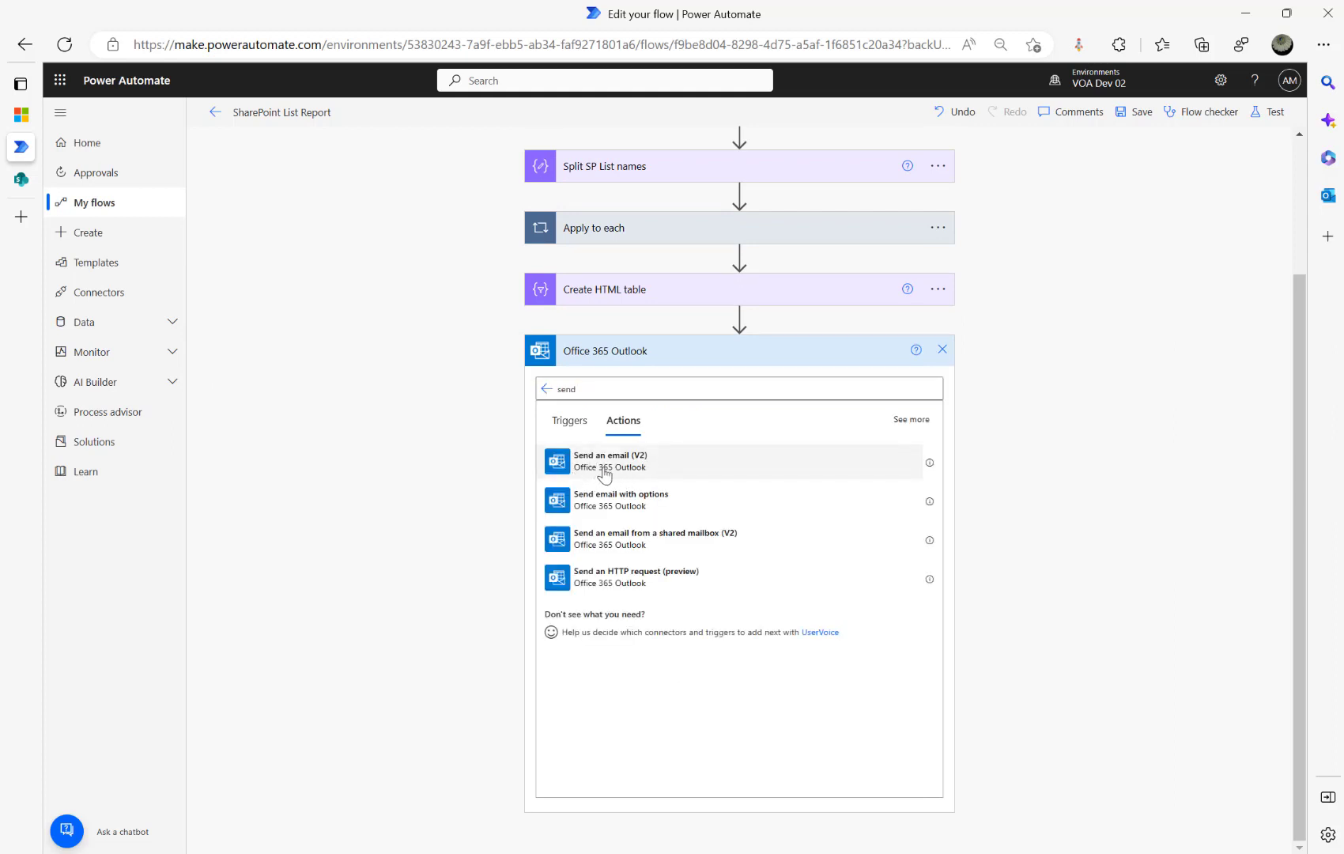
Set the email's recipient to the suggested colleague and its subject to "List Report"
{"action": "left_click", "coordinate": [746, 559]}
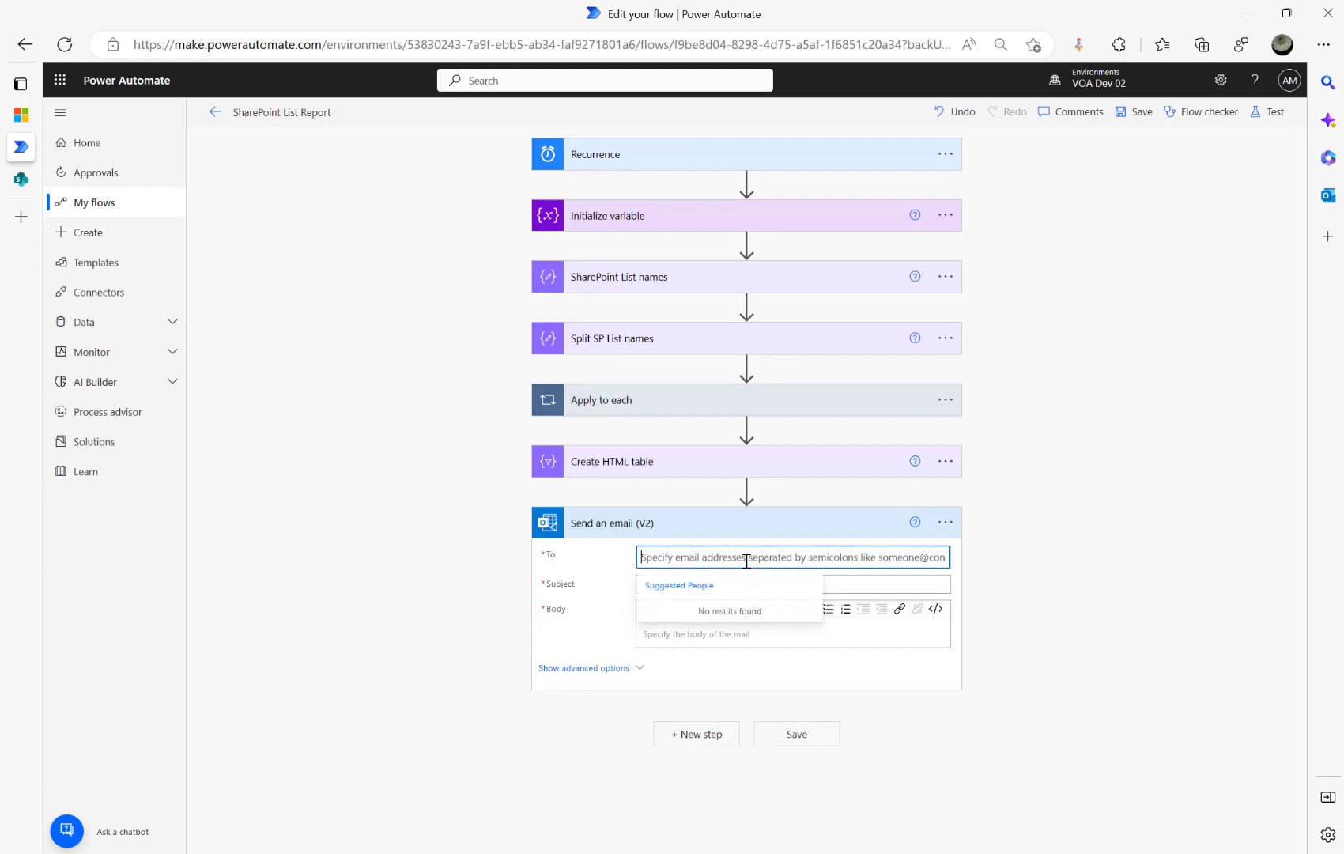
{"action": "type", "text": "ajith"}
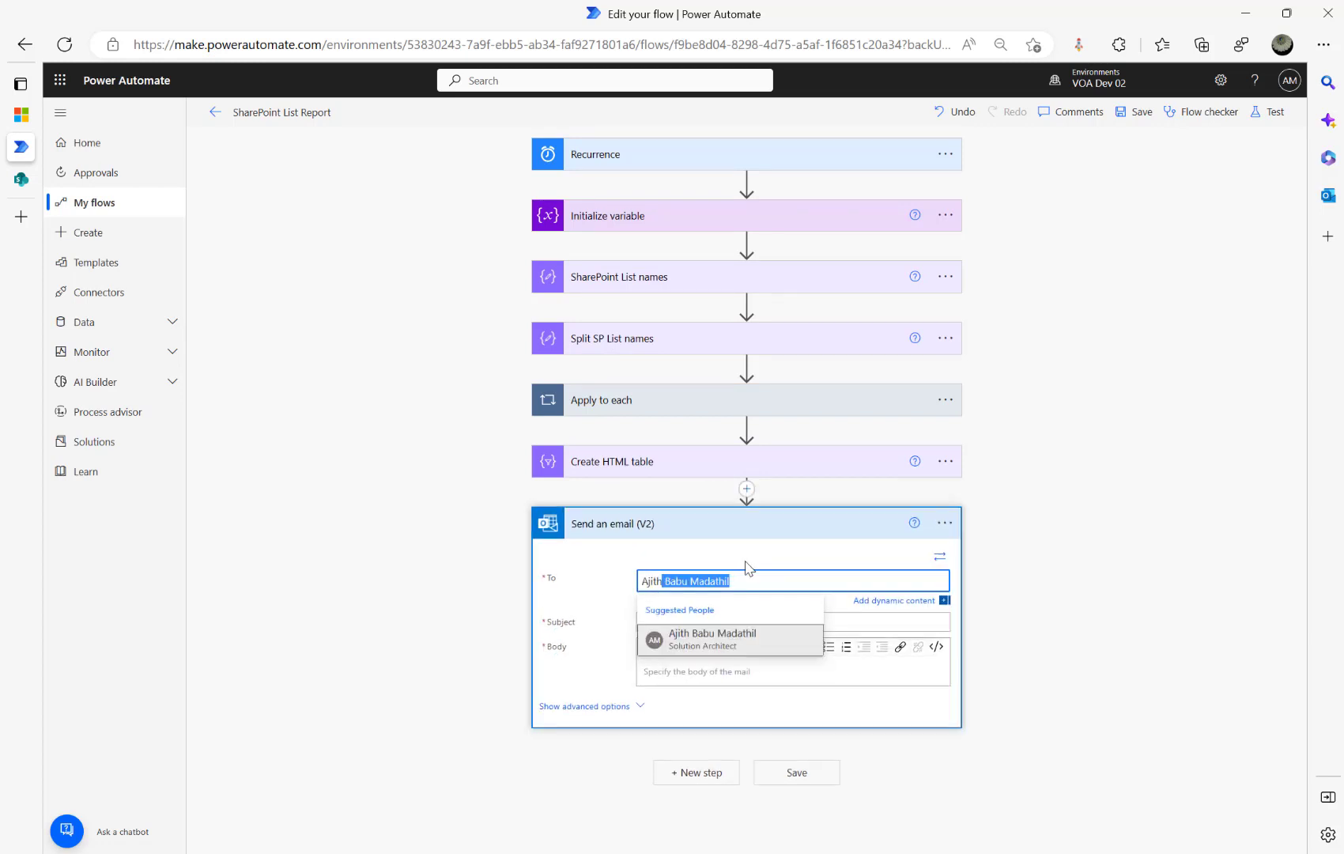
{"action": "left_click", "coordinate": [714, 635]}
{"action": "left_click", "coordinate": [700, 624]}
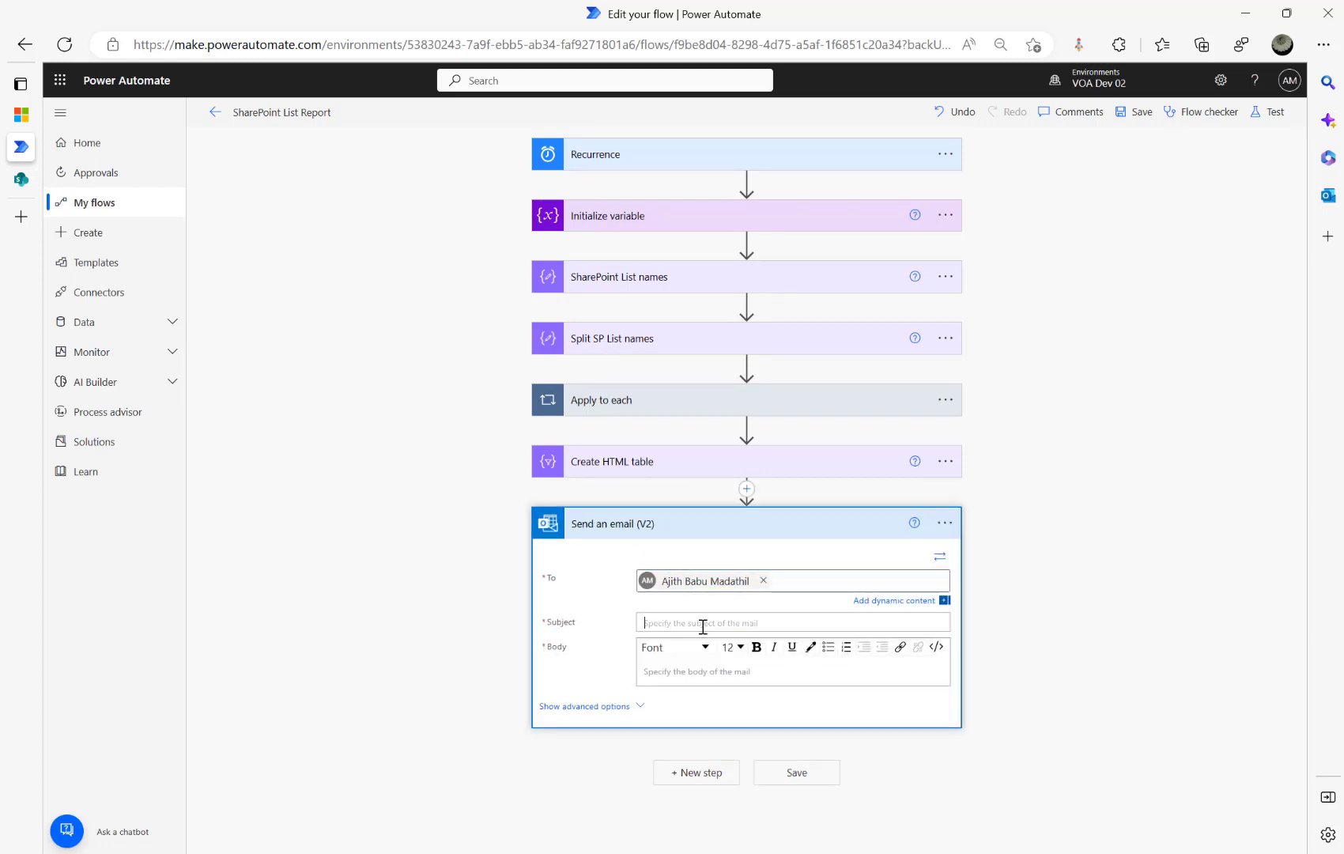
{"action": "type", "text": "List Report"}
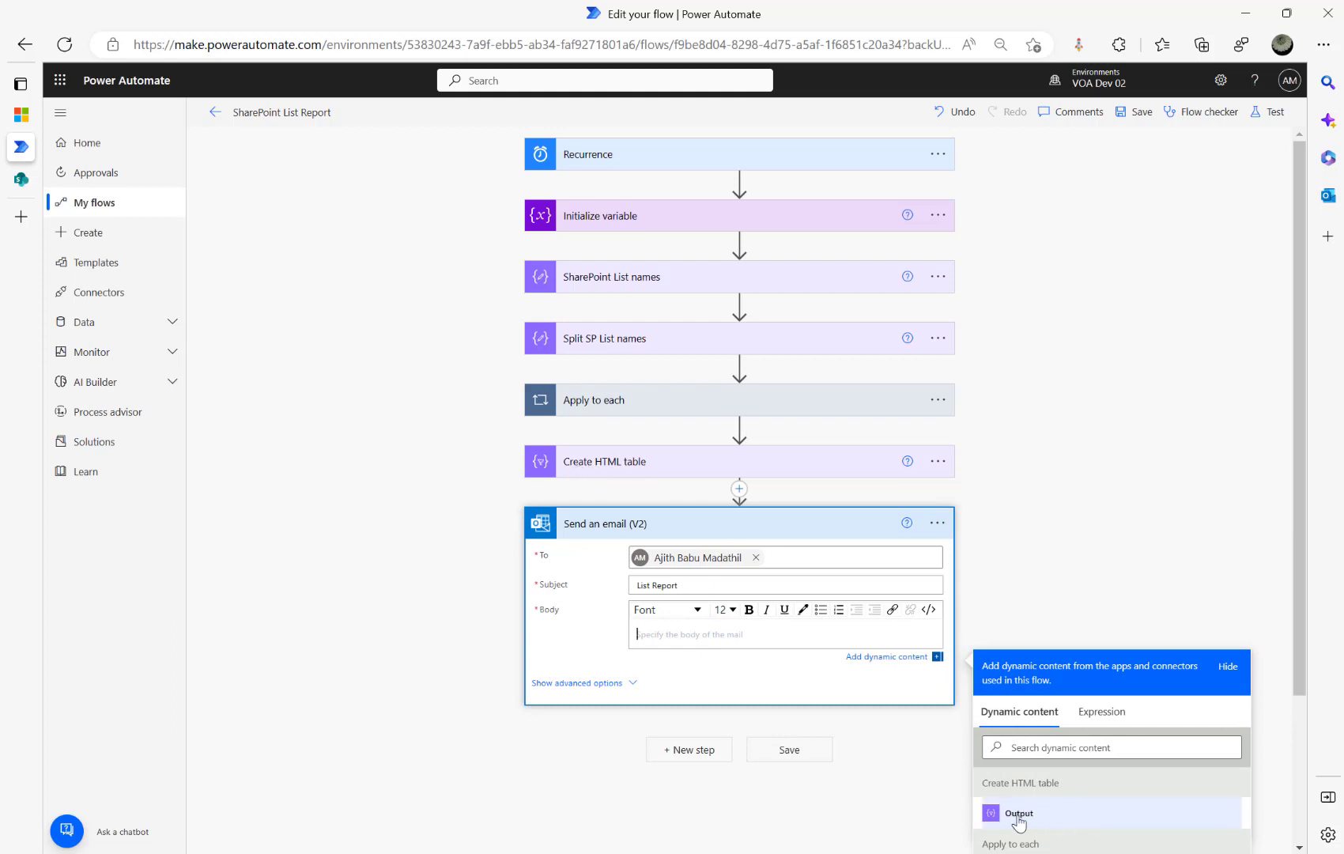
Compose the email body with "Here is the latest updated records of the lists", the Create HTML table Output, and "Thanks"
{"action": "scroll", "coordinate": [1019, 824], "scroll_direction": "down", "scroll_amount": 2}
{"action": "left_click", "coordinate": [1019, 644]}
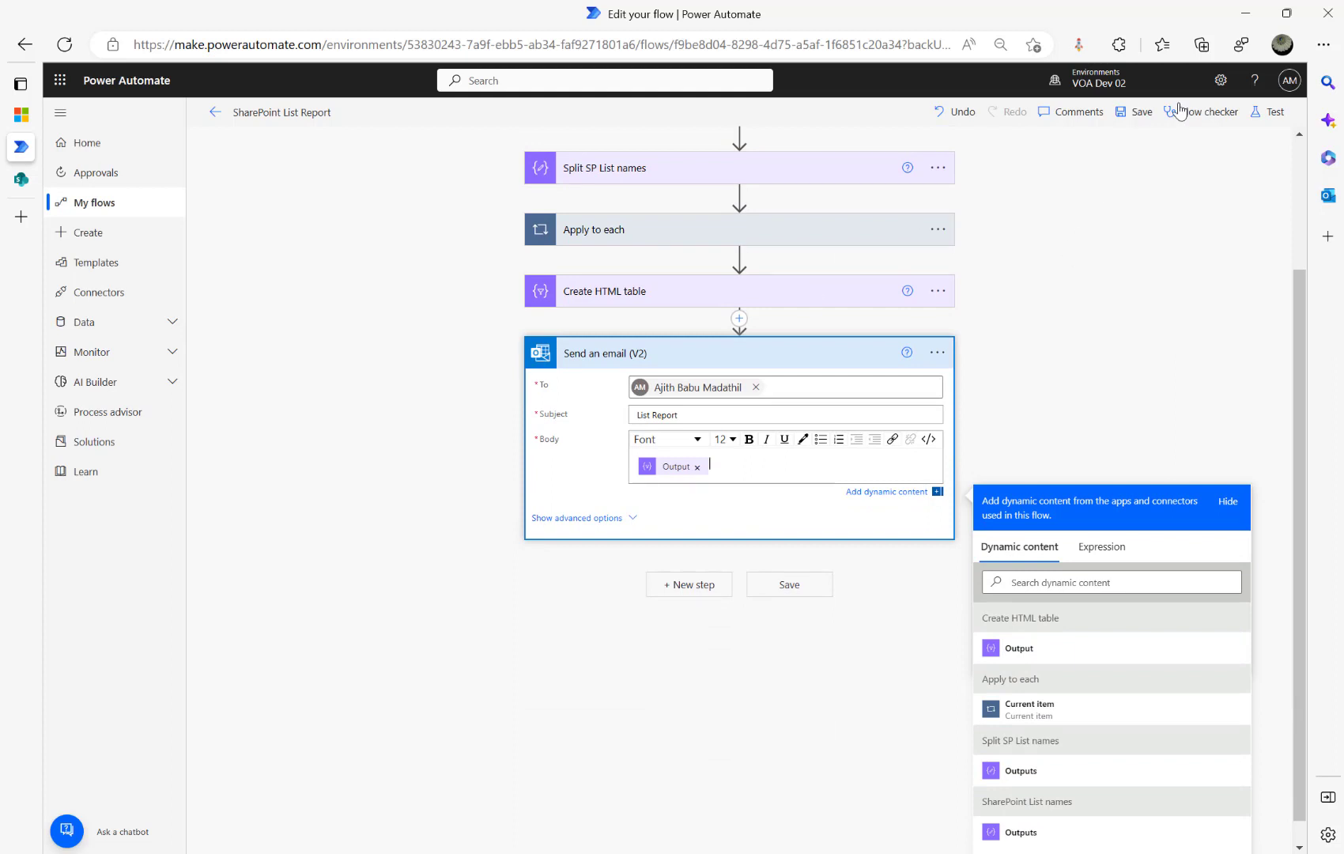
{"action": "left_click", "coordinate": [696, 467]}
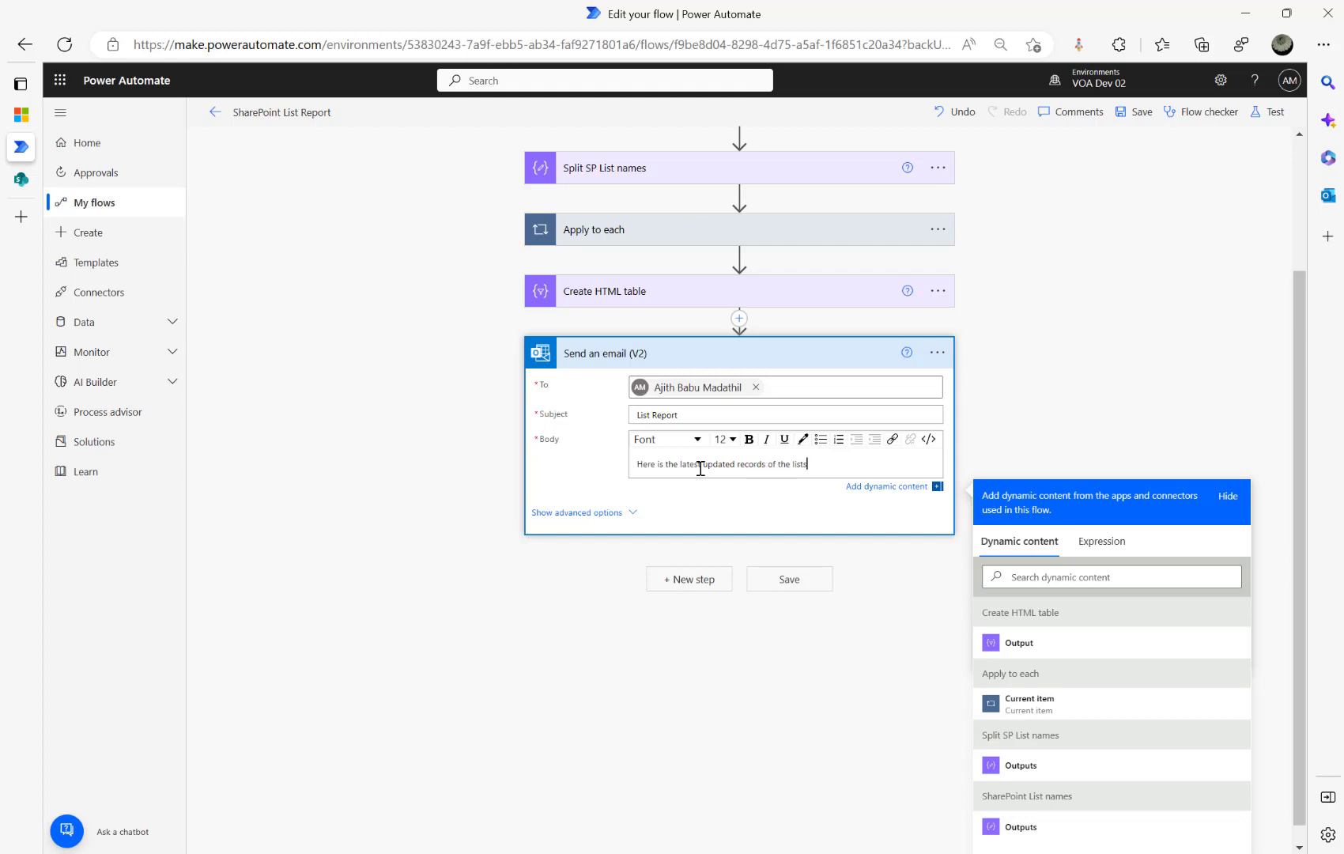
{"action": "key", "text": "Return"}
{"action": "left_click", "coordinate": [1019, 672]}
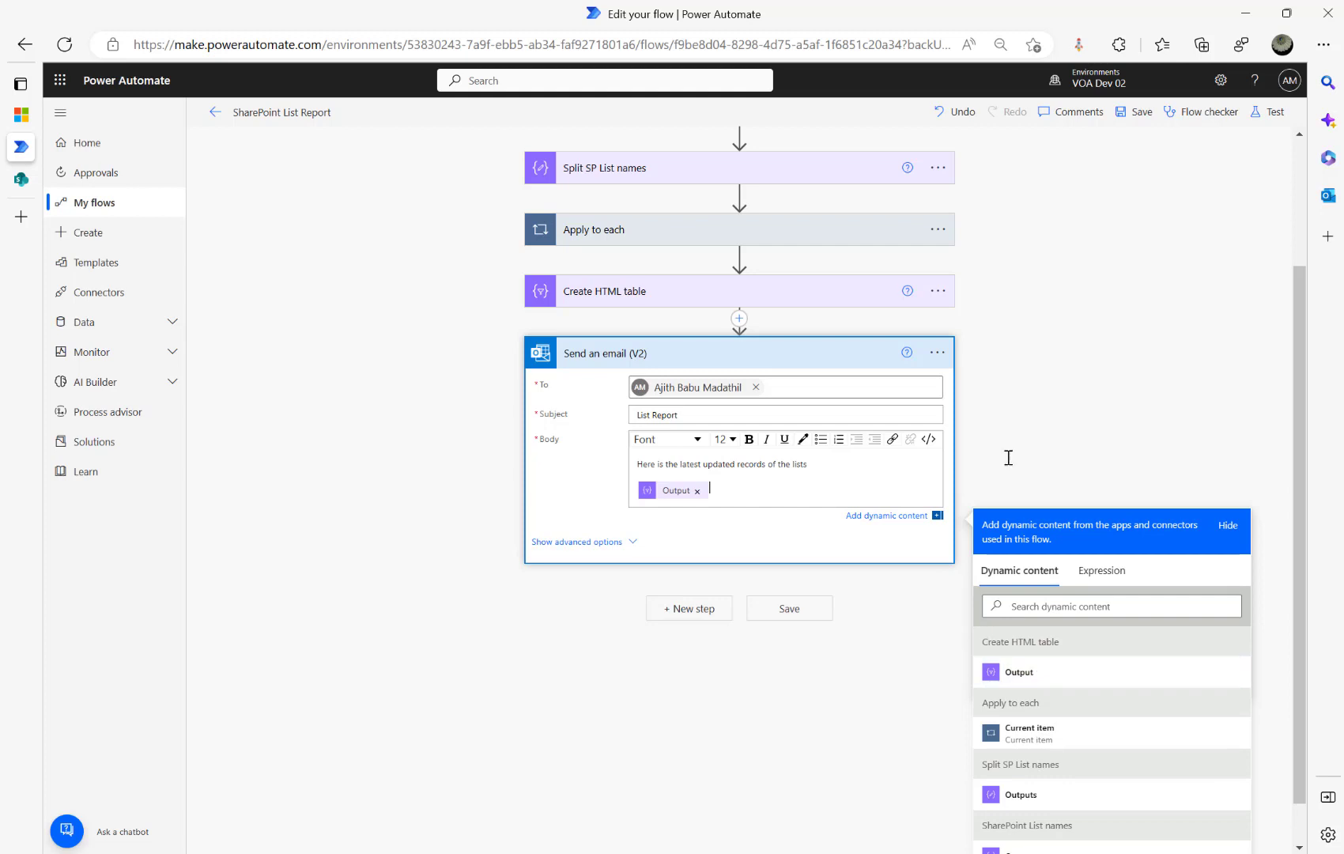
{"action": "key", "text": "Return"}
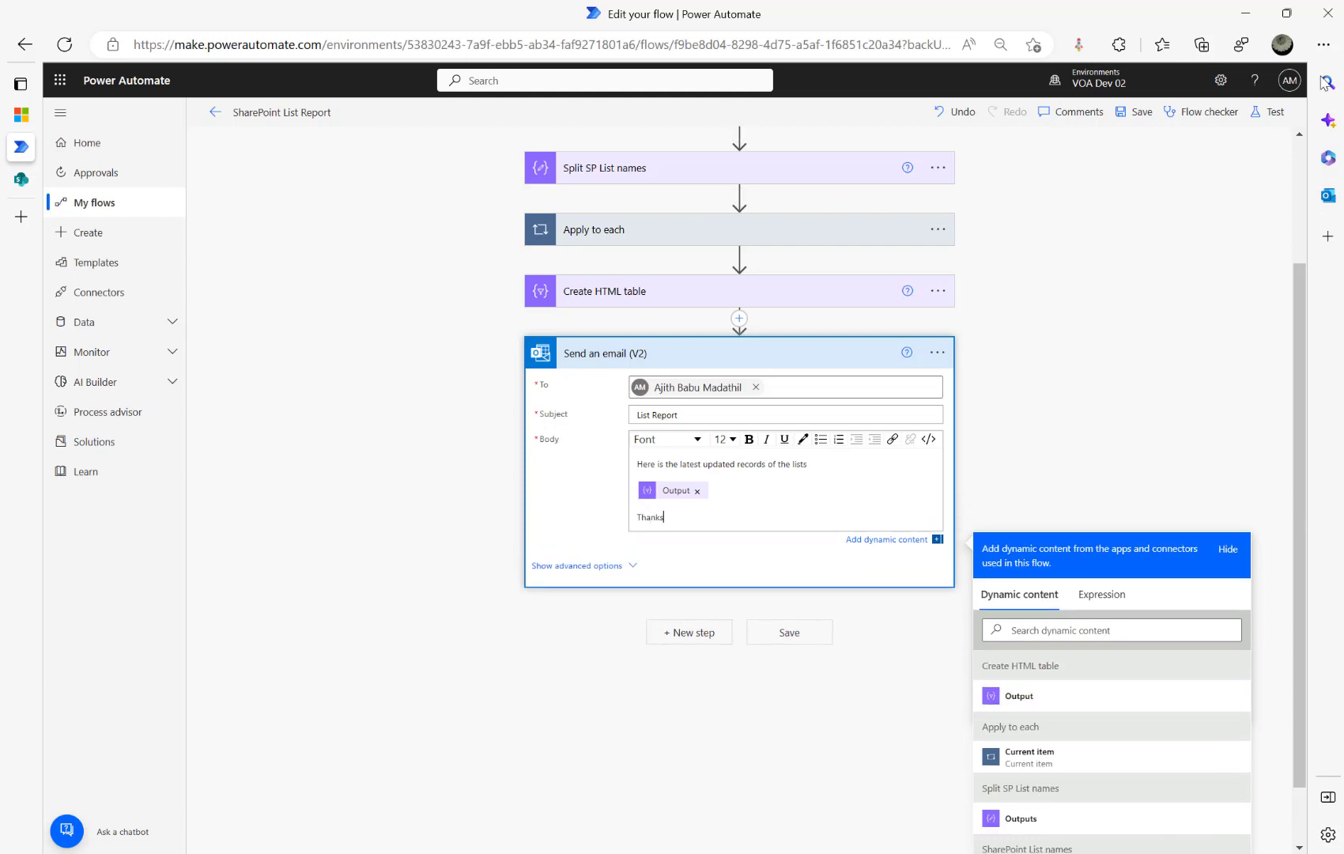
Save the flow, run it as a manual test, and open its run results
{"action": "left_click", "coordinate": [1257, 118]}
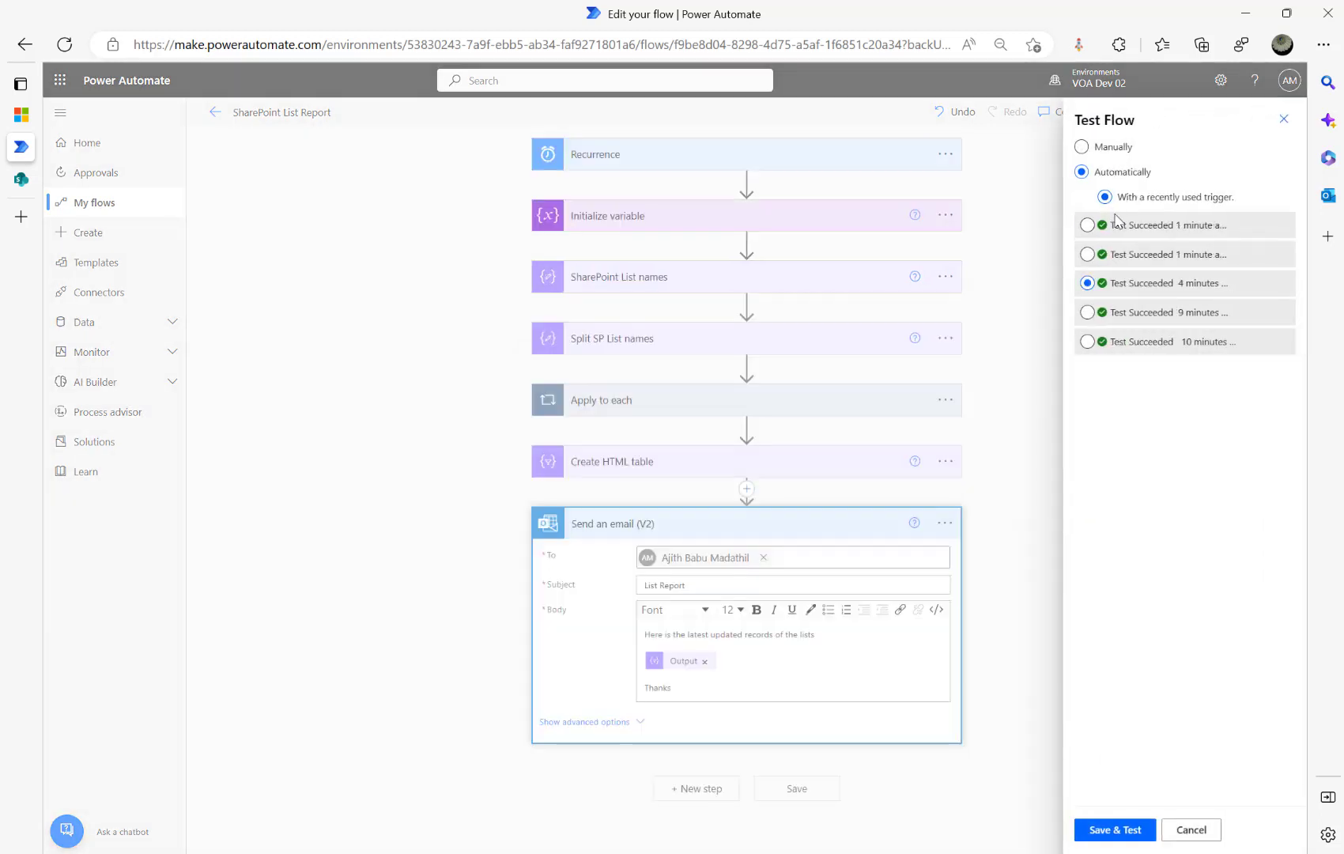
{"action": "left_click", "coordinate": [1116, 224]}
{"action": "left_click", "coordinate": [1089, 150]}
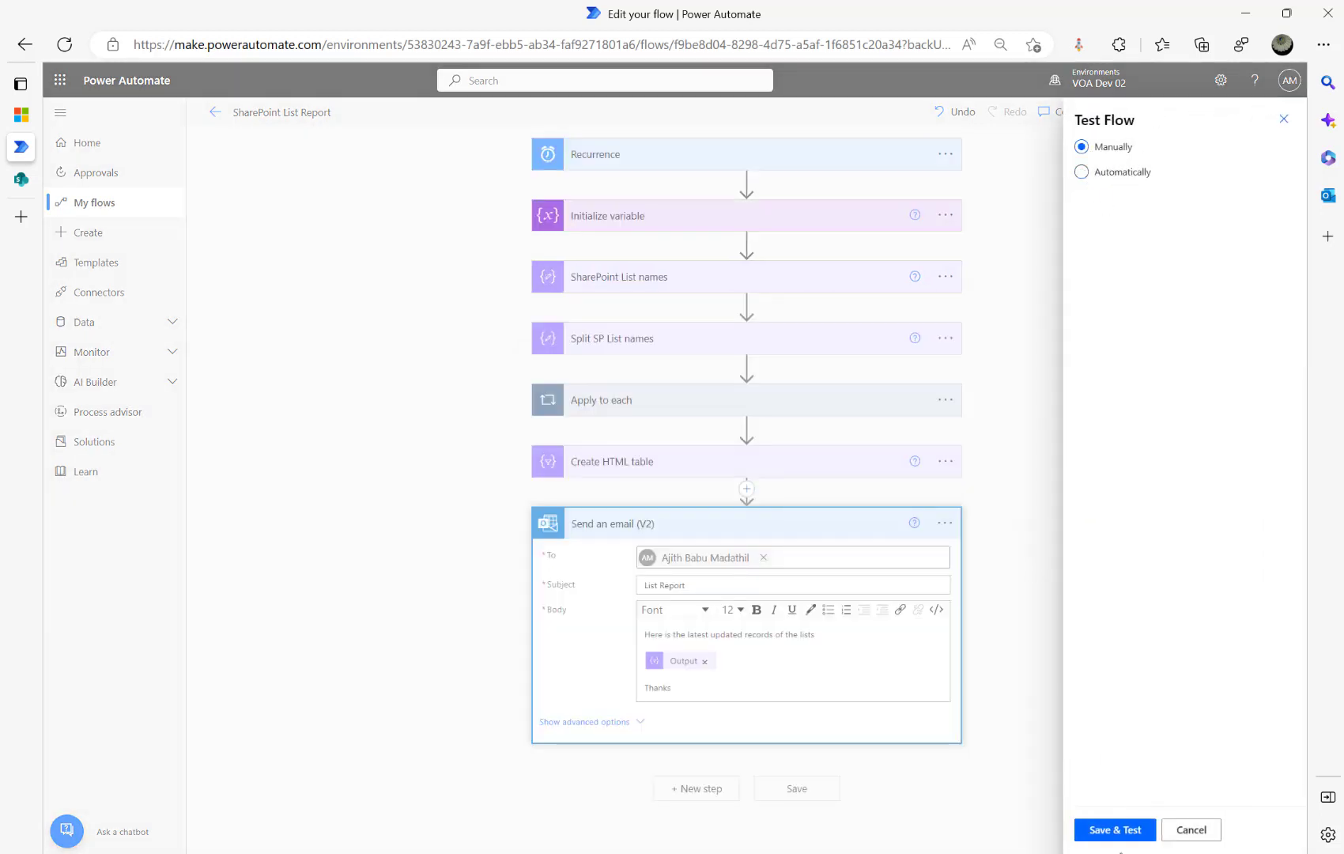
{"action": "left_click", "coordinate": [1107, 836]}
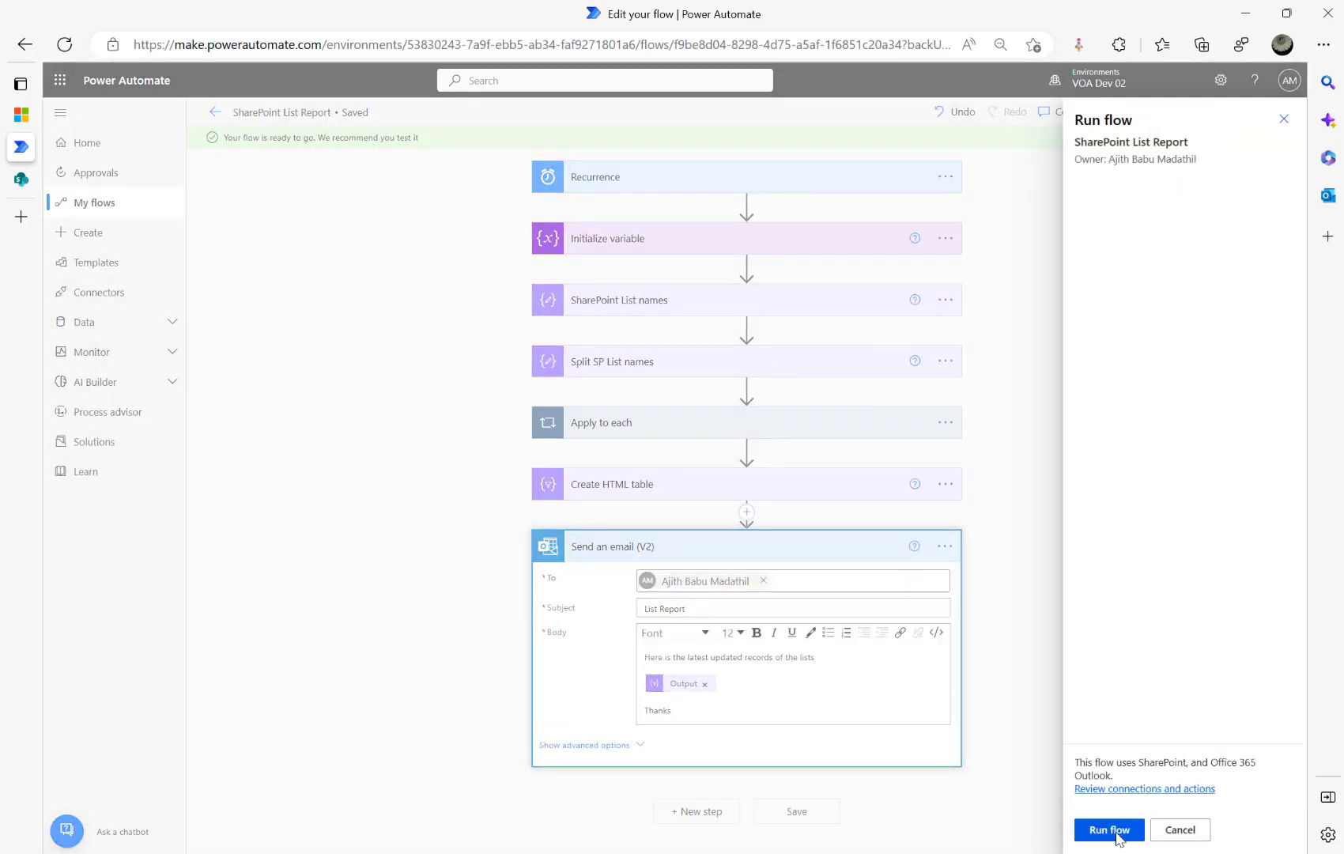
{"action": "left_click", "coordinate": [1116, 836]}
{"action": "left_click", "coordinate": [1110, 837]}
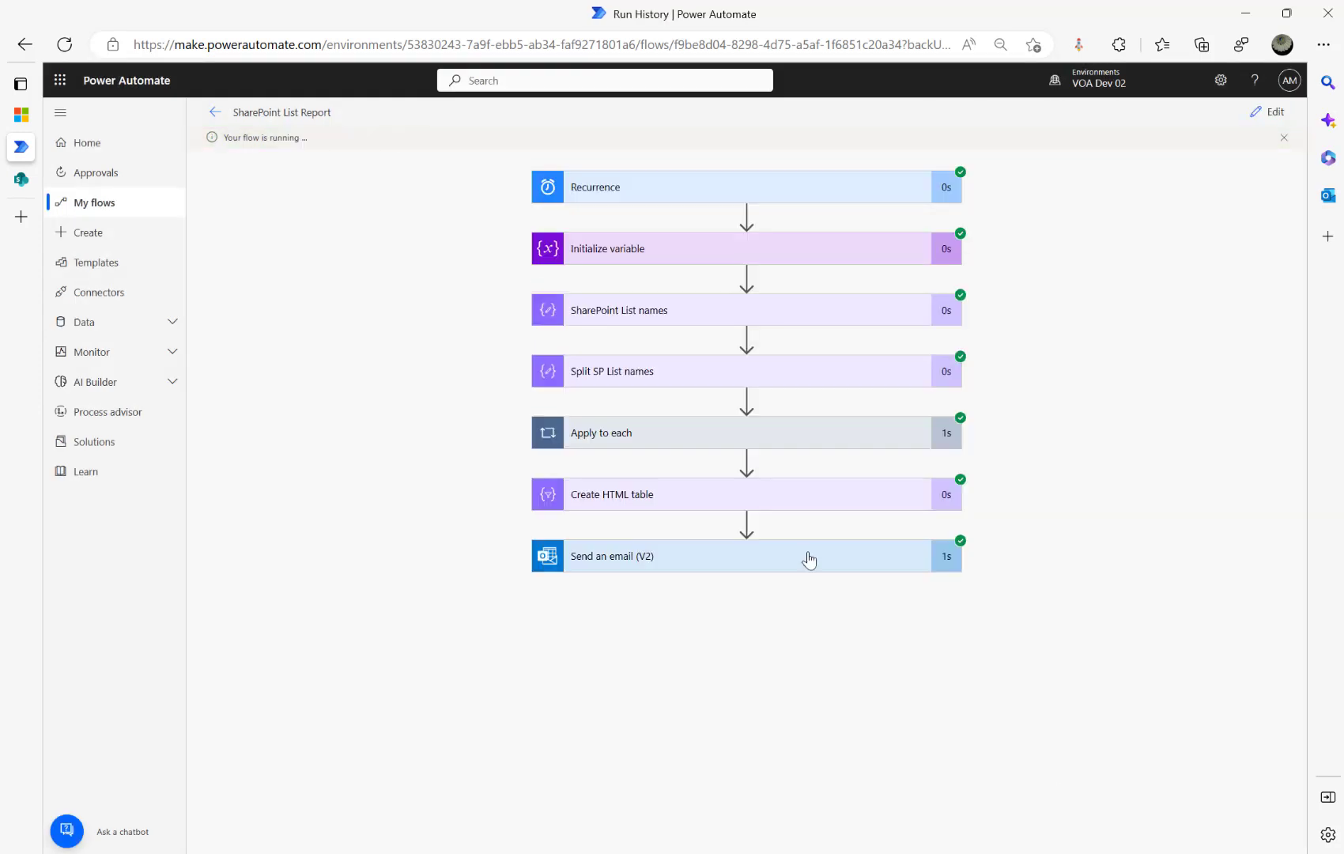
Review the Send an email (V2) action's inputs, including the HTML body, in the run results and collapse it
{"action": "left_click", "coordinate": [698, 561]}
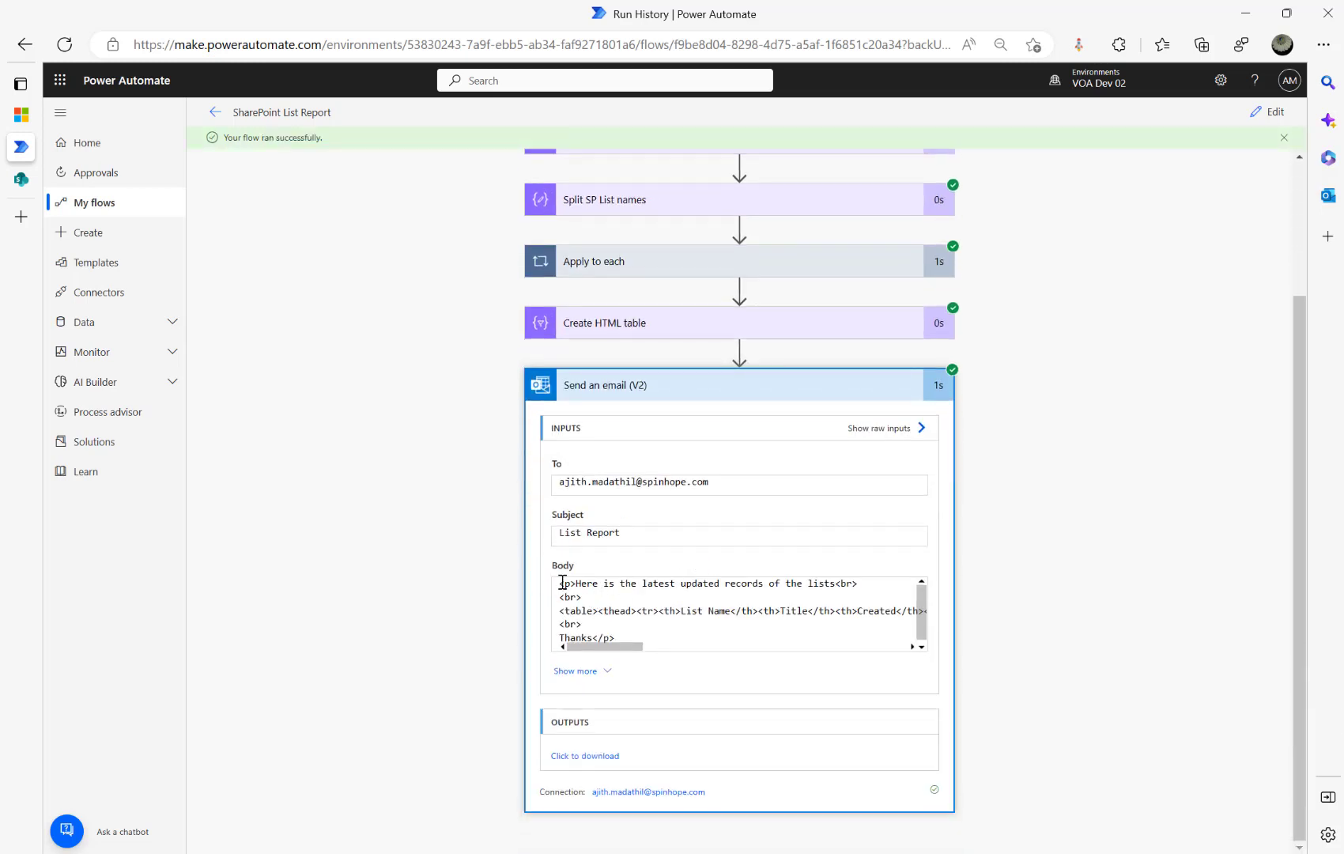
{"action": "left_click_drag", "start_coordinate": [562, 583], "coordinate": [702, 649]}
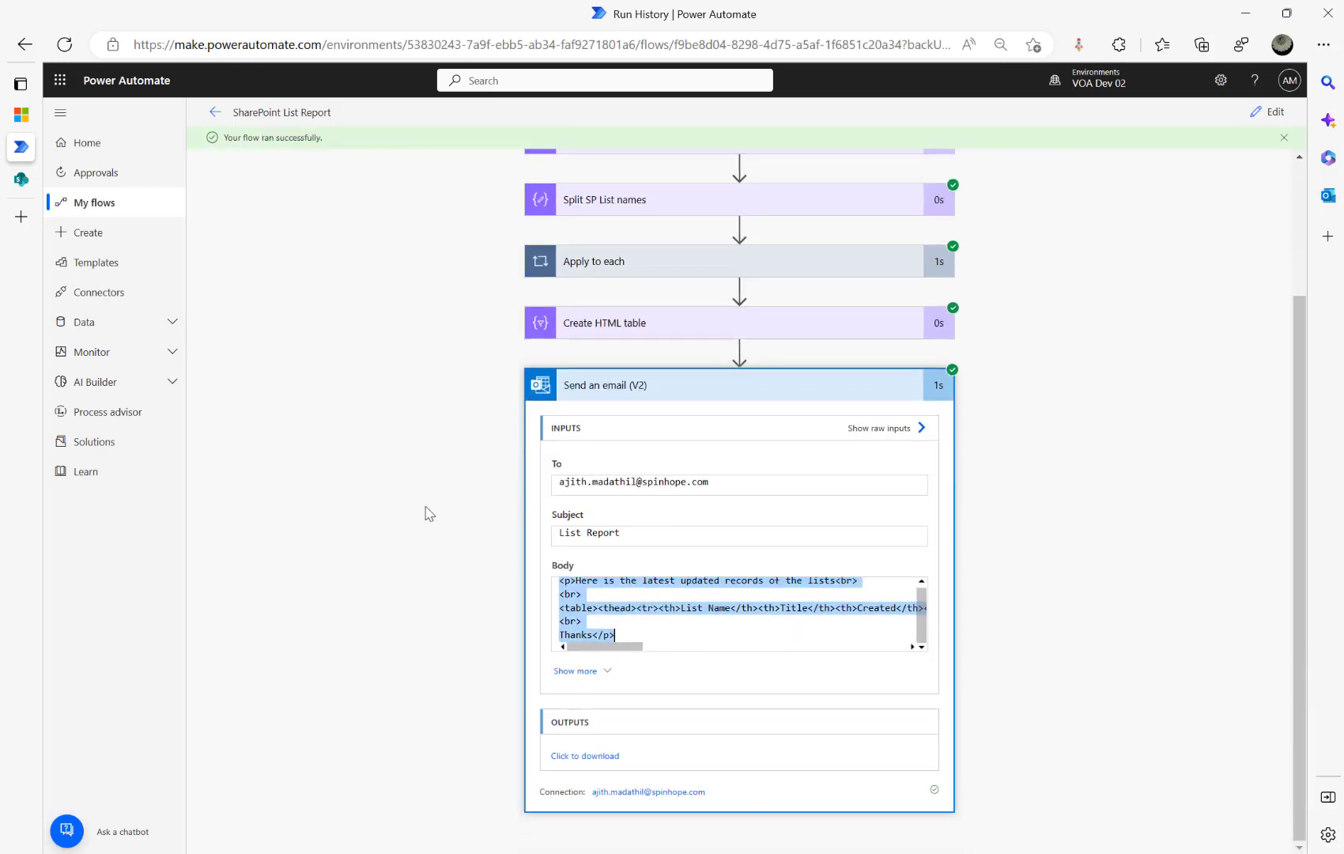
{"action": "left_click", "coordinate": [457, 519]}
{"action": "scroll", "coordinate": [452, 519], "scroll_direction": "up", "scroll_amount": 3}
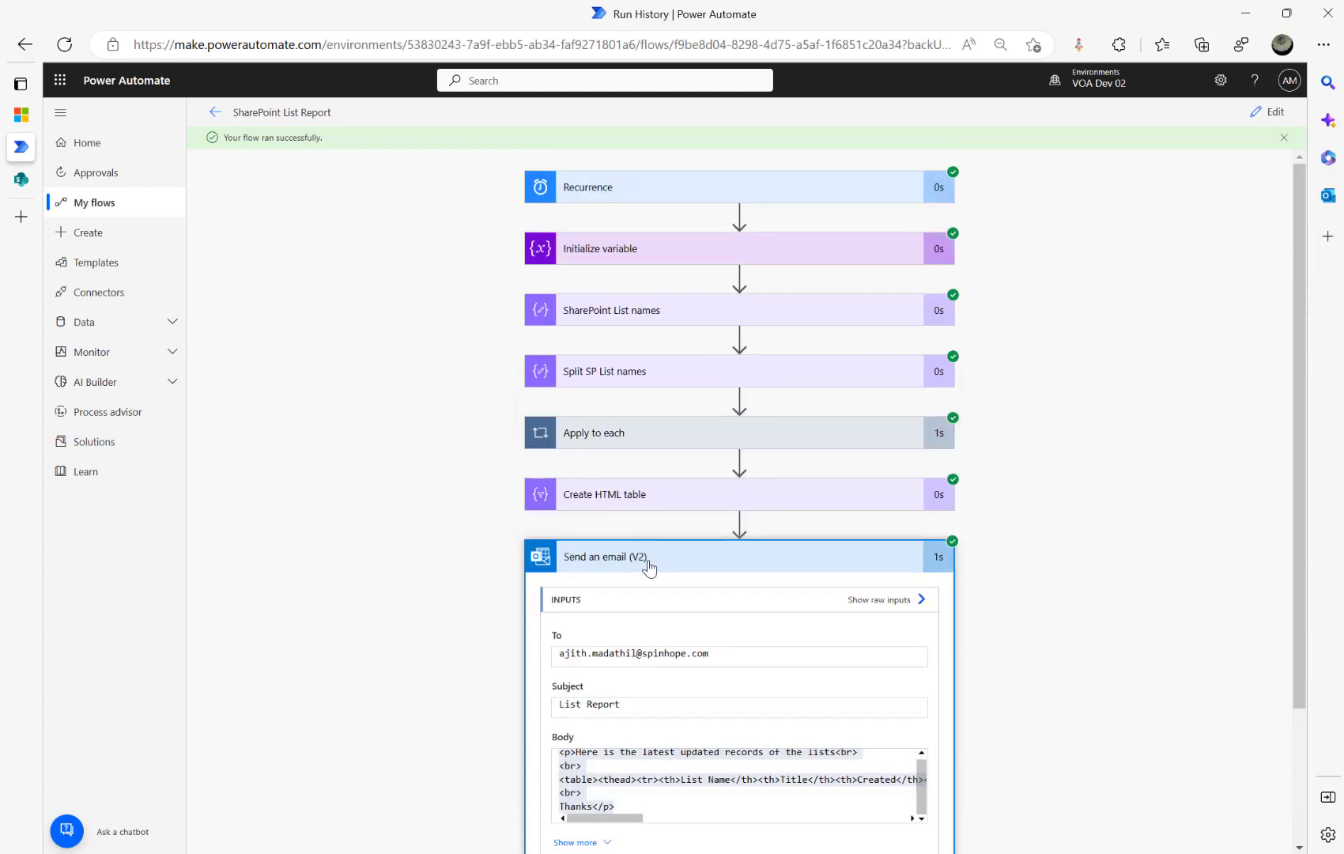
{"action": "left_click", "coordinate": [649, 563]}
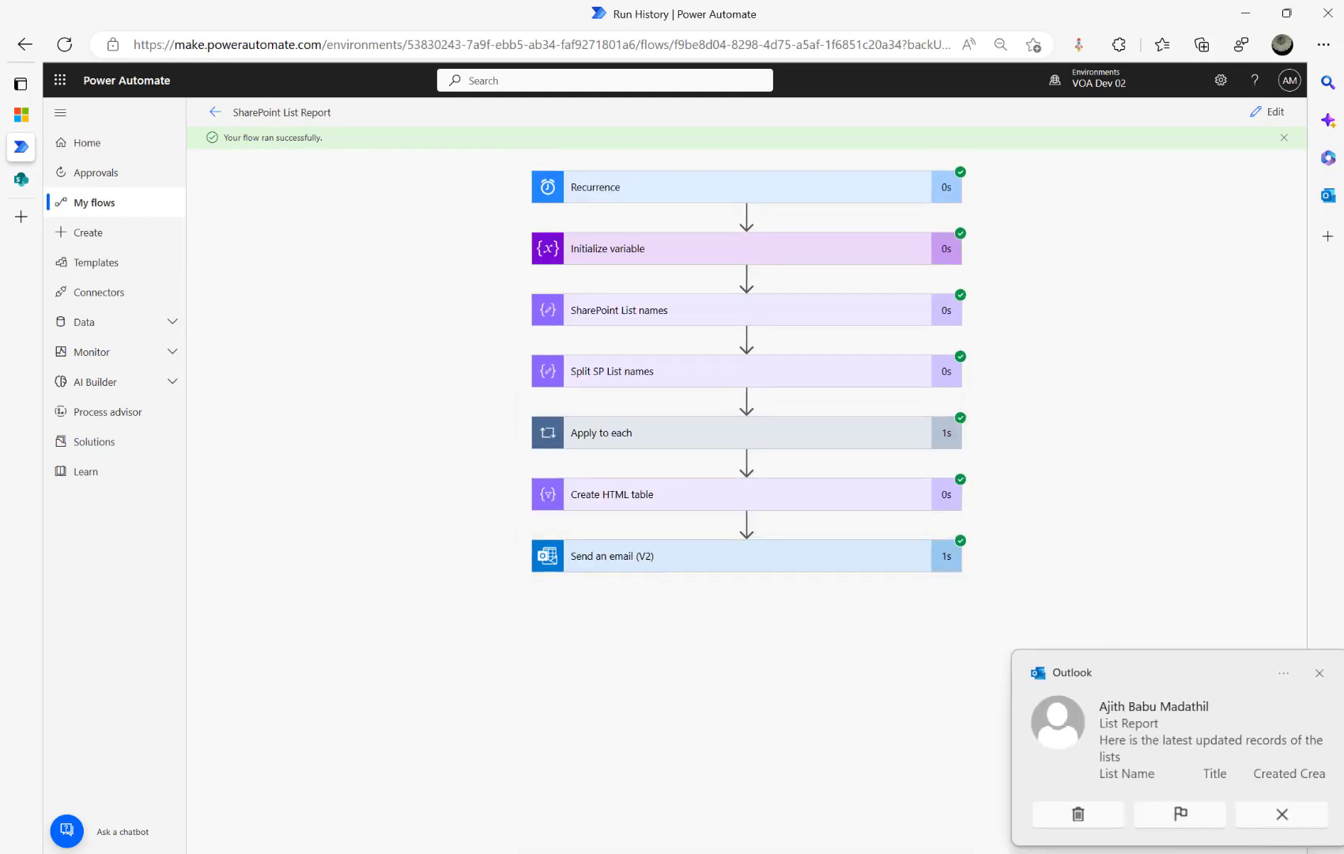
Open the received List Report email in Outlook, check its table at full window size, and close it
{"action": "left_click", "coordinate": [1118, 716]}
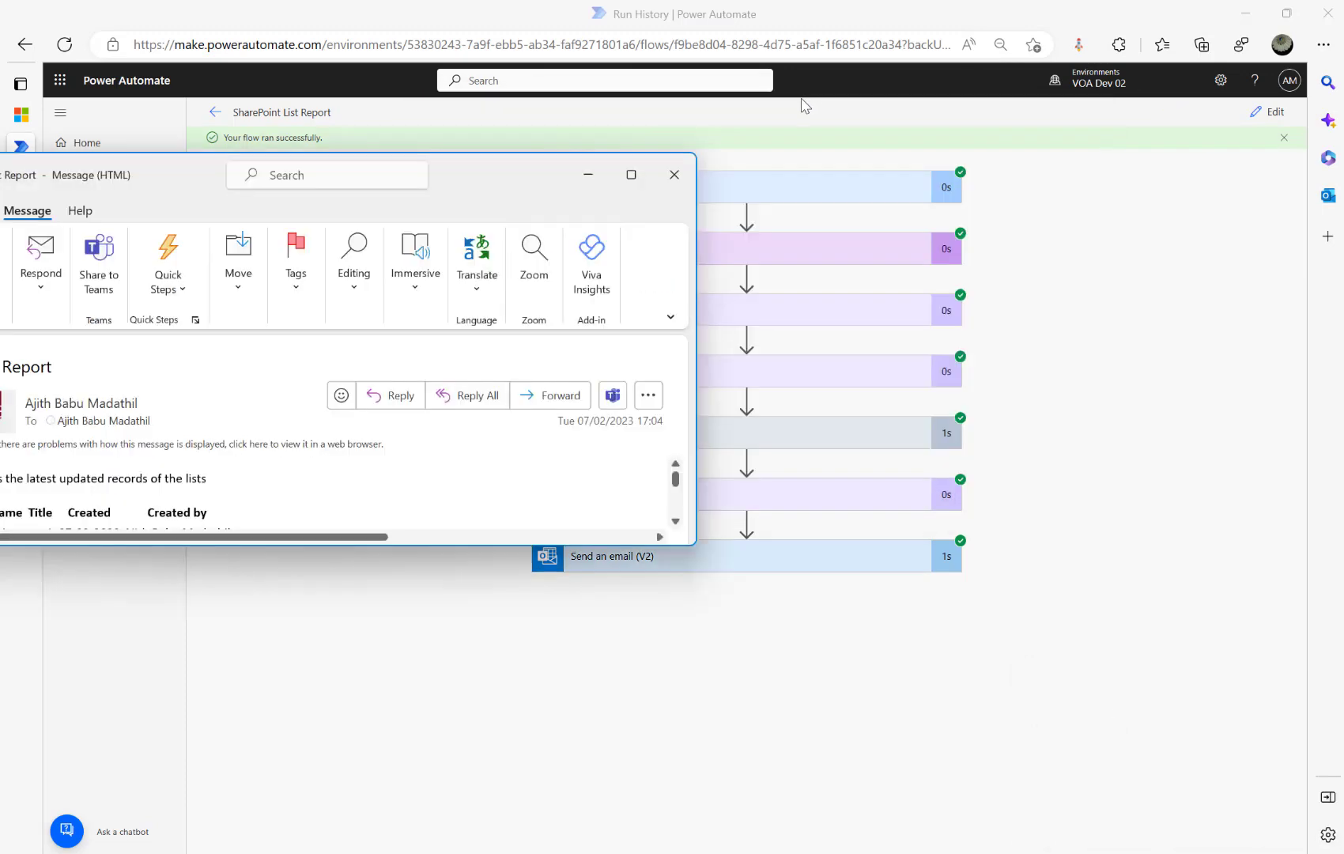
{"action": "left_click", "coordinate": [493, 188]}
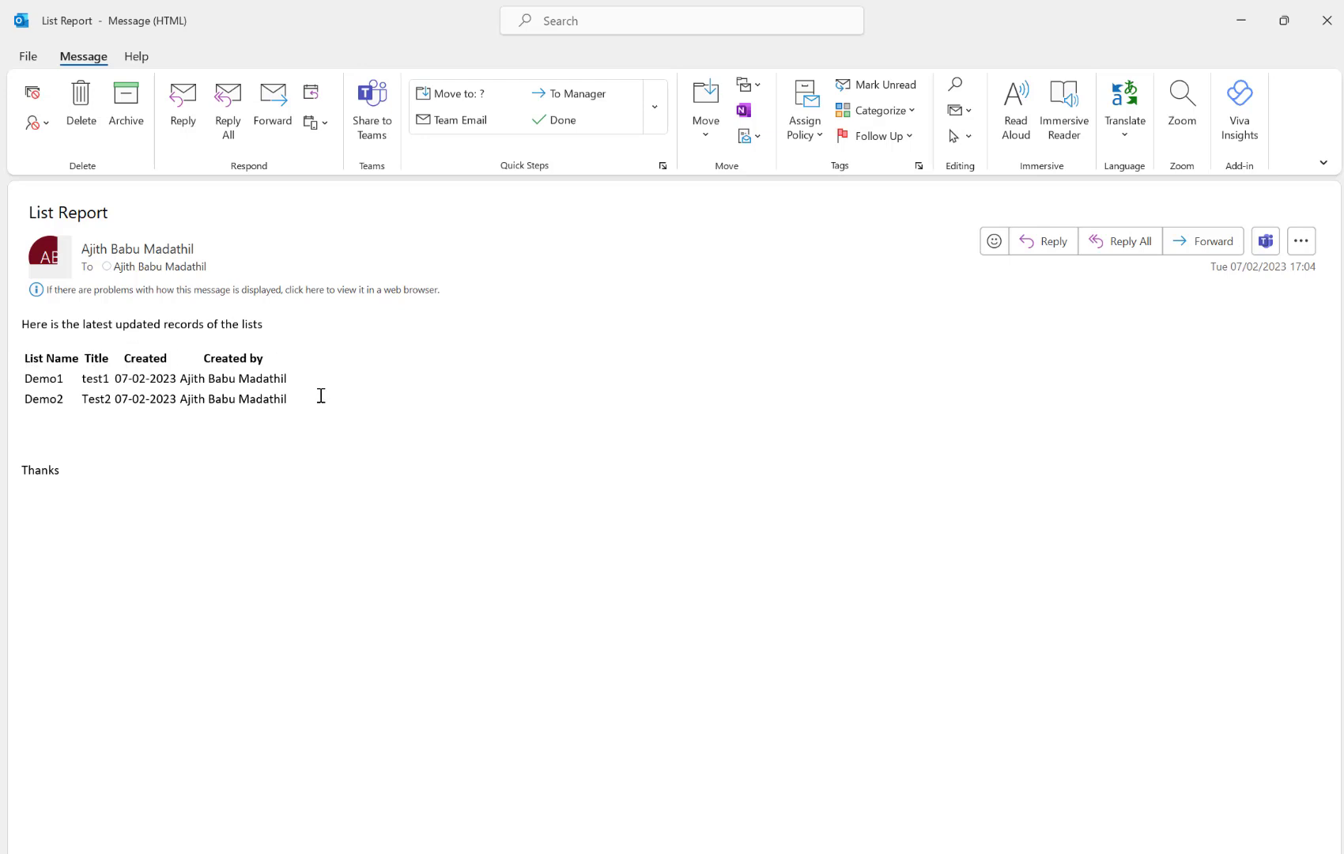
{"action": "left_click", "coordinate": [1326, 20]}
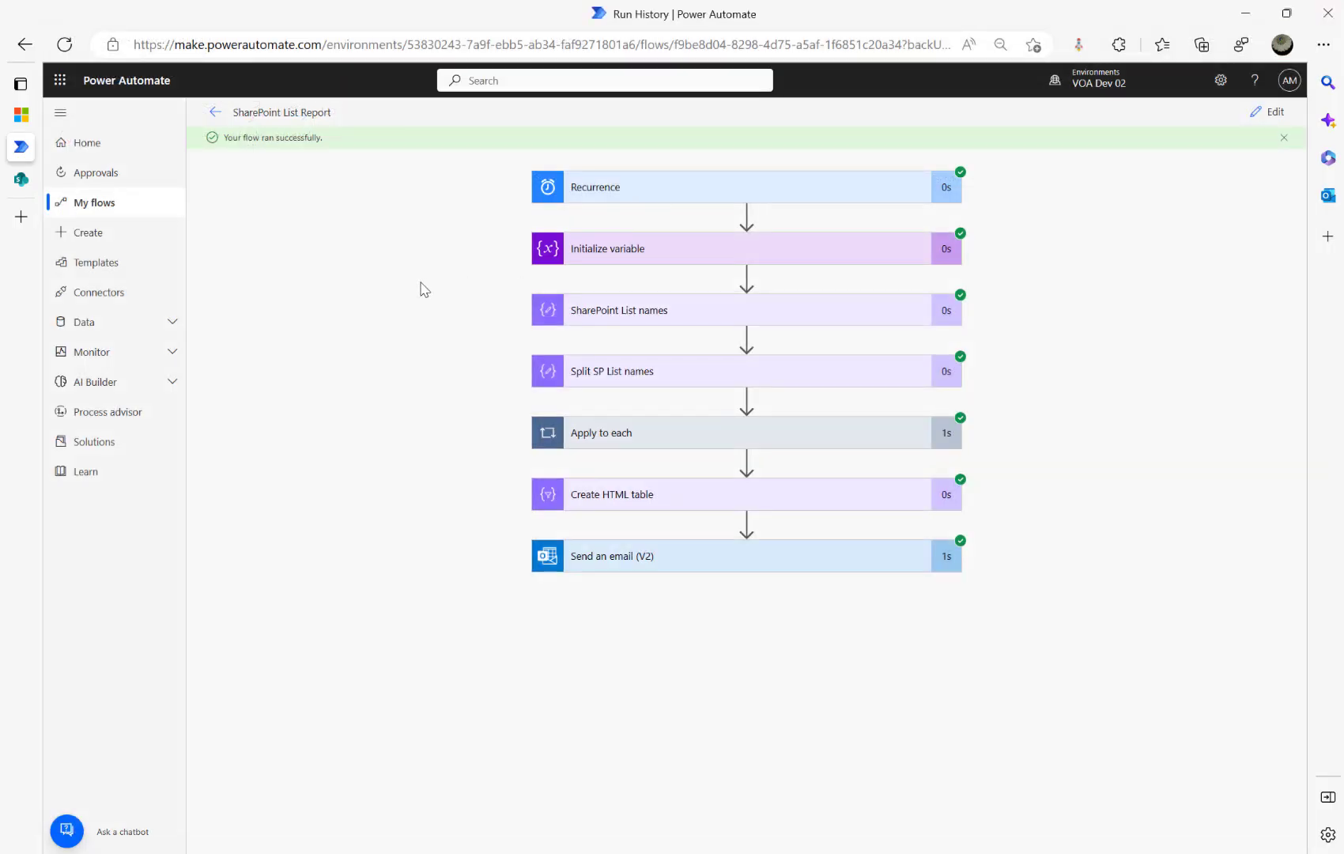